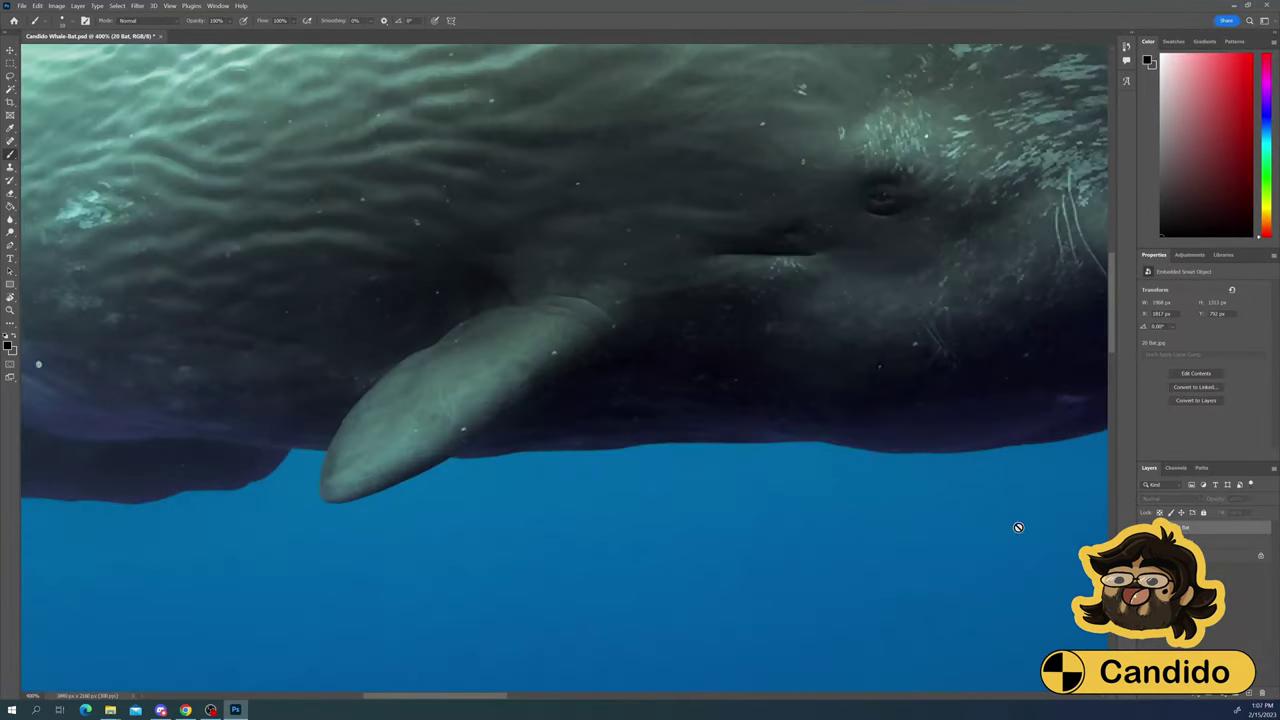
Try cloning over the whale's flipper tip with no source set, triggering the warning
{"action": "left_click", "coordinate": [750, 337]}
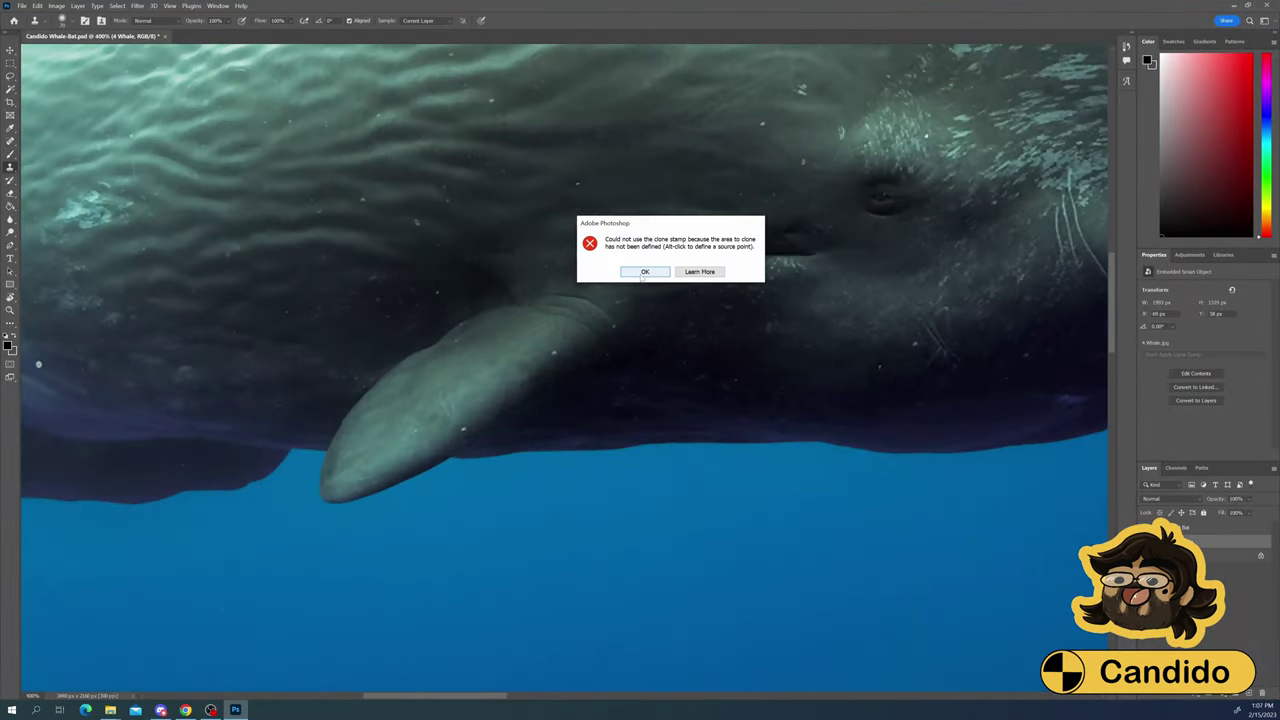
Rasterize and duplicate the whale layer, starting to clone water over the flipper tip
{"action": "key", "text": "Return"}
{"action": "right_click", "coordinate": [1205, 527]}
{"action": "left_click", "coordinate": [1205, 272]}
{"action": "left_click_drag", "start_coordinate": [350, 485], "coordinate": [427, 508]}
{"action": "key", "text": "ctrl+j"}
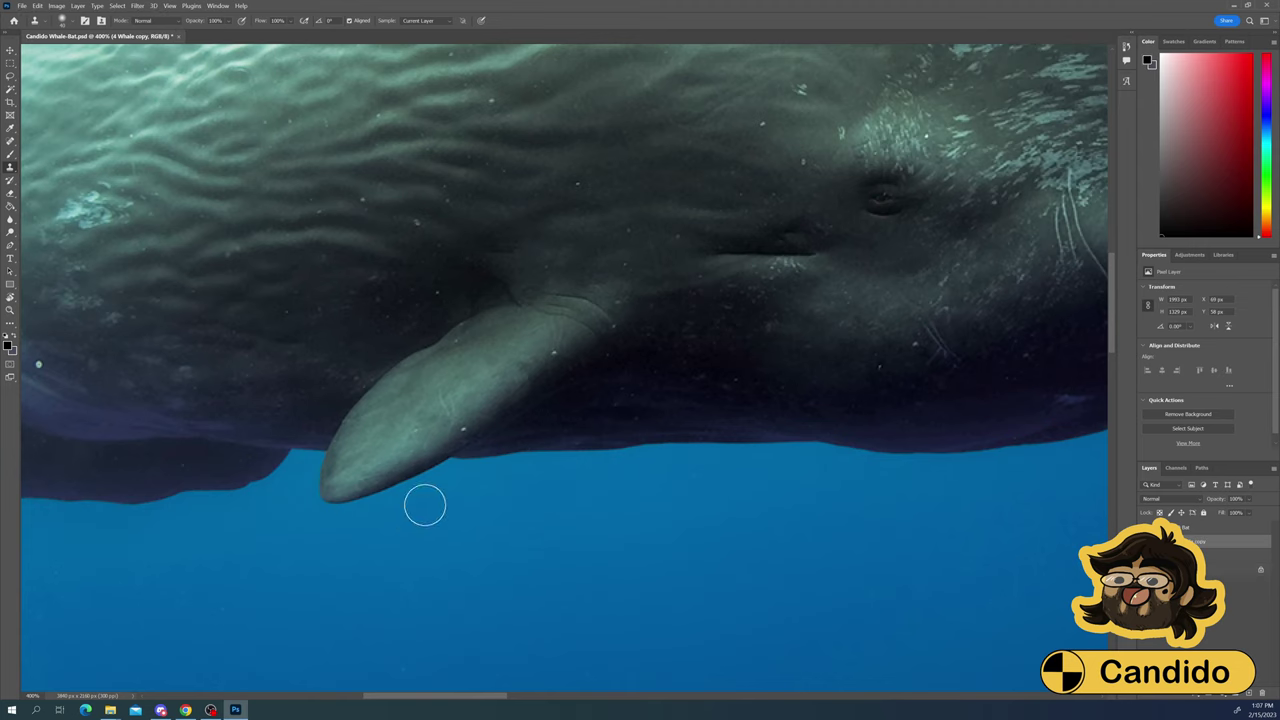
Clone blue water and dark whale body over the flipper tip and base with a smaller brush
{"action": "key", "text": "bracketleft"}
{"action": "key", "text": "bracketleft"}
{"action": "key", "text": "bracketleft"}
{"action": "mouse_move", "coordinate": [320, 489]}
{"action": "left_mouse_down"}
{"action": "mouse_move", "coordinate": [364, 471]}
{"action": "mouse_move", "coordinate": [321, 459]}
{"action": "mouse_move", "coordinate": [389, 451]}
{"action": "left_mouse_up"}
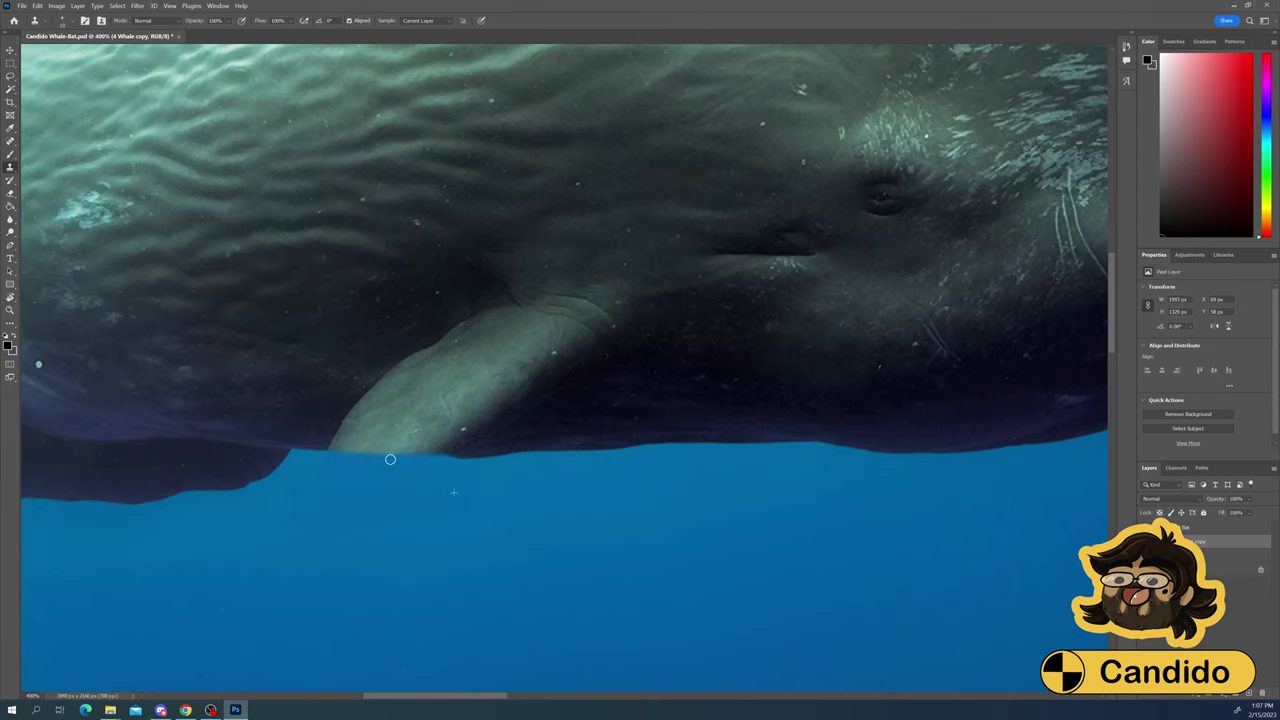
{"action": "scroll", "coordinate": [389, 451], "scroll_direction": "up", "scroll_amount": 1}
{"action": "mouse_move", "coordinate": [530, 428]}
{"action": "left_mouse_down"}
{"action": "mouse_move", "coordinate": [574, 451]}
{"action": "mouse_move", "coordinate": [470, 450]}
{"action": "left_mouse_up"}
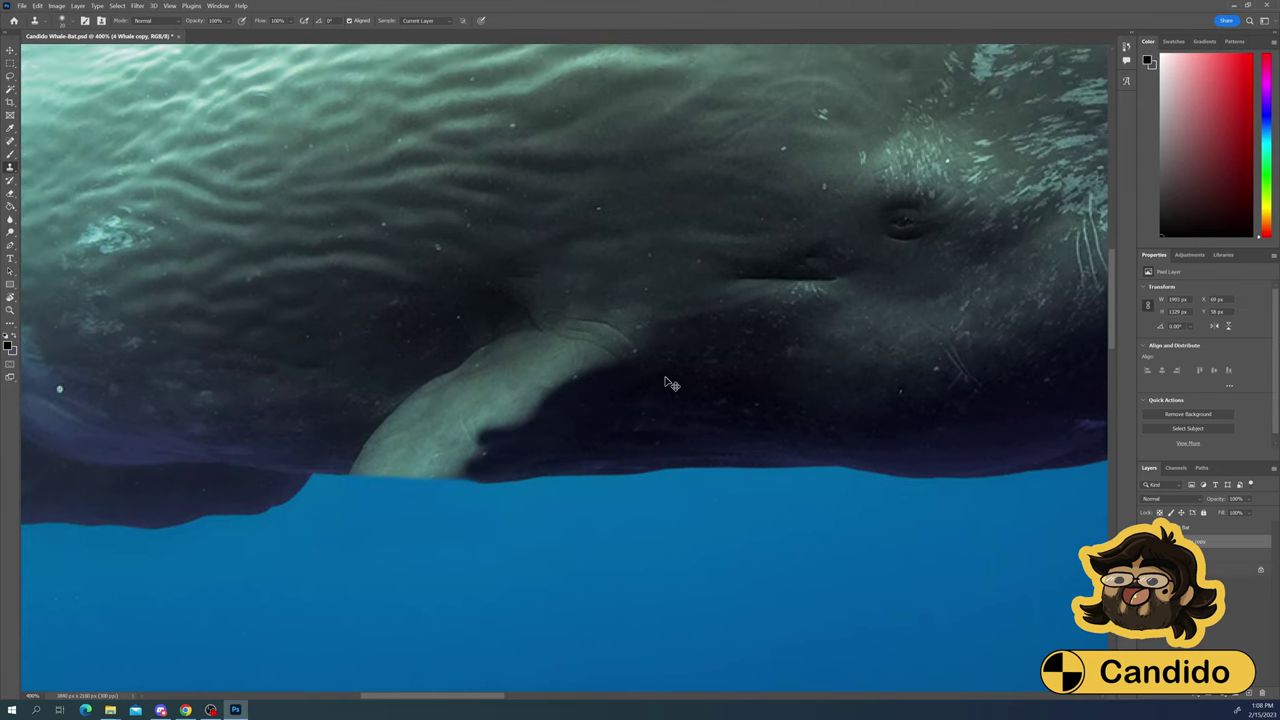
Lasso the remaining flipper base and Content-Aware Fill it from surrounding whale body
{"action": "key", "text": "l"}
{"action": "mouse_move", "coordinate": [646, 400]}
{"action": "left_mouse_down"}
{"action": "mouse_move", "coordinate": [580, 289]}
{"action": "mouse_move", "coordinate": [646, 400]}
{"action": "left_mouse_up"}
{"action": "key", "text": "shift+BackSpace"}
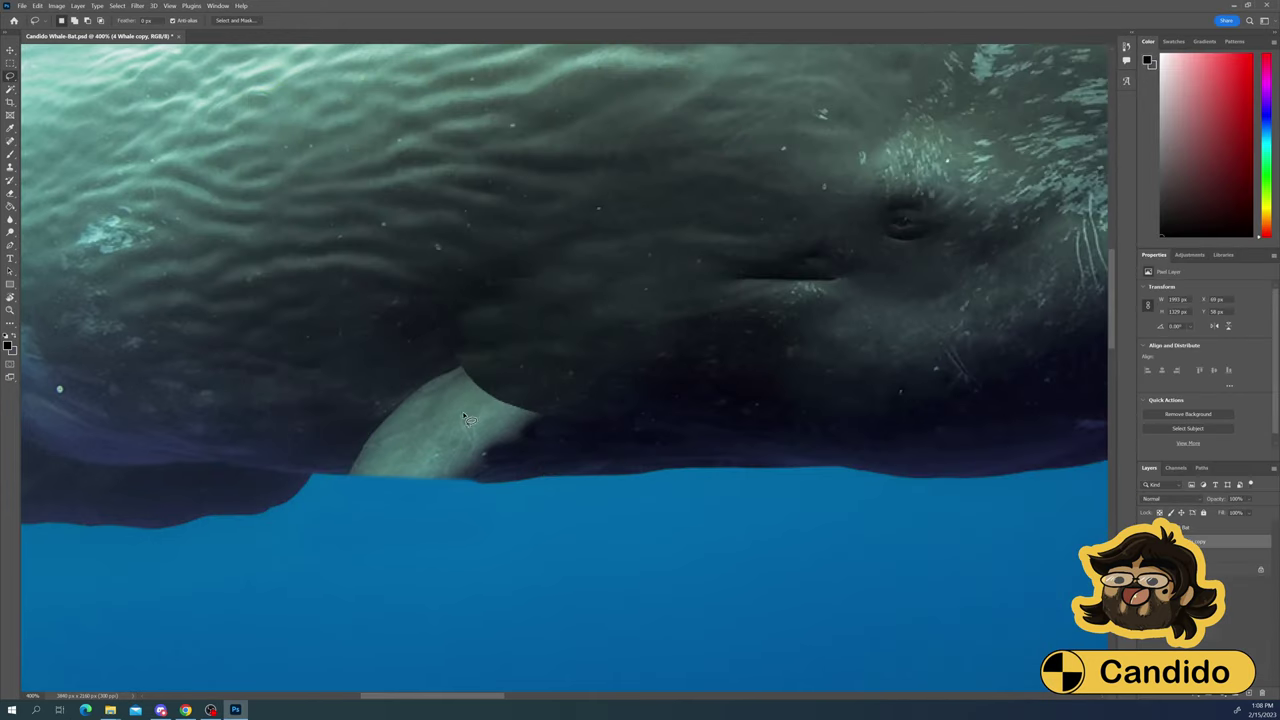
{"action": "left_click_drag", "start_coordinate": [329, 457], "coordinate": [543, 457]}
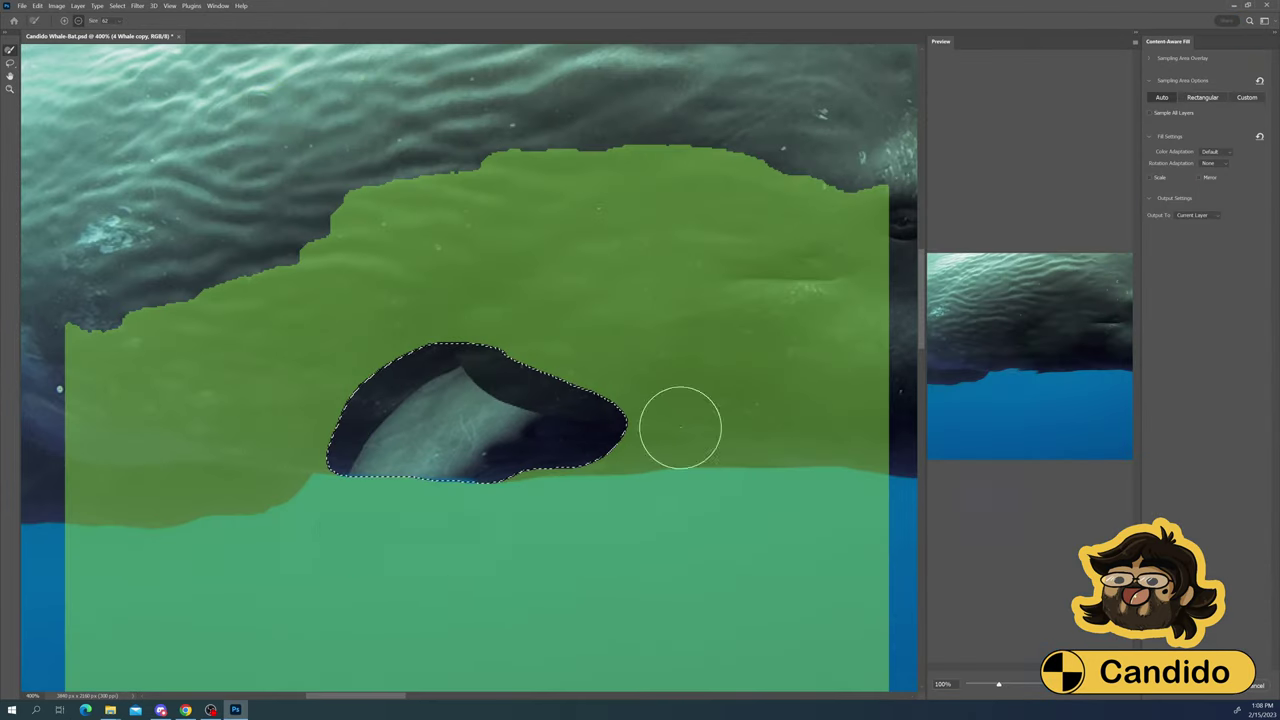
{"action": "left_click_drag", "start_coordinate": [265, 500], "coordinate": [830, 637]}
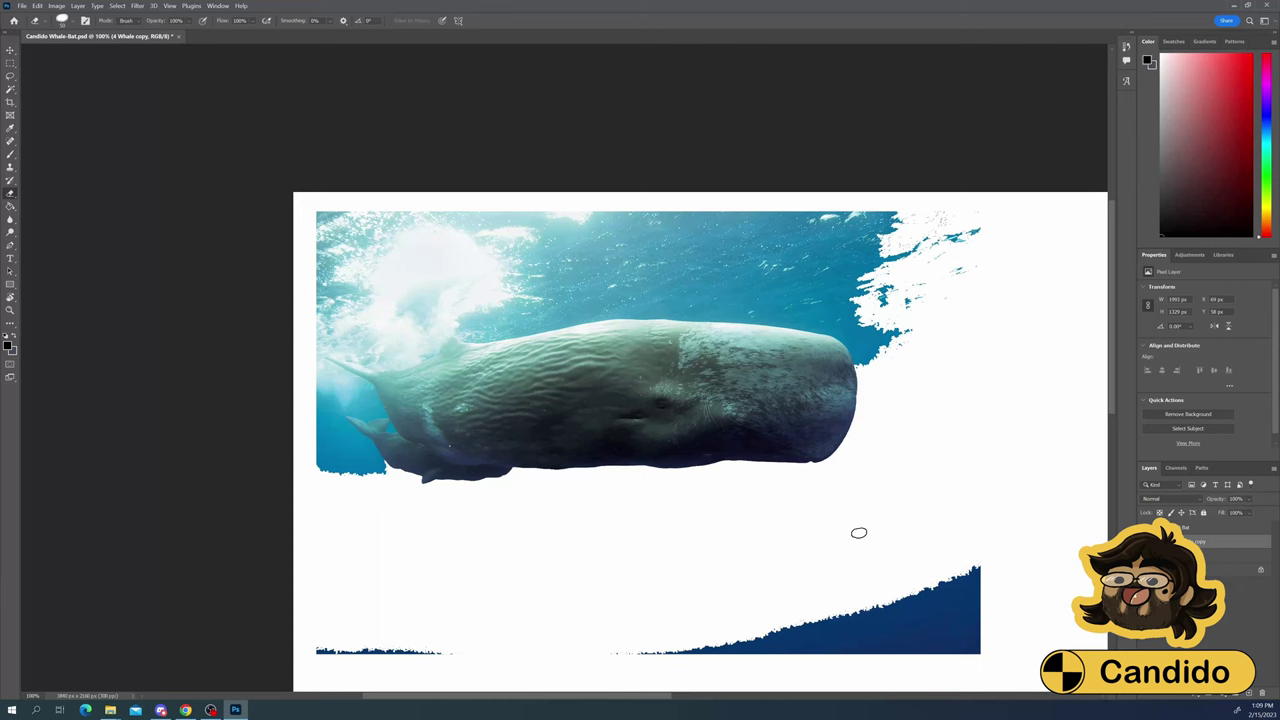
Erase the blue water below the whale and Quick Select the whale's body
{"action": "mouse_move", "coordinate": [858, 532]}
{"action": "left_mouse_down"}
{"action": "mouse_move", "coordinate": [794, 663]}
{"action": "mouse_move", "coordinate": [900, 240]}
{"action": "left_mouse_up"}
{"action": "key", "text": "w"}
{"action": "left_click", "coordinate": [285, 20]}
{"action": "key", "text": "ctrl+plus"}
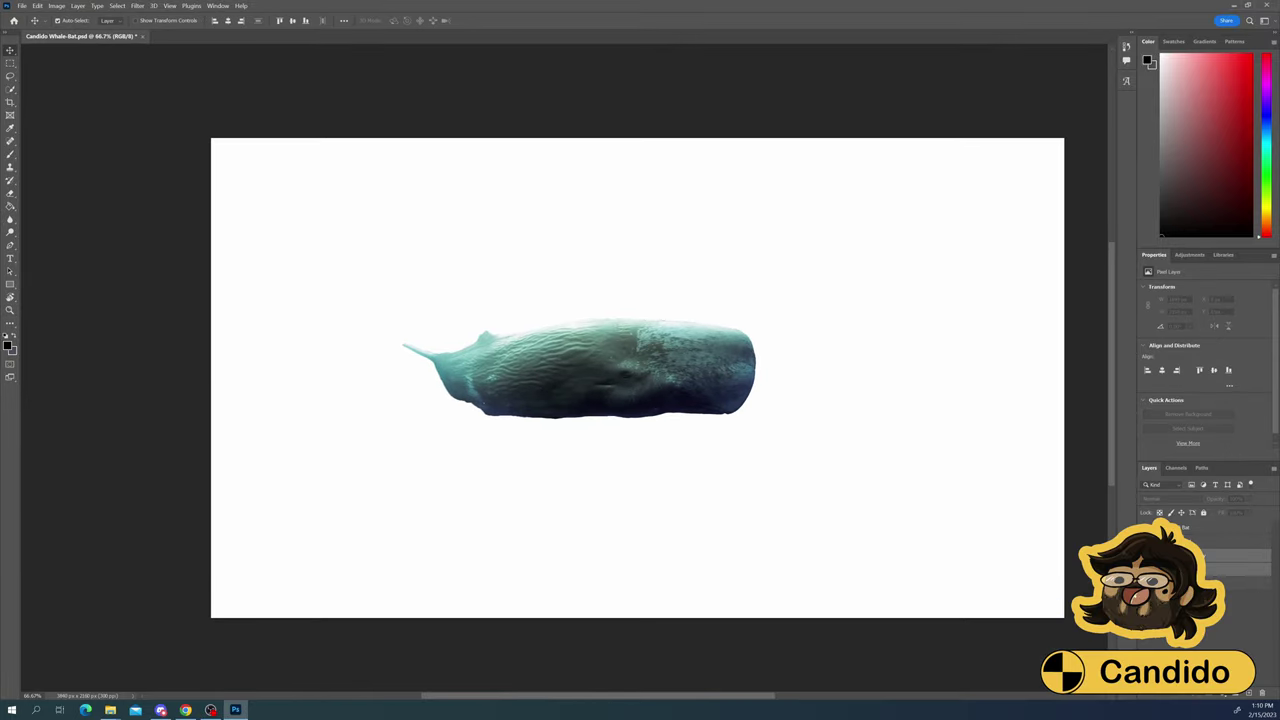
Paste the bat photo, rasterize its layer and select the bat from its background
{"action": "key", "text": "ctrl+v"}
{"action": "right_click", "coordinate": [1200, 528]}
{"action": "key", "text": "Escape"}
{"action": "key", "text": "z"}
{"action": "left_click", "coordinate": [640, 370]}
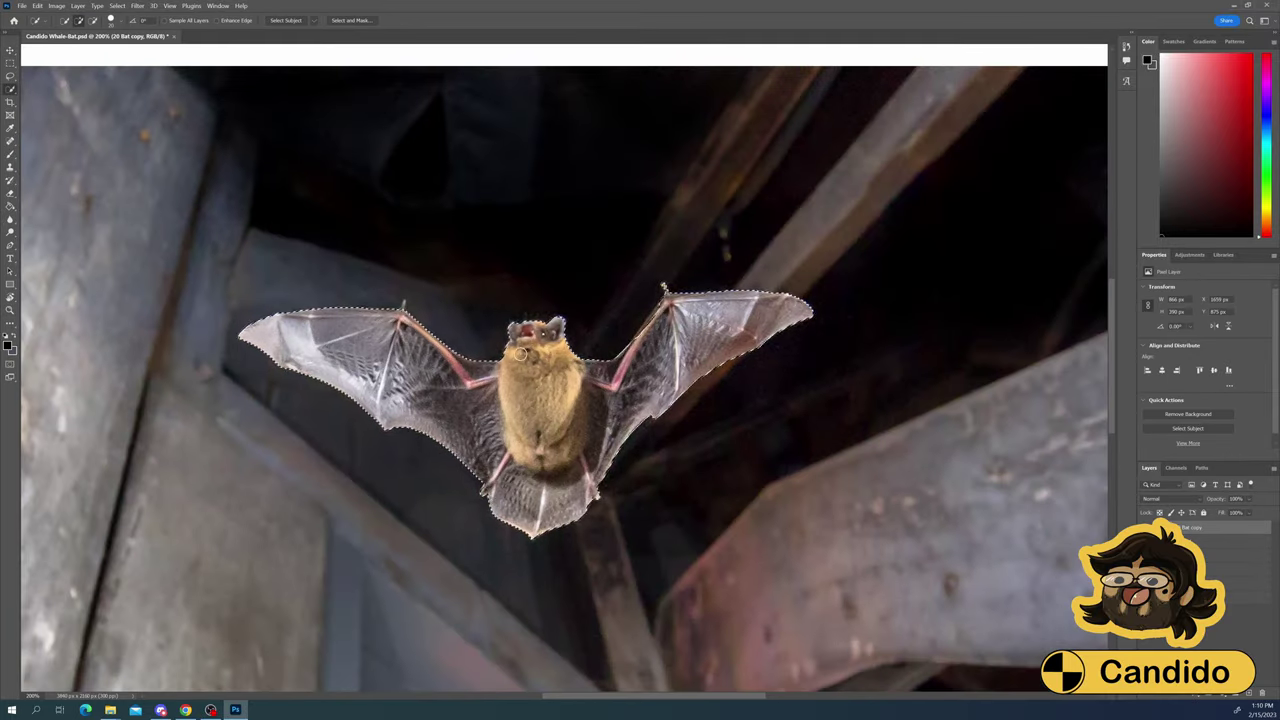
{"action": "left_click", "coordinate": [640, 370]}
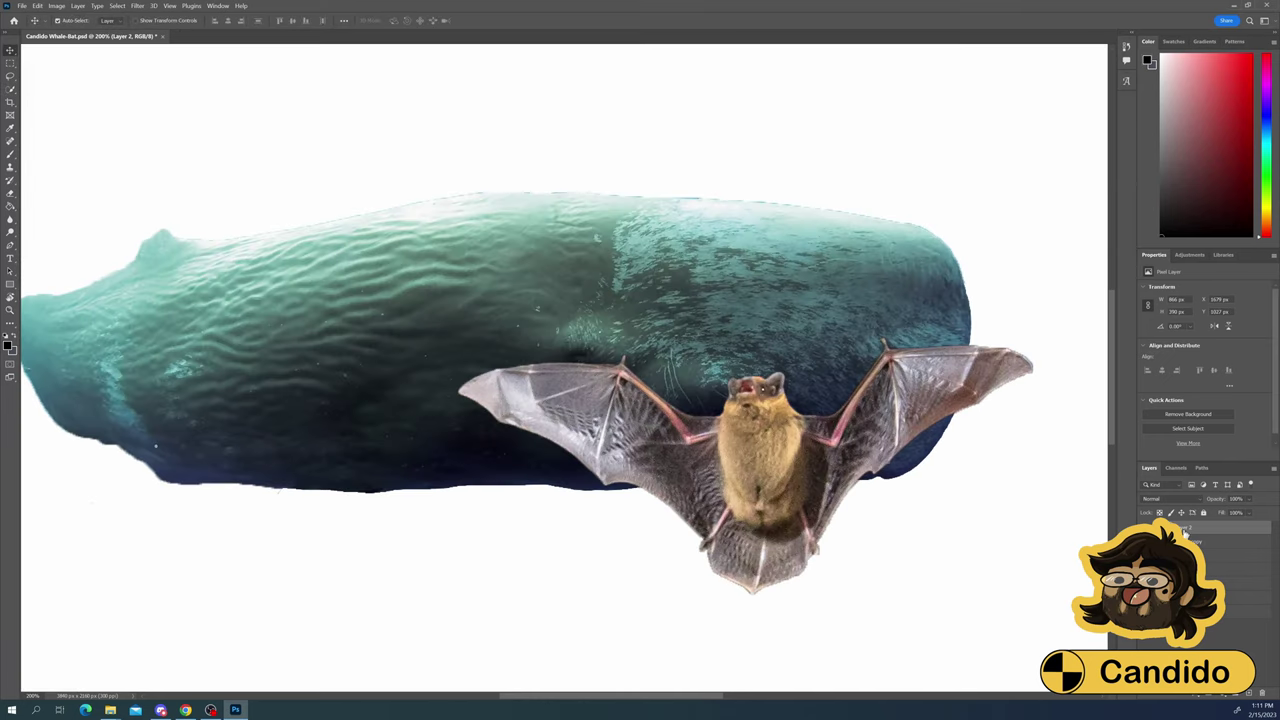
Copy the bat's left wing to its own layer and transform it onto the whale's side
{"action": "key", "text": "ctrl+j"}
{"action": "key", "text": "l"}
{"action": "left_click_drag", "start_coordinate": [668, 549], "coordinate": [643, 543]}
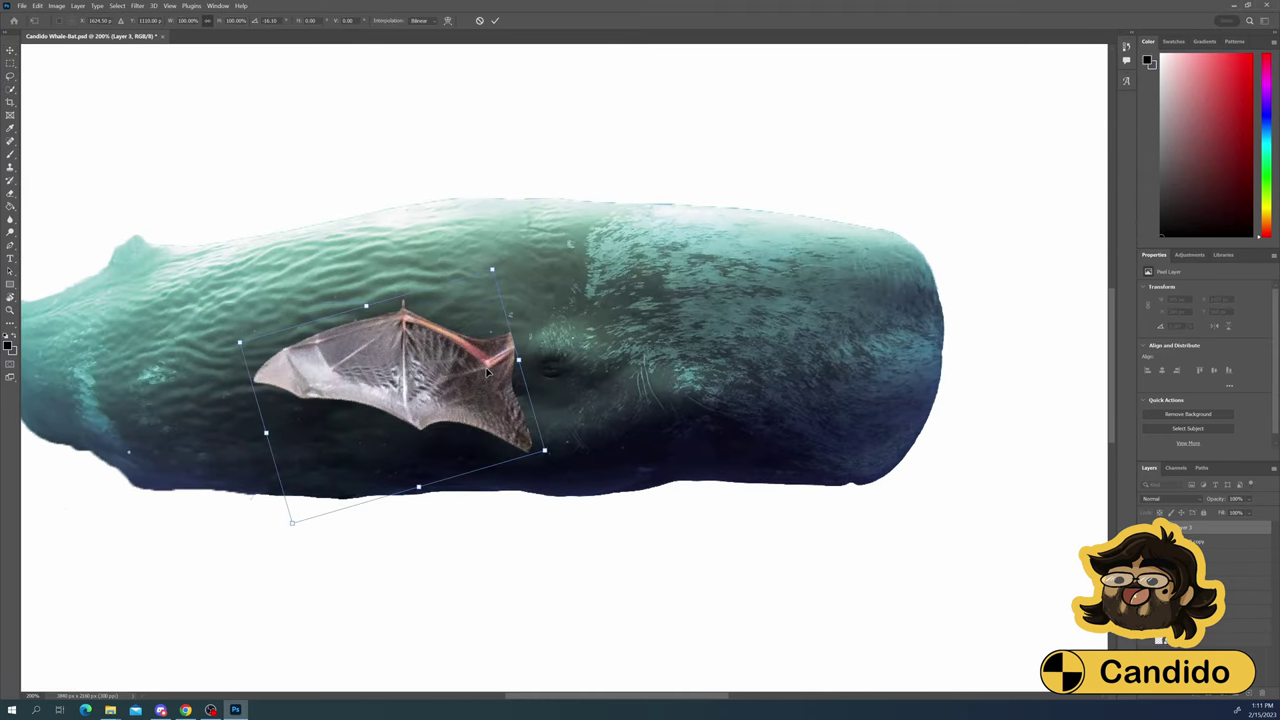
{"action": "key", "text": "Return"}
{"action": "key", "text": "ctrl+plus"}
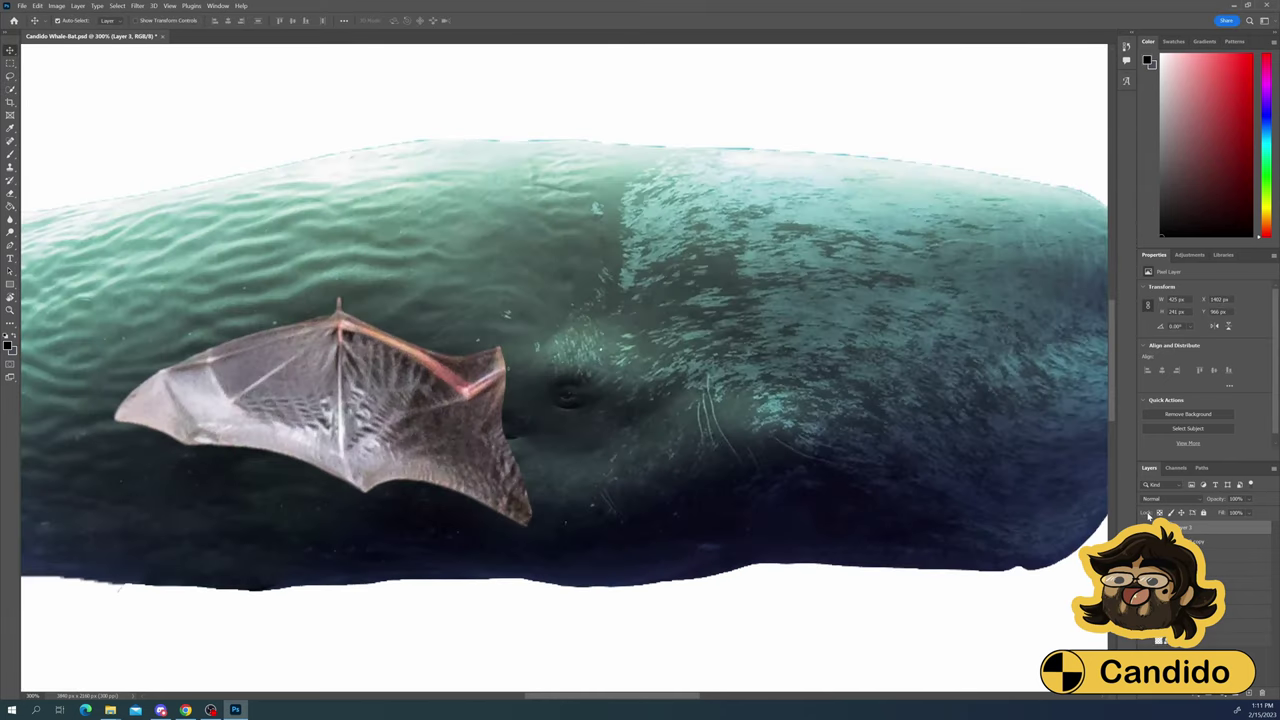
{"action": "key", "text": "e"}
{"action": "left_click", "coordinate": [62, 20]}
{"action": "key", "text": "Escape"}
{"action": "key", "text": "ctrl+minus"}
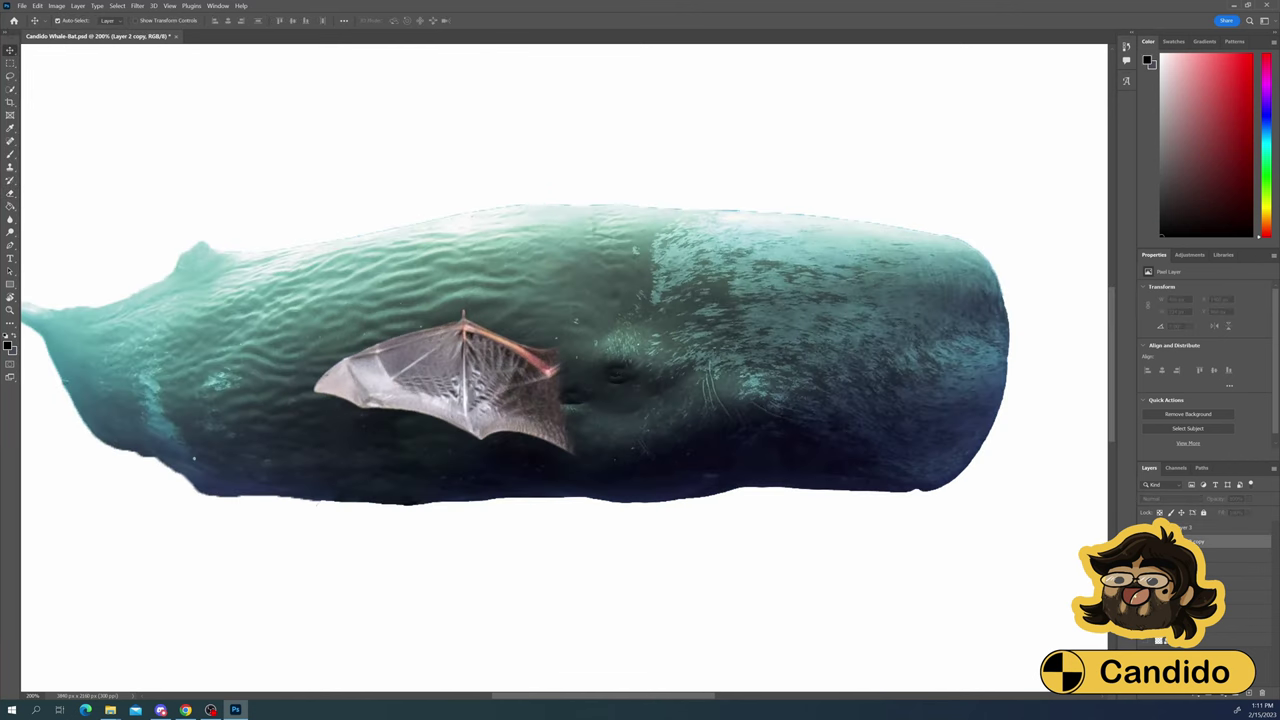
Shift the wing's hue in Hue/Saturation, briefly trying and cancelling Black & White
{"action": "left_click", "coordinate": [56, 5]}
{"action": "mouse_move", "coordinate": [75, 31]}
{"action": "left_click", "coordinate": [190, 80]}
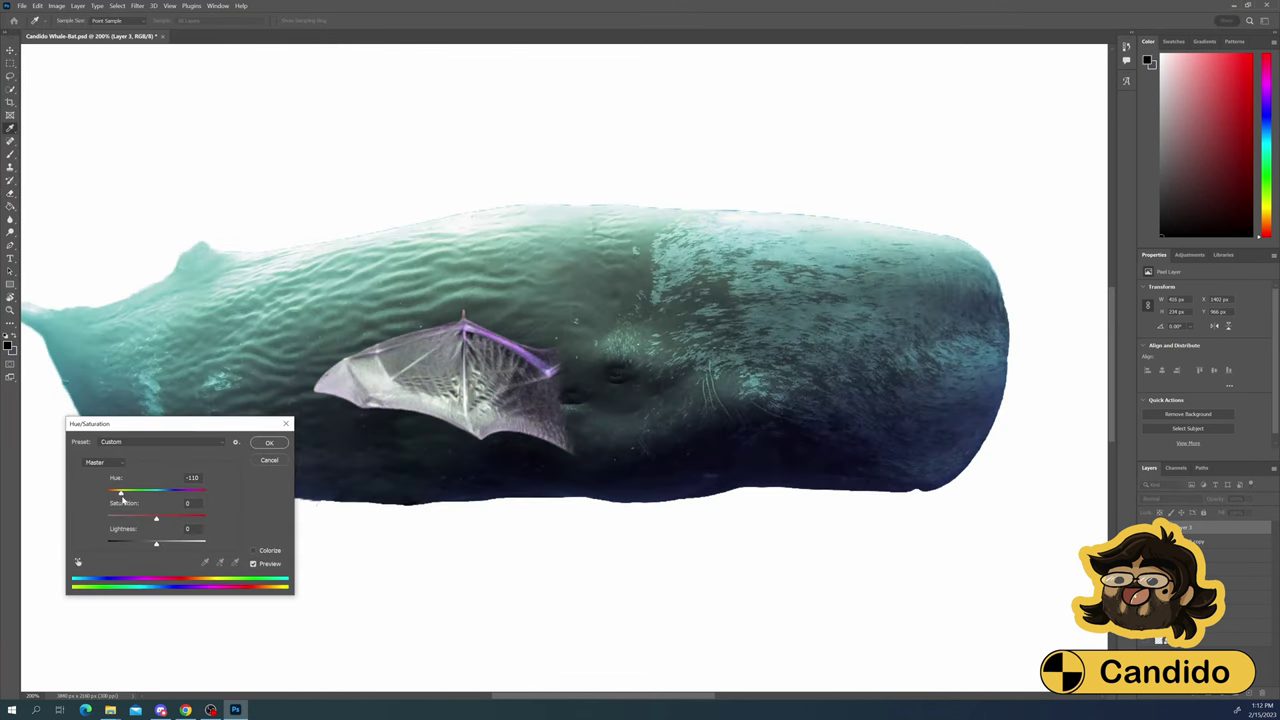
{"action": "mouse_move", "coordinate": [153, 488]}
{"action": "left_mouse_down"}
{"action": "mouse_move", "coordinate": [175, 488]}
{"action": "mouse_move", "coordinate": [140, 488]}
{"action": "left_mouse_up"}
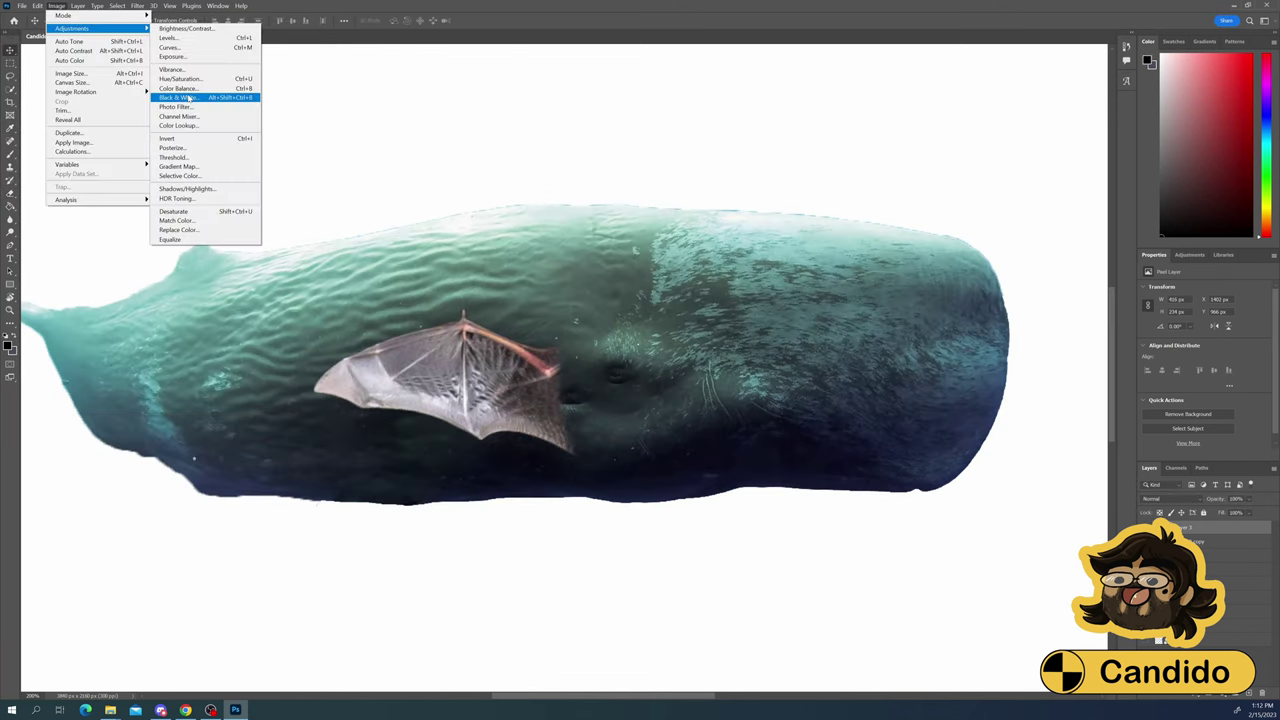
{"action": "left_click", "coordinate": [188, 97]}
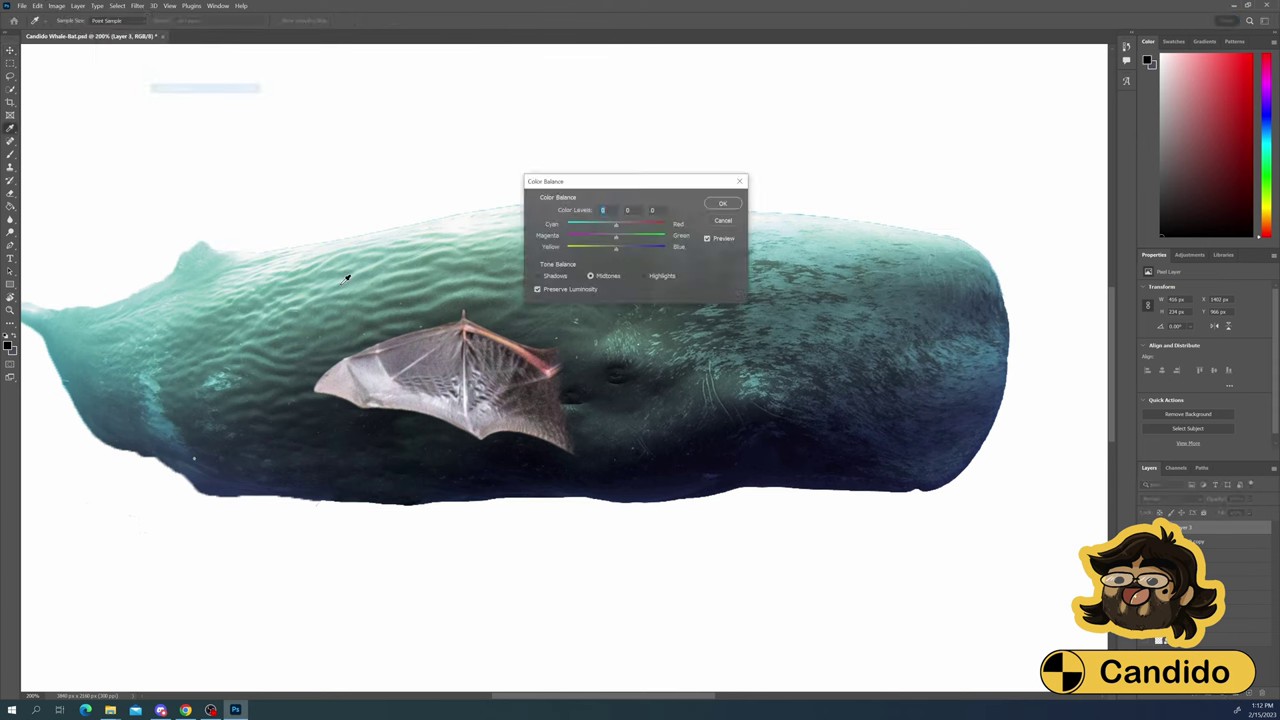
{"action": "key", "text": "Escape"}
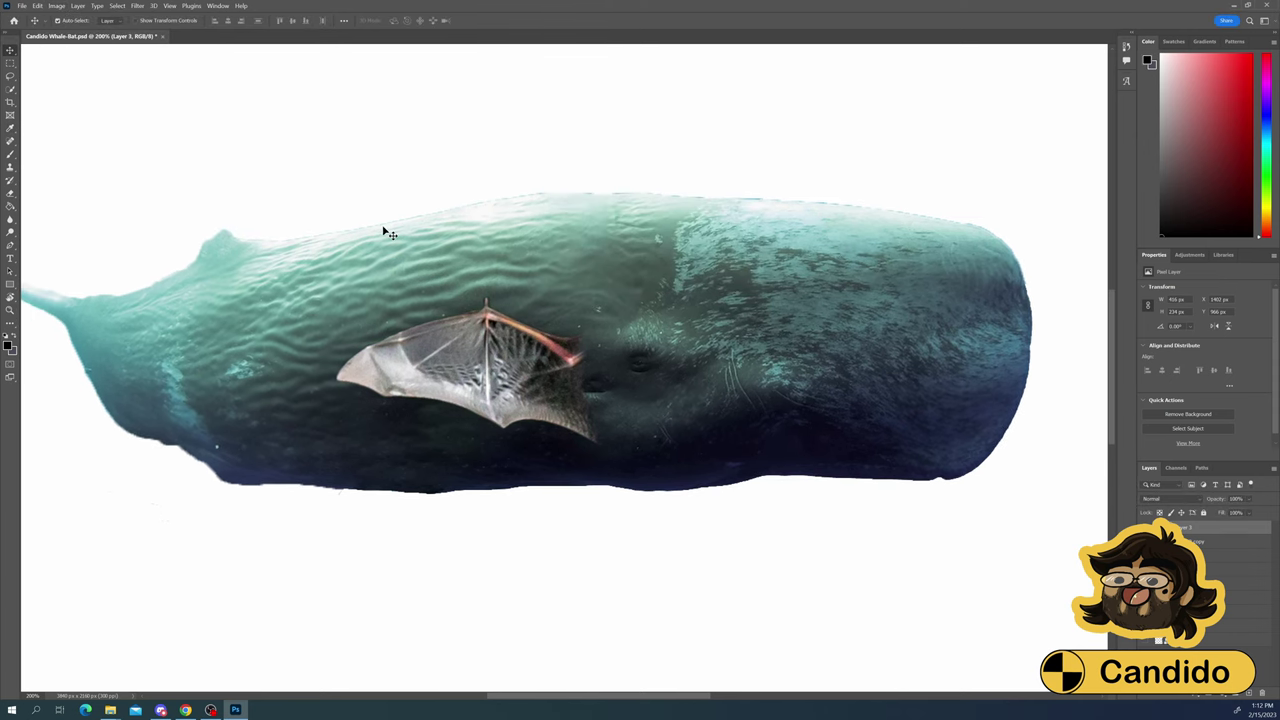
Darken the wing to lightness -27 in Hue/Saturation
{"action": "left_click", "coordinate": [56, 5]}
{"action": "mouse_move", "coordinate": [75, 31]}
{"action": "left_click", "coordinate": [190, 77]}
{"action": "left_click_drag", "start_coordinate": [157, 544], "coordinate": [143, 548]}
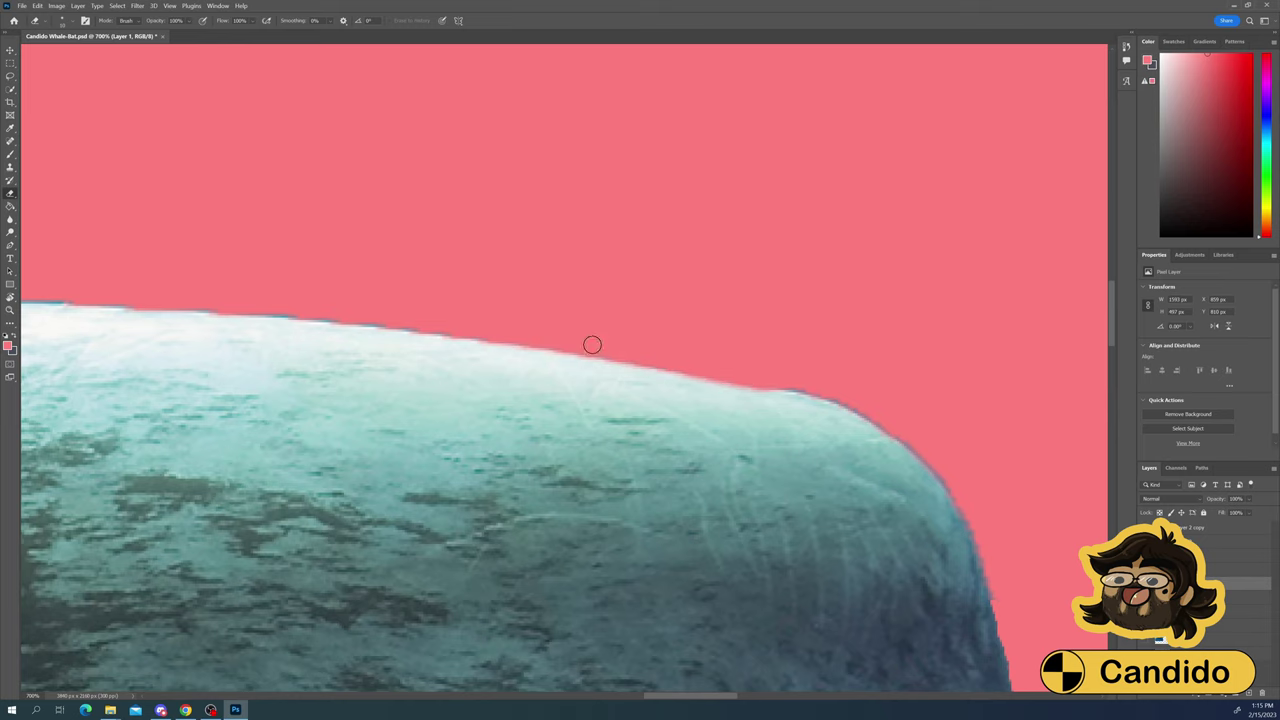
Erase stray wing edges along the whale's upper and bottom outline
{"action": "left_click_drag", "start_coordinate": [592, 345], "coordinate": [257, 300]}
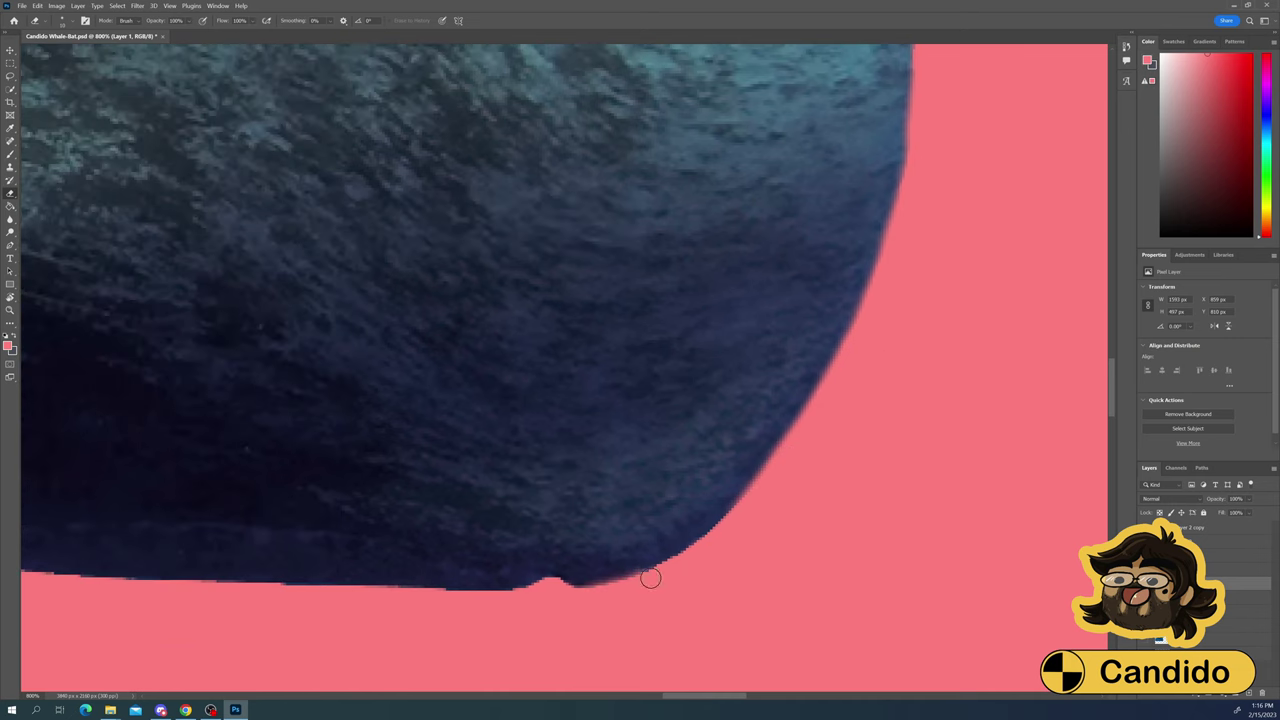
{"action": "mouse_move", "coordinate": [650, 578]}
{"action": "left_mouse_down"}
{"action": "mouse_move", "coordinate": [680, 564]}
{"action": "mouse_move", "coordinate": [526, 591]}
{"action": "left_mouse_up"}
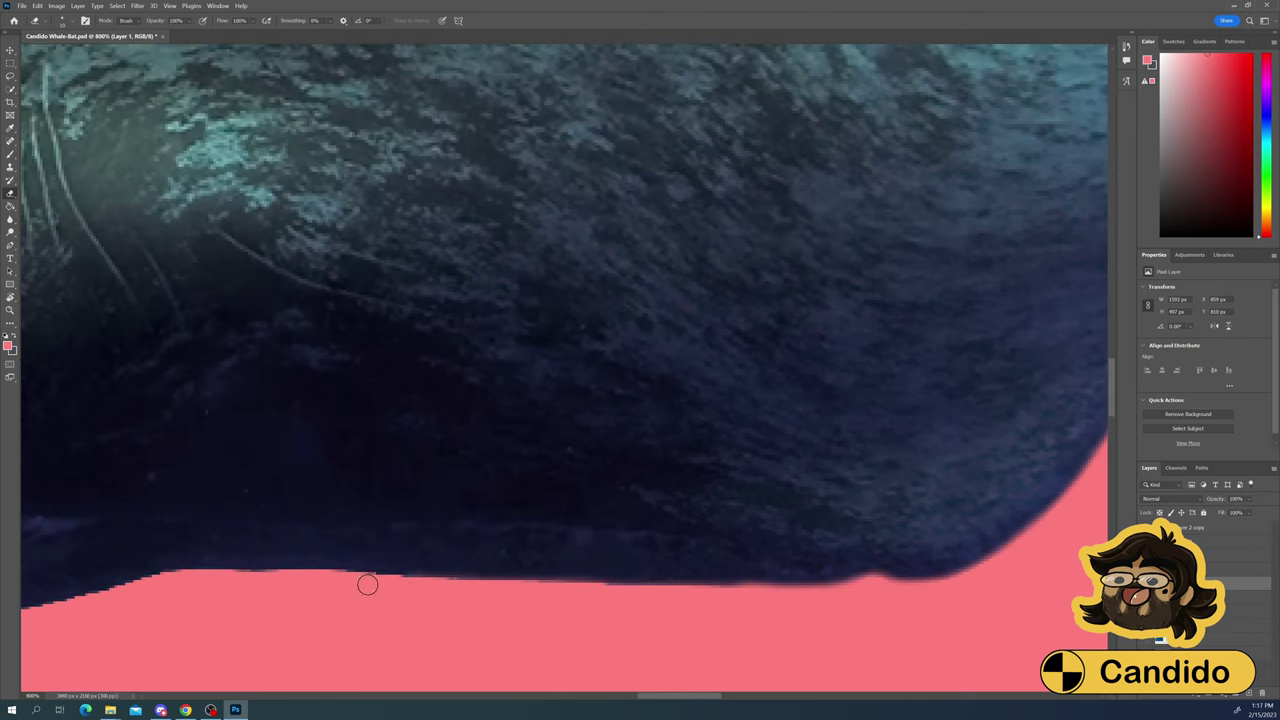
{"action": "left_click_drag", "start_coordinate": [366, 583], "coordinate": [485, 589]}
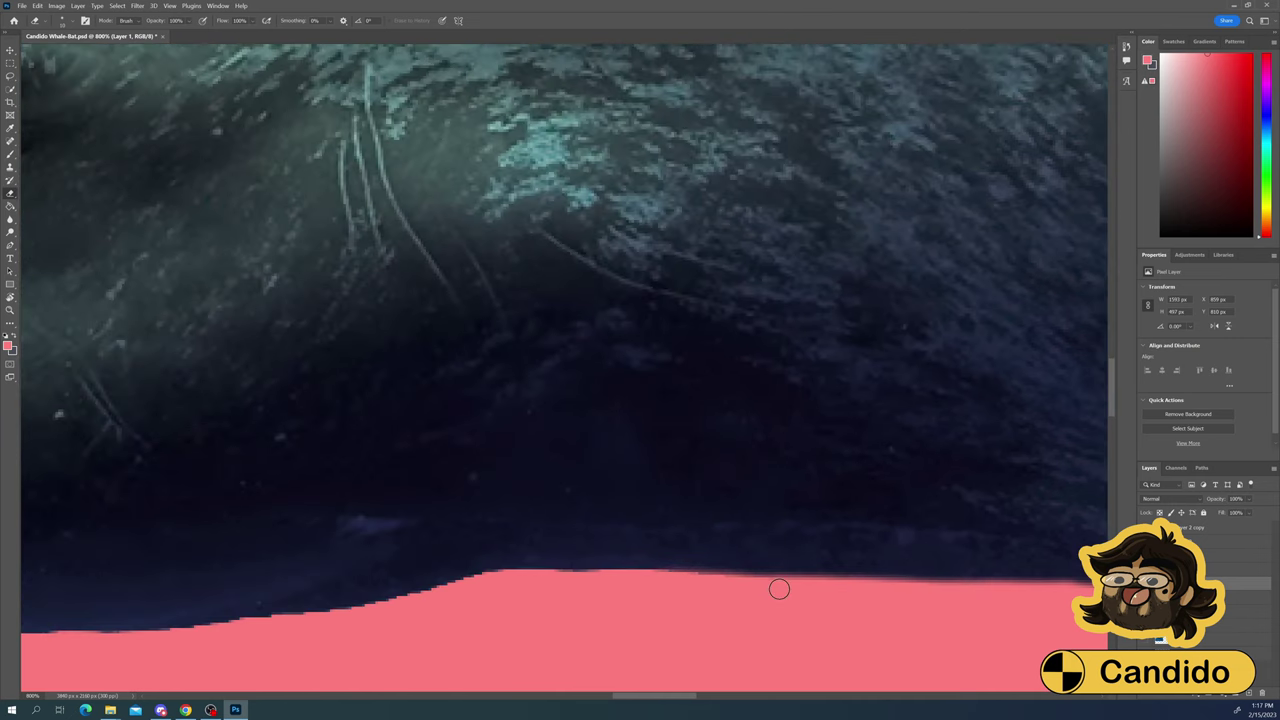
{"action": "left_click_drag", "start_coordinate": [777, 589], "coordinate": [757, 591]}
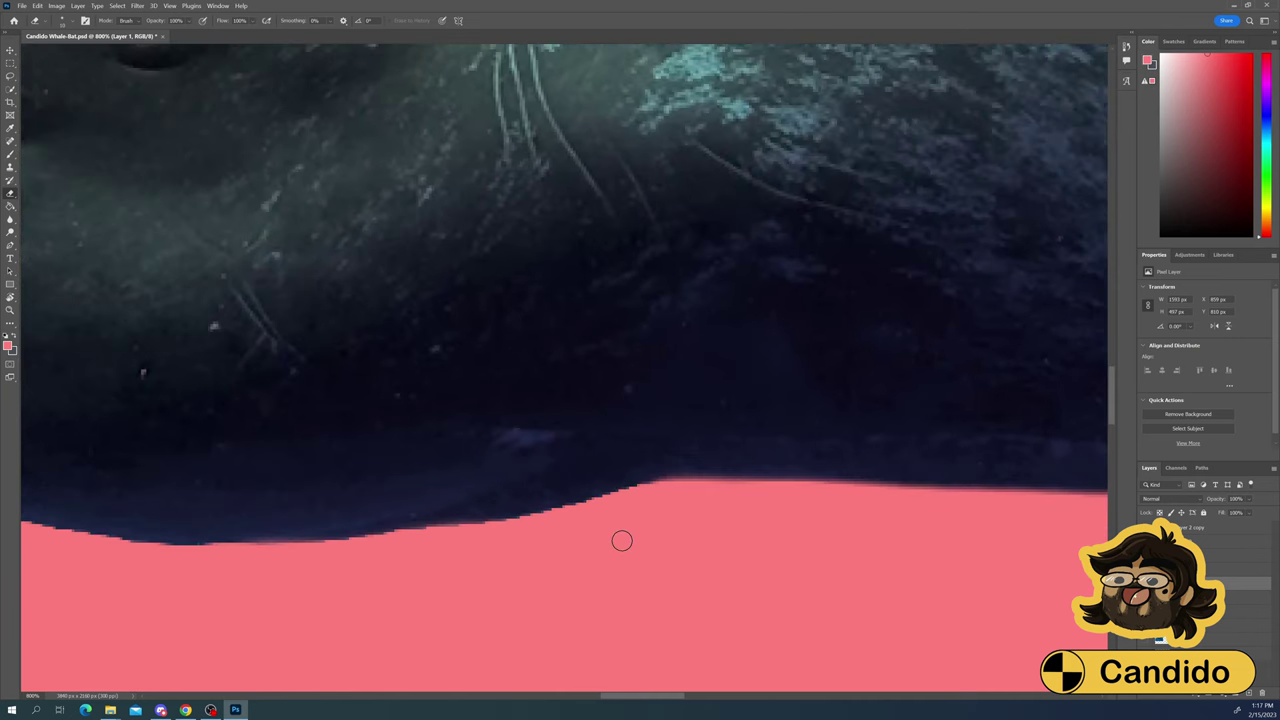
{"action": "mouse_move", "coordinate": [620, 537]}
{"action": "left_mouse_down"}
{"action": "mouse_move", "coordinate": [586, 507]}
{"action": "mouse_move", "coordinate": [456, 529]}
{"action": "left_mouse_up"}
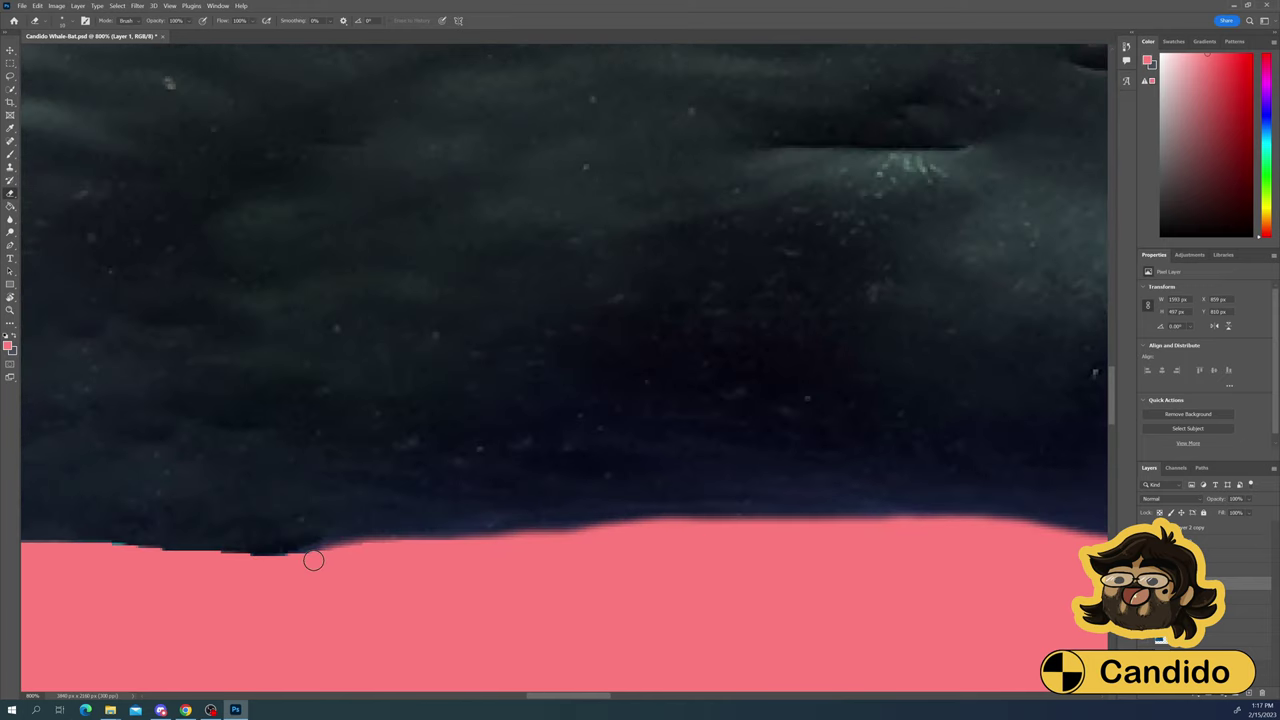
{"action": "left_click_drag", "start_coordinate": [314, 560], "coordinate": [298, 566]}
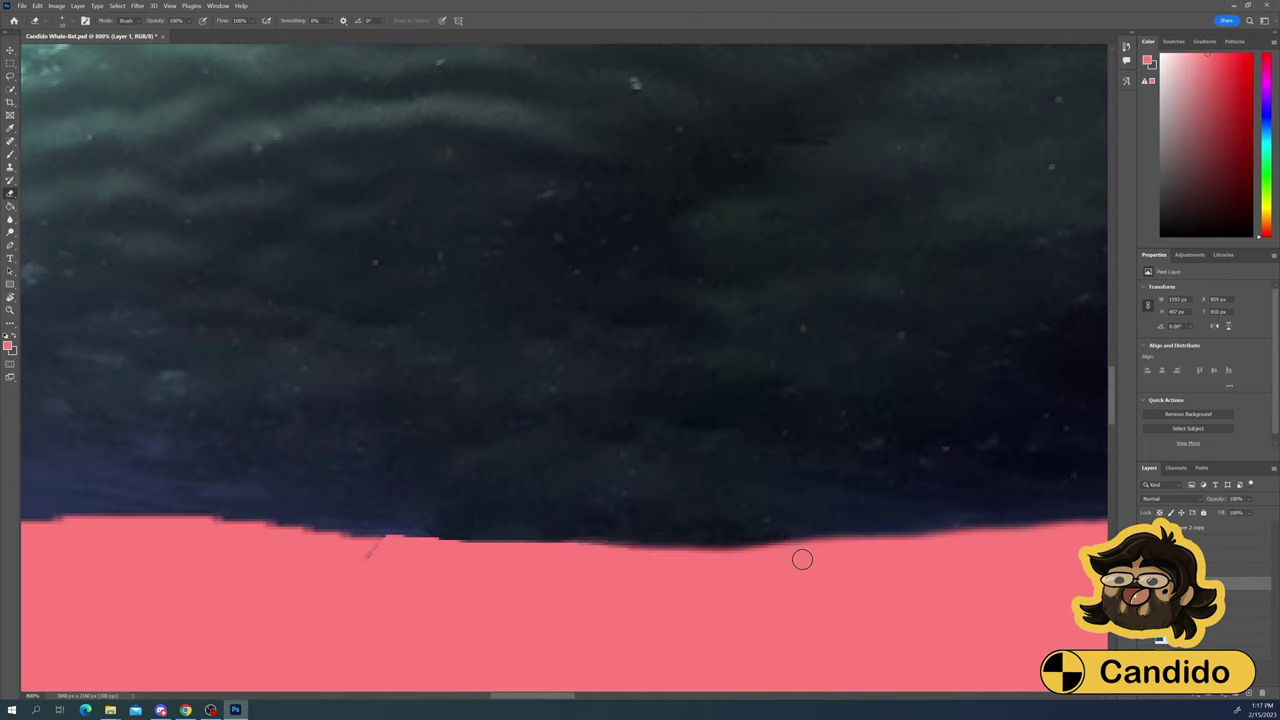
{"action": "mouse_move", "coordinate": [803, 560]}
{"action": "left_mouse_down"}
{"action": "mouse_move", "coordinate": [454, 551]}
{"action": "mouse_move", "coordinate": [523, 603]}
{"action": "left_mouse_up"}
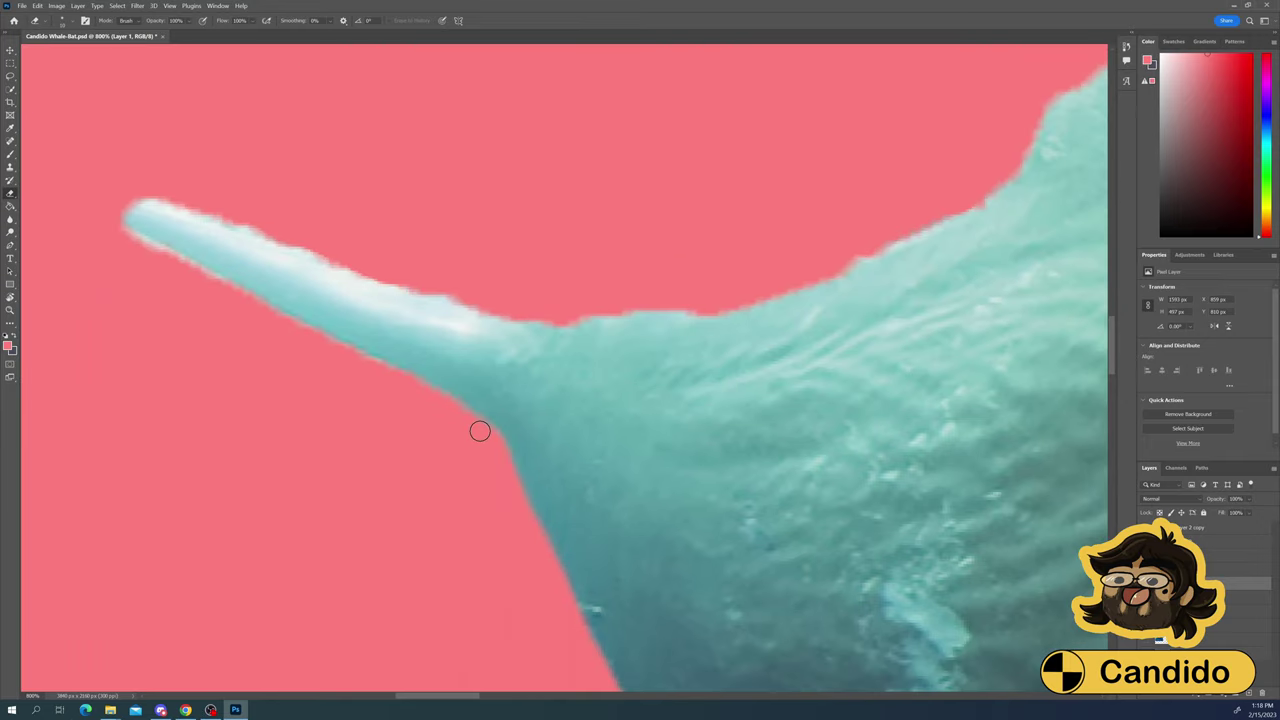
Clean the tail's edges, the back bump and the whale's back and upper outline
{"action": "mouse_move", "coordinate": [262, 298]}
{"action": "left_mouse_down"}
{"action": "mouse_move", "coordinate": [101, 225]}
{"action": "mouse_move", "coordinate": [151, 203]}
{"action": "mouse_move", "coordinate": [454, 297]}
{"action": "left_mouse_up"}
{"action": "left_click_drag", "start_coordinate": [454, 297], "coordinate": [700, 312]}
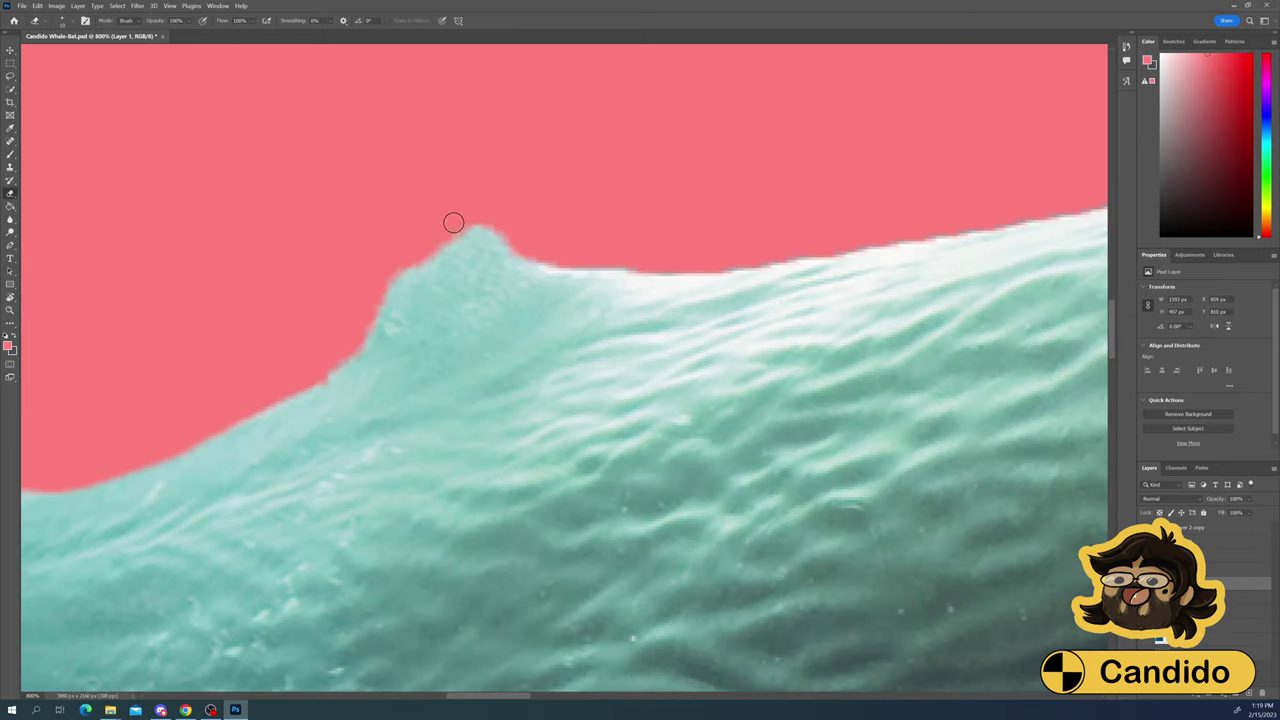
{"action": "mouse_move", "coordinate": [451, 220]}
{"action": "left_mouse_down"}
{"action": "mouse_move", "coordinate": [314, 371]}
{"action": "mouse_move", "coordinate": [474, 217]}
{"action": "left_mouse_up"}
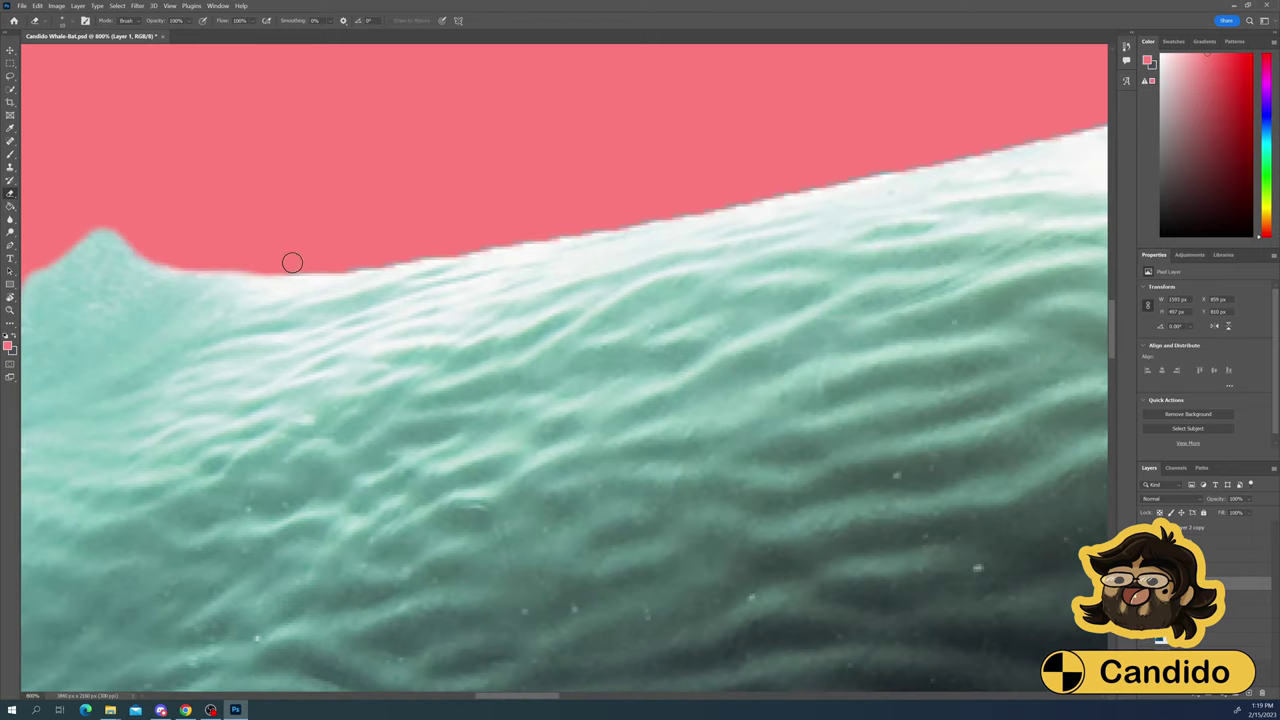
{"action": "mouse_move", "coordinate": [289, 260]}
{"action": "left_mouse_down"}
{"action": "mouse_move", "coordinate": [409, 249]}
{"action": "mouse_move", "coordinate": [343, 258]}
{"action": "left_mouse_up"}
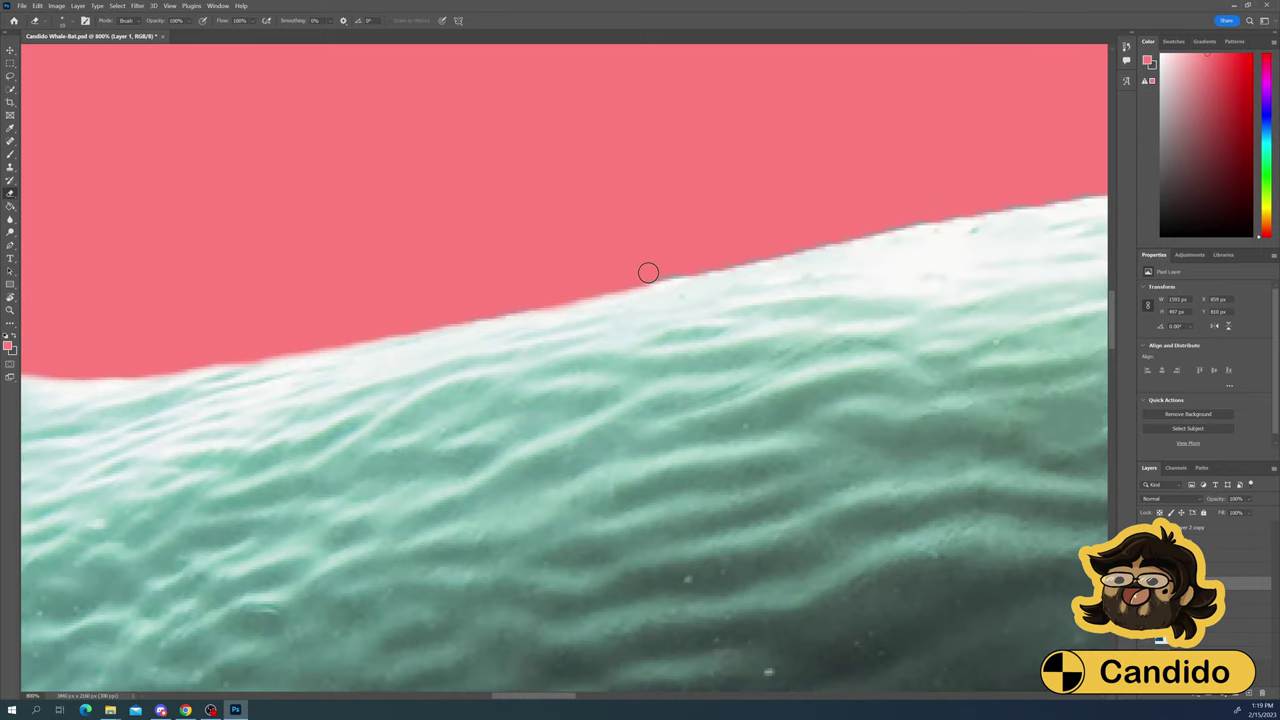
{"action": "left_click_drag", "start_coordinate": [646, 274], "coordinate": [346, 322]}
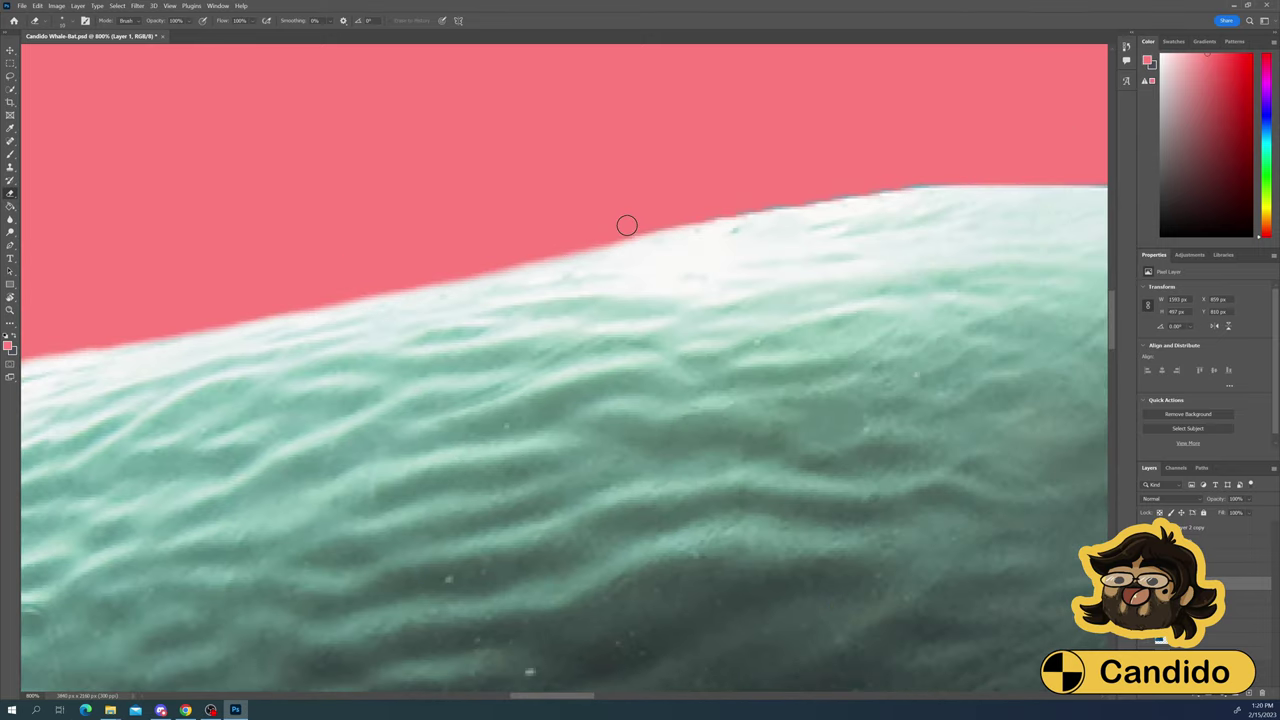
{"action": "left_click_drag", "start_coordinate": [626, 225], "coordinate": [960, 186]}
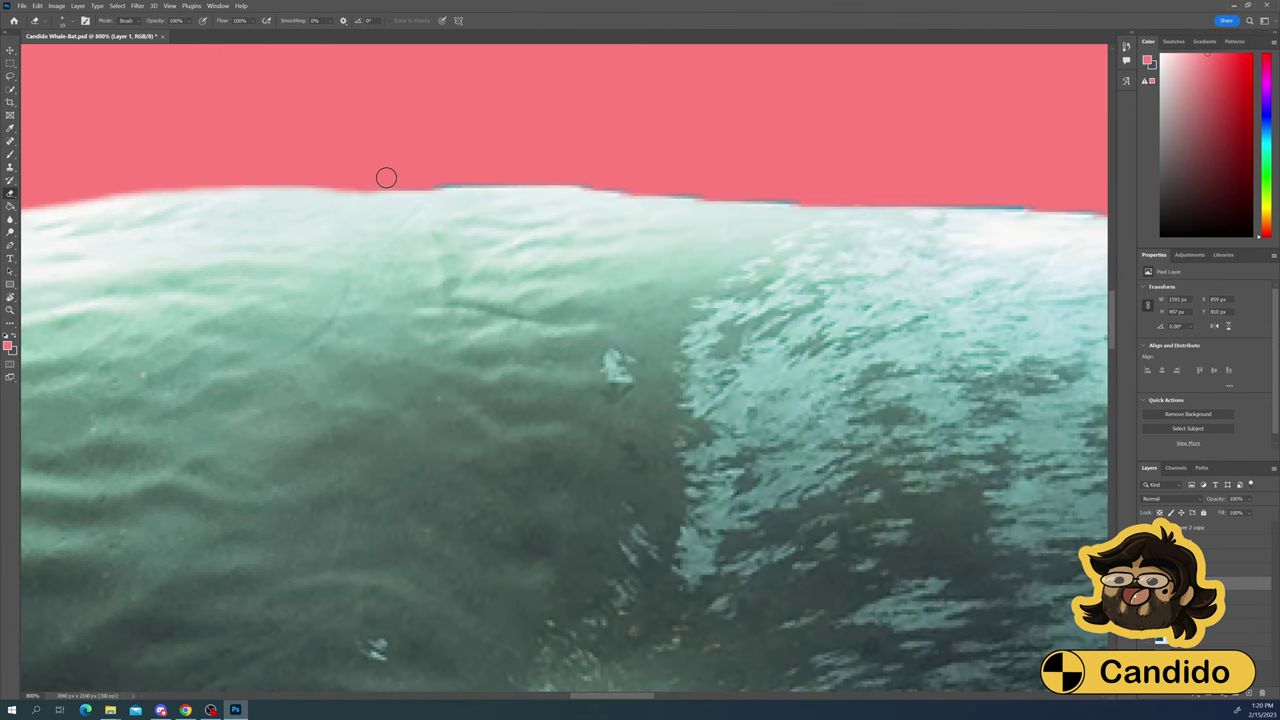
{"action": "left_click_drag", "start_coordinate": [371, 180], "coordinate": [723, 197]}
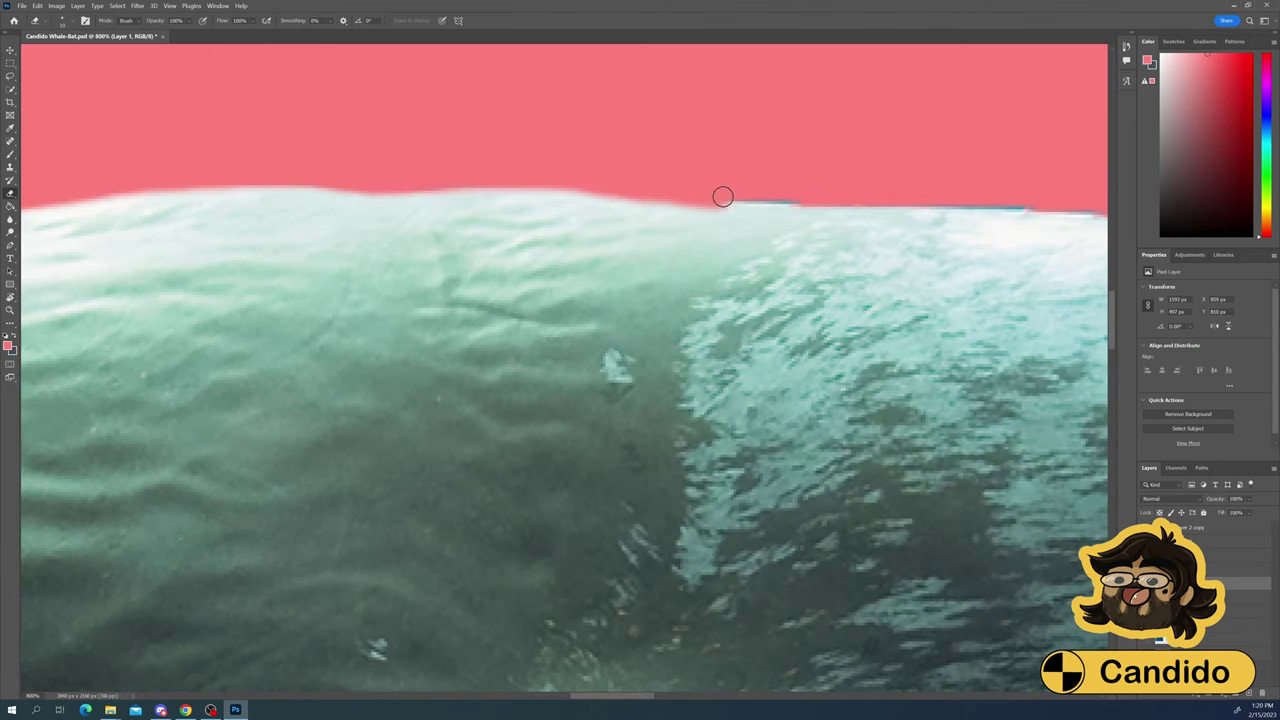
{"action": "left_click_drag", "start_coordinate": [723, 197], "coordinate": [810, 203]}
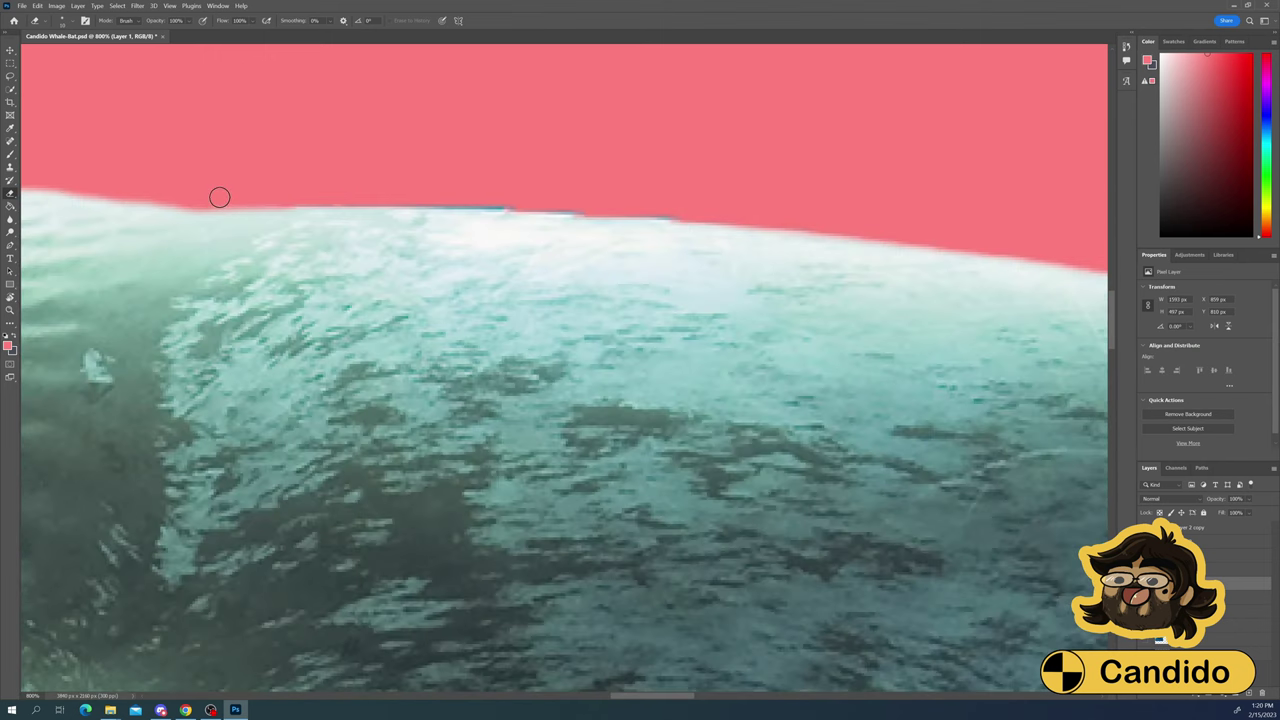
{"action": "left_click_drag", "start_coordinate": [219, 197], "coordinate": [660, 211]}
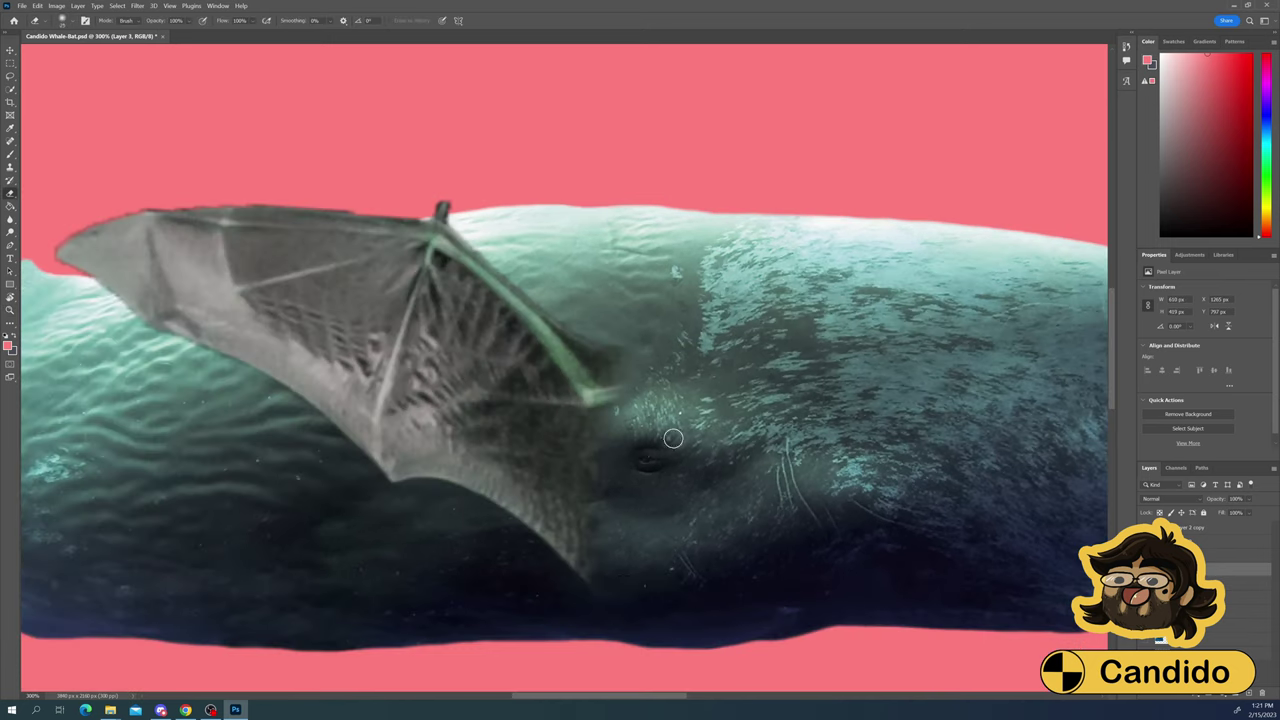
With a larger eraser, clean the wing tip's green edge and the snout, then zoom out
{"action": "key", "text": "bracketright"}
{"action": "left_click_drag", "start_coordinate": [600, 400], "coordinate": [655, 390]}
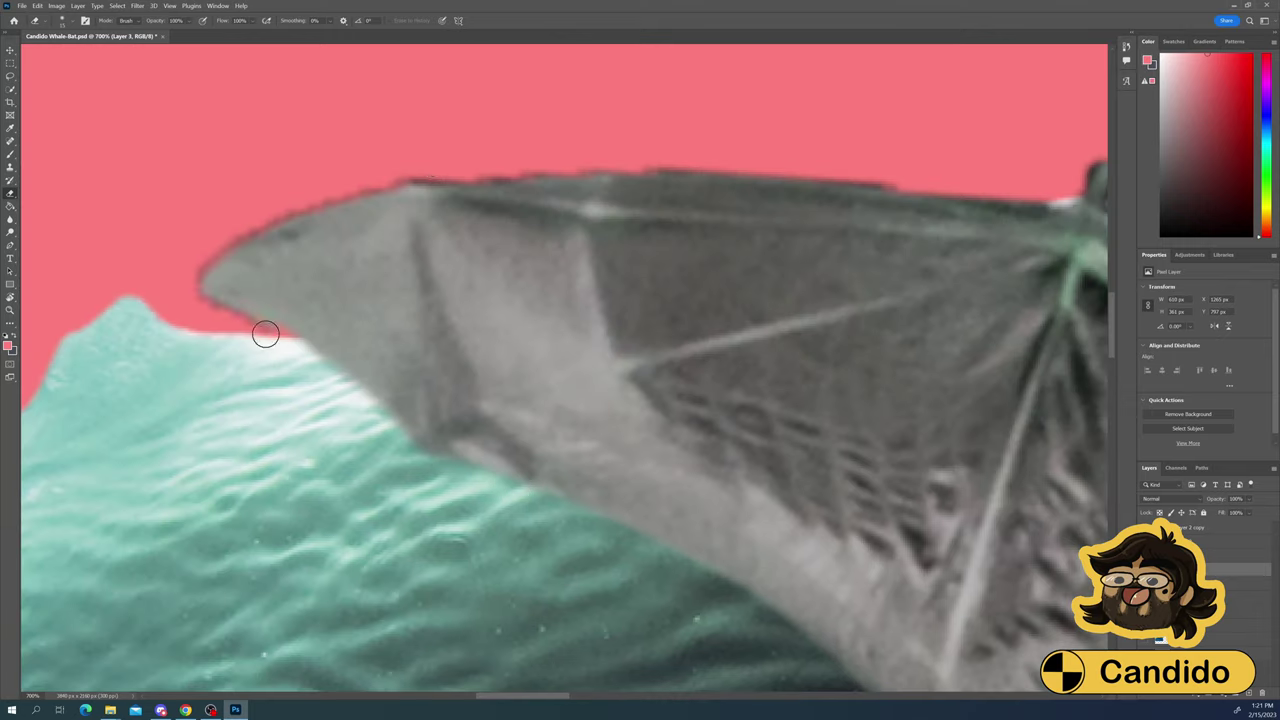
{"action": "left_click_drag", "start_coordinate": [265, 333], "coordinate": [200, 292]}
{"action": "left_click_drag", "start_coordinate": [378, 188], "coordinate": [205, 275]}
{"action": "left_click_drag", "start_coordinate": [246, 225], "coordinate": [600, 170]}
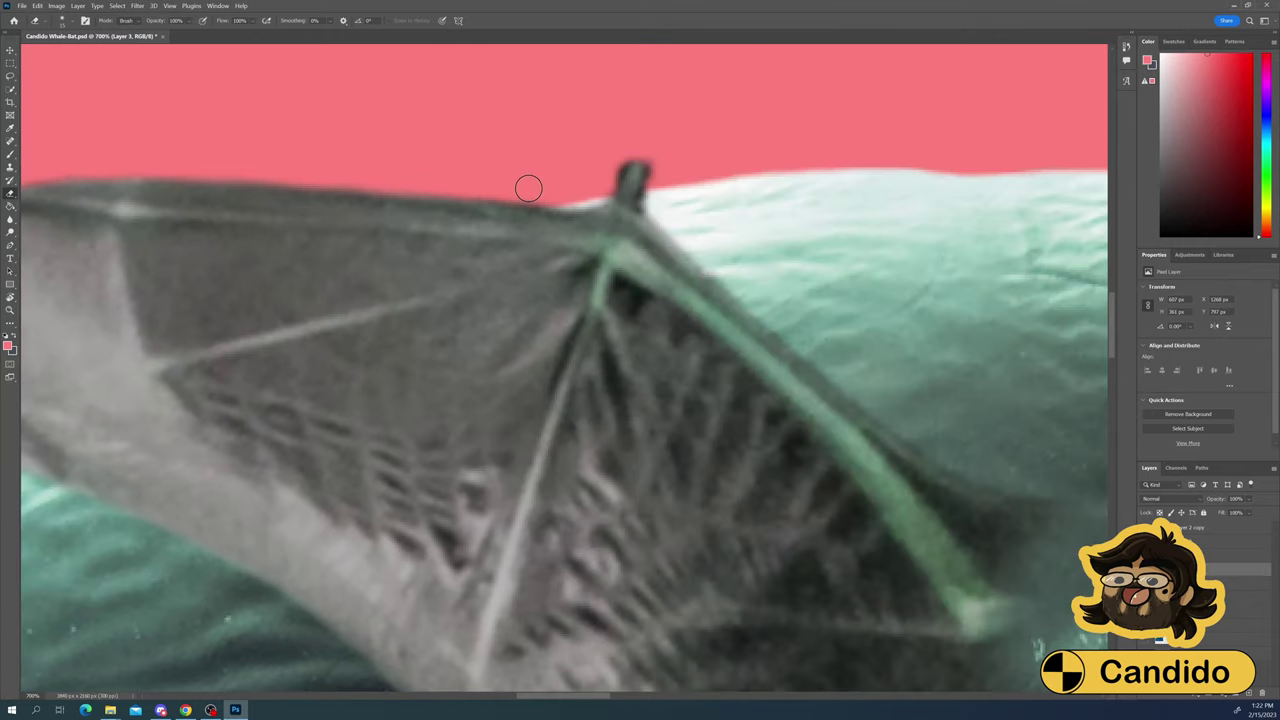
{"action": "key", "text": "z"}
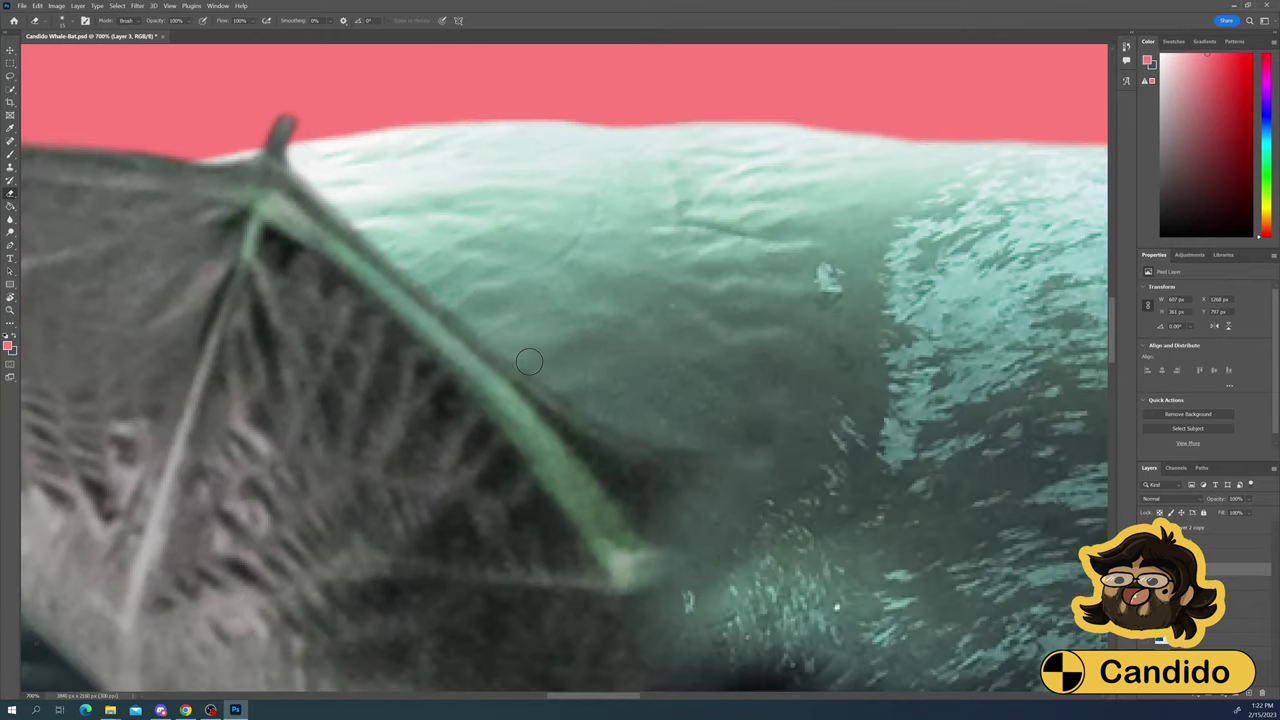
{"action": "left_click", "coordinate": [810, 376], "text": "alt"}
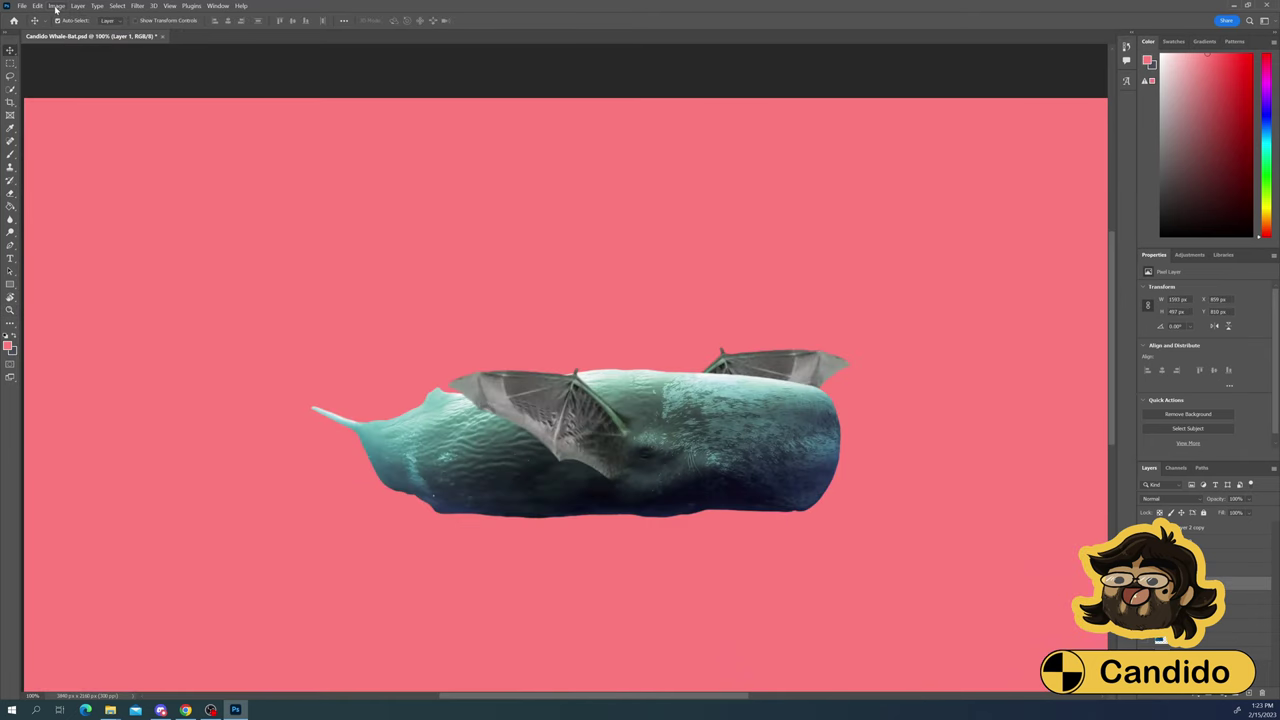
Set the whale's Hue to -60 and lower its saturation for a muted grey-green
{"action": "key", "text": "ctrl+u"}
{"action": "left_click_drag", "start_coordinate": [157, 492], "coordinate": [128, 520]}
{"action": "key", "text": "Return"}
Add an Inner Bevel Bevel & Emboss layer style to the whale
{"action": "left_click", "coordinate": [57, 6]}
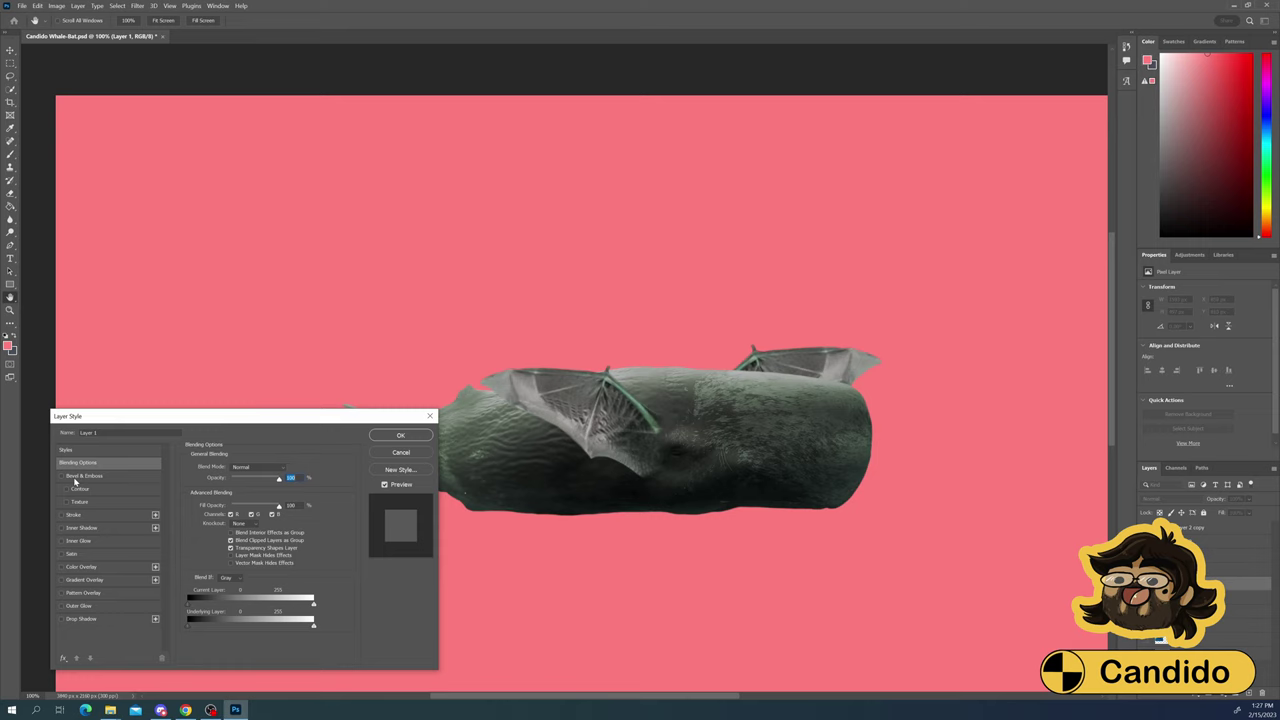
{"action": "left_click", "coordinate": [78, 477]}
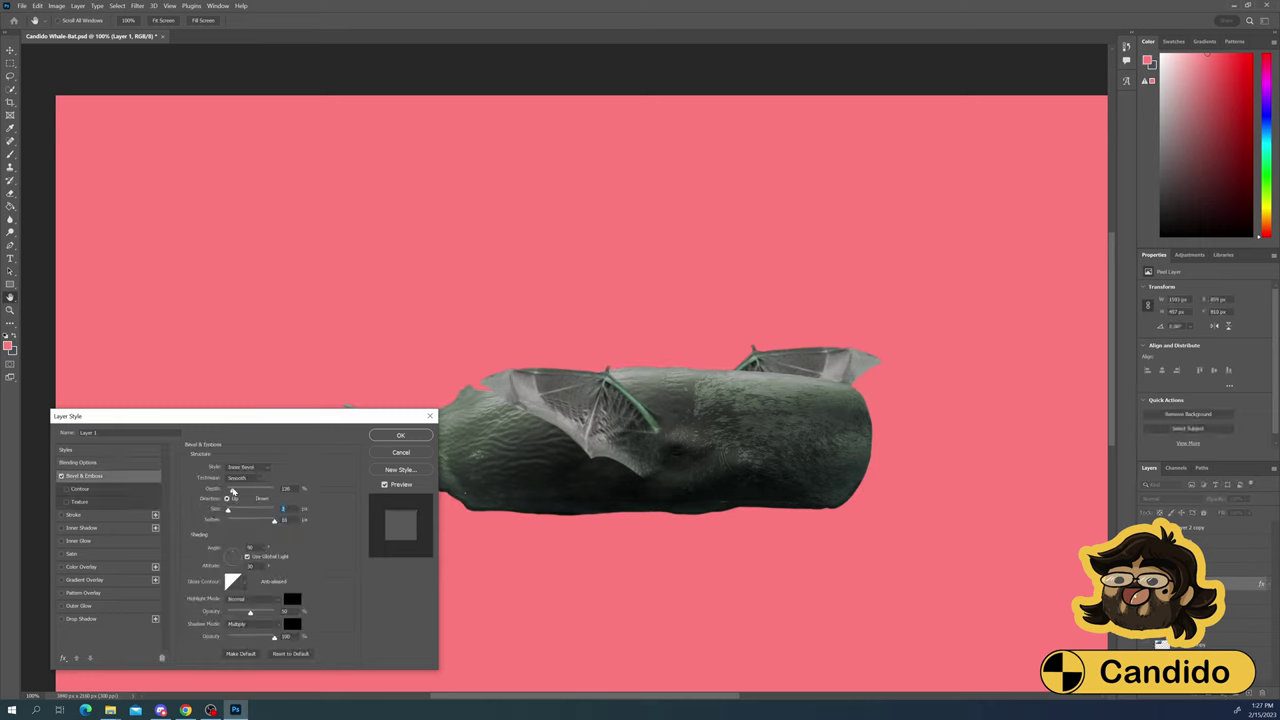
{"action": "left_click", "coordinate": [247, 467]}
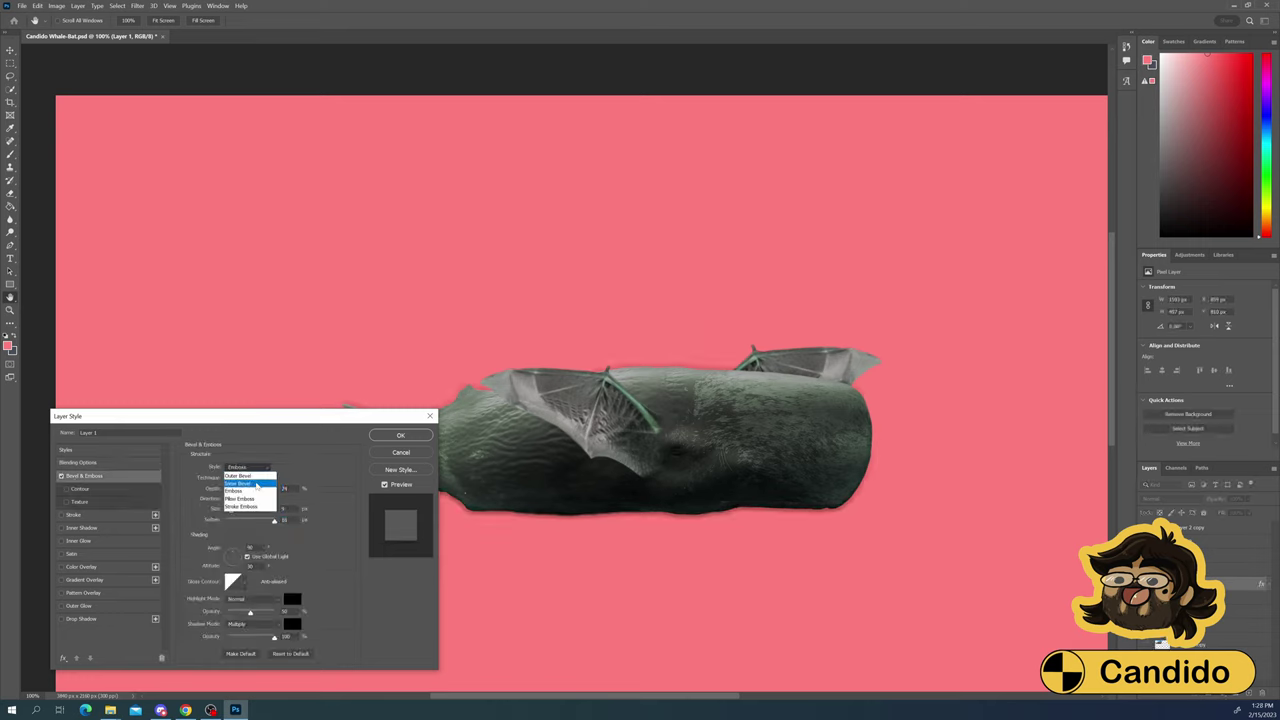
{"action": "left_click", "coordinate": [257, 484]}
{"action": "left_click", "coordinate": [400, 435]}
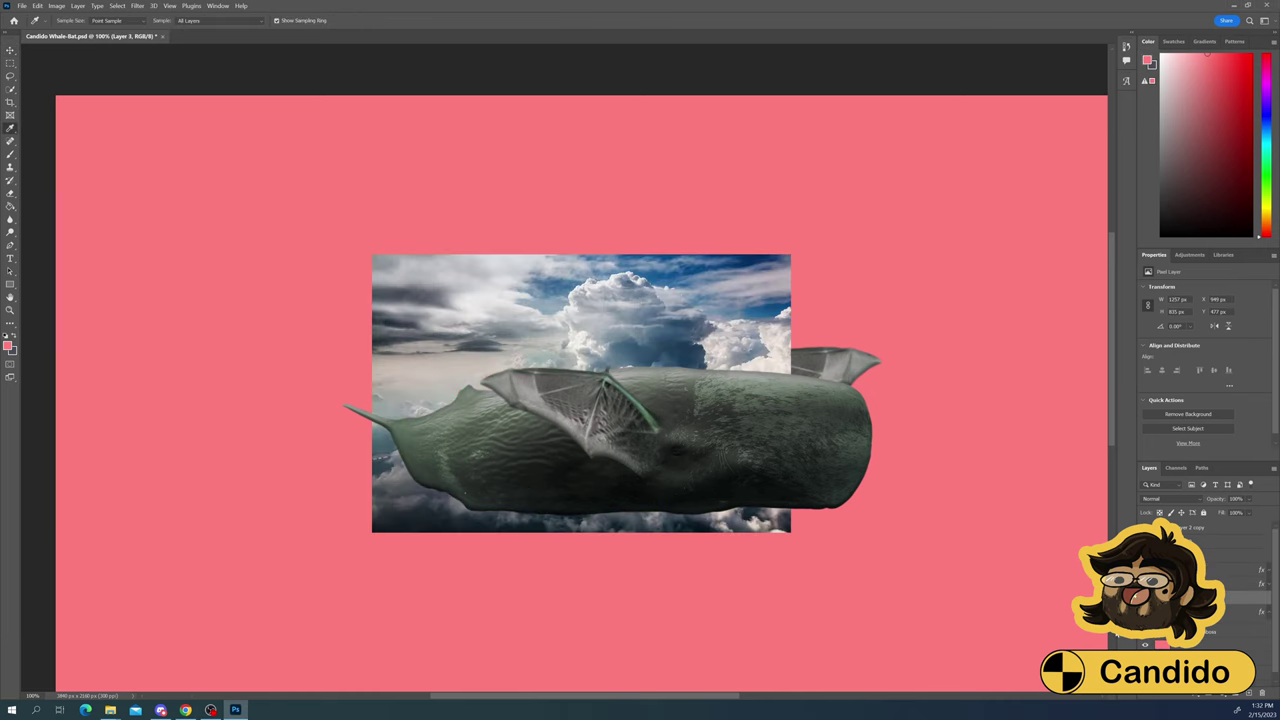
Scale the cloud photo past the canvas edges with Free Transform
{"action": "left_click_drag", "start_coordinate": [590, 398], "coordinate": [634, 468]}
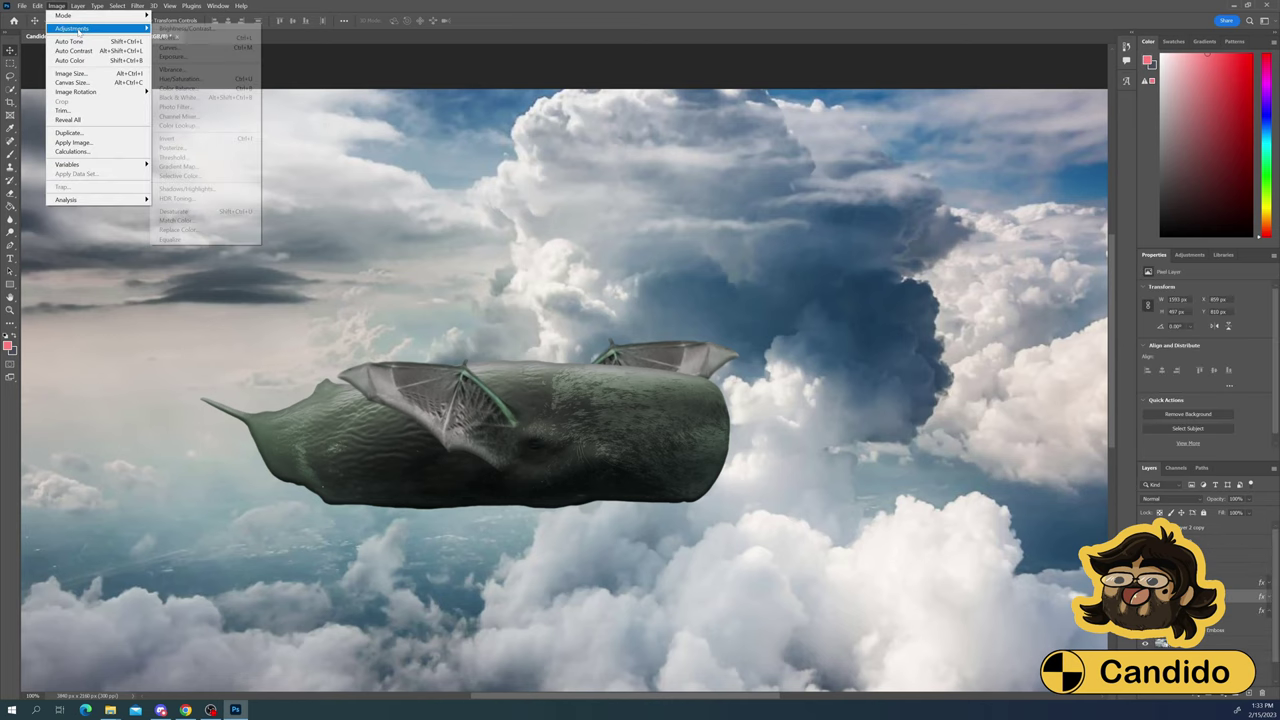
Apply Color Balance with midtones Blue +32 and shadows -100/-32/-17
{"action": "mouse_move", "coordinate": [90, 31]}
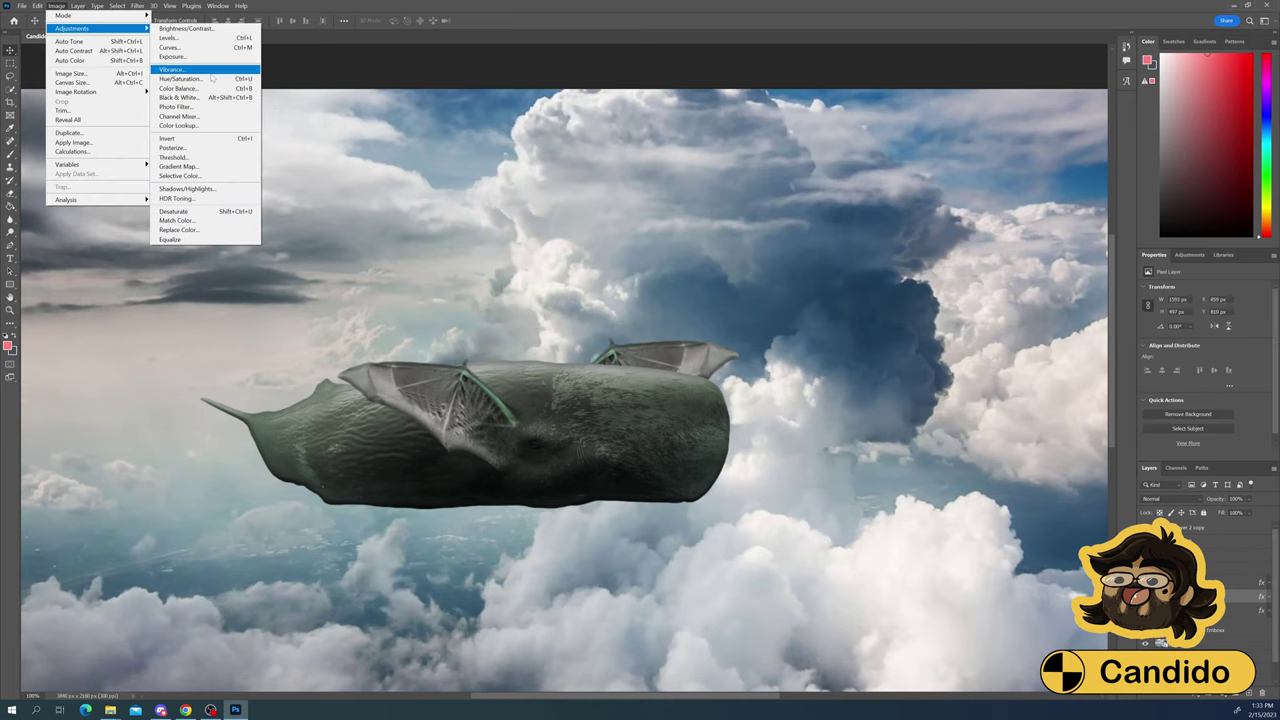
{"action": "left_click", "coordinate": [180, 100]}
{"action": "left_click_drag", "start_coordinate": [615, 246], "coordinate": [632, 251]}
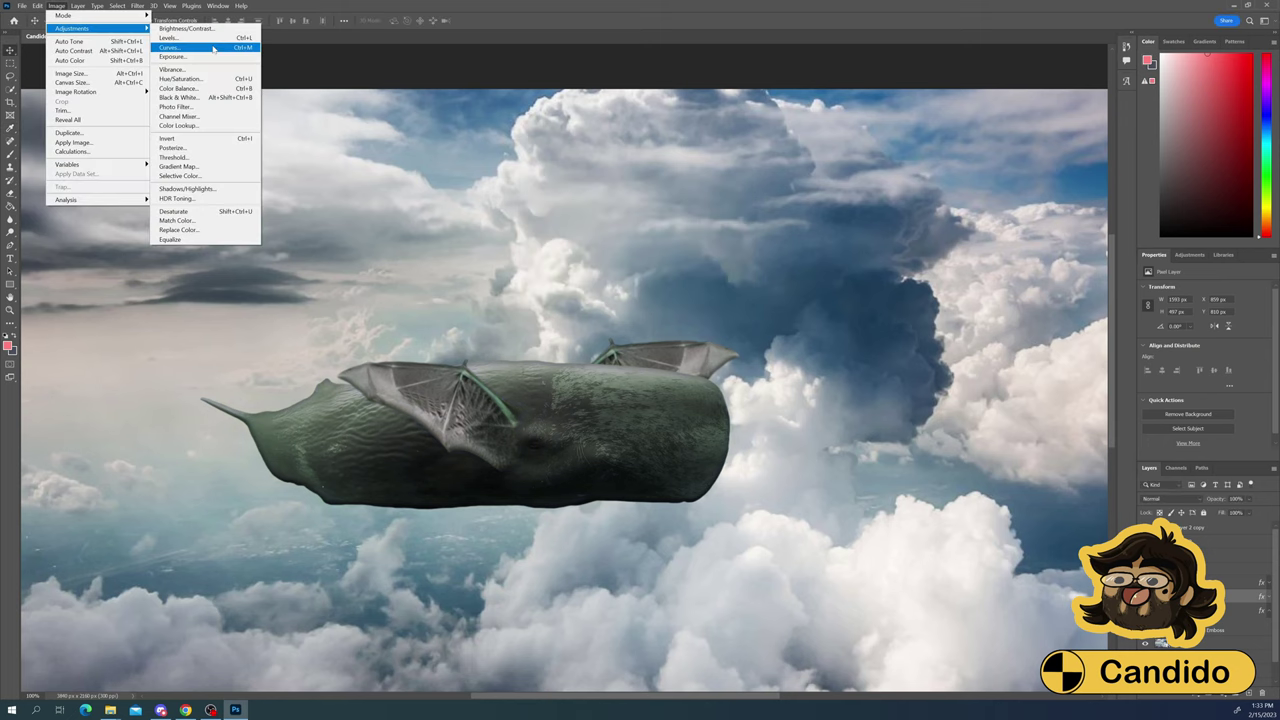
{"action": "left_click", "coordinate": [180, 100]}
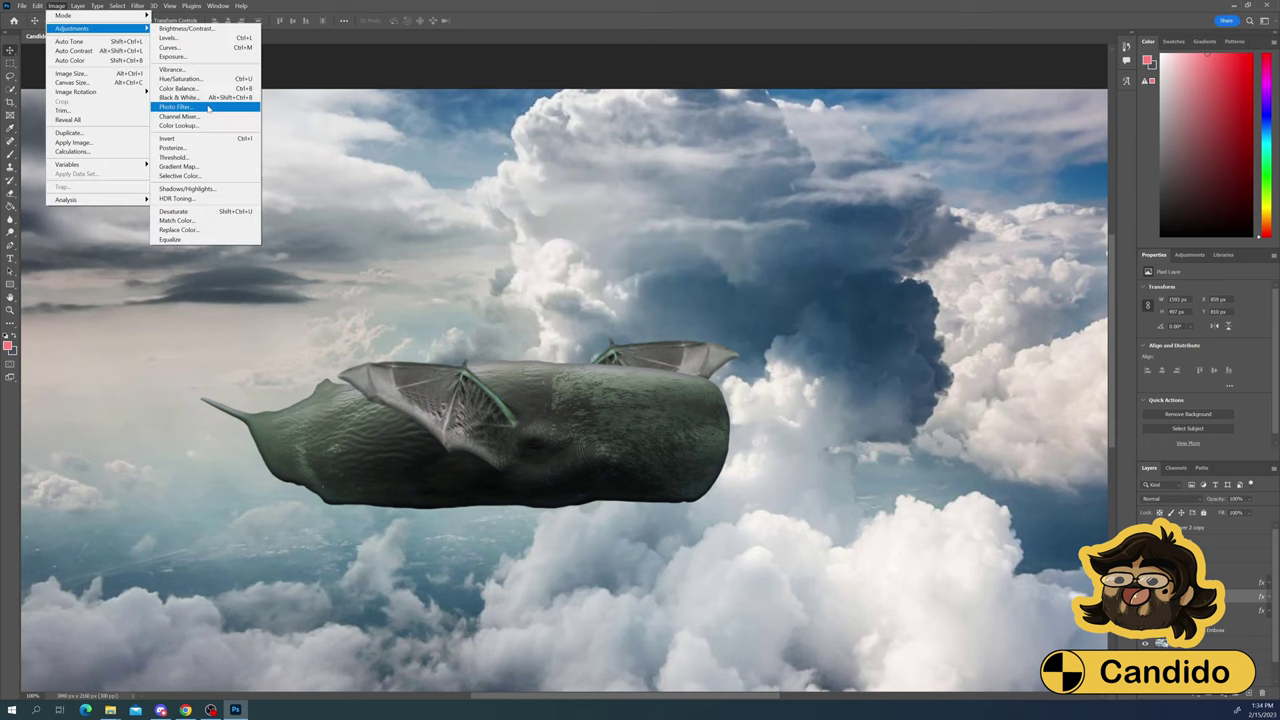
Apply a Cooling Filter Photo Filter after previewing Deep Red and cyan presets
{"action": "left_click", "coordinate": [180, 115]}
{"action": "left_click", "coordinate": [630, 213]}
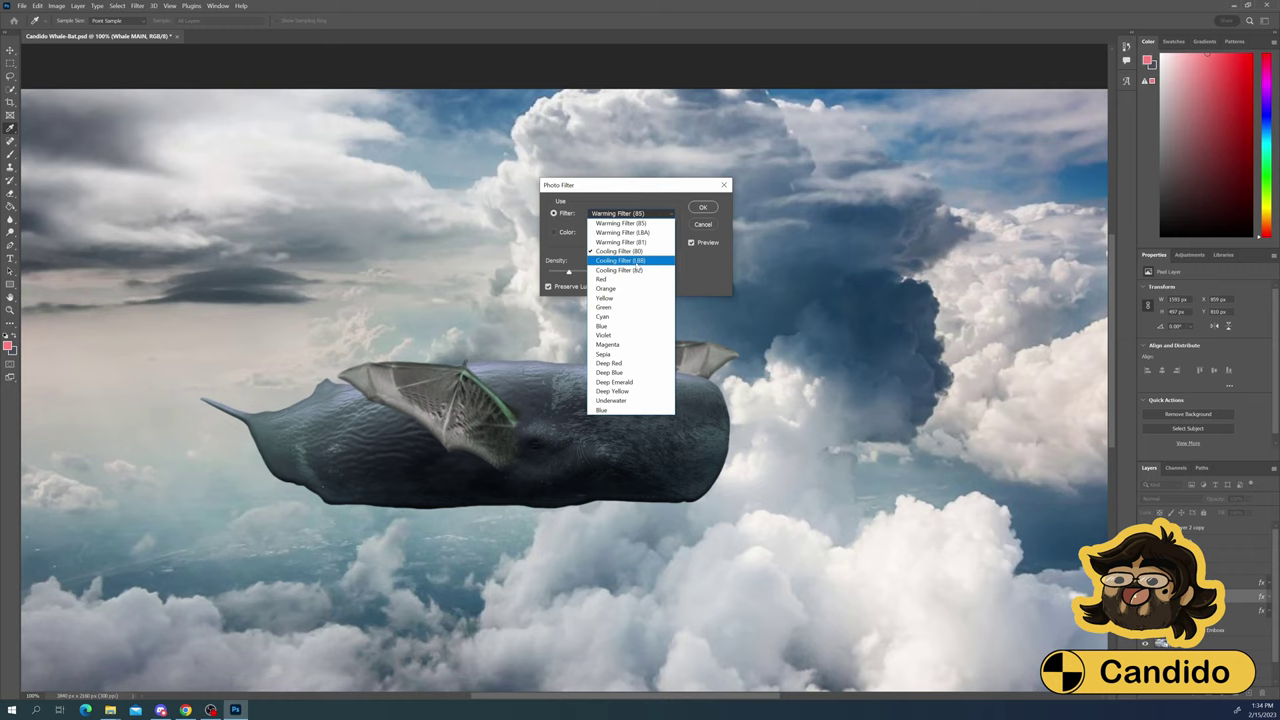
{"action": "left_click", "coordinate": [630, 269]}
{"action": "left_click", "coordinate": [630, 213]}
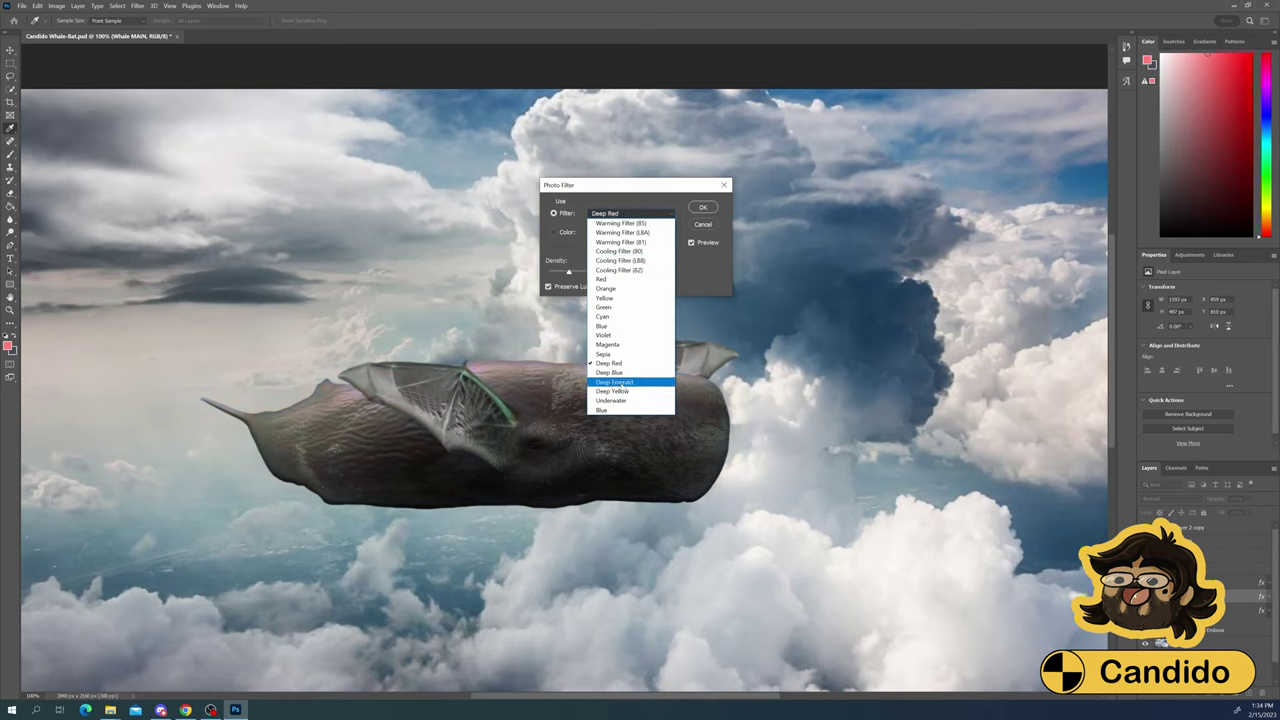
{"action": "left_click", "coordinate": [603, 316]}
{"action": "left_click", "coordinate": [630, 213]}
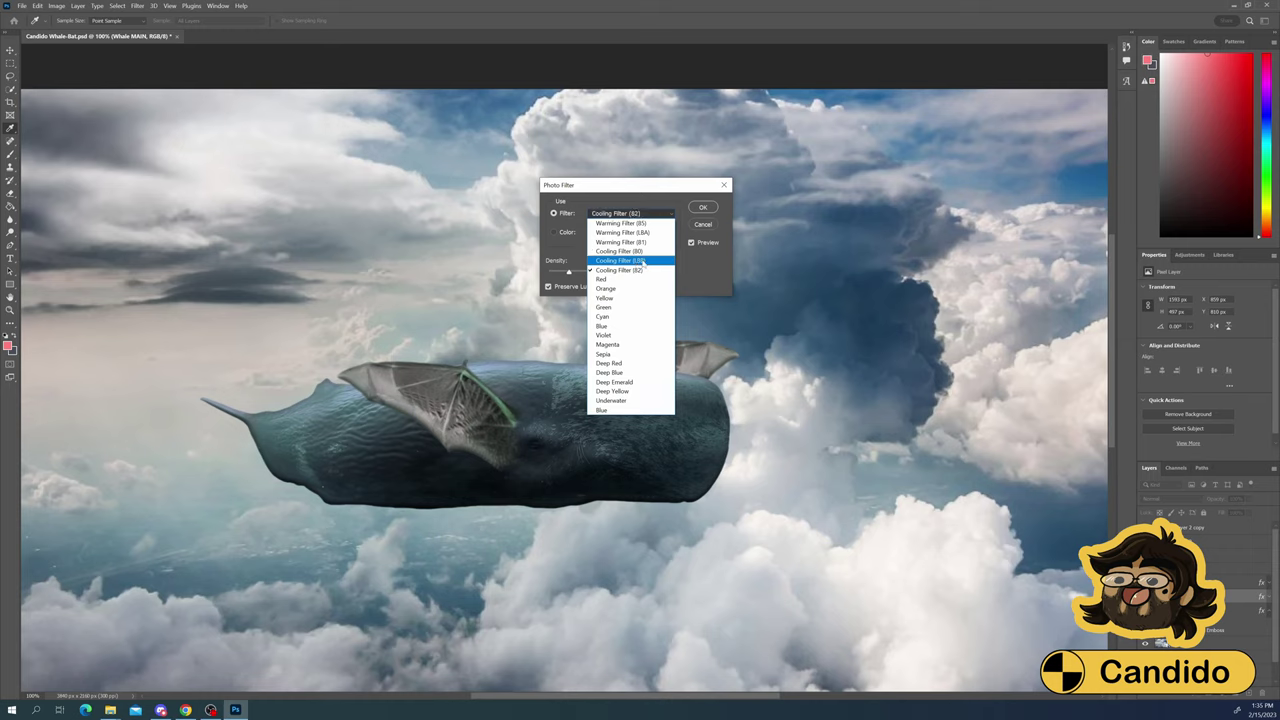
{"action": "left_click", "coordinate": [618, 251]}
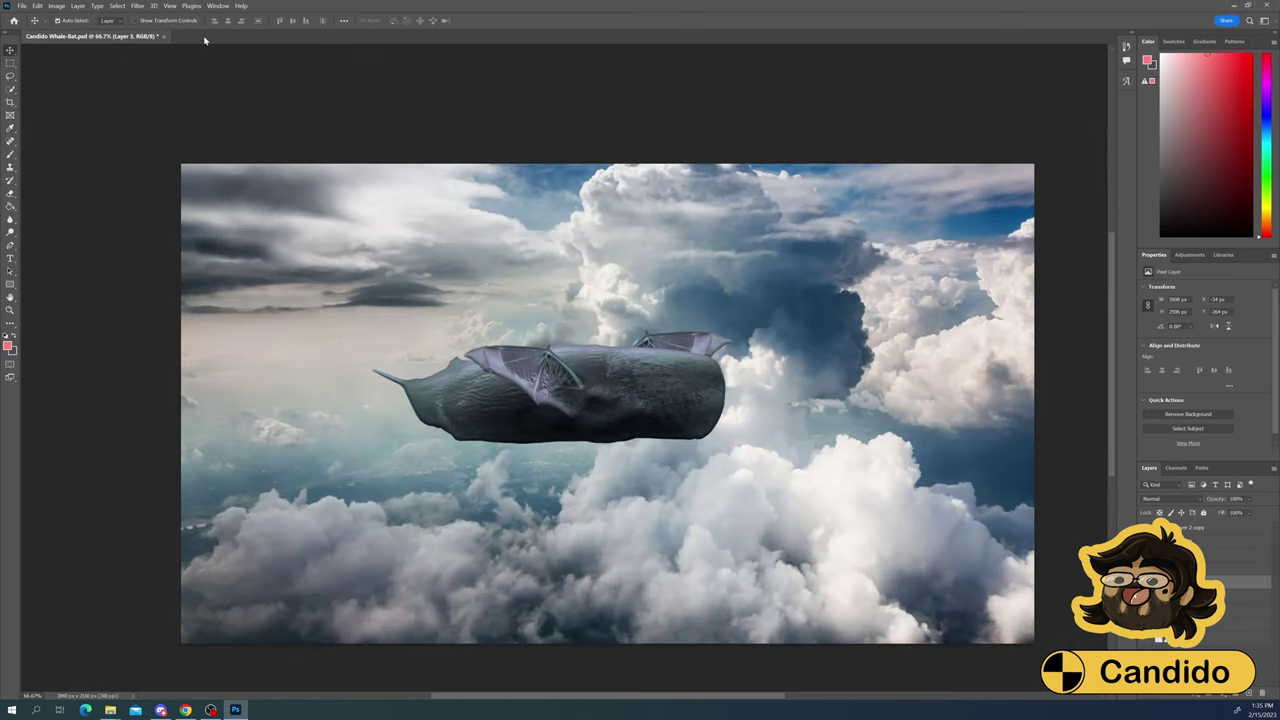
Apply Filter Gallery's Angled Strokes to the clouds with Direction Balance 84, after trying Sprayed Strokes
{"action": "left_click", "coordinate": [137, 5]}
{"action": "left_click", "coordinate": [160, 54]}
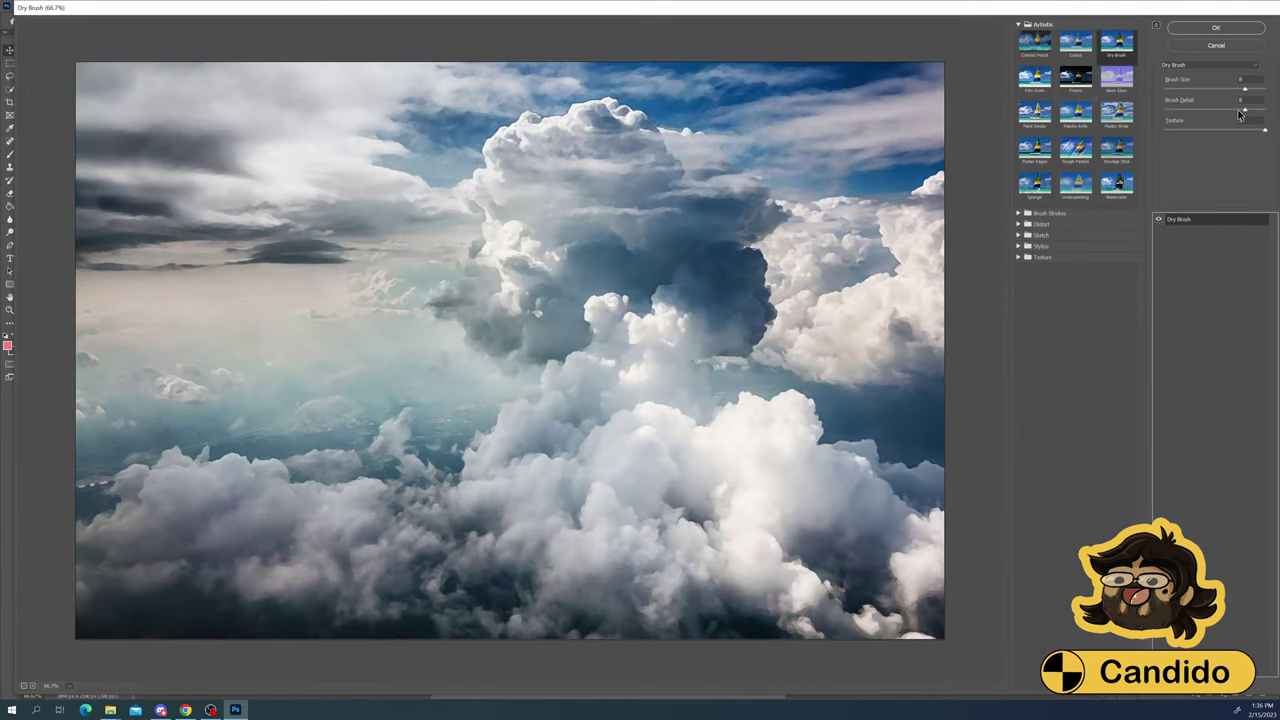
{"action": "left_click", "coordinate": [1045, 213]}
{"action": "left_click", "coordinate": [1036, 302]}
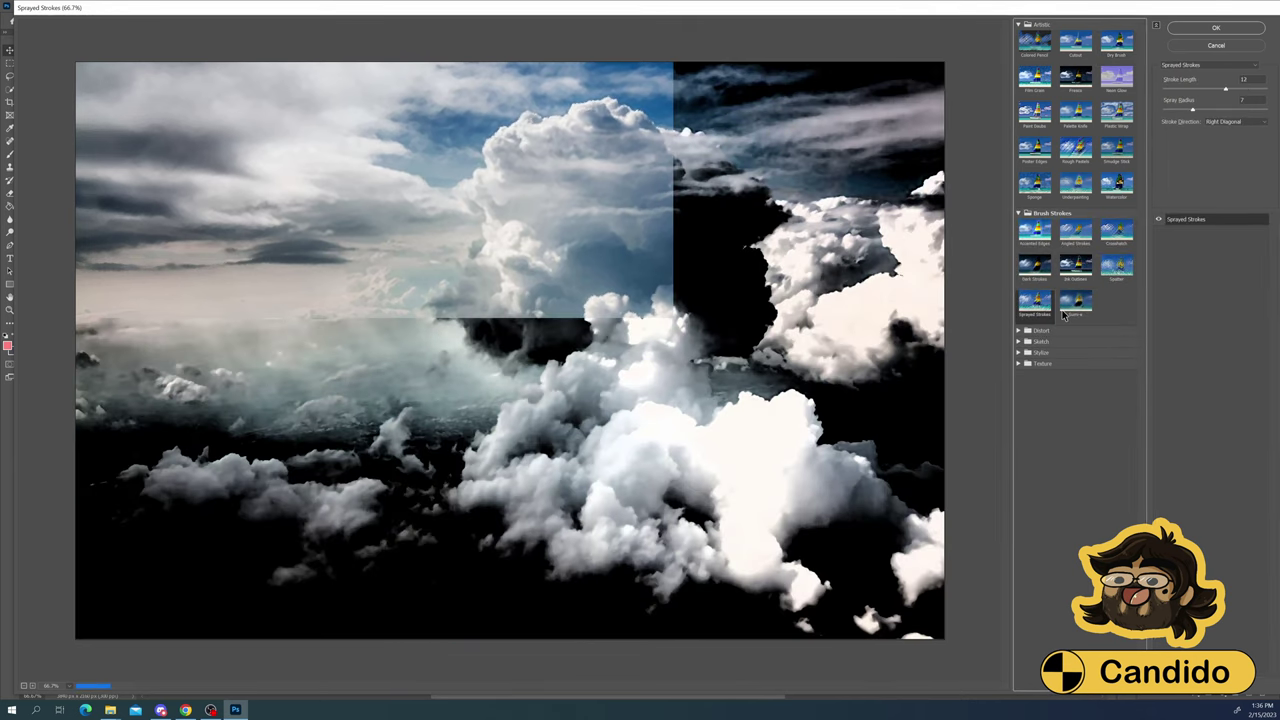
{"action": "left_click", "coordinate": [1075, 232]}
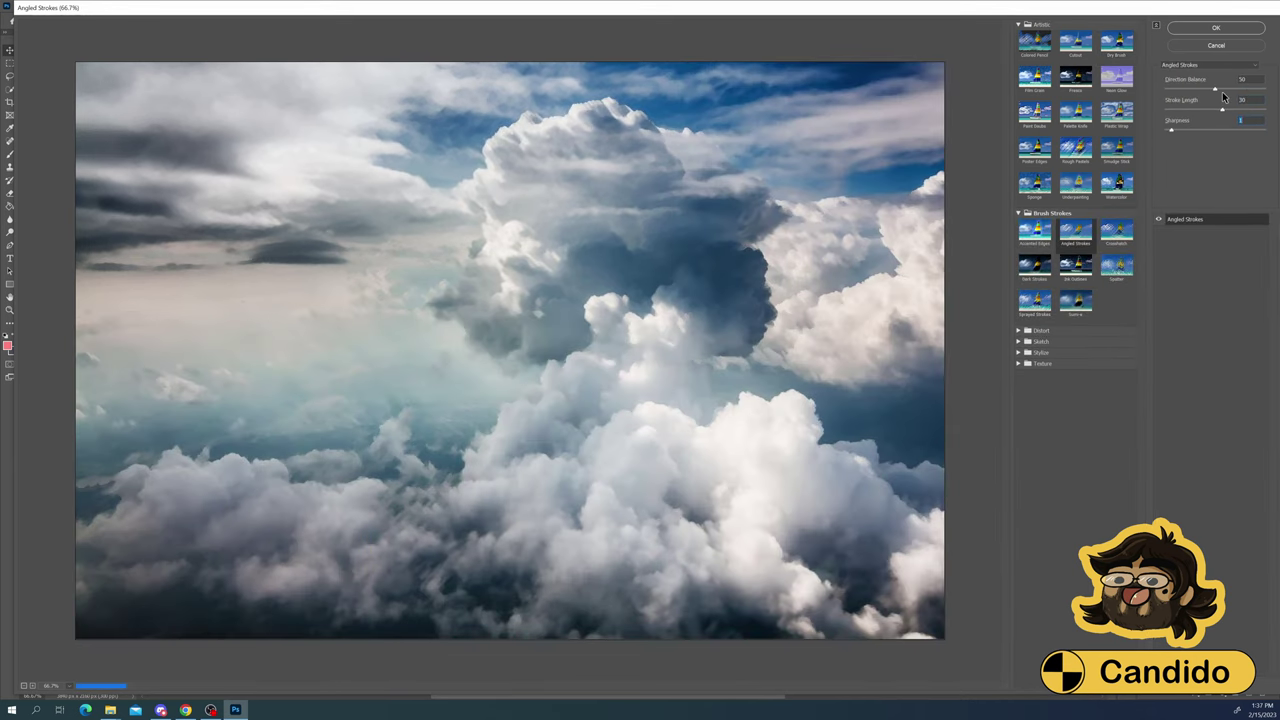
{"action": "left_click_drag", "start_coordinate": [1216, 89], "coordinate": [1248, 89]}
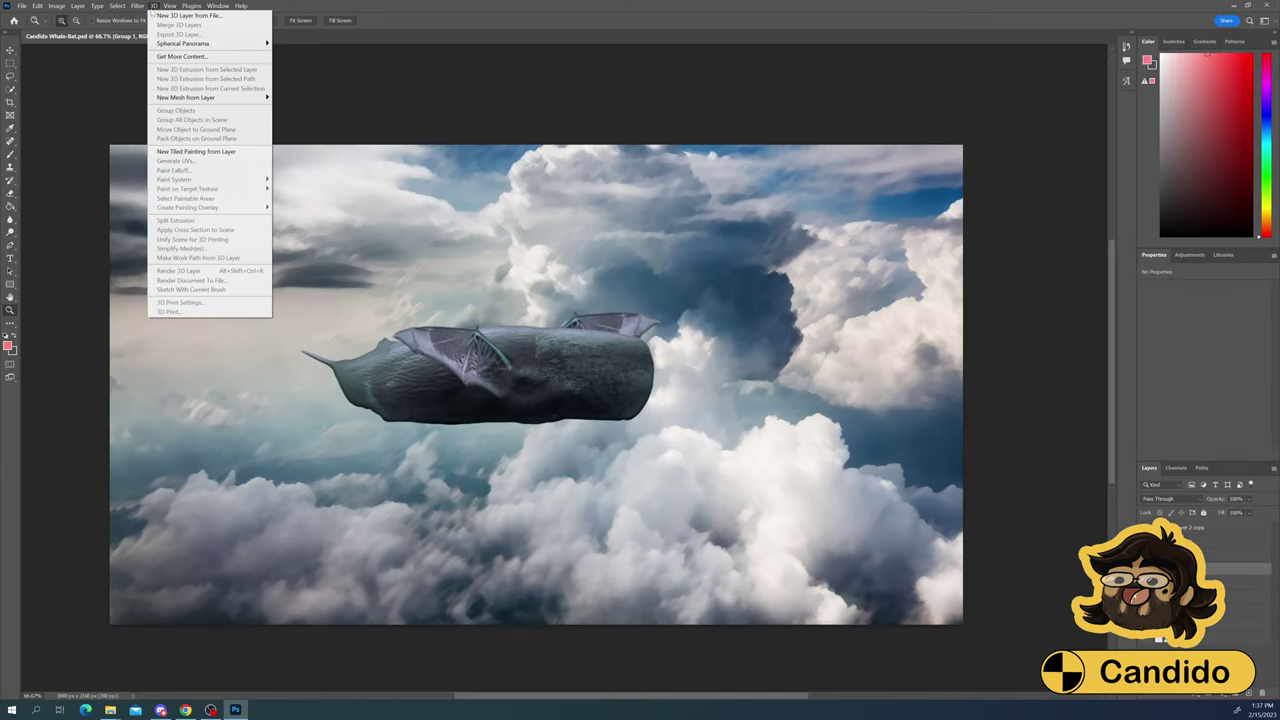
Flip the wing horizontally with Free Transform
{"action": "left_click", "coordinate": [139, 6]}
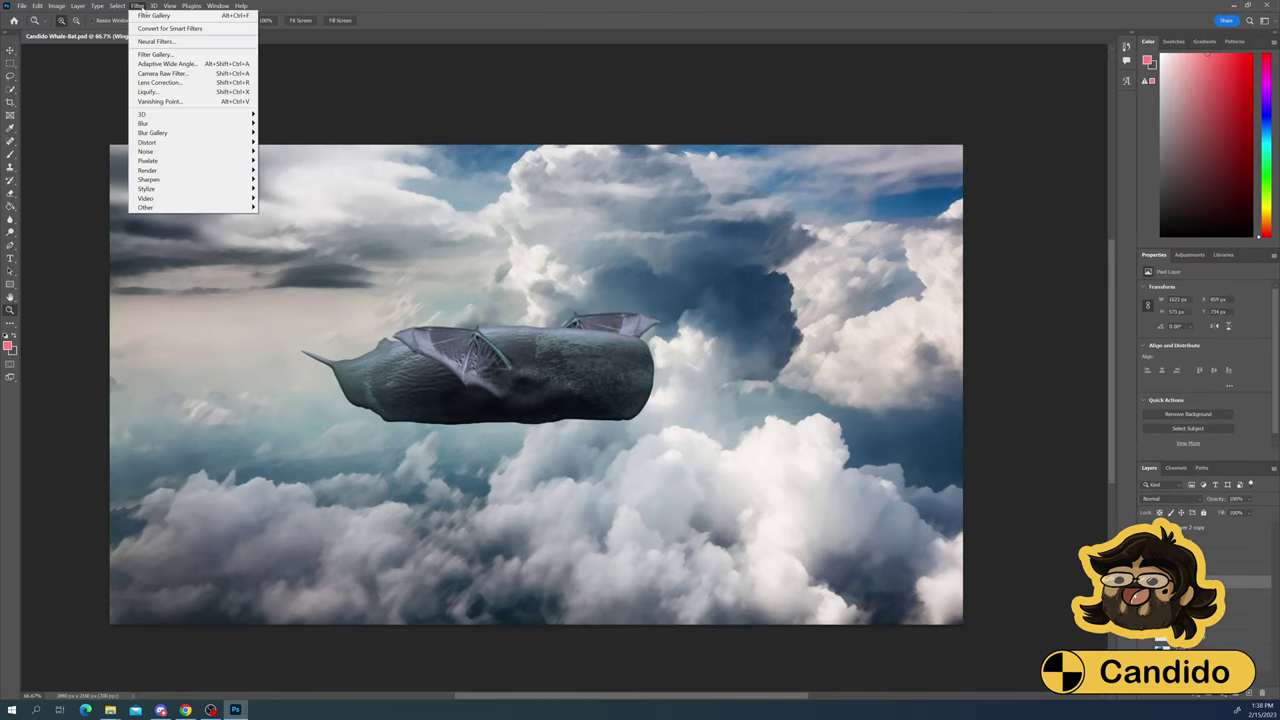
{"action": "right_click", "coordinate": [697, 374]}
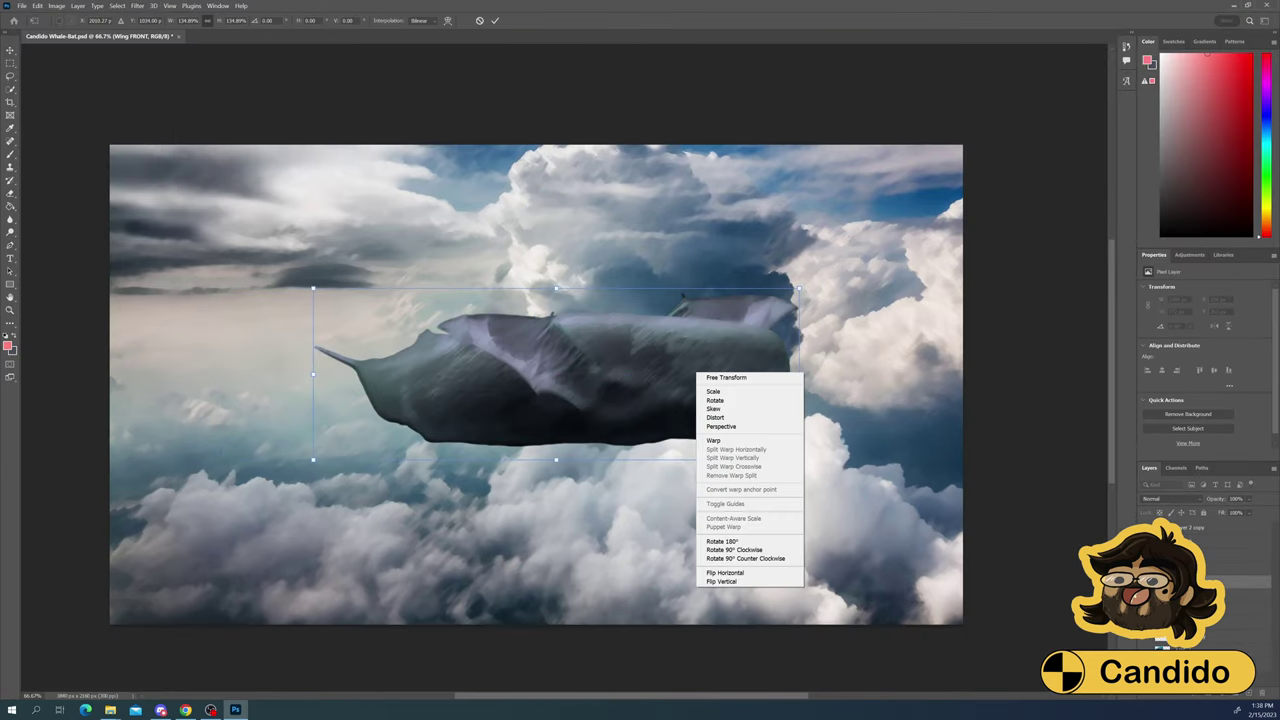
{"action": "left_click", "coordinate": [725, 572]}
{"action": "key", "text": "Return"}
Brighten the wing's tones with Curves, then select the layer below it
{"action": "key", "text": "ctrl+m"}
{"action": "left_click_drag", "start_coordinate": [213, 317], "coordinate": [213, 288]}
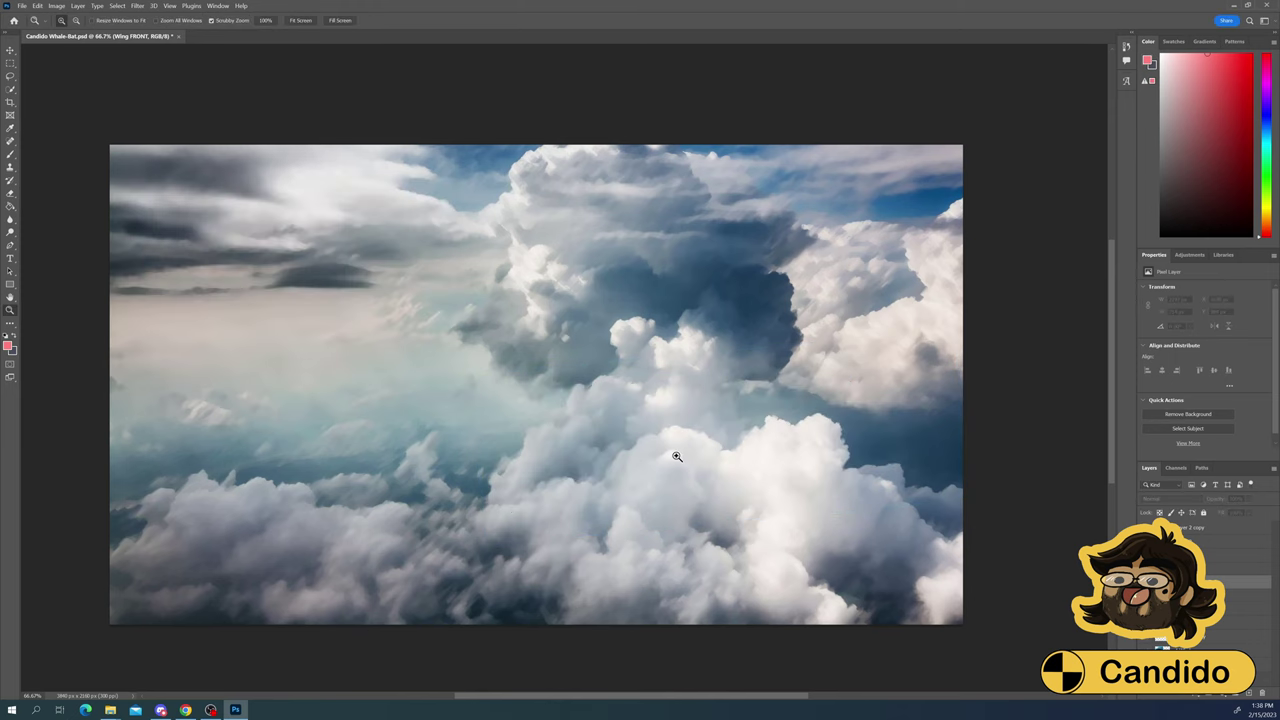
{"action": "key", "text": "ctrl+plus"}
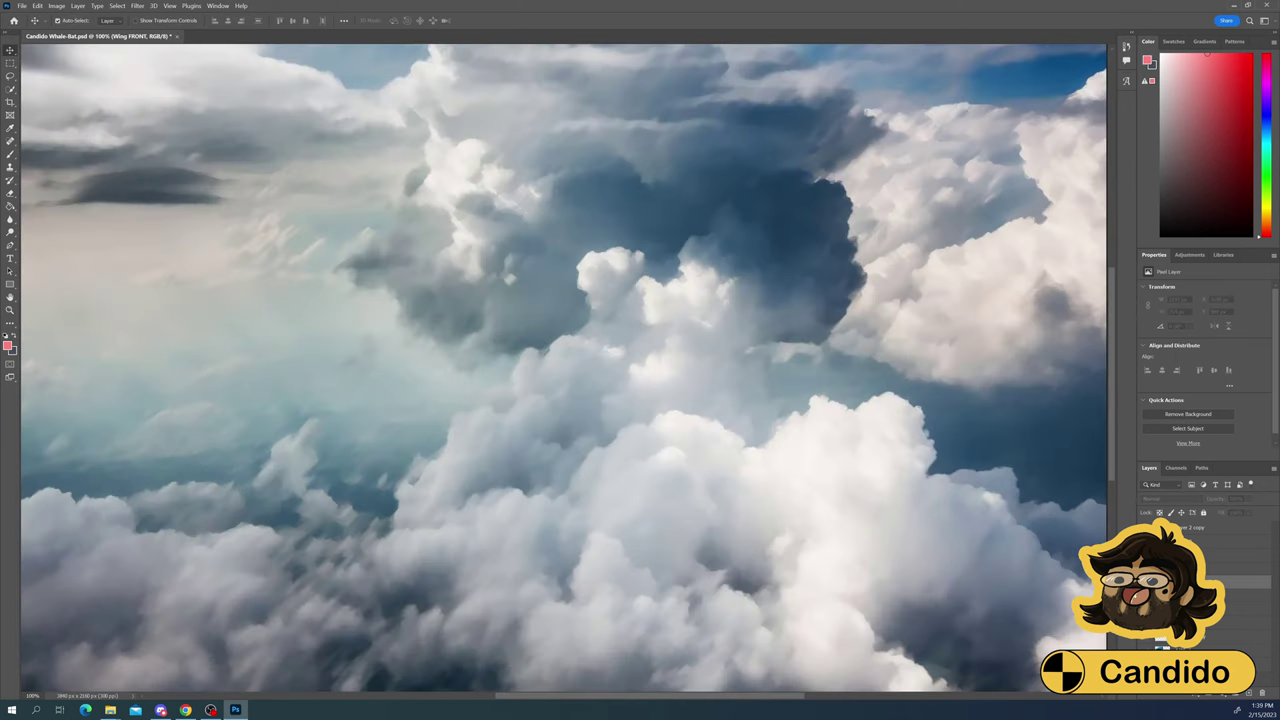
{"action": "key", "text": "alt+bracketleft"}
{"action": "key", "text": "w"}
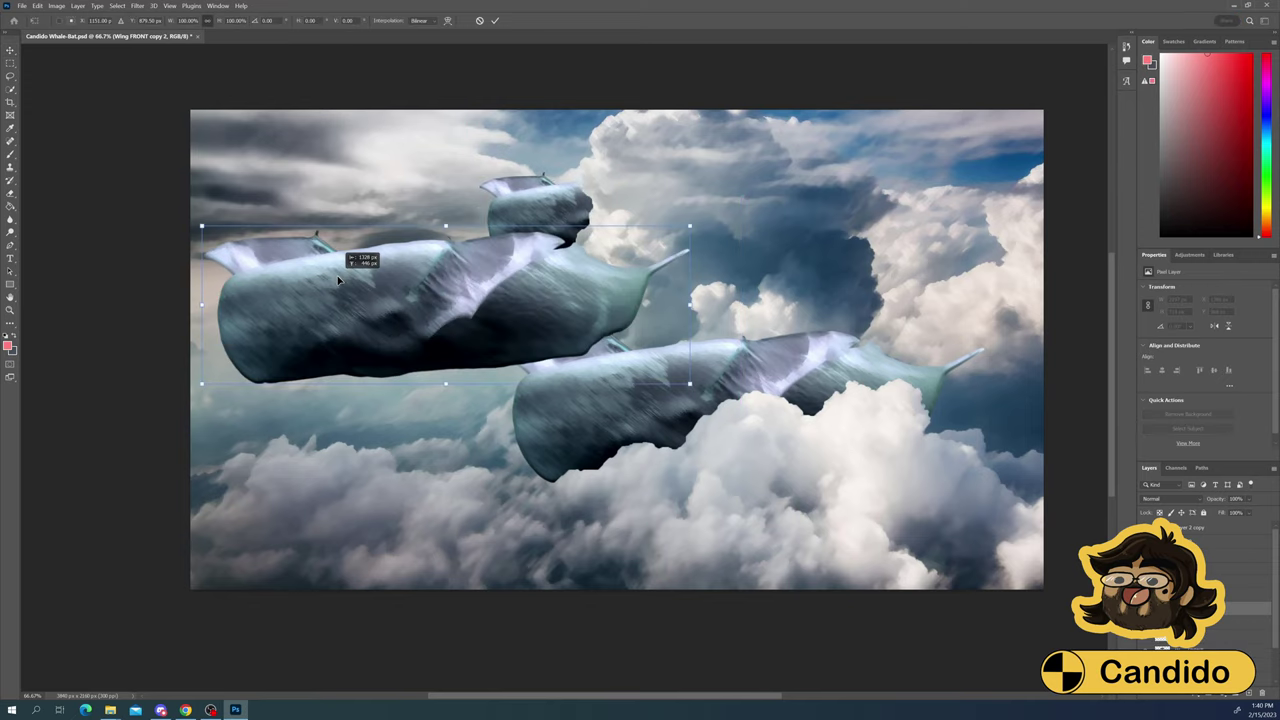
Open the Filter menu and pan across the whales and front cloud layers
{"action": "left_click", "coordinate": [145, 6]}
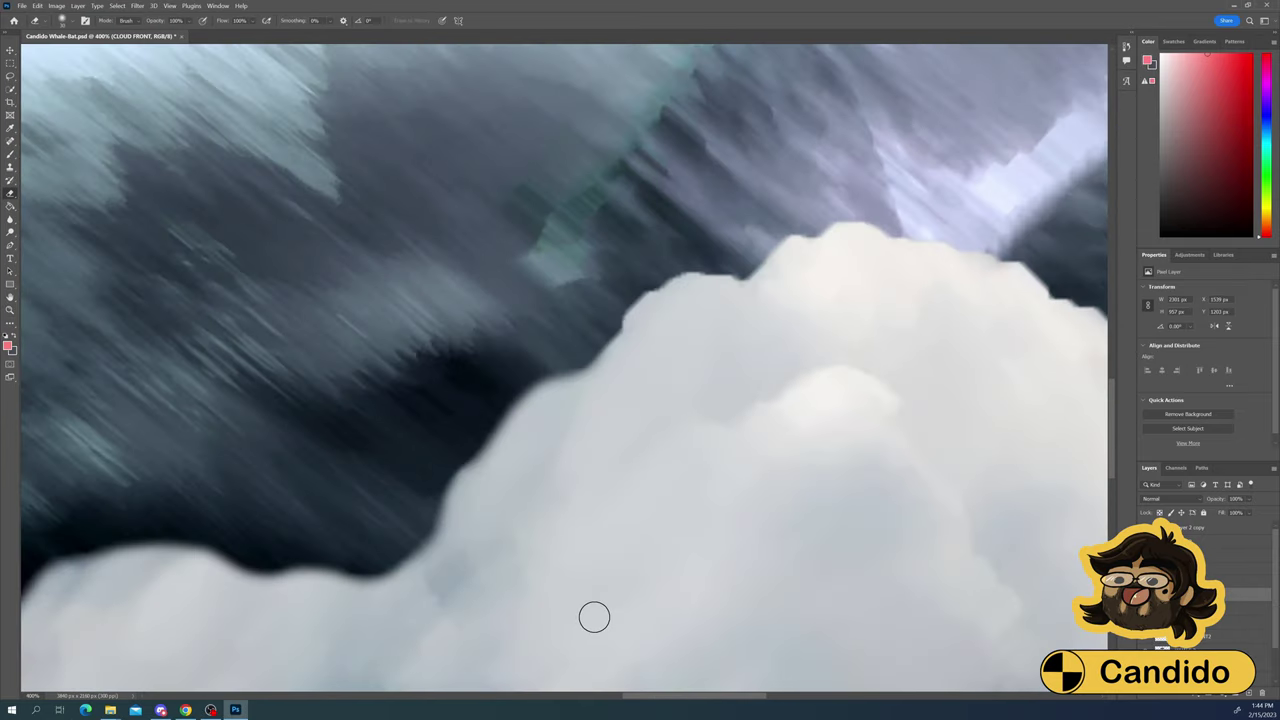
{"action": "scroll", "coordinate": [614, 639], "scroll_direction": "up", "scroll_amount": 2}
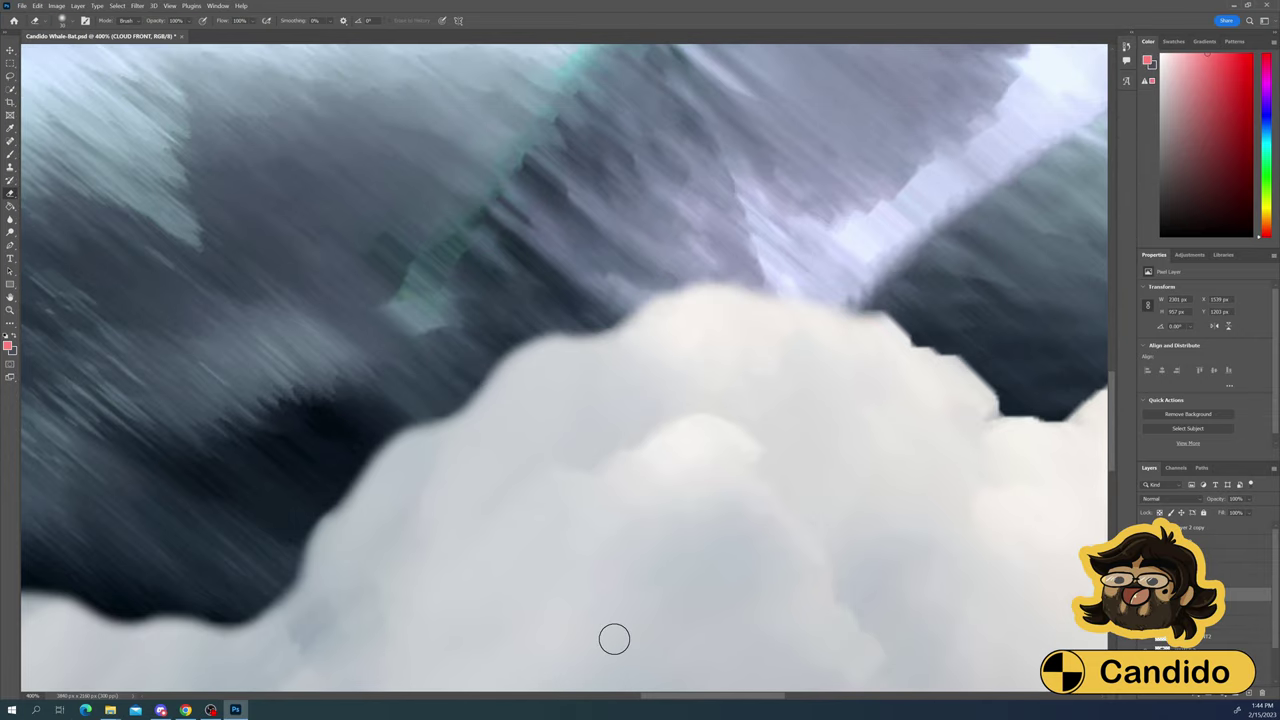
{"action": "scroll", "coordinate": [667, 274], "scroll_direction": "right", "scroll_amount": 5}
{"action": "scroll", "coordinate": [667, 274], "scroll_direction": "down", "scroll_amount": 3}
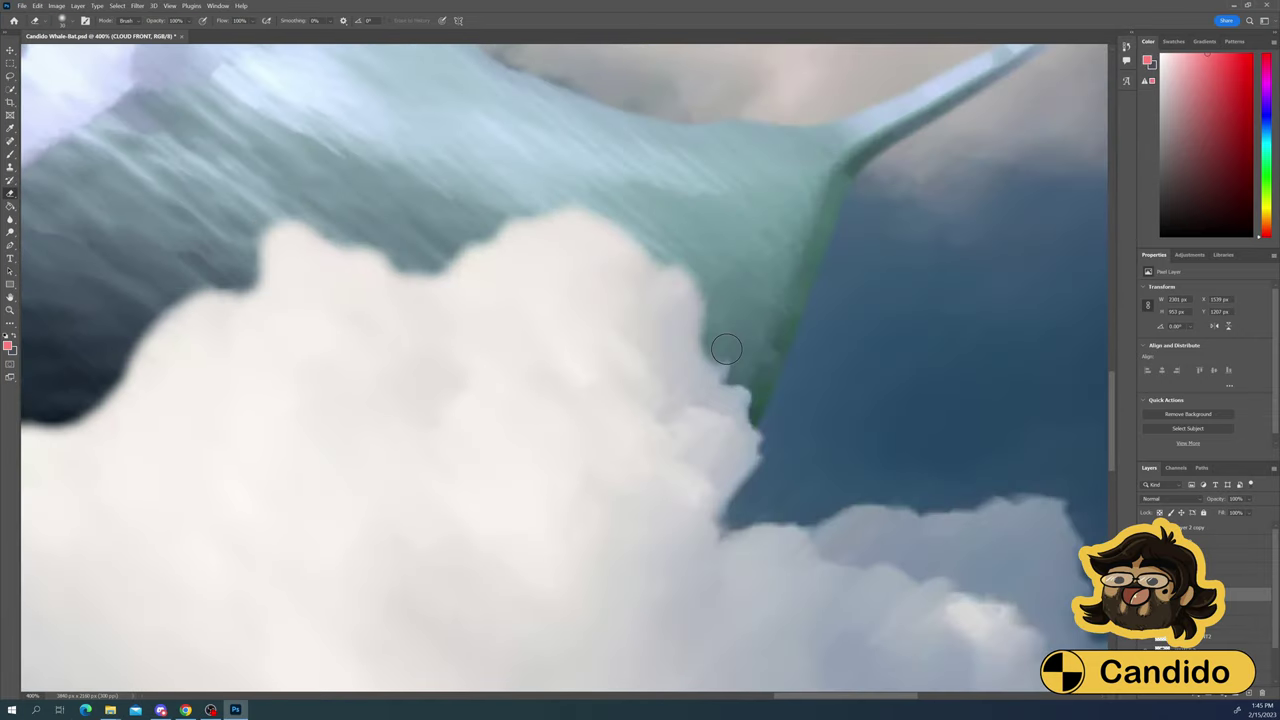
{"action": "scroll", "coordinate": [780, 426], "scroll_direction": "down", "scroll_amount": 3}
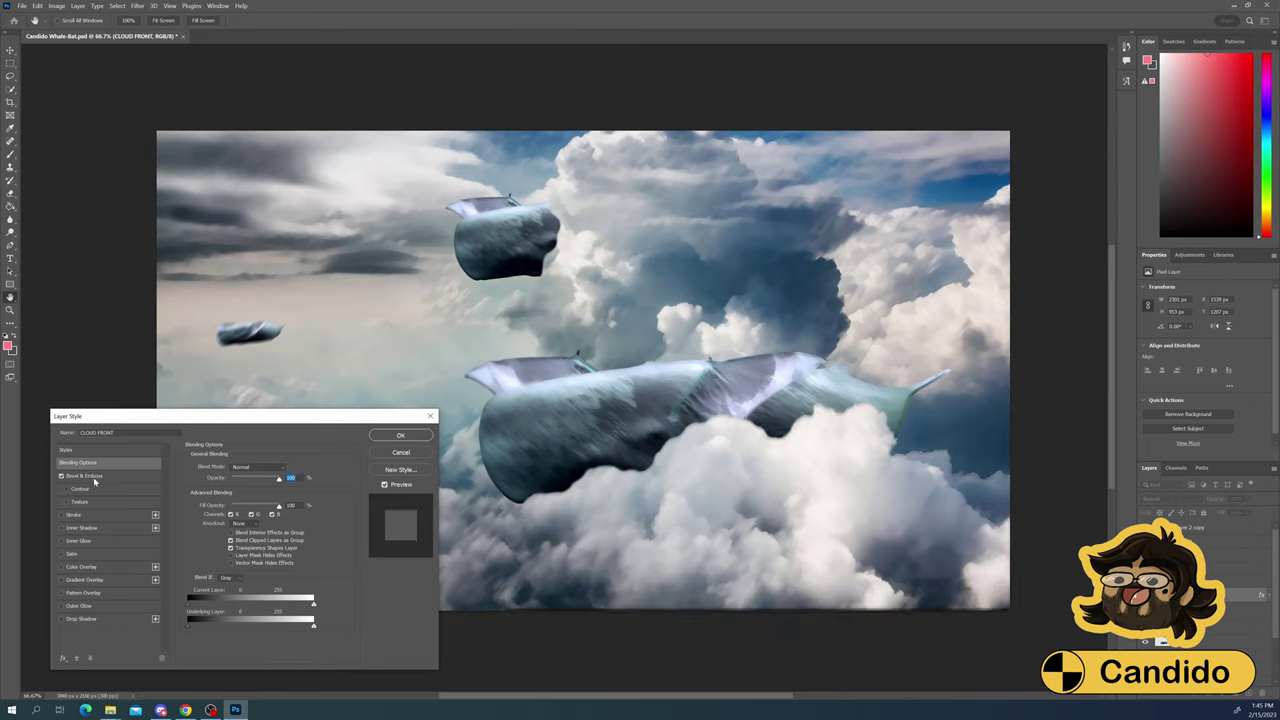
Push the front cloud's drop shadow farther out, nudge the upper whale left, and drop Bevel and Emboss
{"action": "left_click", "coordinate": [81, 618]}
{"action": "mouse_move", "coordinate": [229, 527]}
{"action": "left_mouse_down"}
{"action": "mouse_move", "coordinate": [199, 505]}
{"action": "mouse_move", "coordinate": [212, 514]}
{"action": "left_mouse_up"}
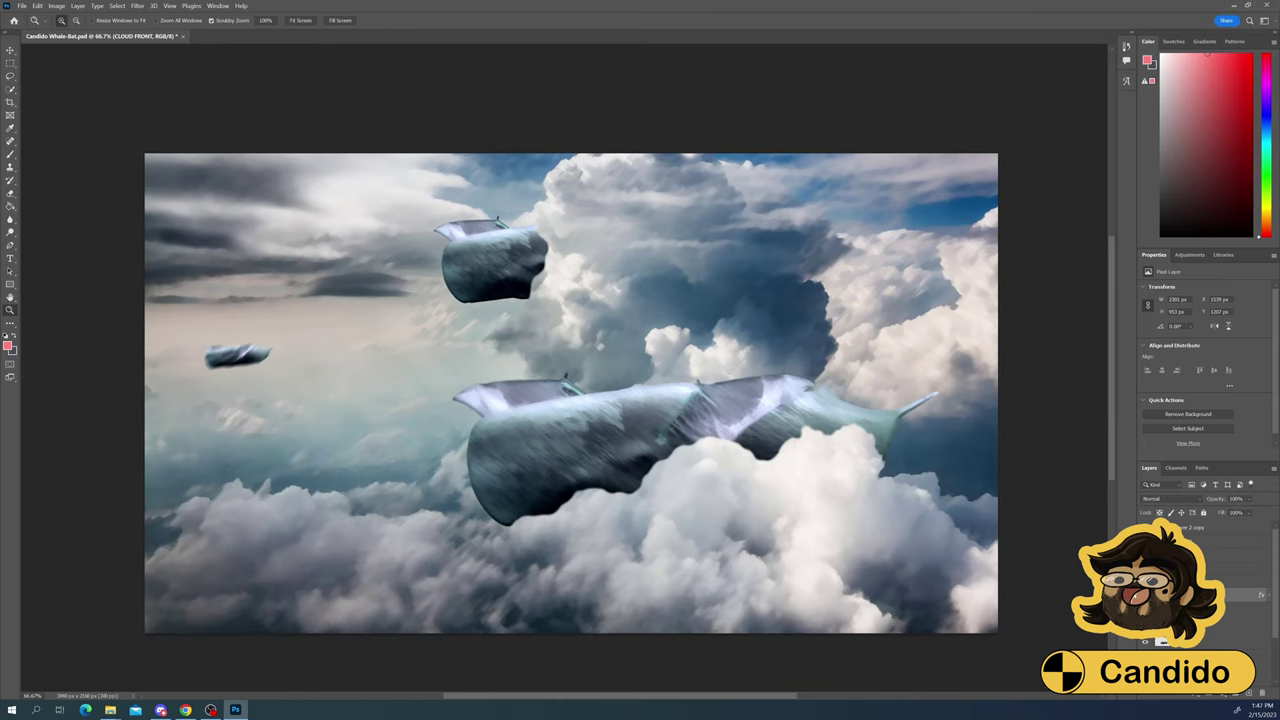
{"action": "left_click_drag", "start_coordinate": [510, 264], "coordinate": [457, 264]}
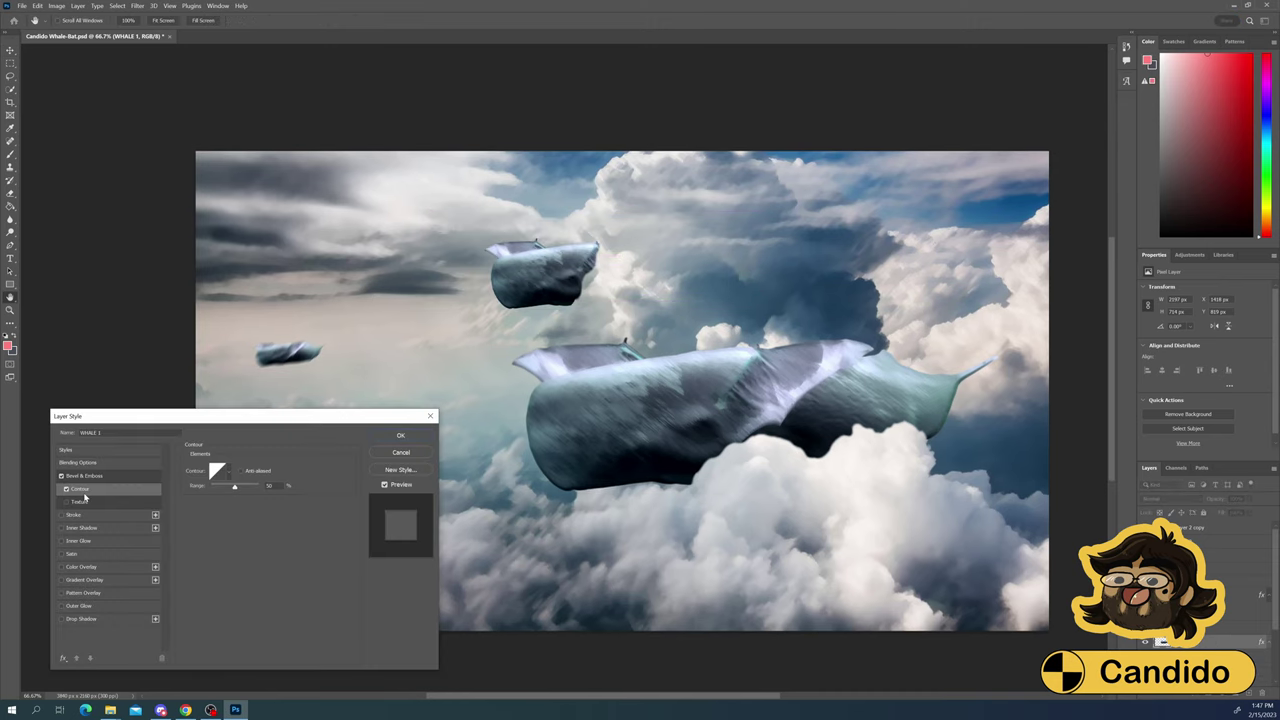
{"action": "left_click", "coordinate": [401, 453]}
Give the whale a wider Inner Glow with a different contour and Linear Dodge blending
{"action": "left_click", "coordinate": [80, 606]}
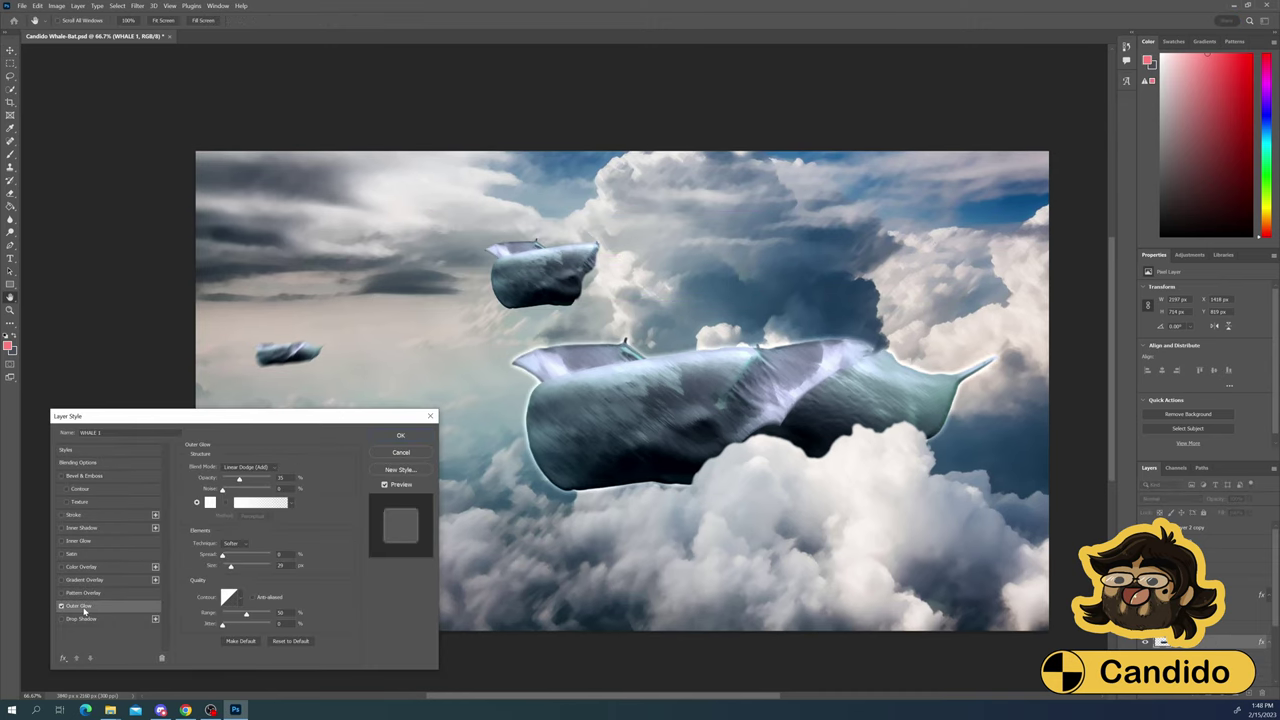
{"action": "left_click", "coordinate": [78, 540]}
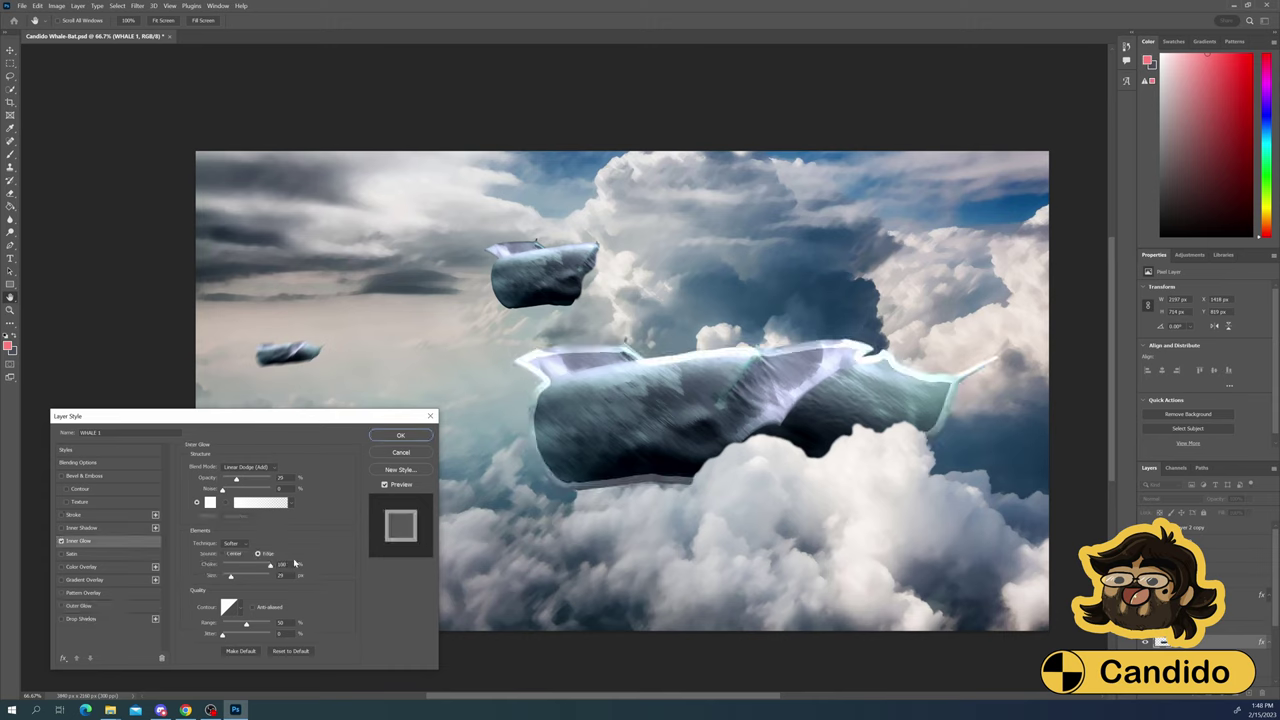
{"action": "mouse_move", "coordinate": [233, 578]}
{"action": "left_mouse_down"}
{"action": "mouse_move", "coordinate": [268, 578]}
{"action": "mouse_move", "coordinate": [230, 578]}
{"action": "left_mouse_up"}
{"action": "left_click", "coordinate": [234, 607]}
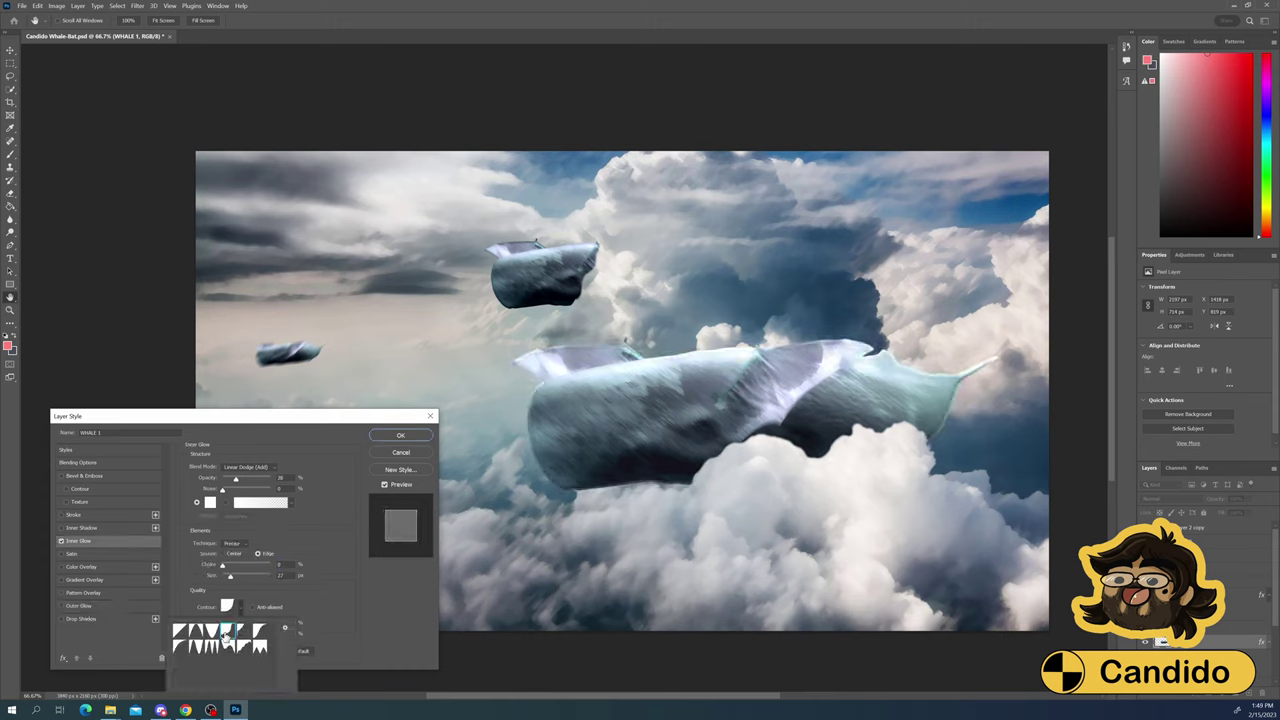
{"action": "double_click", "coordinate": [225, 633]}
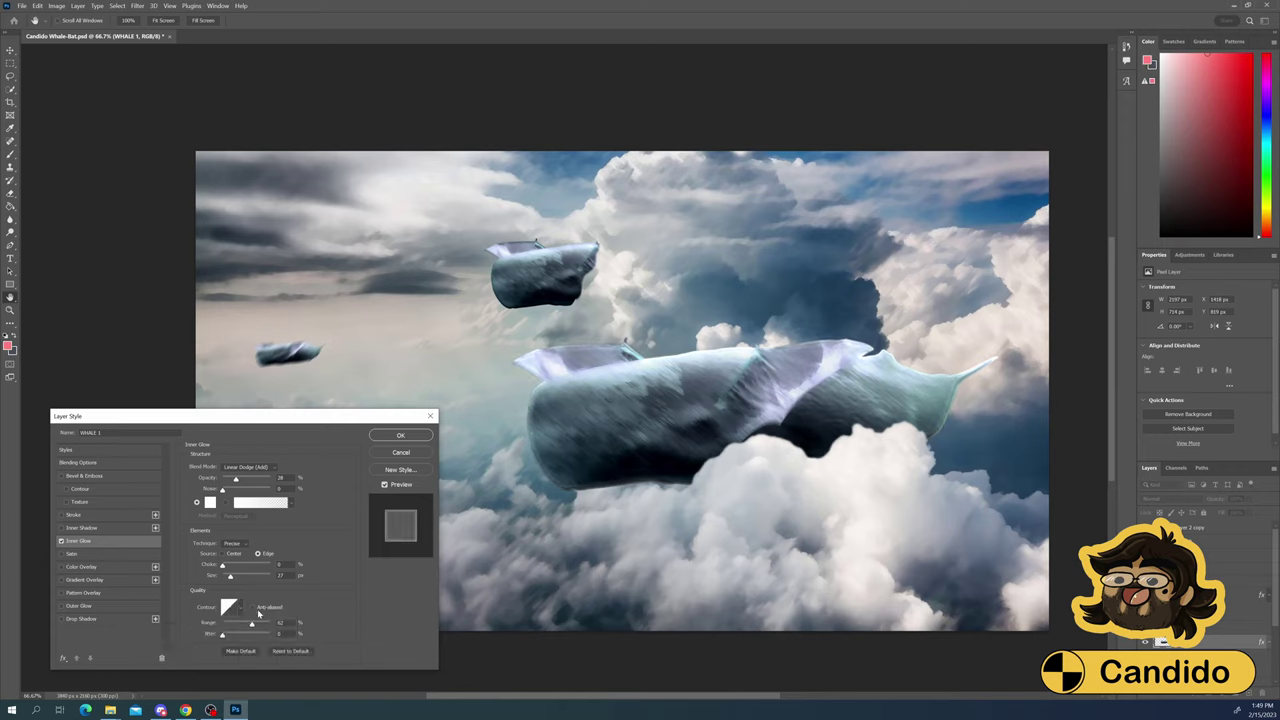
{"action": "left_click", "coordinate": [245, 467]}
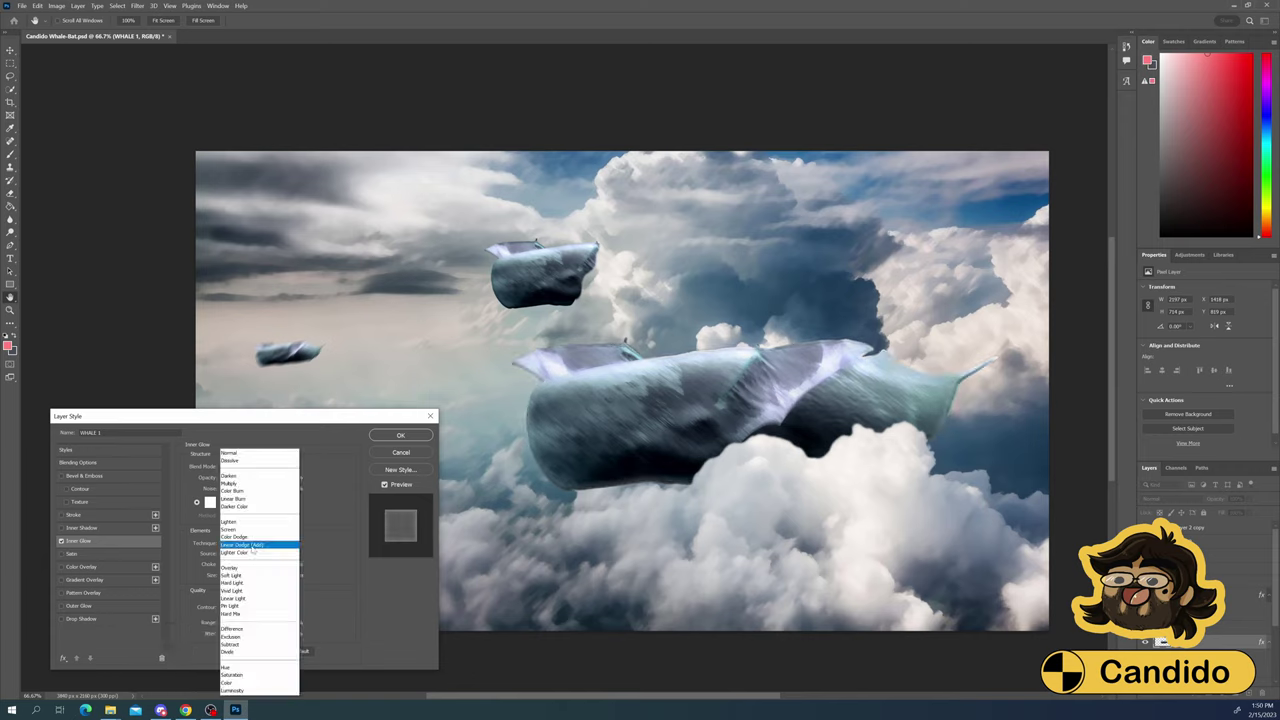
{"action": "left_click", "coordinate": [253, 545]}
Add a faint drop shadow to the whale at about 30% opacity
{"action": "left_click", "coordinate": [78, 605]}
{"action": "left_click", "coordinate": [61, 619]}
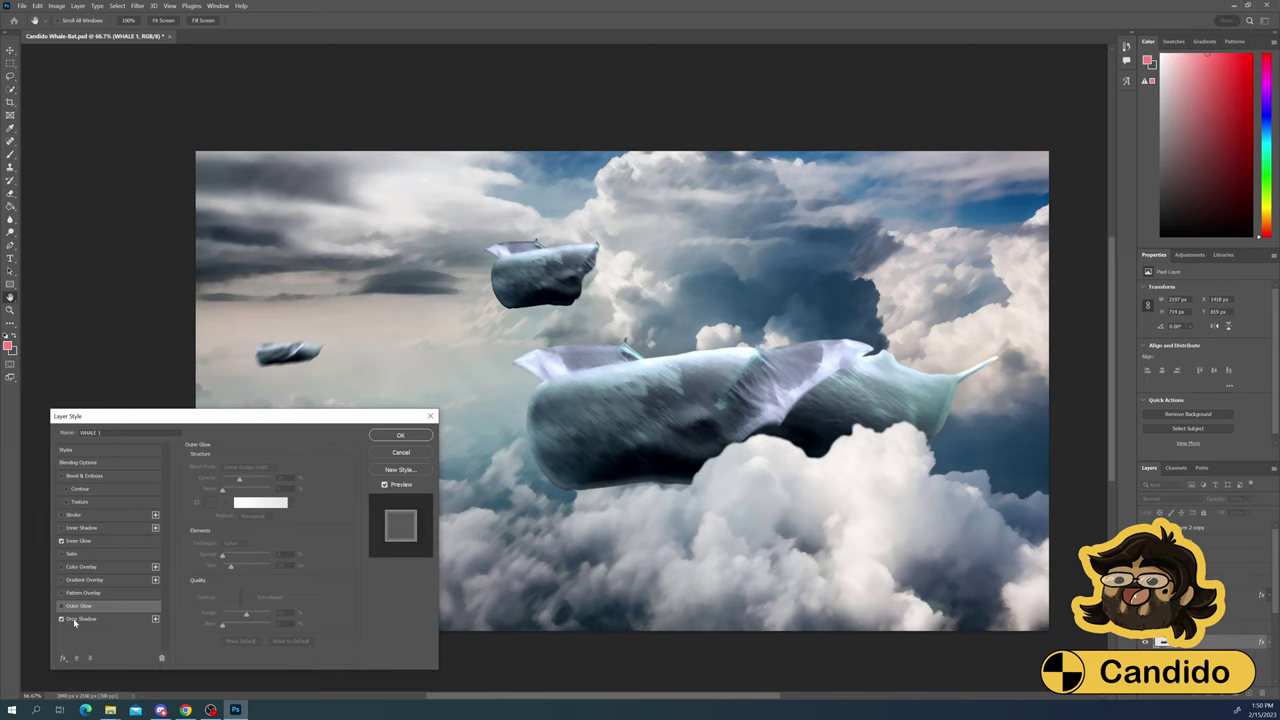
{"action": "left_click", "coordinate": [73, 618]}
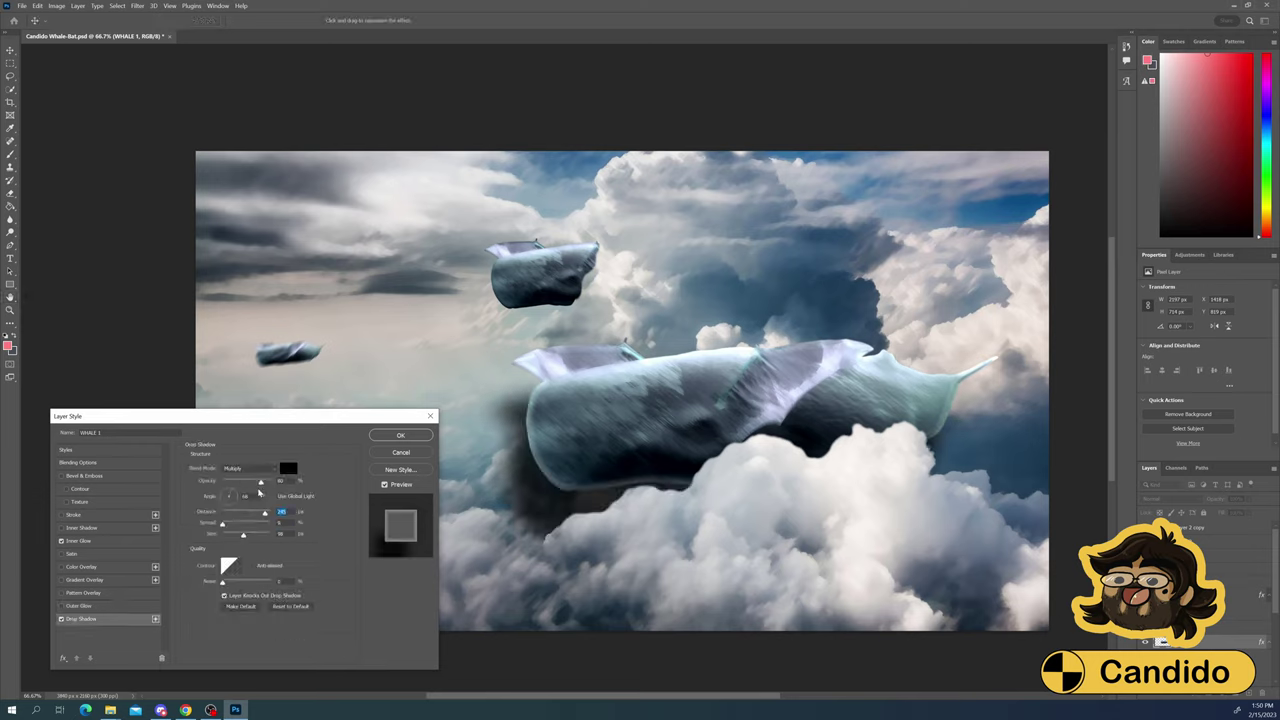
{"action": "left_click_drag", "start_coordinate": [260, 491], "coordinate": [237, 482]}
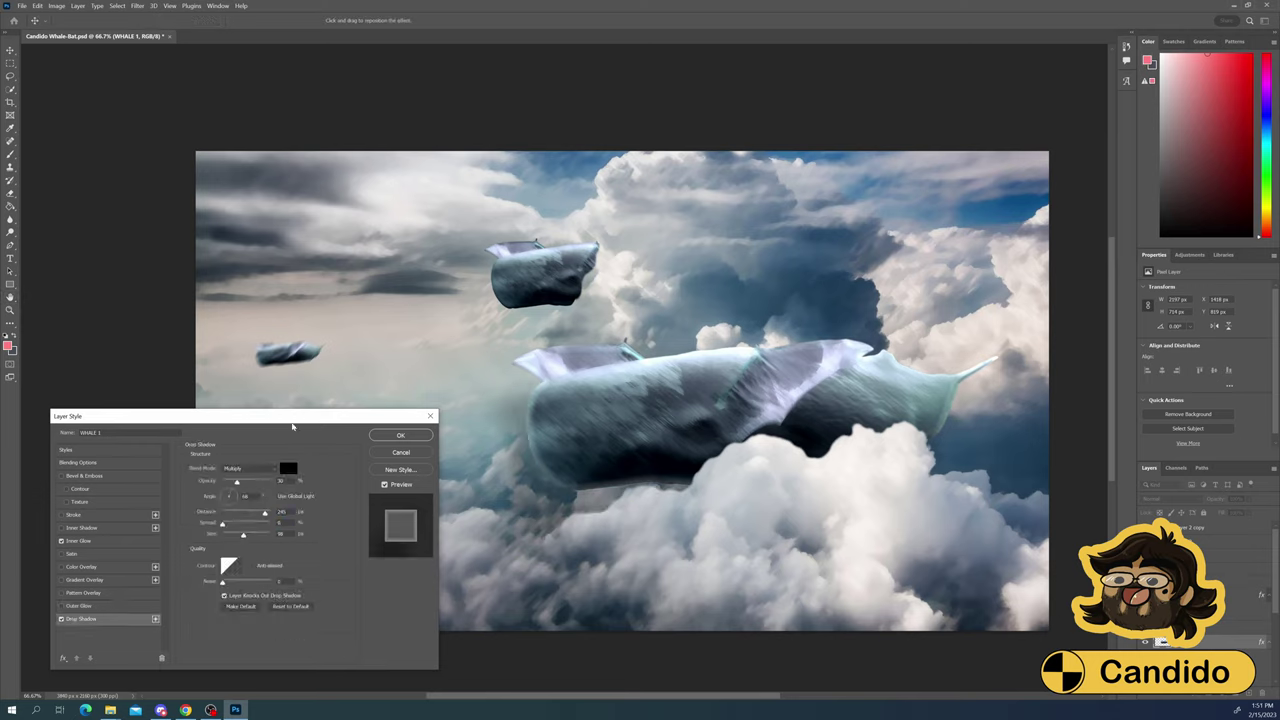
{"action": "left_click_drag", "start_coordinate": [292, 416], "coordinate": [322, 331]}
{"action": "left_click", "coordinate": [114, 495]}
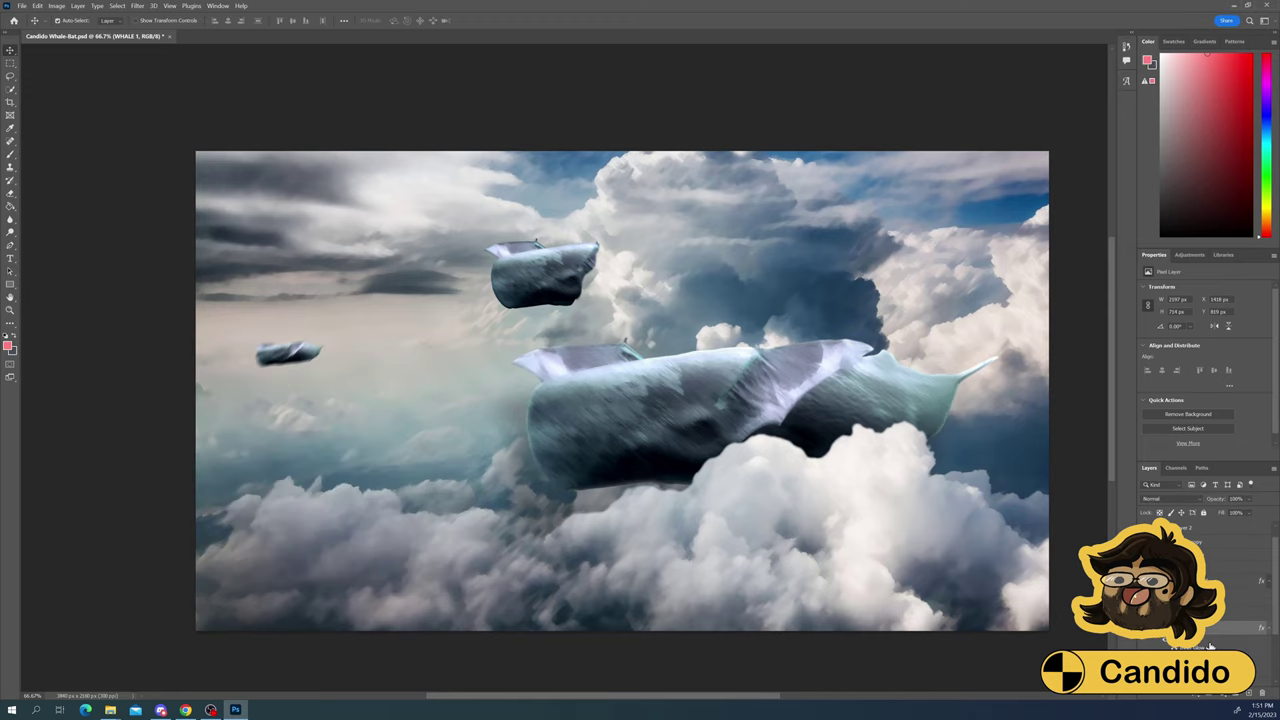
Apply a Lens Flare to the sky
{"action": "left_click", "coordinate": [137, 6]}
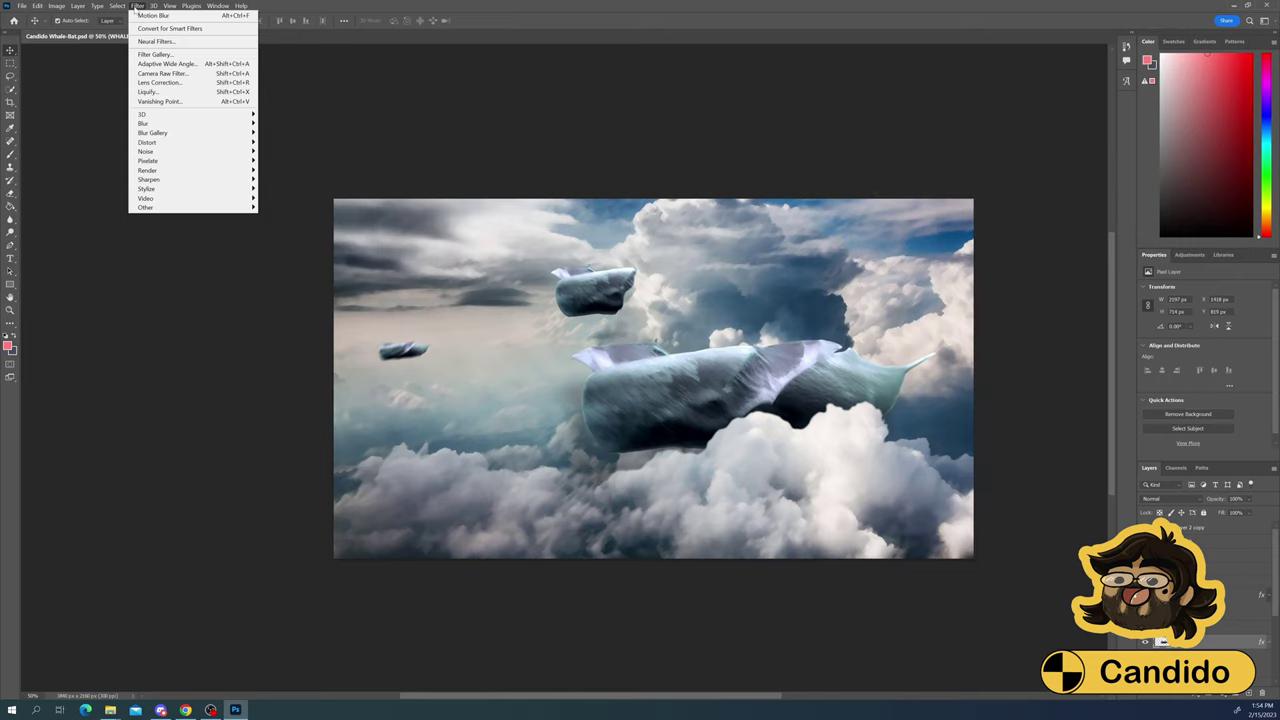
{"action": "left_click", "coordinate": [136, 6]}
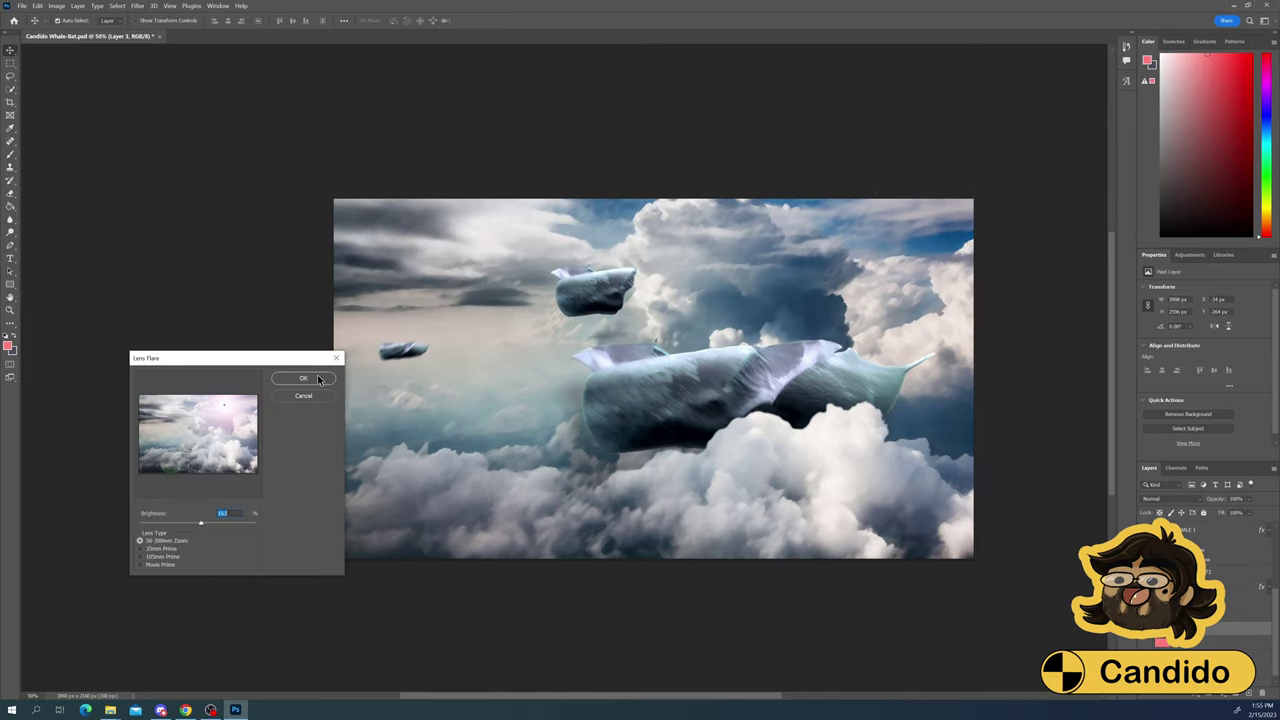
{"action": "left_click", "coordinate": [303, 378]}
Apply a filter from the Filter menu to the CLOUD FRONT2 layer for a painterly texture
{"action": "left_click", "coordinate": [137, 6]}
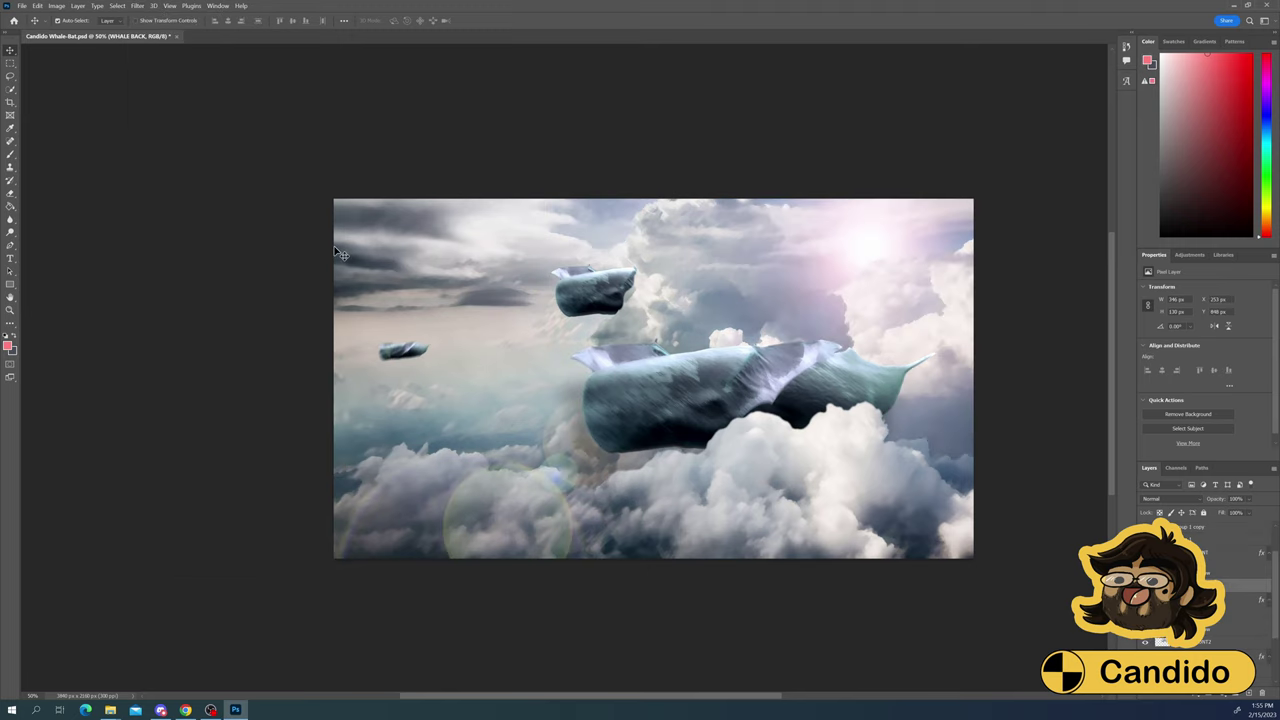
{"action": "left_click", "coordinate": [137, 6]}
{"action": "mouse_move", "coordinate": [148, 170]}
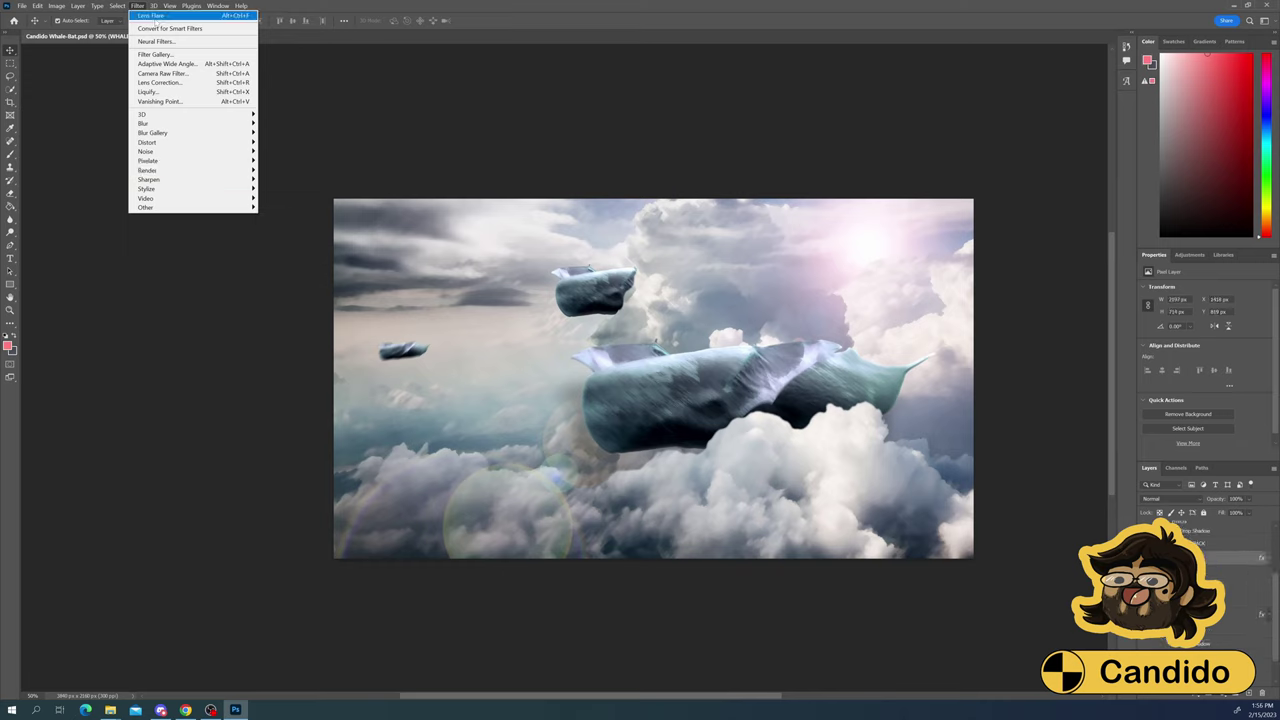
{"action": "left_click", "coordinate": [150, 15]}
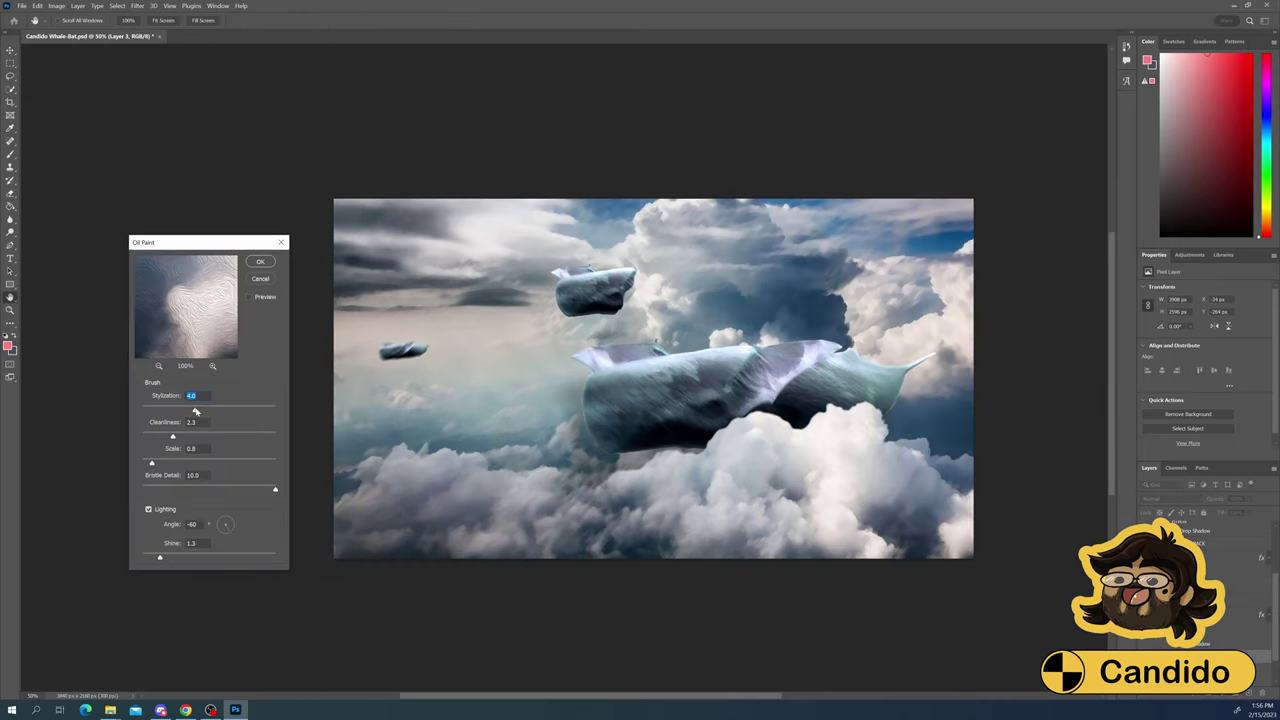
{"action": "key", "text": "Return"}
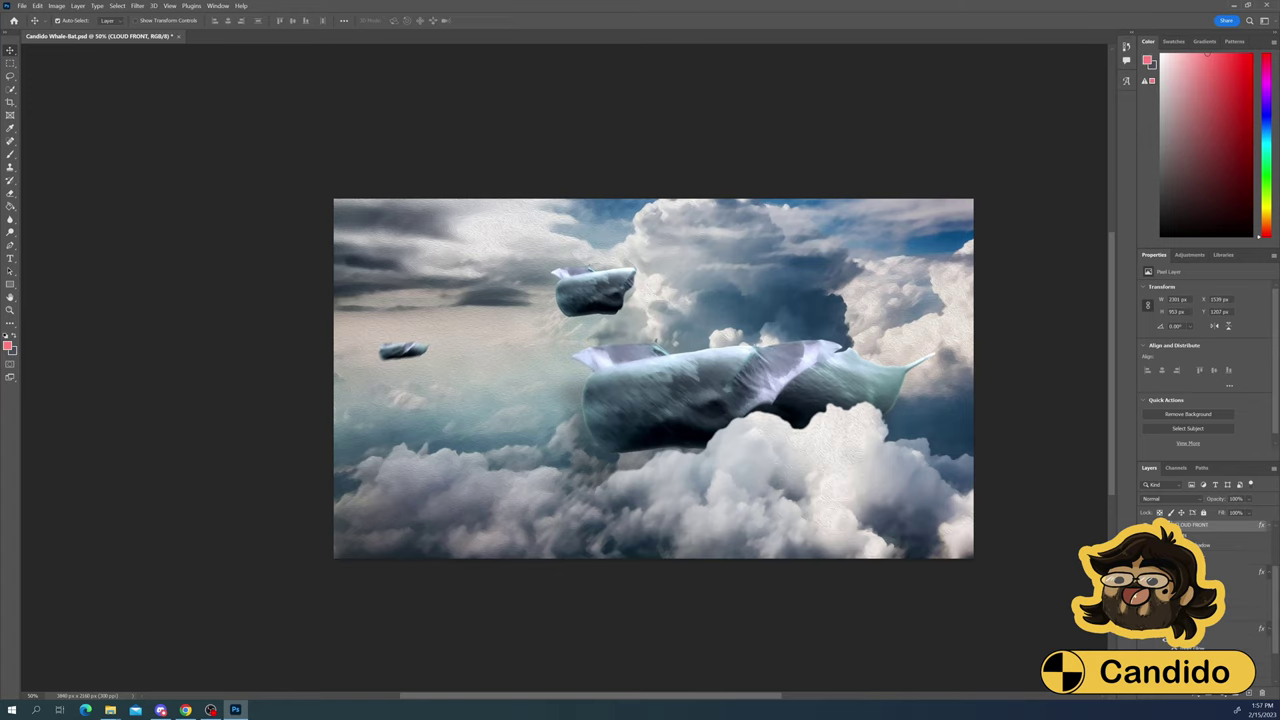
Apply Oil Paint to WHALE 1 and reshape the cloud's top edge with Liquify
{"action": "left_click", "coordinate": [1190, 572]}
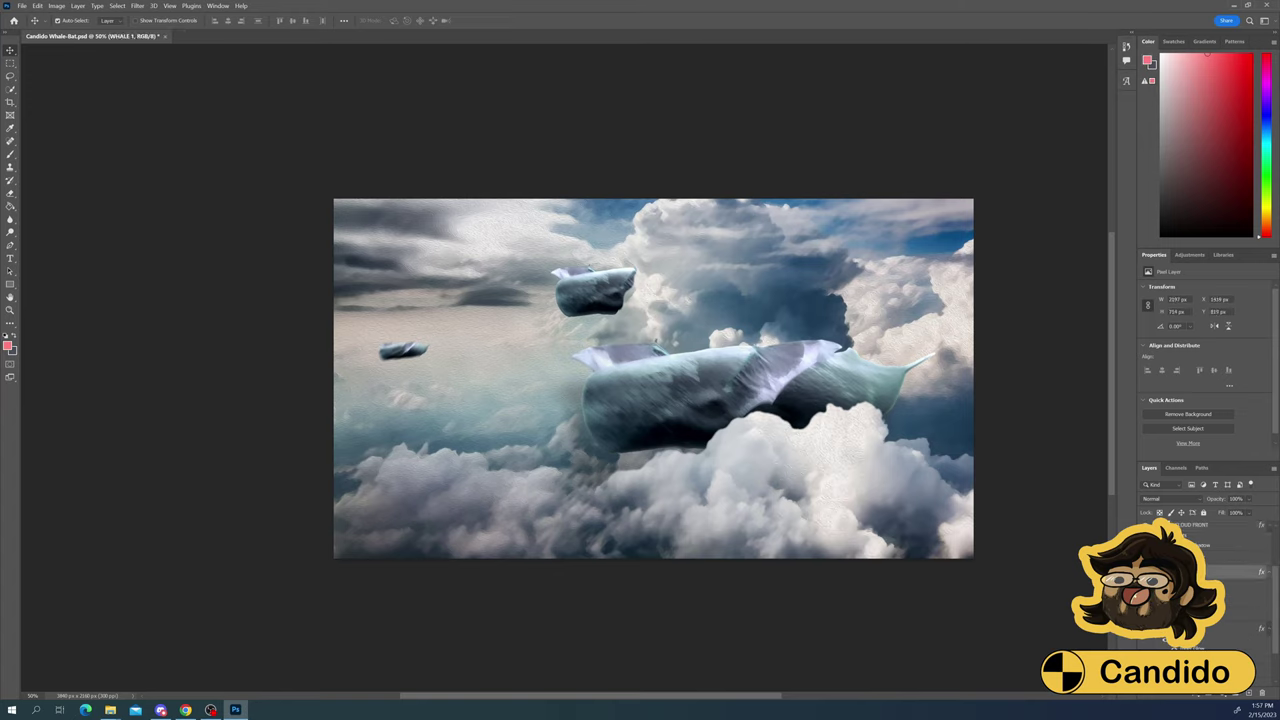
{"action": "key", "text": "ctrl+alt+f"}
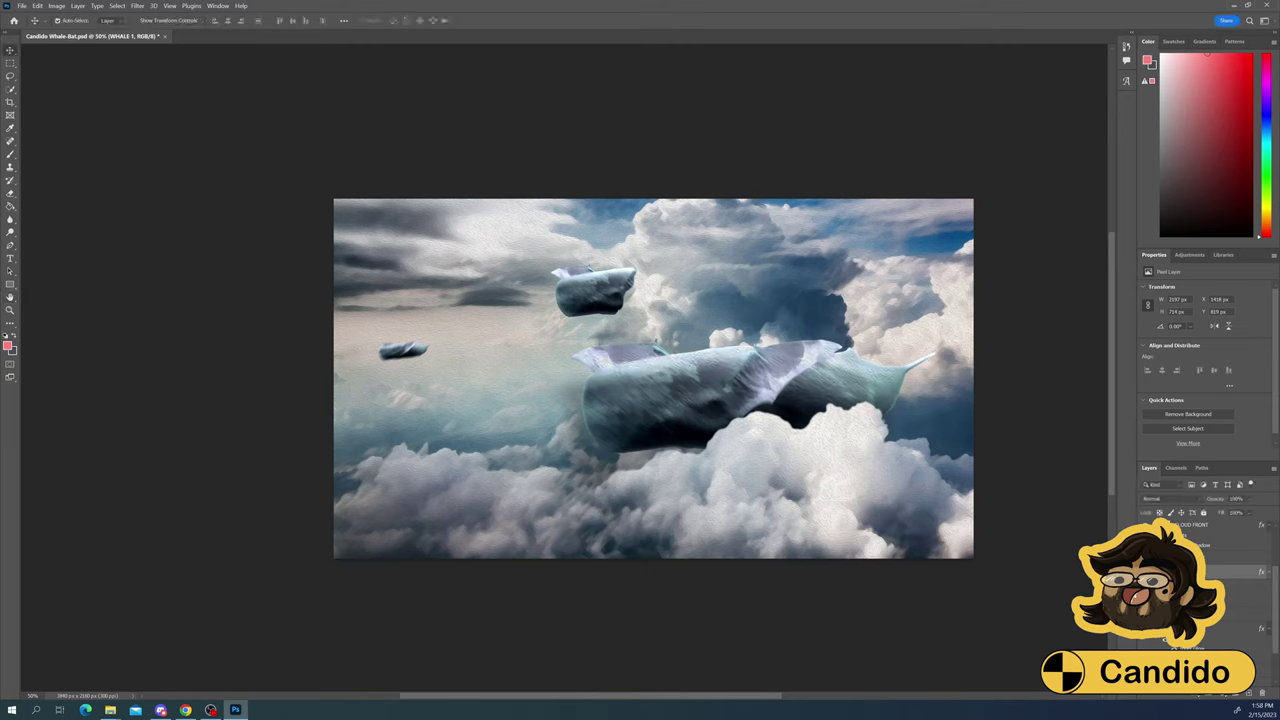
{"action": "left_click", "coordinate": [137, 6]}
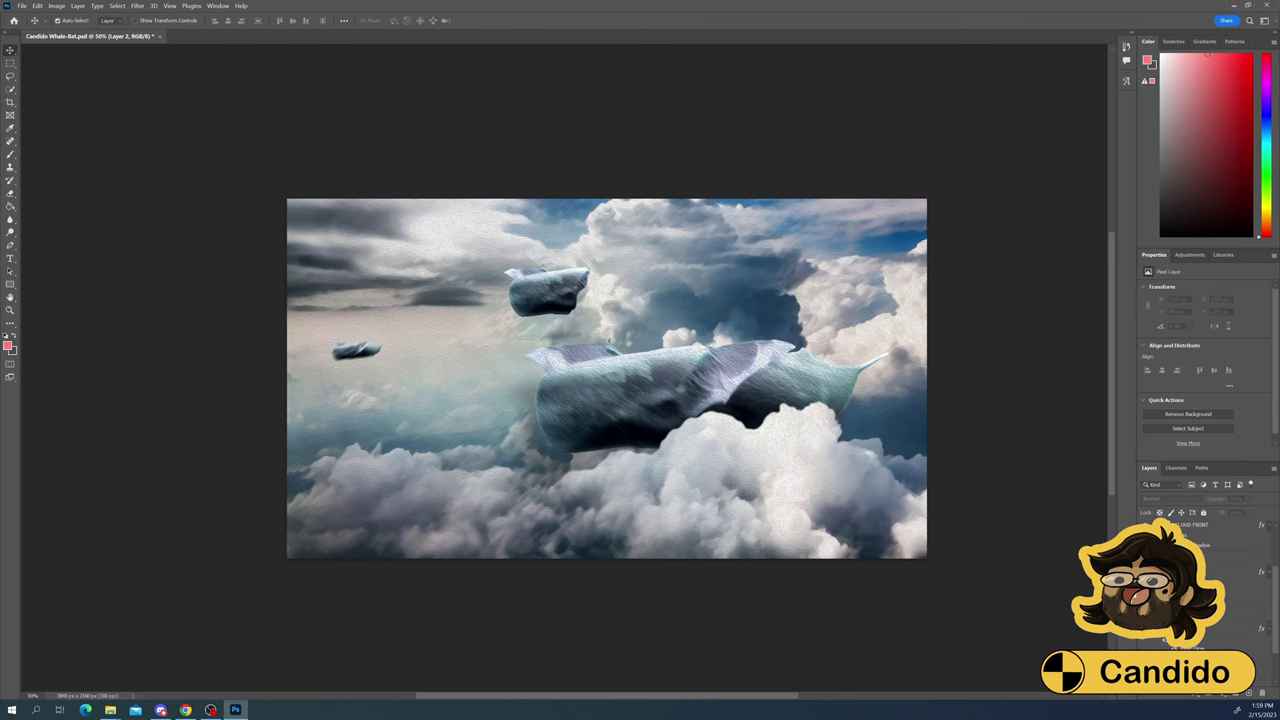
{"action": "left_click", "coordinate": [137, 6]}
{"action": "left_click", "coordinate": [148, 91]}
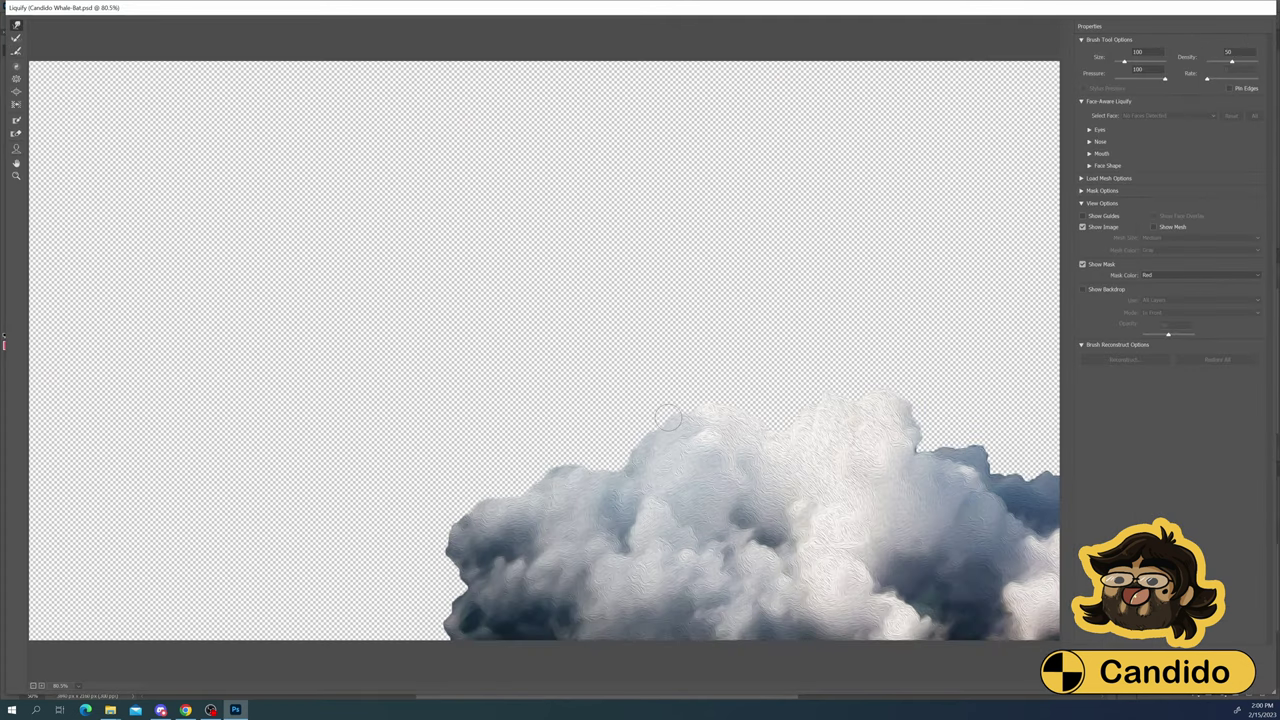
{"action": "left_click", "coordinate": [668, 418]}
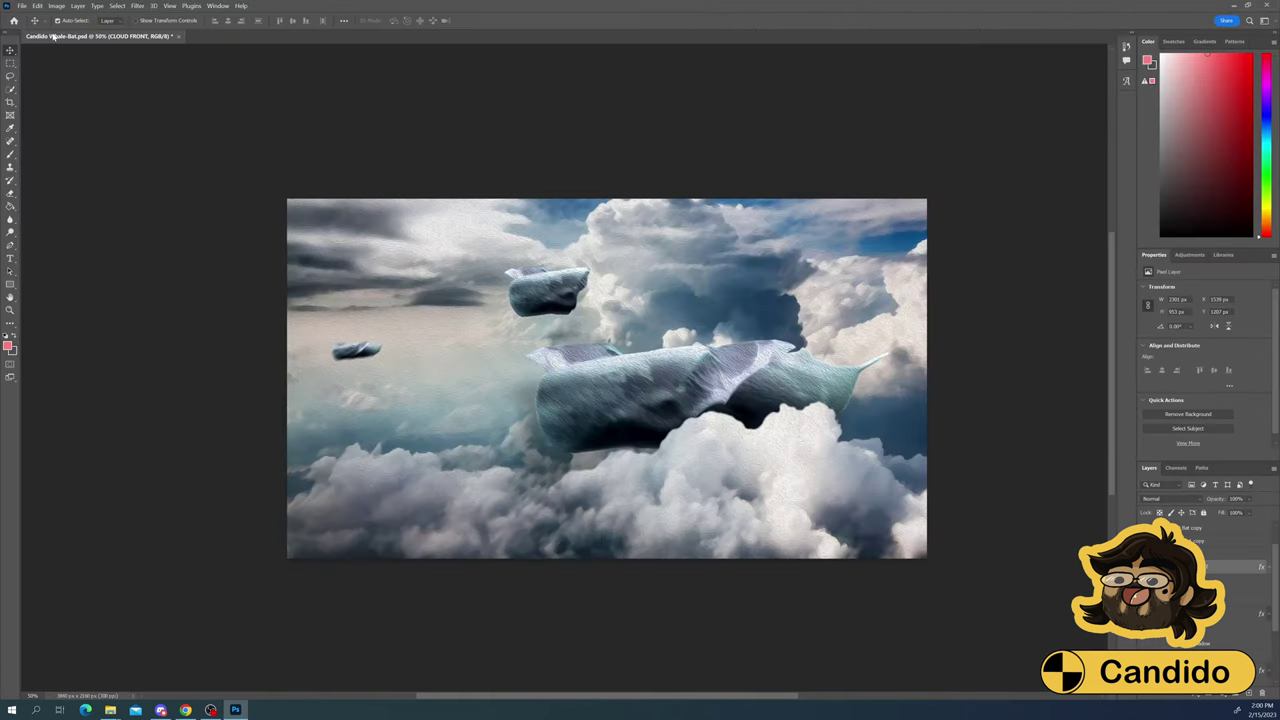
Apply Diffuse to the front clouds, then darken WHALE 1's exposure to -0.82
{"action": "left_click", "coordinate": [137, 5]}
{"action": "mouse_move", "coordinate": [181, 189]}
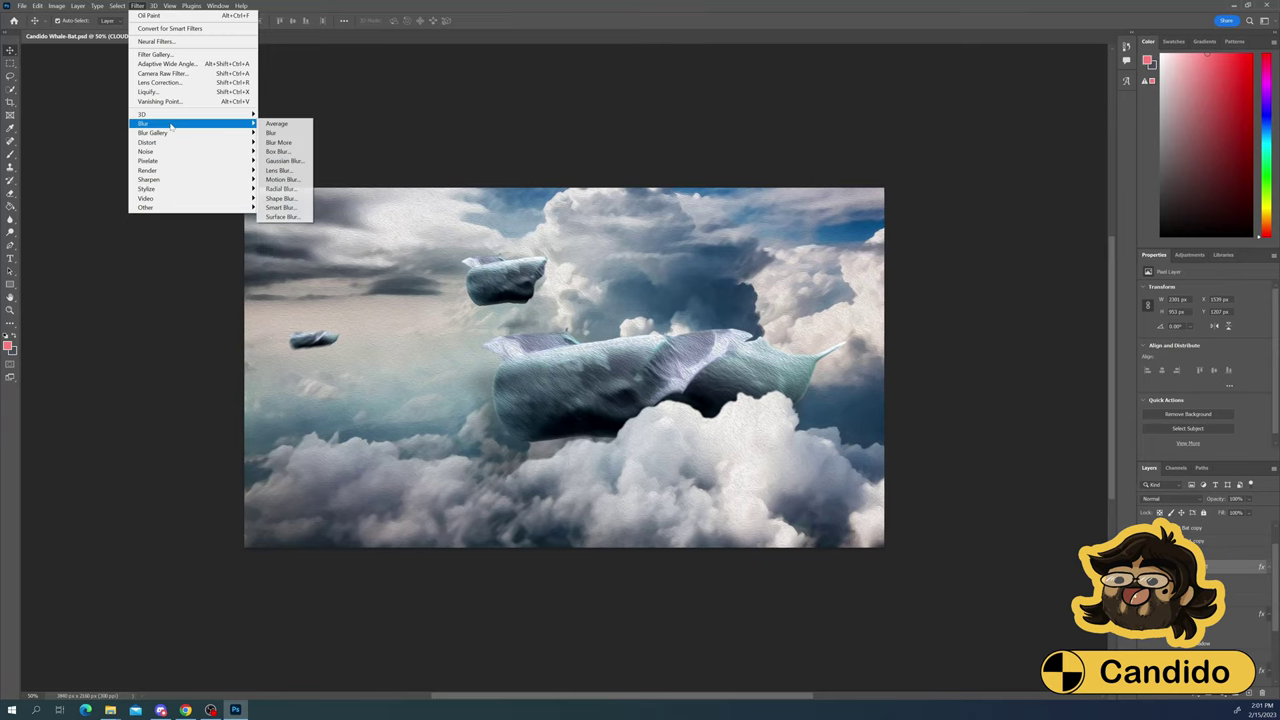
{"action": "mouse_move", "coordinate": [174, 179]}
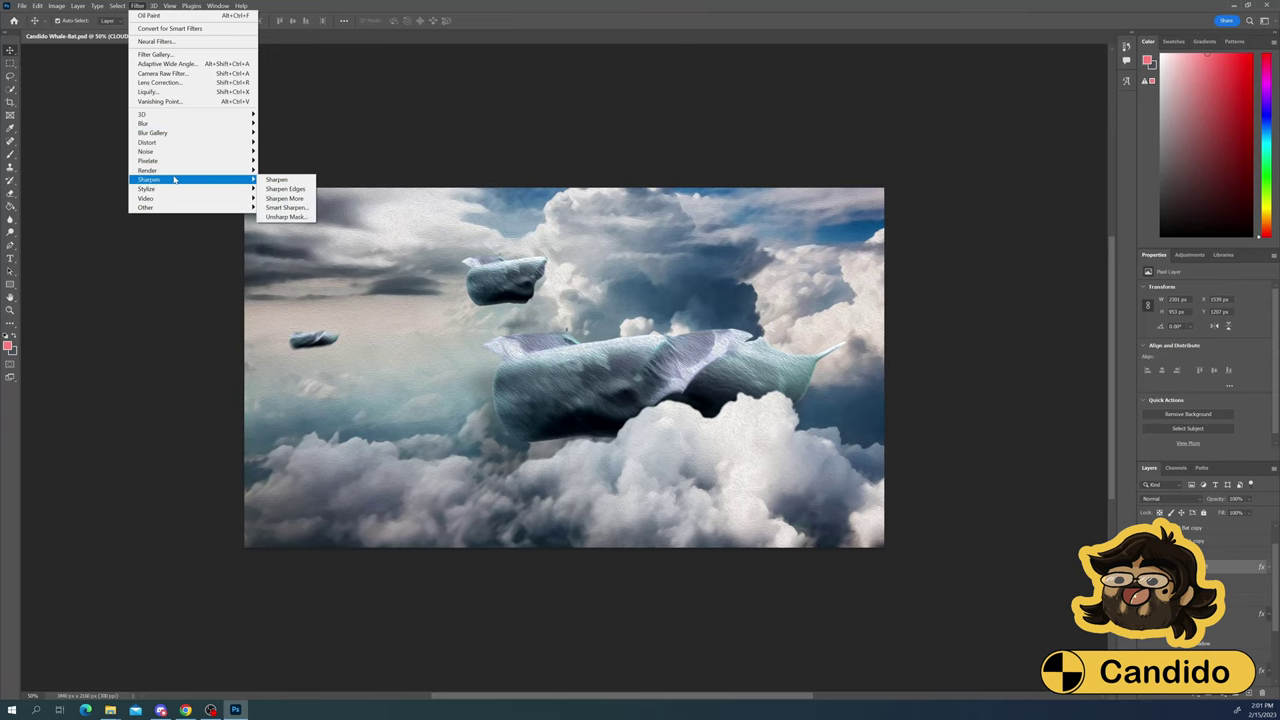
{"action": "left_click", "coordinate": [282, 189]}
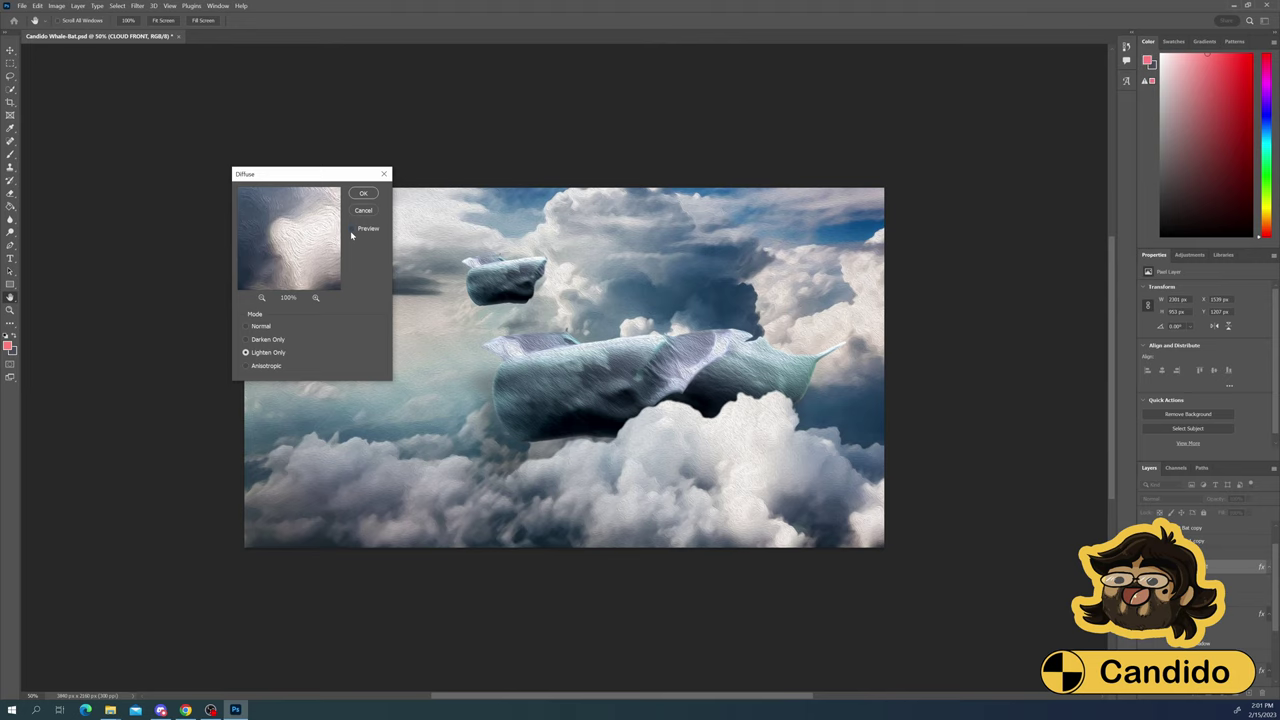
{"action": "left_click", "coordinate": [351, 229]}
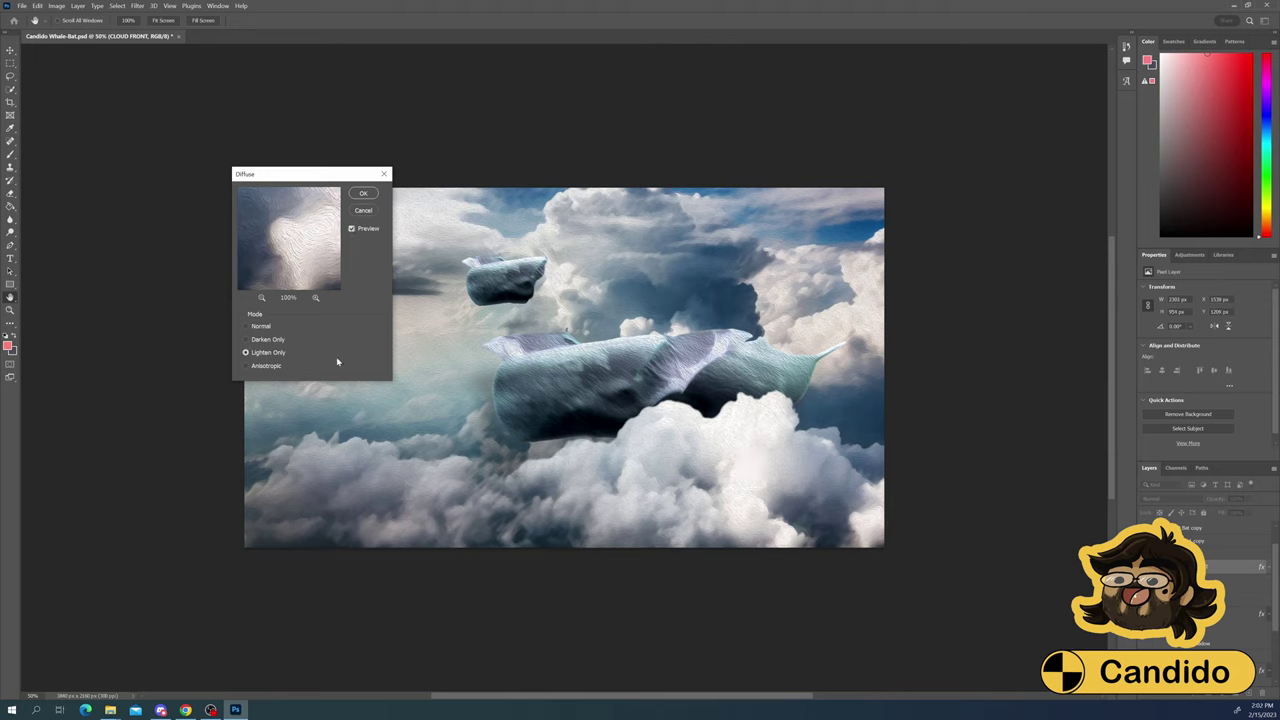
{"action": "key", "text": "Return"}
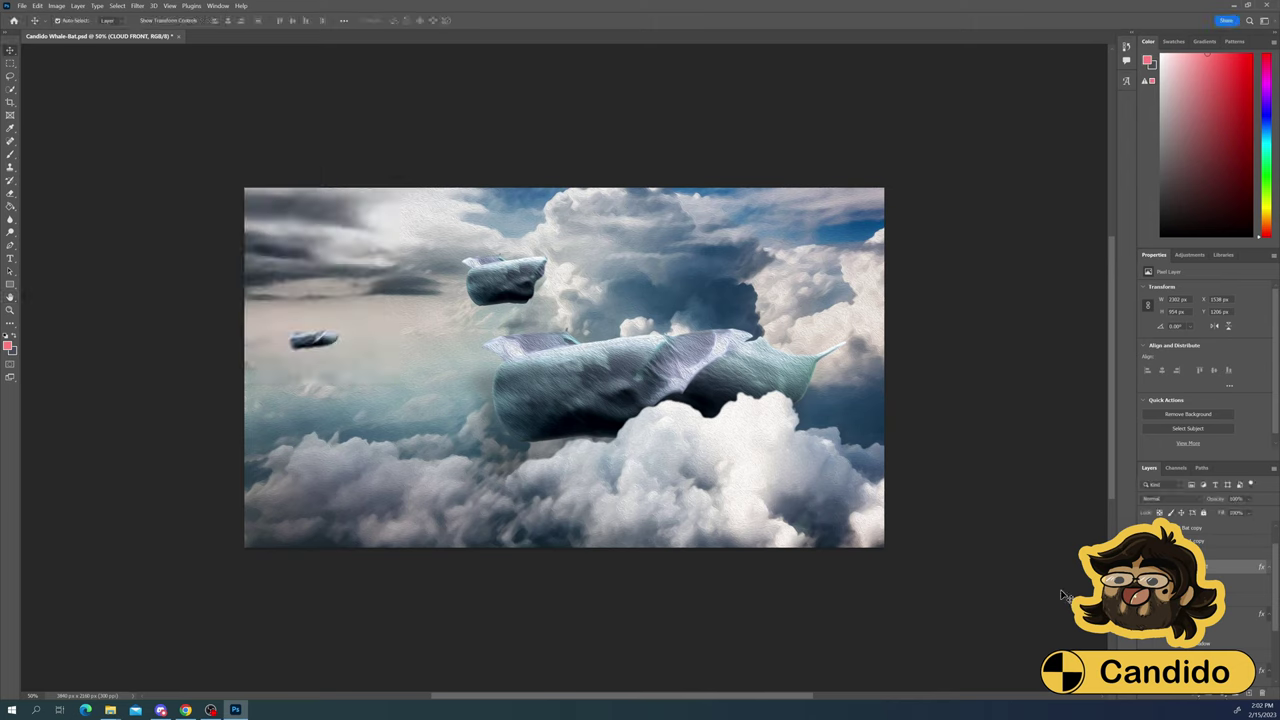
{"action": "left_click", "coordinate": [560, 400]}
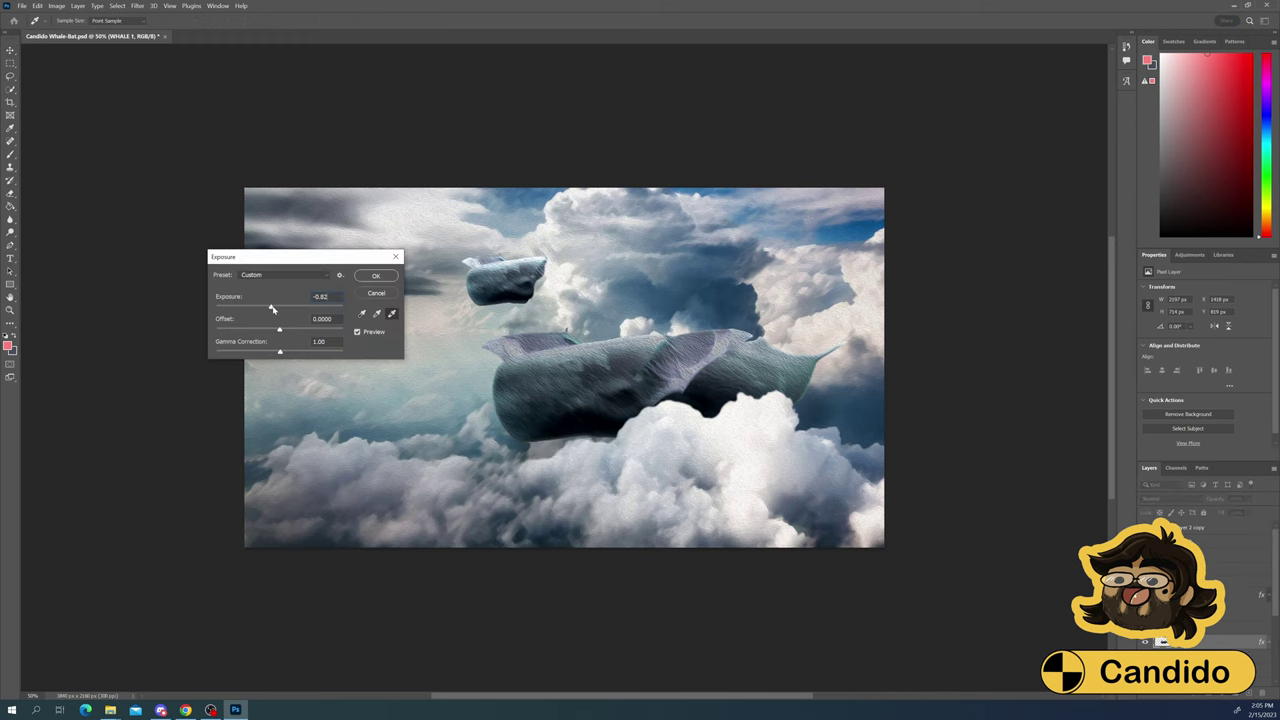
{"action": "left_click", "coordinate": [77, 7]}
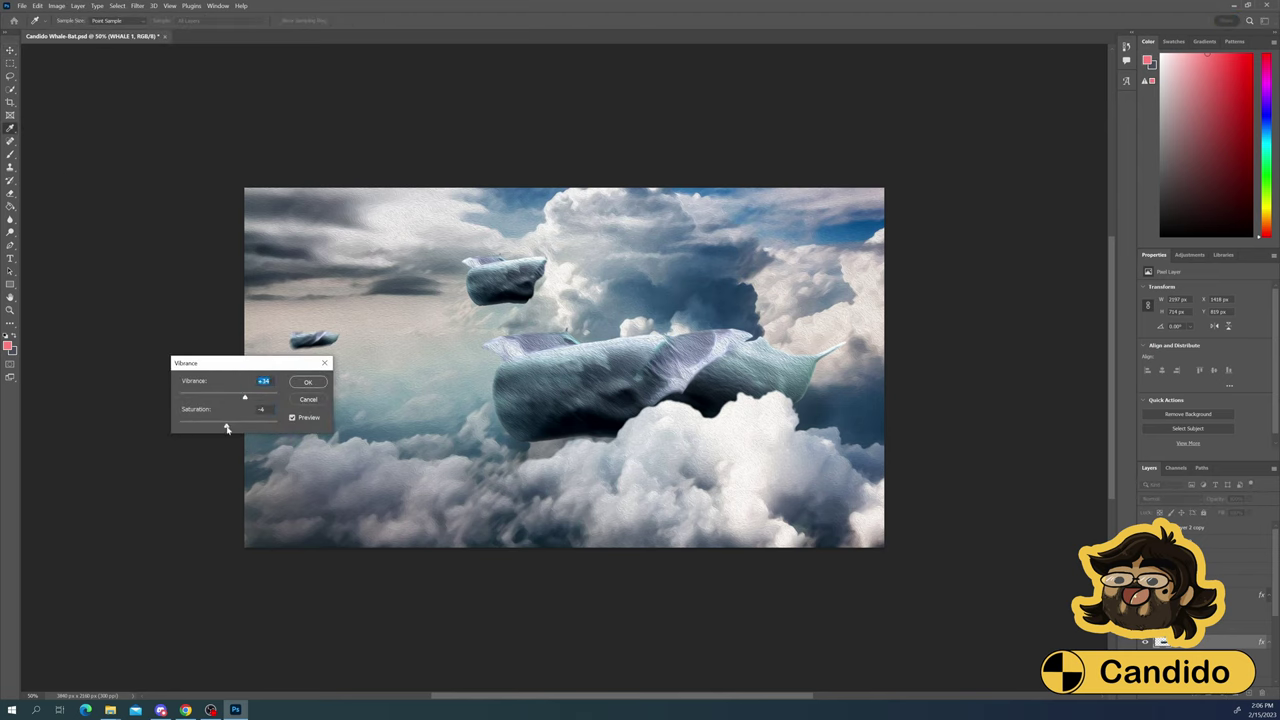
{"action": "key", "text": "Return"}
{"action": "left_click", "coordinate": [56, 5]}
{"action": "mouse_move", "coordinate": [100, 28]}
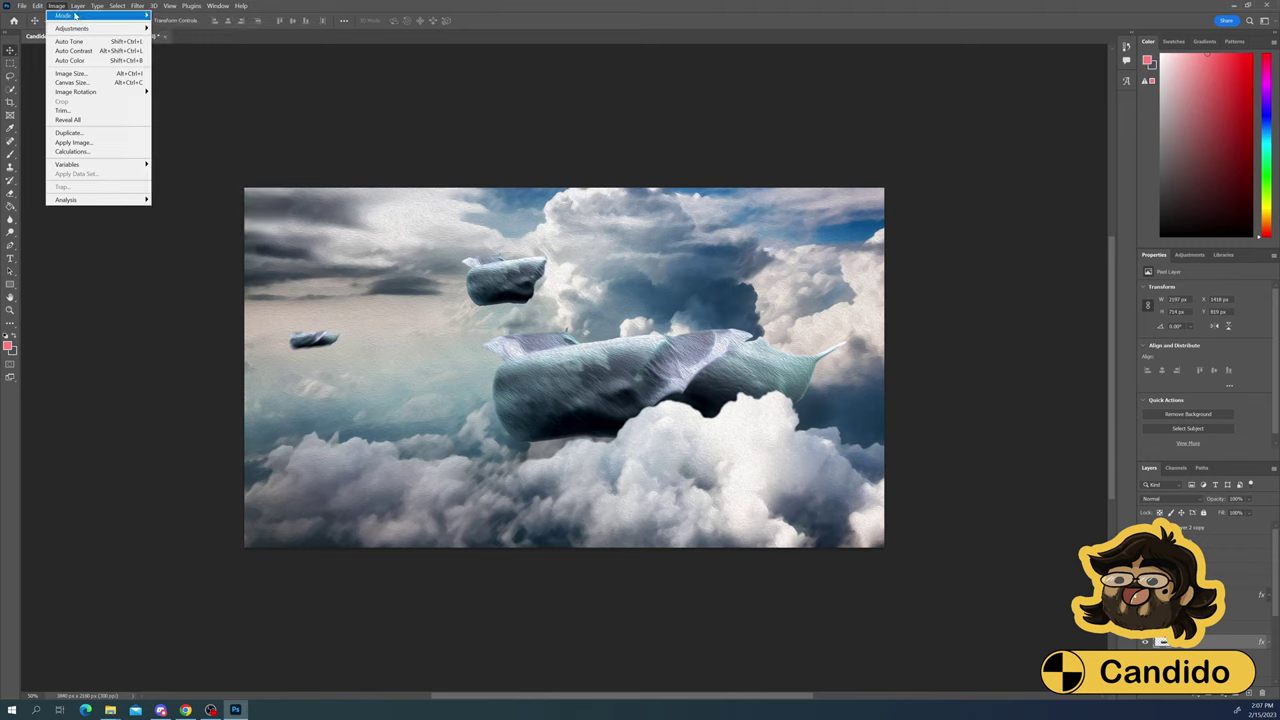
{"action": "mouse_move", "coordinate": [137, 5]}
{"action": "left_click", "coordinate": [285, 179]}
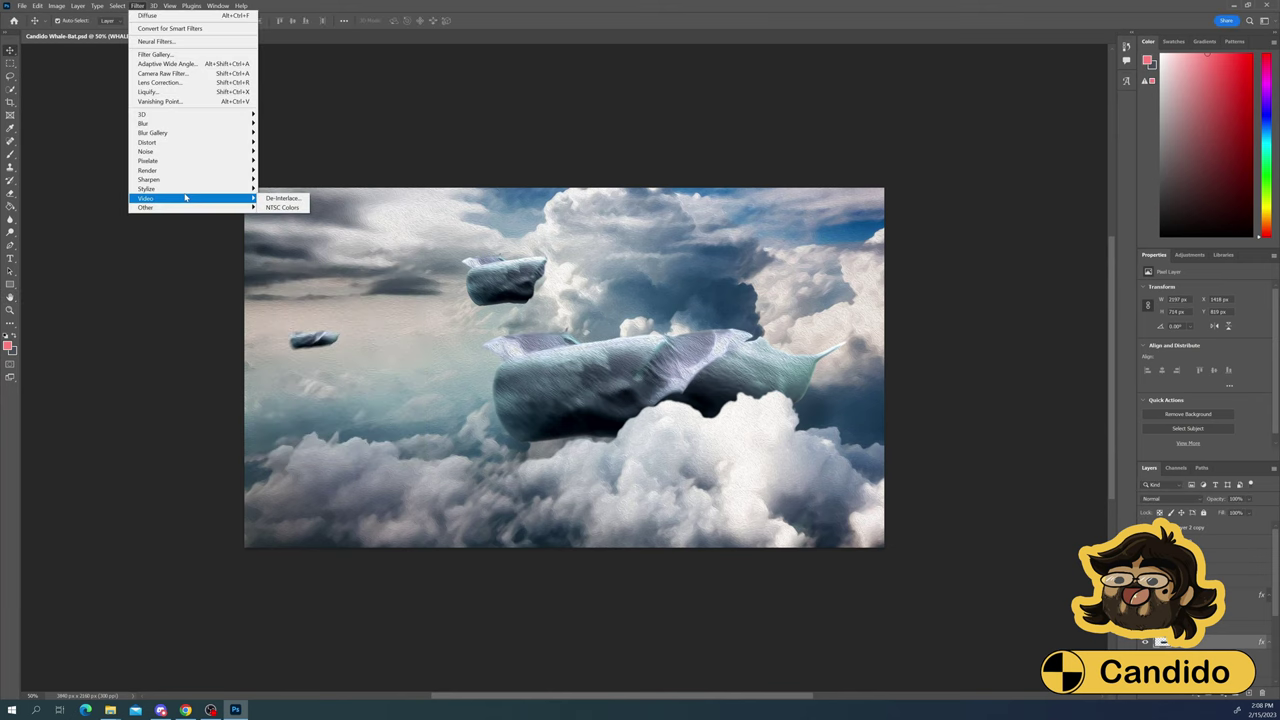
{"action": "left_click", "coordinate": [183, 14]}
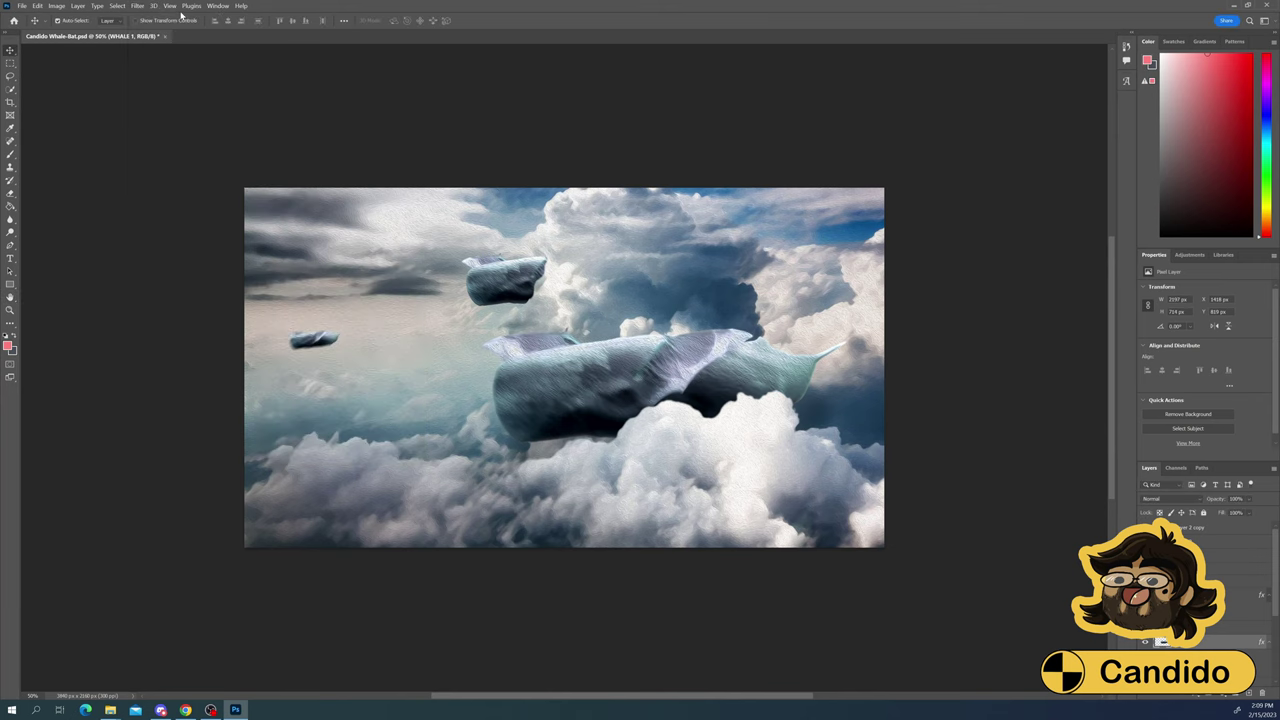
Zoom in on WHALE 1 and lift its darkest tones to brighten it, discarding a first Brightness/Contrast try
{"action": "key", "text": "e"}
{"action": "key", "text": "ctrl+plus"}
{"action": "key", "text": "ctrl+plus"}
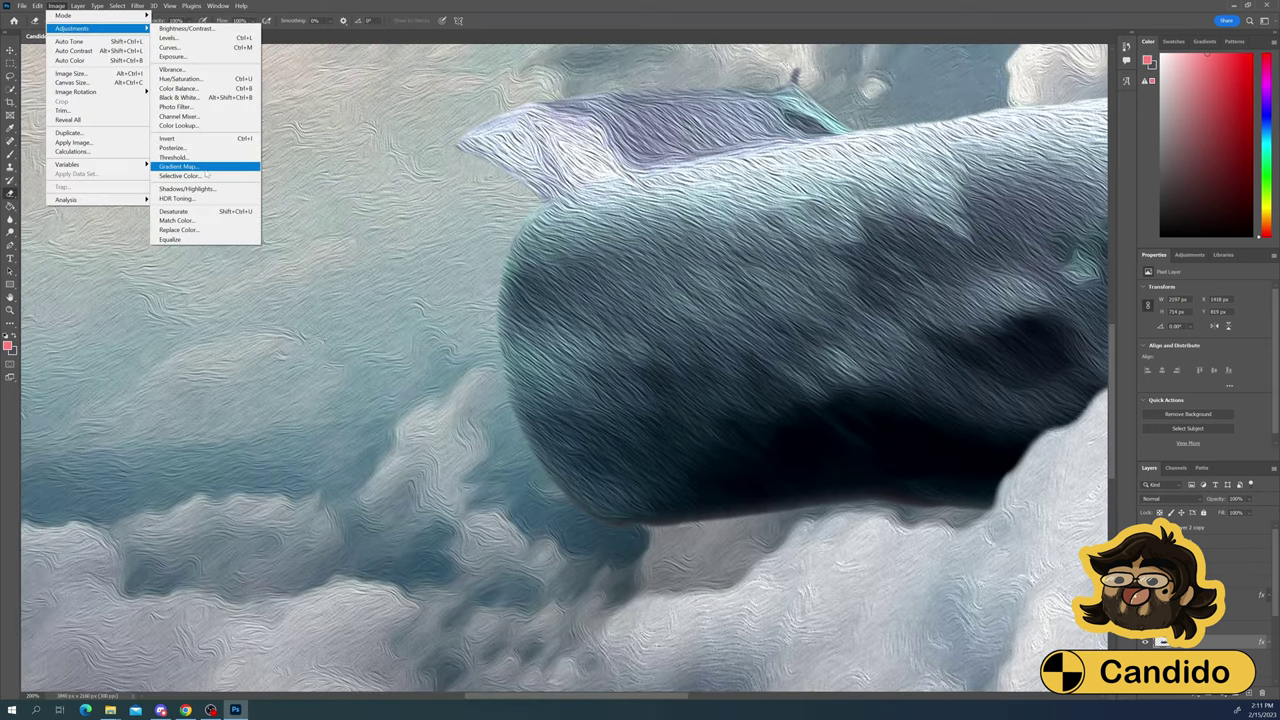
{"action": "left_click", "coordinate": [186, 28]}
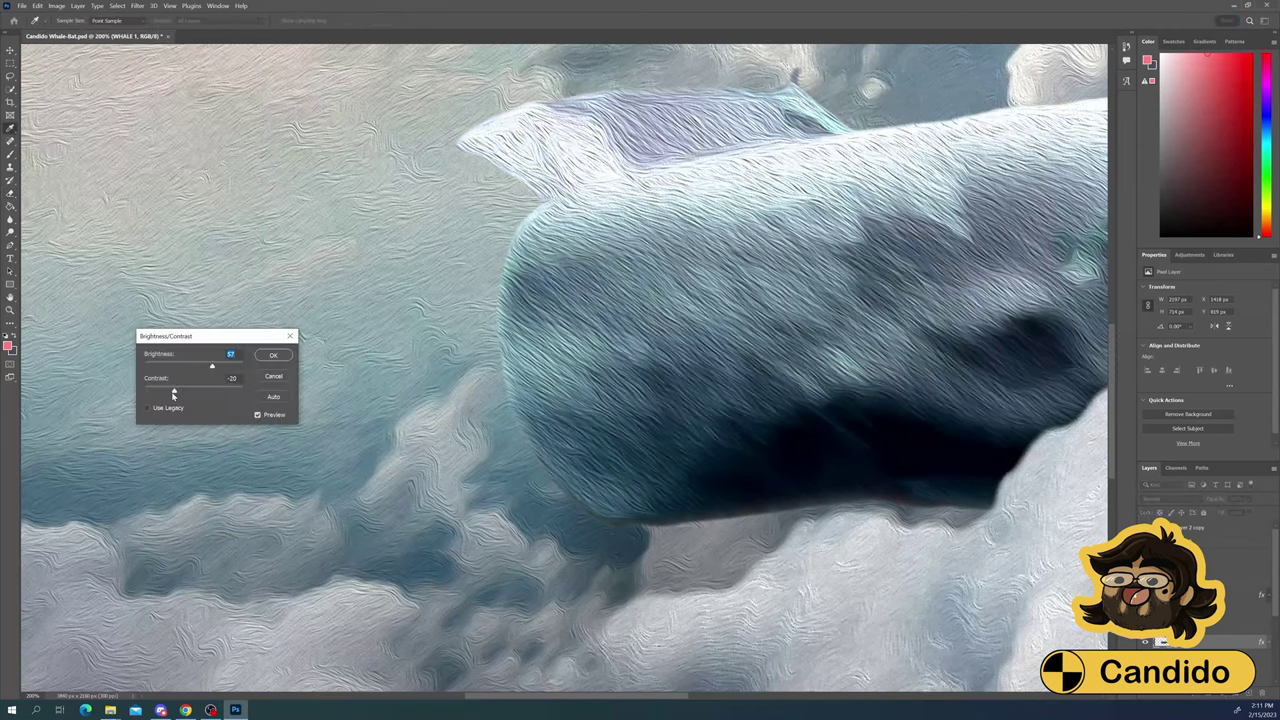
{"action": "key", "text": "Escape"}
{"action": "left_click", "coordinate": [56, 5]}
{"action": "mouse_move", "coordinate": [130, 18]}
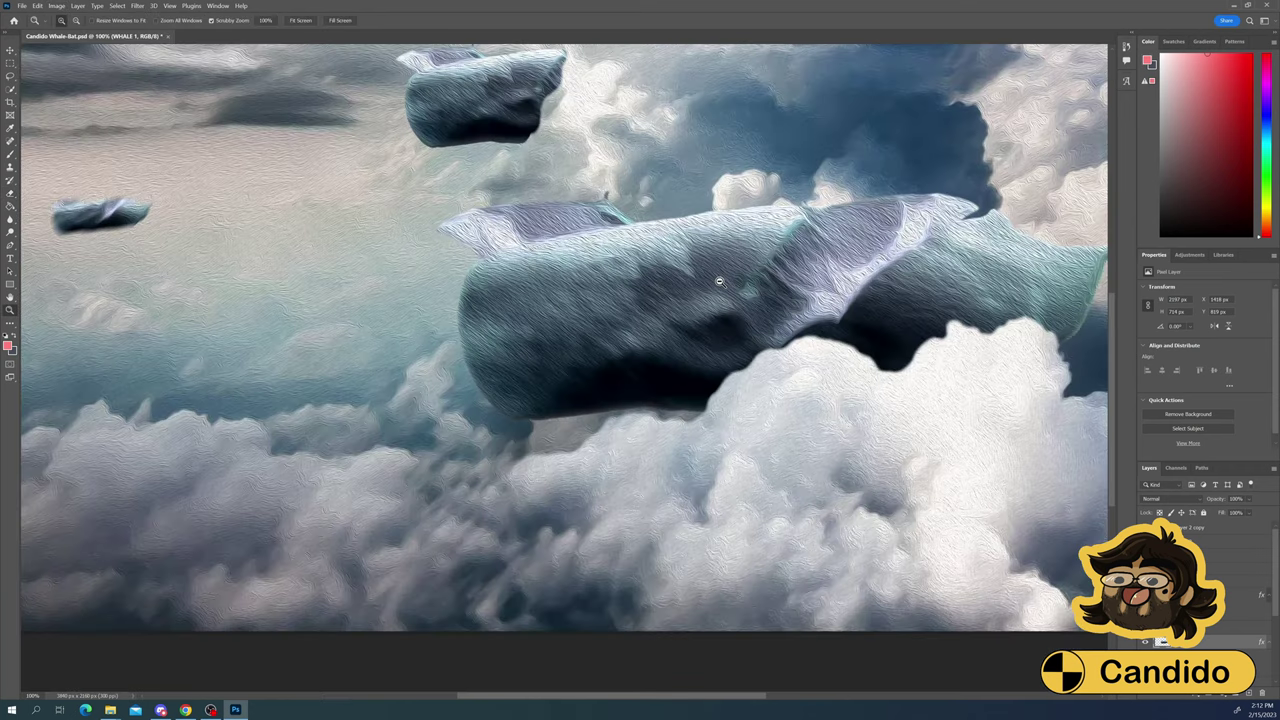
{"action": "left_click", "coordinate": [56, 5]}
{"action": "mouse_move", "coordinate": [100, 28]}
{"action": "left_click", "coordinate": [186, 28]}
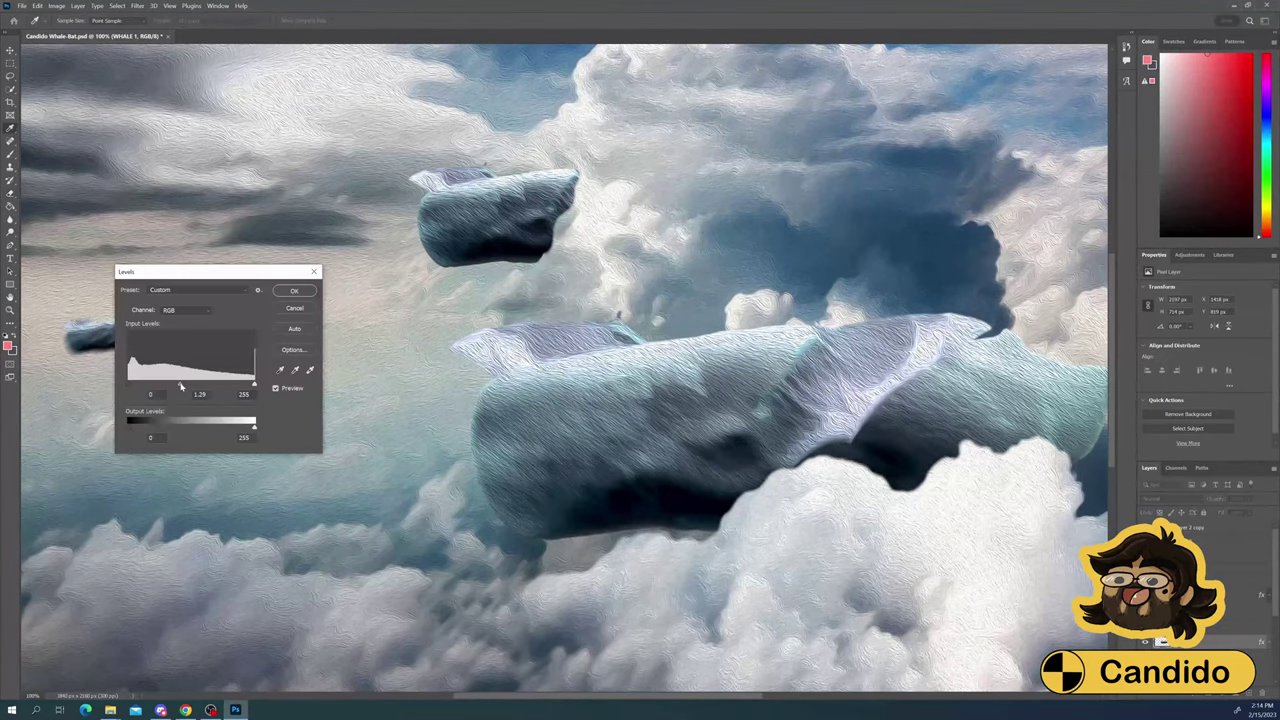
{"action": "left_click_drag", "start_coordinate": [129, 426], "coordinate": [135, 428]}
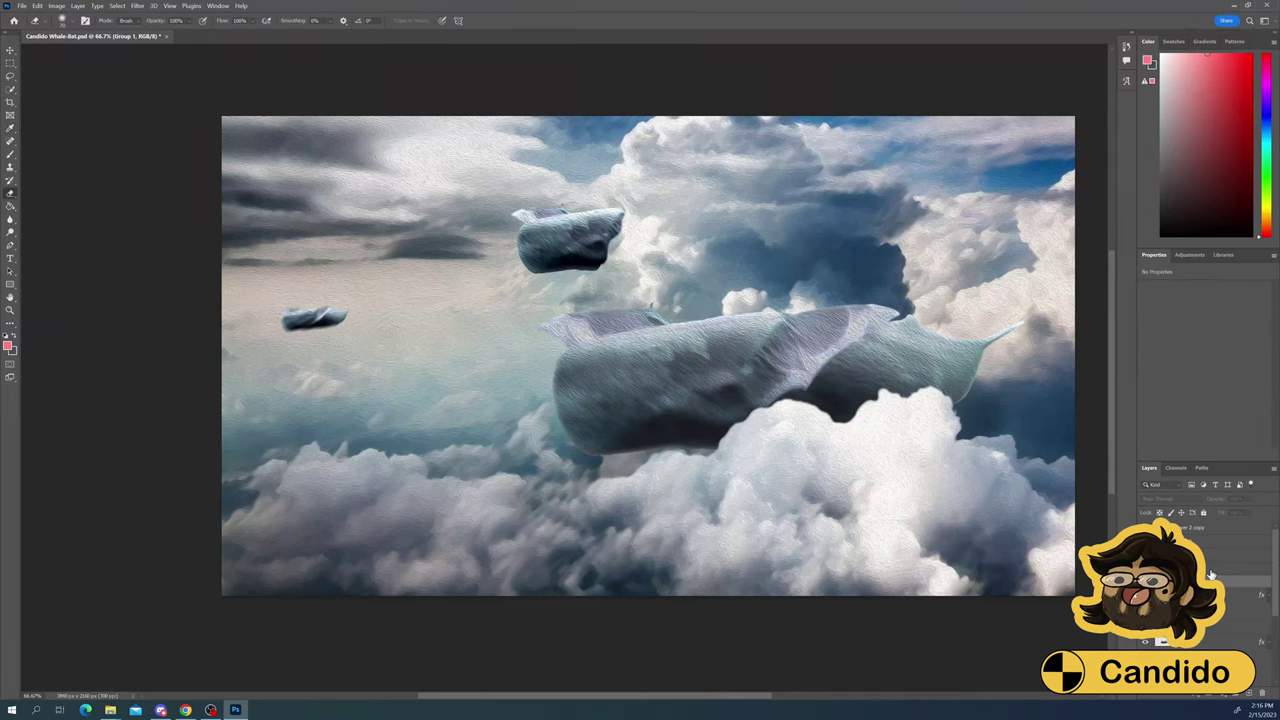
Lighten WHALE 2 with Levels: midtones 1.23 and output black raised to 68
{"action": "left_click", "coordinate": [57, 5]}
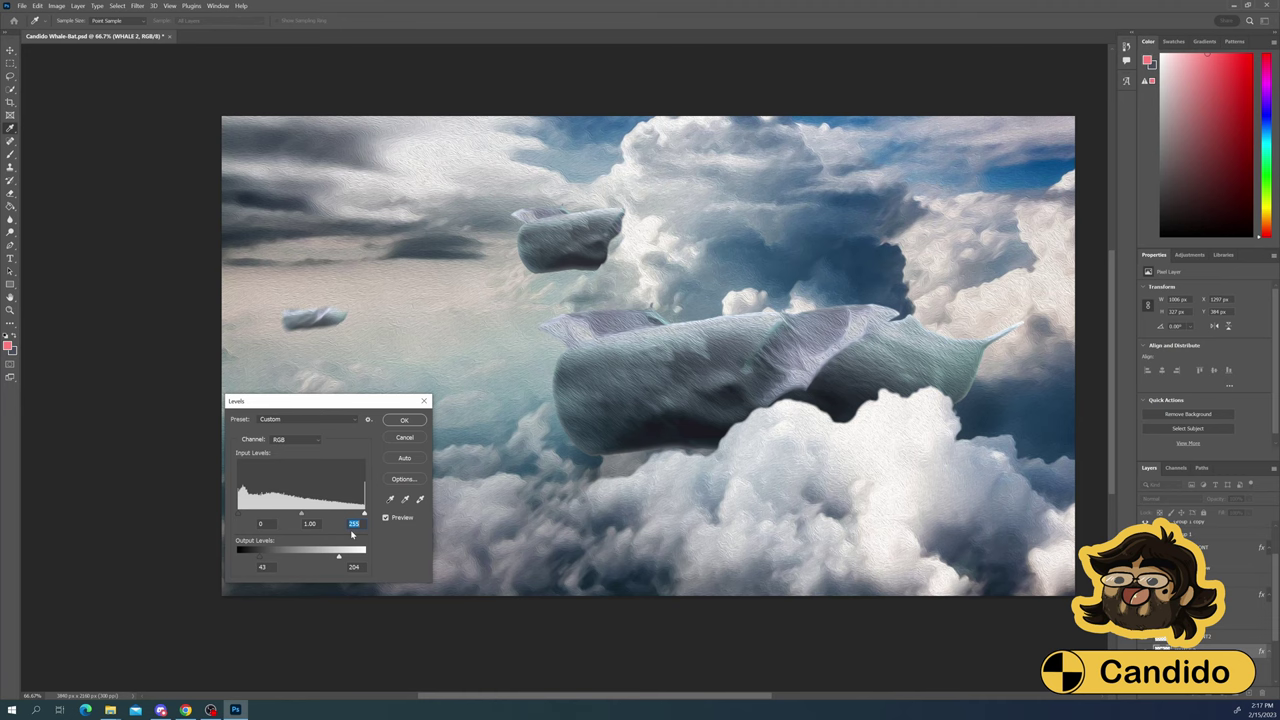
{"action": "mouse_move", "coordinate": [301, 515]}
{"action": "left_mouse_down"}
{"action": "mouse_move", "coordinate": [268, 517]}
{"action": "mouse_move", "coordinate": [304, 515]}
{"action": "left_mouse_up"}
{"action": "left_click_drag", "start_coordinate": [259, 555], "coordinate": [274, 555]}
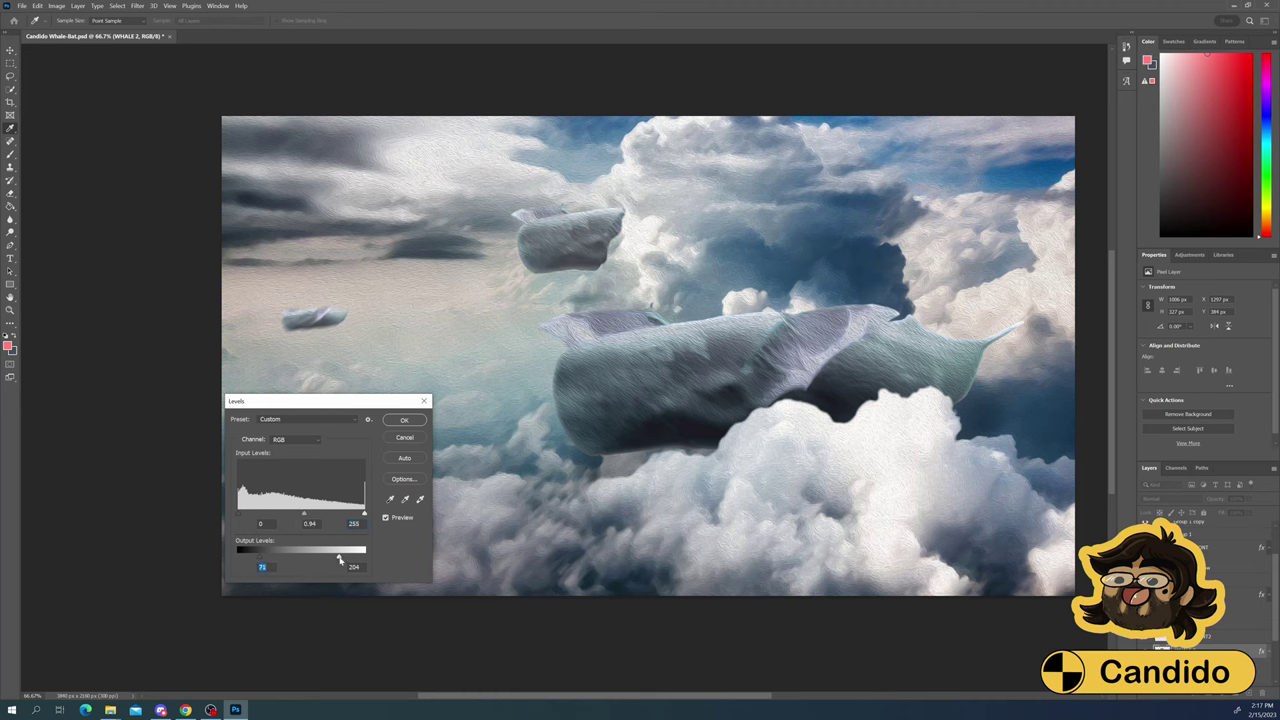
{"action": "left_click_drag", "start_coordinate": [304, 515], "coordinate": [292, 515]}
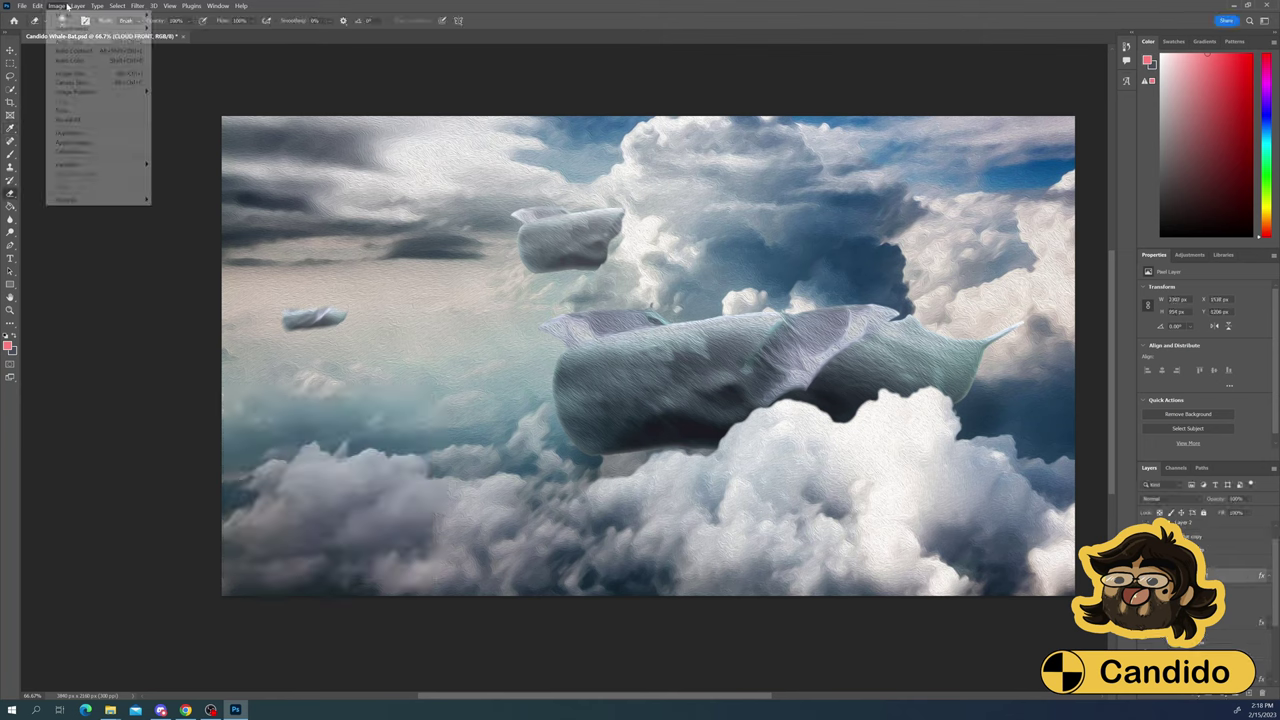
Try darkening the front clouds' highlights in Levels, then cancel it
{"action": "left_click_drag", "start_coordinate": [365, 556], "coordinate": [332, 558]}
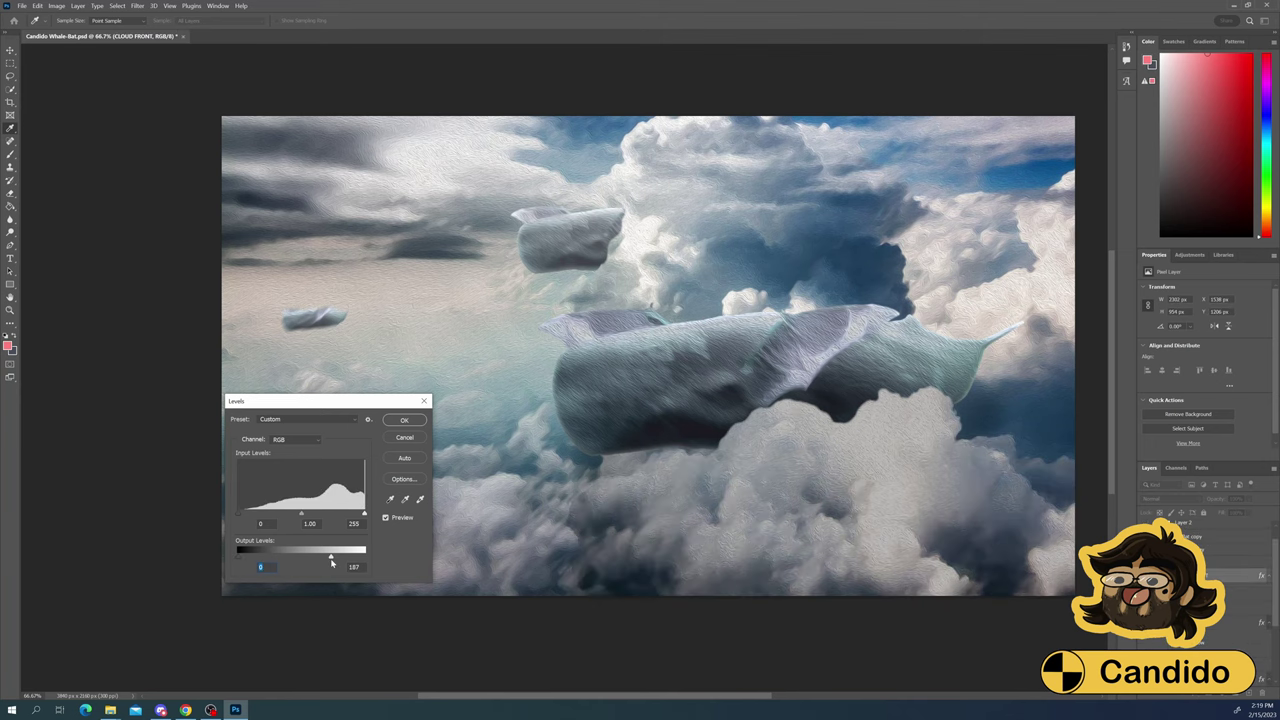
{"action": "left_click", "coordinate": [385, 517]}
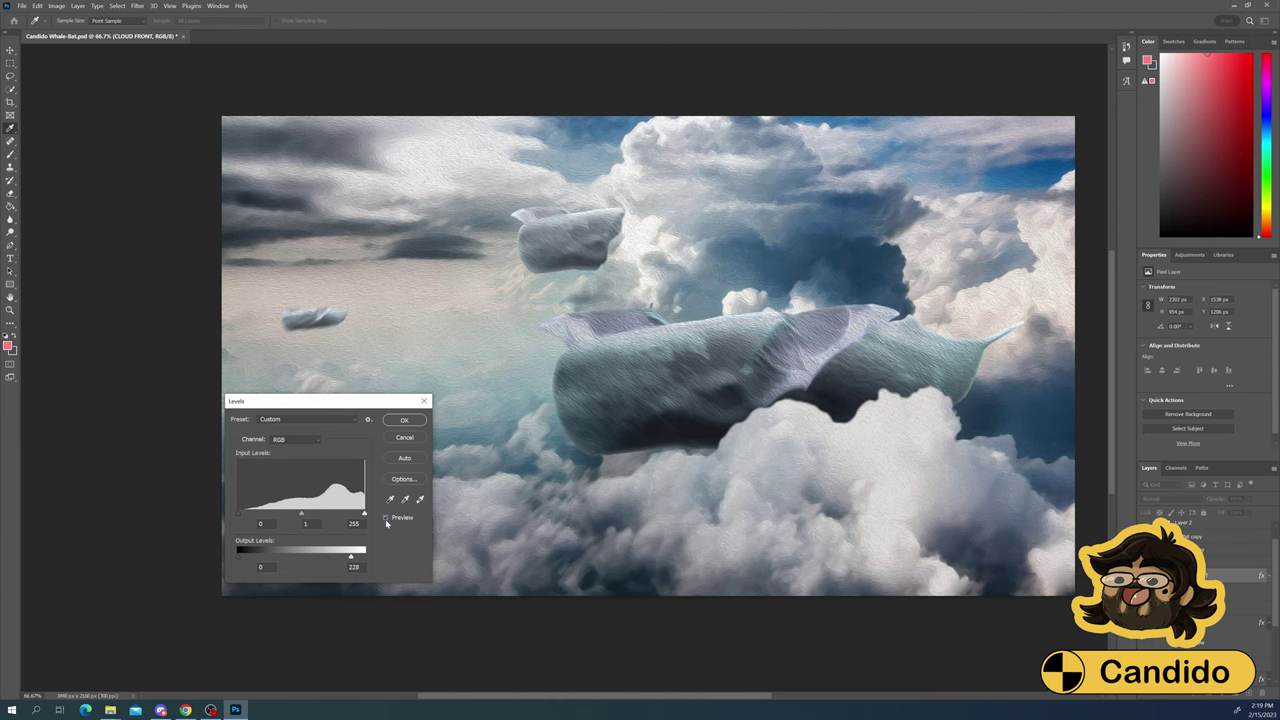
{"action": "key", "text": "Escape"}
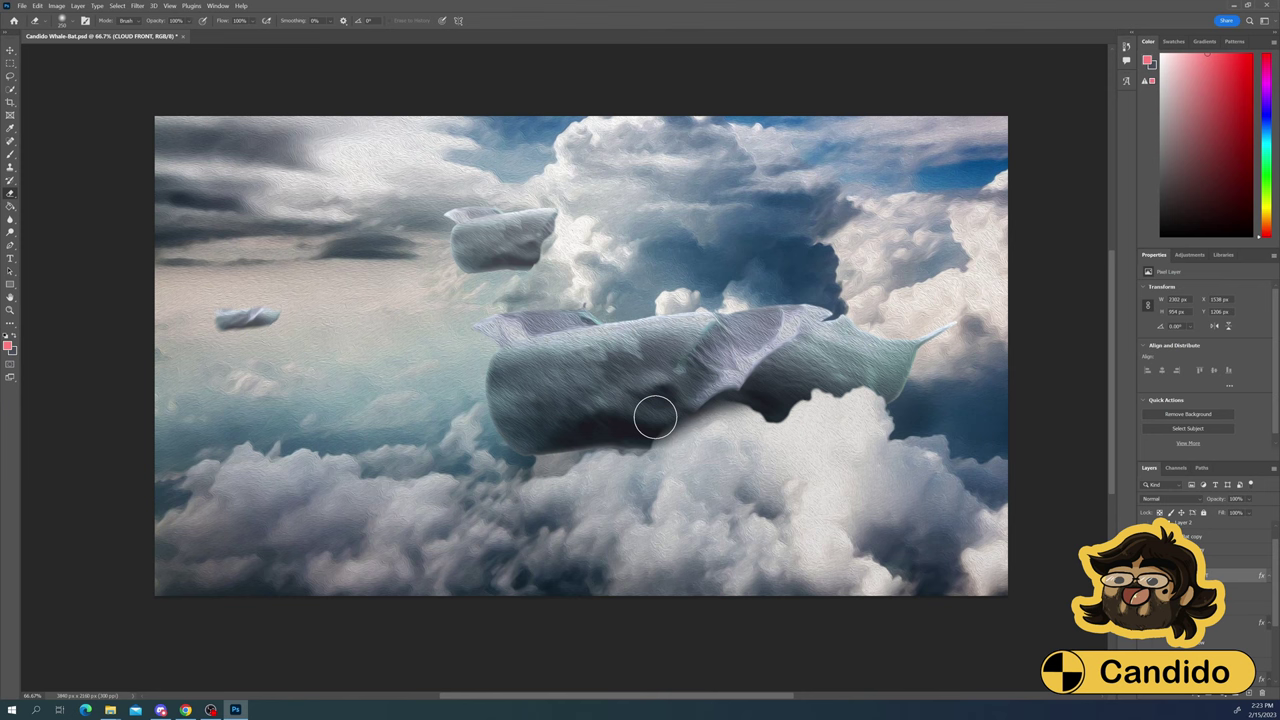
Zoom out to the whole image and scroll right toward the clouds
{"action": "key", "text": "ctrl+minus"}
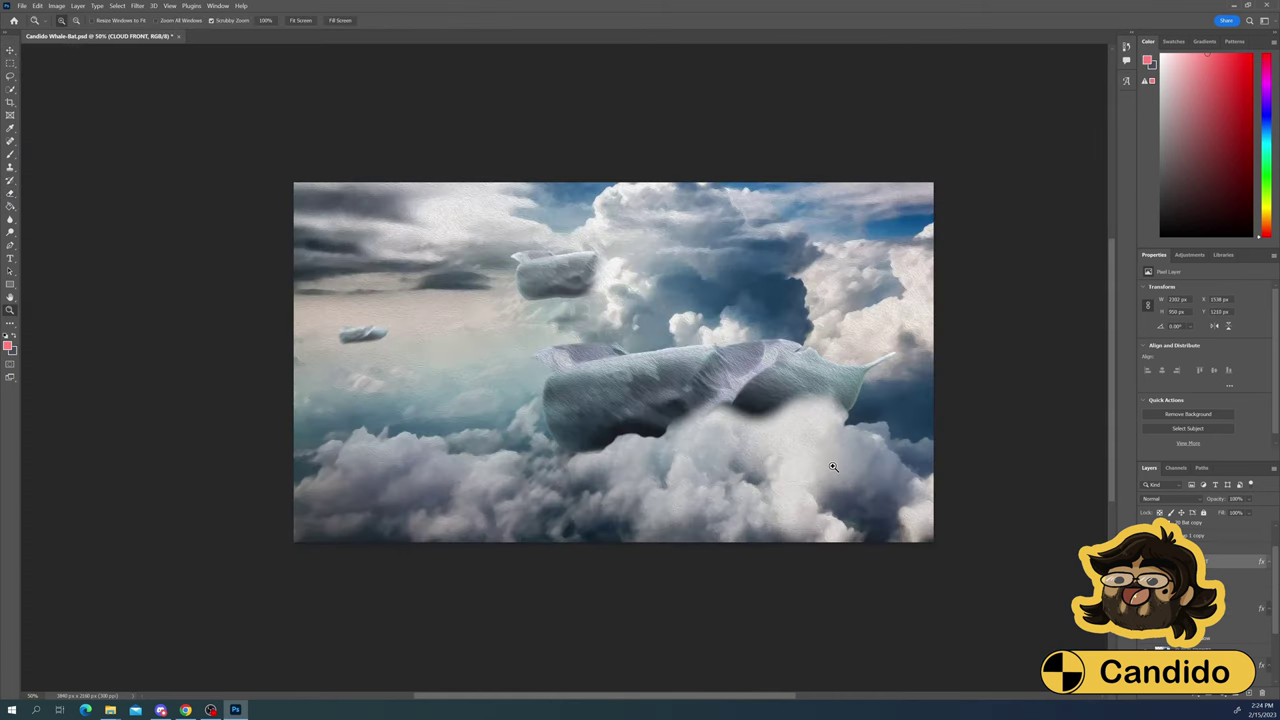
{"action": "scroll", "coordinate": [616, 319], "scroll_direction": "right", "scroll_amount": 2}
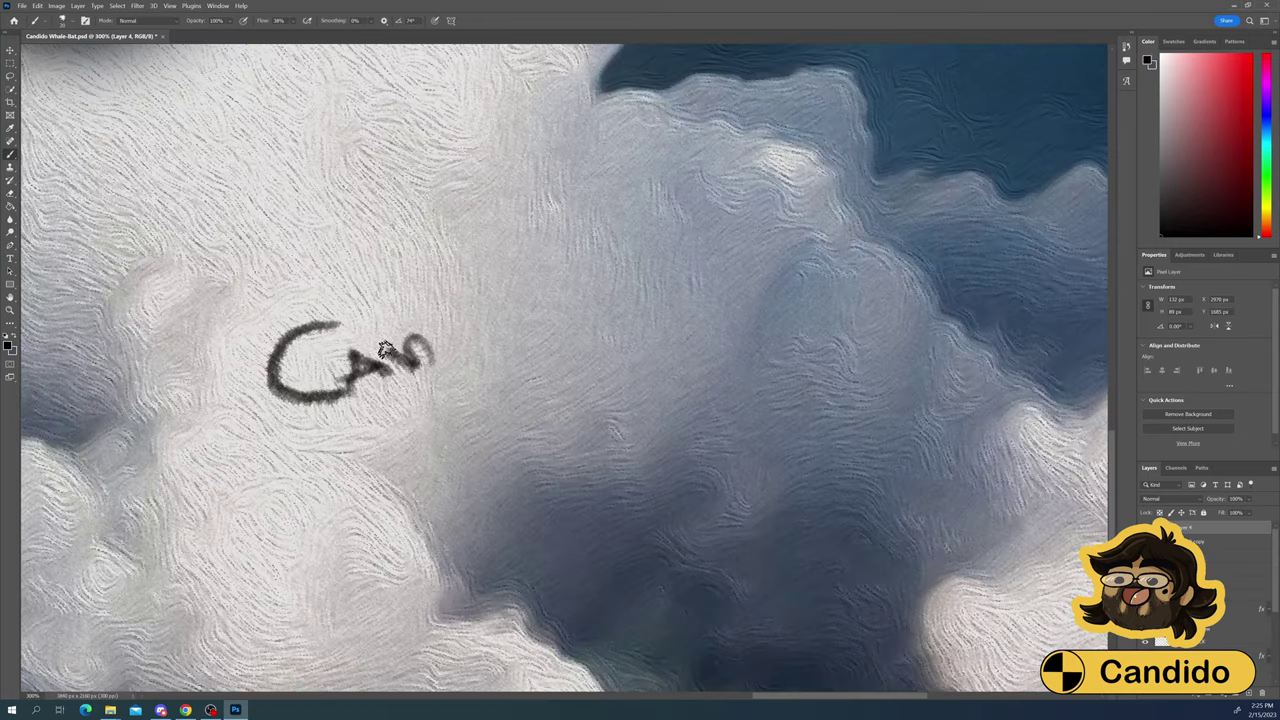
Brush the remaining signature letters on Layer 4 and add two dots beneath them
{"action": "left_click_drag", "start_coordinate": [385, 350], "coordinate": [430, 362]}
{"action": "left_click_drag", "start_coordinate": [478, 335], "coordinate": [480, 290]}
{"action": "left_click_drag", "start_coordinate": [500, 330], "coordinate": [503, 305]}
{"action": "left_click_drag", "start_coordinate": [545, 318], "coordinate": [524, 262]}
{"action": "left_click_drag", "start_coordinate": [590, 285], "coordinate": [600, 300]}
{"action": "left_click", "coordinate": [483, 420]}
{"action": "left_click_drag", "start_coordinate": [562, 392], "coordinate": [583, 380]}
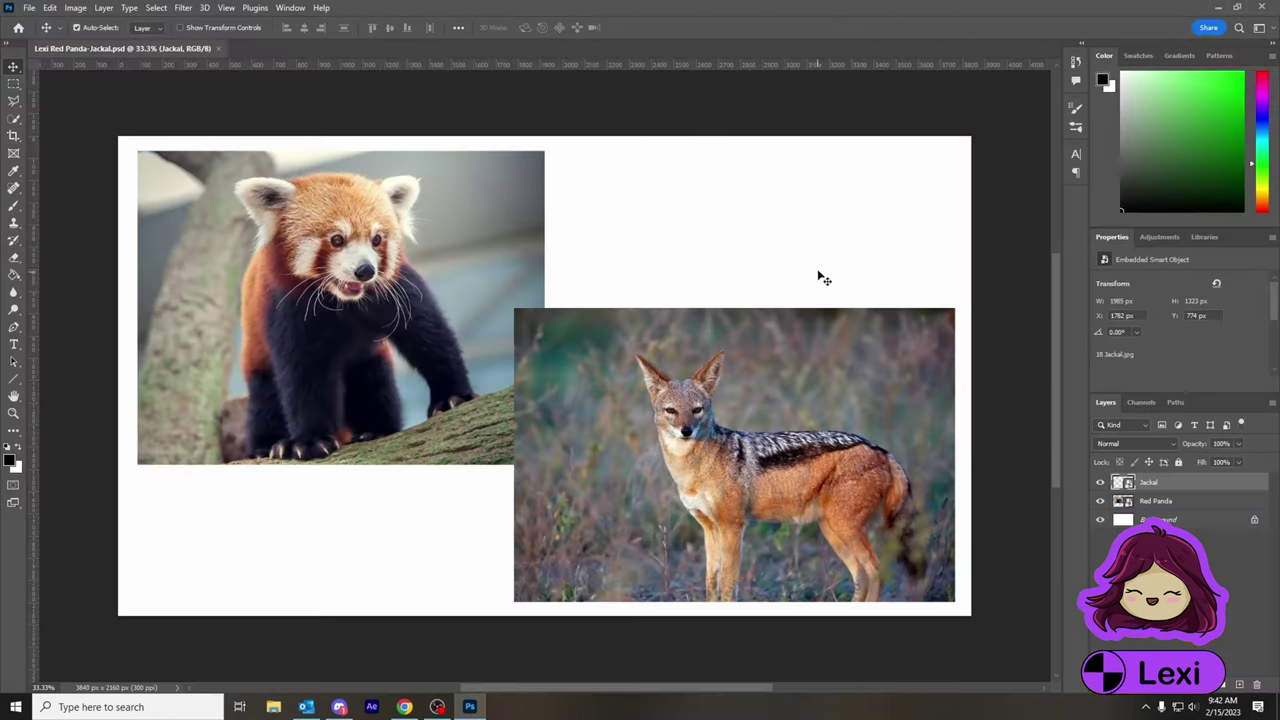
Add a new layer, move the Red Panda photo down-left, and Quick Select the panda's body
{"action": "key", "text": "ctrl+shift+alt+n"}
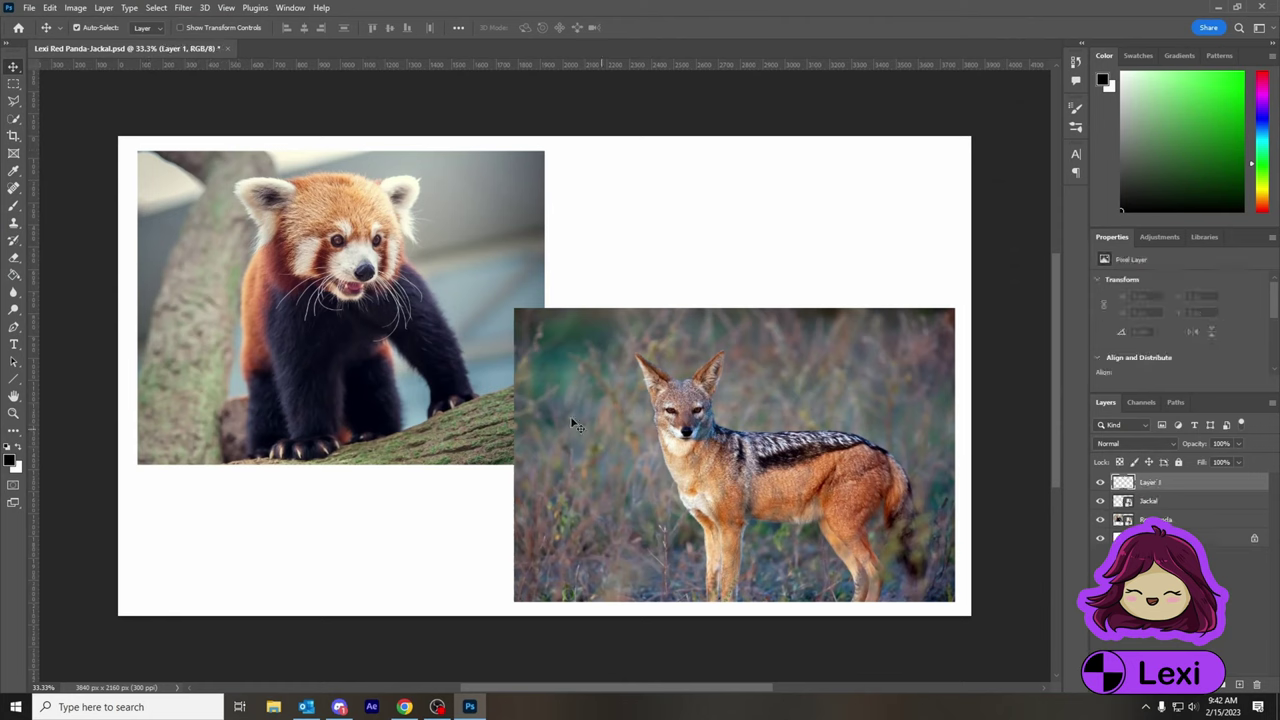
{"action": "left_click_drag", "start_coordinate": [375, 347], "coordinate": [367, 407]}
{"action": "key", "text": "w"}
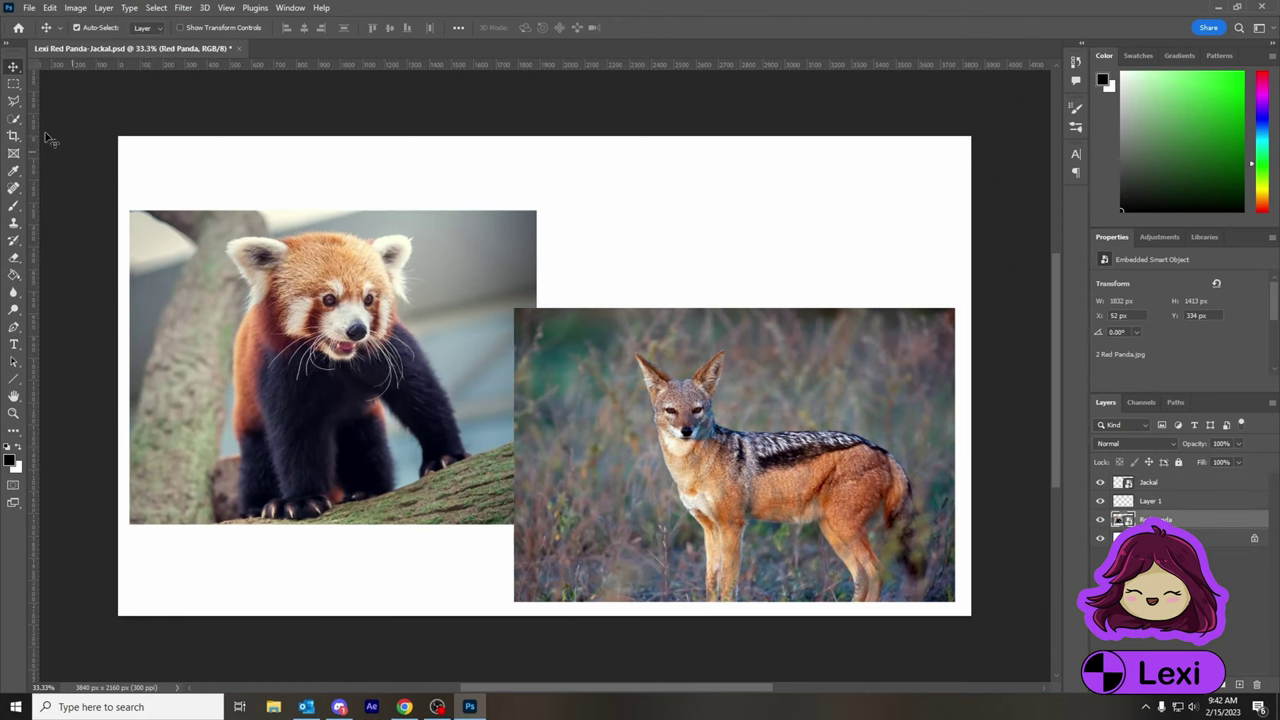
{"action": "mouse_move", "coordinate": [320, 350]}
{"action": "left_mouse_down"}
{"action": "mouse_move", "coordinate": [280, 280]}
{"action": "mouse_move", "coordinate": [300, 340]}
{"action": "mouse_move", "coordinate": [370, 340]}
{"action": "mouse_move", "coordinate": [400, 370]}
{"action": "left_mouse_up"}
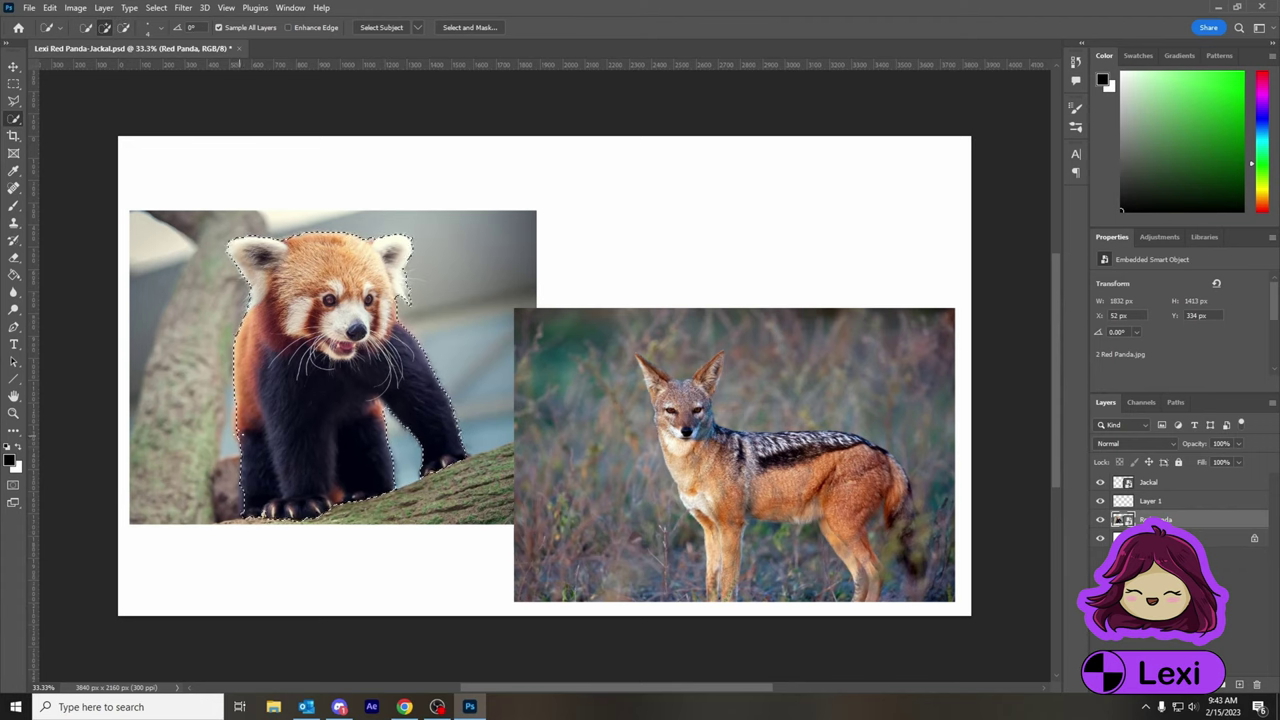
Copy the red panda onto its own layer, hide the original, and place the cut-out above the jackal
{"action": "right_click", "coordinate": [322, 354]}
{"action": "left_click", "coordinate": [371, 446]}
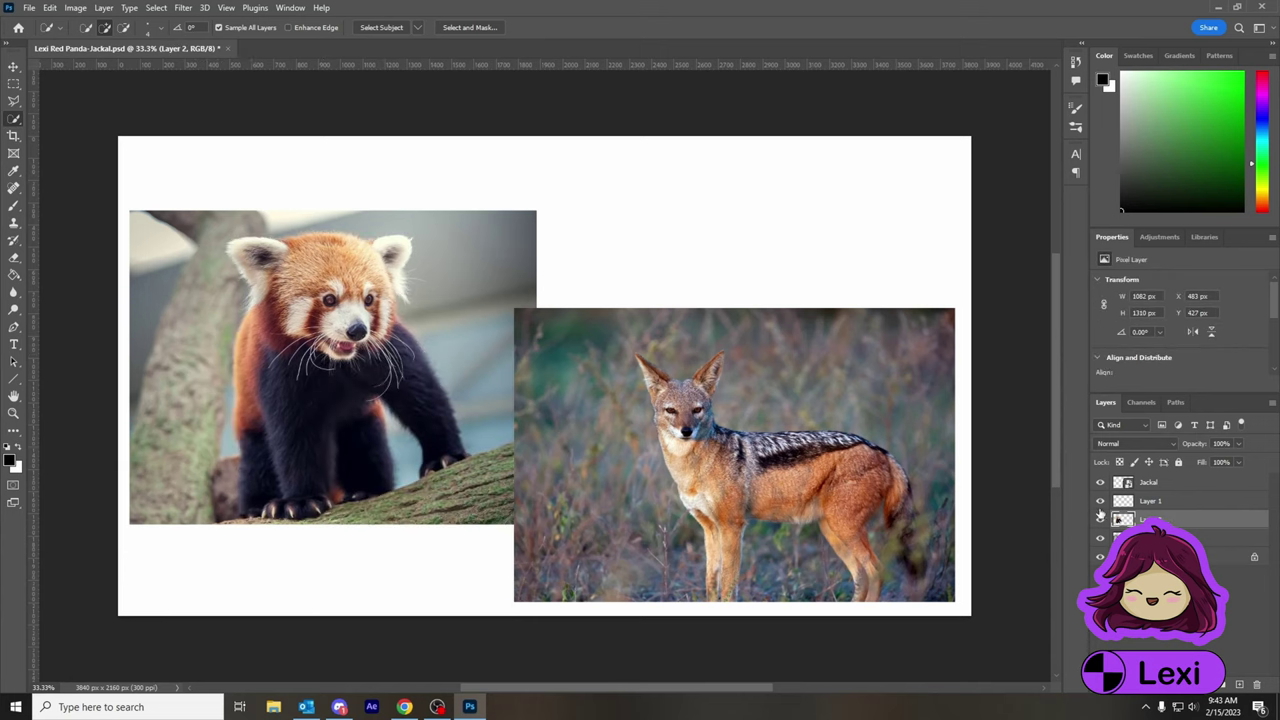
{"action": "left_click", "coordinate": [1100, 537]}
{"action": "key", "text": "v"}
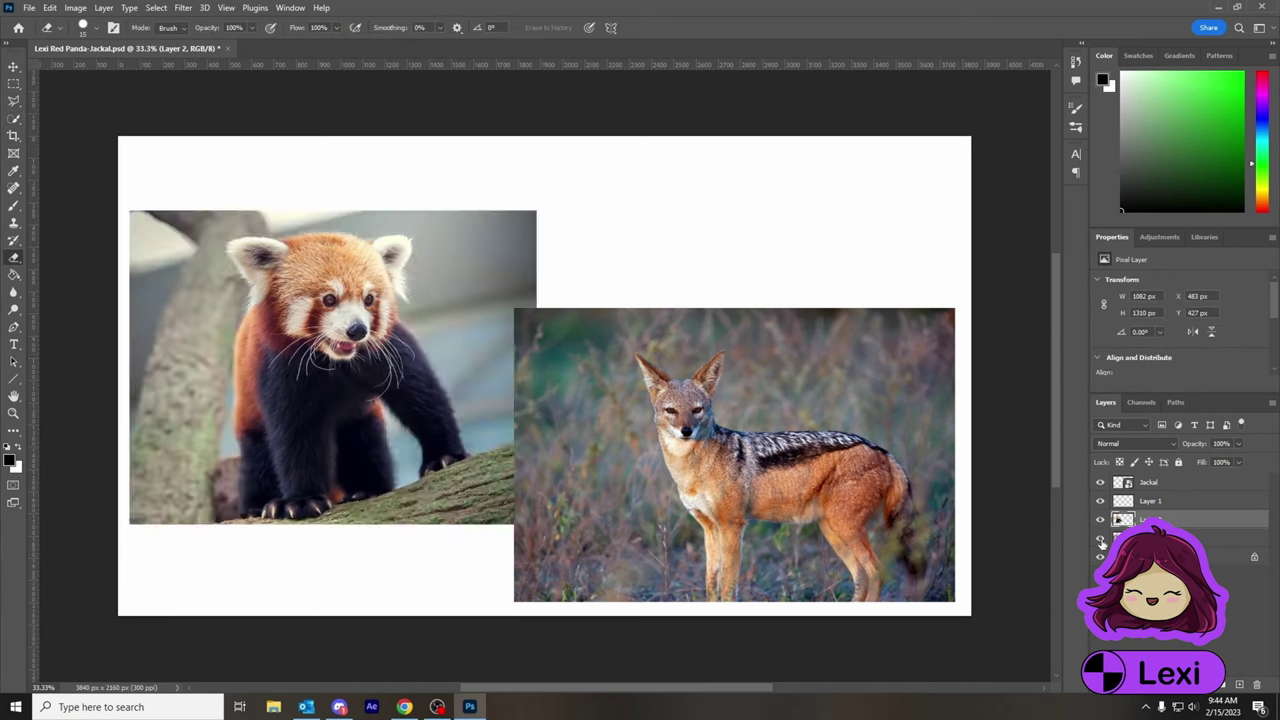
{"action": "mouse_move", "coordinate": [328, 321]}
{"action": "left_mouse_down"}
{"action": "mouse_move", "coordinate": [376, 328]}
{"action": "mouse_move", "coordinate": [330, 328]}
{"action": "left_mouse_up"}
{"action": "left_click_drag", "start_coordinate": [514, 308], "coordinate": [299, 165]}
{"action": "key", "text": "ctrl+shift+bracketright"}
Scale the Jackal photo up with Free Transform so it fills the canvas
{"action": "left_click_drag", "start_coordinate": [700, 300], "coordinate": [715, 315]}
{"action": "key", "text": "ctrl+t"}
{"action": "left_click_drag", "start_coordinate": [314, 180], "coordinate": [194, 94]}
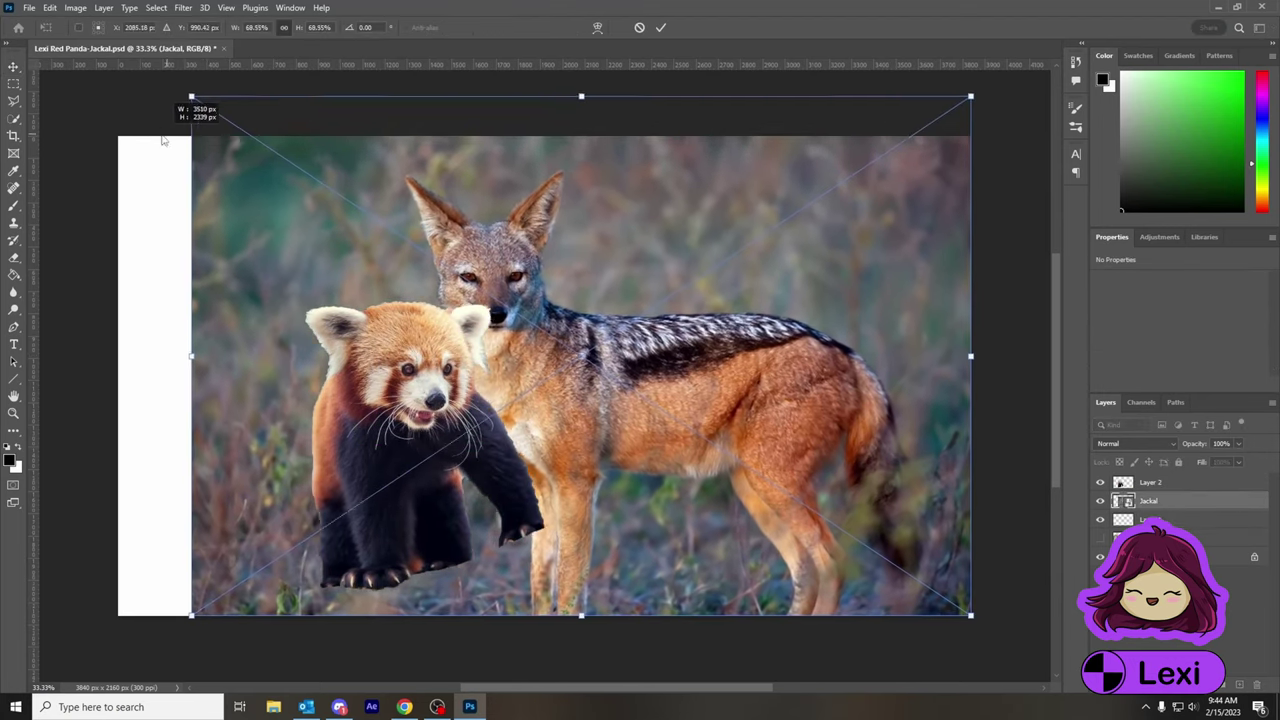
{"action": "left_click_drag", "start_coordinate": [826, 430], "coordinate": [786, 430]}
{"action": "left_click_drag", "start_coordinate": [944, 349], "coordinate": [962, 330]}
{"action": "left_click_drag", "start_coordinate": [145, 349], "coordinate": [116, 355]}
{"action": "key", "text": "Return"}
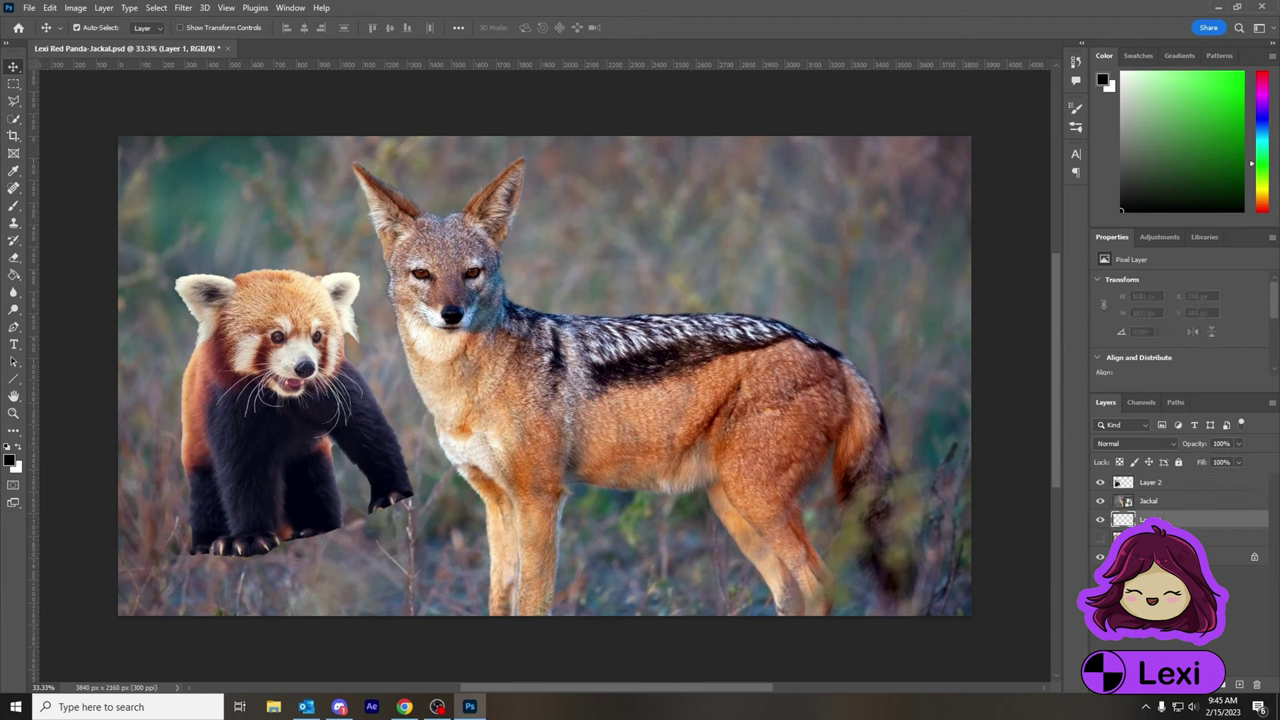
Duplicate the panda cut-out as 'Red Panda 2', rename it Red Panda Cut 2, and zoom to the face
{"action": "right_click", "coordinate": [1161, 483]}
{"action": "left_click", "coordinate": [1020, 182]}
{"action": "type", "text": "Red Panda 2"}
{"action": "key", "text": "Return"}
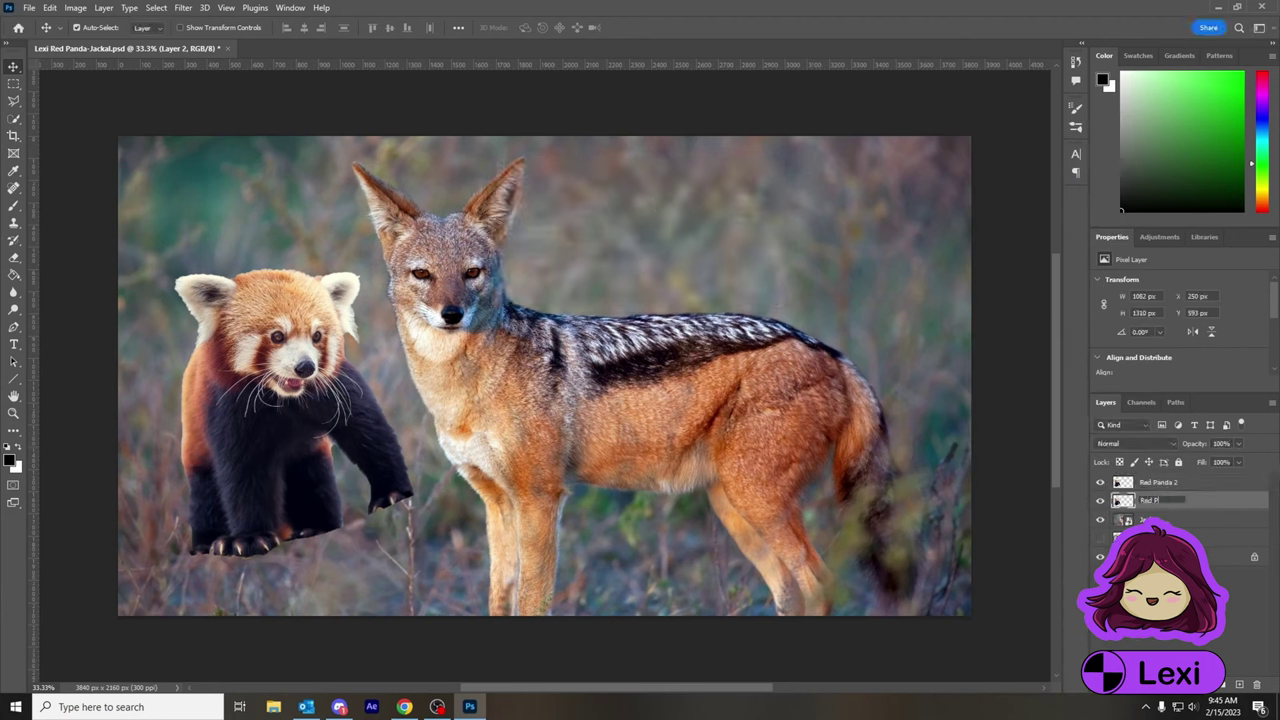
{"action": "left_click", "coordinate": [1150, 500]}
{"action": "right_click", "coordinate": [1211, 518]}
{"action": "key", "text": "Escape"}
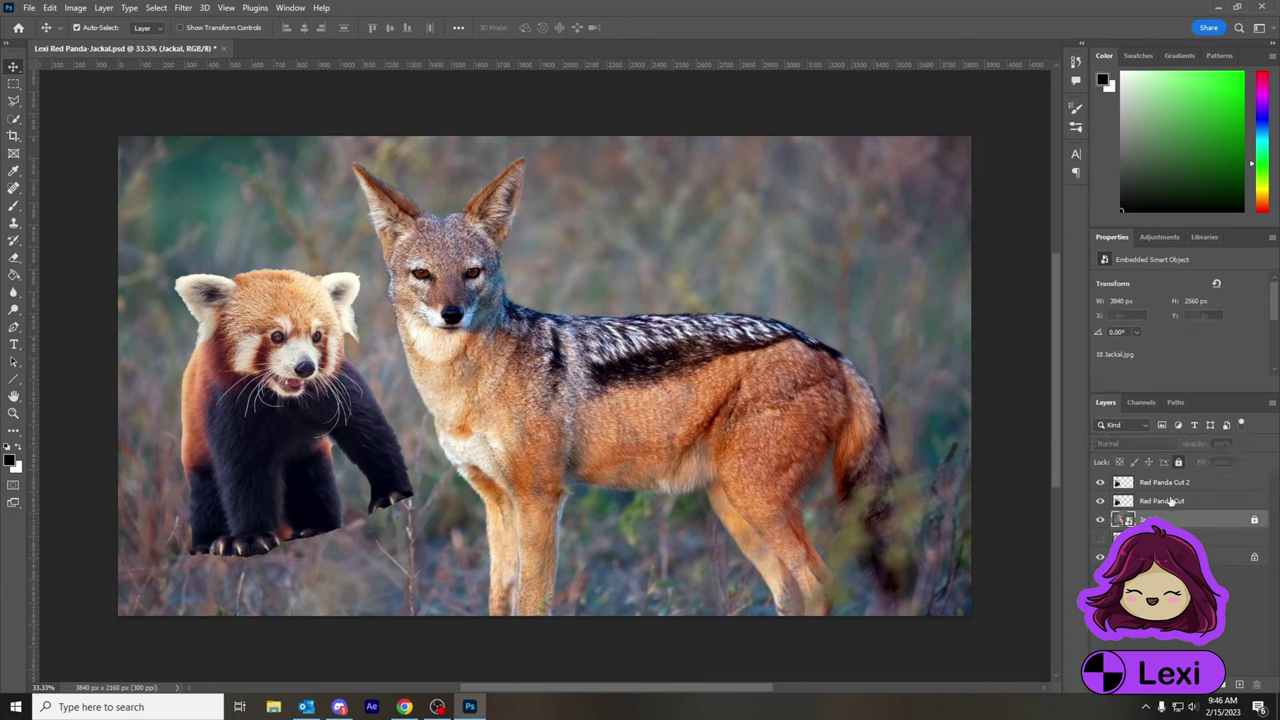
{"action": "key", "text": "ctrl+plus"}
{"action": "key", "text": "ctrl+plus"}
{"action": "scroll", "coordinate": [540, 370], "scroll_direction": "left", "scroll_amount": 5}
Outline the red panda's muzzle, nose and whiskers with the Polygonal Lasso
{"action": "left_click", "coordinate": [14, 101]}
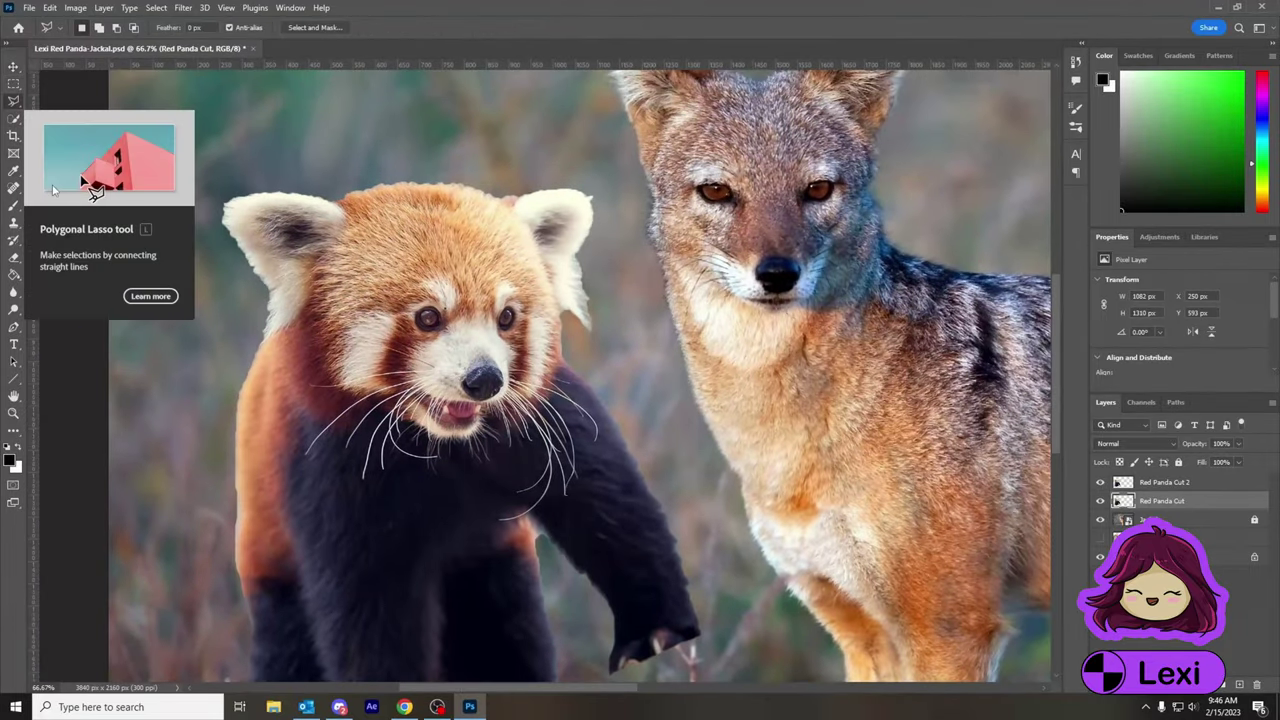
{"action": "left_click", "coordinate": [393, 423]}
{"action": "left_click", "coordinate": [397, 446]}
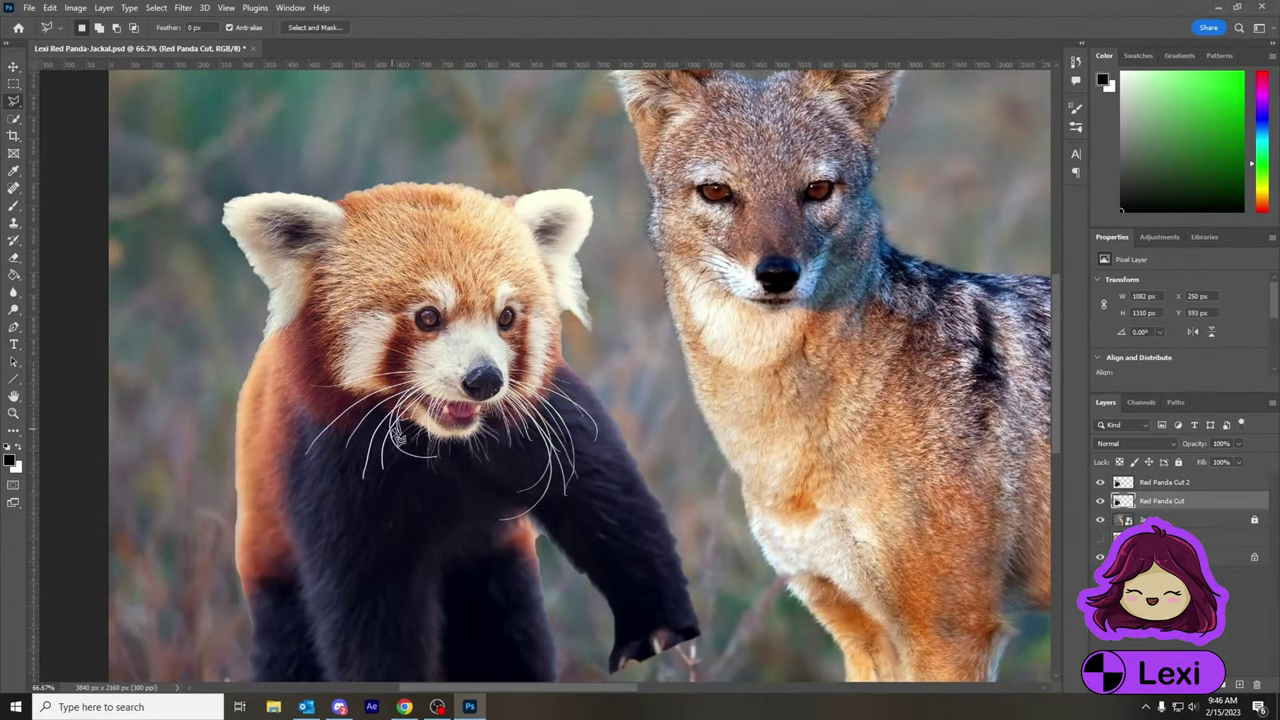
{"action": "left_click", "coordinate": [408, 455]}
{"action": "left_click", "coordinate": [441, 460]}
{"action": "left_click", "coordinate": [372, 484]}
{"action": "left_click", "coordinate": [388, 428]}
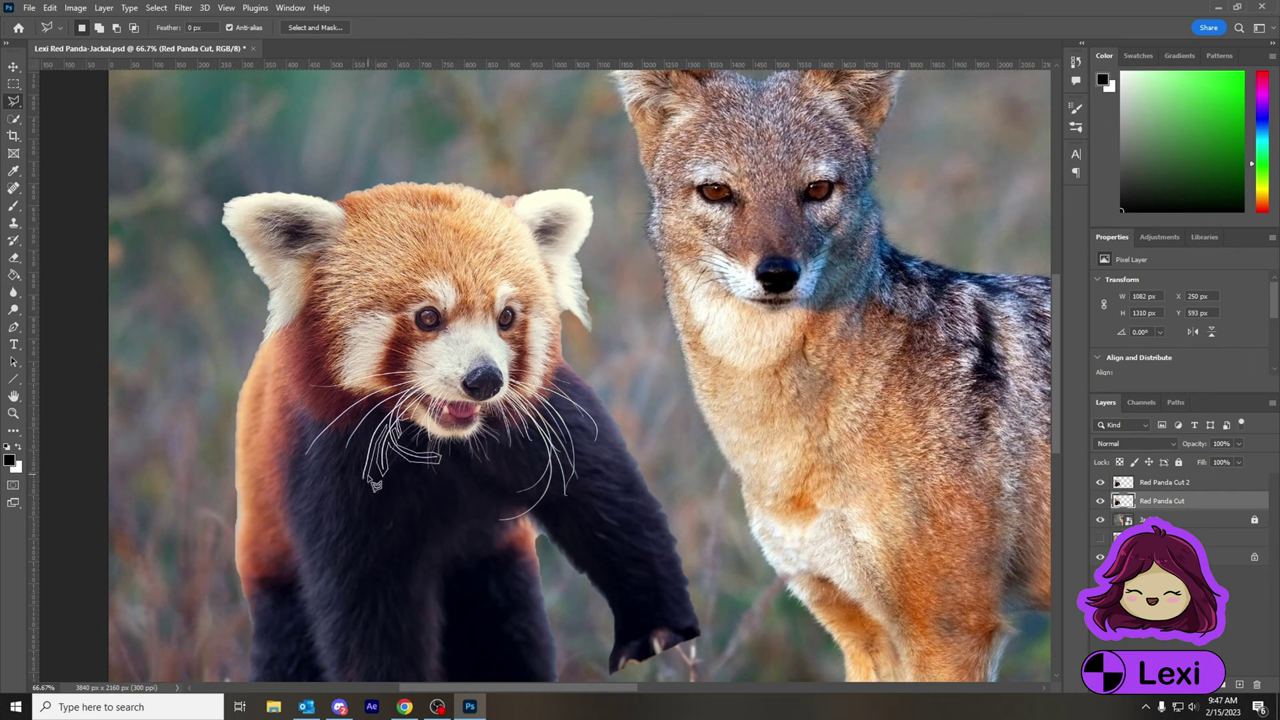
{"action": "left_click", "coordinate": [360, 482]}
{"action": "left_click", "coordinate": [334, 470]}
{"action": "left_click", "coordinate": [390, 400]}
{"action": "left_click", "coordinate": [298, 462]}
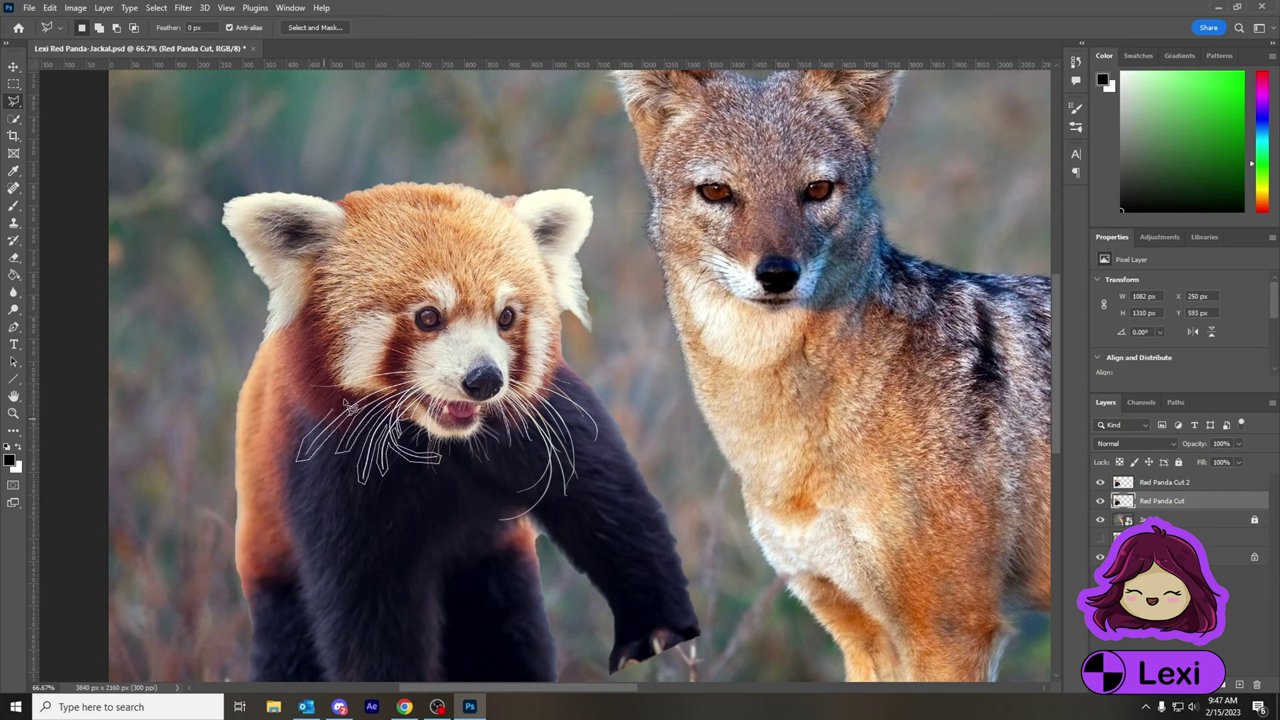
{"action": "left_click", "coordinate": [360, 396]}
{"action": "mouse_move", "coordinate": [465, 363]}
{"action": "left_mouse_down"}
{"action": "mouse_move", "coordinate": [511, 372]}
{"action": "mouse_move", "coordinate": [559, 378]}
{"action": "mouse_move", "coordinate": [607, 440]}
{"action": "mouse_move", "coordinate": [561, 408]}
{"action": "mouse_move", "coordinate": [585, 468]}
{"action": "mouse_move", "coordinate": [576, 498]}
{"action": "mouse_move", "coordinate": [564, 478]}
{"action": "mouse_move", "coordinate": [558, 496]}
{"action": "mouse_move", "coordinate": [489, 535]}
{"action": "mouse_move", "coordinate": [544, 464]}
{"action": "mouse_move", "coordinate": [459, 468]}
{"action": "mouse_move", "coordinate": [406, 436]}
{"action": "left_mouse_up"}
Copy the muzzle to a new layer, hide Red Panda Cut, and place it over the jackal's face
{"action": "right_click", "coordinate": [462, 412]}
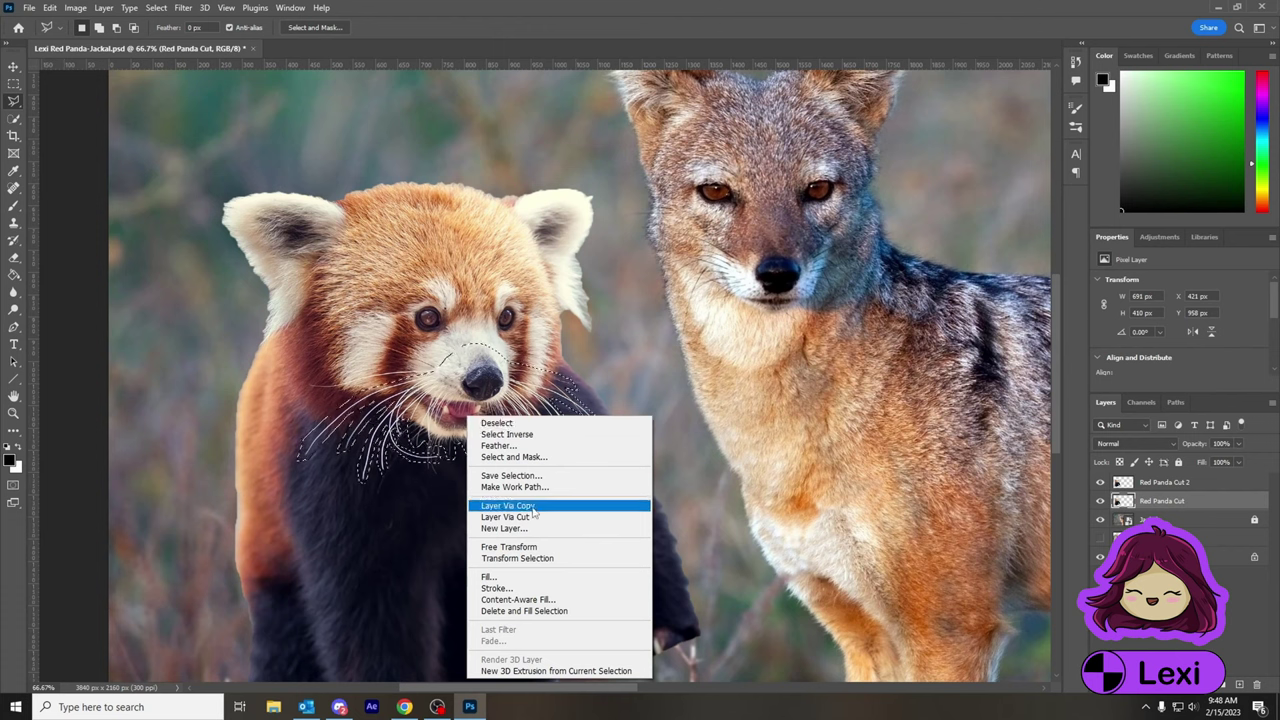
{"action": "left_click", "coordinate": [514, 503]}
{"action": "left_click", "coordinate": [1101, 484]}
{"action": "key", "text": "v"}
{"action": "left_click_drag", "start_coordinate": [470, 400], "coordinate": [773, 262]}
{"action": "left_click", "coordinate": [1135, 443]}
{"action": "left_click", "coordinate": [1105, 371]}
Isolate the whisker layer, zoom in, and erase the dark fur around the left whiskers
{"action": "left_click", "coordinate": [1101, 500], "text": "alt"}
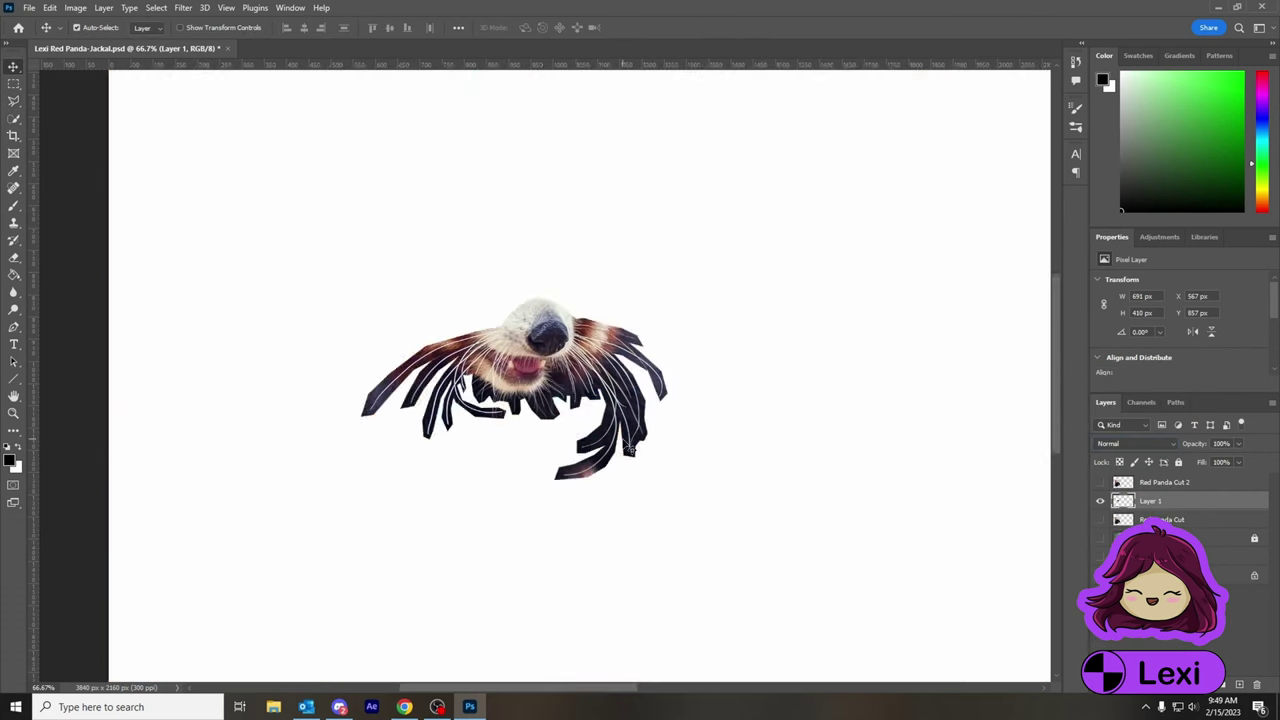
{"action": "key", "text": "ctrl+plus"}
{"action": "key", "text": "ctrl+plus"}
{"action": "left_click_drag", "start_coordinate": [436, 690], "coordinate": [416, 690]}
{"action": "key", "text": "e"}
{"action": "mouse_move", "coordinate": [200, 420]}
{"action": "left_mouse_down"}
{"action": "mouse_move", "coordinate": [171, 491]}
{"action": "mouse_move", "coordinate": [420, 266]}
{"action": "mouse_move", "coordinate": [200, 483]}
{"action": "mouse_move", "coordinate": [275, 395]}
{"action": "mouse_move", "coordinate": [474, 277]}
{"action": "mouse_move", "coordinate": [260, 480]}
{"action": "mouse_move", "coordinate": [300, 471]}
{"action": "mouse_move", "coordinate": [437, 326]}
{"action": "mouse_move", "coordinate": [342, 562]}
{"action": "mouse_move", "coordinate": [437, 338]}
{"action": "mouse_move", "coordinate": [474, 296]}
{"action": "left_mouse_up"}
{"action": "left_click_drag", "start_coordinate": [353, 530], "coordinate": [355, 555]}
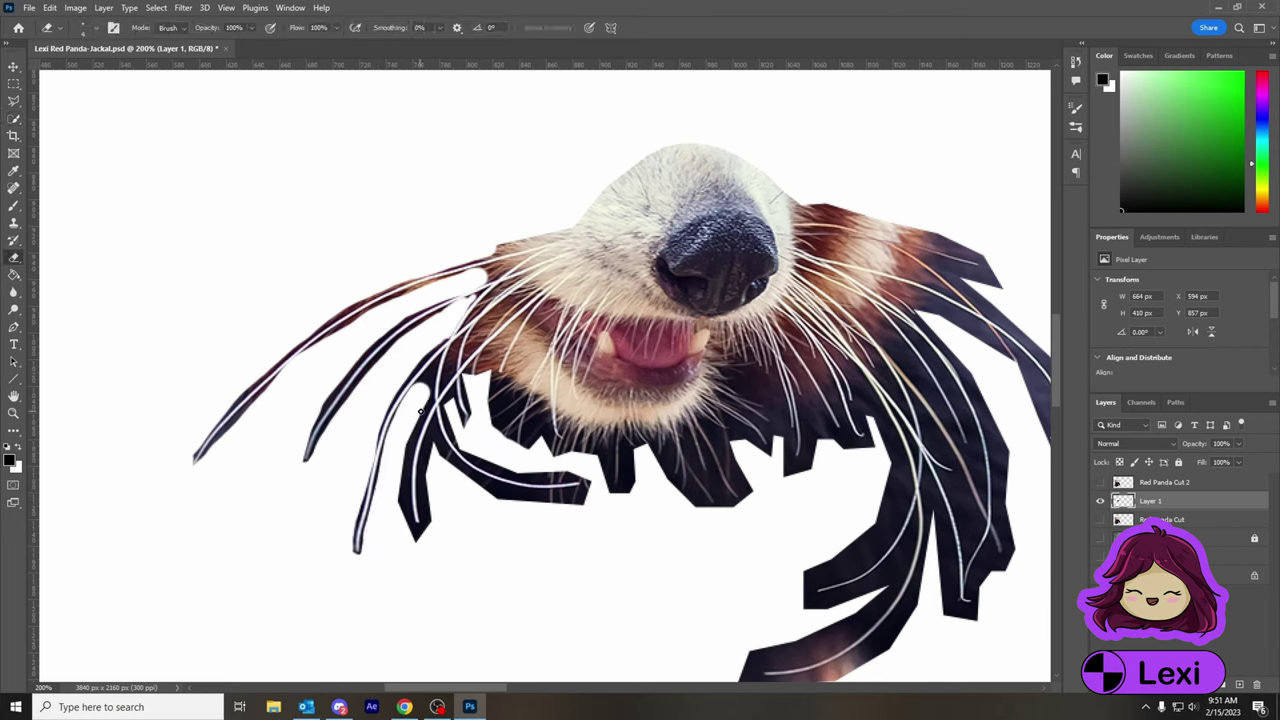
{"action": "mouse_move", "coordinate": [421, 412]}
{"action": "left_mouse_down"}
{"action": "mouse_move", "coordinate": [427, 396]}
{"action": "mouse_move", "coordinate": [410, 505]}
{"action": "mouse_move", "coordinate": [421, 386]}
{"action": "mouse_move", "coordinate": [450, 375]}
{"action": "mouse_move", "coordinate": [442, 388]}
{"action": "left_mouse_up"}
{"action": "mouse_move", "coordinate": [395, 525]}
{"action": "left_mouse_down"}
{"action": "mouse_move", "coordinate": [425, 512]}
{"action": "mouse_move", "coordinate": [435, 425]}
{"action": "mouse_move", "coordinate": [551, 509]}
{"action": "mouse_move", "coordinate": [454, 459]}
{"action": "mouse_move", "coordinate": [581, 503]}
{"action": "mouse_move", "coordinate": [512, 489]}
{"action": "mouse_move", "coordinate": [577, 474]}
{"action": "mouse_move", "coordinate": [466, 457]}
{"action": "mouse_move", "coordinate": [564, 483]}
{"action": "mouse_move", "coordinate": [446, 422]}
{"action": "mouse_move", "coordinate": [469, 424]}
{"action": "mouse_move", "coordinate": [465, 379]}
{"action": "mouse_move", "coordinate": [522, 444]}
{"action": "mouse_move", "coordinate": [501, 396]}
{"action": "mouse_move", "coordinate": [540, 429]}
{"action": "mouse_move", "coordinate": [586, 431]}
{"action": "mouse_move", "coordinate": [500, 374]}
{"action": "mouse_move", "coordinate": [573, 445]}
{"action": "mouse_move", "coordinate": [626, 462]}
{"action": "mouse_move", "coordinate": [660, 450]}
{"action": "left_mouse_up"}
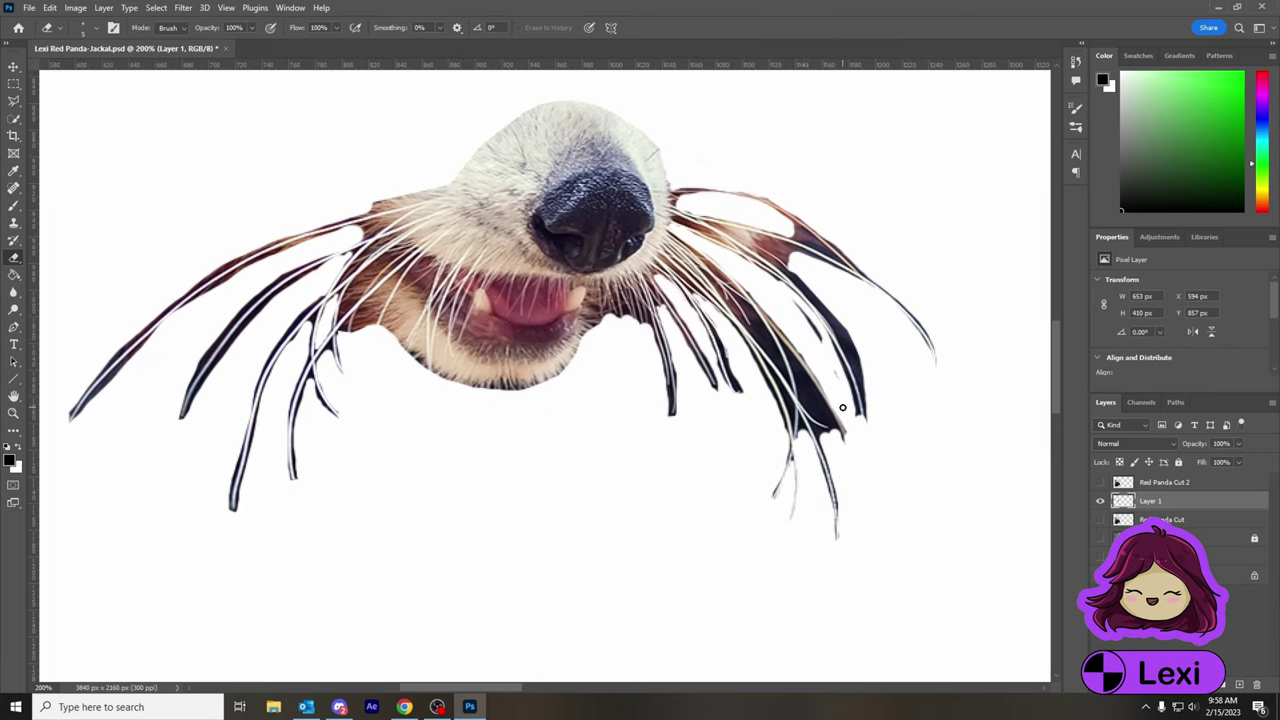
Erase the dark fur among the right whiskers and trim whisker tips with a smaller eraser
{"action": "mouse_move", "coordinate": [842, 407]}
{"action": "left_mouse_down"}
{"action": "mouse_move", "coordinate": [746, 234]}
{"action": "mouse_move", "coordinate": [724, 229]}
{"action": "mouse_move", "coordinate": [835, 268]}
{"action": "mouse_move", "coordinate": [808, 232]}
{"action": "mouse_move", "coordinate": [875, 358]}
{"action": "mouse_move", "coordinate": [777, 256]}
{"action": "mouse_move", "coordinate": [854, 354]}
{"action": "mouse_move", "coordinate": [805, 410]}
{"action": "mouse_move", "coordinate": [792, 358]}
{"action": "mouse_move", "coordinate": [803, 402]}
{"action": "mouse_move", "coordinate": [825, 410]}
{"action": "mouse_move", "coordinate": [837, 349]}
{"action": "mouse_move", "coordinate": [850, 357]}
{"action": "mouse_move", "coordinate": [773, 372]}
{"action": "mouse_move", "coordinate": [761, 339]}
{"action": "mouse_move", "coordinate": [790, 383]}
{"action": "mouse_move", "coordinate": [780, 350]}
{"action": "left_mouse_up"}
{"action": "left_click_drag", "start_coordinate": [680, 228], "coordinate": [818, 431]}
{"action": "mouse_move", "coordinate": [722, 352]}
{"action": "left_mouse_down"}
{"action": "mouse_move", "coordinate": [728, 372]}
{"action": "mouse_move", "coordinate": [760, 360]}
{"action": "mouse_move", "coordinate": [775, 410]}
{"action": "mouse_move", "coordinate": [766, 362]}
{"action": "mouse_move", "coordinate": [788, 428]}
{"action": "mouse_move", "coordinate": [768, 362]}
{"action": "mouse_move", "coordinate": [774, 499]}
{"action": "left_mouse_up"}
{"action": "left_click_drag", "start_coordinate": [803, 412], "coordinate": [858, 396]}
{"action": "left_click_drag", "start_coordinate": [233, 511], "coordinate": [240, 472]}
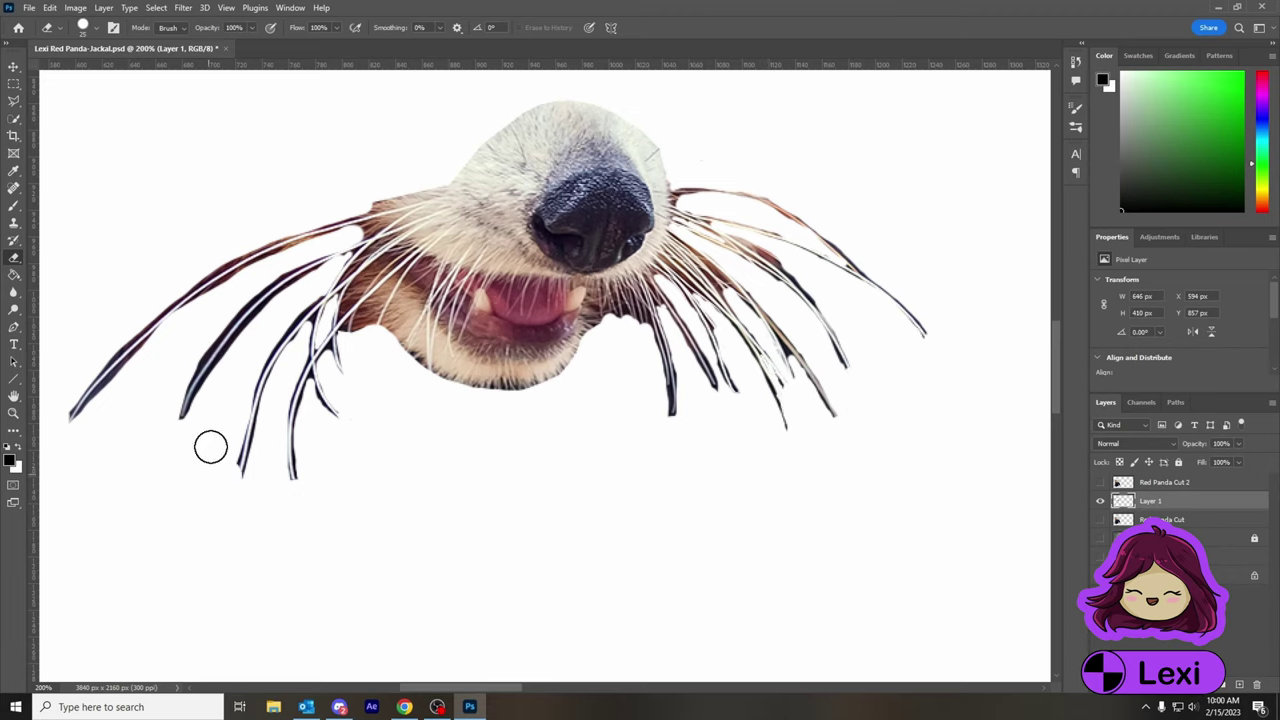
{"action": "key", "text": "bracketleft"}
{"action": "key", "text": "bracketleft"}
{"action": "key", "text": "bracketleft"}
{"action": "left_click_drag", "start_coordinate": [292, 254], "coordinate": [345, 240]}
{"action": "left_click_drag", "start_coordinate": [243, 252], "coordinate": [193, 288]}
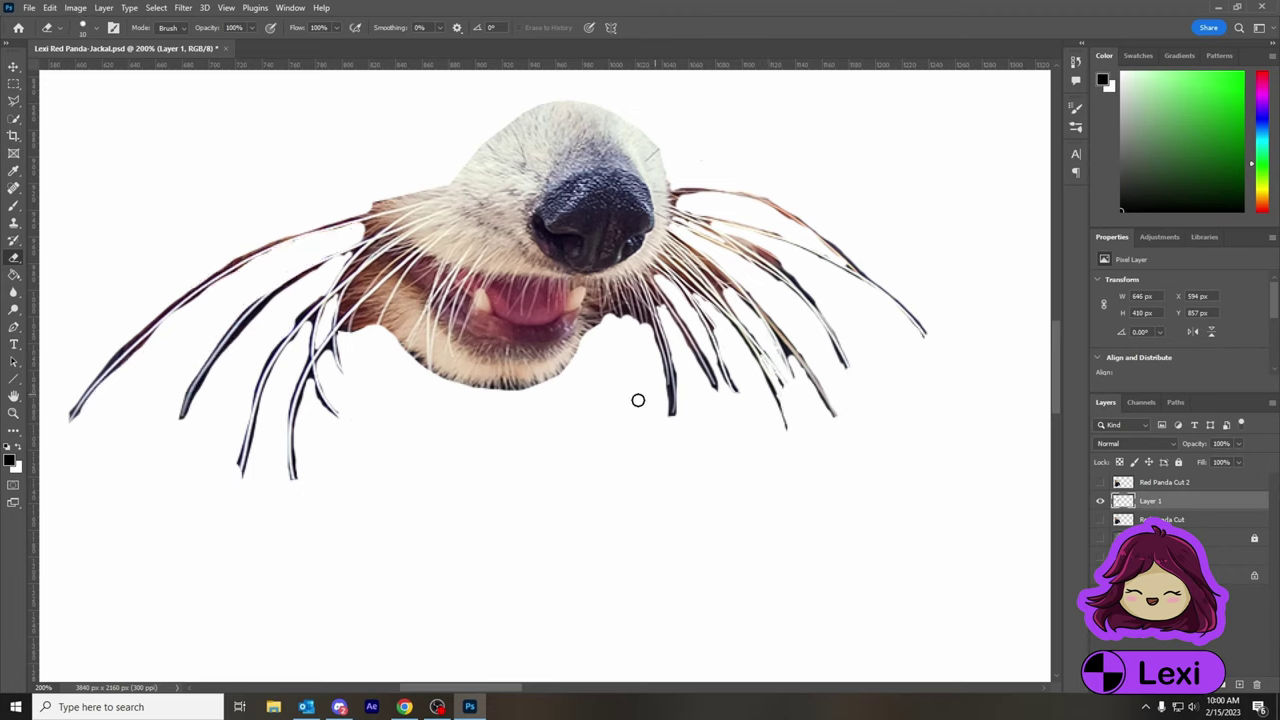
{"action": "left_click_drag", "start_coordinate": [676, 180], "coordinate": [870, 272]}
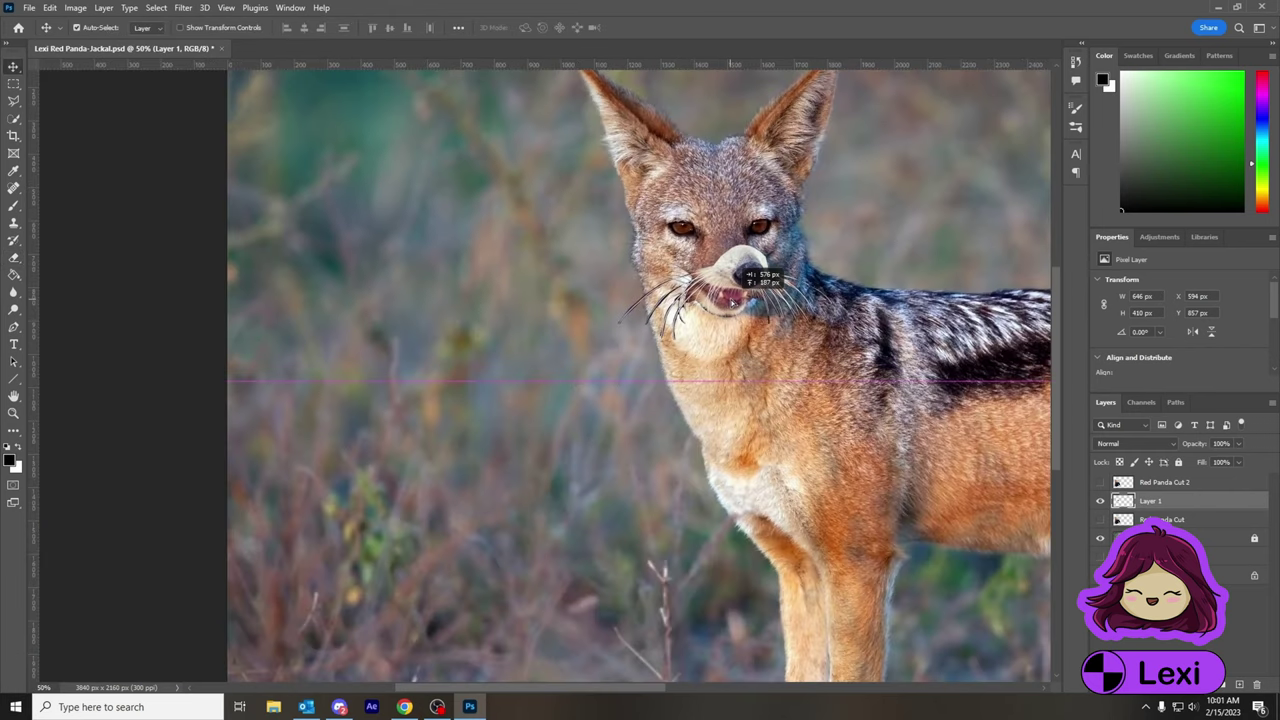
Flip and fit the red panda nose over the jackal's muzzle, previewing blend modes like Overlay
{"action": "mouse_move", "coordinate": [735, 280]}
{"action": "left_mouse_down"}
{"action": "mouse_move", "coordinate": [714, 263]}
{"action": "mouse_move", "coordinate": [614, 266]}
{"action": "mouse_move", "coordinate": [729, 274]}
{"action": "mouse_move", "coordinate": [732, 318]}
{"action": "mouse_move", "coordinate": [712, 280]}
{"action": "mouse_move", "coordinate": [725, 262]}
{"action": "mouse_move", "coordinate": [720, 275]}
{"action": "left_mouse_up"}
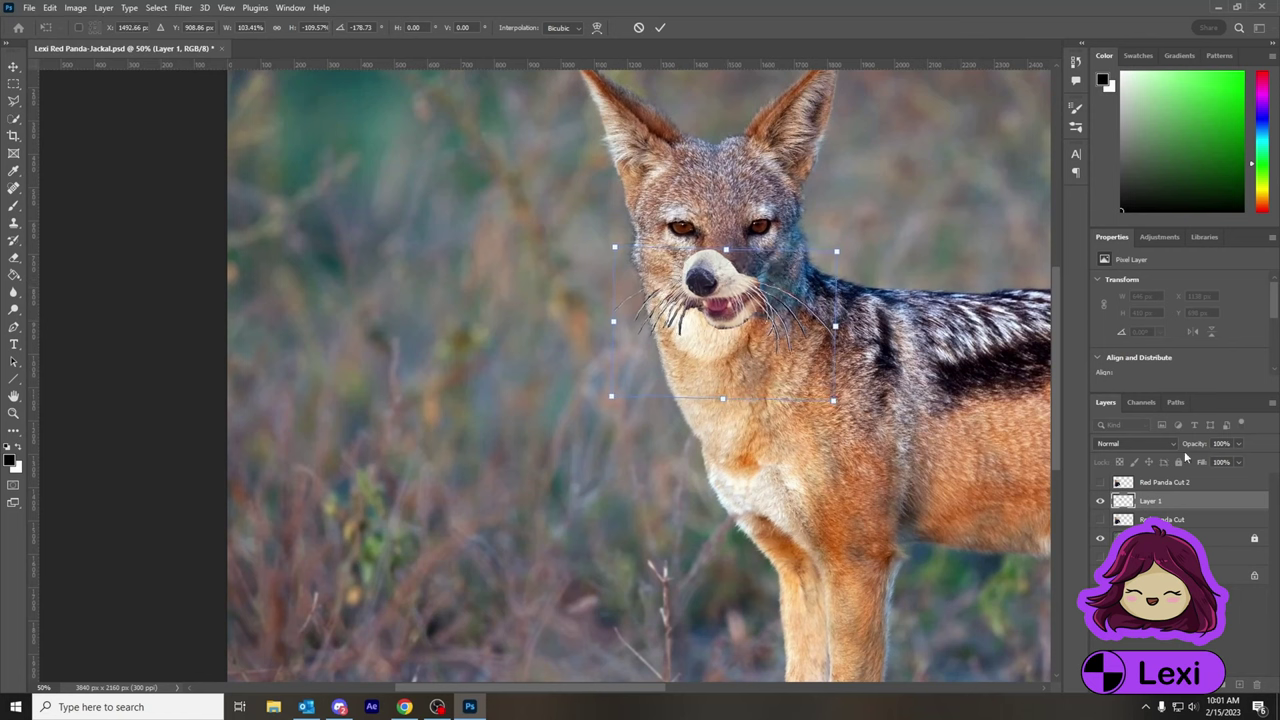
{"action": "left_click", "coordinate": [1135, 443]}
{"action": "left_click", "coordinate": [1108, 522]}
{"action": "left_click", "coordinate": [1135, 443]}
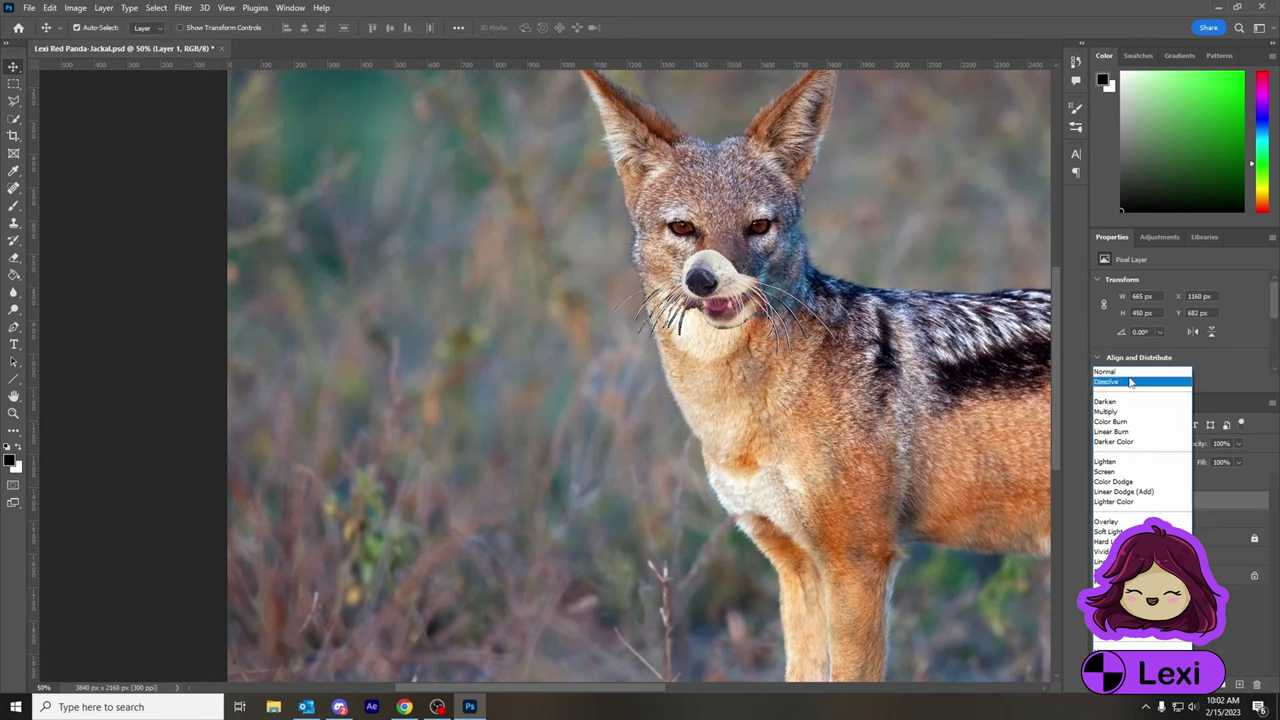
{"action": "key", "text": "Escape"}
Add a Brightness/Contrast adjustment layer below Red Panda Cut and adjust its brightness
{"action": "left_click", "coordinate": [1204, 684]}
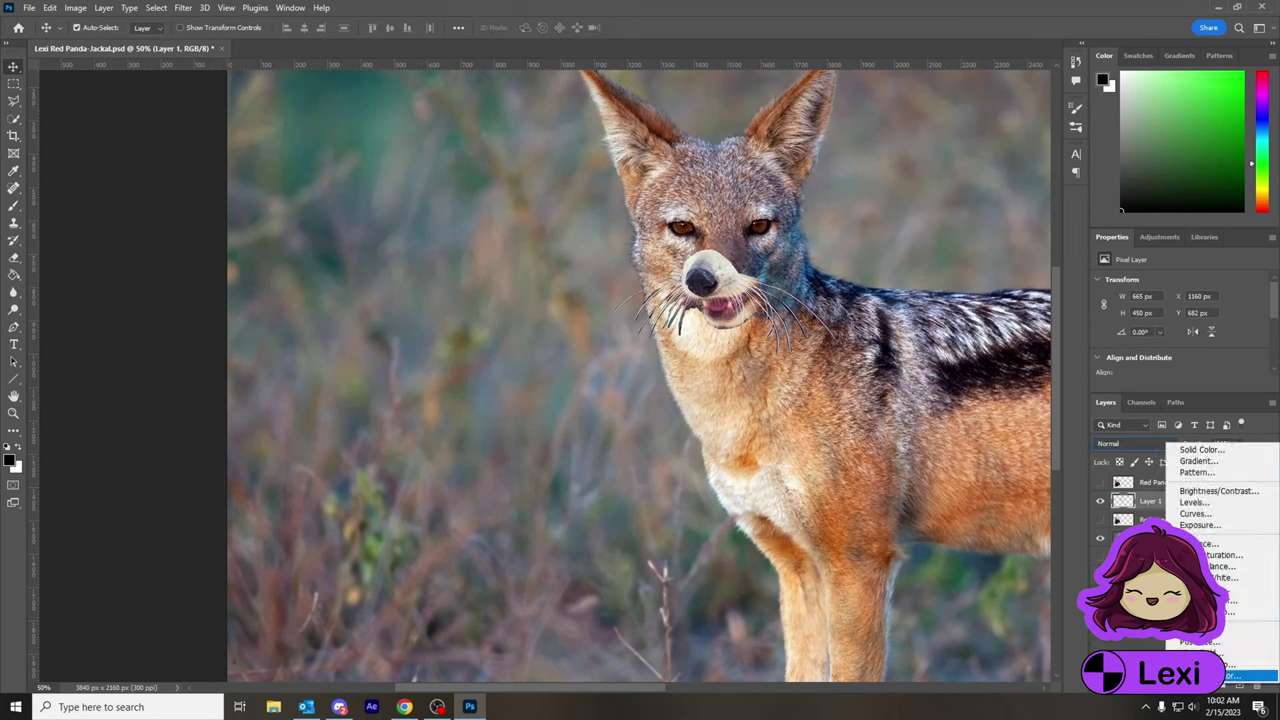
{"action": "left_click", "coordinate": [1212, 488]}
{"action": "left_click", "coordinate": [1155, 537]}
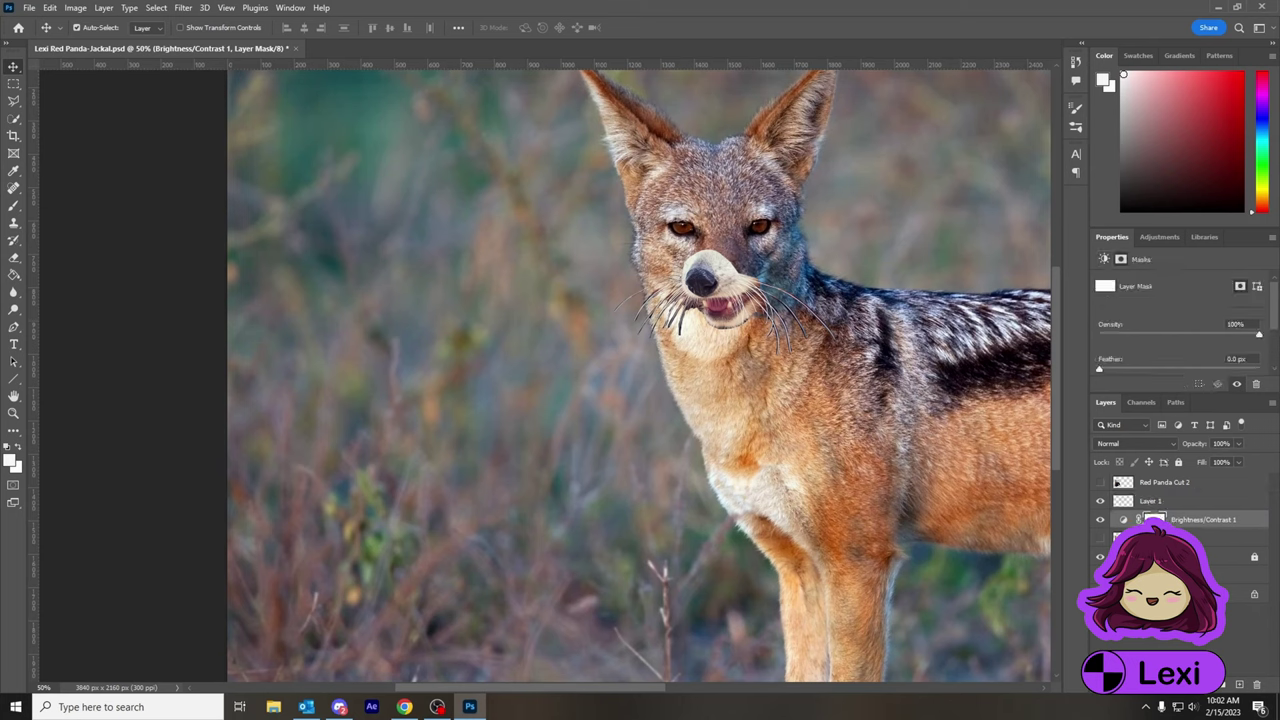
{"action": "left_click_drag", "start_coordinate": [1170, 500], "coordinate": [1170, 530]}
{"action": "mouse_move", "coordinate": [1178, 318]}
{"action": "left_mouse_down"}
{"action": "mouse_move", "coordinate": [1164, 325]}
{"action": "mouse_move", "coordinate": [1176, 320]}
{"action": "left_mouse_up"}
Browse the nose layer's options and the Filter menu without applying anything
{"action": "left_click", "coordinate": [1150, 500]}
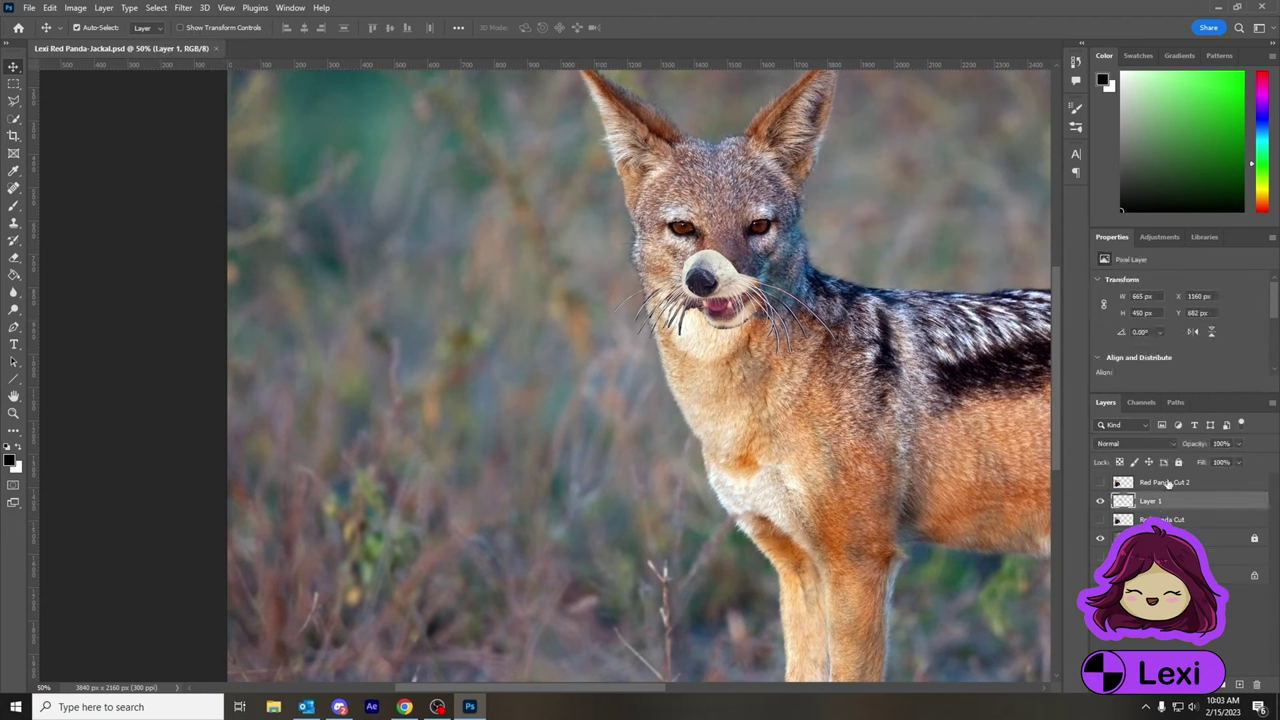
{"action": "right_click", "coordinate": [1166, 487]}
{"action": "left_click", "coordinate": [183, 8]}
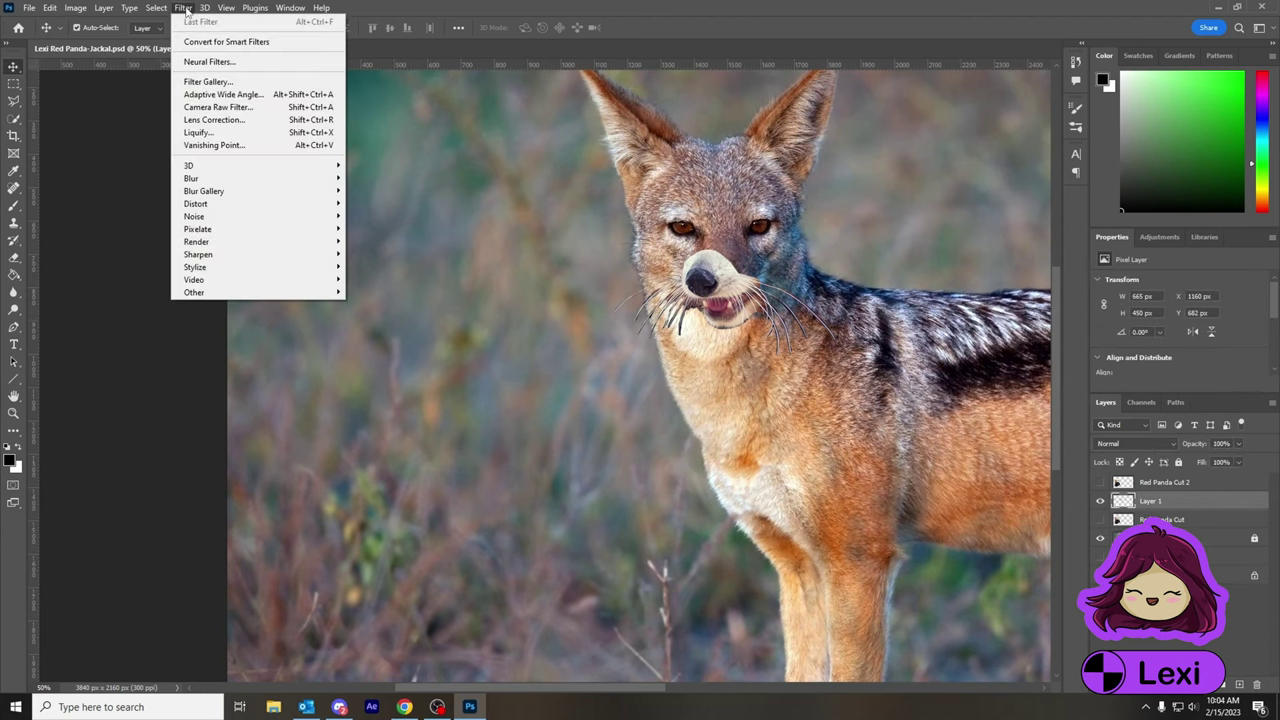
{"action": "mouse_move", "coordinate": [82, 8]}
{"action": "left_click", "coordinate": [390, 194]}
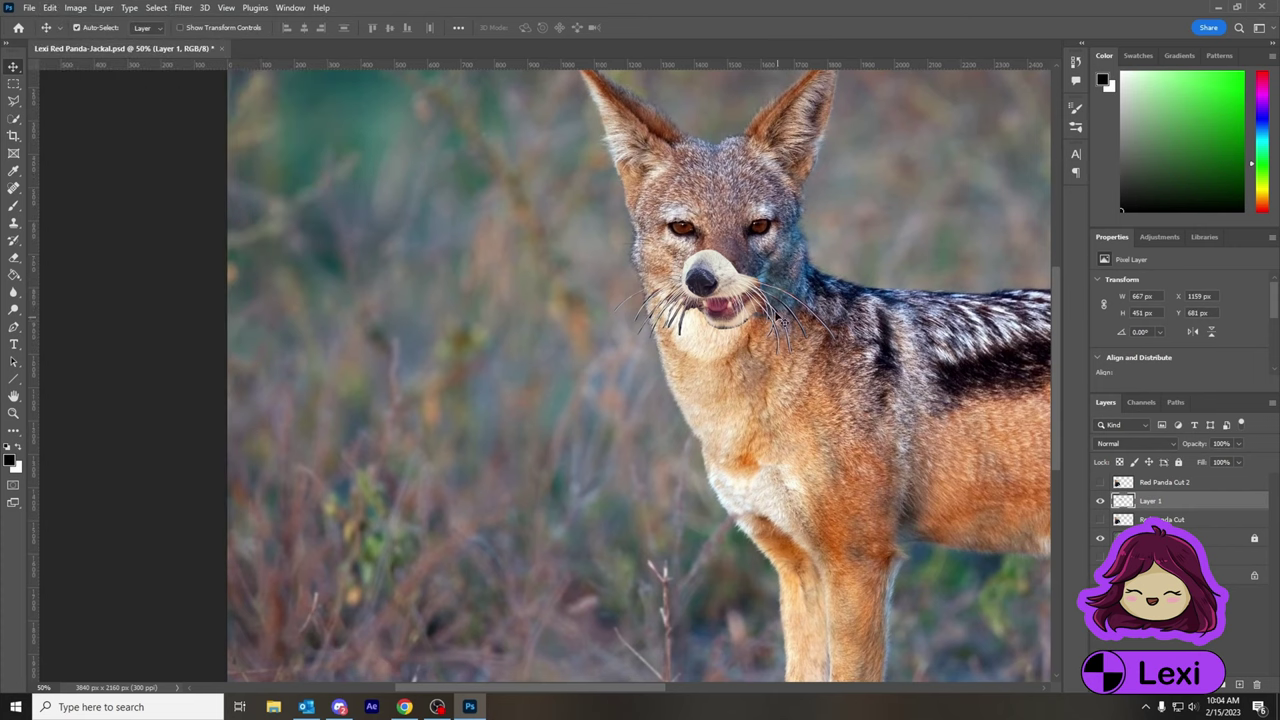
Set brightness -15 and contrast -10, keep the adjustment below Red Panda Cut, and show that layer
{"action": "right_click", "coordinate": [1140, 500]}
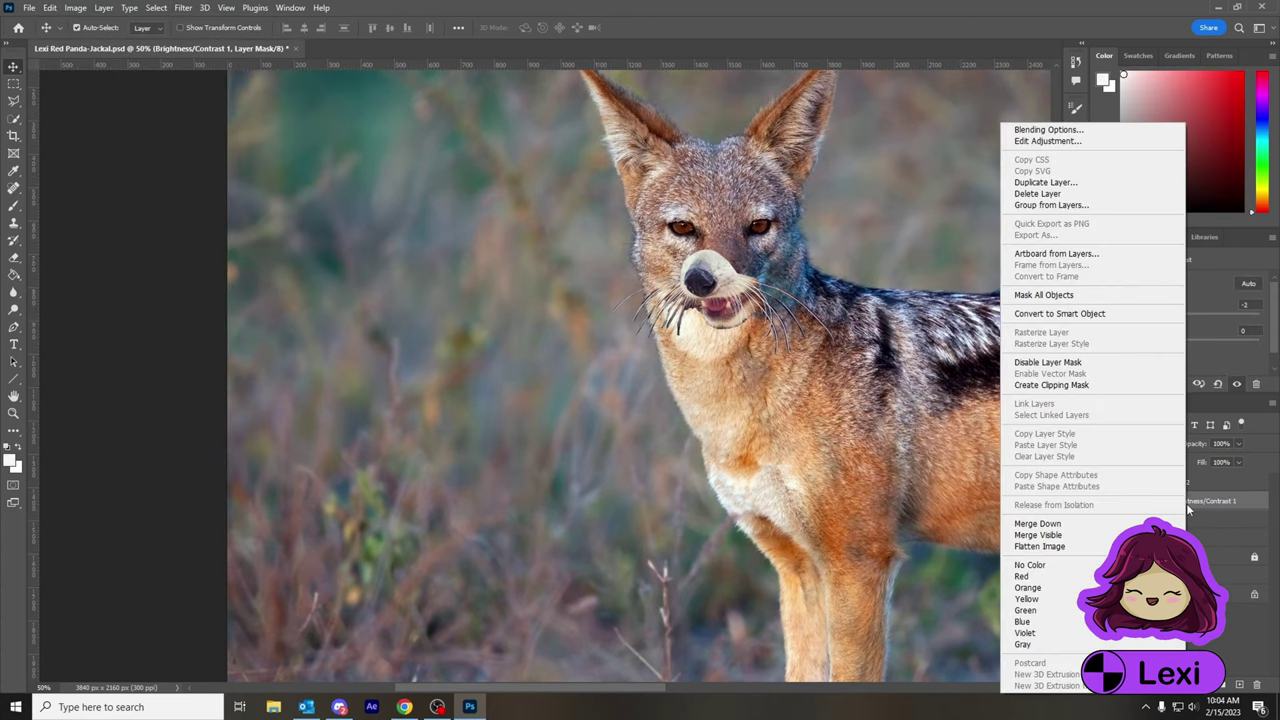
{"action": "left_click", "coordinate": [1140, 500]}
{"action": "left_click", "coordinate": [1150, 502]}
{"action": "left_click_drag", "start_coordinate": [1179, 344], "coordinate": [1164, 346]}
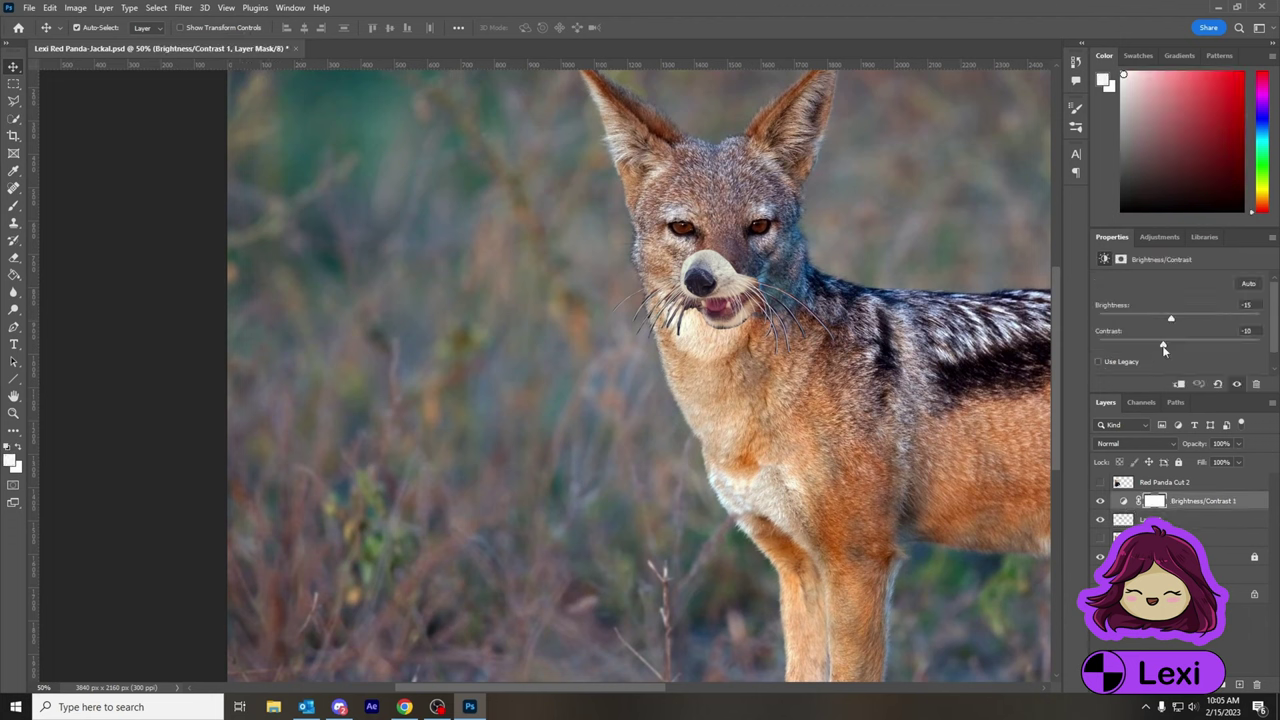
{"action": "left_click_drag", "start_coordinate": [1173, 505], "coordinate": [1175, 540]}
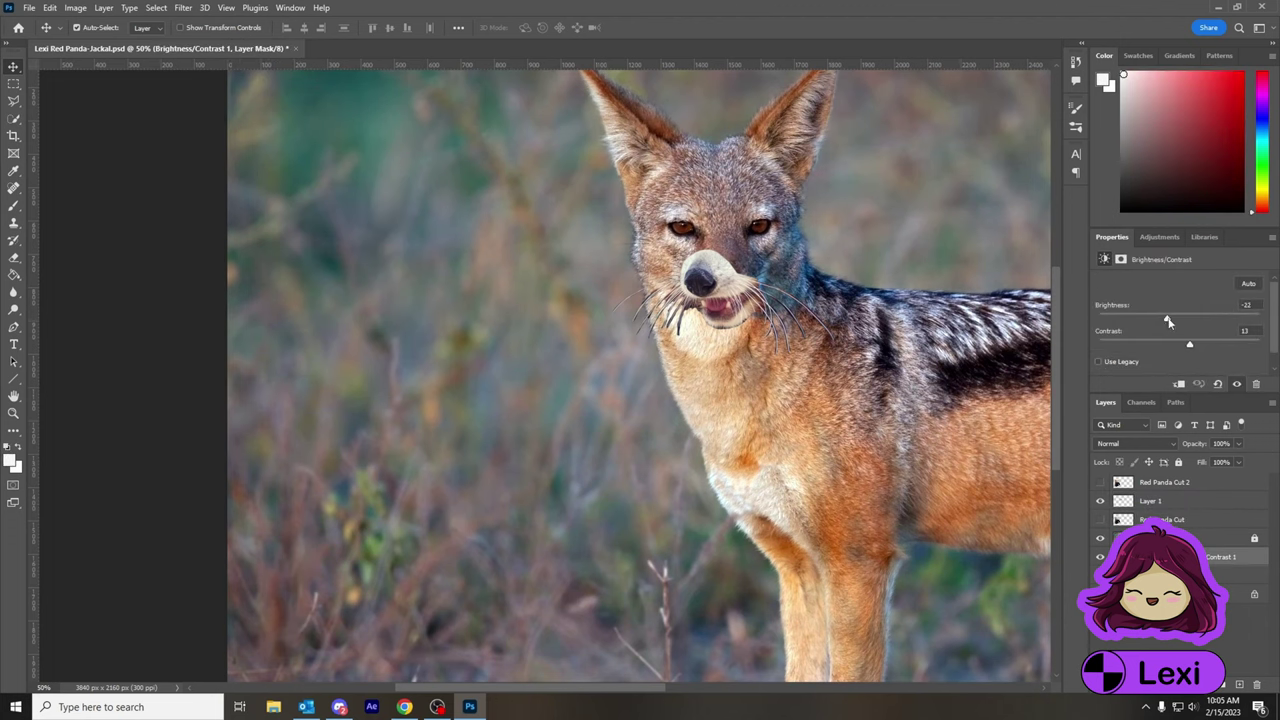
{"action": "left_click", "coordinate": [1150, 500]}
{"action": "left_click", "coordinate": [1100, 519]}
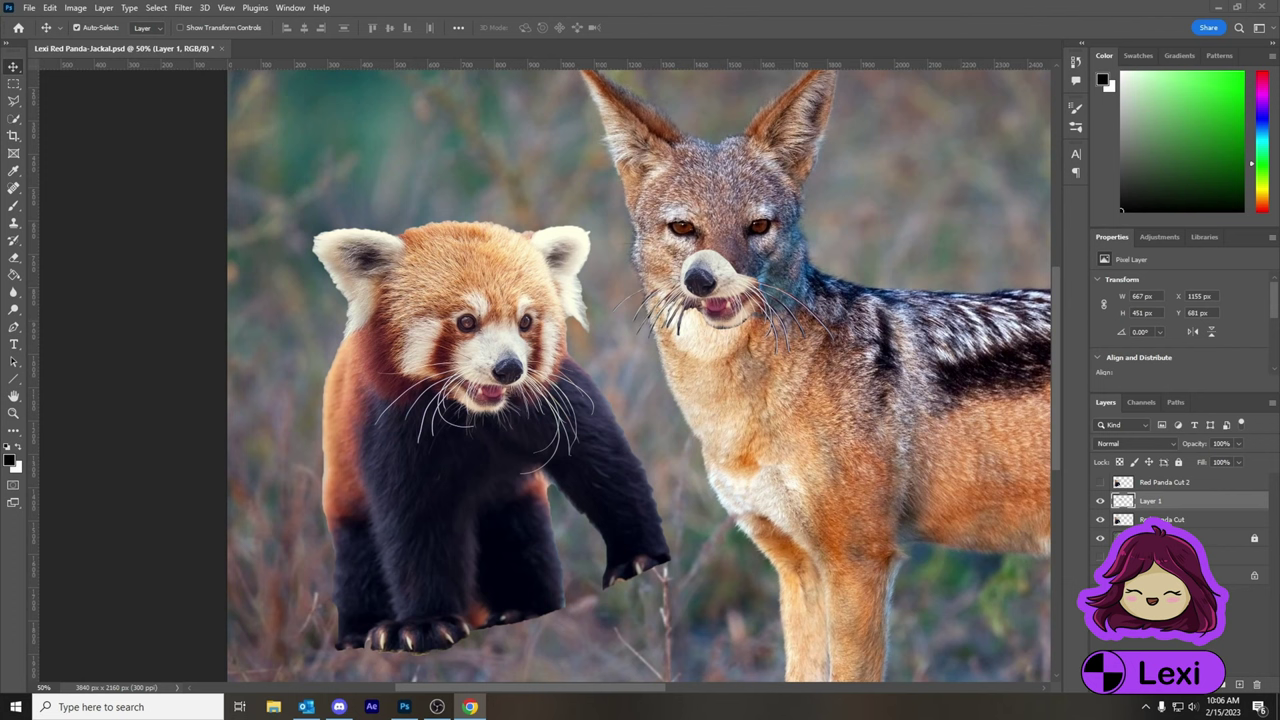
Try brightness 1 and contrast -26 on Brightness/Contrast 1, then delete that adjustment layer
{"action": "right_click", "coordinate": [1186, 521]}
{"action": "left_click", "coordinate": [1186, 521]}
{"action": "right_click", "coordinate": [1187, 522]}
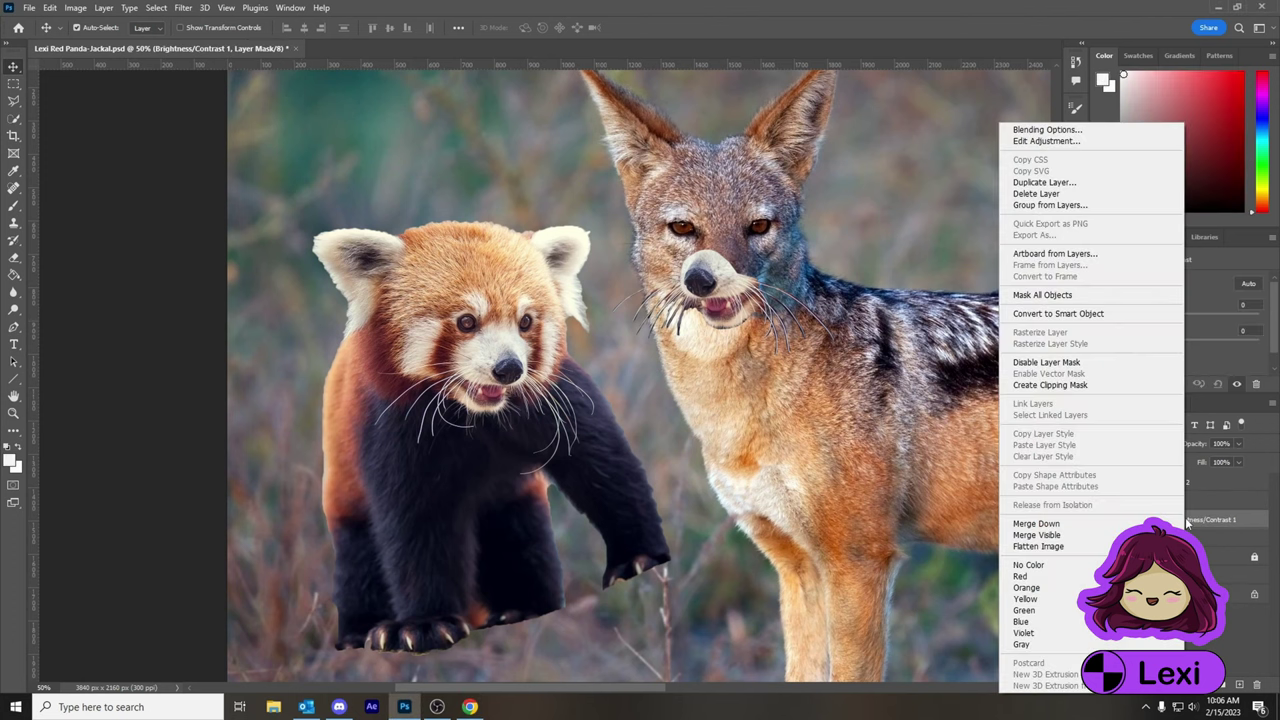
{"action": "left_click", "coordinate": [1231, 656]}
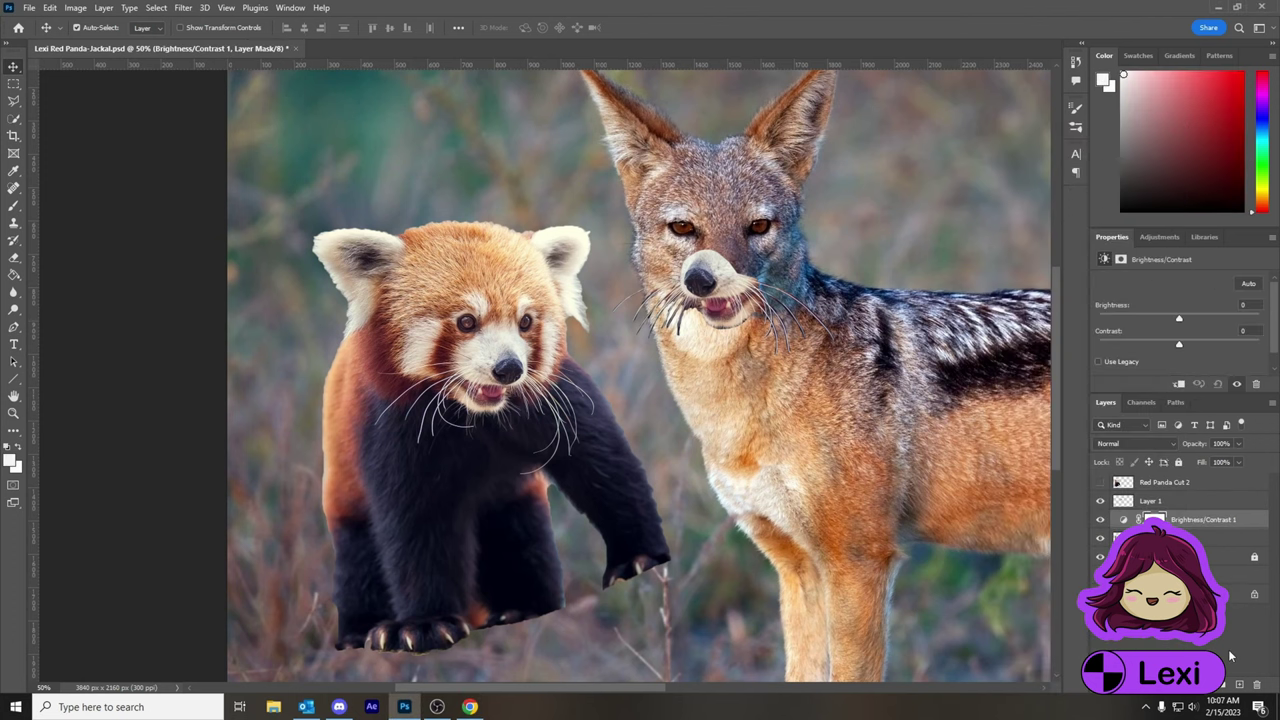
{"action": "left_click", "coordinate": [1100, 539]}
{"action": "left_click", "coordinate": [1181, 320]}
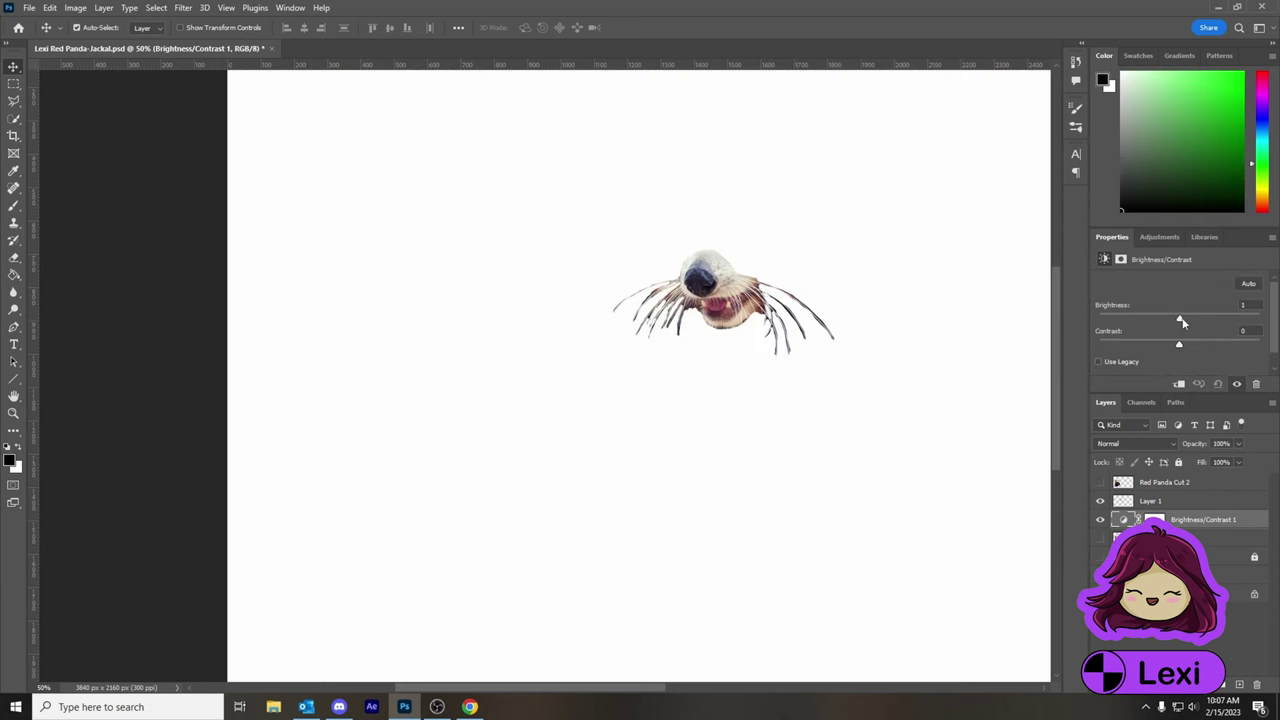
{"action": "left_click_drag", "start_coordinate": [1178, 344], "coordinate": [1137, 344]}
{"action": "left_click", "coordinate": [1100, 558]}
{"action": "key", "text": "Delete"}
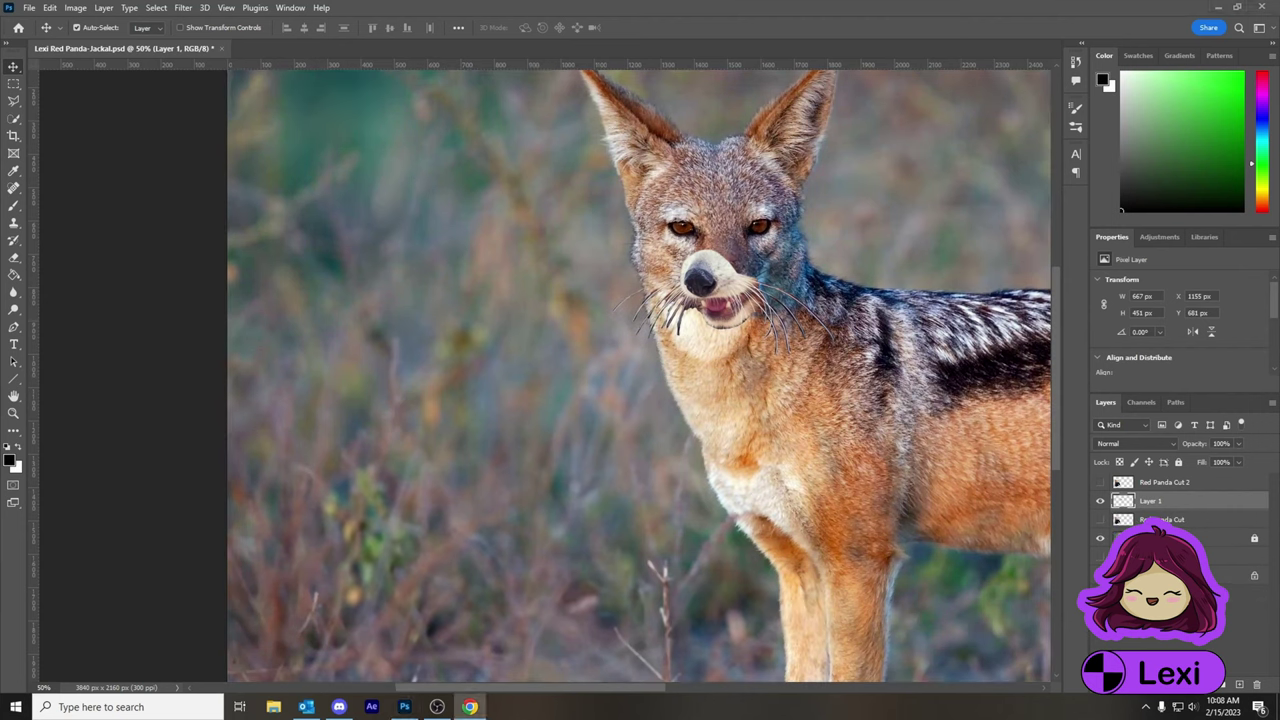
Group the nose layer and name the group 'Red Panda'
{"action": "key", "text": "ctrl+g"}
{"action": "left_click", "coordinate": [1148, 500]}
{"action": "type", "text": "Red Panda"}
{"action": "key", "text": "Return"}
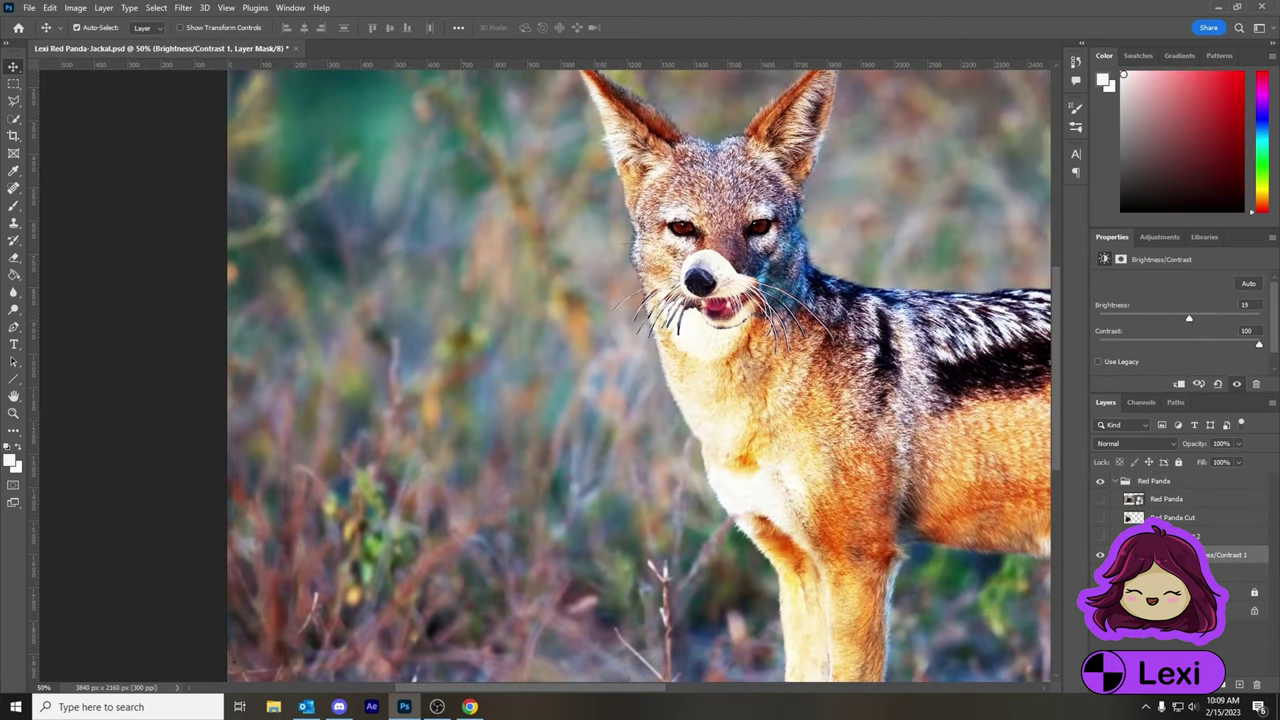
Create a red-labelled group from the nose layer, then select the Brightness/Contrast 1 adjustment
{"action": "right_click", "coordinate": [1160, 536]}
{"action": "left_click", "coordinate": [1020, 205]}
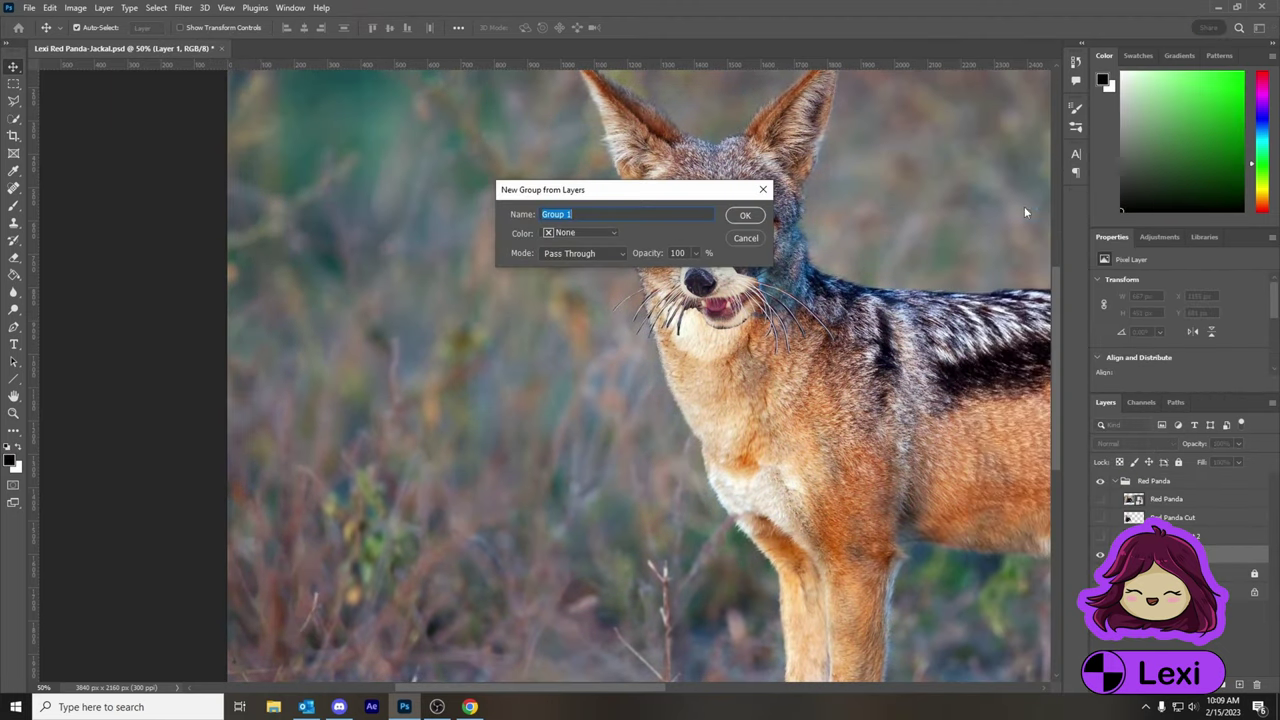
{"action": "left_click", "coordinate": [590, 251]}
{"action": "key", "text": "Return"}
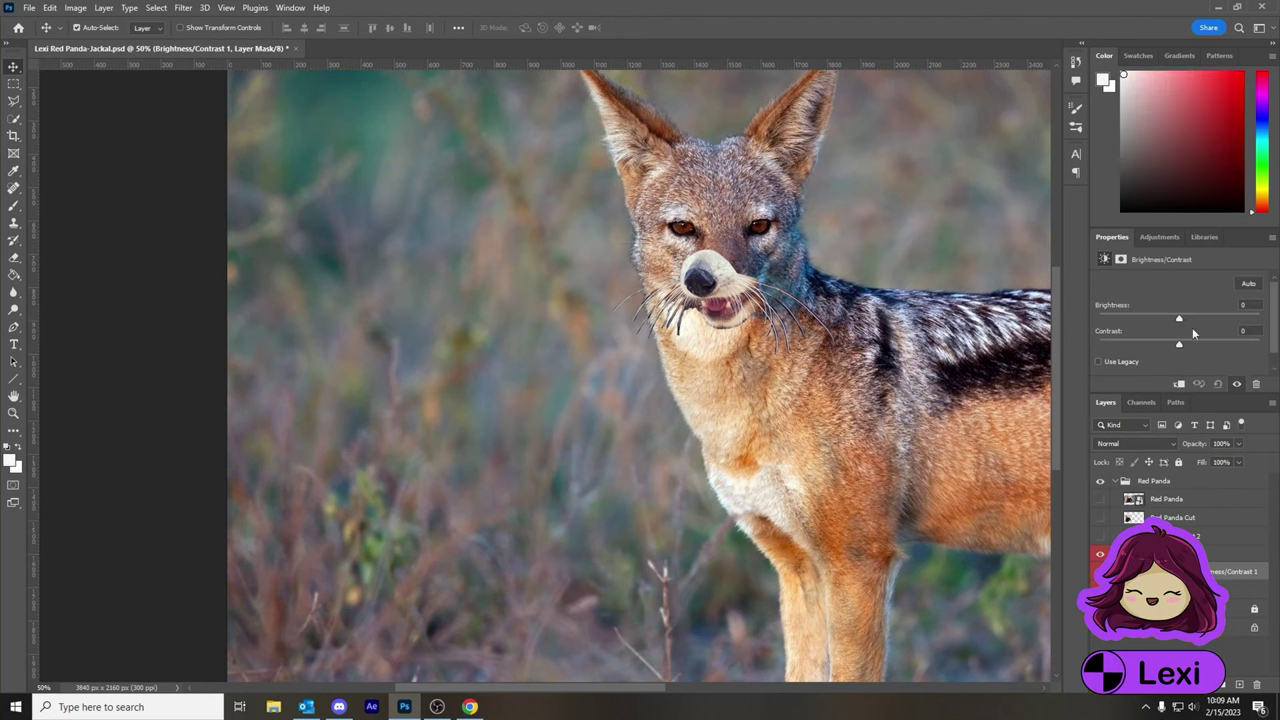
{"action": "left_click", "coordinate": [1160, 481]}
{"action": "left_click", "coordinate": [1200, 571]}
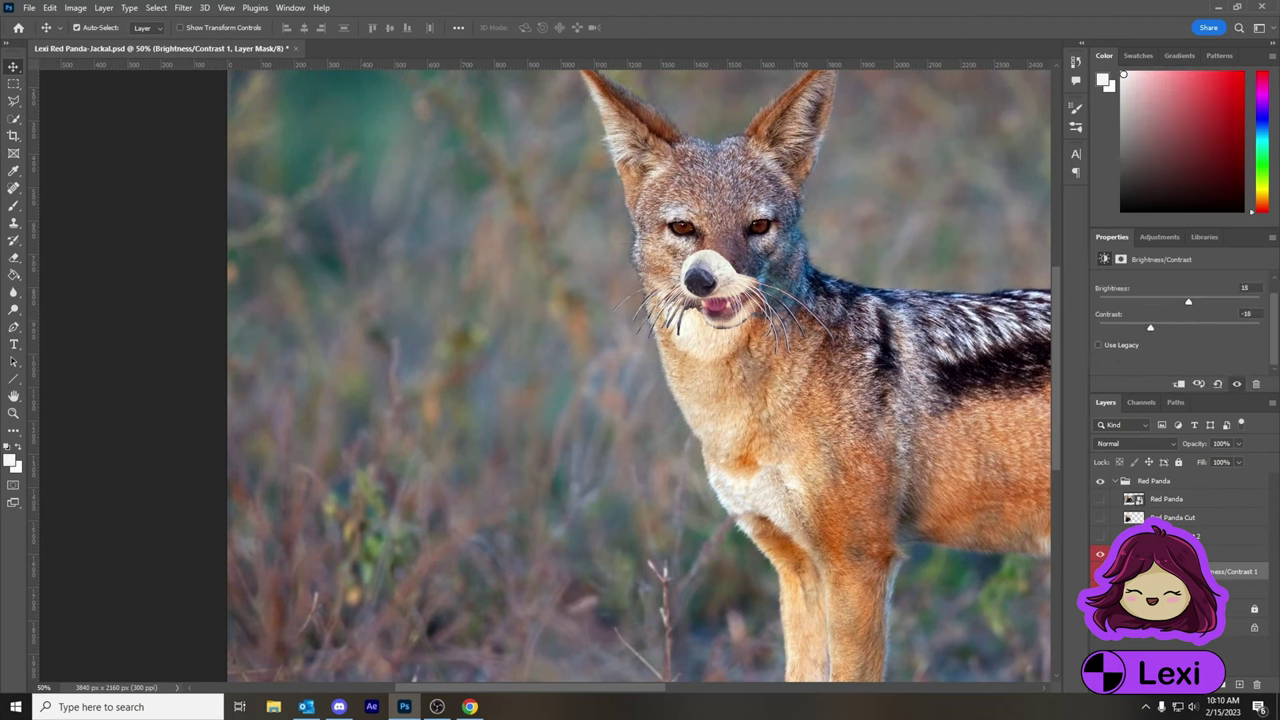
{"action": "key", "text": "s"}
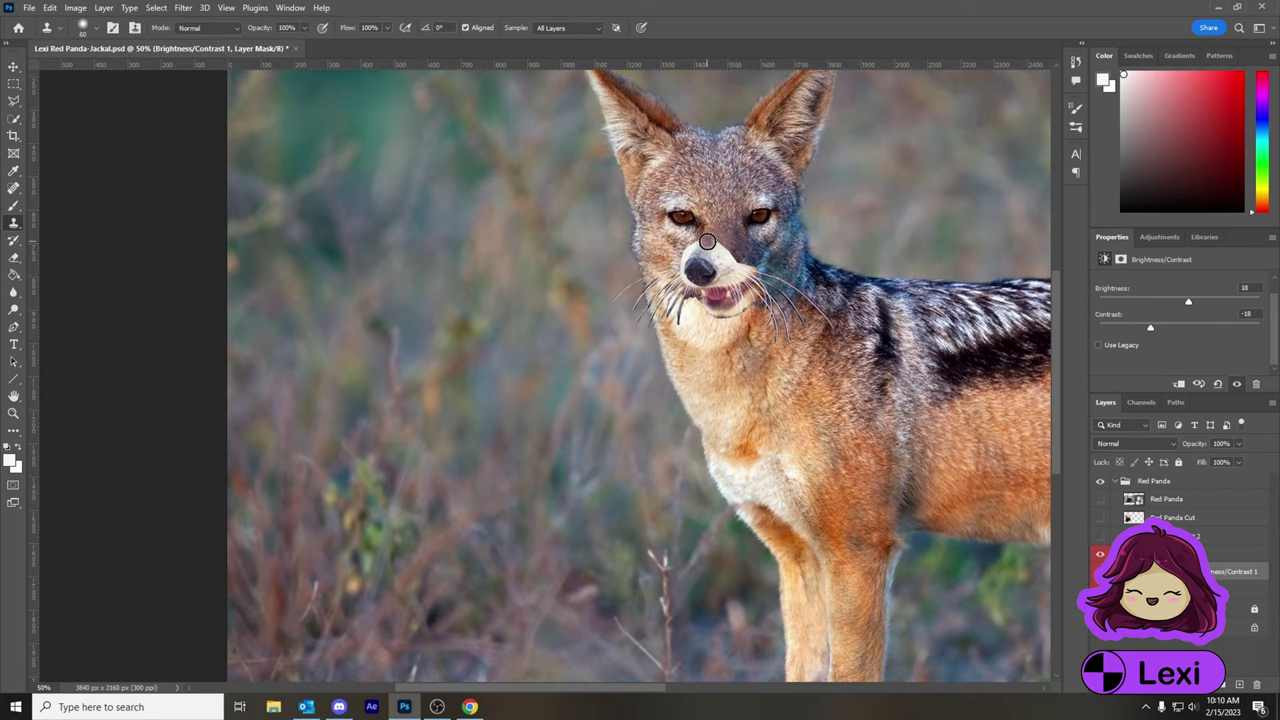
Reselect the nose layer and smudge the pasted whiskers' and mouth's edges into the jackal's muzzle
{"action": "key", "text": "alt+bracketleft"}
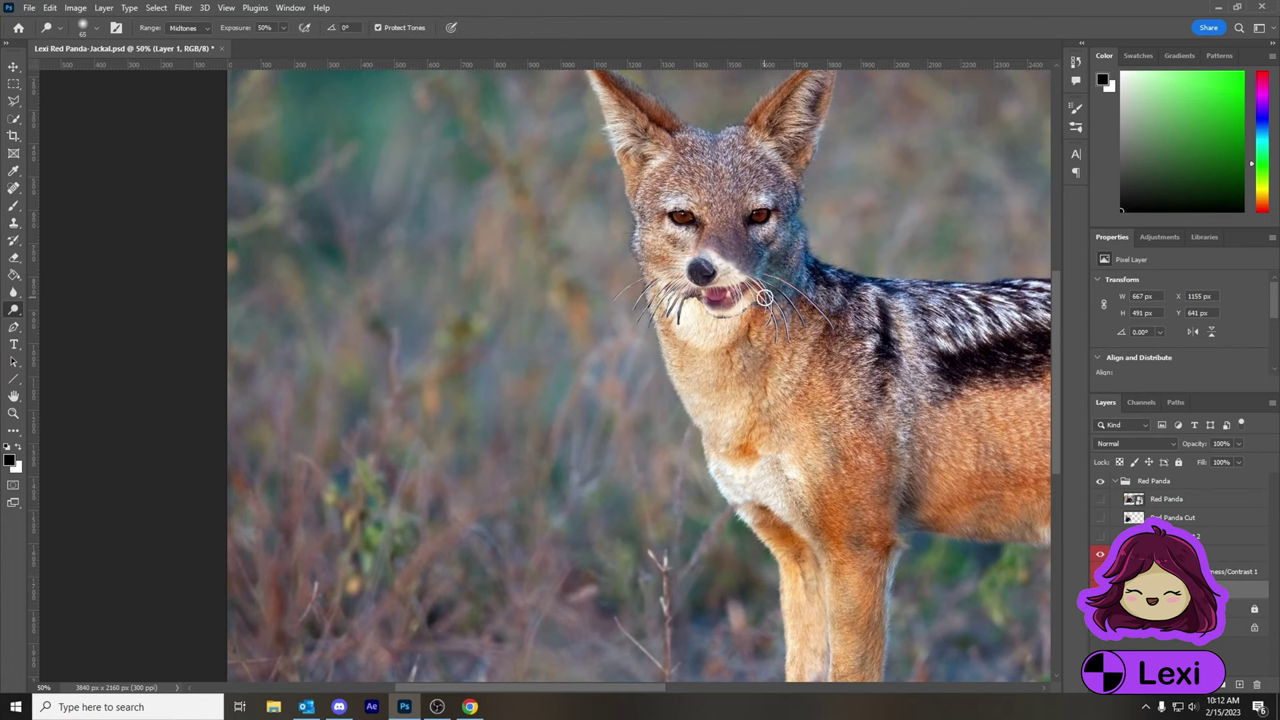
{"action": "key", "text": "alt+bracketright"}
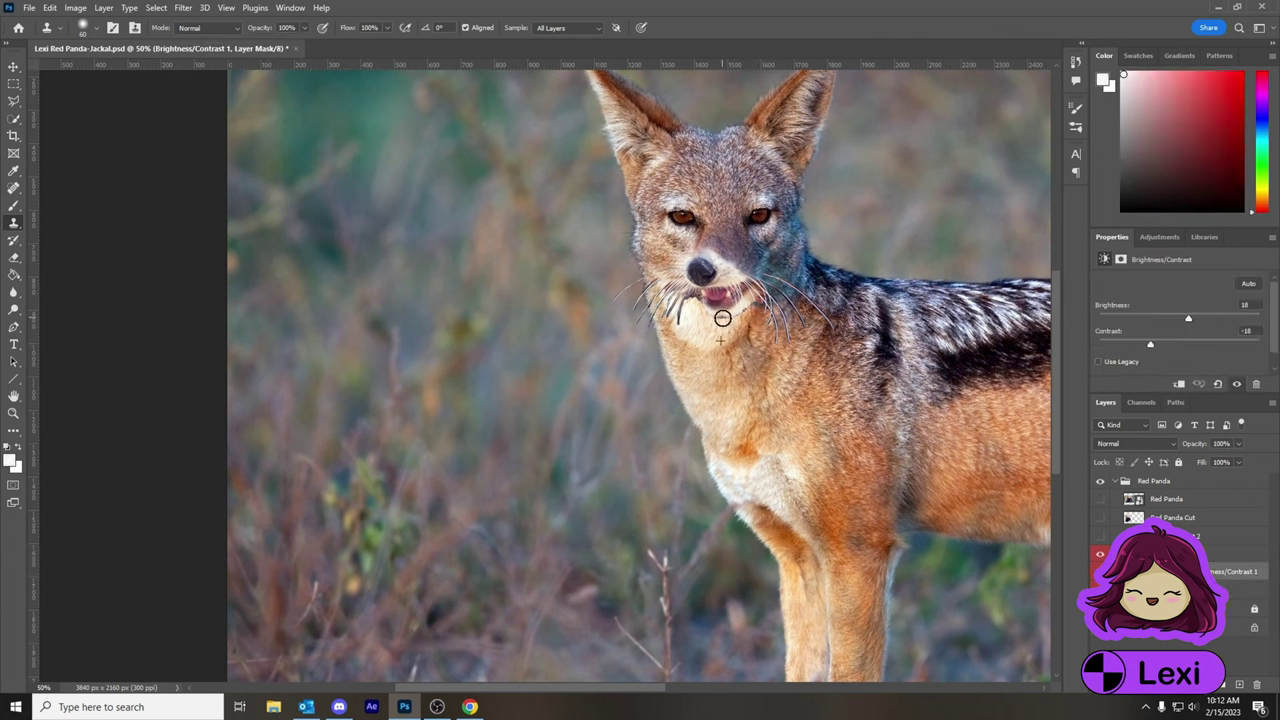
{"action": "key", "text": "alt+bracketleft"}
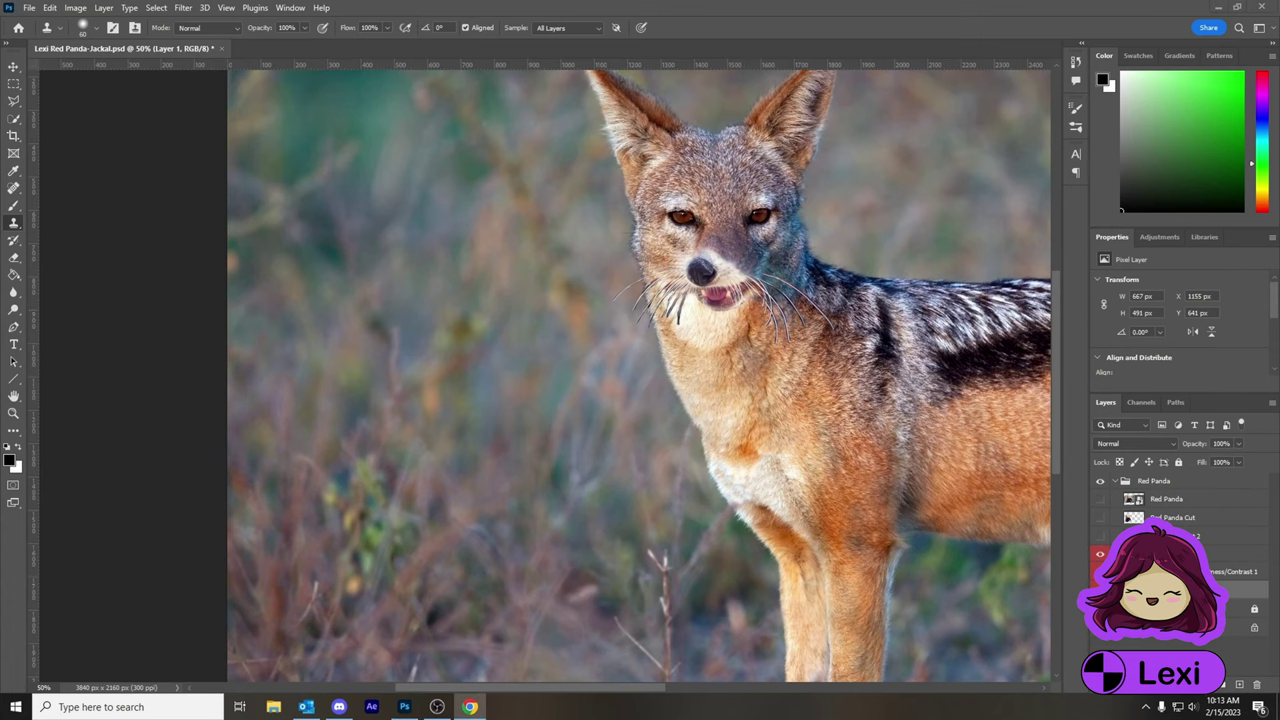
{"action": "mouse_move", "coordinate": [14, 292]}
{"action": "left_mouse_down"}
{"action": "mouse_move", "coordinate": [60, 320]}
{"action": "mouse_move", "coordinate": [70, 206]}
{"action": "left_mouse_up"}
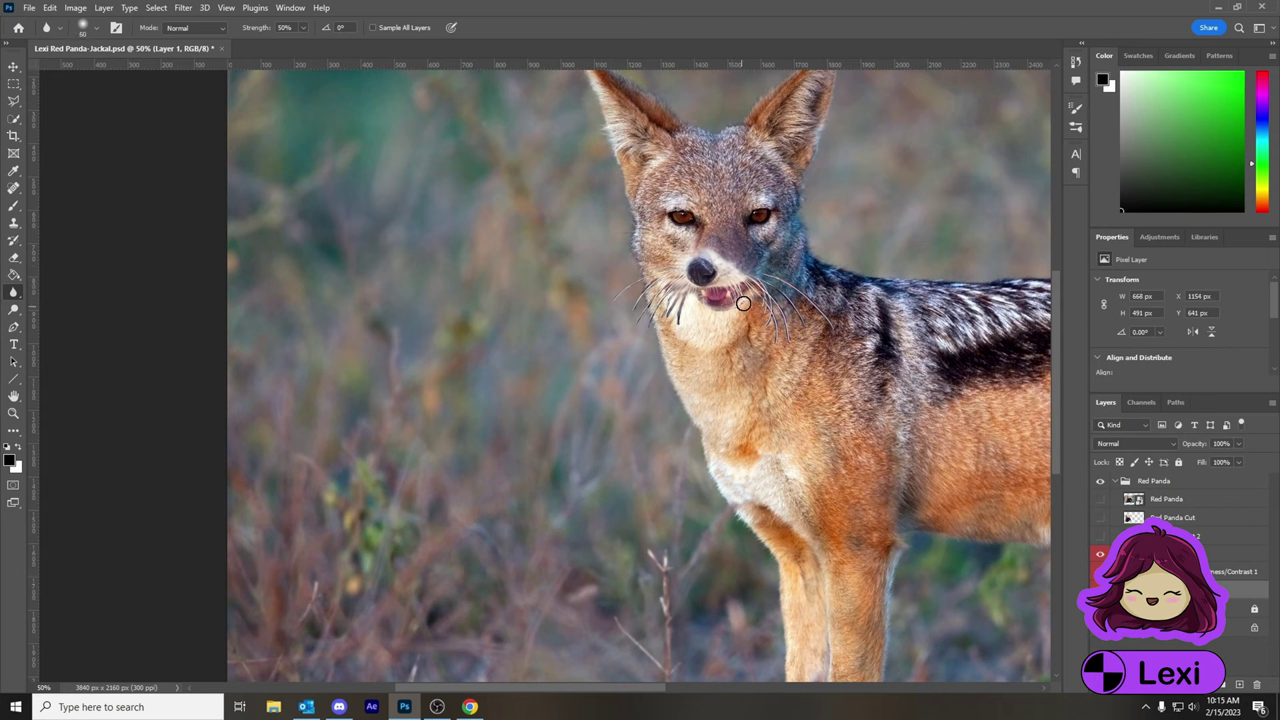
{"action": "key", "text": "s"}
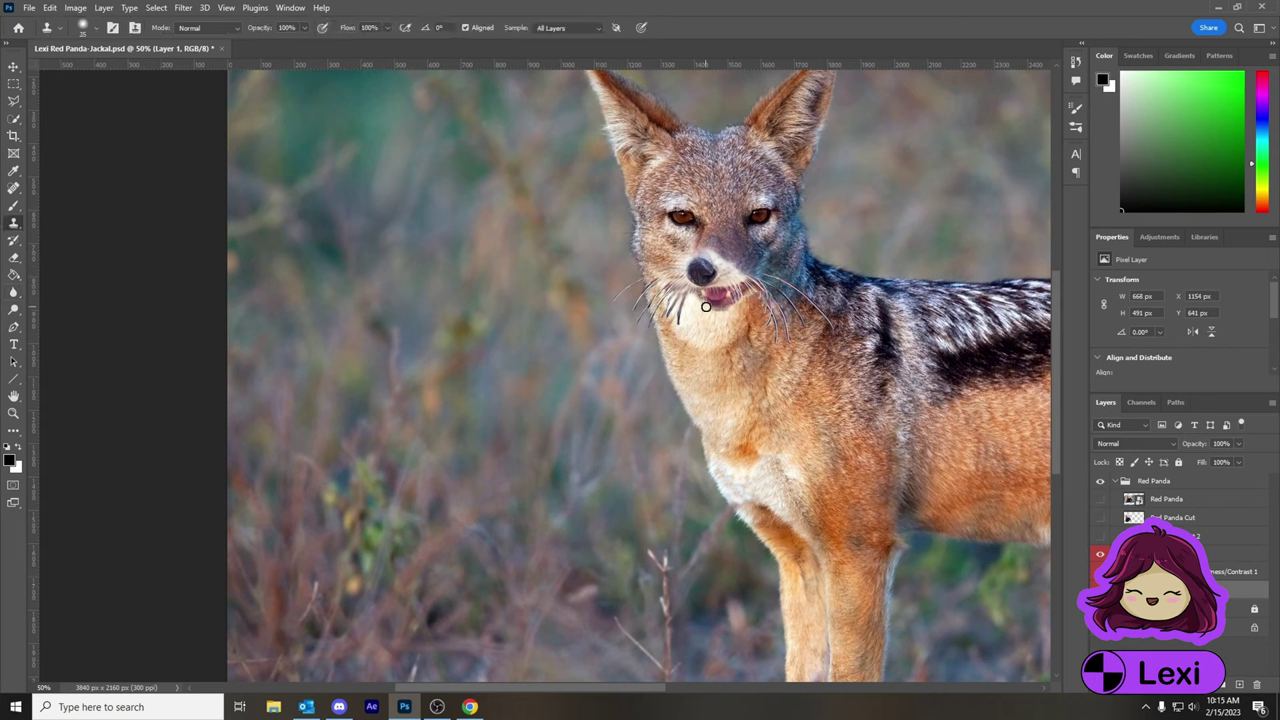
Lasso a fur patch from the red panda, copy it to a new layer, and move it onto the jackal's shoulder
{"action": "left_click", "coordinate": [1170, 517]}
{"action": "left_click", "coordinate": [1100, 517]}
{"action": "key", "text": "ctrl+minus"}
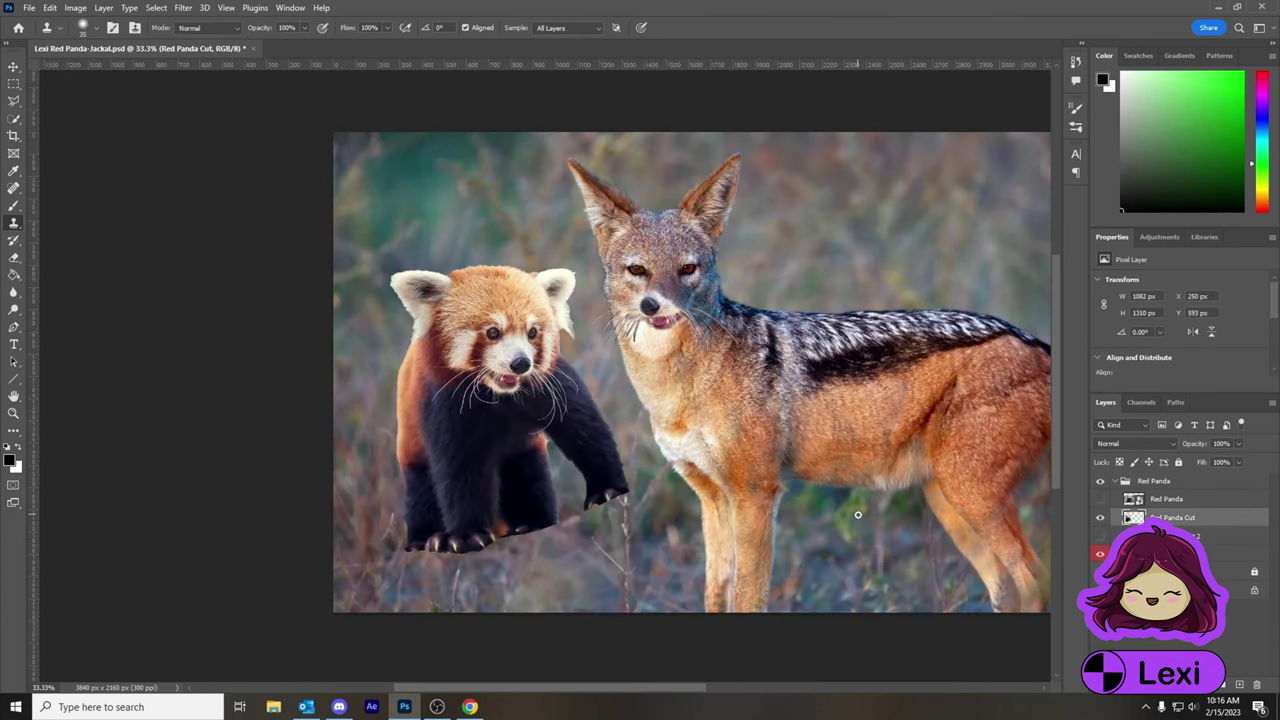
{"action": "key", "text": "w"}
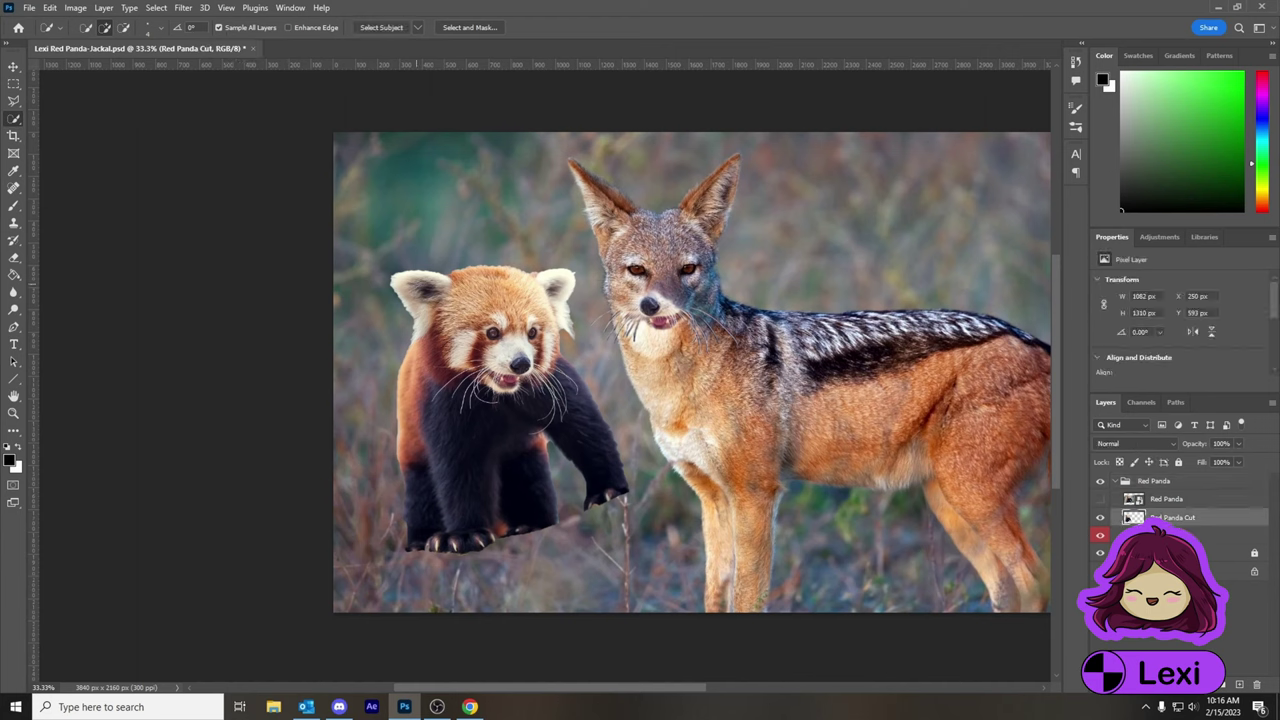
{"action": "key", "text": "l"}
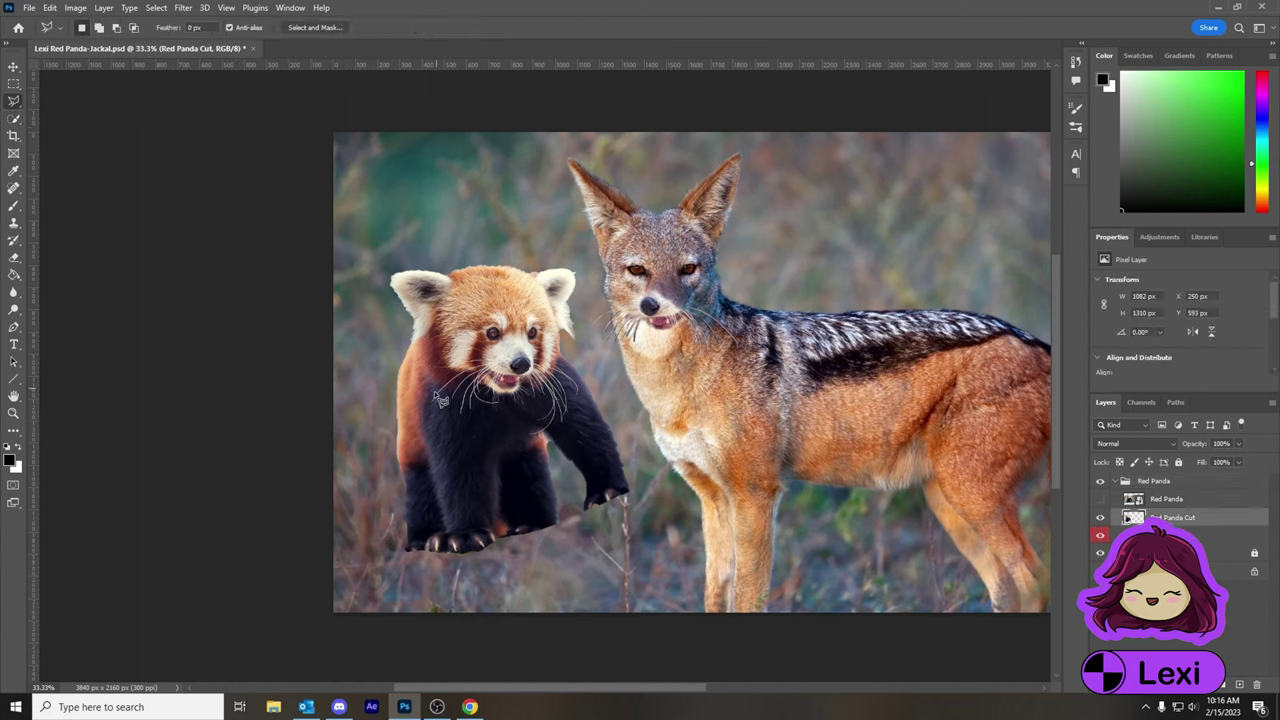
{"action": "right_click", "coordinate": [398, 445]}
{"action": "left_click", "coordinate": [450, 266]}
{"action": "key", "text": "ctrl+t"}
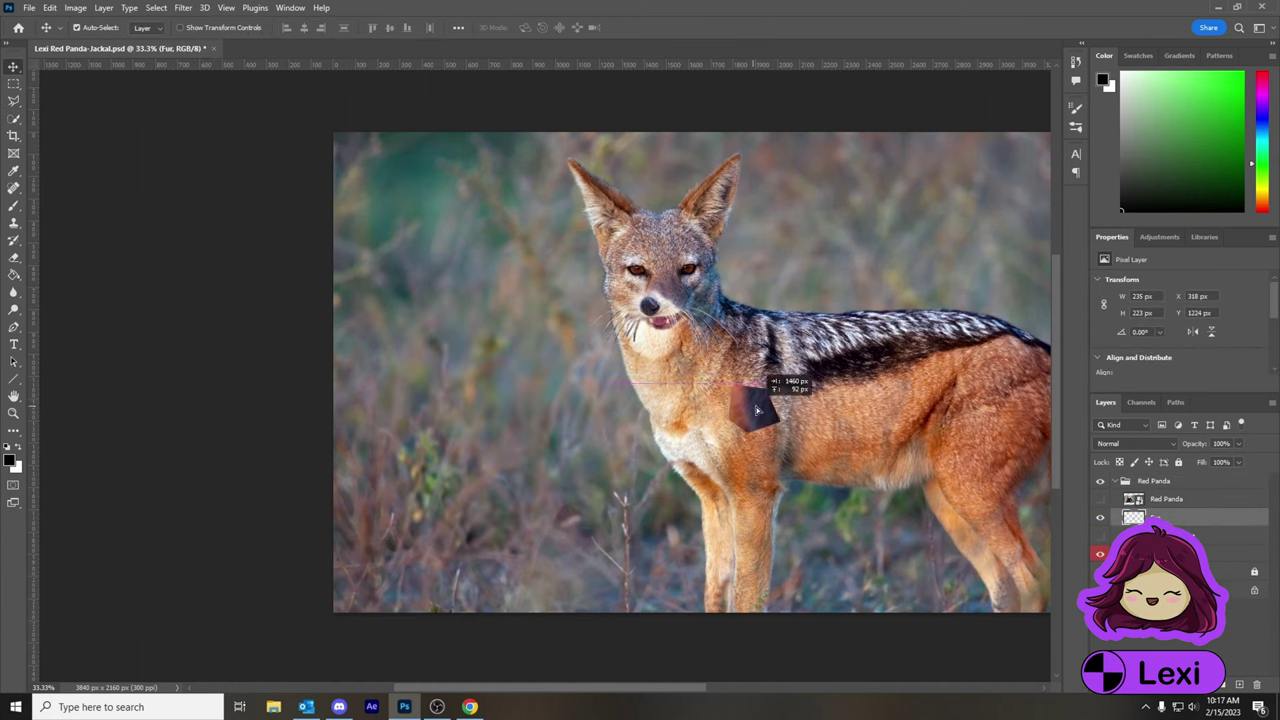
{"action": "mouse_move", "coordinate": [760, 403]}
{"action": "left_mouse_down"}
{"action": "mouse_move", "coordinate": [880, 350]}
{"action": "mouse_move", "coordinate": [990, 385]}
{"action": "mouse_move", "coordinate": [846, 439]}
{"action": "mouse_move", "coordinate": [812, 338]}
{"action": "left_mouse_up"}
Commit the fur patch, place it above the jackal's back, and pick a reddish-brown brush colour
{"action": "key", "text": "Return"}
{"action": "key", "text": "b"}
{"action": "left_click", "coordinate": [97, 28]}
{"action": "left_click", "coordinate": [10, 460]}
{"action": "left_click_drag", "start_coordinate": [857, 131], "coordinate": [443, 131]}
{"action": "left_click", "coordinate": [790, 400]}
{"action": "left_click", "coordinate": [608, 157]}
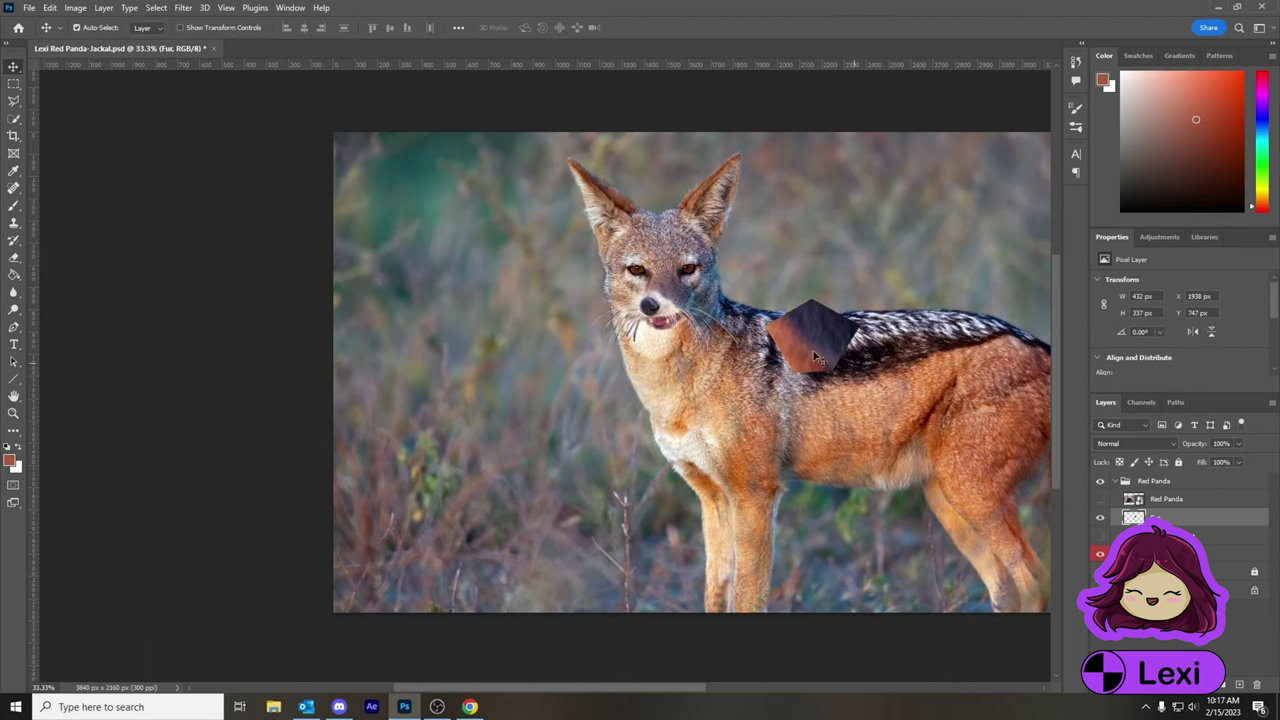
{"action": "left_click_drag", "start_coordinate": [812, 338], "coordinate": [835, 235]}
{"action": "left_click", "coordinate": [97, 28]}
Set brush size 23 and paint reddish-brown over the jackal's body, chest, legs and face
{"action": "type", "text": "23"}
{"action": "key", "text": "Return"}
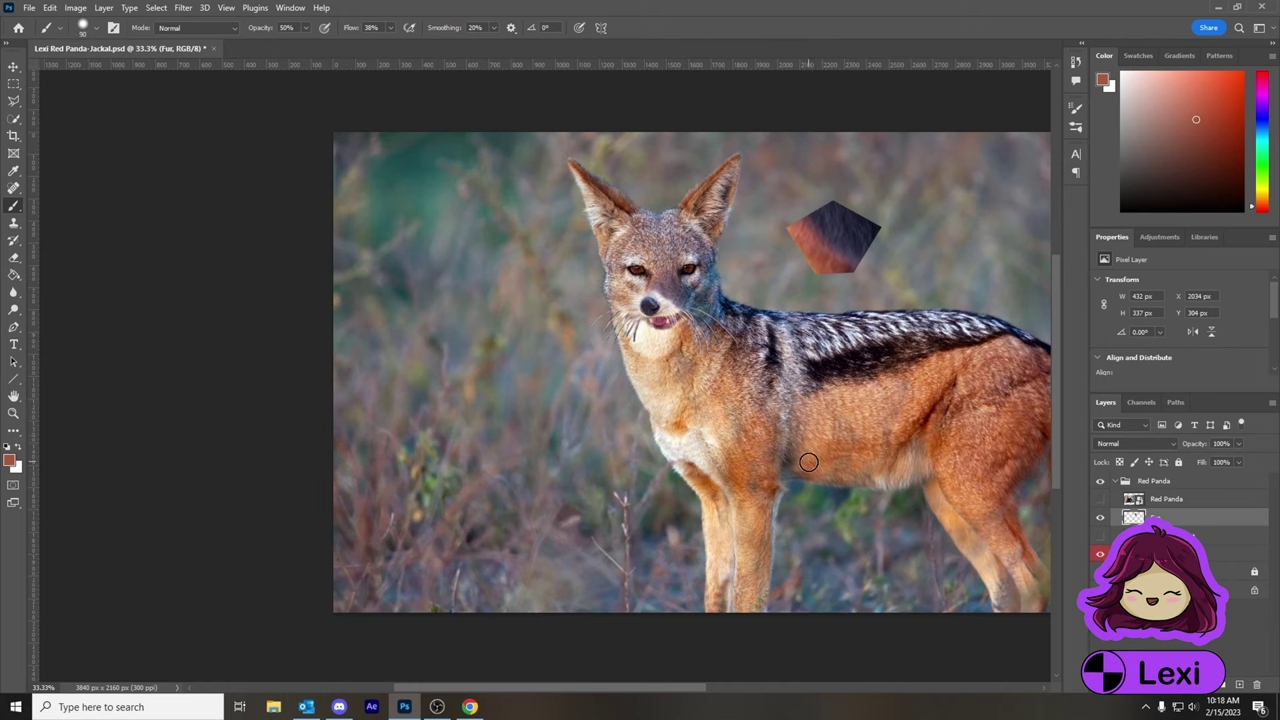
{"action": "mouse_move", "coordinate": [808, 462]}
{"action": "left_mouse_down"}
{"action": "mouse_move", "coordinate": [900, 466]}
{"action": "mouse_move", "coordinate": [954, 497]}
{"action": "mouse_move", "coordinate": [960, 545]}
{"action": "left_mouse_up"}
{"action": "mouse_move", "coordinate": [665, 400]}
{"action": "left_mouse_down"}
{"action": "mouse_move", "coordinate": [704, 474]}
{"action": "mouse_move", "coordinate": [703, 406]}
{"action": "mouse_move", "coordinate": [684, 455]}
{"action": "mouse_move", "coordinate": [746, 466]}
{"action": "left_mouse_up"}
{"action": "mouse_move", "coordinate": [680, 232]}
{"action": "left_mouse_down"}
{"action": "mouse_move", "coordinate": [638, 226]}
{"action": "mouse_move", "coordinate": [631, 260]}
{"action": "mouse_move", "coordinate": [693, 258]}
{"action": "mouse_move", "coordinate": [620, 282]}
{"action": "mouse_move", "coordinate": [707, 287]}
{"action": "mouse_move", "coordinate": [677, 323]}
{"action": "left_mouse_up"}
On the Fur layer, erase the reddish paint off the jackal's face and its left edge
{"action": "left_click", "coordinate": [1118, 482]}
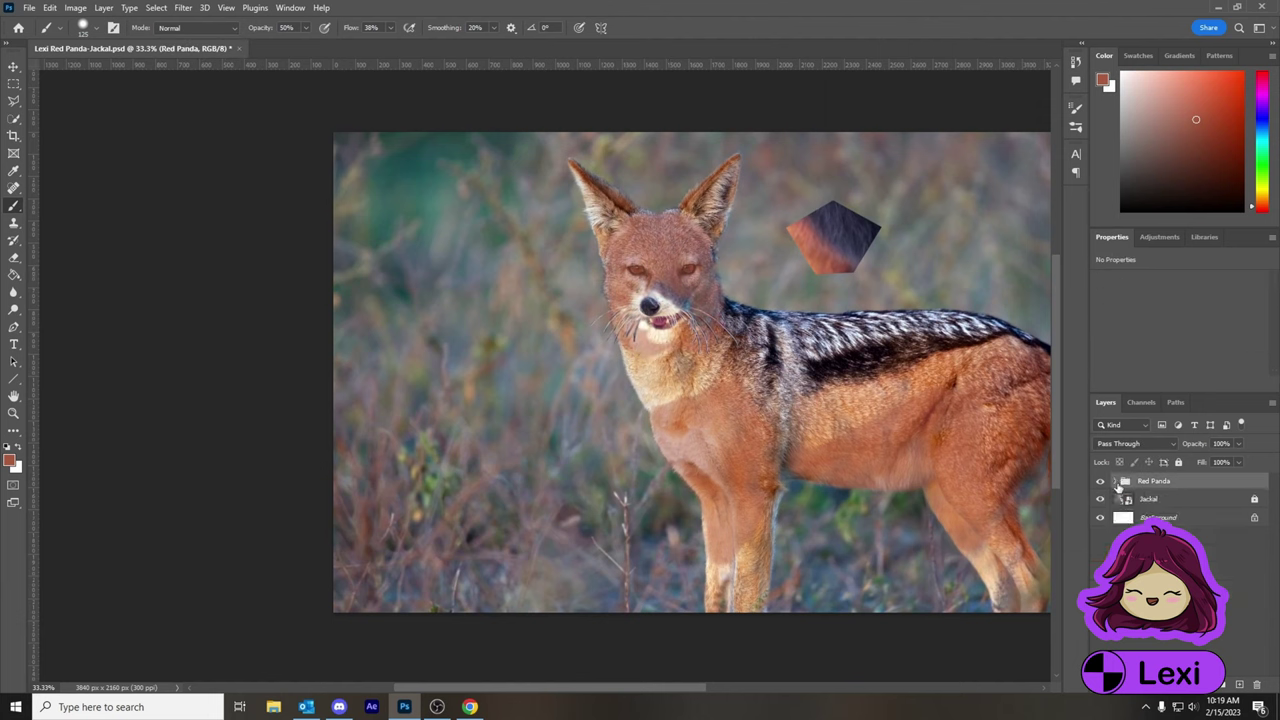
{"action": "left_click", "coordinate": [1124, 481]}
{"action": "left_click", "coordinate": [1160, 498]}
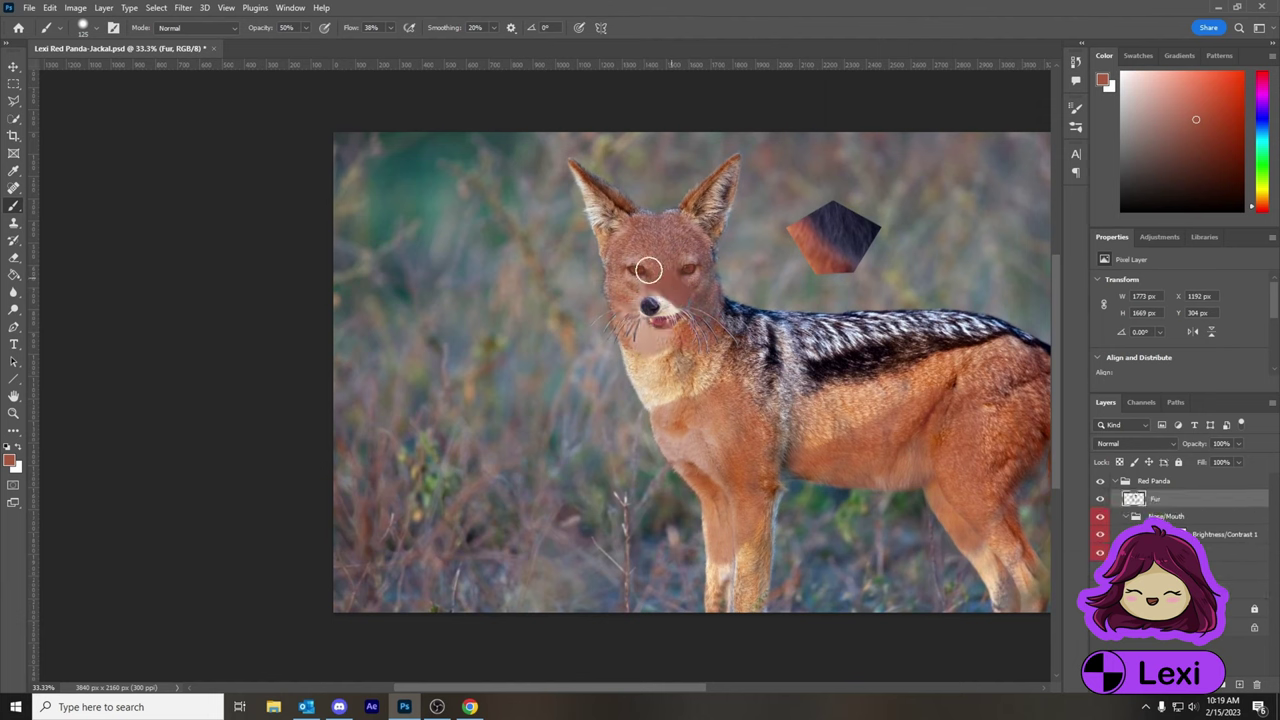
{"action": "left_click", "coordinate": [50, 7]}
{"action": "left_click", "coordinate": [38, 185]}
{"action": "left_click", "coordinate": [14, 257]}
{"action": "mouse_move", "coordinate": [655, 285]}
{"action": "left_mouse_down"}
{"action": "mouse_move", "coordinate": [630, 341]}
{"action": "mouse_move", "coordinate": [692, 333]}
{"action": "mouse_move", "coordinate": [694, 225]}
{"action": "mouse_move", "coordinate": [623, 213]}
{"action": "mouse_move", "coordinate": [617, 258]}
{"action": "mouse_move", "coordinate": [641, 248]}
{"action": "mouse_move", "coordinate": [706, 288]}
{"action": "mouse_move", "coordinate": [637, 281]}
{"action": "mouse_move", "coordinate": [736, 325]}
{"action": "mouse_move", "coordinate": [627, 357]}
{"action": "left_mouse_up"}
{"action": "key", "text": "b"}
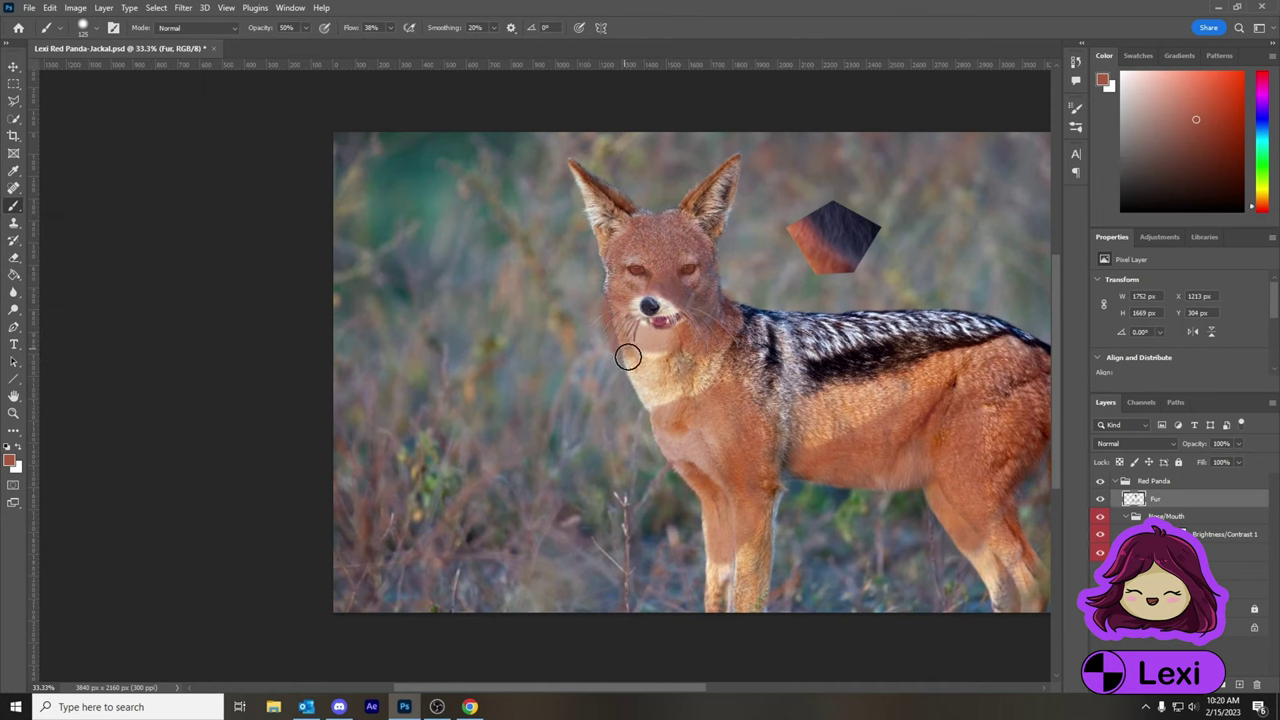
{"action": "key", "text": "e"}
{"action": "left_click_drag", "start_coordinate": [598, 300], "coordinate": [618, 375]}
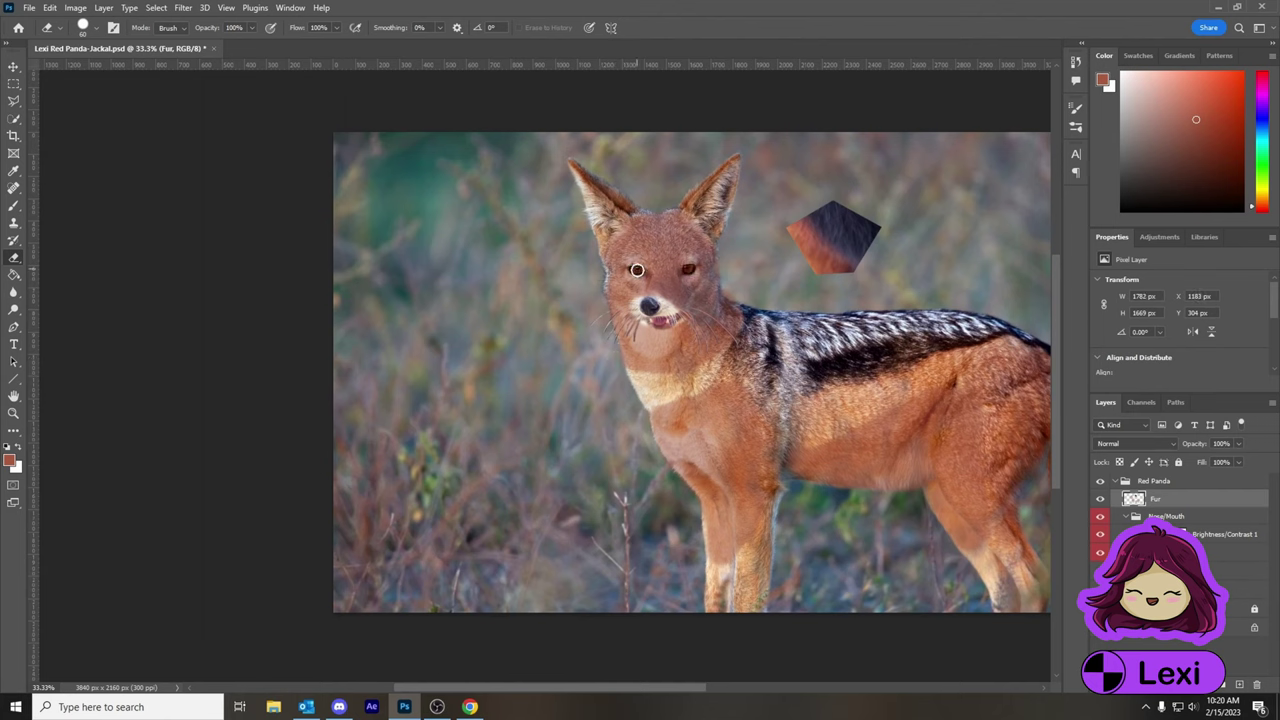
{"action": "key", "text": "ctrl+z"}
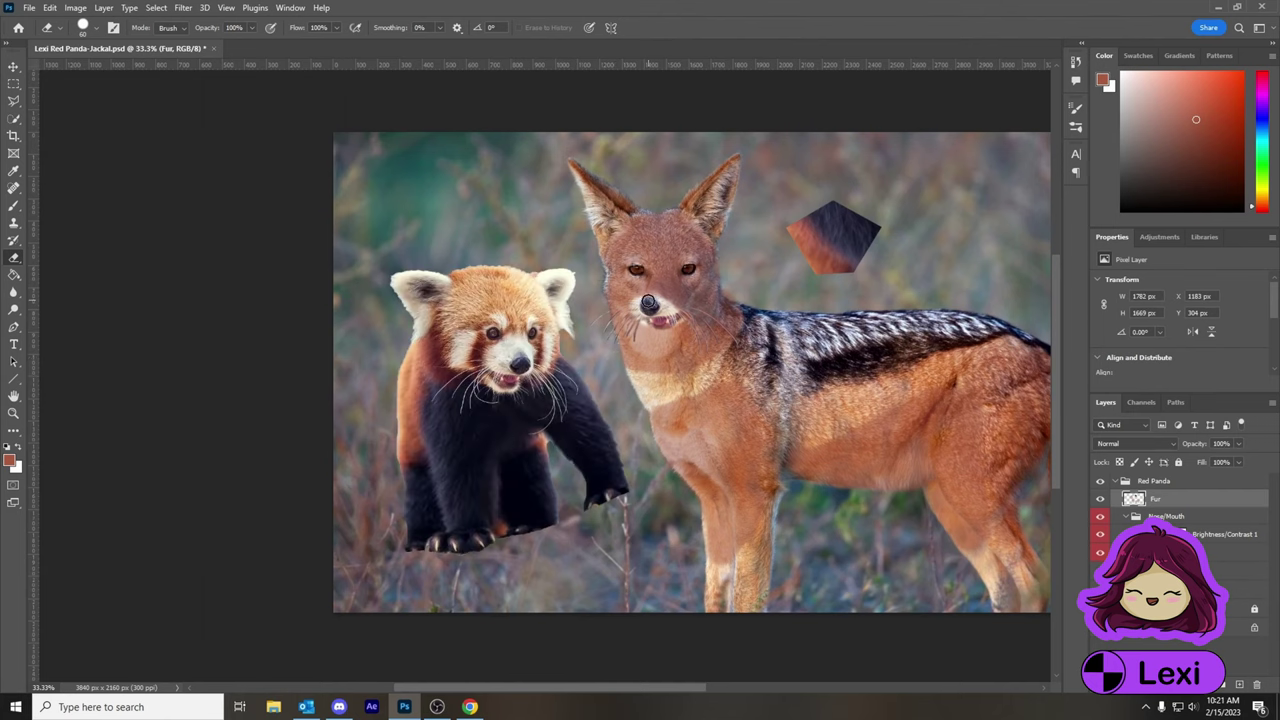
Paint a dark blue-grey band along the jackal's neck
{"action": "left_click", "coordinate": [13, 205]}
{"action": "left_click", "coordinate": [9, 461]}
{"action": "left_click", "coordinate": [608, 160]}
{"action": "mouse_move", "coordinate": [634, 371]}
{"action": "left_mouse_down"}
{"action": "mouse_move", "coordinate": [665, 398]}
{"action": "mouse_move", "coordinate": [734, 323]}
{"action": "mouse_move", "coordinate": [625, 373]}
{"action": "mouse_move", "coordinate": [763, 392]}
{"action": "mouse_move", "coordinate": [779, 474]}
{"action": "mouse_move", "coordinate": [770, 357]}
{"action": "mouse_move", "coordinate": [957, 329]}
{"action": "mouse_move", "coordinate": [789, 321]}
{"action": "mouse_move", "coordinate": [1045, 335]}
{"action": "left_mouse_up"}
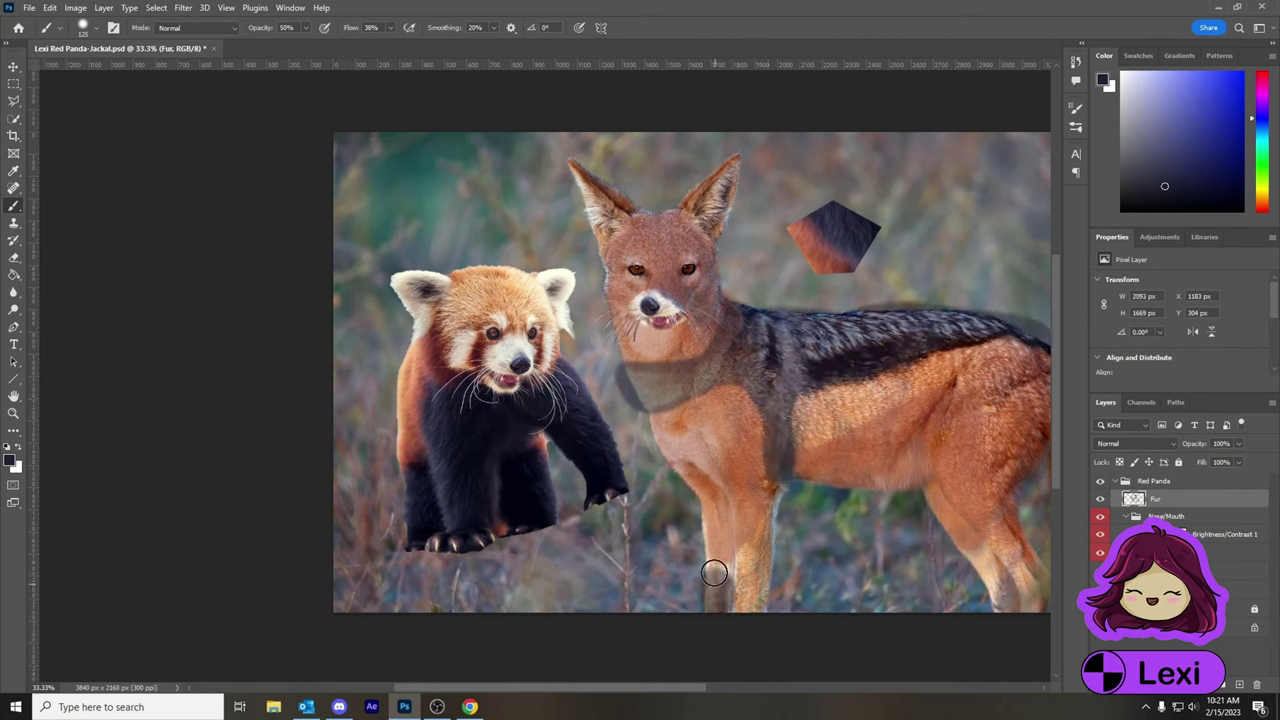
Paint dark fur down the front leg, belly and hind leg, and erase the floating fur patch
{"action": "mouse_move", "coordinate": [714, 572]}
{"action": "left_mouse_down"}
{"action": "mouse_move", "coordinate": [750, 547]}
{"action": "mouse_move", "coordinate": [770, 469]}
{"action": "mouse_move", "coordinate": [747, 589]}
{"action": "mouse_move", "coordinate": [715, 622]}
{"action": "left_mouse_up"}
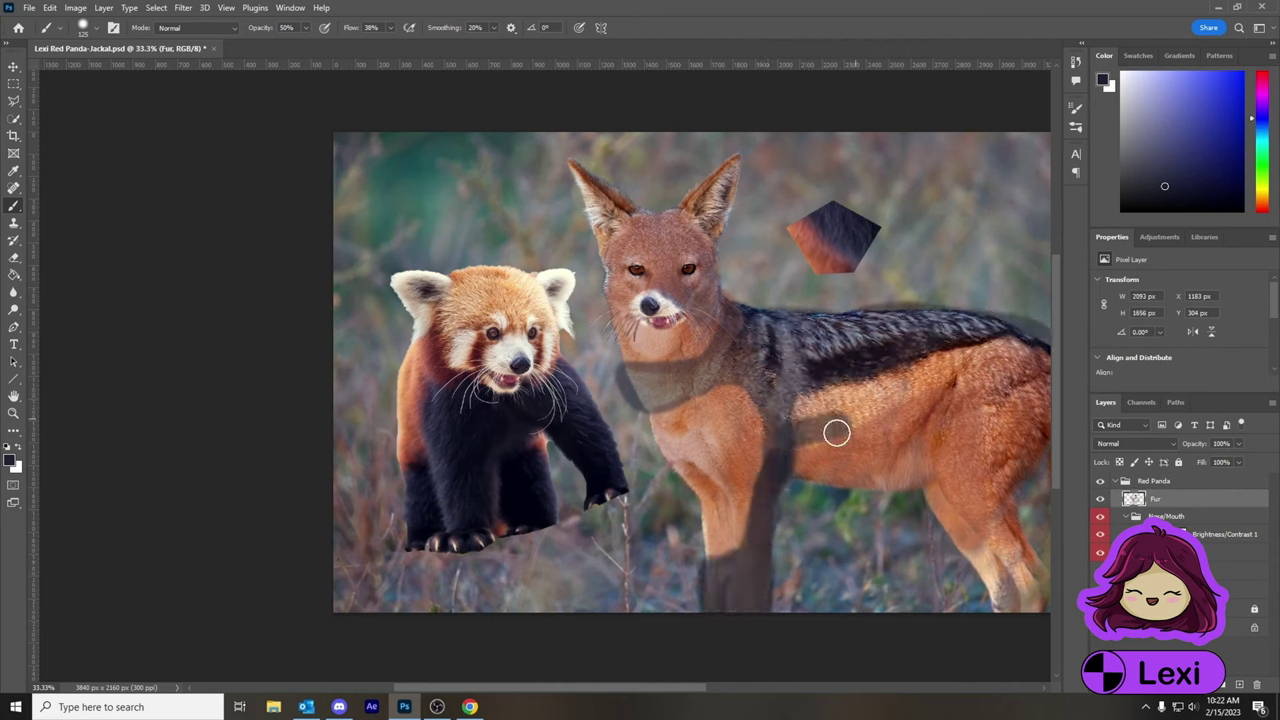
{"action": "mouse_move", "coordinate": [836, 432]}
{"action": "left_mouse_down"}
{"action": "mouse_move", "coordinate": [910, 379]}
{"action": "mouse_move", "coordinate": [872, 371]}
{"action": "mouse_move", "coordinate": [1015, 378]}
{"action": "mouse_move", "coordinate": [1020, 459]}
{"action": "mouse_move", "coordinate": [994, 504]}
{"action": "mouse_move", "coordinate": [1023, 606]}
{"action": "mouse_move", "coordinate": [1048, 586]}
{"action": "left_mouse_up"}
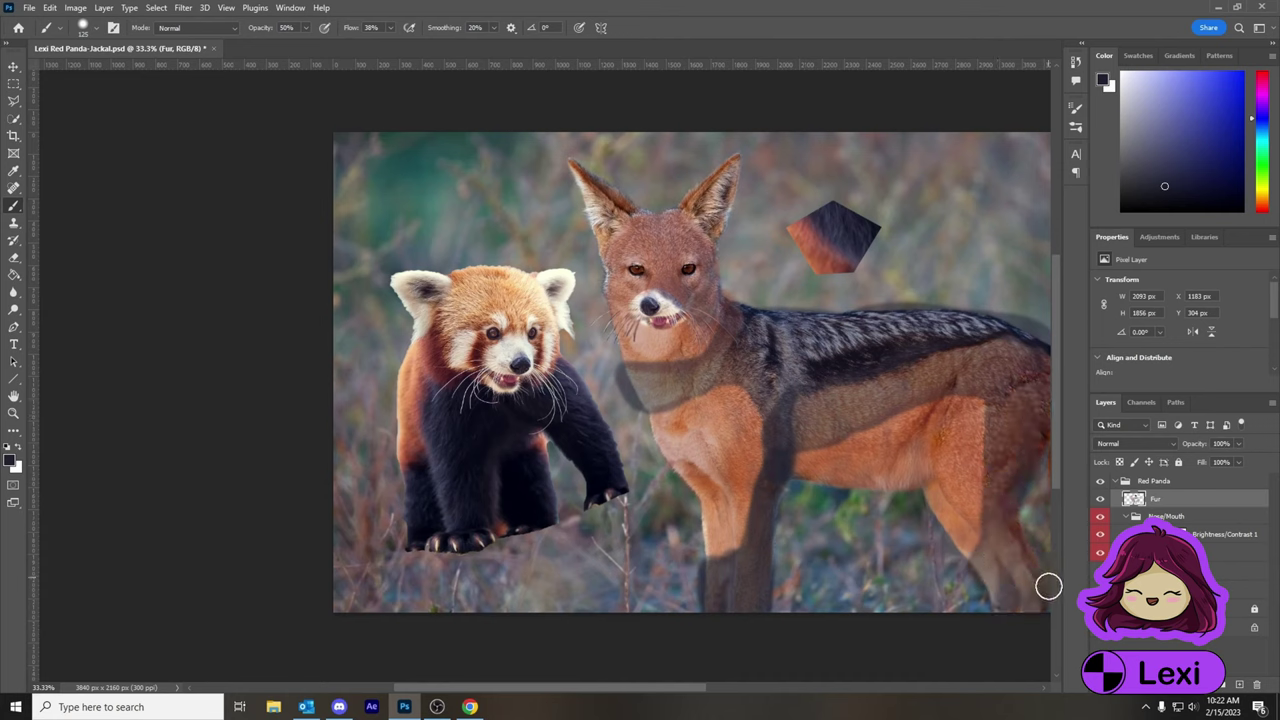
{"action": "key", "text": "e"}
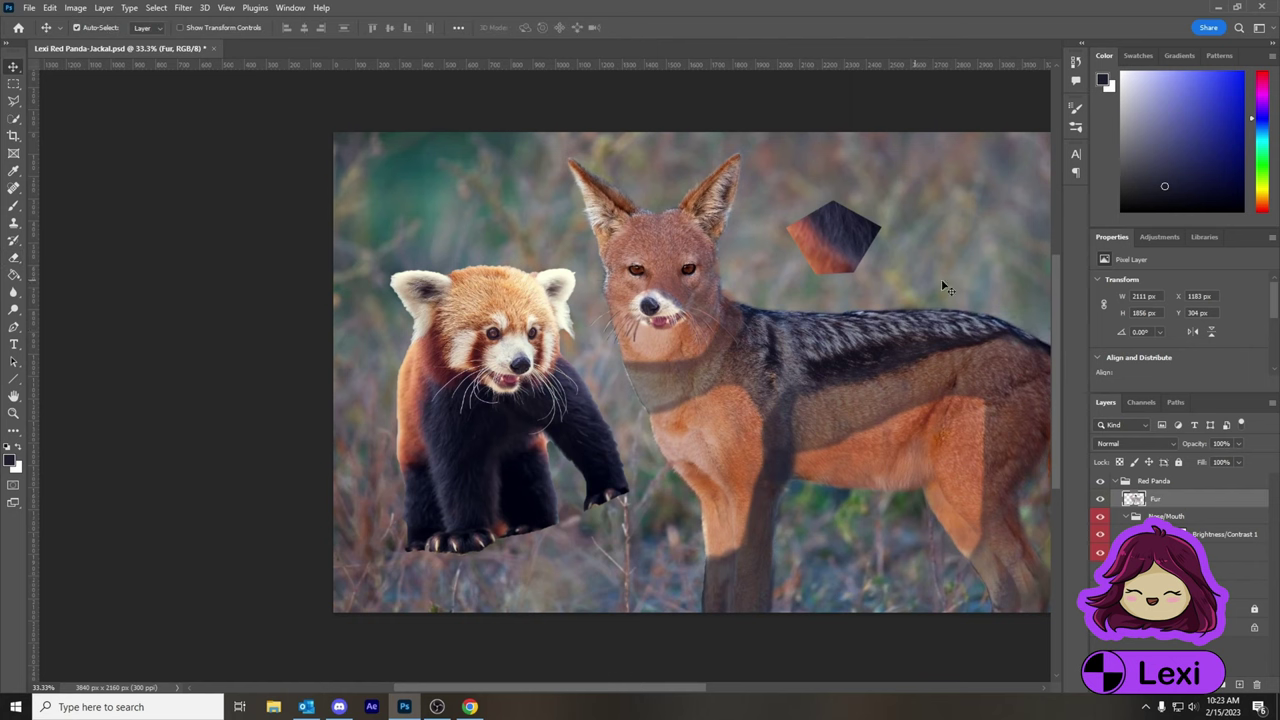
{"action": "scroll", "coordinate": [840, 220], "scroll_direction": "down", "scroll_amount": 1}
{"action": "left_click_drag", "start_coordinate": [872, 205], "coordinate": [840, 215]}
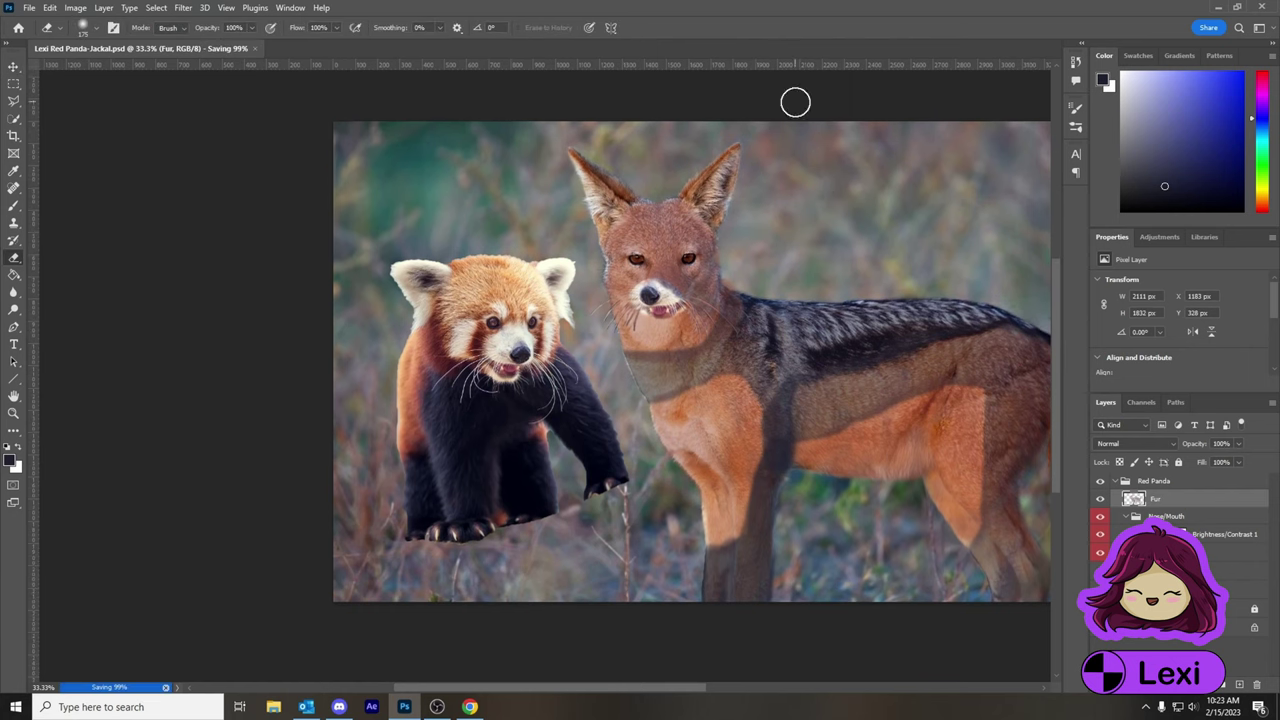
Sample a light fur colour and lighten both of the jackal's ears
{"action": "key", "text": "i"}
{"action": "left_click", "coordinate": [10, 460]}
{"action": "left_click", "coordinate": [922, 178]}
{"action": "key", "text": "b"}
{"action": "mouse_move", "coordinate": [700, 200]}
{"action": "left_mouse_down"}
{"action": "mouse_move", "coordinate": [726, 158]}
{"action": "mouse_move", "coordinate": [689, 191]}
{"action": "mouse_move", "coordinate": [705, 205]}
{"action": "left_mouse_up"}
{"action": "mouse_move", "coordinate": [596, 210]}
{"action": "left_mouse_down"}
{"action": "mouse_move", "coordinate": [635, 204]}
{"action": "mouse_move", "coordinate": [606, 180]}
{"action": "mouse_move", "coordinate": [608, 276]}
{"action": "mouse_move", "coordinate": [574, 195]}
{"action": "left_mouse_up"}
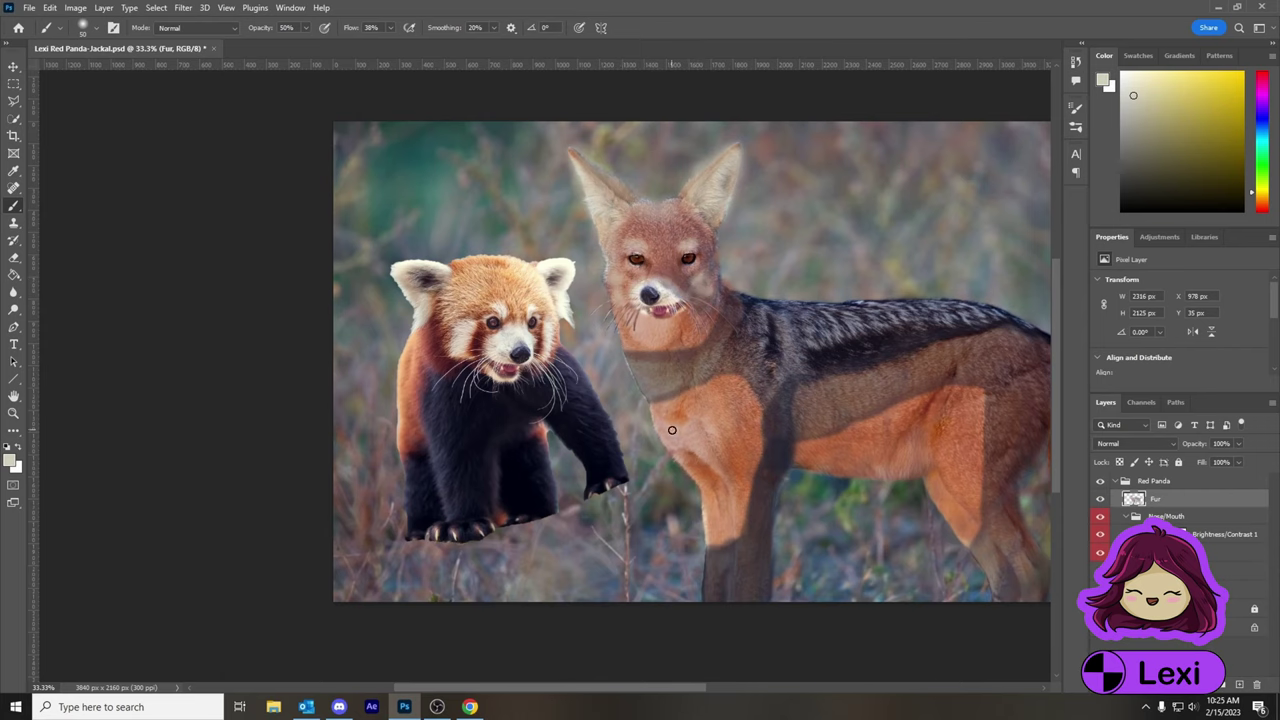
Soften the dark edge along the rear flank, collapse the Red Panda group and select the Jackal layer
{"action": "key", "text": "e"}
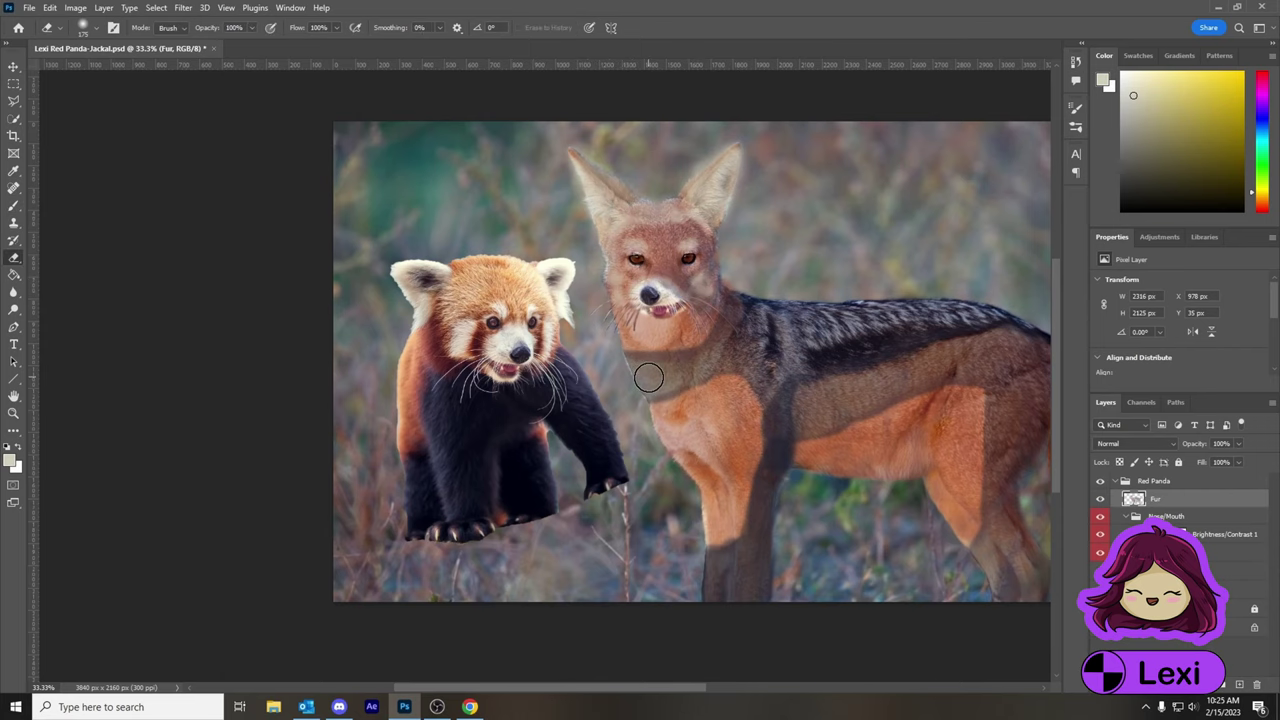
{"action": "key", "text": "b"}
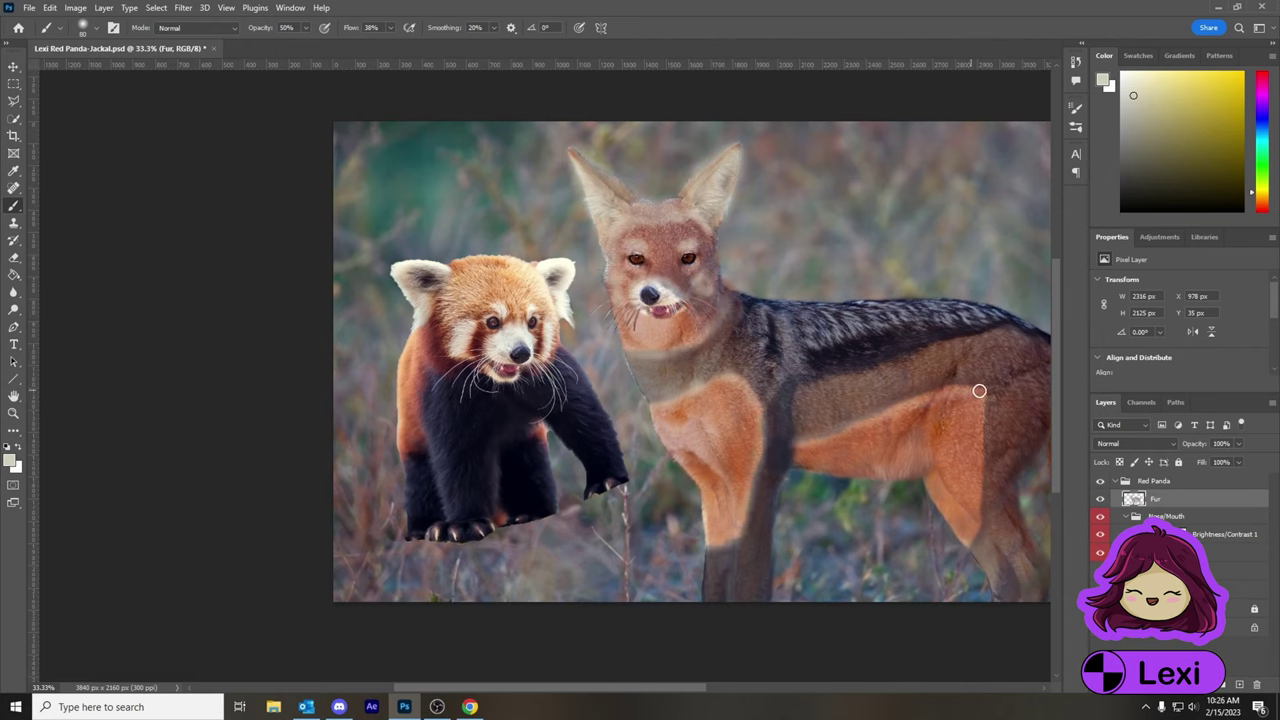
{"action": "left_click_drag", "start_coordinate": [979, 391], "coordinate": [973, 545]}
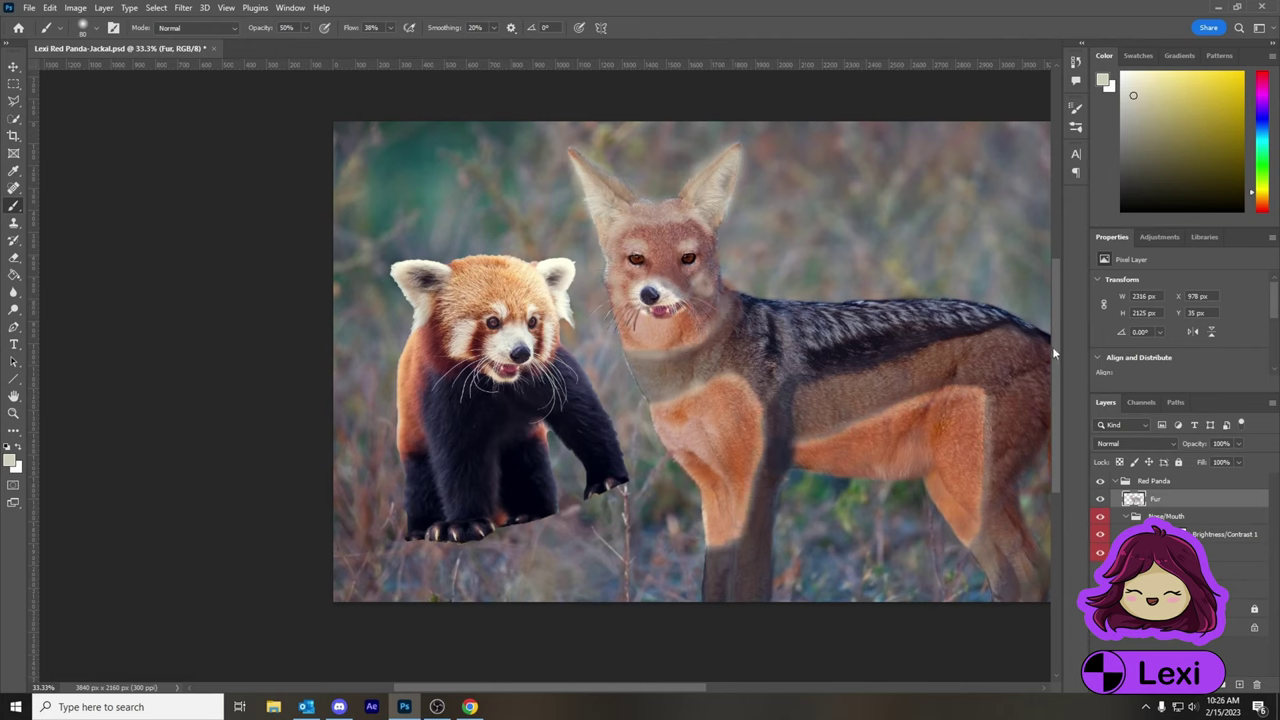
{"action": "left_click", "coordinate": [1116, 481]}
{"action": "left_click", "coordinate": [1155, 500]}
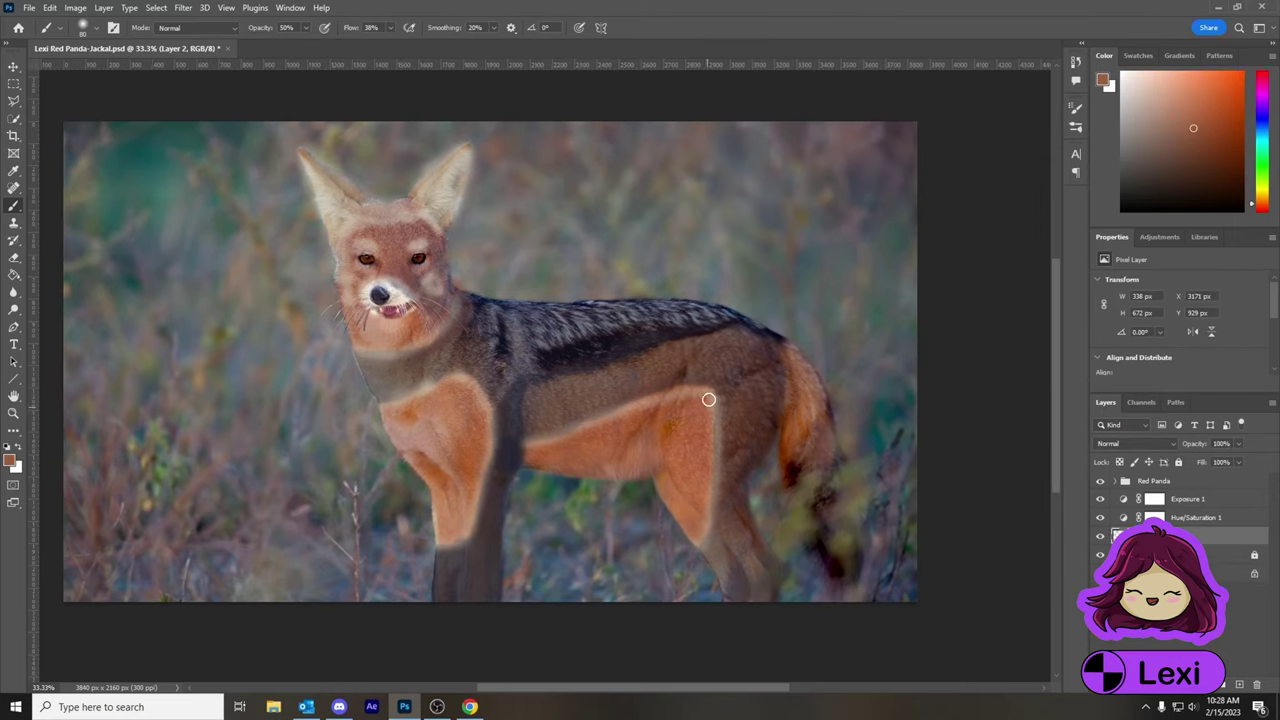
Paint a reddish tone over the jackal's neck and face
{"action": "mouse_move", "coordinate": [379, 408]}
{"action": "left_mouse_down"}
{"action": "mouse_move", "coordinate": [457, 523]}
{"action": "mouse_move", "coordinate": [371, 314]}
{"action": "mouse_move", "coordinate": [439, 282]}
{"action": "left_mouse_up"}
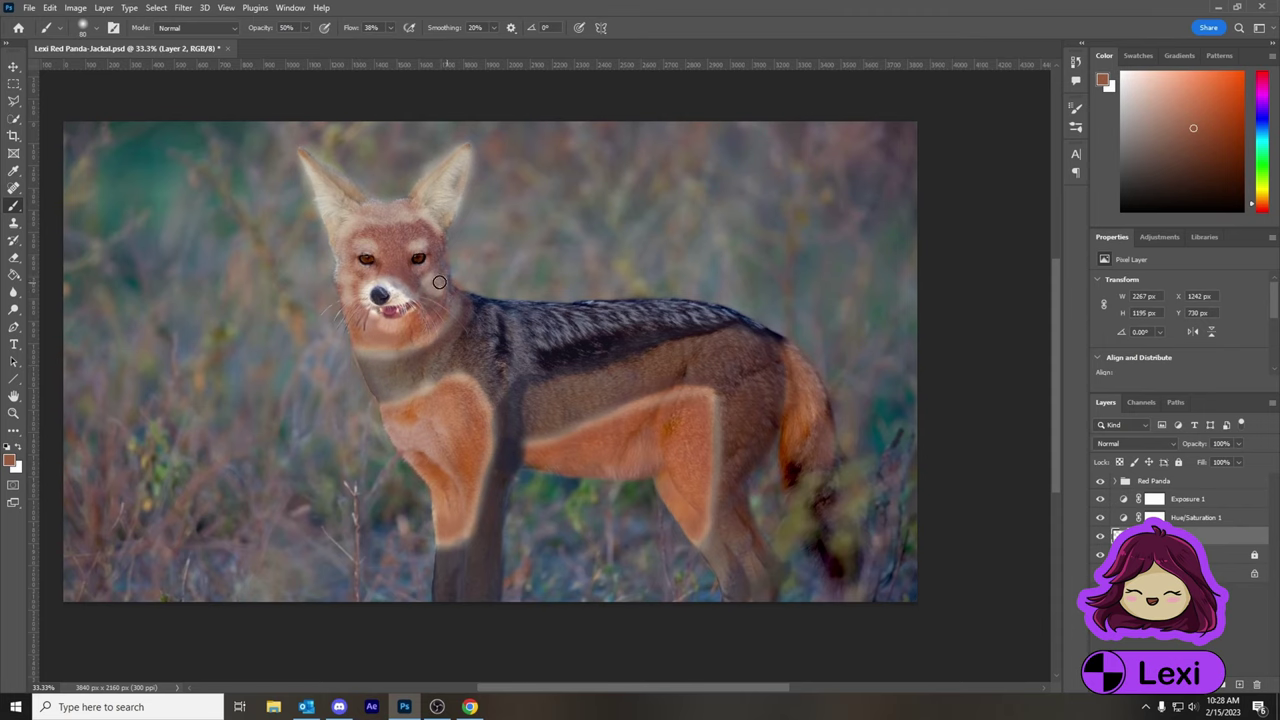
{"action": "key", "text": "e"}
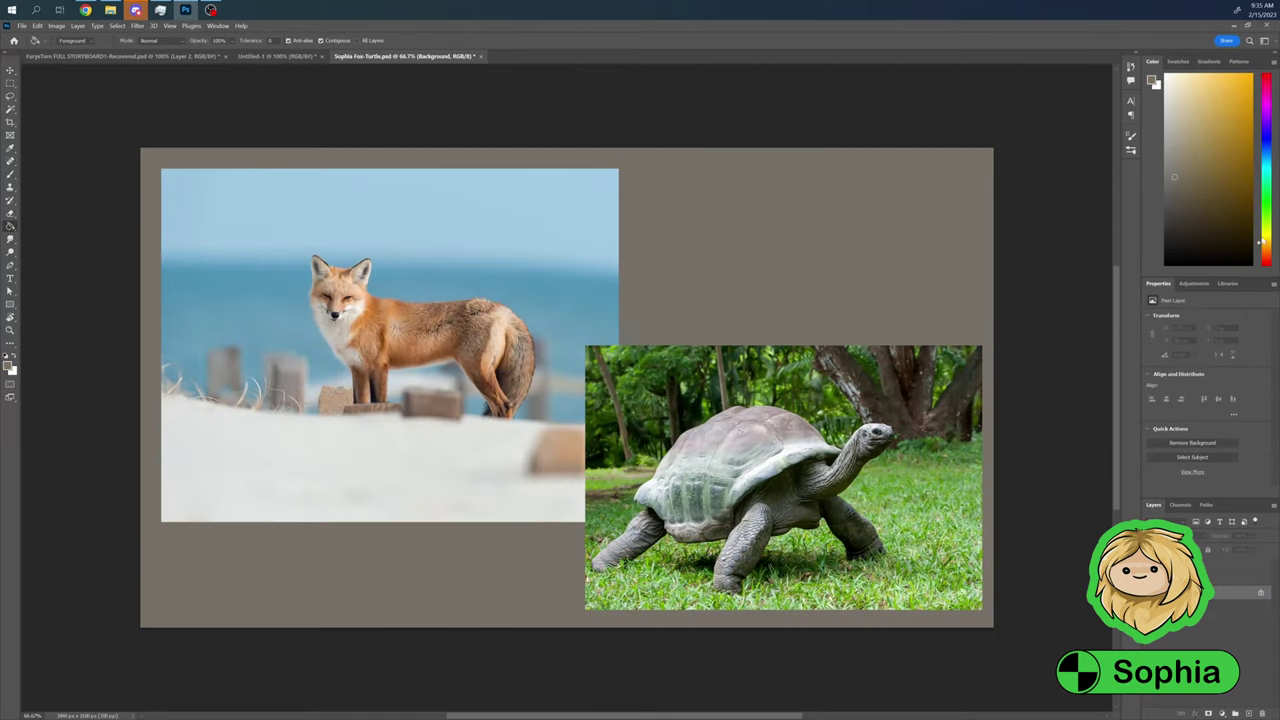
Flip the tortoise photo horizontally and enlarge it
{"action": "key", "text": "ctrl+t"}
{"action": "right_click", "coordinate": [705, 500]}
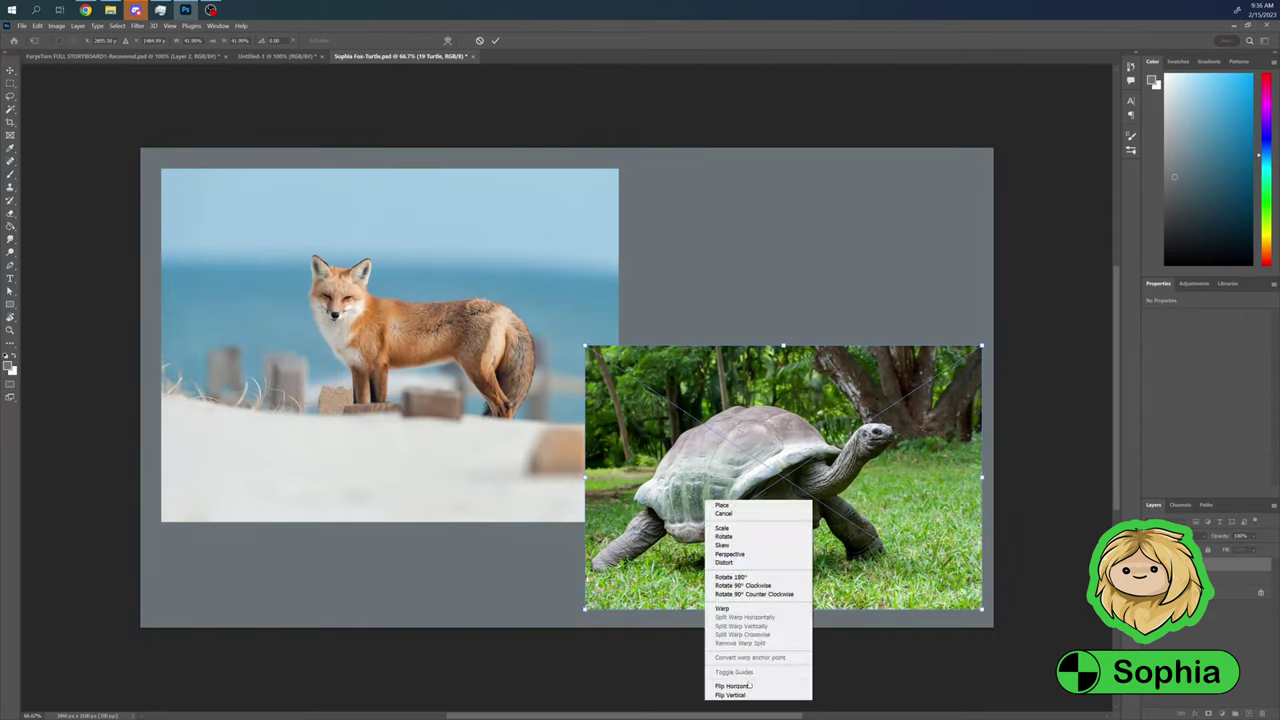
{"action": "left_click", "coordinate": [733, 686]}
{"action": "left_click_drag", "start_coordinate": [371, 237], "coordinate": [306, 220]}
{"action": "key", "text": "Return"}
Move the fox photo up and left and lasso a selection around the fox's head
{"action": "left_click_drag", "start_coordinate": [366, 303], "coordinate": [345, 283]}
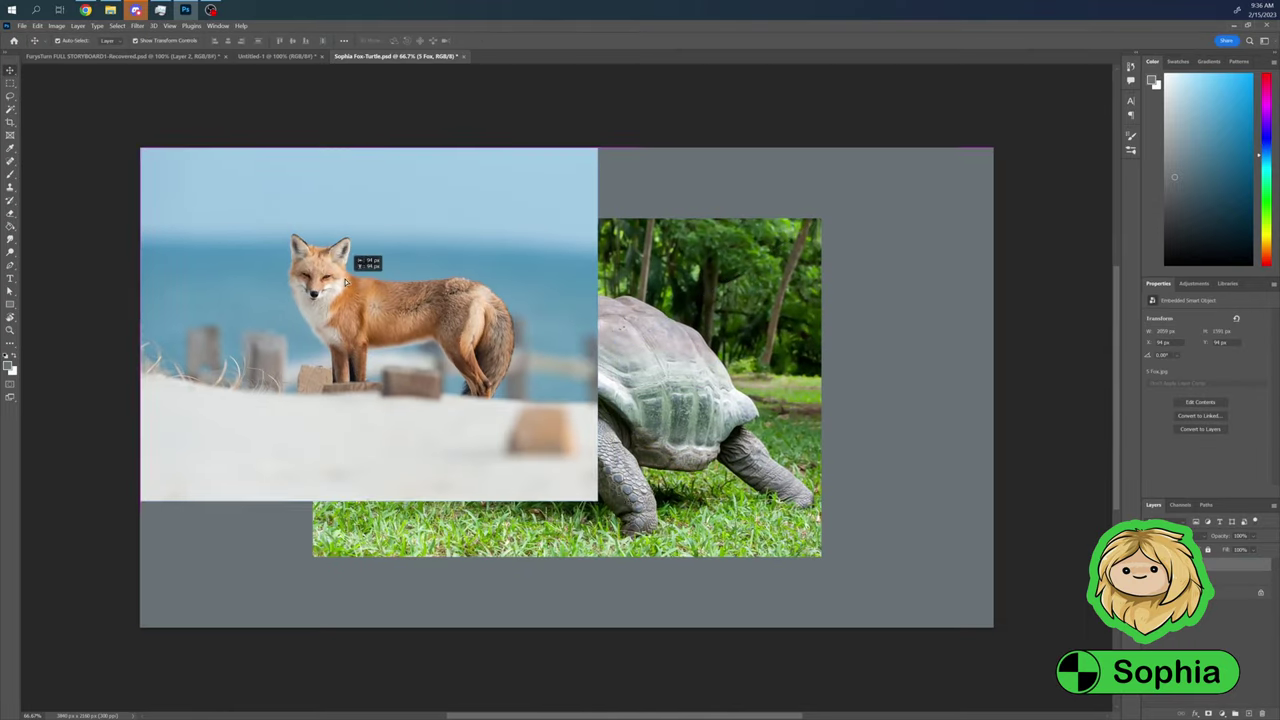
{"action": "scroll", "coordinate": [347, 285], "scroll_direction": "up", "scroll_amount": 6}
{"action": "key", "text": "l"}
{"action": "left_click_drag", "start_coordinate": [251, 357], "coordinate": [371, 671]}
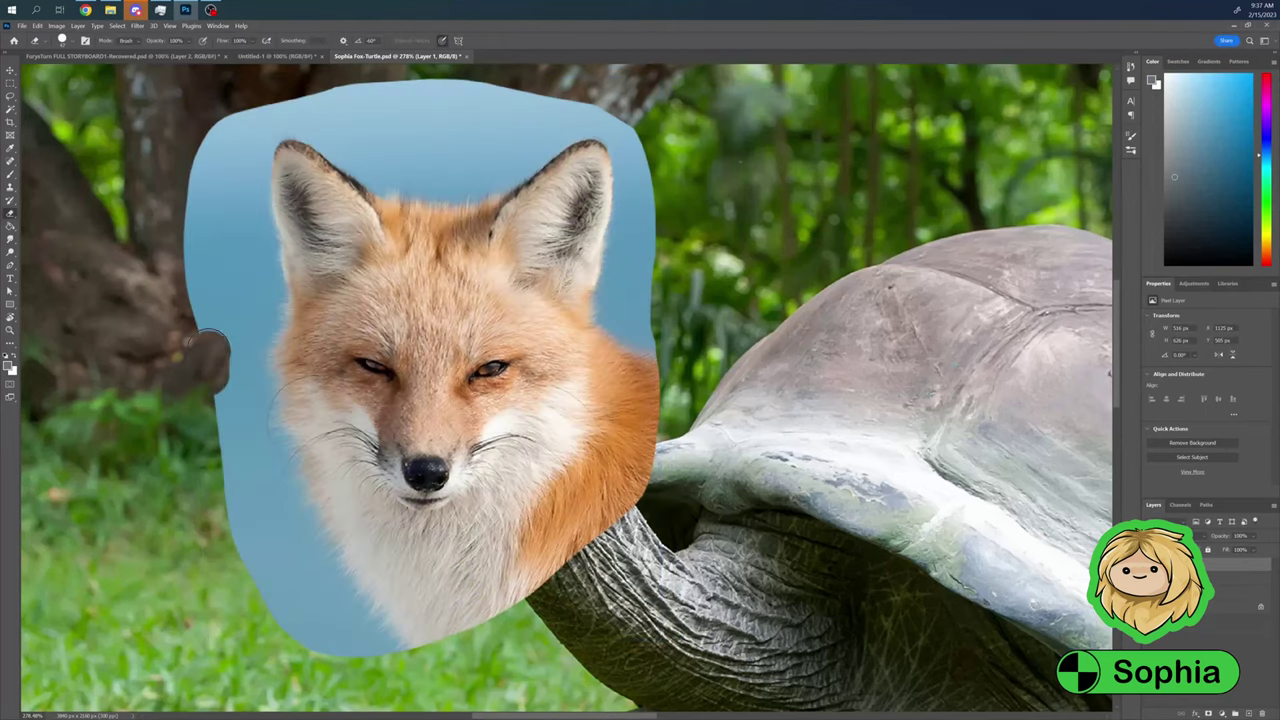
Erase blue backing along the fox head's left side and top, then choose a different brush tip
{"action": "left_click_drag", "start_coordinate": [210, 355], "coordinate": [260, 630]}
{"action": "mouse_move", "coordinate": [630, 340]}
{"action": "left_mouse_down"}
{"action": "mouse_move", "coordinate": [340, 110]}
{"action": "mouse_move", "coordinate": [600, 120]}
{"action": "left_mouse_up"}
{"action": "left_click", "coordinate": [62, 40]}
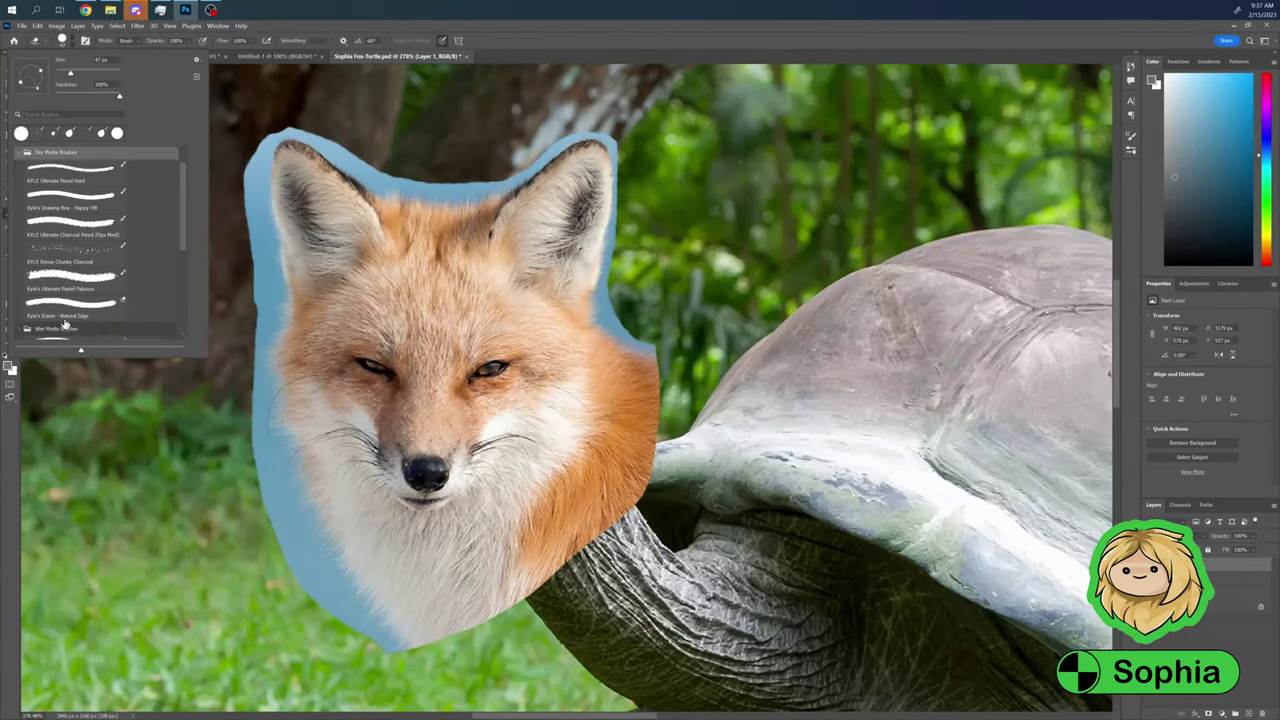
{"action": "double_click", "coordinate": [63, 318]}
{"action": "key", "text": "F5"}
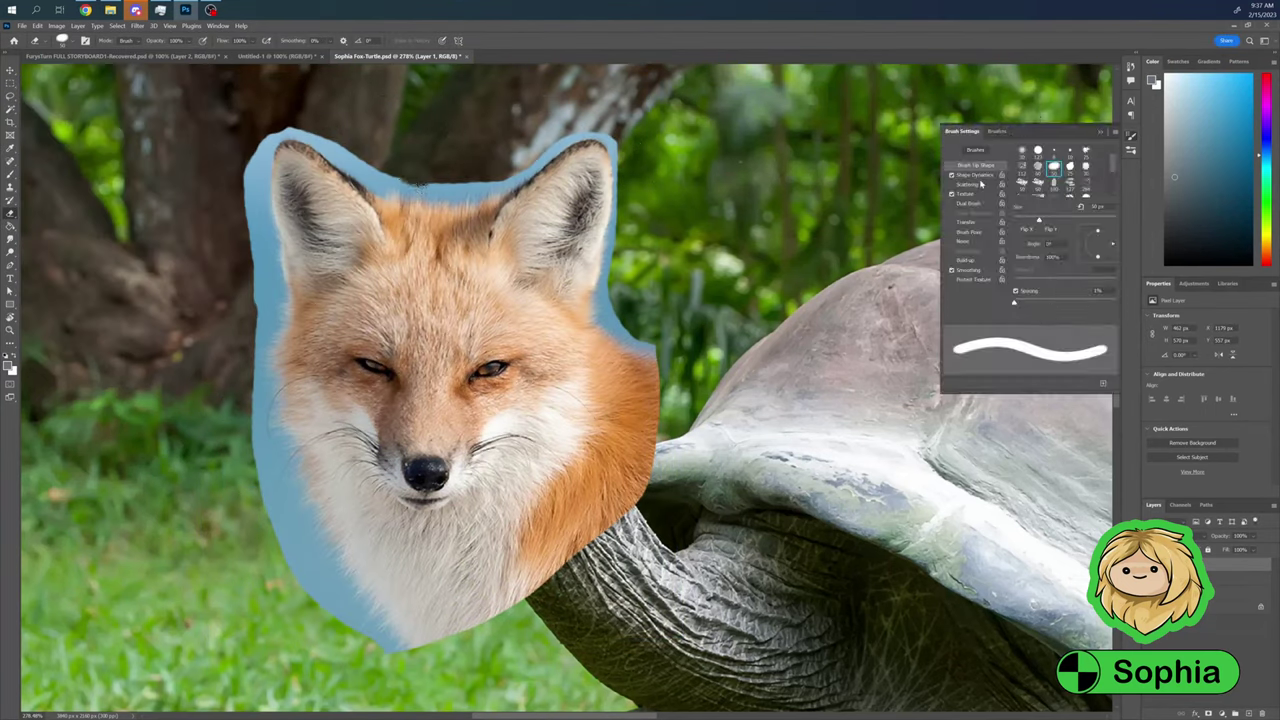
Enable Shape Dynamics and set angle jitter from 24% down to about 20%, undoing stray dark strokes
{"action": "left_click", "coordinate": [975, 175]}
{"action": "mouse_move", "coordinate": [1016, 236]}
{"action": "left_mouse_down"}
{"action": "mouse_move", "coordinate": [1038, 236]}
{"action": "mouse_move", "coordinate": [1045, 194]}
{"action": "mouse_move", "coordinate": [1034, 194]}
{"action": "mouse_move", "coordinate": [1044, 236]}
{"action": "left_mouse_up"}
{"action": "left_click", "coordinate": [965, 193]}
{"action": "left_click", "coordinate": [975, 175]}
{"action": "mouse_move", "coordinate": [396, 186]}
{"action": "left_mouse_down"}
{"action": "mouse_move", "coordinate": [464, 184]}
{"action": "mouse_move", "coordinate": [398, 176]}
{"action": "mouse_move", "coordinate": [442, 186]}
{"action": "mouse_move", "coordinate": [556, 146]}
{"action": "mouse_move", "coordinate": [372, 178]}
{"action": "left_mouse_up"}
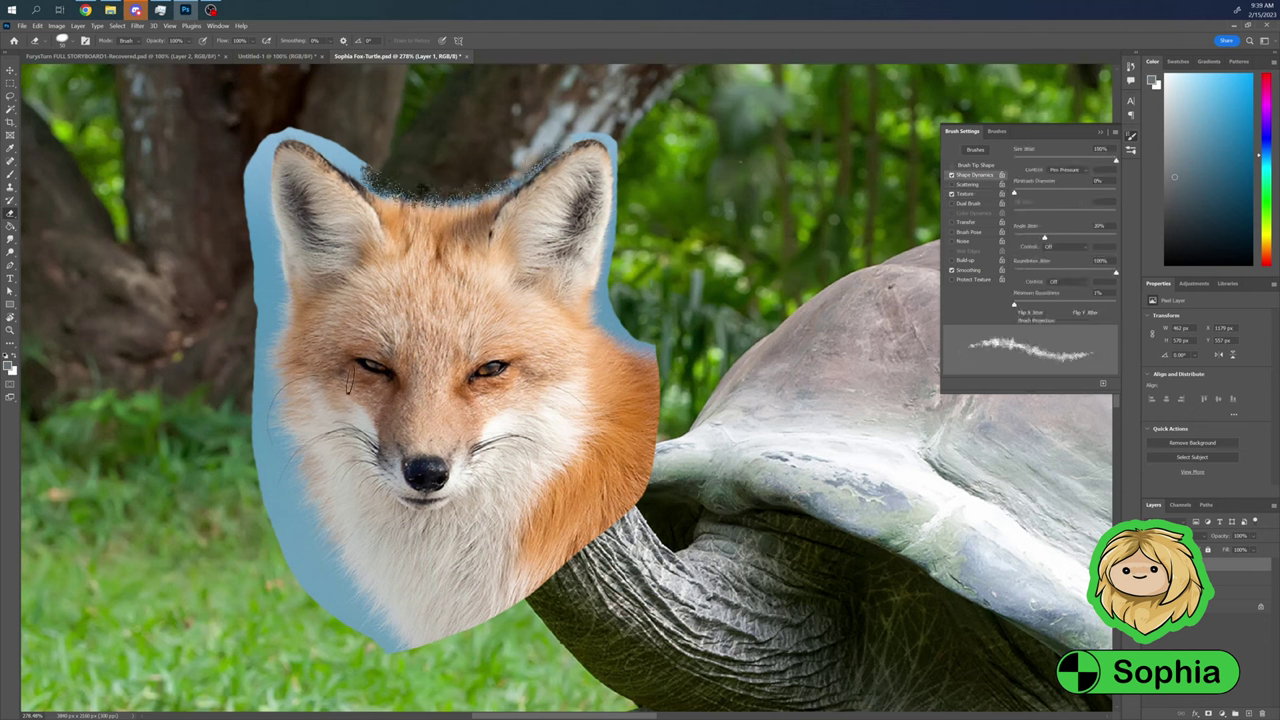
{"action": "key", "text": "ctrl+z"}
{"action": "key", "text": "ctrl+z"}
Load the natural-edge eraser brush preset and return to Shape Dynamics
{"action": "right_click", "coordinate": [700, 205]}
{"action": "right_click", "coordinate": [795, 243]}
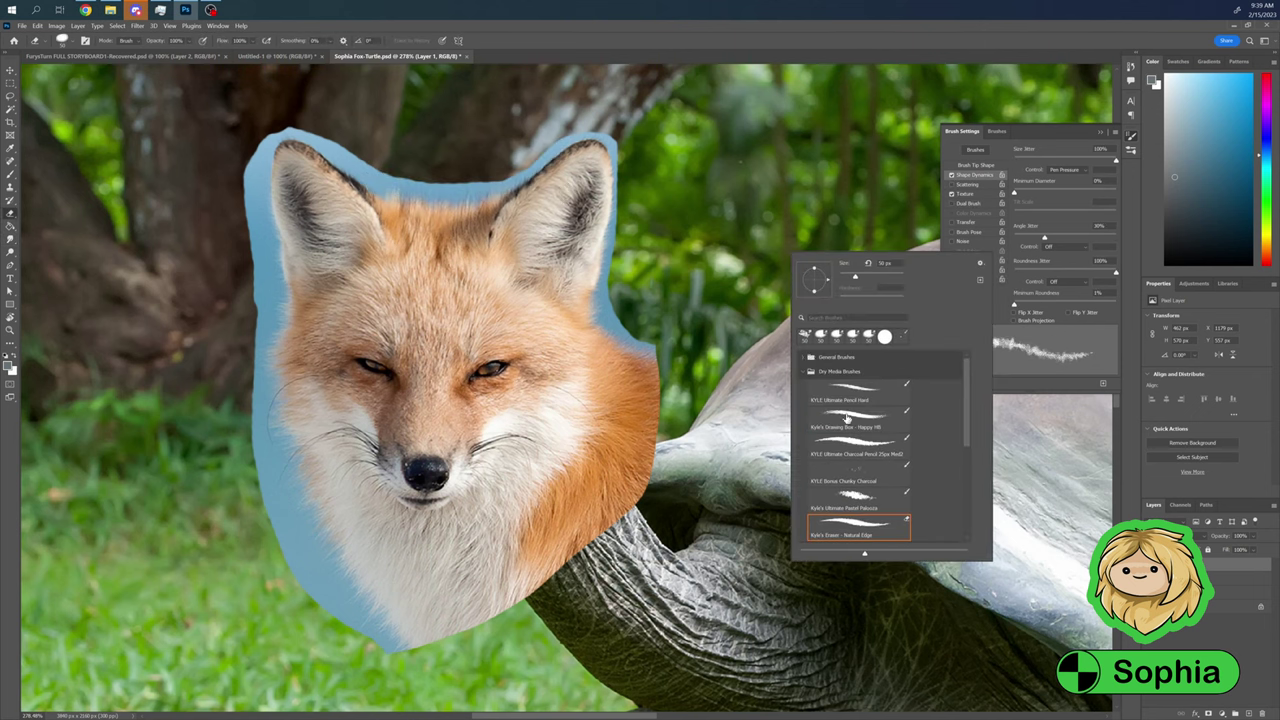
{"action": "scroll", "coordinate": [848, 418], "scroll_direction": "up", "scroll_amount": 5}
{"action": "scroll", "coordinate": [853, 425], "scroll_direction": "down", "scroll_amount": 2}
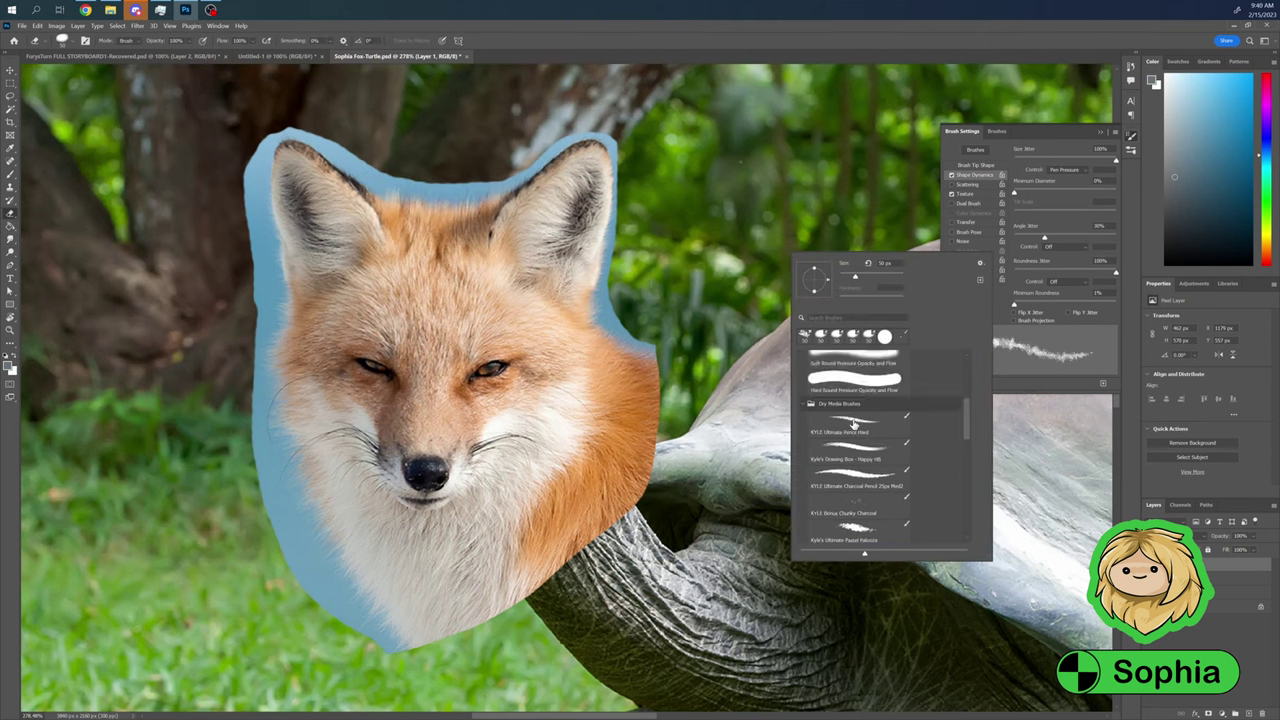
{"action": "left_click", "coordinate": [850, 475]}
{"action": "left_click", "coordinate": [486, 120]}
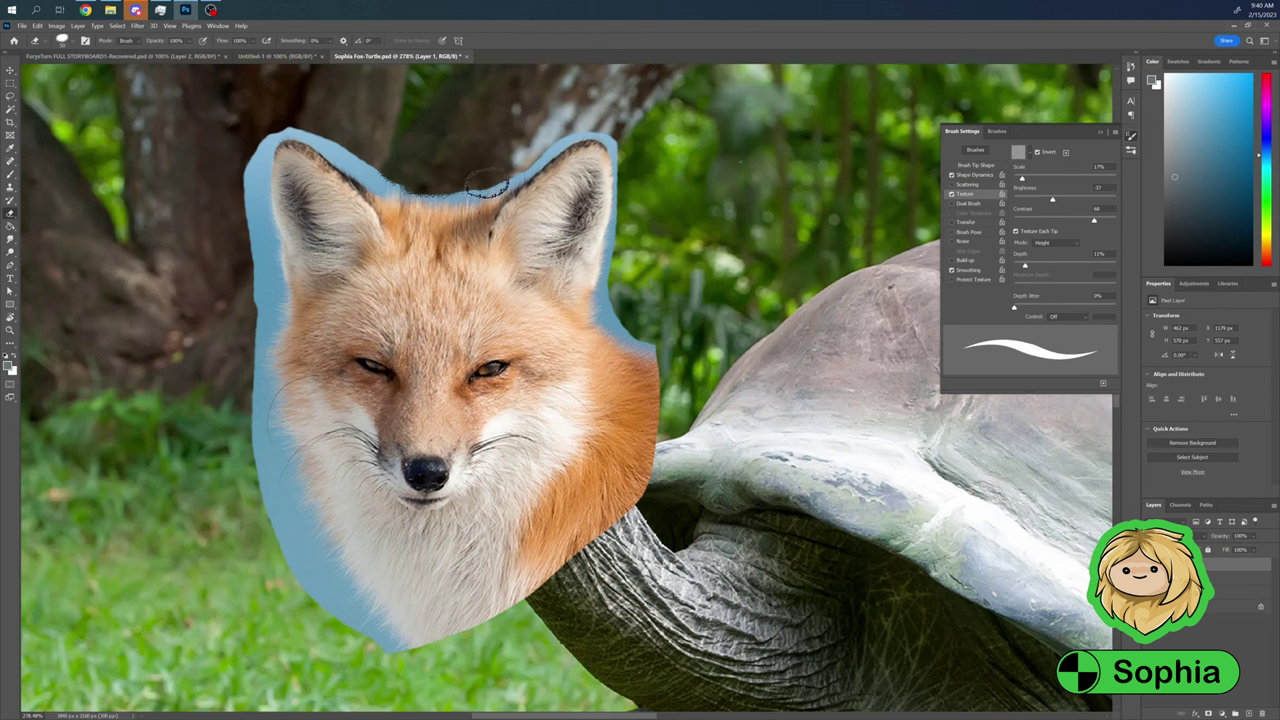
{"action": "left_click", "coordinate": [974, 175]}
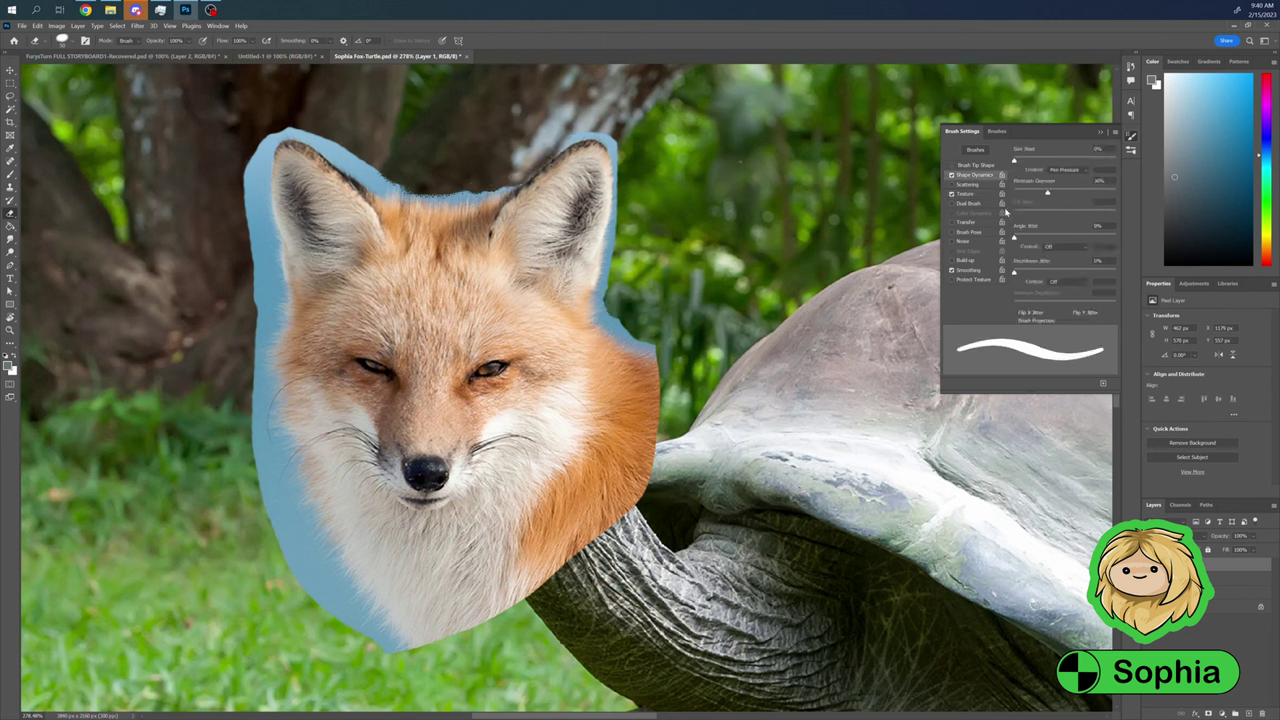
Erase the blue fringe along the right cheek, between the ears and down the left edge, then zoom out
{"action": "mouse_move", "coordinate": [612, 318]}
{"action": "left_mouse_down"}
{"action": "mouse_move", "coordinate": [647, 347]}
{"action": "mouse_move", "coordinate": [607, 315]}
{"action": "mouse_move", "coordinate": [630, 218]}
{"action": "mouse_move", "coordinate": [600, 132]}
{"action": "left_mouse_up"}
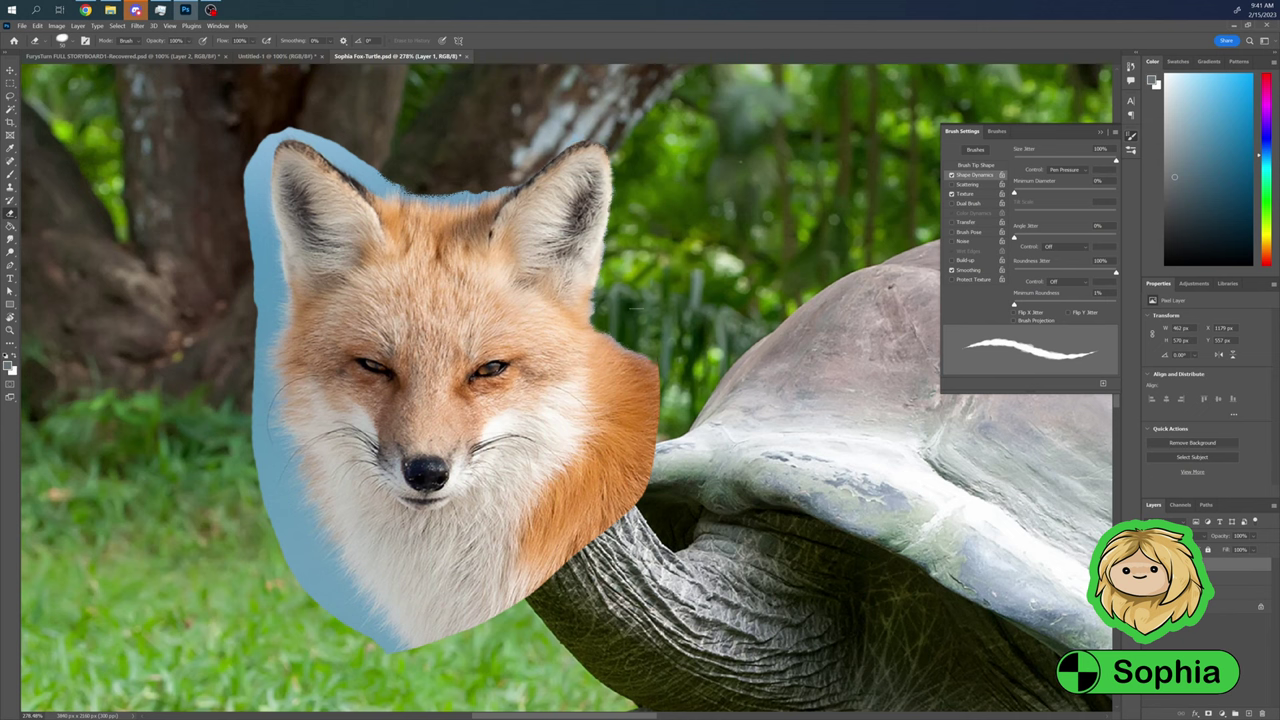
{"action": "left_click_drag", "start_coordinate": [404, 192], "coordinate": [360, 160]}
{"action": "left_click_drag", "start_coordinate": [1013, 237], "coordinate": [1040, 237]}
{"action": "mouse_move", "coordinate": [390, 195]}
{"action": "left_mouse_down"}
{"action": "mouse_move", "coordinate": [490, 200]}
{"action": "mouse_move", "coordinate": [410, 185]}
{"action": "mouse_move", "coordinate": [414, 172]}
{"action": "left_mouse_up"}
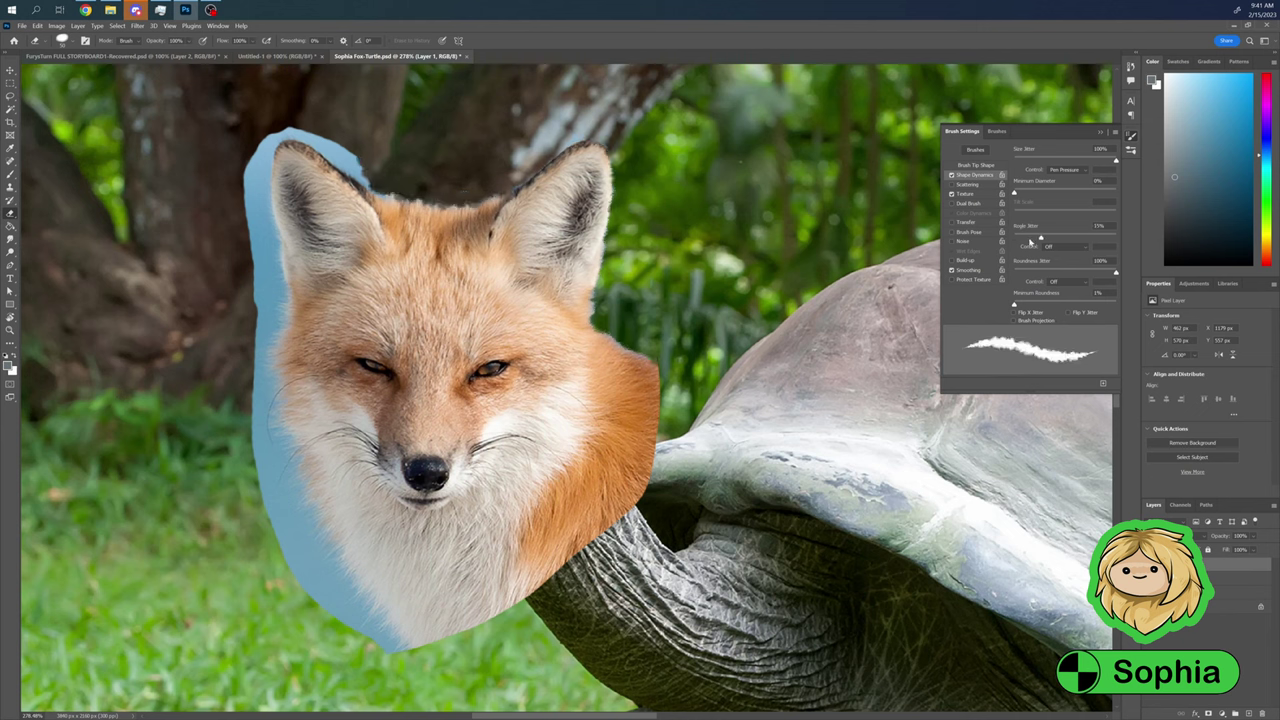
{"action": "left_click_drag", "start_coordinate": [1031, 242], "coordinate": [1013, 240]}
{"action": "mouse_move", "coordinate": [345, 136]}
{"action": "left_mouse_down"}
{"action": "mouse_move", "coordinate": [390, 195]}
{"action": "mouse_move", "coordinate": [290, 129]}
{"action": "mouse_move", "coordinate": [271, 443]}
{"action": "mouse_move", "coordinate": [308, 582]}
{"action": "mouse_move", "coordinate": [337, 609]}
{"action": "mouse_move", "coordinate": [343, 571]}
{"action": "mouse_move", "coordinate": [261, 377]}
{"action": "mouse_move", "coordinate": [276, 305]}
{"action": "mouse_move", "coordinate": [262, 228]}
{"action": "left_mouse_up"}
{"action": "left_click_drag", "start_coordinate": [1116, 237], "coordinate": [918, 241]}
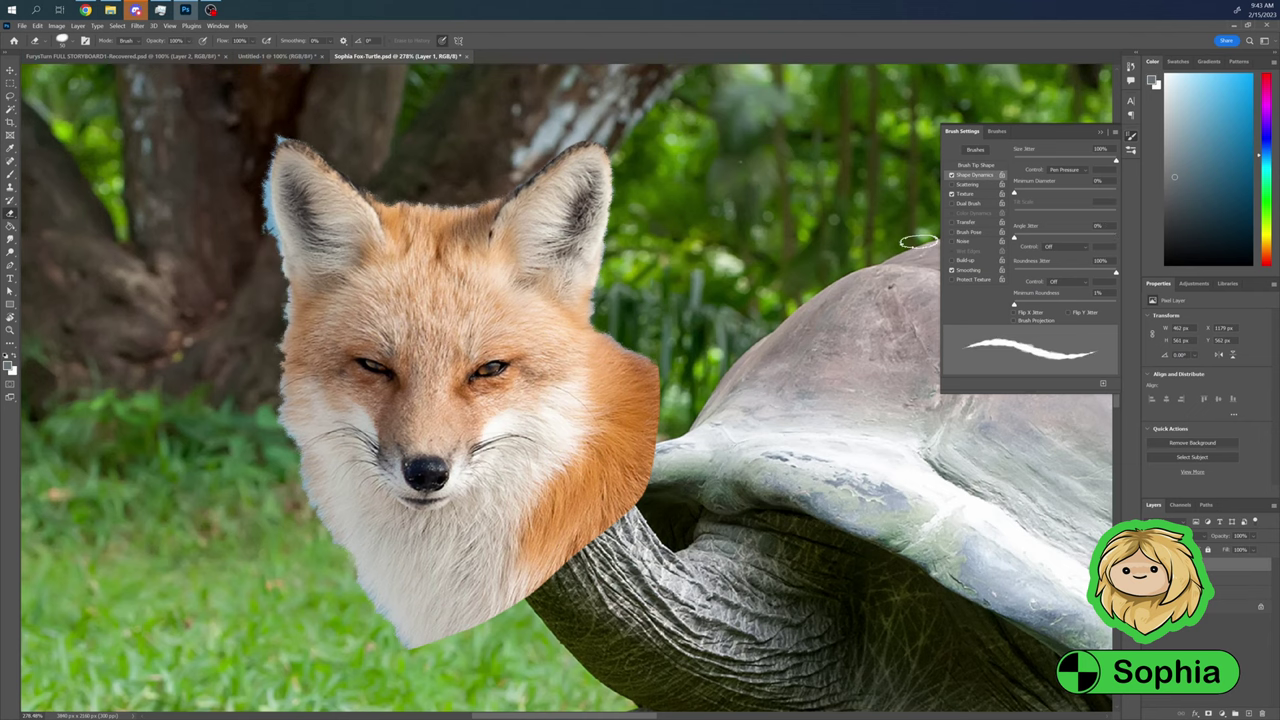
{"action": "mouse_move", "coordinate": [266, 251]}
{"action": "left_mouse_down"}
{"action": "mouse_move", "coordinate": [276, 435]}
{"action": "mouse_move", "coordinate": [284, 407]}
{"action": "left_mouse_up"}
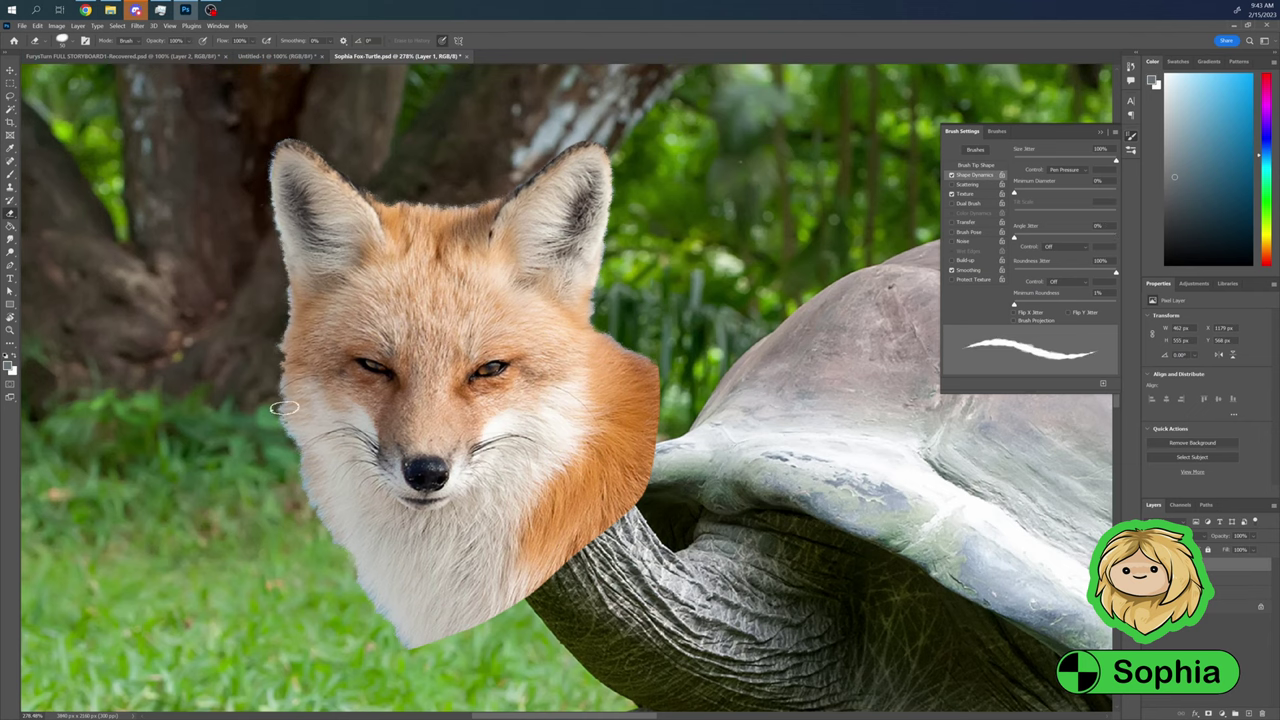
{"action": "key", "text": "ctrl+minus"}
{"action": "key", "text": "ctrl+minus"}
{"action": "key", "text": "ctrl+minus"}
{"action": "key", "text": "ctrl+minus"}
{"action": "left_click", "coordinate": [137, 25]}
{"action": "mouse_move", "coordinate": [176, 163]}
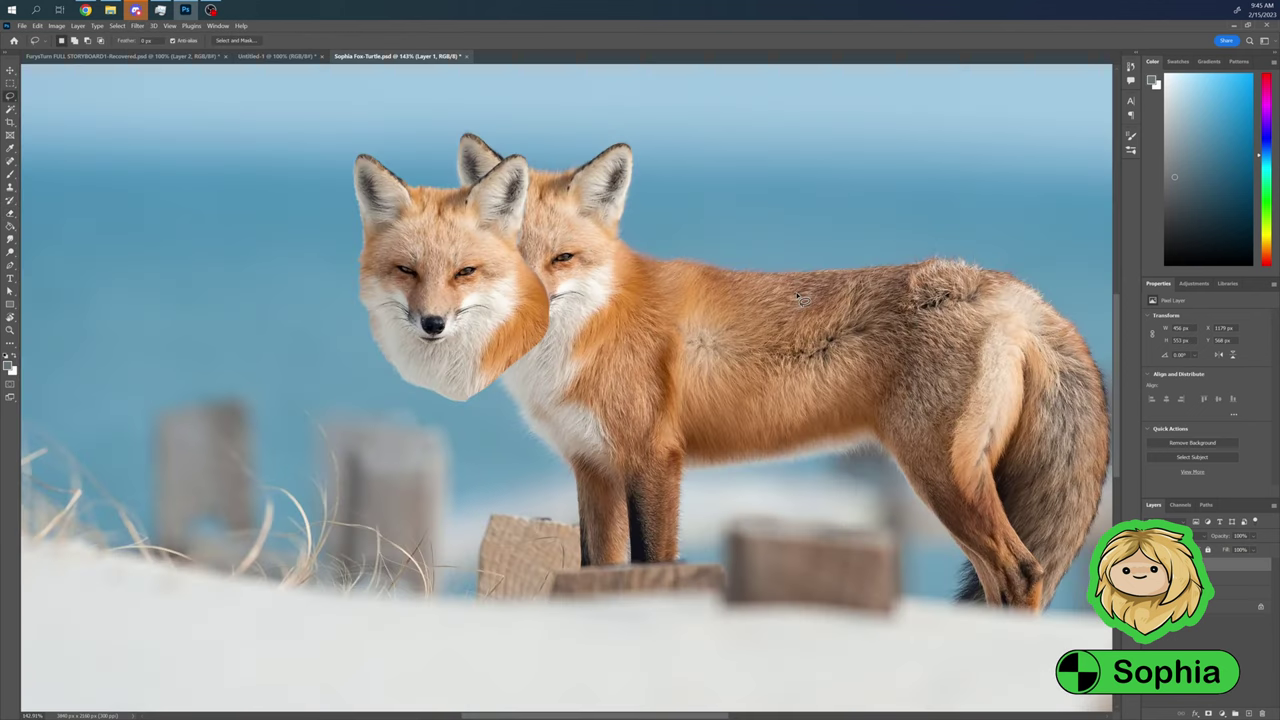
Paste the fox neck at 80% opacity and erase where it overlaps the shell and lower edge
{"action": "key", "text": "ctrl+c"}
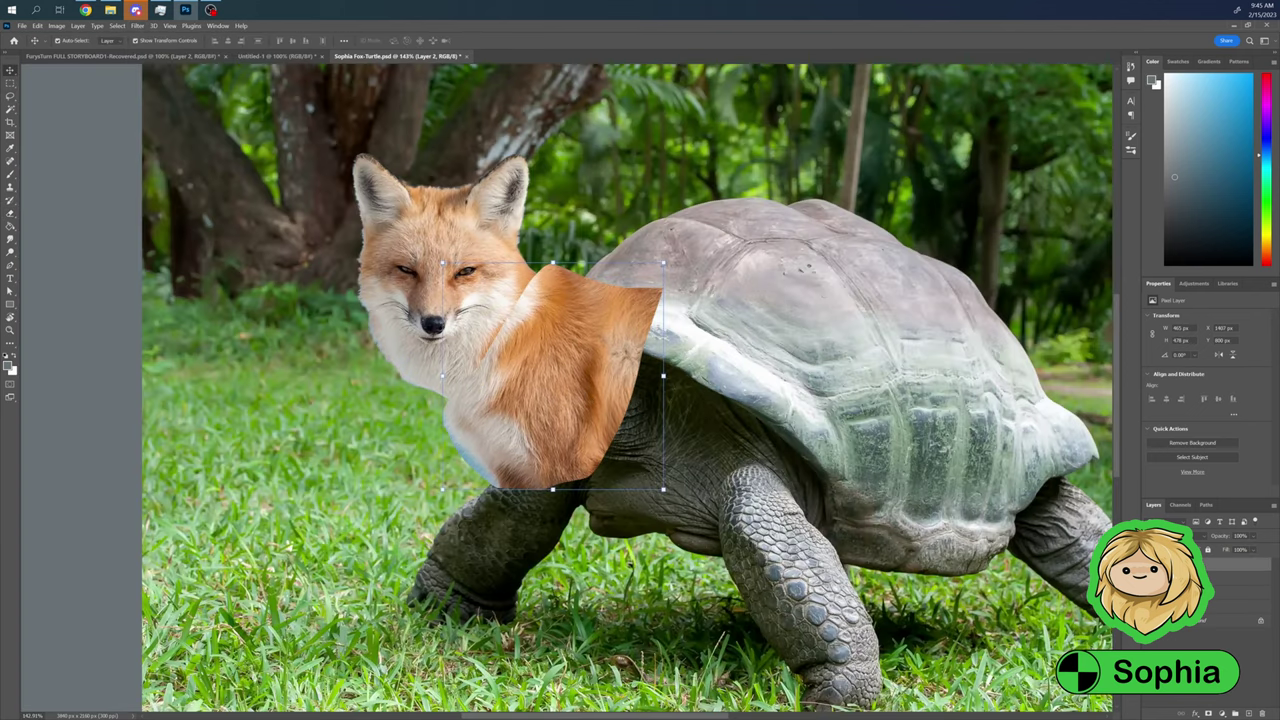
{"action": "key", "text": "5"}
{"action": "key", "text": "8"}
{"action": "key", "text": "e"}
{"action": "mouse_move", "coordinate": [630, 345]}
{"action": "left_mouse_down"}
{"action": "mouse_move", "coordinate": [565, 340]}
{"action": "mouse_move", "coordinate": [640, 285]}
{"action": "left_mouse_up"}
{"action": "left_click_drag", "start_coordinate": [450, 425], "coordinate": [580, 465]}
{"action": "left_click_drag", "start_coordinate": [1222, 536], "coordinate": [1268, 549]}
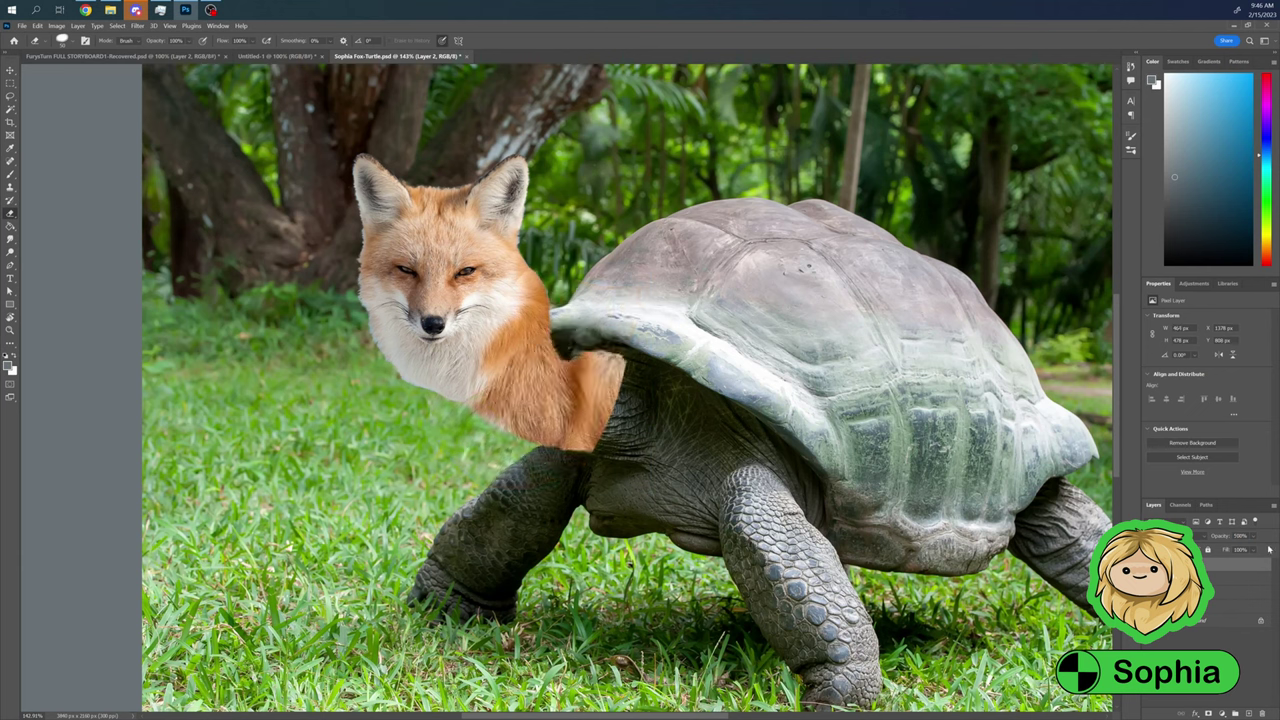
Raise the eraser brush's angle jitter to 59% and view the neck layer at 100%
{"action": "right_click", "coordinate": [505, 298]}
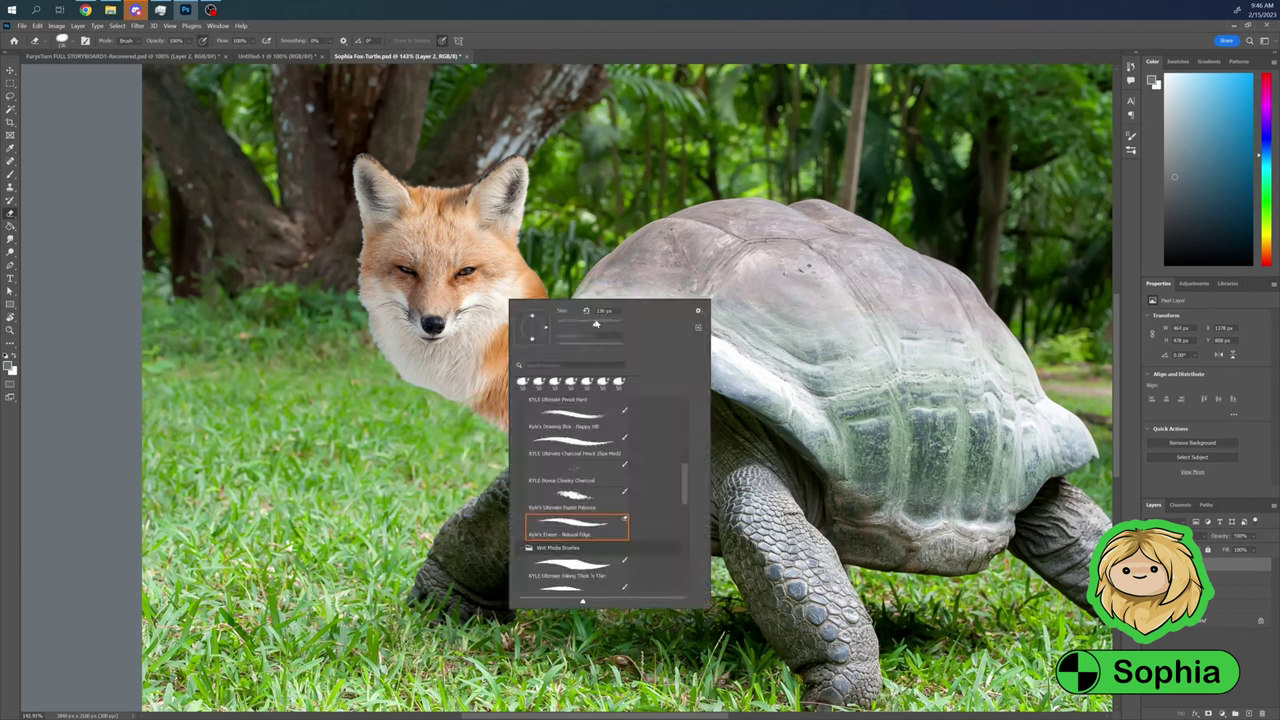
{"action": "key", "text": "Escape"}
{"action": "right_click", "coordinate": [651, 334]}
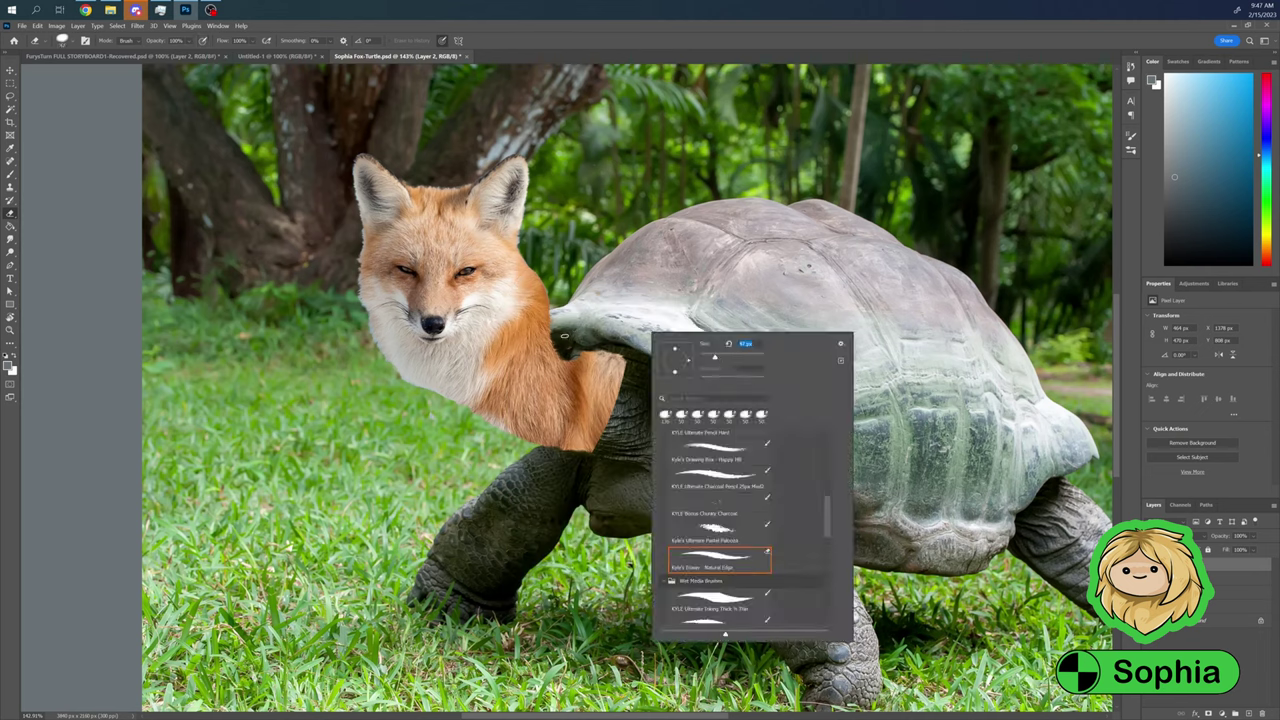
{"action": "key", "text": "Escape"}
{"action": "left_click", "coordinate": [1131, 150]}
{"action": "left_click", "coordinate": [962, 131]}
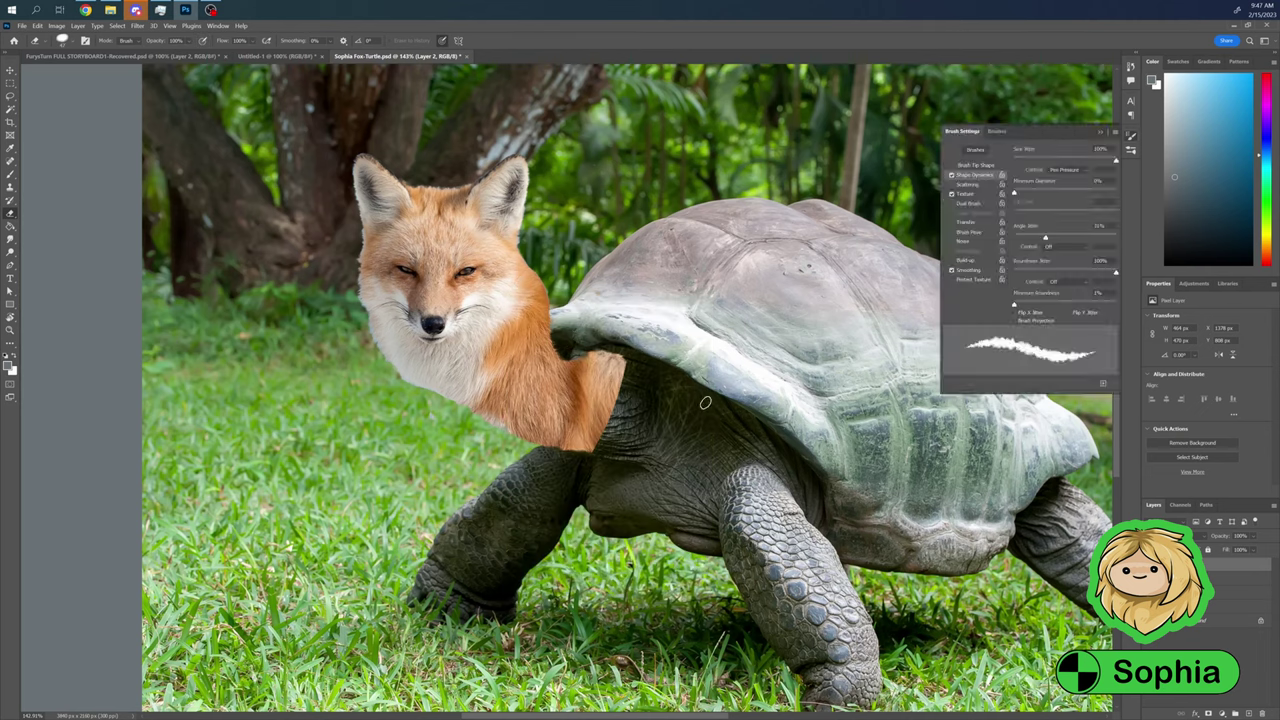
{"action": "left_click_drag", "start_coordinate": [1046, 241], "coordinate": [1074, 238]}
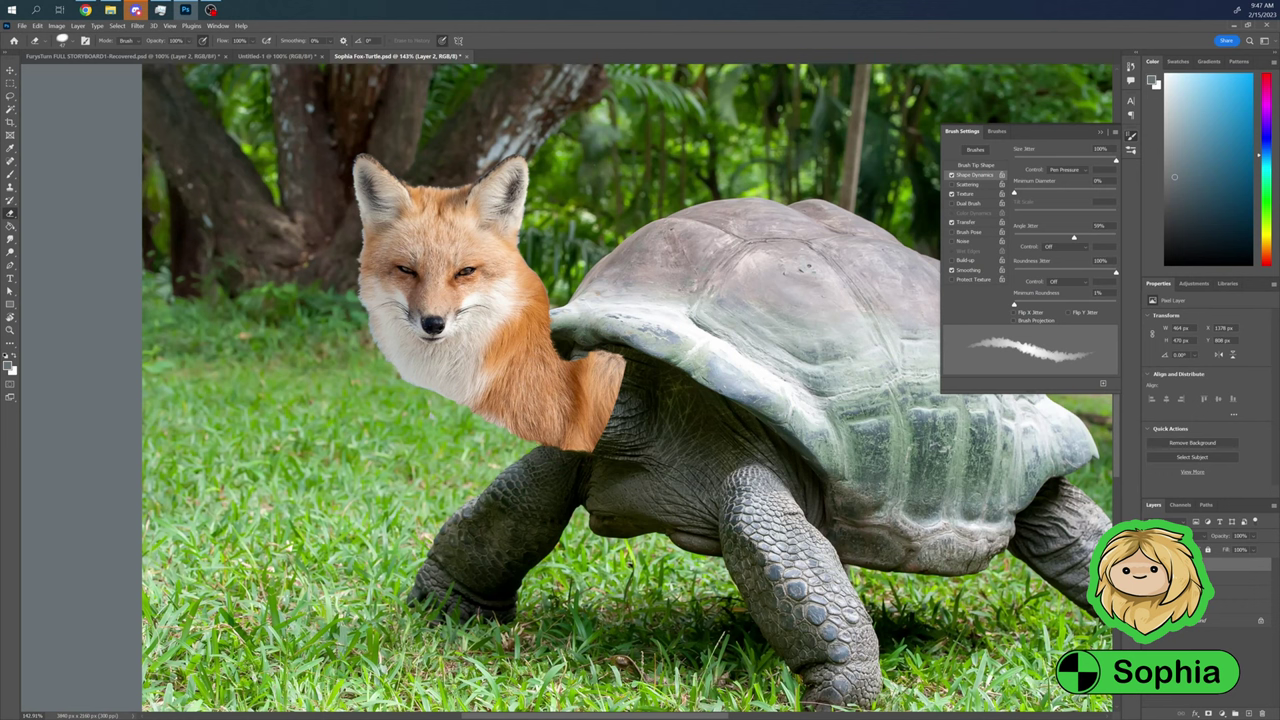
{"action": "key", "text": "alt+bracketleft"}
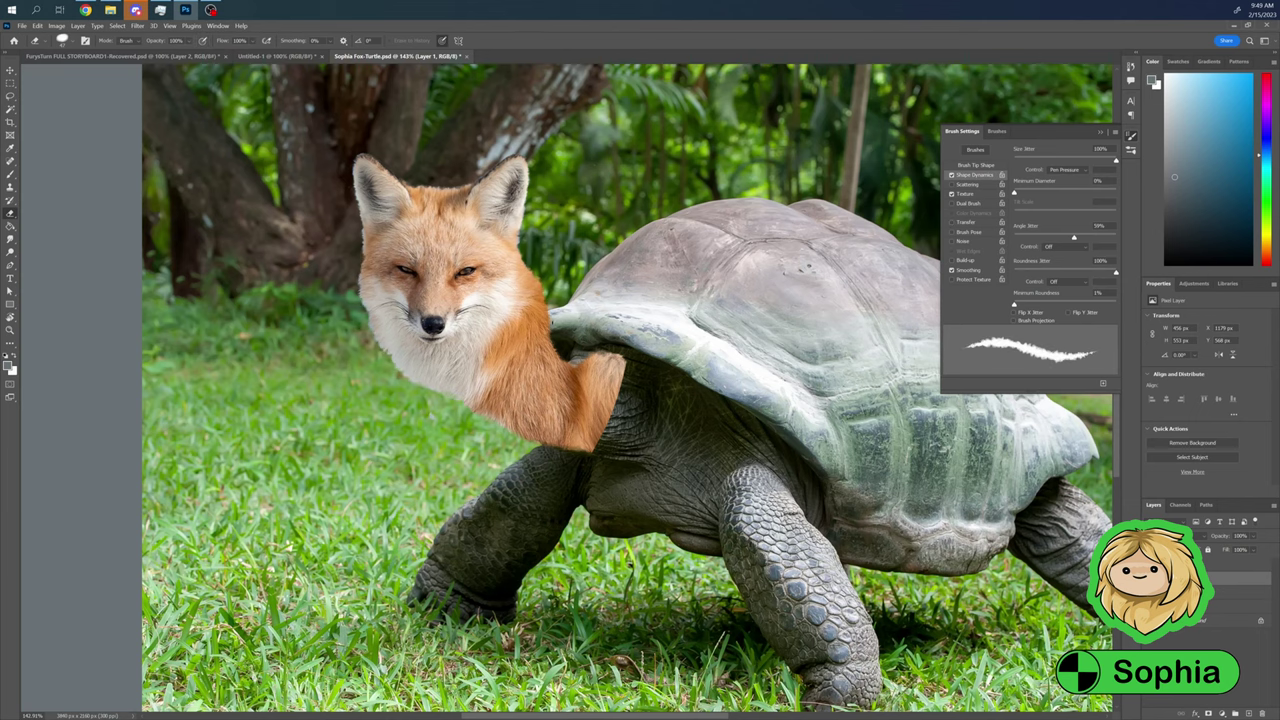
{"action": "key", "text": "ctrl+1"}
{"action": "key", "text": "alt+]"}
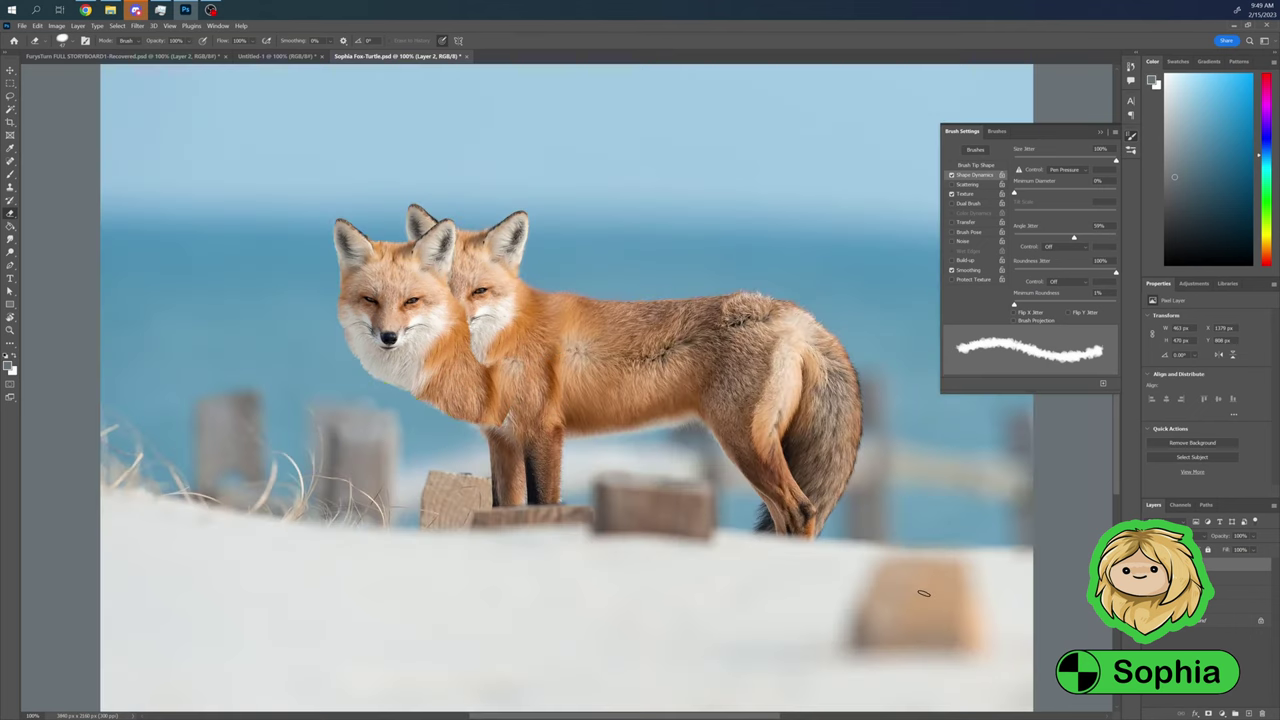
Paste the fox body over the tortoise's middle at reduced opacity for placement
{"action": "key", "text": "l"}
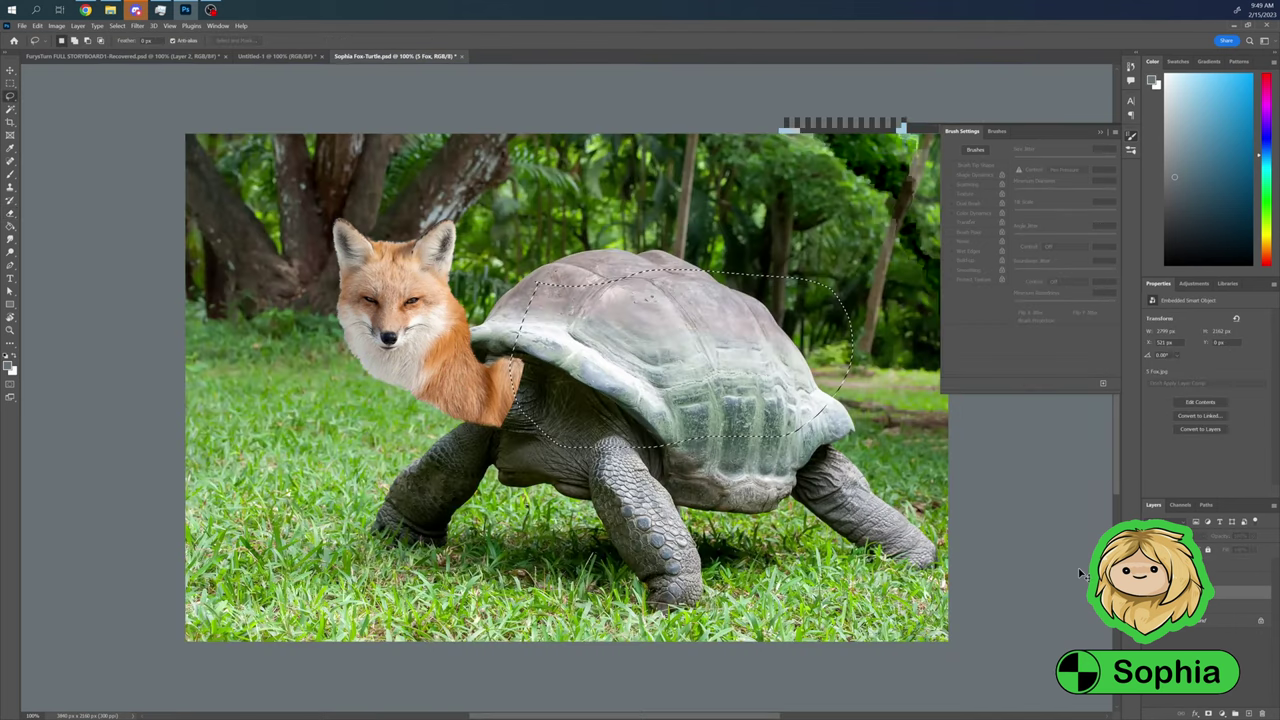
{"action": "key", "text": "ctrl+v"}
{"action": "left_click_drag", "start_coordinate": [709, 394], "coordinate": [693, 406]}
{"action": "left_click_drag", "start_coordinate": [1223, 537], "coordinate": [1205, 537]}
{"action": "key", "text": "b"}
{"action": "right_click", "coordinate": [478, 410]}
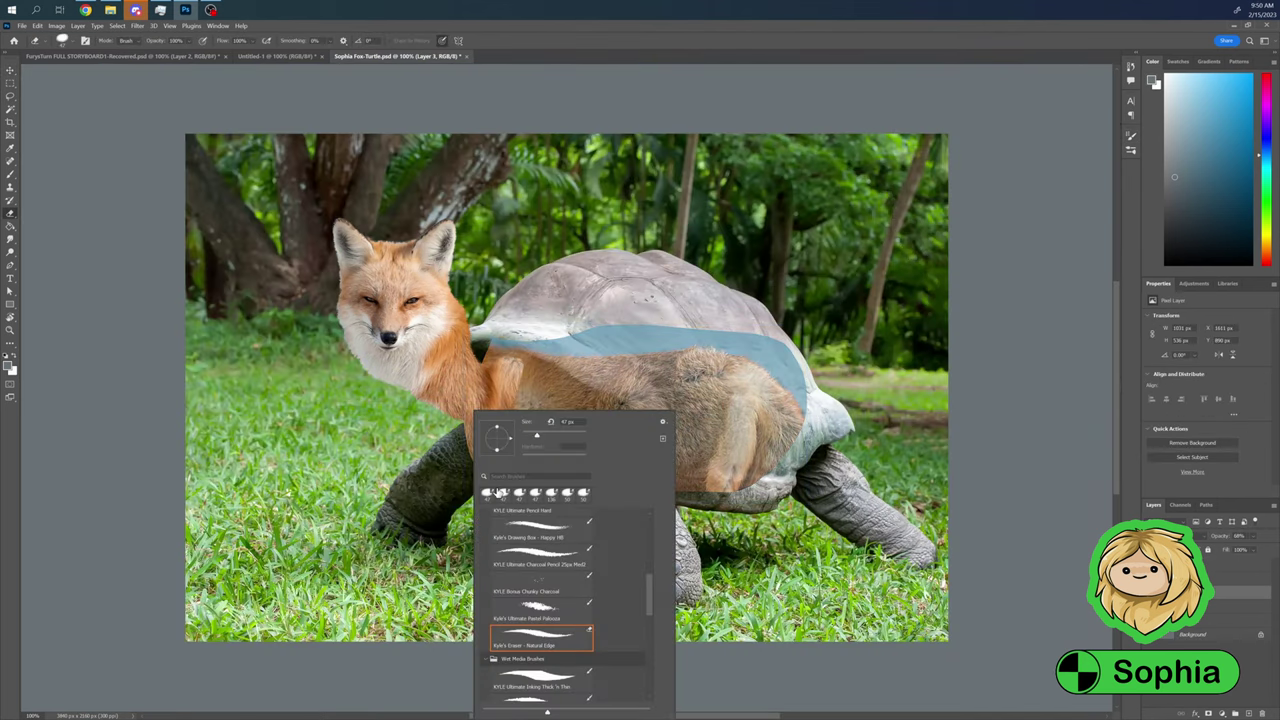
{"action": "key", "text": "Escape"}
Erase the fox body over the shell, nudge it into place, restore full opacity and soften the edge
{"action": "left_click_drag", "start_coordinate": [730, 330], "coordinate": [690, 490]}
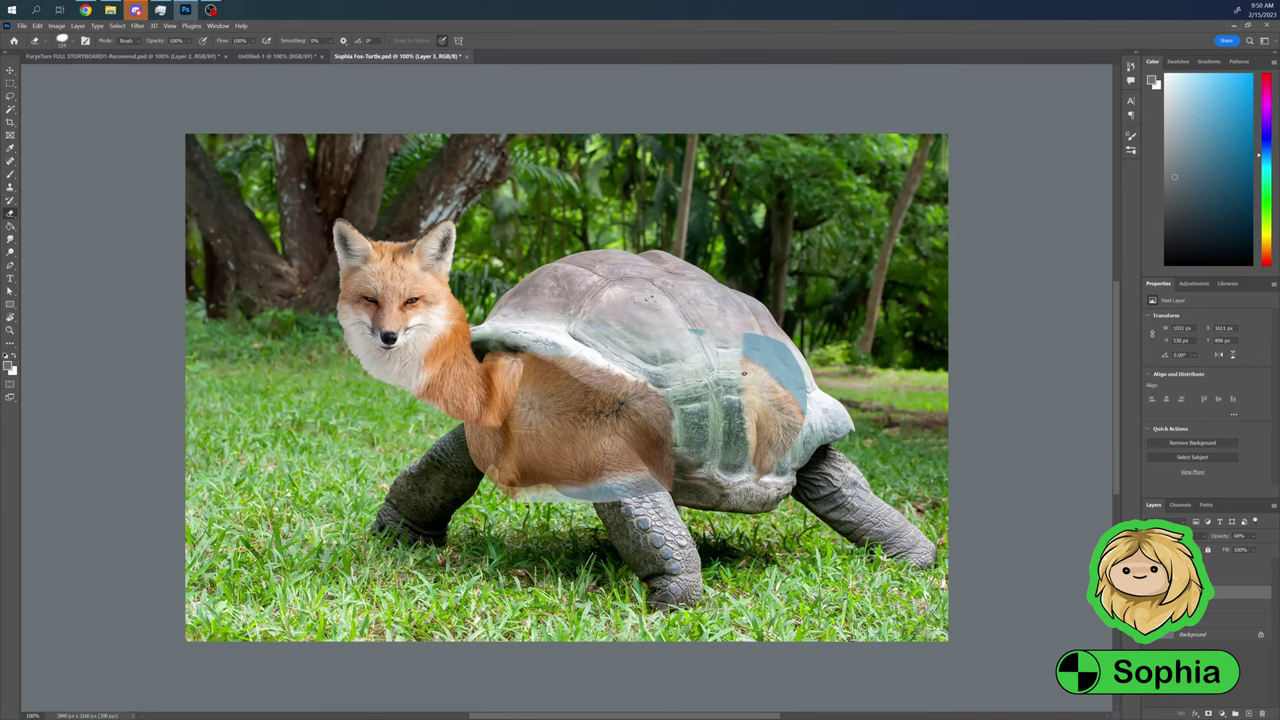
{"action": "scroll", "coordinate": [537, 566], "scroll_direction": "up", "scroll_amount": 1}
{"action": "scroll", "coordinate": [537, 566], "scroll_direction": "up", "scroll_amount": 3}
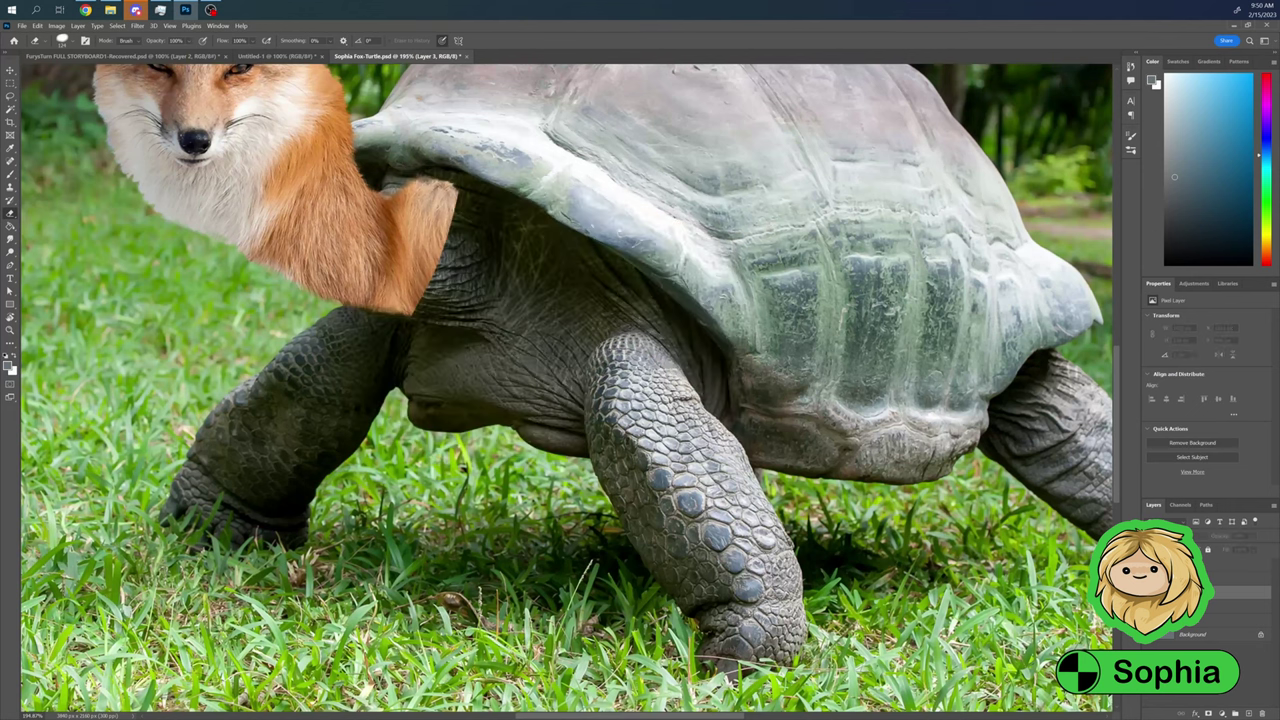
{"action": "key", "text": "v"}
{"action": "left_click_drag", "start_coordinate": [889, 500], "coordinate": [882, 491]}
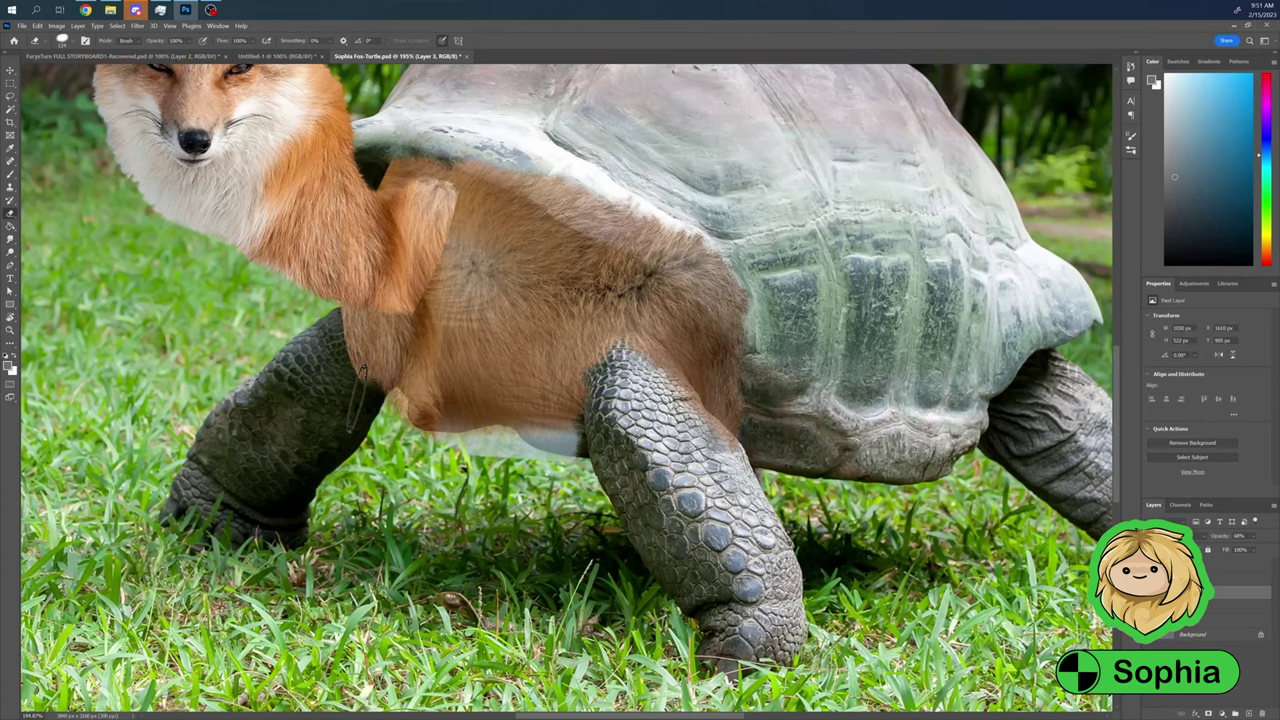
{"action": "key", "text": "b"}
{"action": "key", "text": "0"}
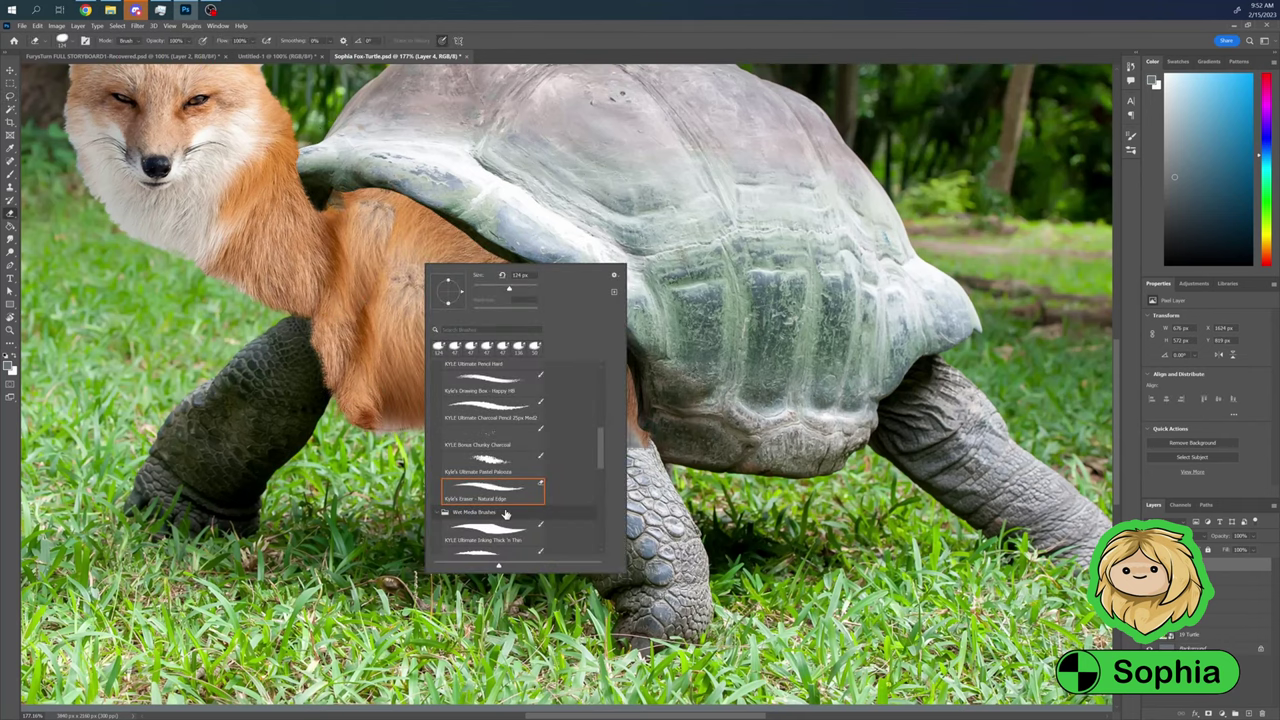
{"action": "key", "text": "Return"}
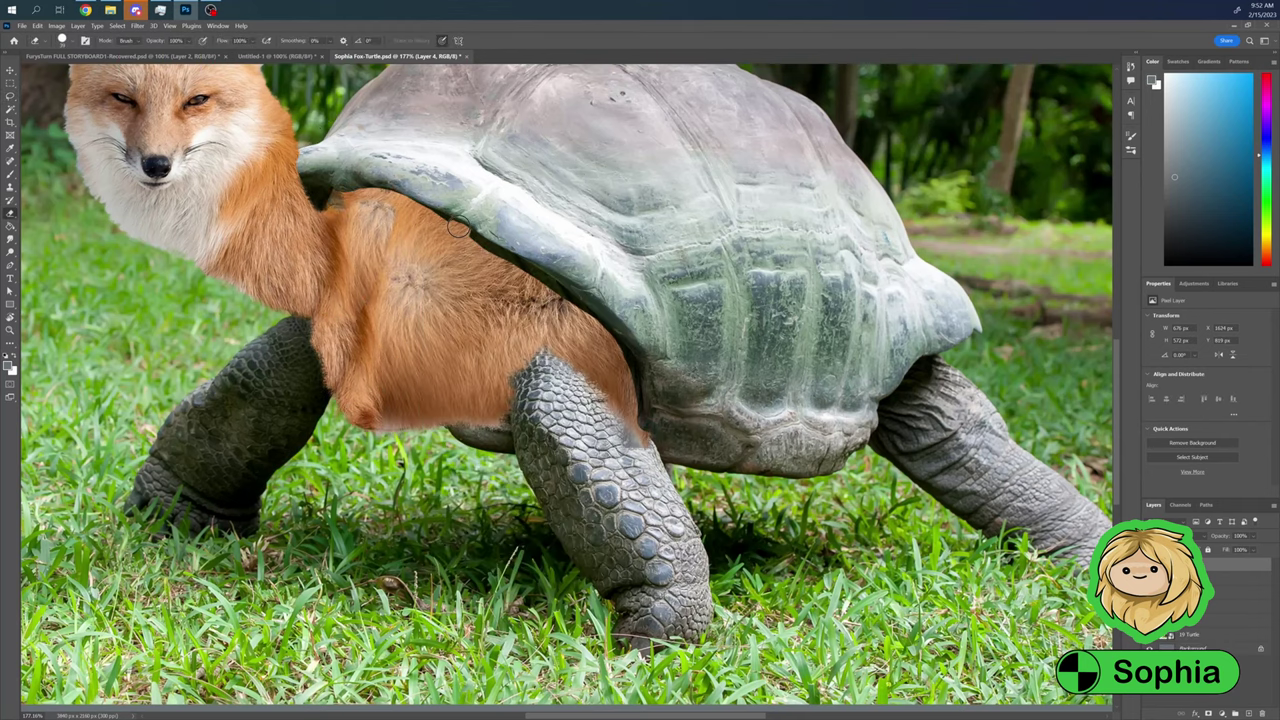
{"action": "scroll", "coordinate": [455, 235], "scroll_direction": "up", "scroll_amount": 4}
{"action": "mouse_move", "coordinate": [470, 240]}
{"action": "left_mouse_down"}
{"action": "mouse_move", "coordinate": [518, 280]}
{"action": "mouse_move", "coordinate": [576, 455]}
{"action": "mouse_move", "coordinate": [557, 404]}
{"action": "left_mouse_up"}
Copy the tortoise leg from the 19 Turtle layer to a new layer and trim it over the fur
{"action": "left_click", "coordinate": [1207, 635]}
{"action": "left_click", "coordinate": [1207, 648]}
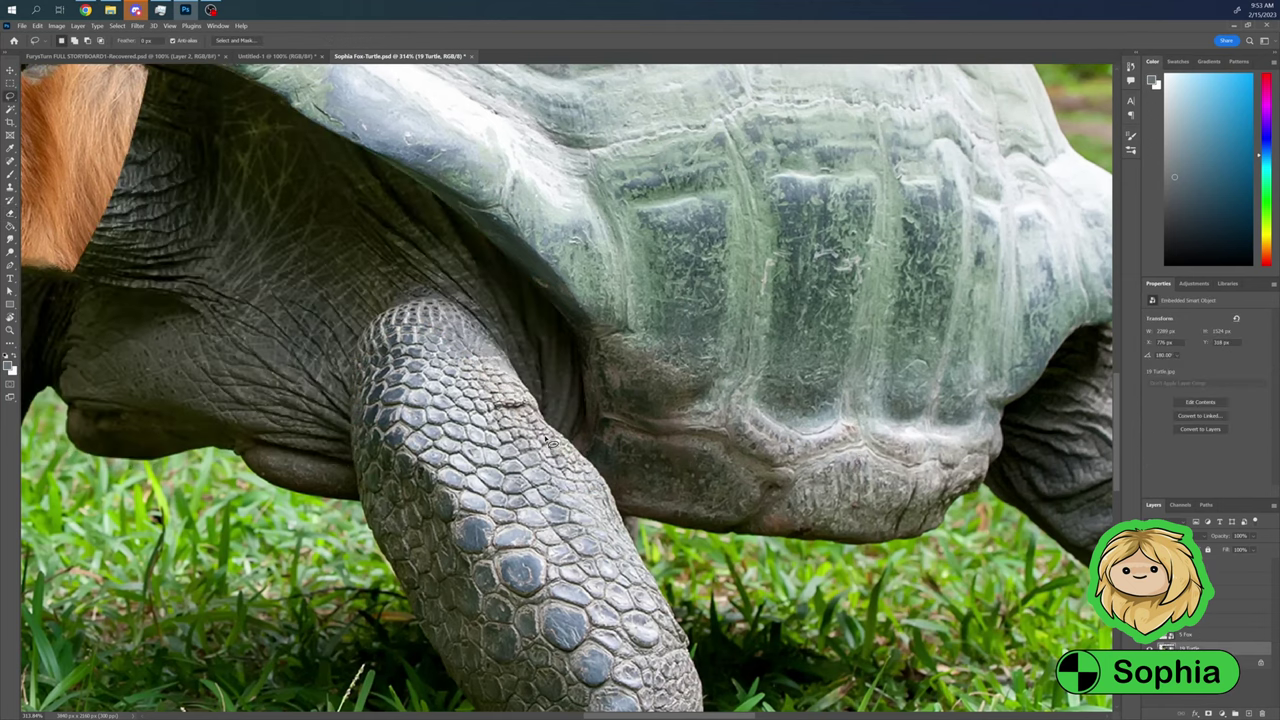
{"action": "key", "text": "l"}
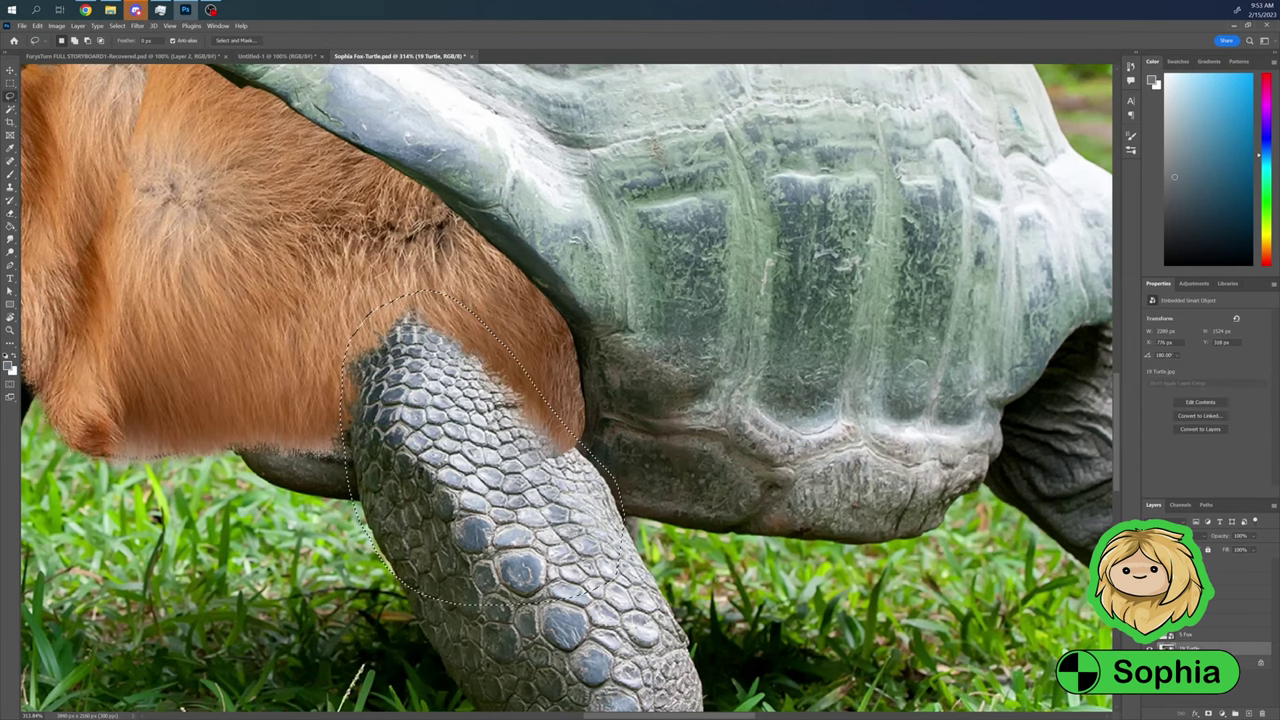
{"action": "key", "text": "ctrl+j"}
{"action": "key", "text": "e"}
{"action": "mouse_move", "coordinate": [345, 455]}
{"action": "left_mouse_down"}
{"action": "mouse_move", "coordinate": [350, 315]}
{"action": "mouse_move", "coordinate": [577, 345]}
{"action": "left_mouse_up"}
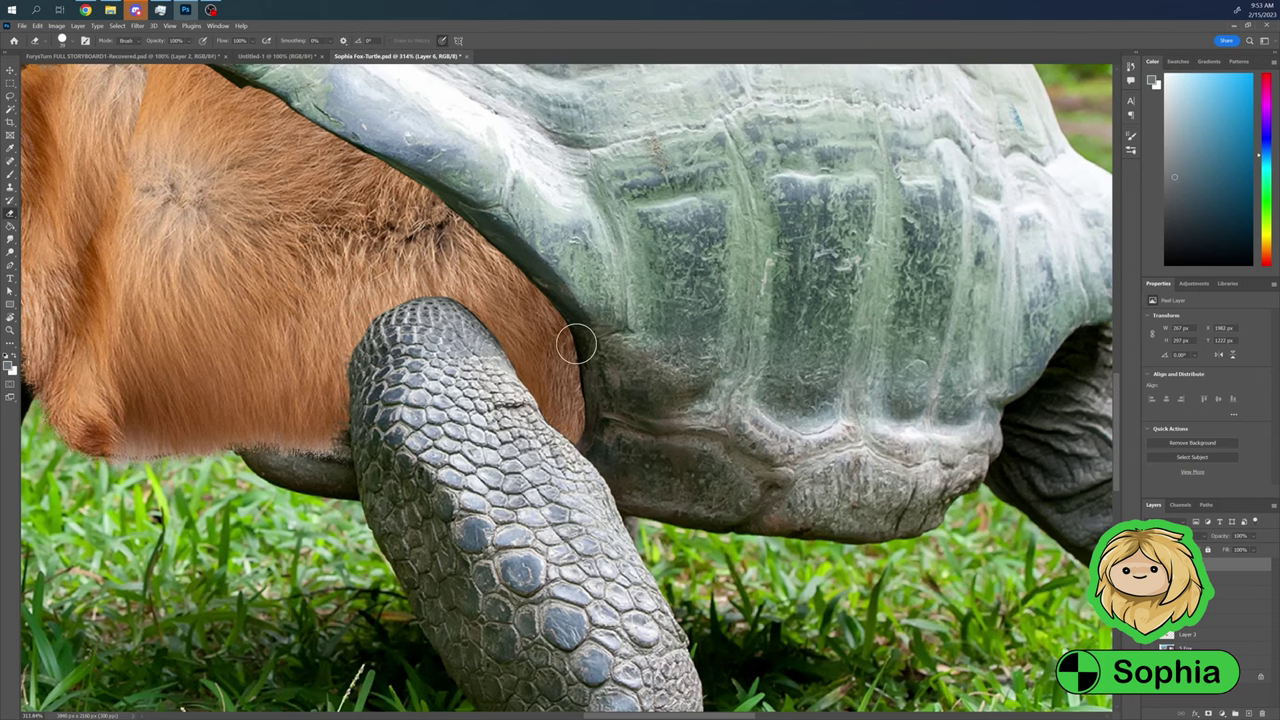
{"action": "key", "text": "ctrl+e"}
{"action": "key", "text": "ctrl+0"}
{"action": "scroll", "coordinate": [579, 498], "scroll_direction": "up", "scroll_amount": 3}
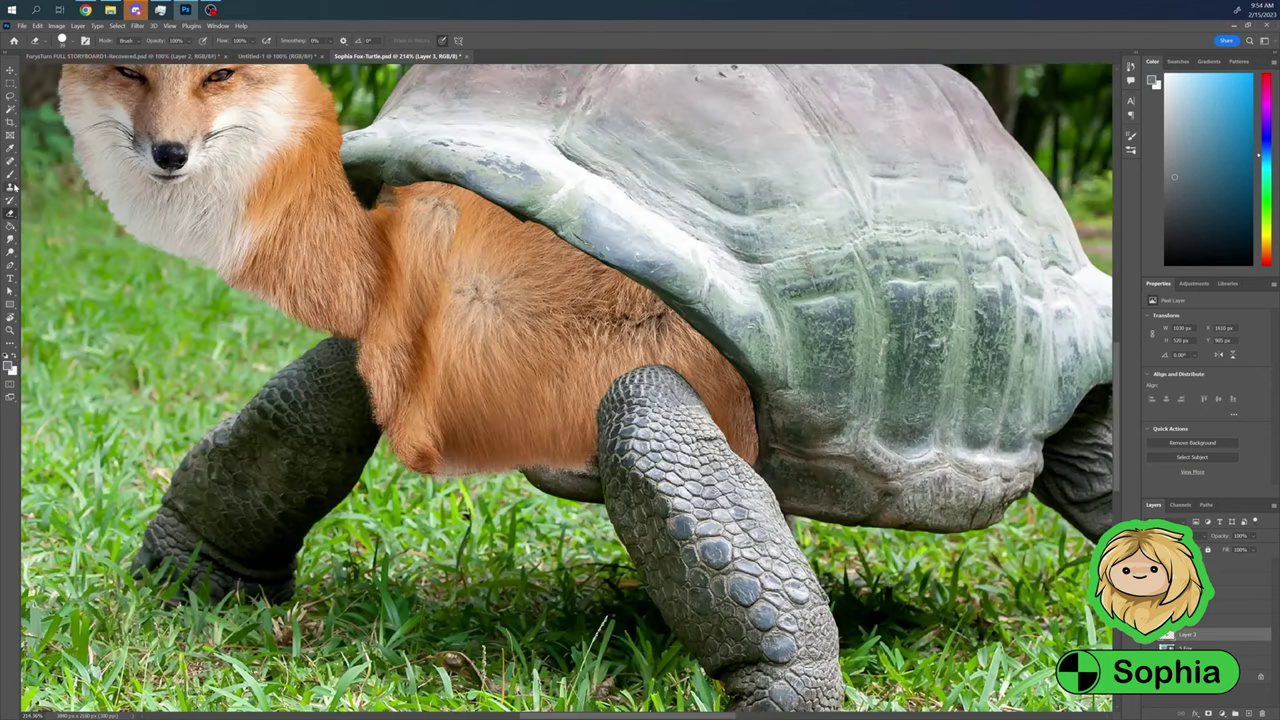
Clone fur over the gap by the front leg and erase along the fur edge there
{"action": "left_click", "coordinate": [11, 187]}
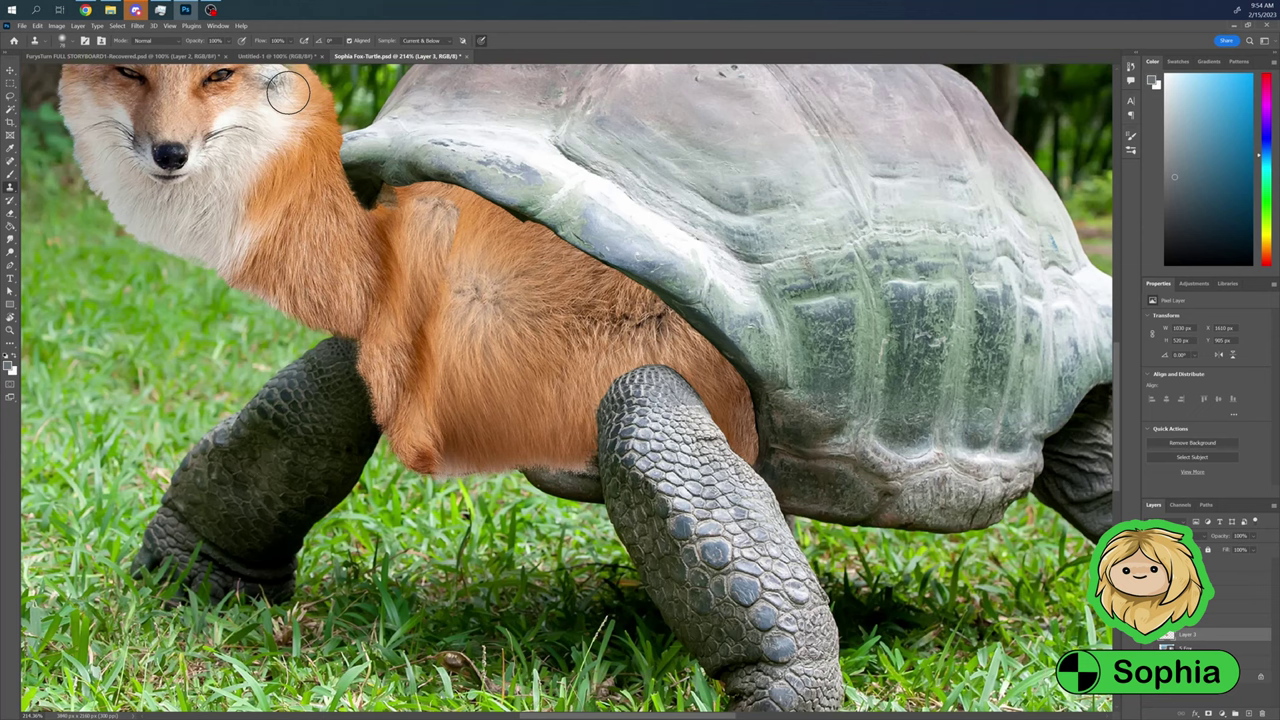
{"action": "mouse_move", "coordinate": [596, 500]}
{"action": "left_mouse_down"}
{"action": "mouse_move", "coordinate": [503, 418]}
{"action": "mouse_move", "coordinate": [481, 441]}
{"action": "left_mouse_up"}
{"action": "left_click", "coordinate": [1236, 563]}
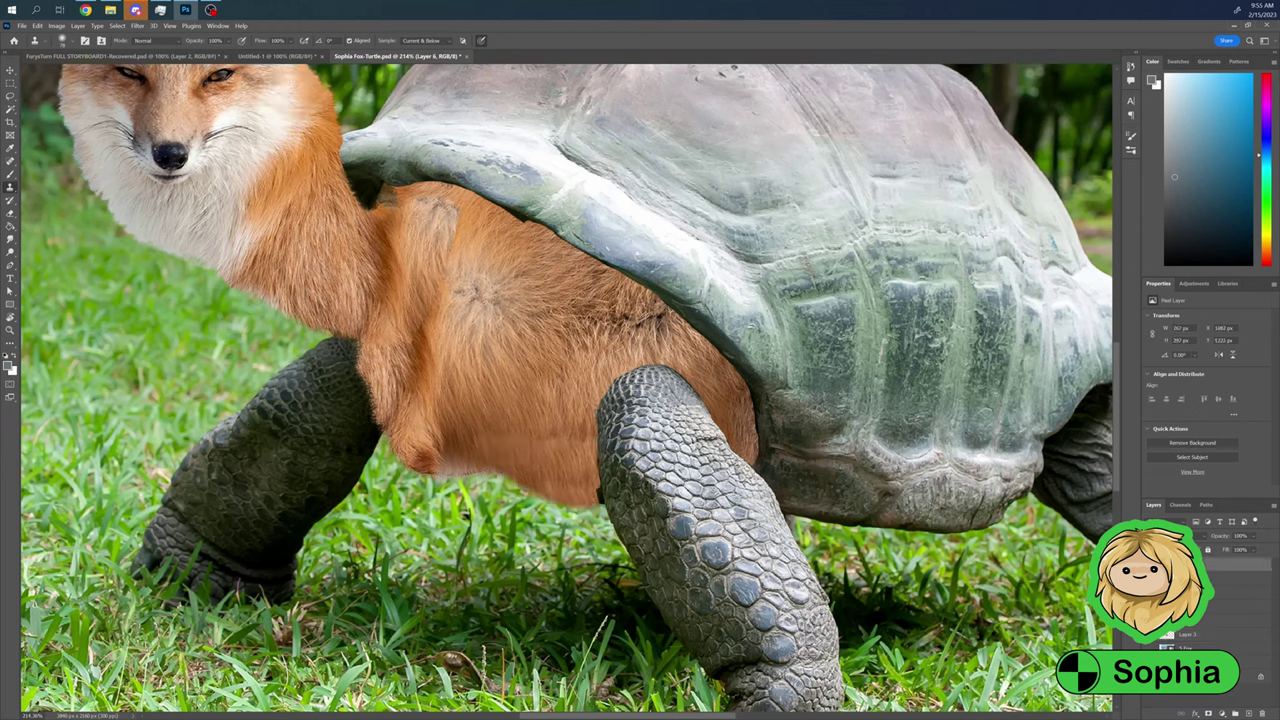
{"action": "key", "text": "alt+["}
{"action": "key", "text": "alt+["}
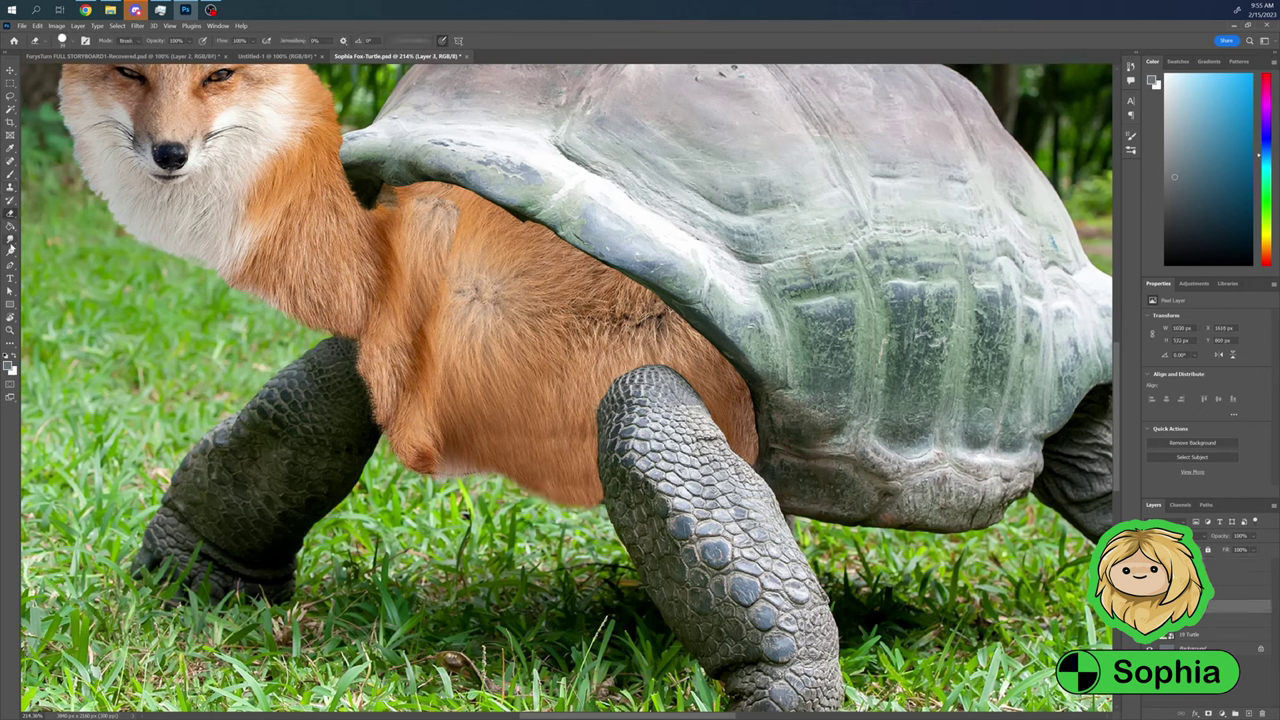
{"action": "key", "text": "r"}
{"action": "key", "text": "s"}
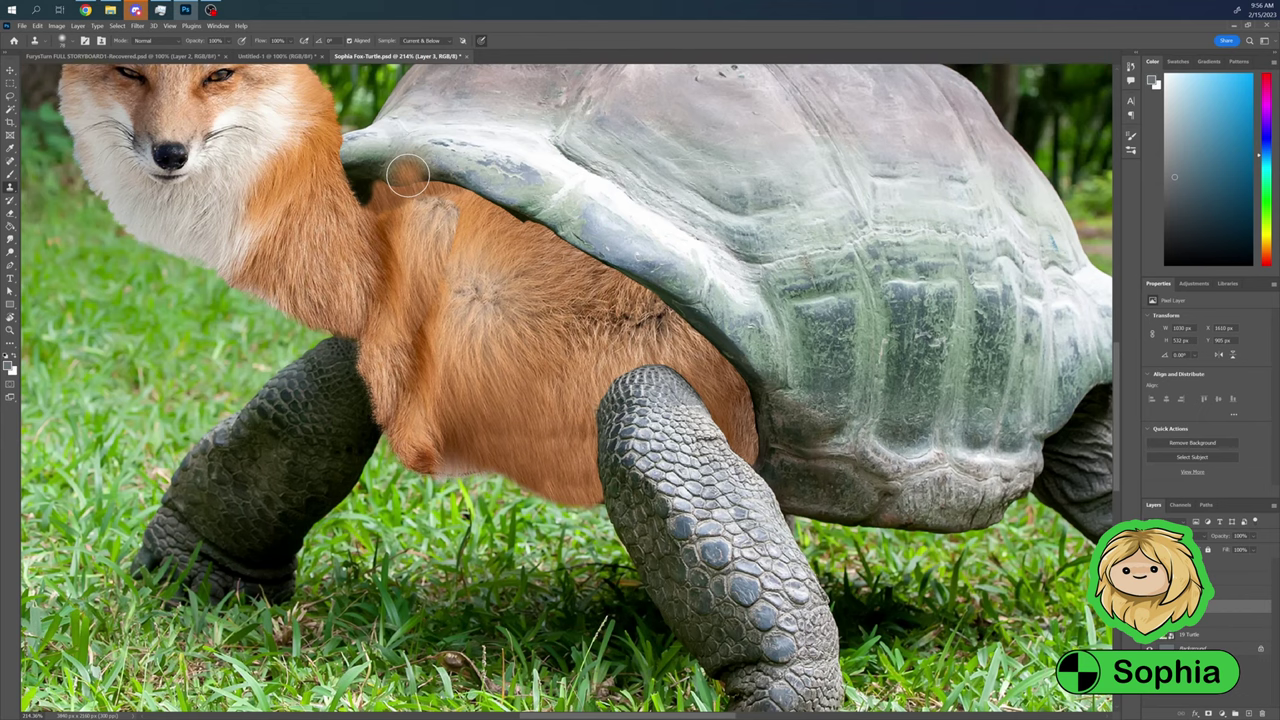
{"action": "left_click", "coordinate": [12, 214]}
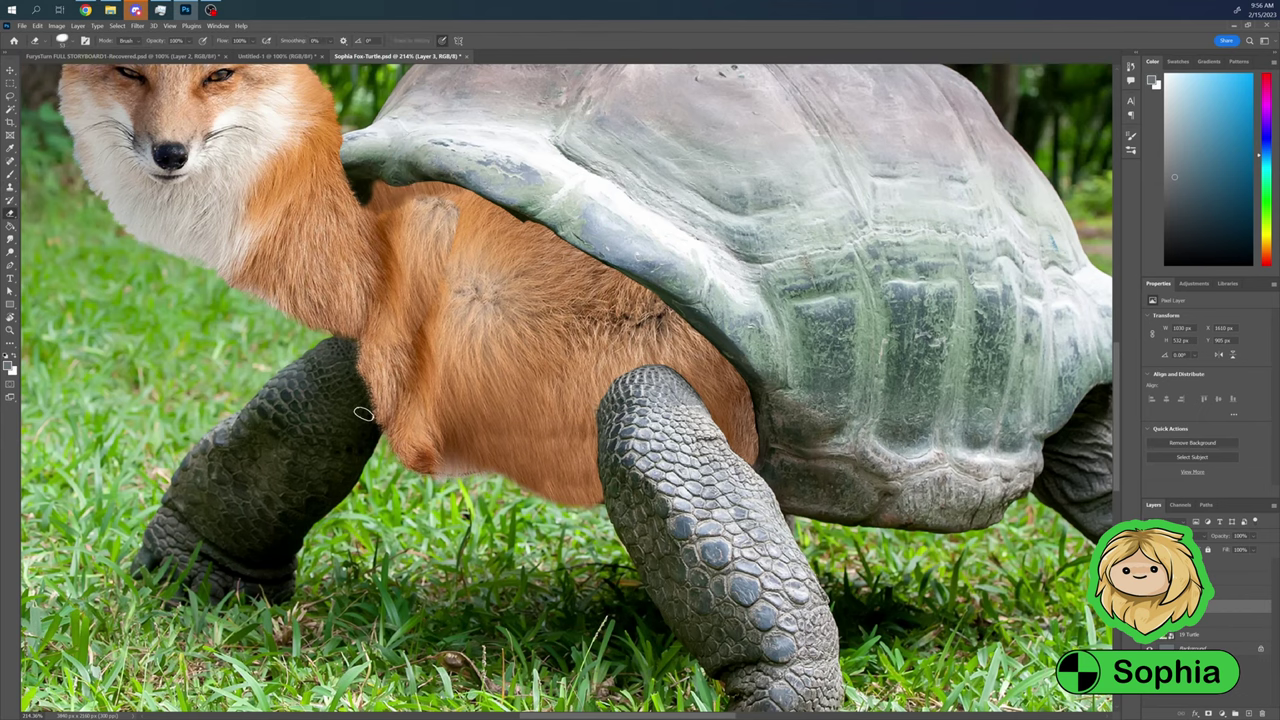
{"action": "left_click_drag", "start_coordinate": [346, 352], "coordinate": [385, 450]}
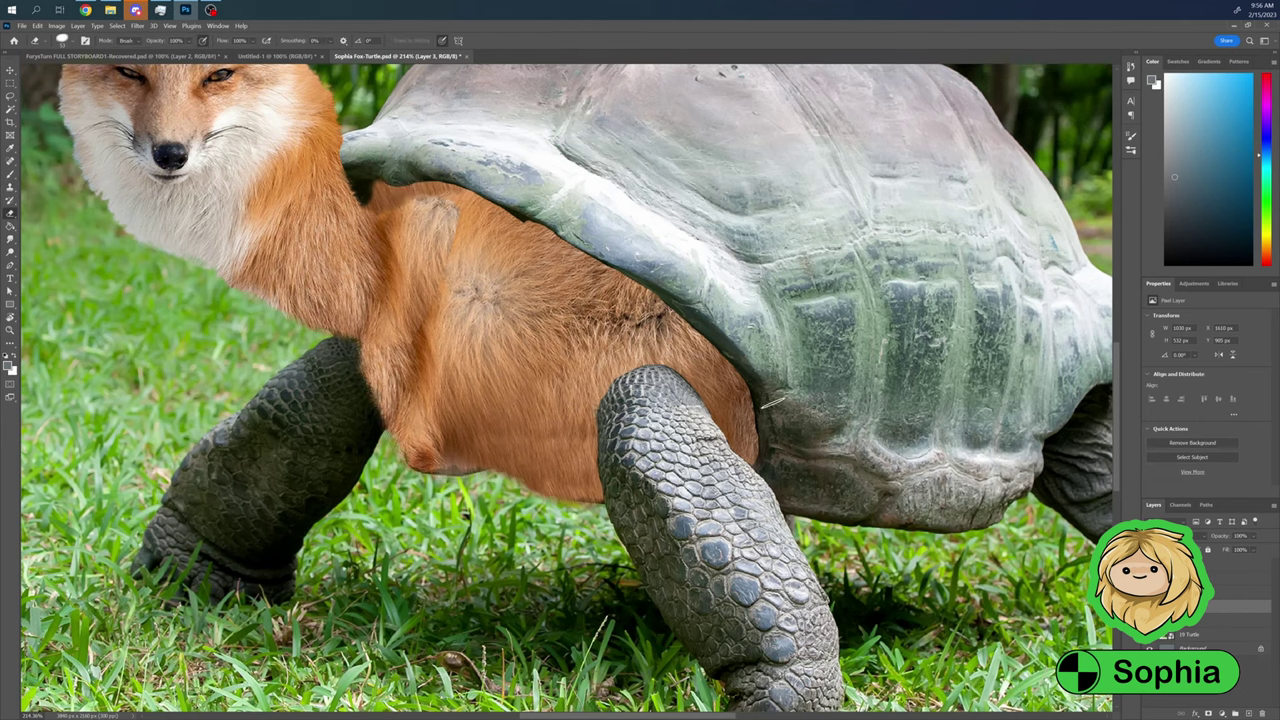
{"action": "scroll", "coordinate": [590, 472], "scroll_direction": "down", "scroll_amount": 5}
{"action": "scroll", "coordinate": [743, 477], "scroll_direction": "down", "scroll_amount": 2}
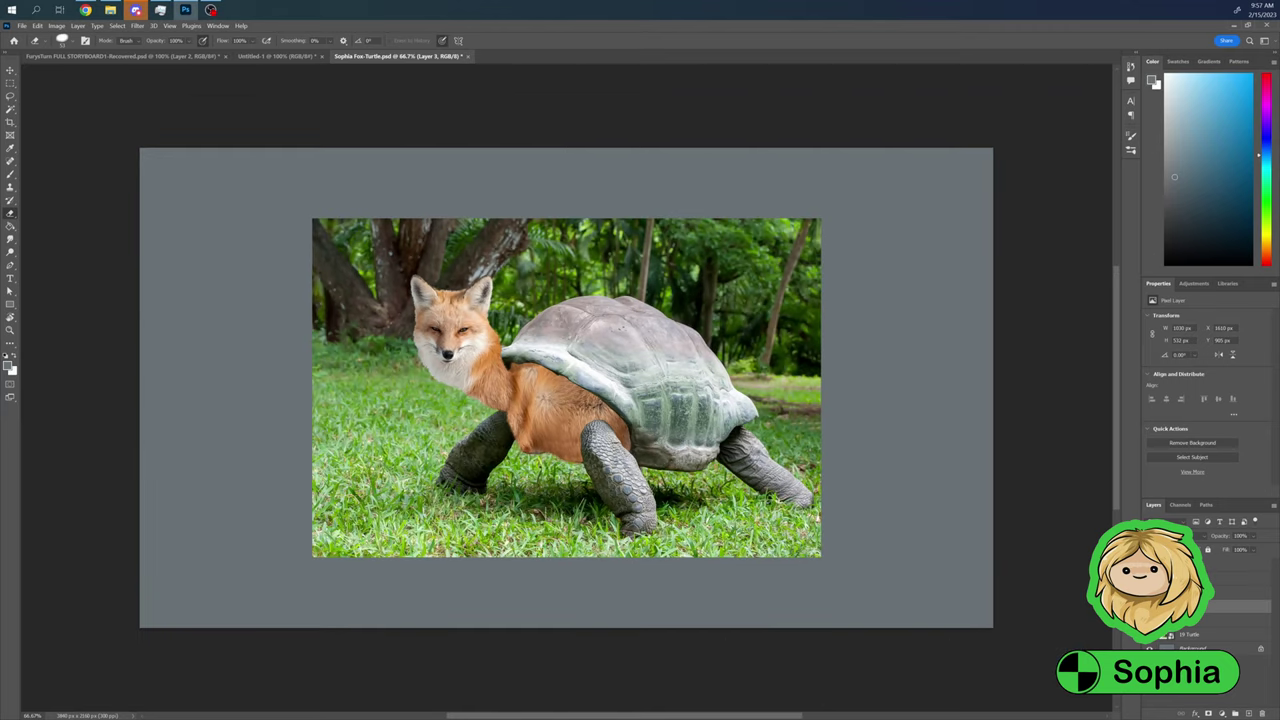
Free-transform the fox head on Layer 2 and remove the light patch on the shoulder
{"action": "key", "text": "alt+]"}
{"action": "key", "text": "ctrl+t"}
{"action": "scroll", "coordinate": [467, 375], "scroll_direction": "up", "scroll_amount": 4}
{"action": "key", "text": "Return"}
{"action": "key", "text": "b"}
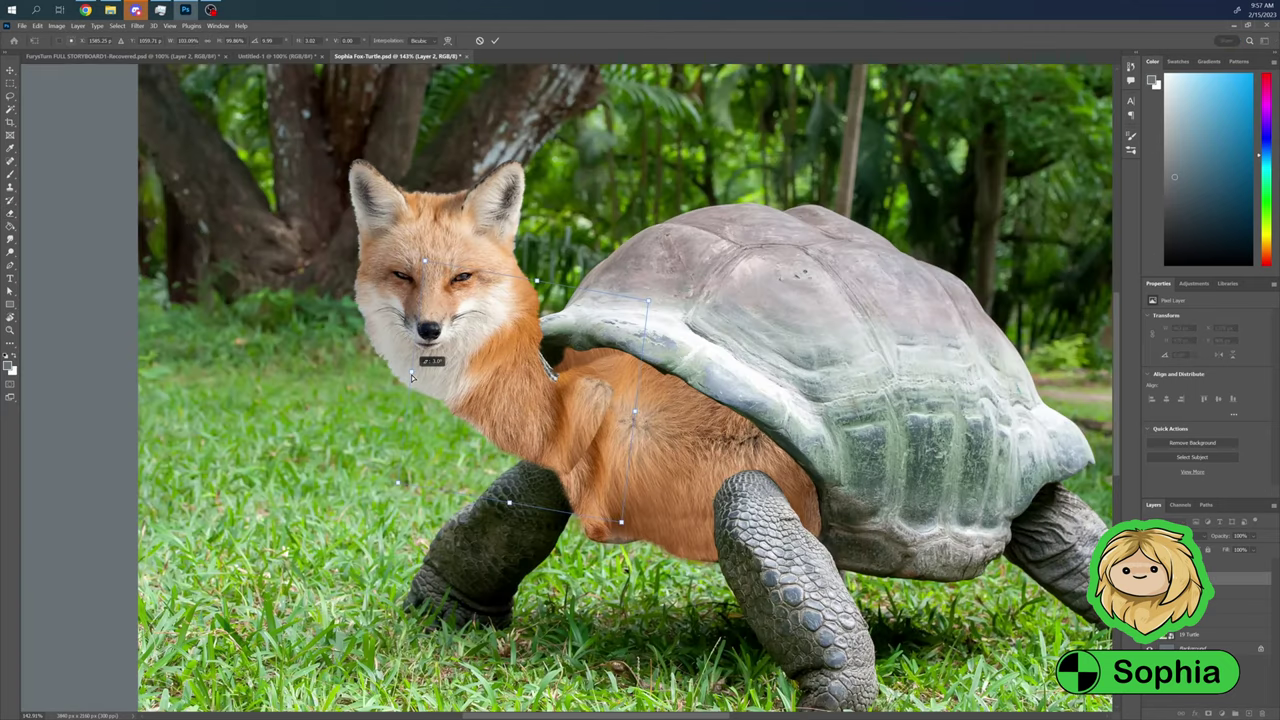
{"action": "right_click", "coordinate": [666, 420]}
{"action": "left_click", "coordinate": [605, 422]}
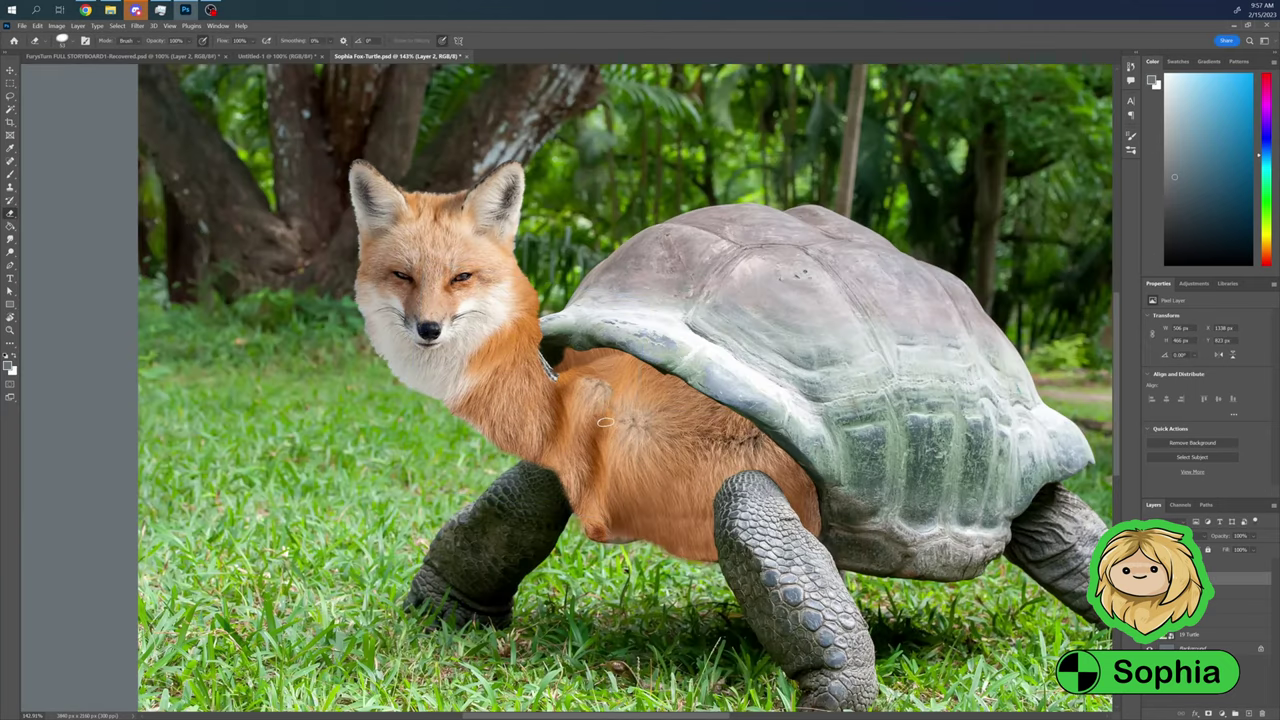
{"action": "key", "text": "ctrl+z"}
Clone fur sampled from the fox's shoulder onto the bottom of the belly
{"action": "left_click", "coordinate": [10, 187]}
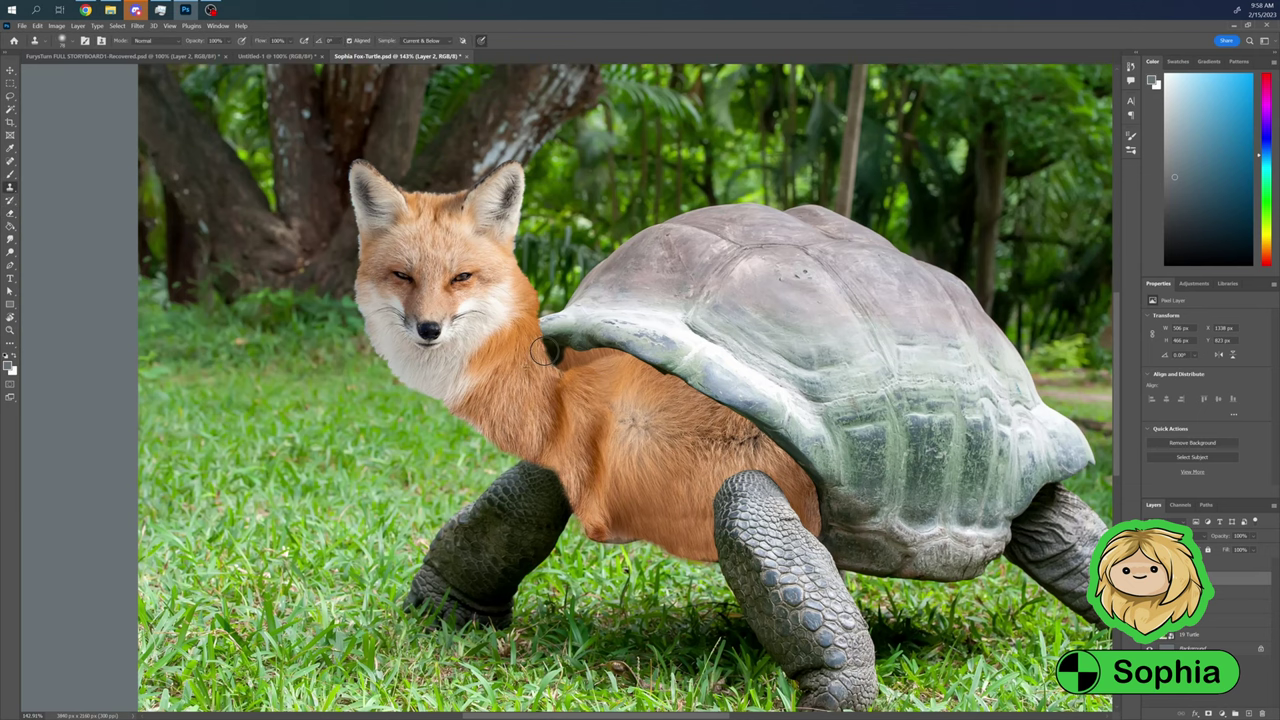
{"action": "left_click", "coordinate": [570, 383], "text": "alt"}
{"action": "mouse_move", "coordinate": [602, 530]}
{"action": "left_mouse_down"}
{"action": "mouse_move", "coordinate": [651, 528]}
{"action": "mouse_move", "coordinate": [631, 525]}
{"action": "left_mouse_up"}
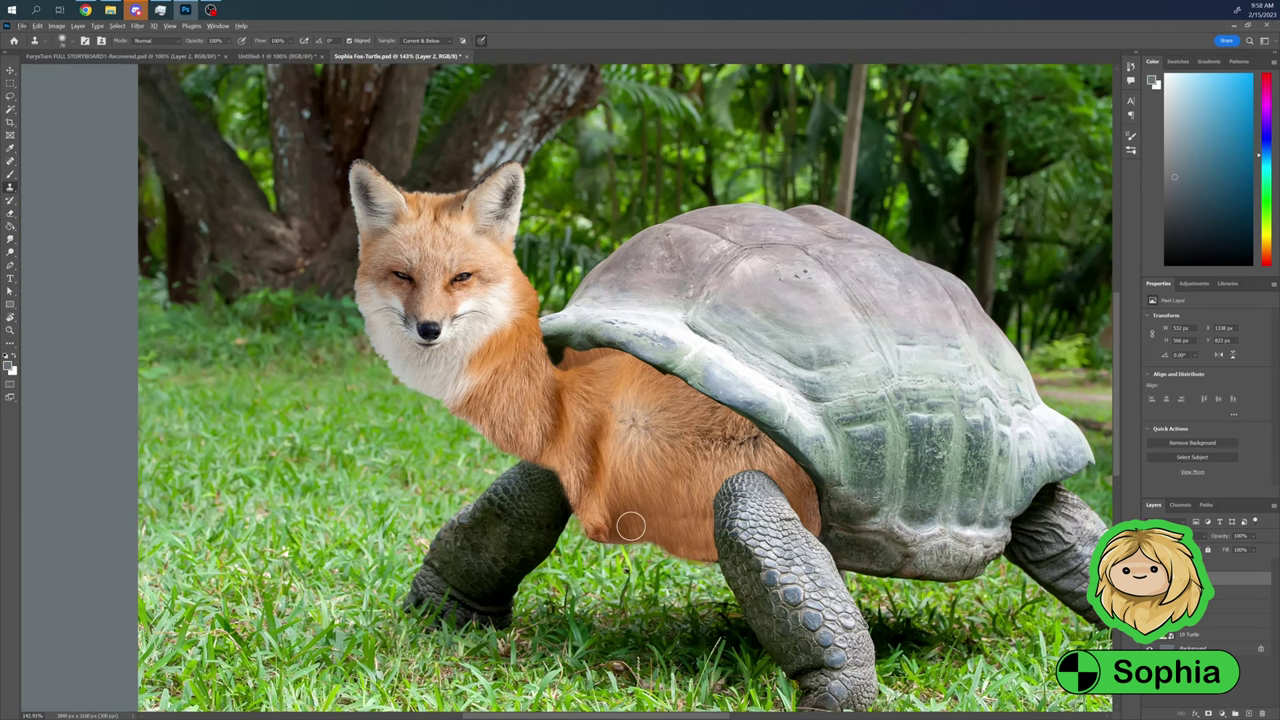
{"action": "key", "text": "ctrl+minus"}
{"action": "key", "text": "ctrl+minus"}
Add a new shading layer, sample the fur's orange, and compare layers by toggling visibility
{"action": "key", "text": "ctrl+shift+alt+n"}
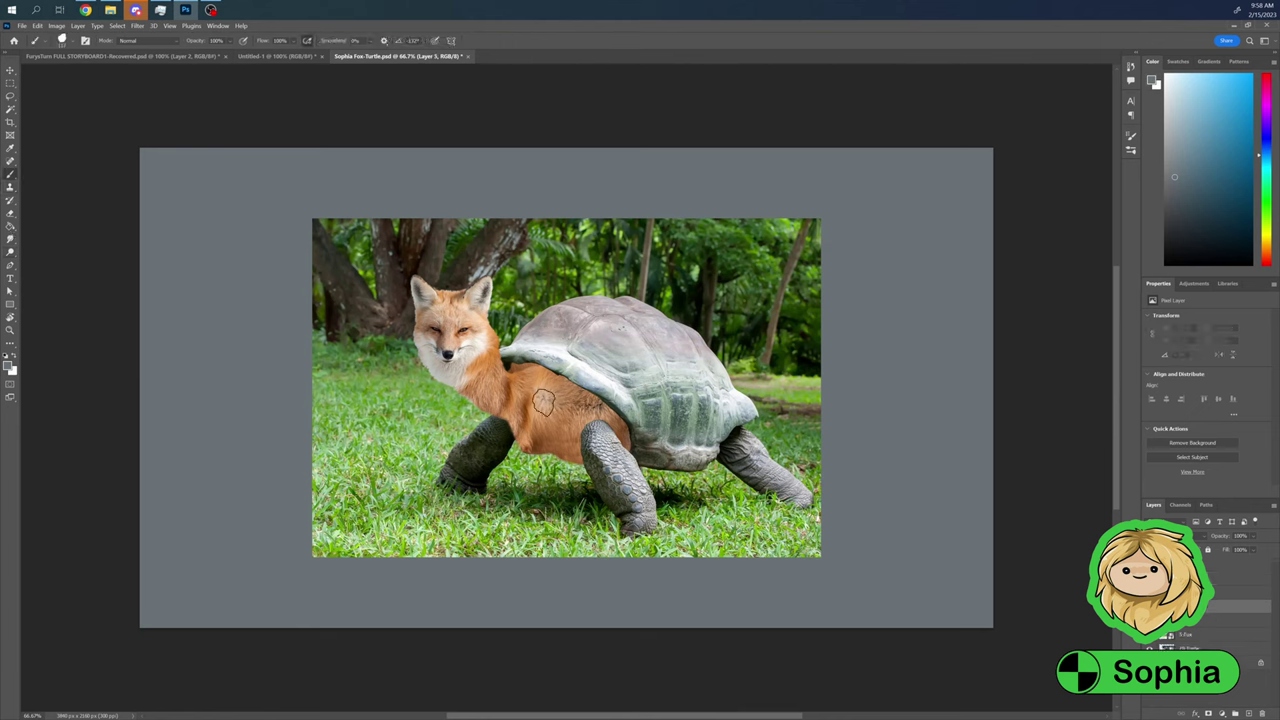
{"action": "key", "text": "b"}
{"action": "left_click", "coordinate": [571, 409], "text": "alt"}
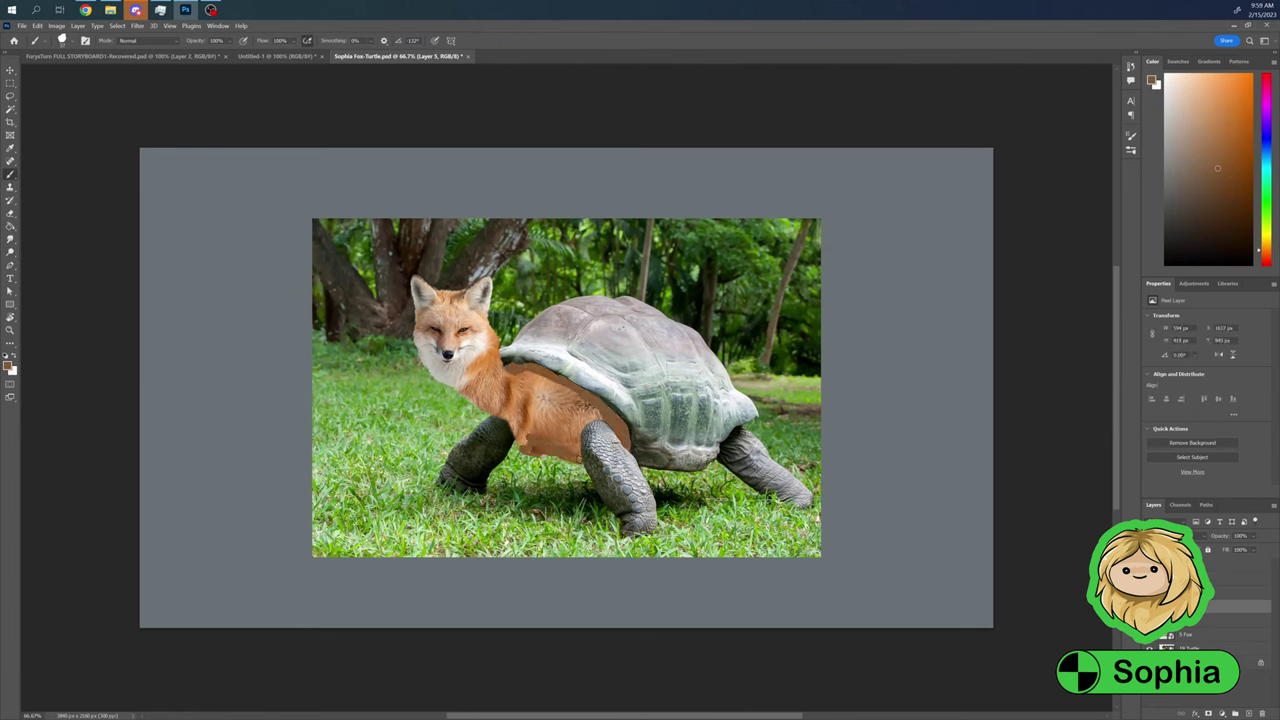
{"action": "key", "text": "ctrl+comma"}
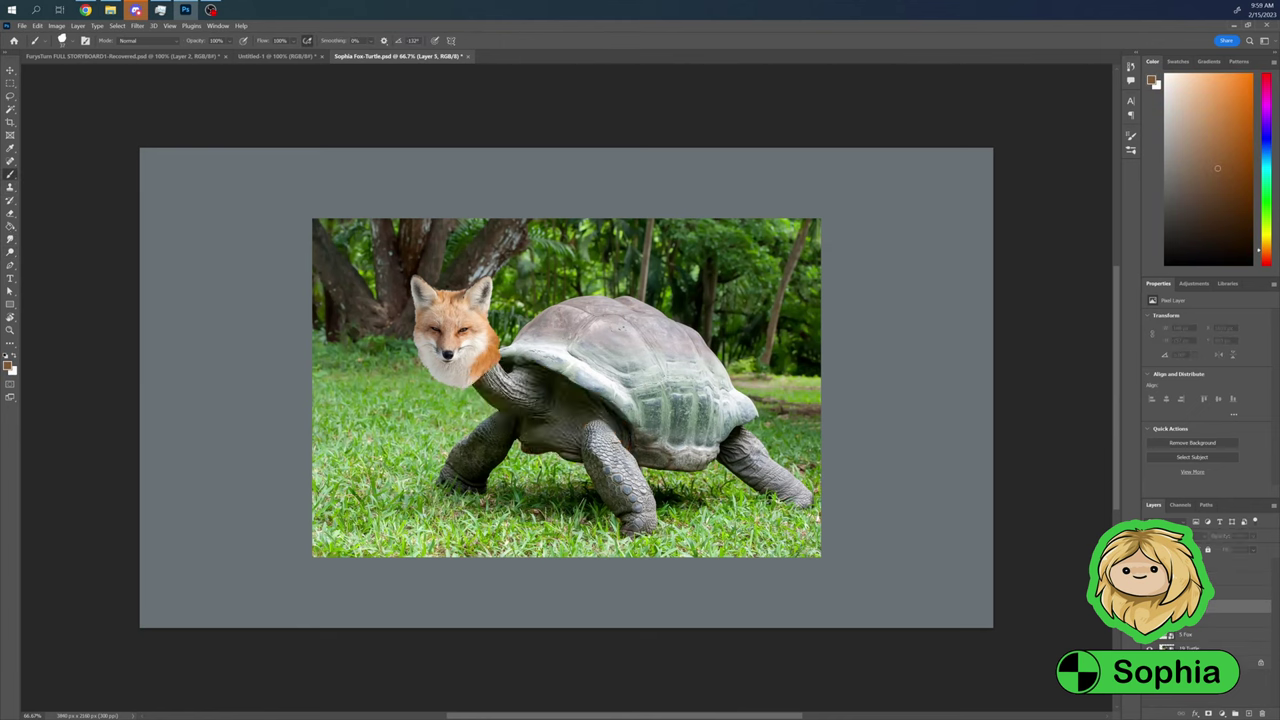
{"action": "key", "text": "l"}
{"action": "right_click", "coordinate": [1170, 635]}
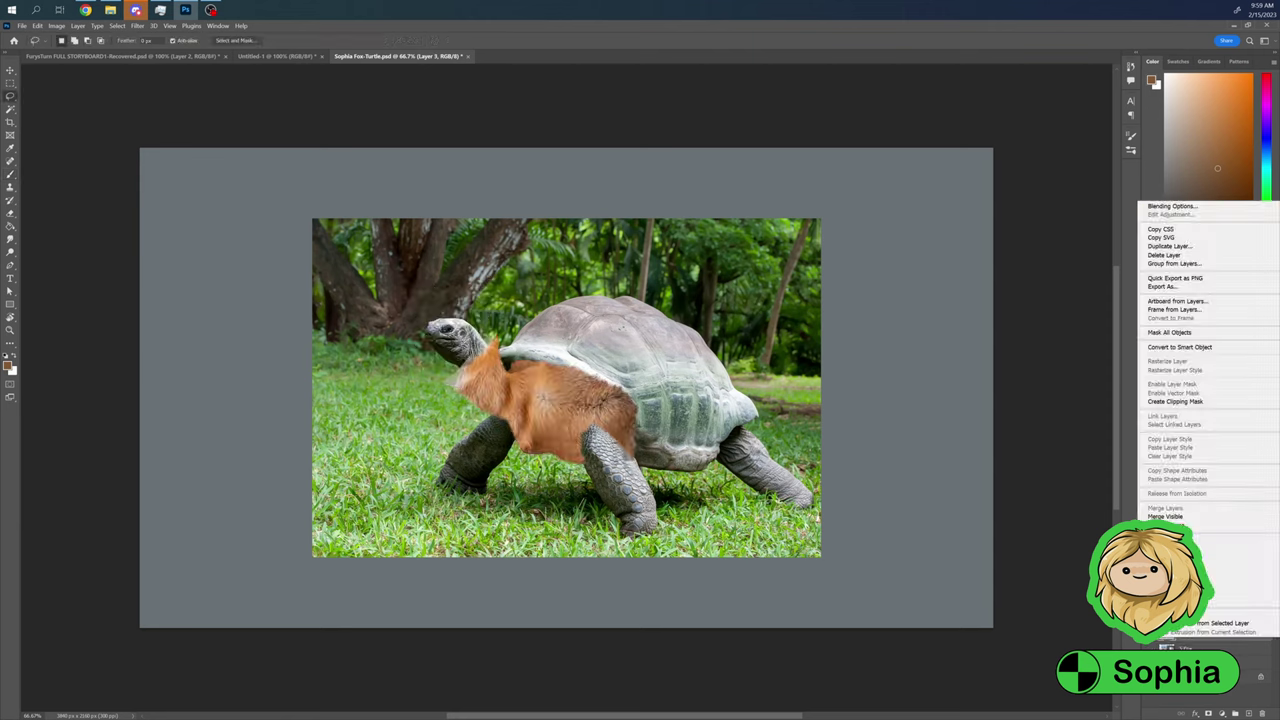
{"action": "key", "text": "Escape"}
{"action": "key", "text": "ctrl+comma"}
{"action": "key", "text": "b"}
Paint darker brown along the shell's front edge and switch the layer to a lighter blend mode
{"action": "mouse_move", "coordinate": [518, 366]}
{"action": "left_mouse_down"}
{"action": "mouse_move", "coordinate": [518, 436]}
{"action": "mouse_move", "coordinate": [631, 408]}
{"action": "left_mouse_up"}
{"action": "left_click", "coordinate": [518, 436], "text": "alt"}
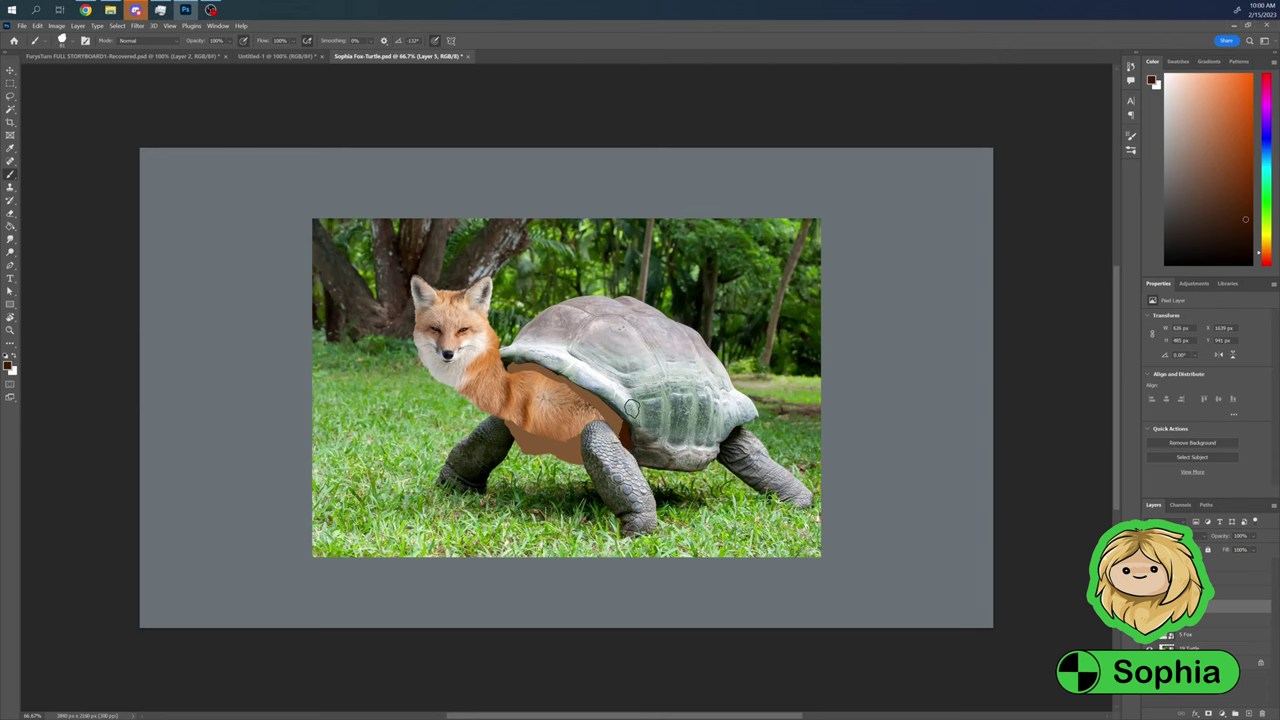
{"action": "mouse_move", "coordinate": [512, 366]}
{"action": "left_mouse_down"}
{"action": "mouse_move", "coordinate": [543, 370]}
{"action": "mouse_move", "coordinate": [587, 464]}
{"action": "left_mouse_up"}
{"action": "left_click", "coordinate": [1168, 535]}
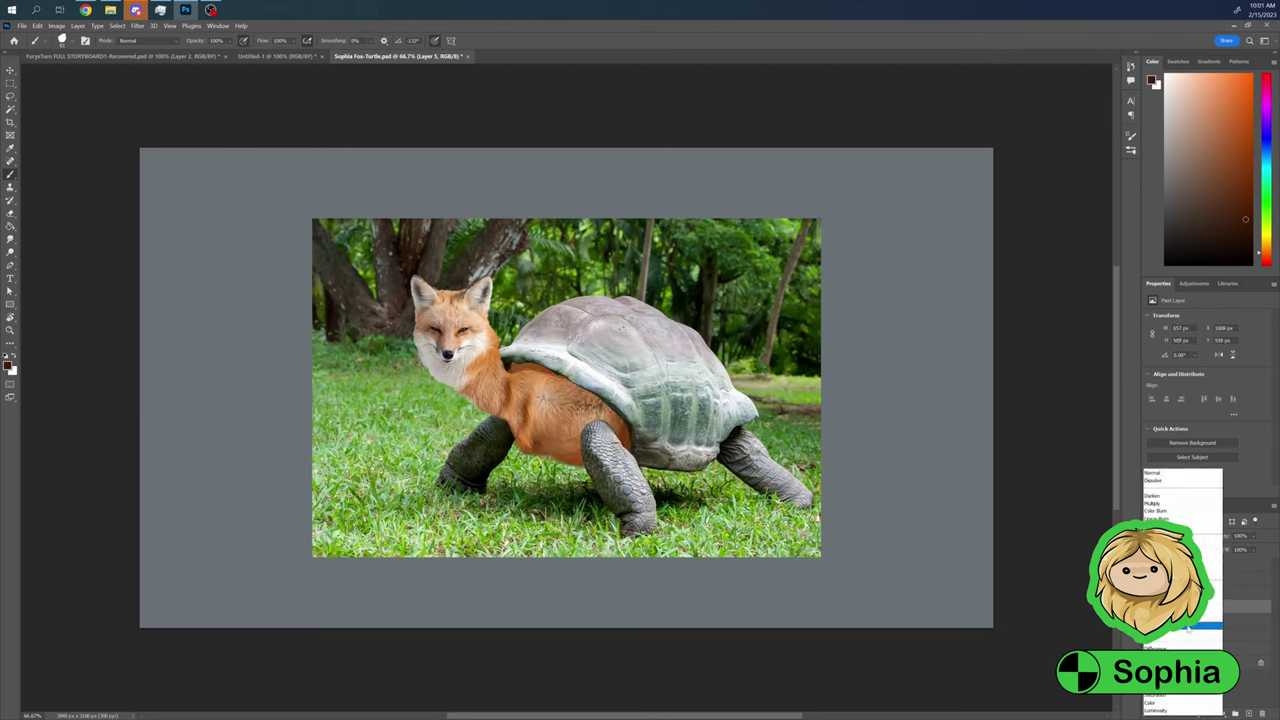
{"action": "left_click", "coordinate": [56, 25]}
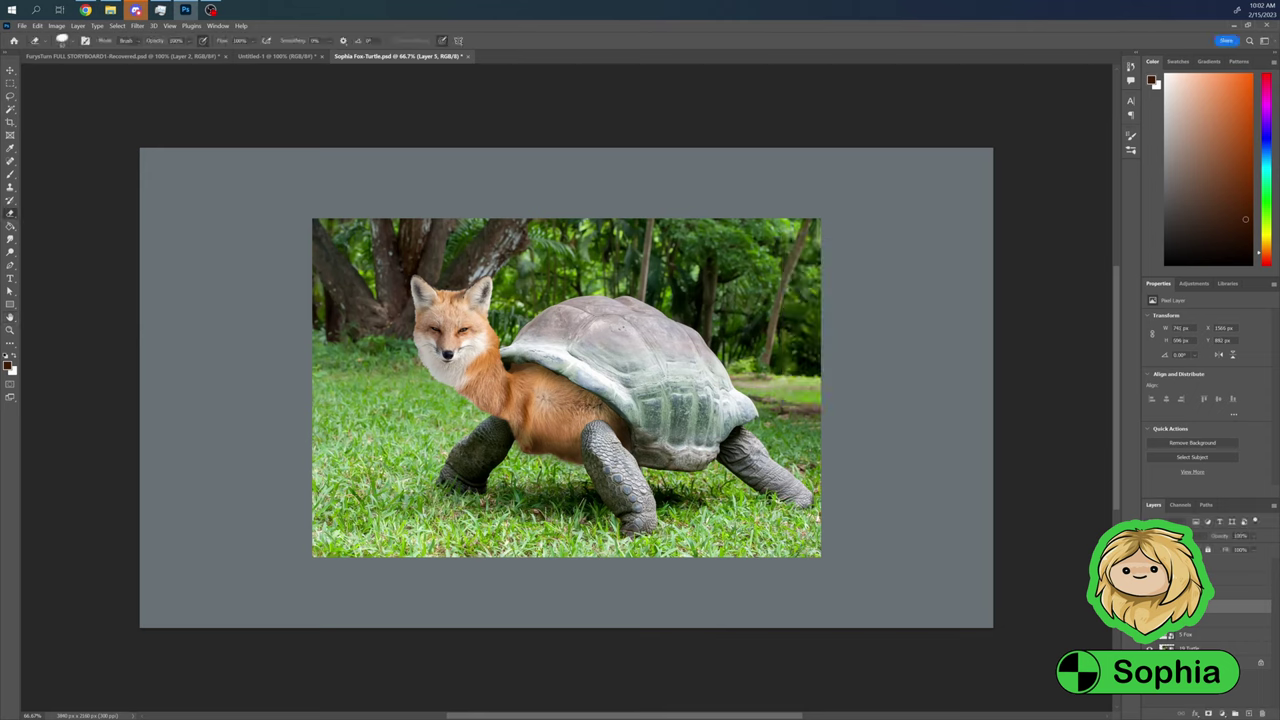
{"action": "key", "text": "ctrl+j"}
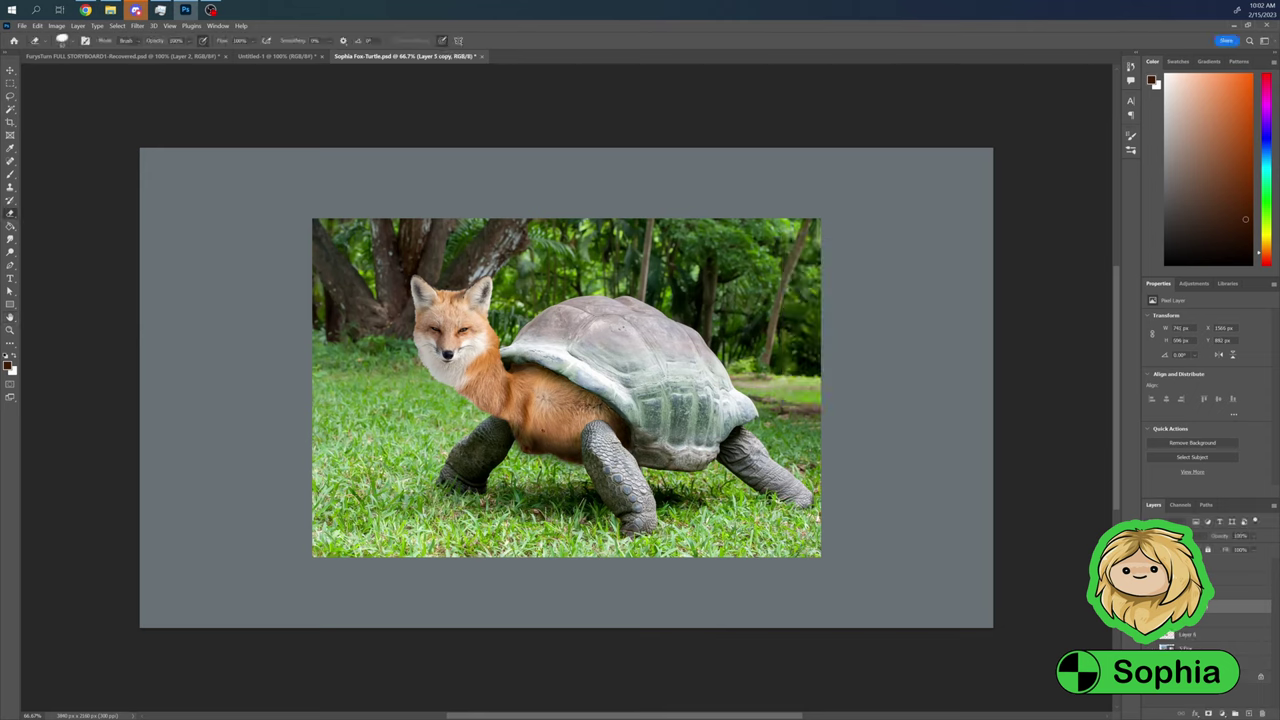
{"action": "key", "text": "ctrl+z"}
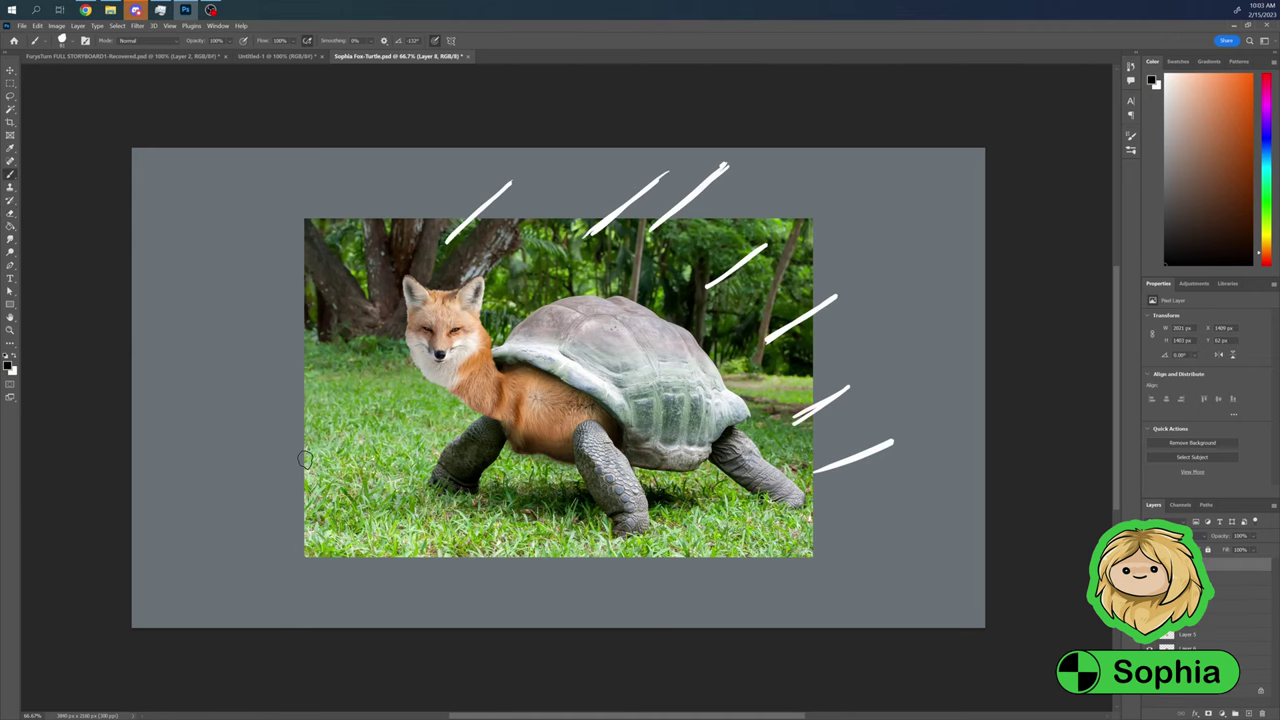
{"action": "left_click_drag", "start_coordinate": [355, 525], "coordinate": [310, 573]}
{"action": "left_click_drag", "start_coordinate": [462, 518], "coordinate": [393, 588]}
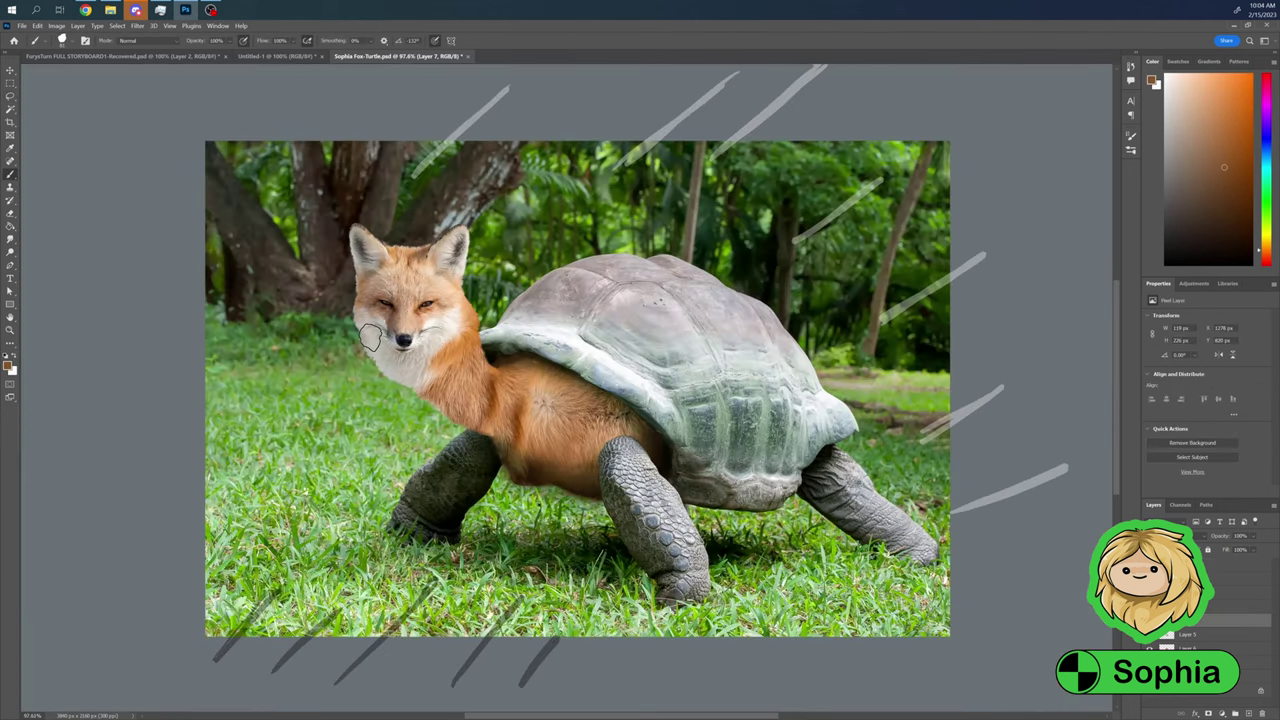
{"action": "key", "text": "alt+bracketright"}
{"action": "key", "text": "alt+bracketright"}
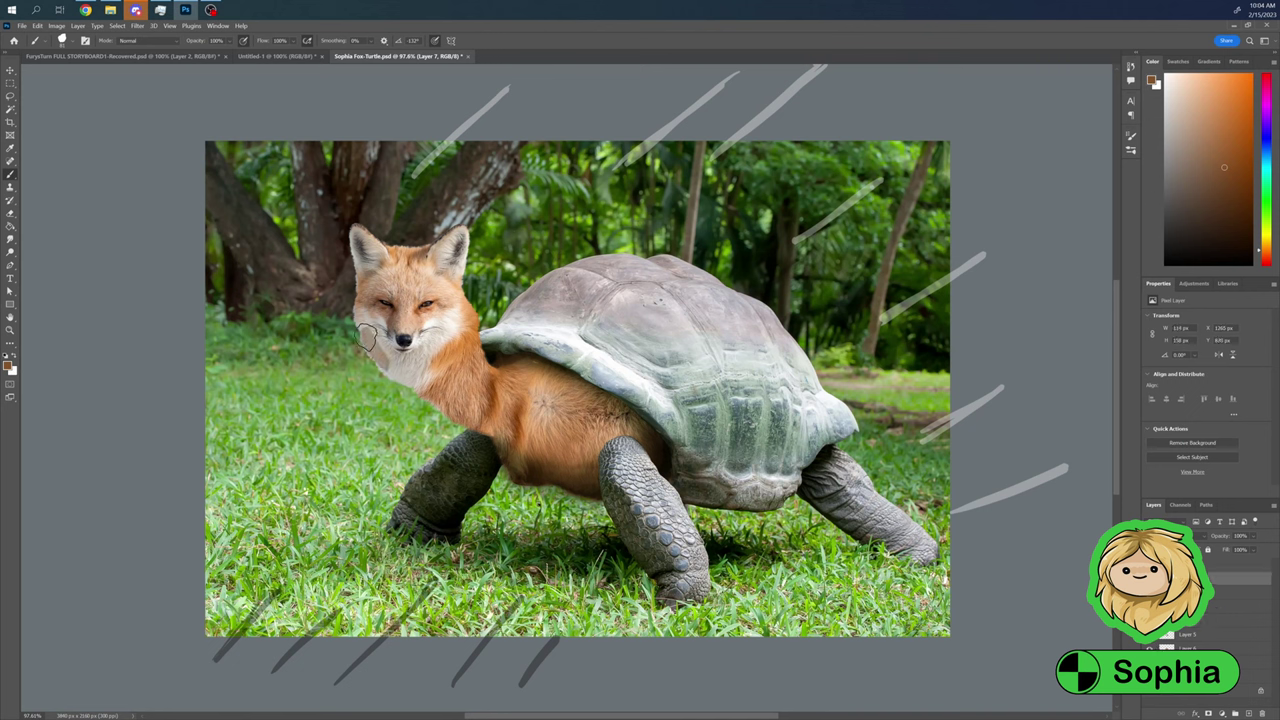
{"action": "mouse_move", "coordinate": [367, 292]}
{"action": "left_mouse_down"}
{"action": "mouse_move", "coordinate": [374, 272]}
{"action": "mouse_move", "coordinate": [440, 400]}
{"action": "left_mouse_up"}
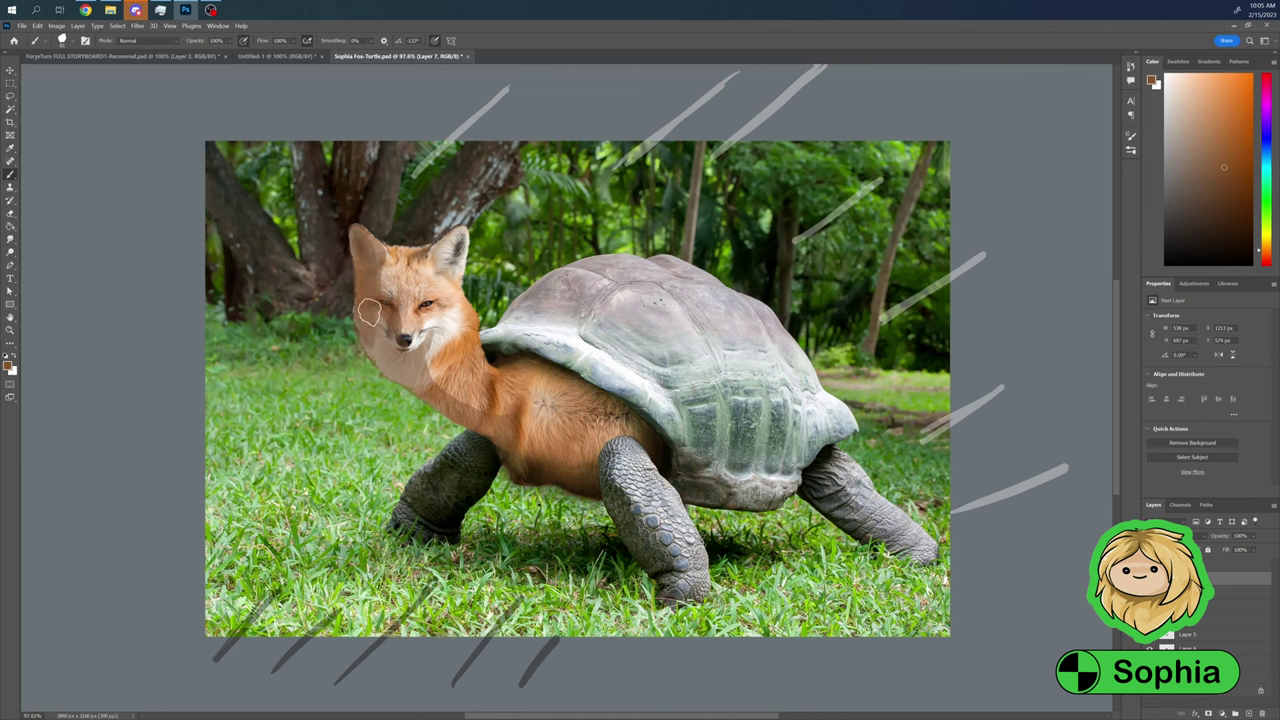
{"action": "left_click_drag", "start_coordinate": [362, 235], "coordinate": [383, 316]}
{"action": "key", "text": "i"}
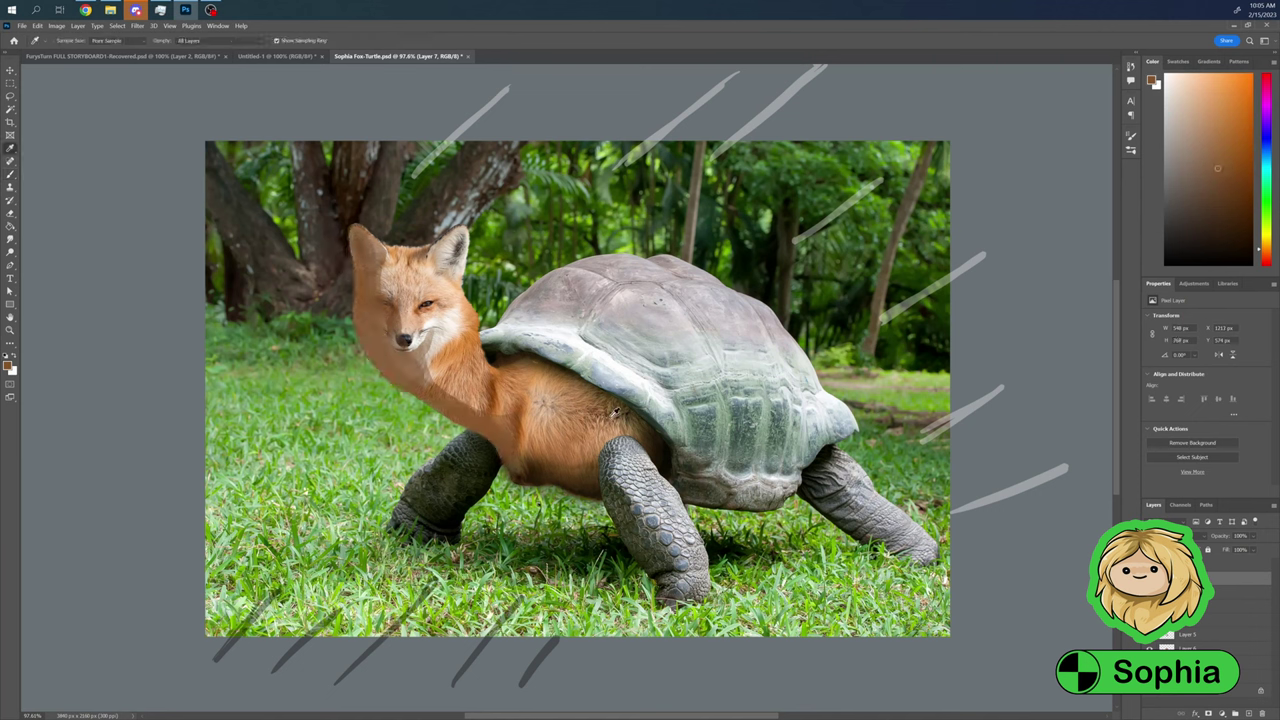
{"action": "left_click", "coordinate": [378, 342]}
{"action": "key", "text": "b"}
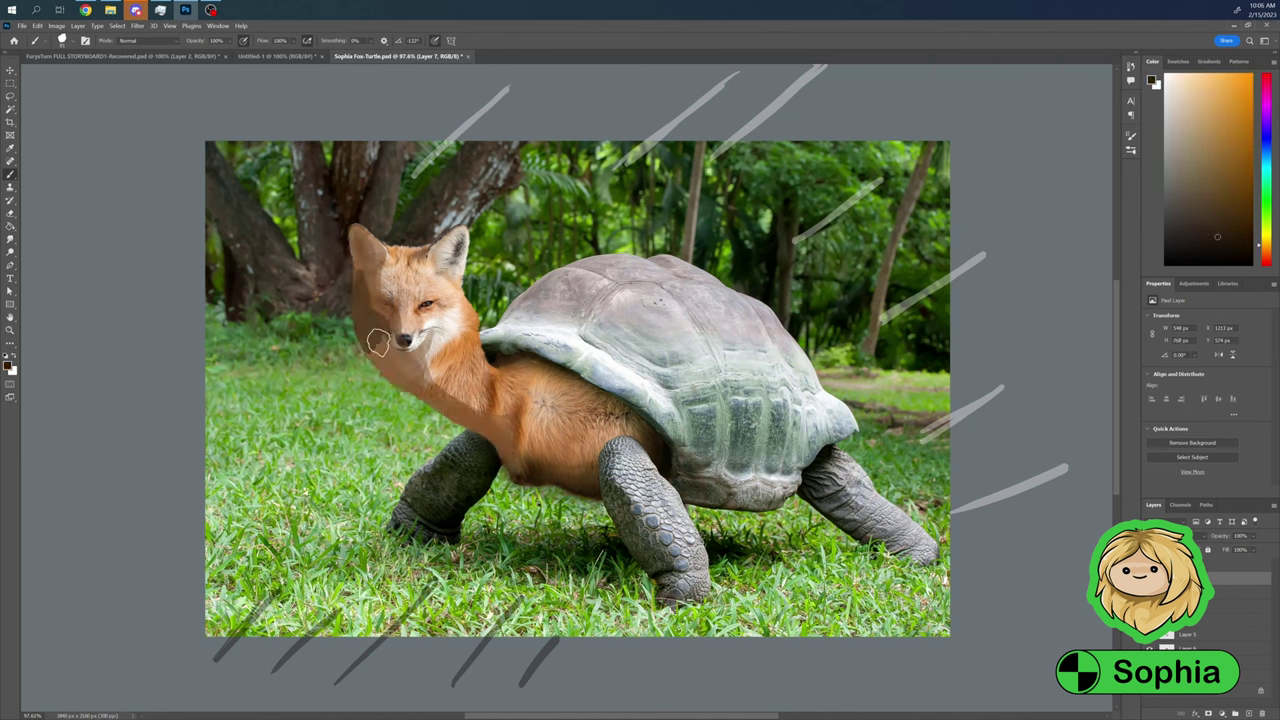
{"action": "left_click_drag", "start_coordinate": [378, 342], "coordinate": [361, 303]}
{"action": "left_click_drag", "start_coordinate": [375, 365], "coordinate": [477, 400]}
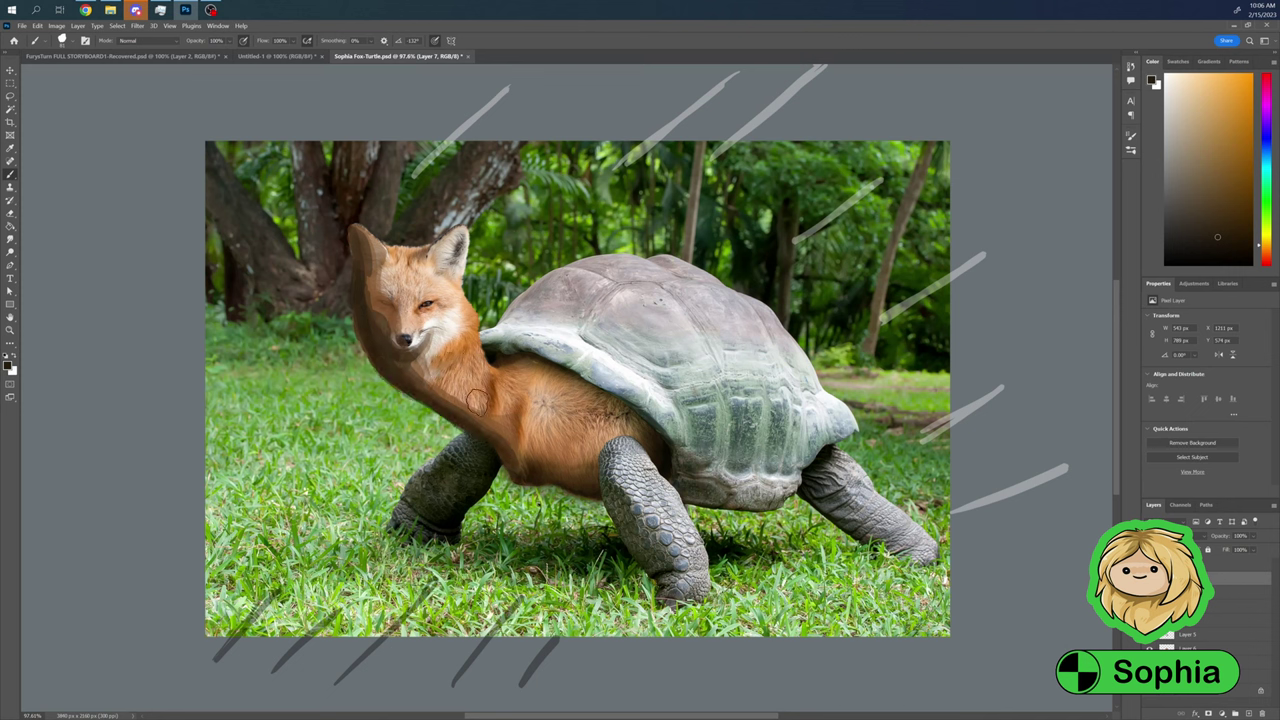
{"action": "left_click", "coordinate": [37, 25]}
{"action": "left_click", "coordinate": [143, 33]}
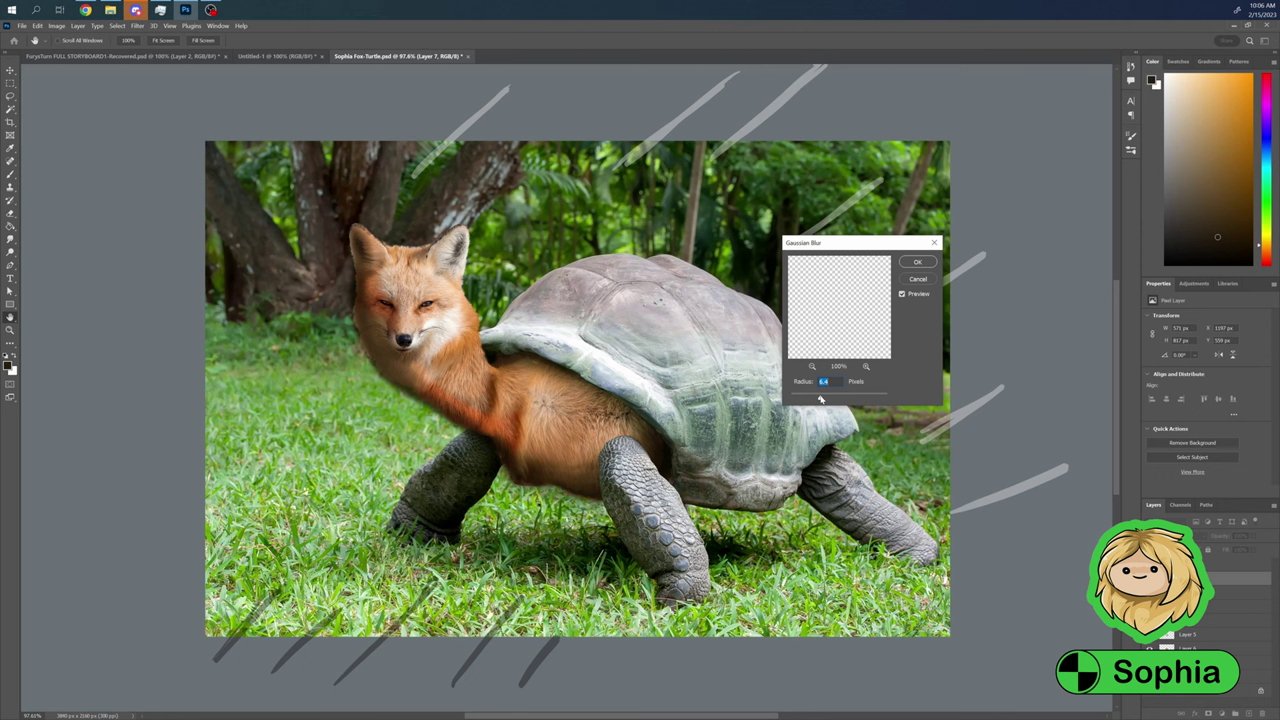
{"action": "key", "text": "Return"}
{"action": "key", "text": "ctrl+u"}
{"action": "key", "text": "Escape"}
{"action": "left_click", "coordinate": [10, 173]}
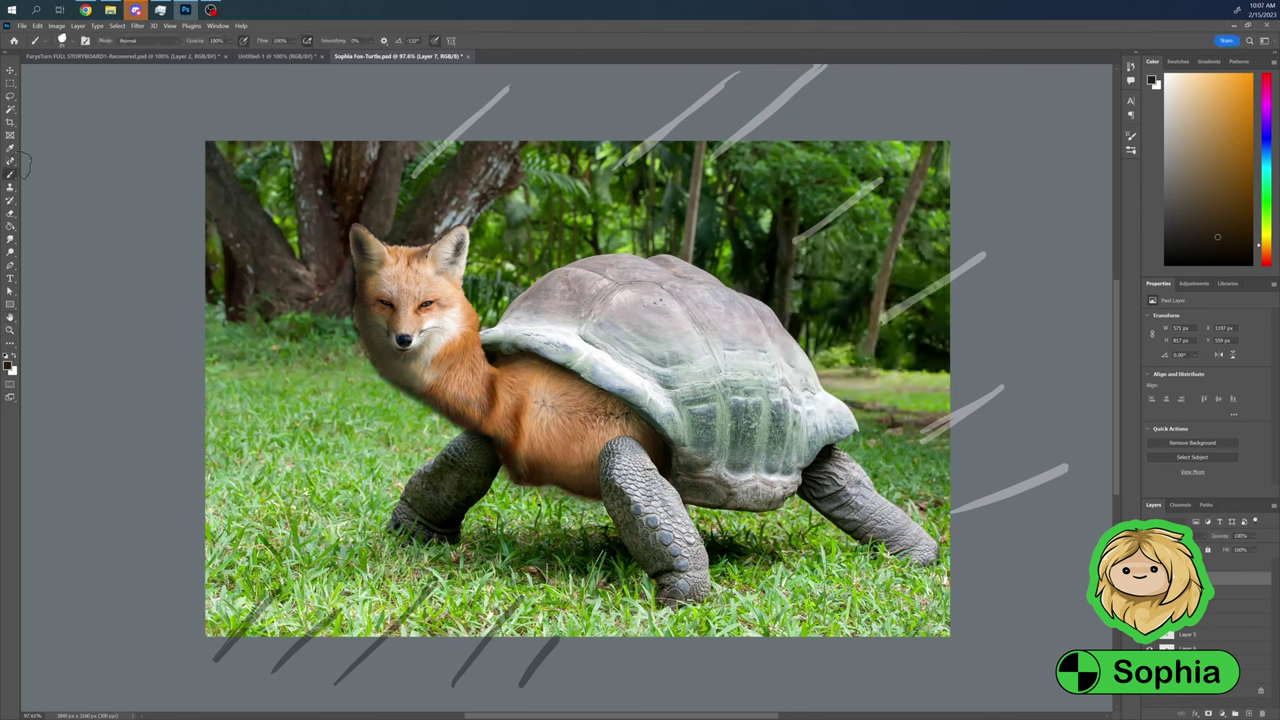
{"action": "key", "text": "e"}
{"action": "mouse_move", "coordinate": [380, 395]}
{"action": "left_mouse_down"}
{"action": "mouse_move", "coordinate": [360, 220]}
{"action": "mouse_move", "coordinate": [351, 283]}
{"action": "left_mouse_up"}
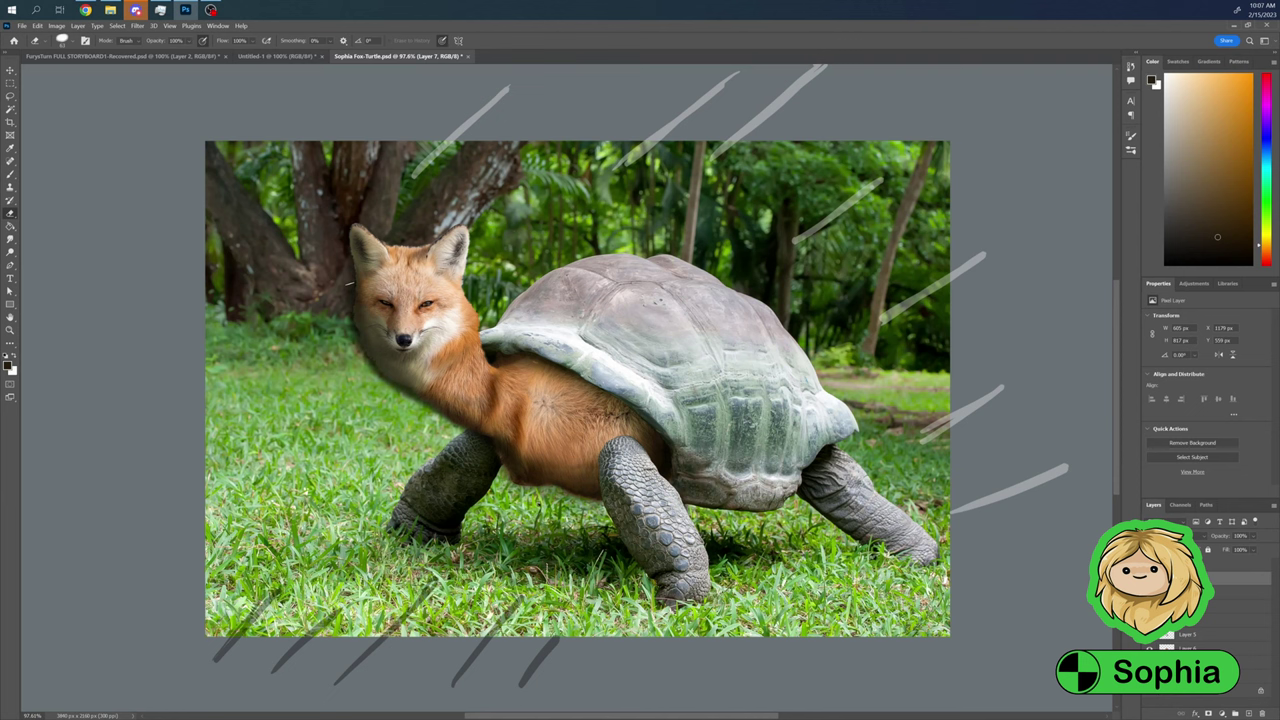
{"action": "key", "text": "w"}
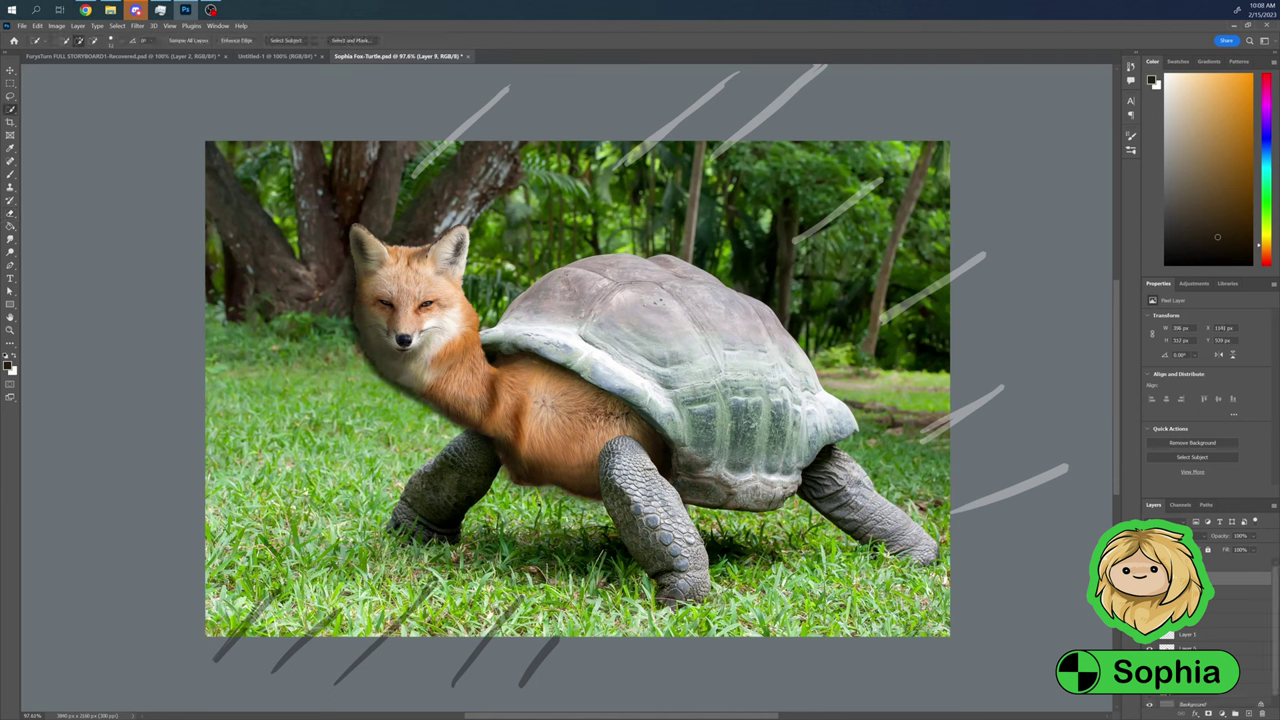
{"action": "left_click", "coordinate": [1185, 634]}
{"action": "left_click", "coordinate": [377, 322]}
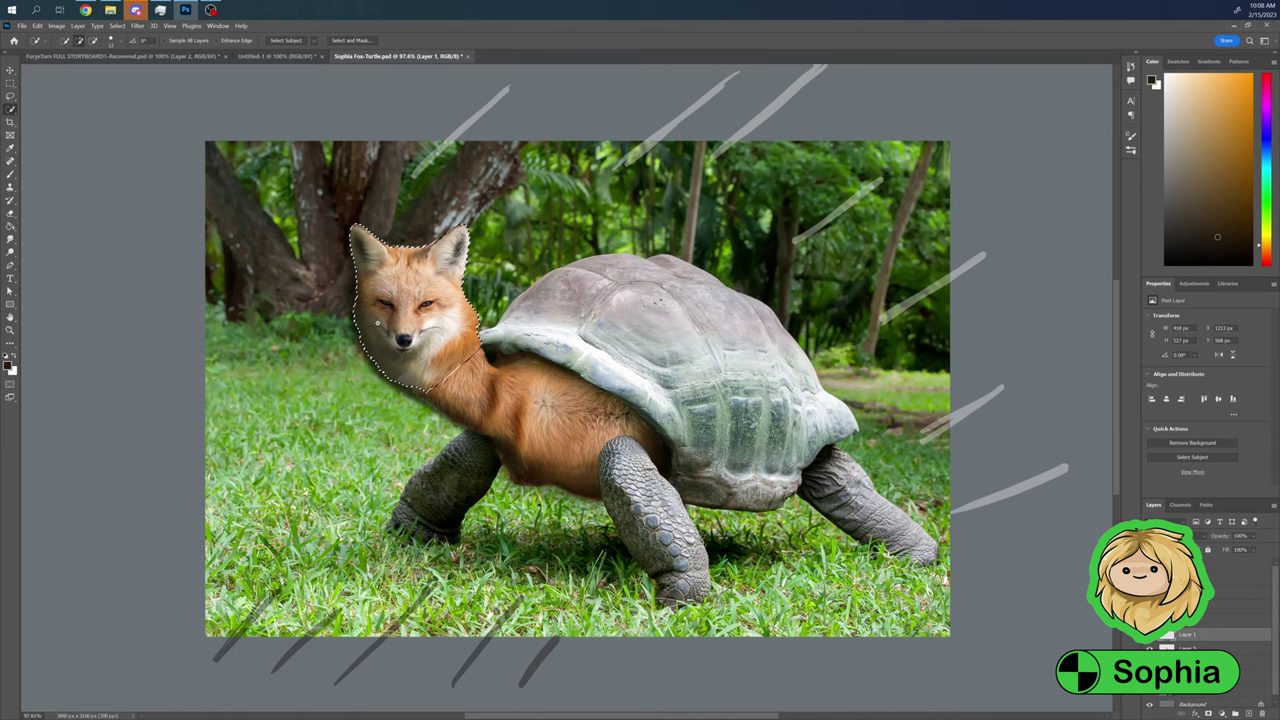
{"action": "key", "text": "ctrl+j"}
{"action": "left_click", "coordinate": [1175, 536]}
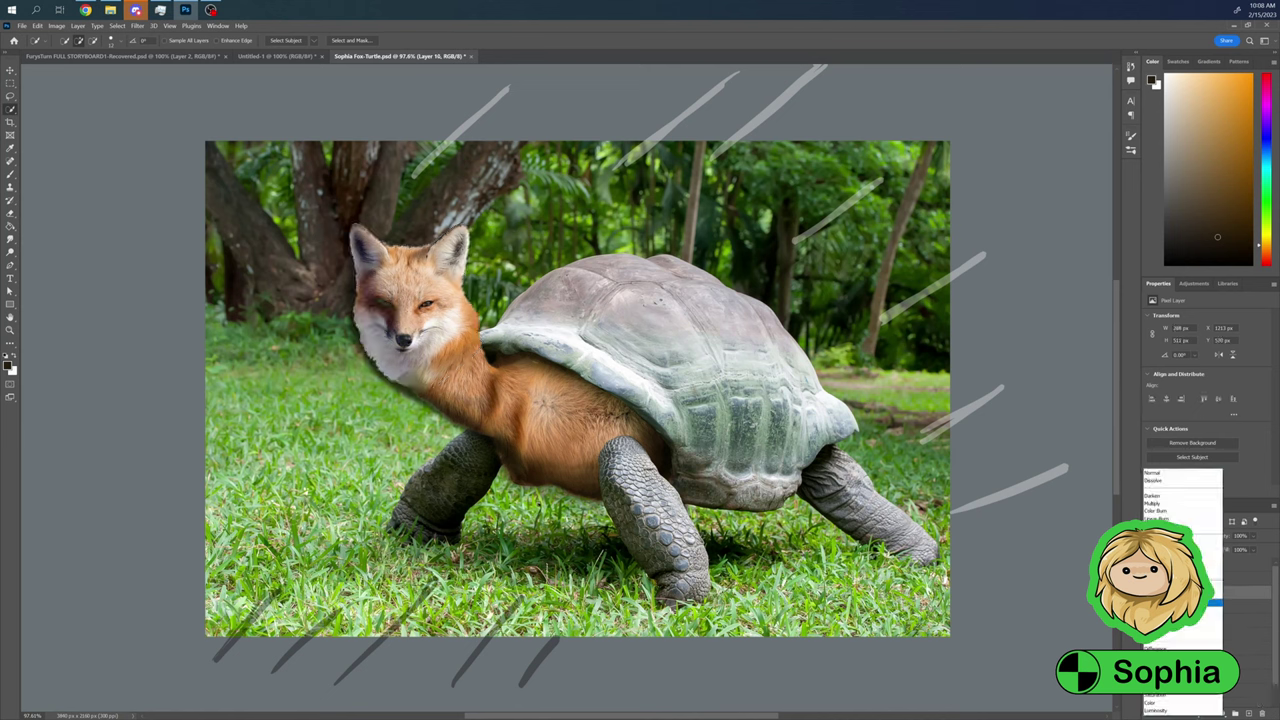
{"action": "key", "text": "Escape"}
{"action": "key", "text": "e"}
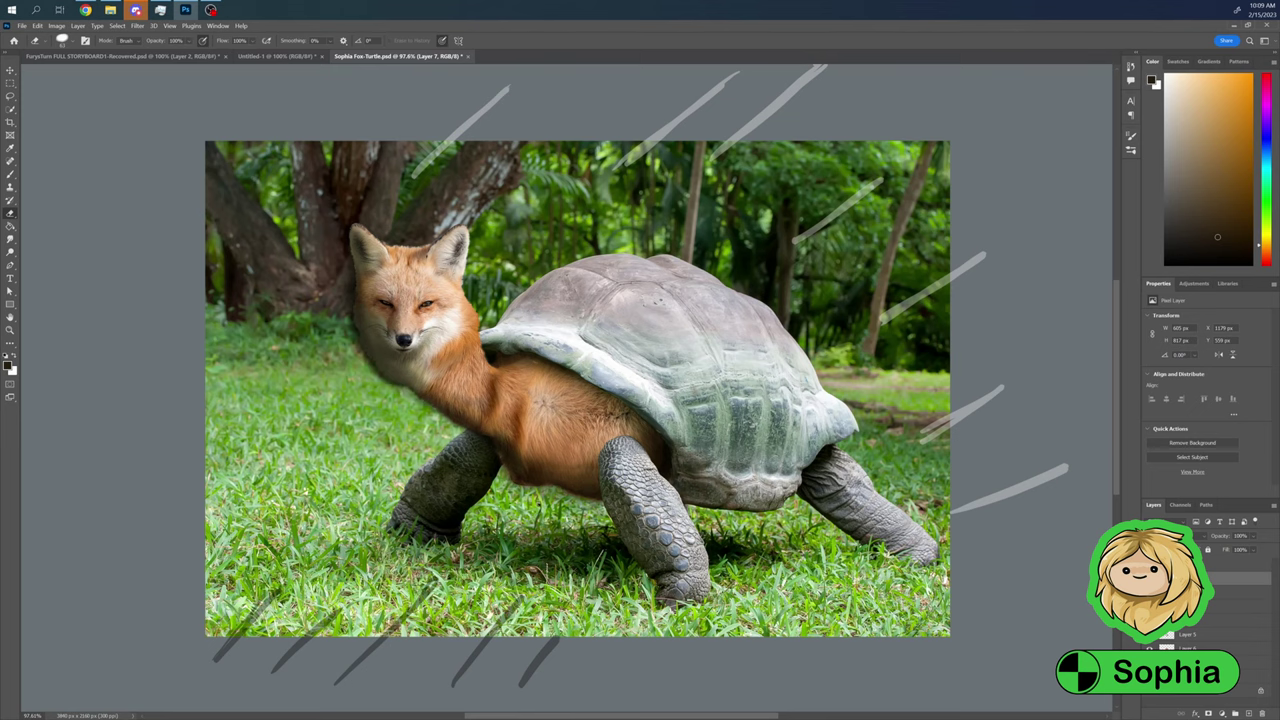
Erase a little of the fox's lower-neck edge
{"action": "scroll", "coordinate": [323, 216], "scroll_direction": "up", "scroll_amount": 3}
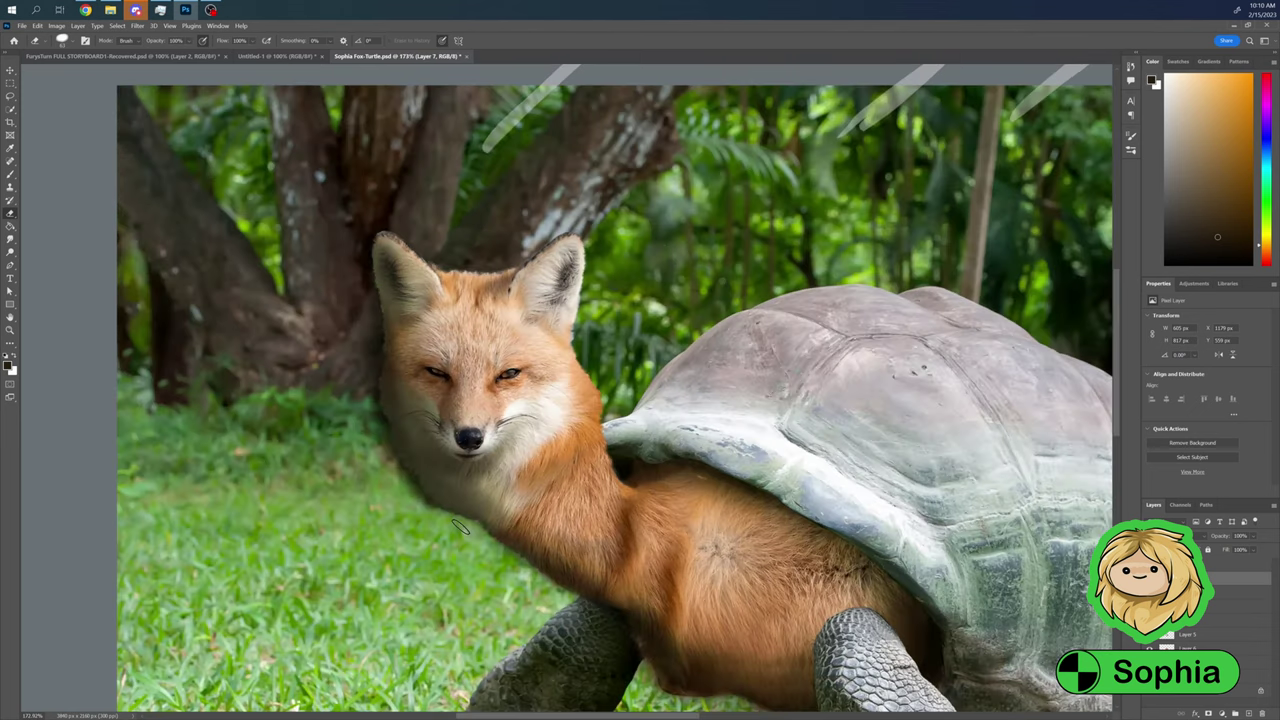
{"action": "mouse_move", "coordinate": [461, 527]}
{"action": "left_mouse_down"}
{"action": "mouse_move", "coordinate": [415, 486]}
{"action": "mouse_move", "coordinate": [397, 490]}
{"action": "mouse_move", "coordinate": [438, 517]}
{"action": "mouse_move", "coordinate": [375, 424]}
{"action": "mouse_move", "coordinate": [385, 290]}
{"action": "mouse_move", "coordinate": [369, 400]}
{"action": "left_mouse_up"}
{"action": "key", "text": "r"}
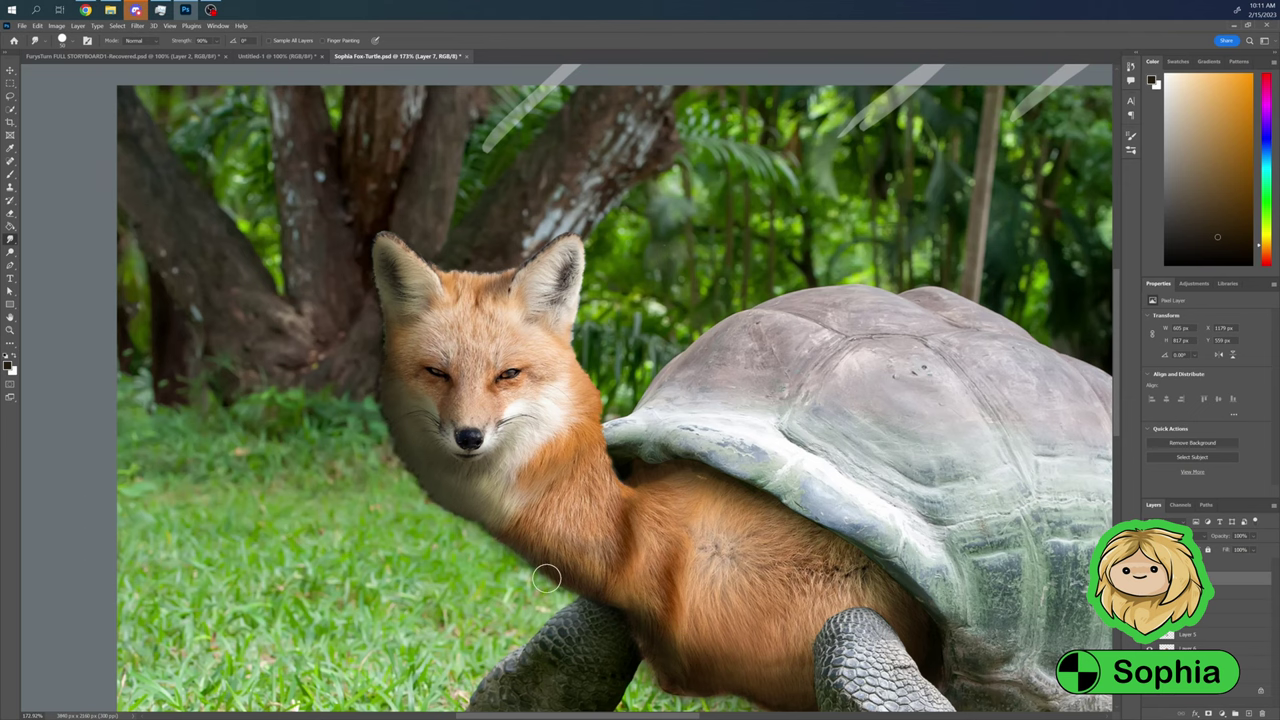
{"action": "scroll", "coordinate": [382, 444], "scroll_direction": "up", "scroll_amount": 5}
{"action": "key", "text": "e"}
{"action": "scroll", "coordinate": [288, 393], "scroll_direction": "down", "scroll_amount": 8}
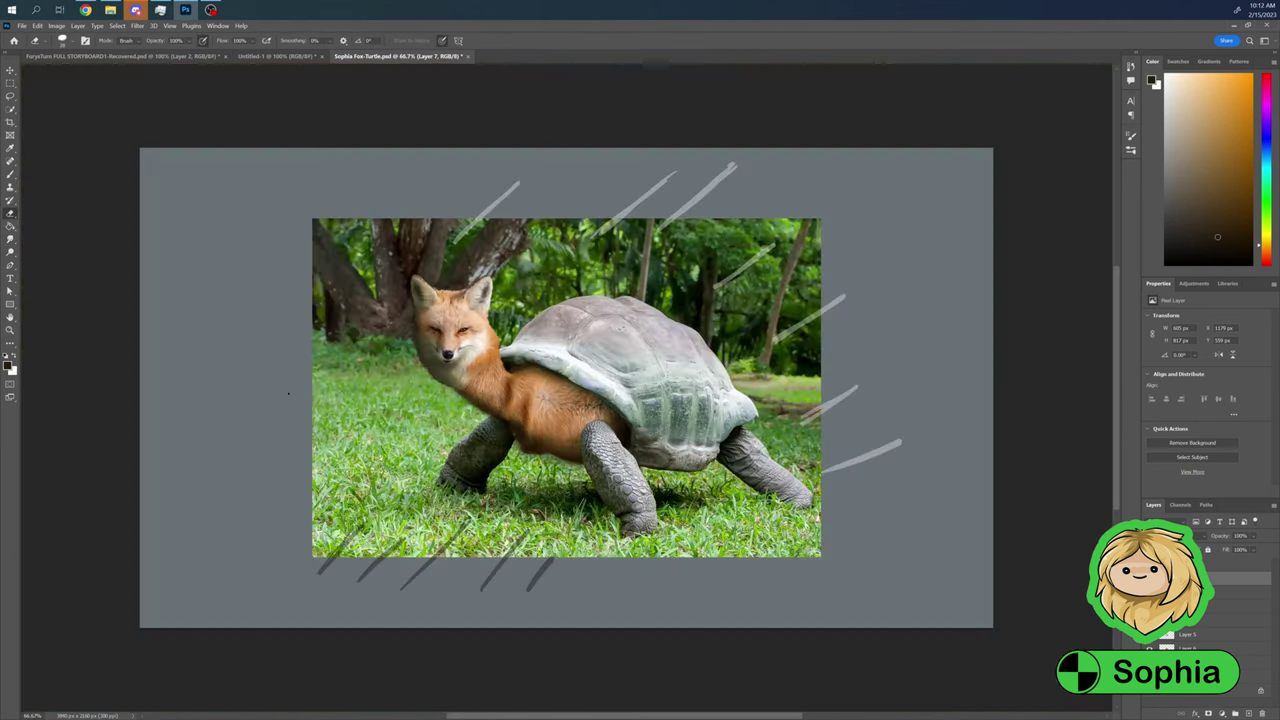
{"action": "scroll", "coordinate": [368, 388], "scroll_direction": "up", "scroll_amount": 1}
{"action": "key", "text": "r"}
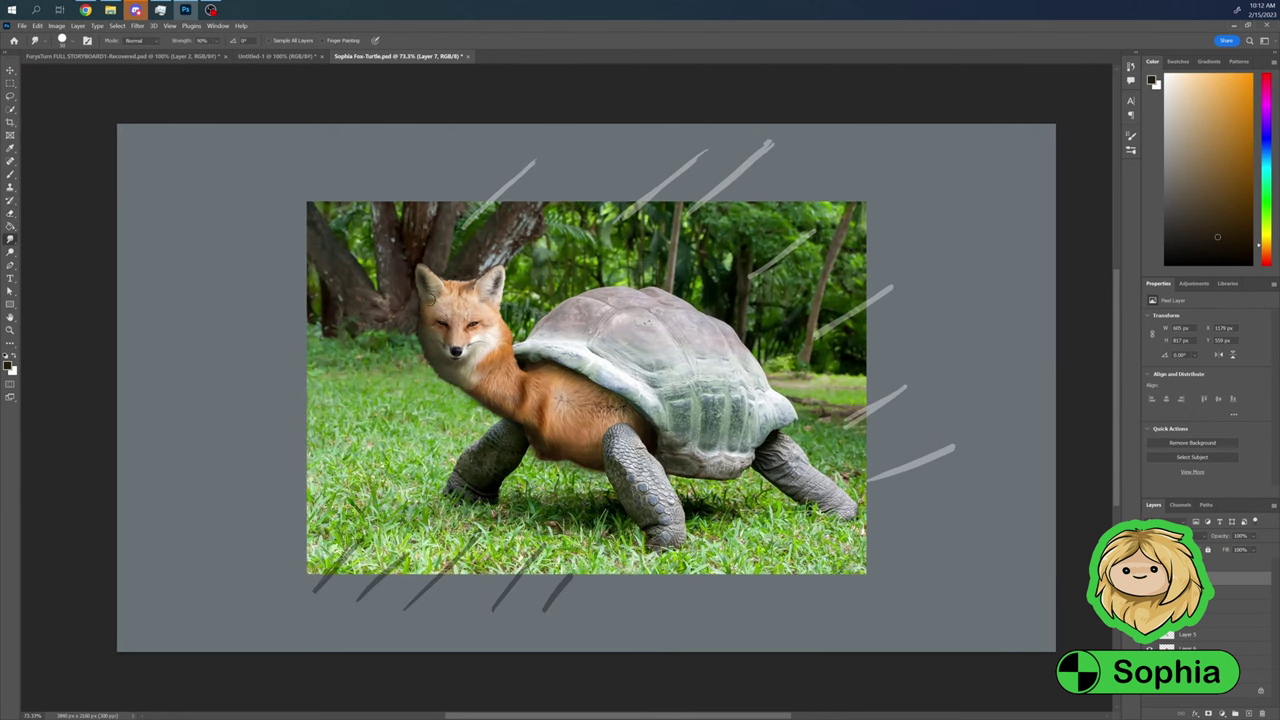
Smudge the neck and cheek fur on Layer 7, then undo that smudge
{"action": "key", "text": "alt+bracketleft"}
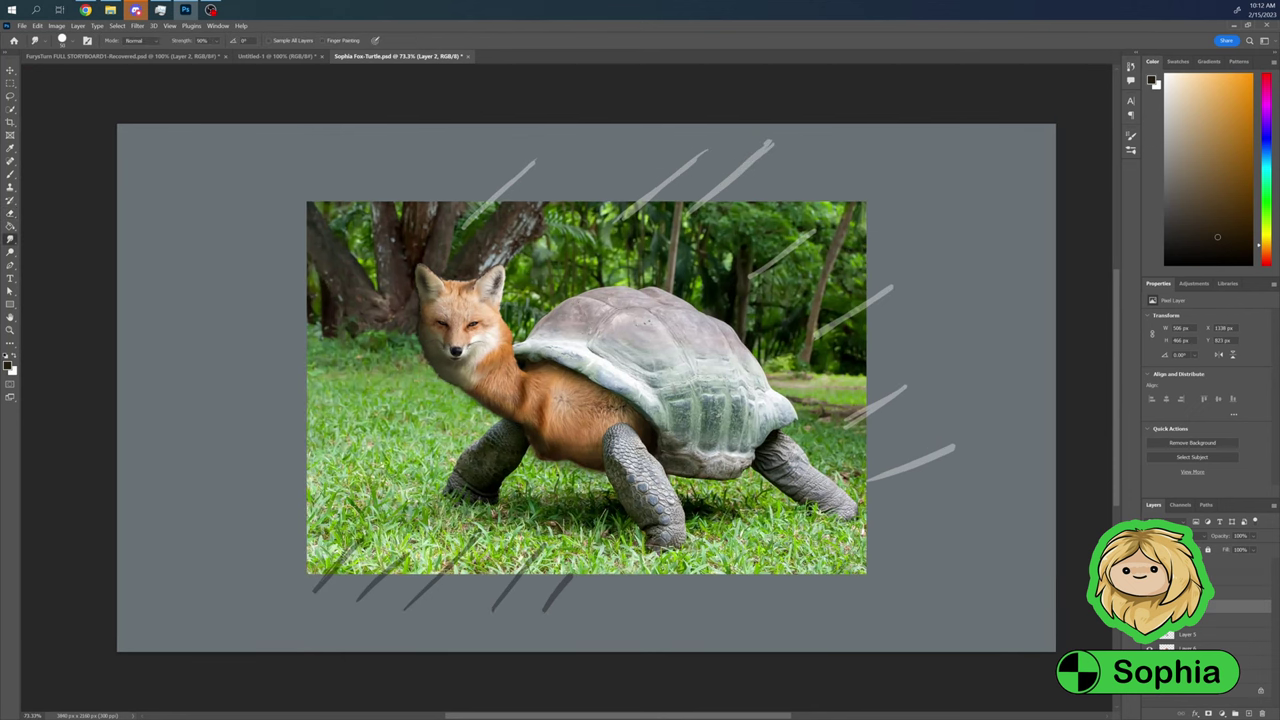
{"action": "key", "text": "alt+period"}
{"action": "left_click_drag", "start_coordinate": [432, 330], "coordinate": [445, 385]}
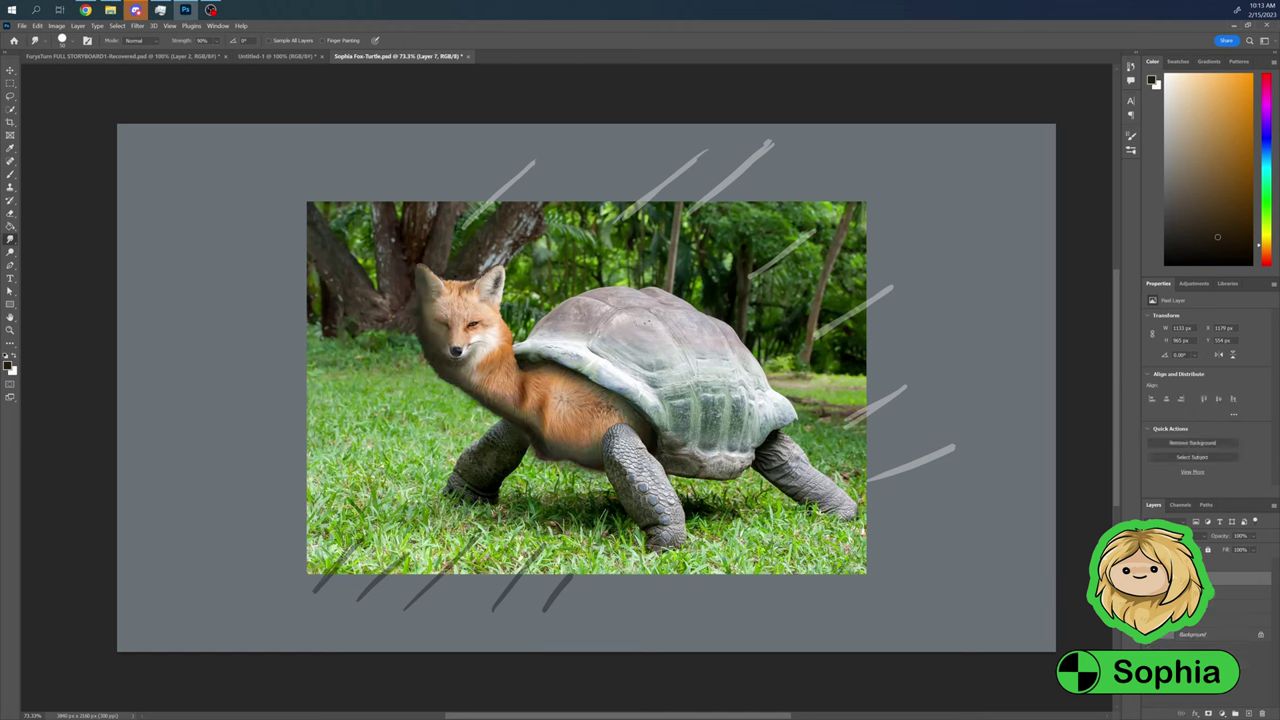
{"action": "key", "text": "ctrl+z"}
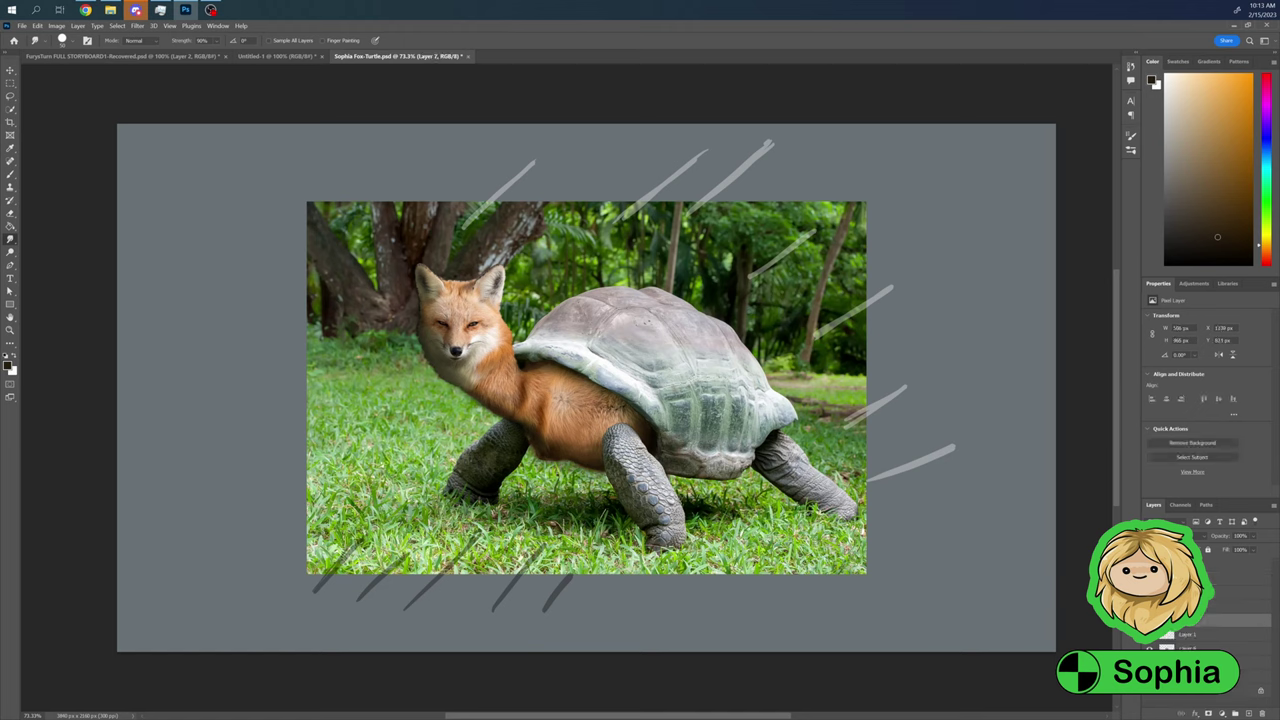
{"action": "key", "text": "alt+bracketright"}
{"action": "key", "text": "alt+bracketleft"}
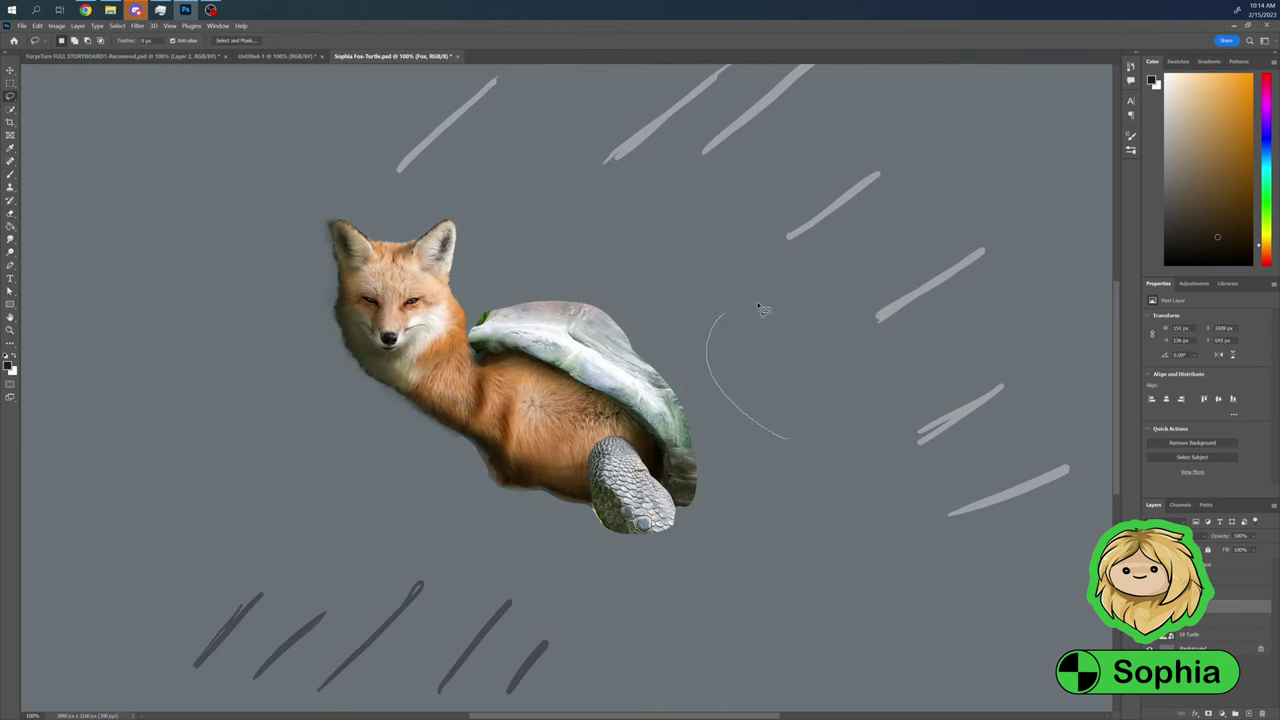
Paint out the dark shadow band under the belly and along the lower-left fur edge
{"action": "left_click_drag", "start_coordinate": [780, 426], "coordinate": [805, 540]}
{"action": "mouse_move", "coordinate": [335, 200]}
{"action": "left_mouse_down"}
{"action": "mouse_move", "coordinate": [335, 318]}
{"action": "mouse_move", "coordinate": [357, 449]}
{"action": "left_mouse_up"}
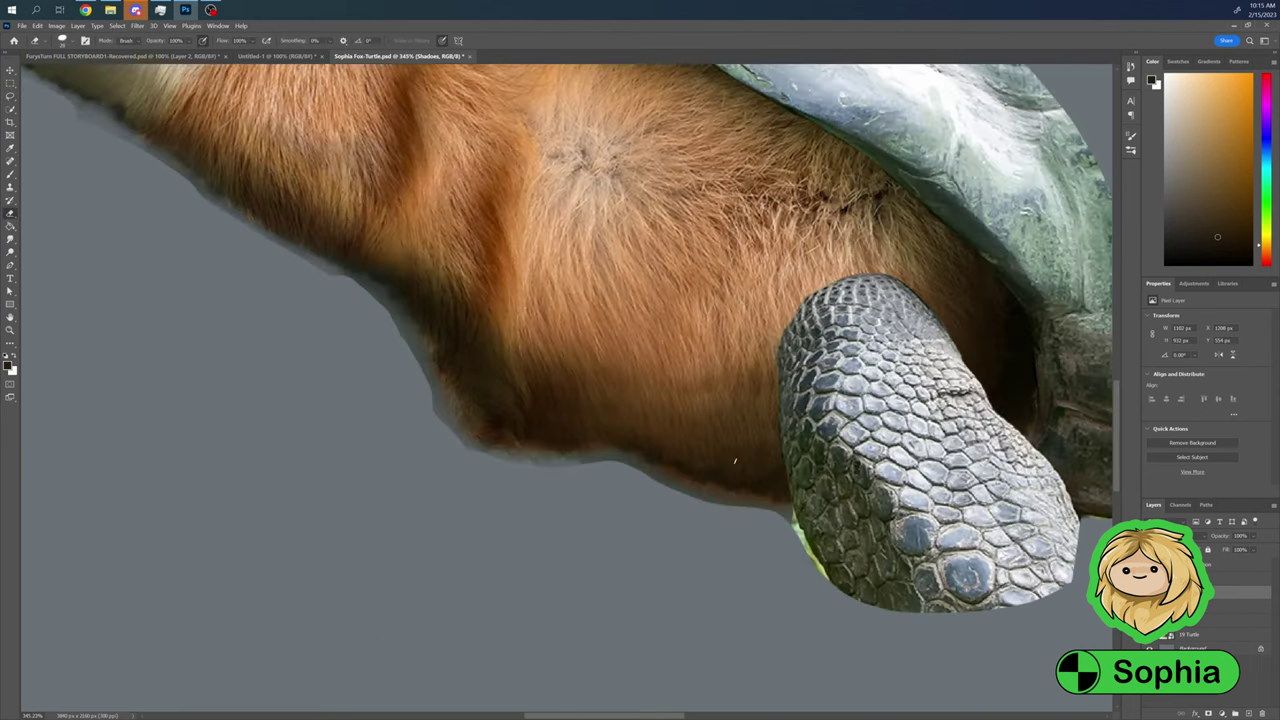
{"action": "left_click_drag", "start_coordinate": [600, 458], "coordinate": [768, 518]}
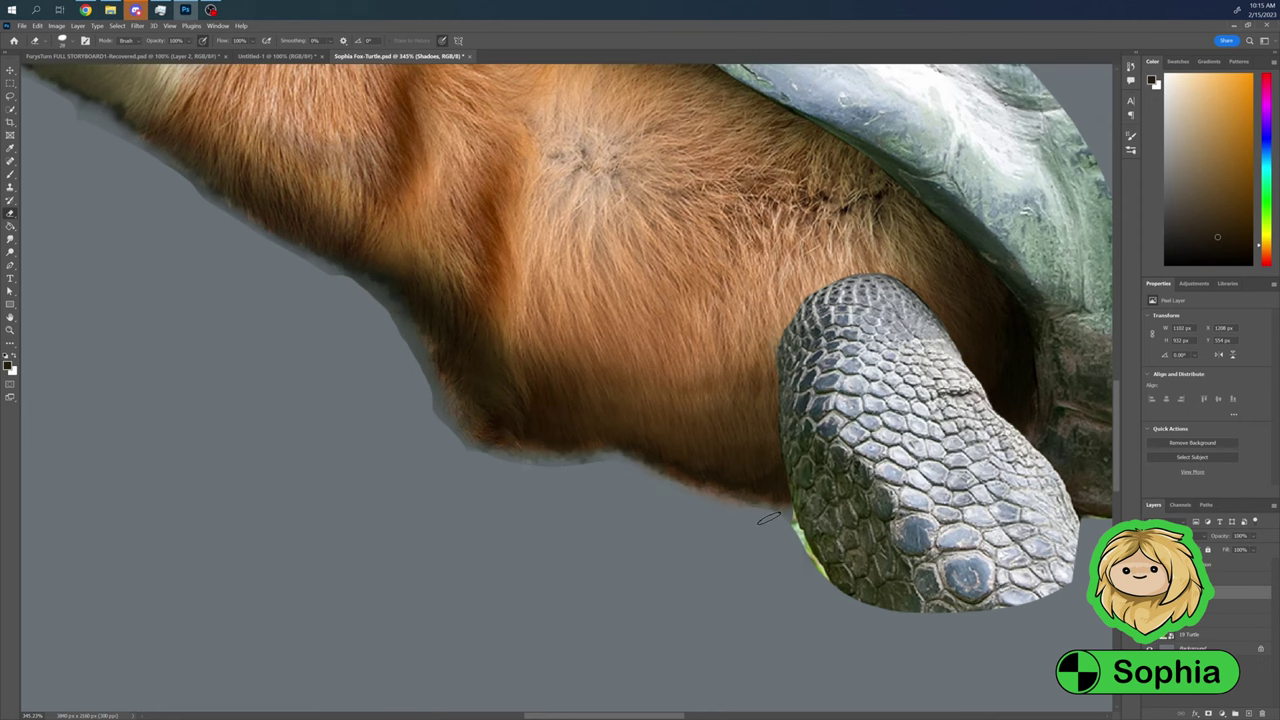
{"action": "left_click_drag", "start_coordinate": [600, 460], "coordinate": [294, 264]}
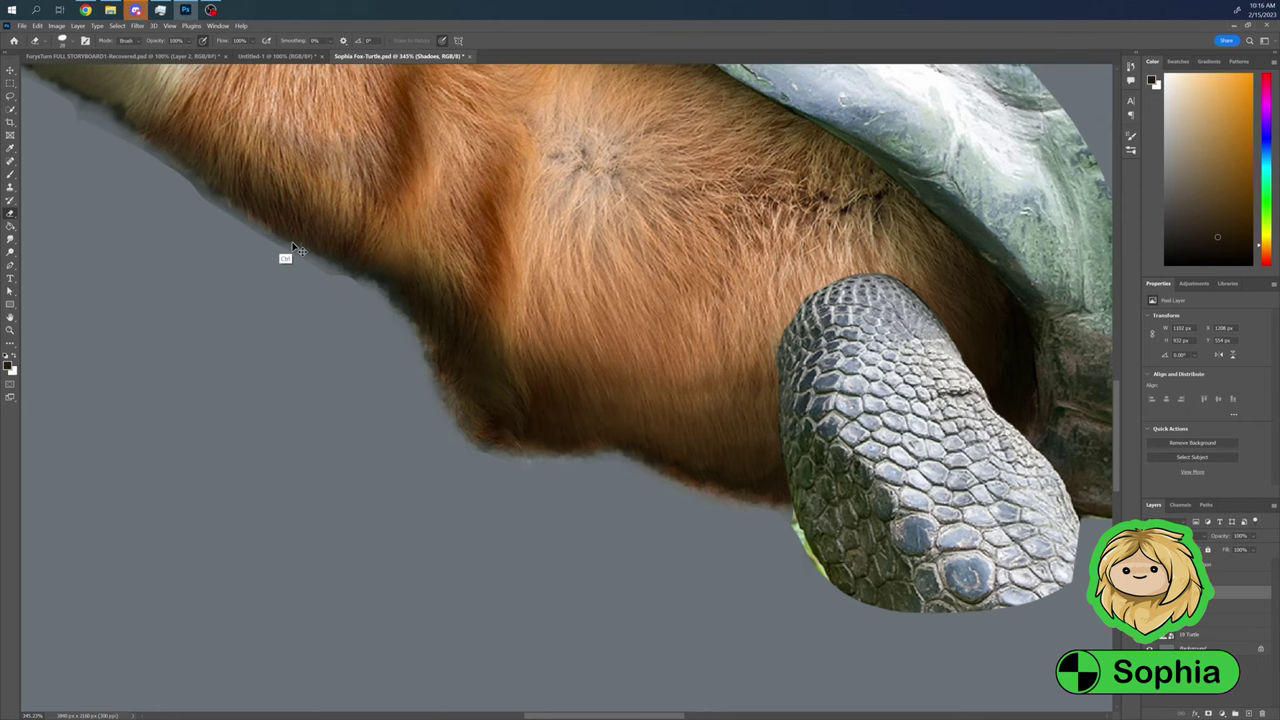
{"action": "mouse_move", "coordinate": [290, 205]}
{"action": "left_mouse_down"}
{"action": "mouse_move", "coordinate": [612, 421]}
{"action": "mouse_move", "coordinate": [622, 526]}
{"action": "left_mouse_up"}
{"action": "left_click_drag", "start_coordinate": [366, 388], "coordinate": [329, 354]}
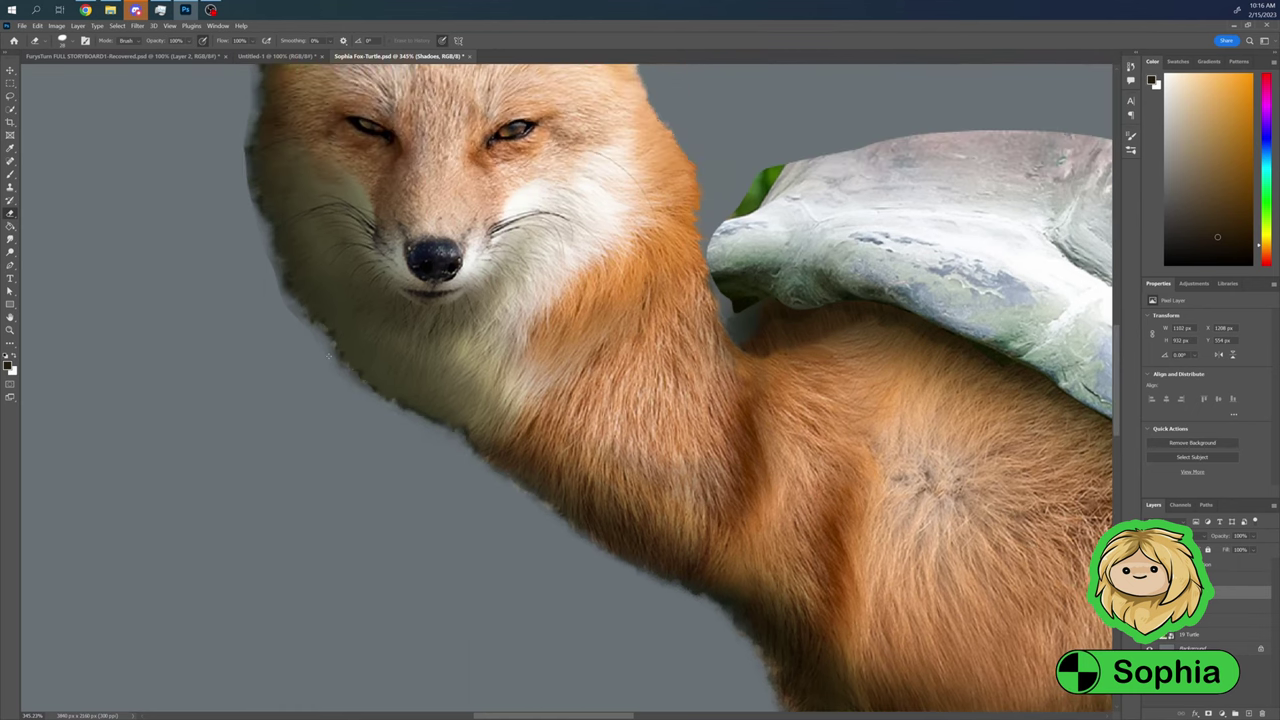
Smudge the belly fur edge into the background
{"action": "scroll", "coordinate": [222, 437], "scroll_direction": "up", "scroll_amount": 5}
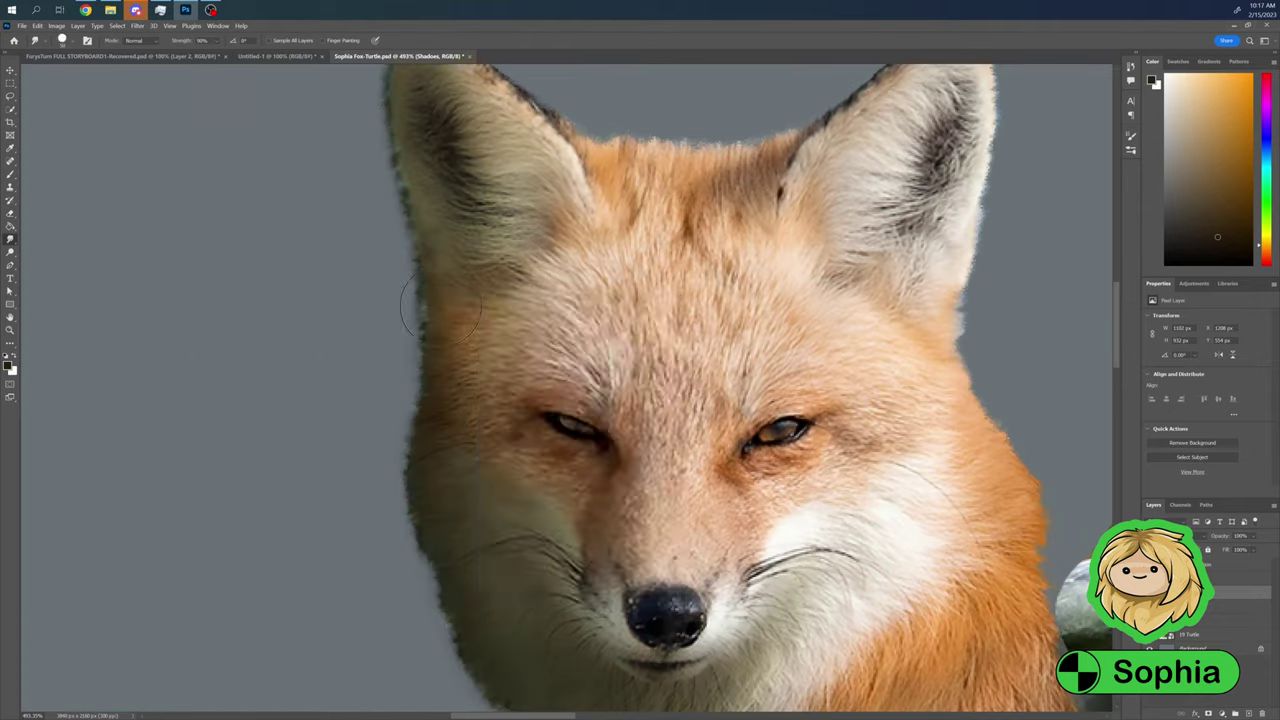
{"action": "right_click", "coordinate": [465, 301]}
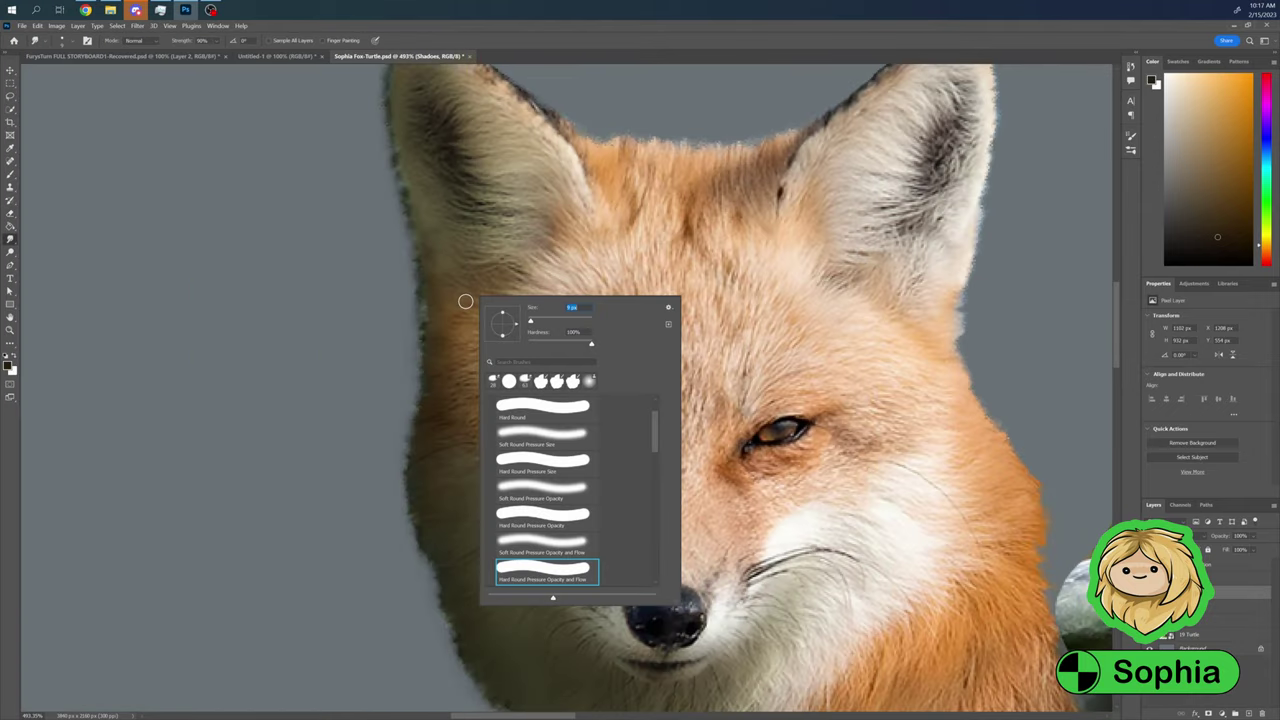
{"action": "key", "text": "Escape"}
{"action": "scroll", "coordinate": [306, 177], "scroll_direction": "down", "scroll_amount": 5}
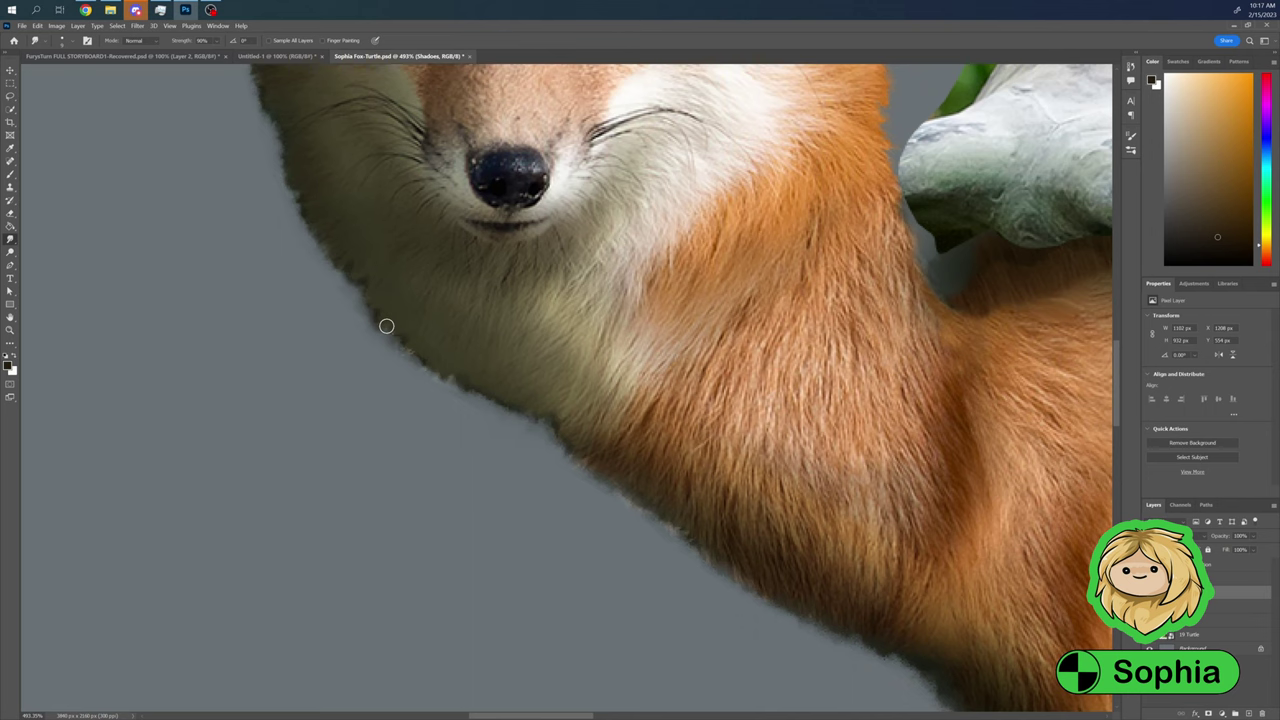
{"action": "scroll", "coordinate": [386, 326], "scroll_direction": "down", "scroll_amount": 3}
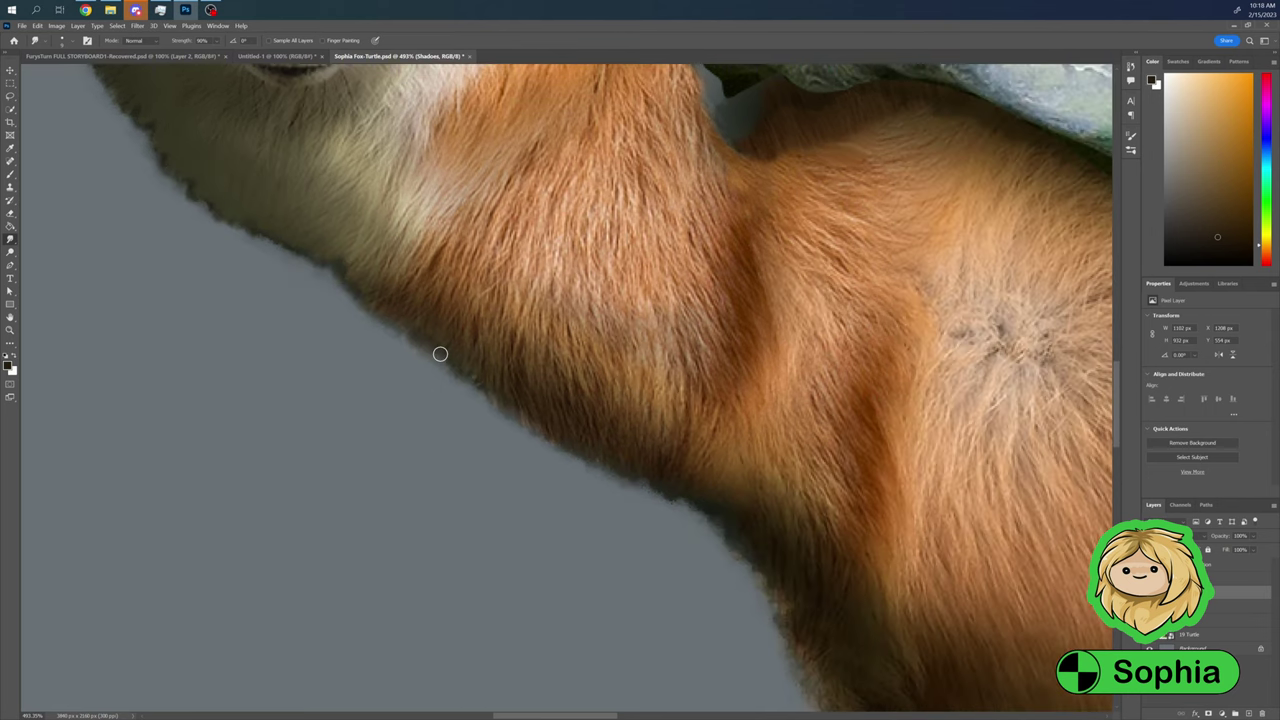
{"action": "scroll", "coordinate": [440, 353], "scroll_direction": "right", "scroll_amount": 5}
{"action": "left_click_drag", "start_coordinate": [548, 417], "coordinate": [768, 460]}
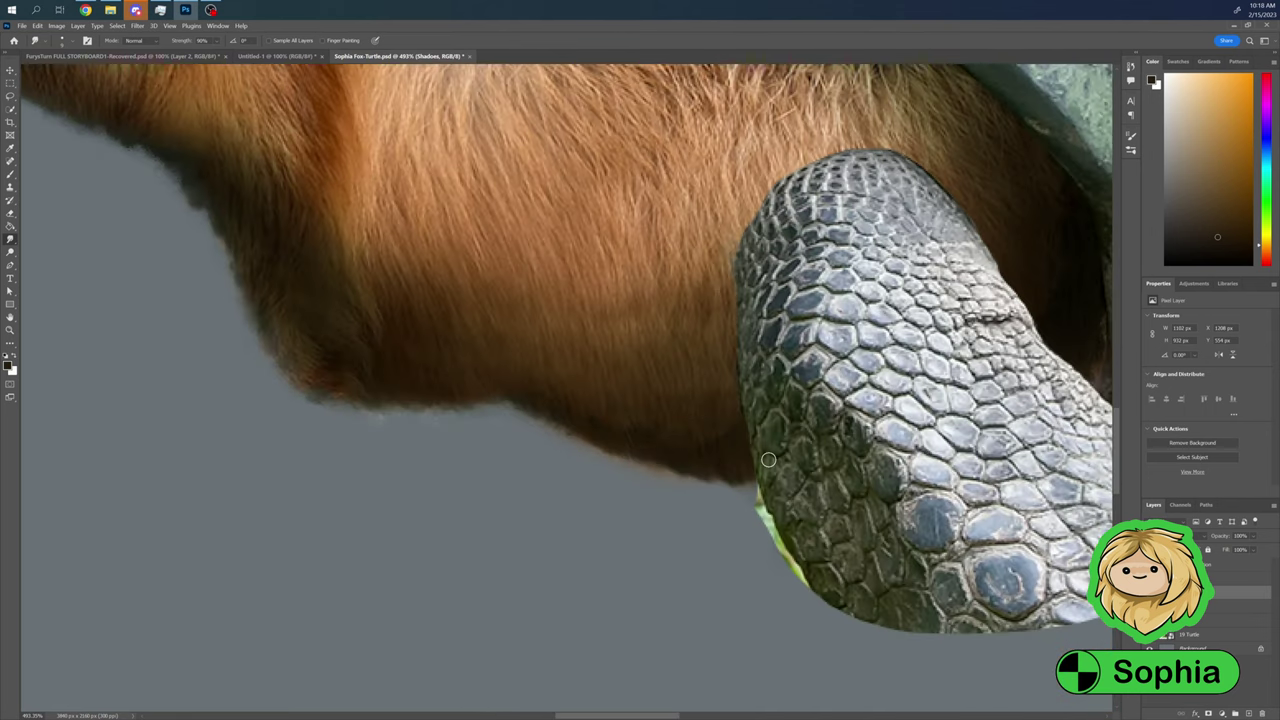
{"action": "scroll", "coordinate": [469, 369], "scroll_direction": "down", "scroll_amount": 5}
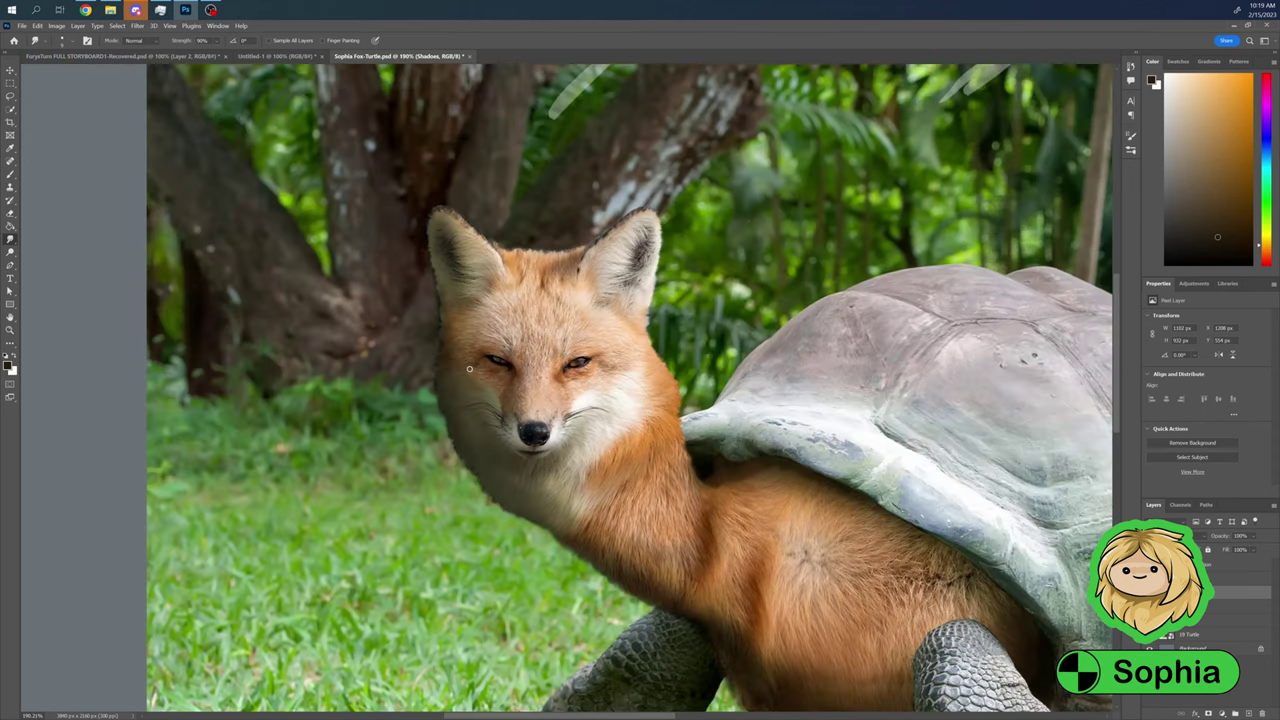
{"action": "scroll", "coordinate": [469, 369], "scroll_direction": "down", "scroll_amount": 4}
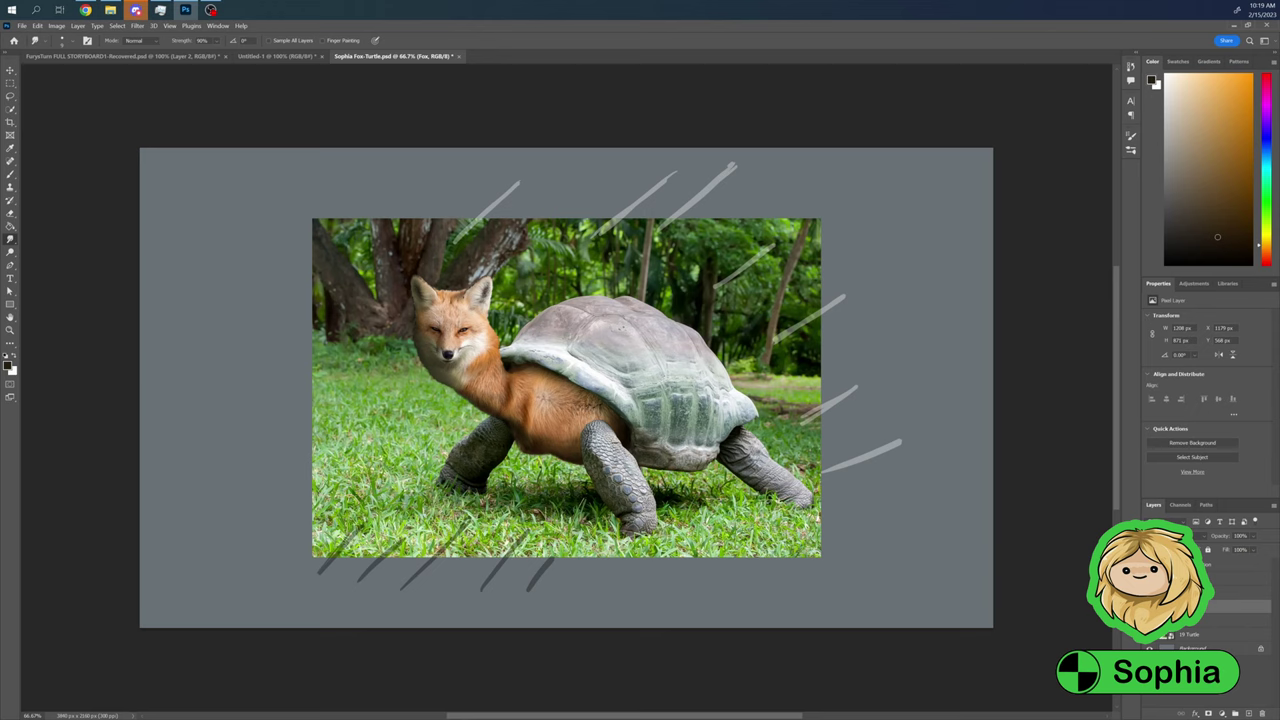
Duplicate the fox layer, set the copy to 57% opacity, and make the Turtle layer active
{"action": "key", "text": "ctrl+j"}
{"action": "key", "text": "ctrl+shift+u"}
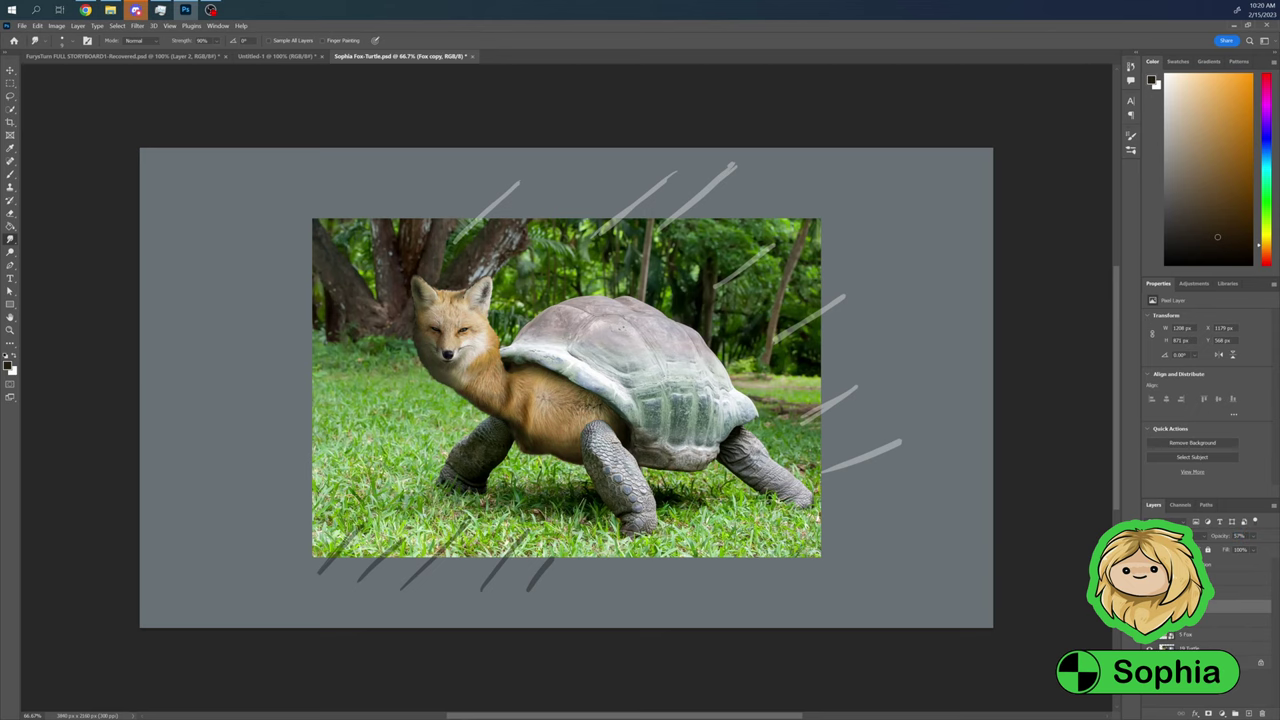
{"action": "scroll", "coordinate": [578, 432], "scroll_direction": "up", "scroll_amount": 5}
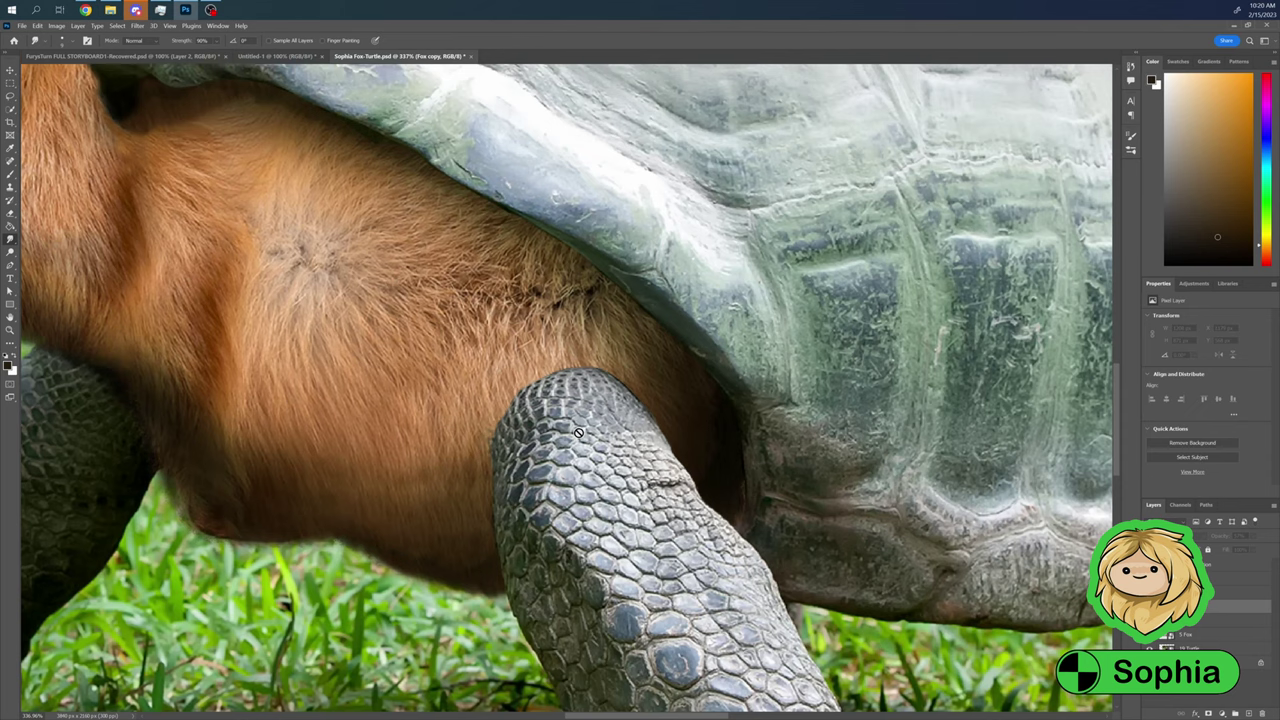
{"action": "key", "text": "b"}
{"action": "key", "text": "alt+bracketright"}
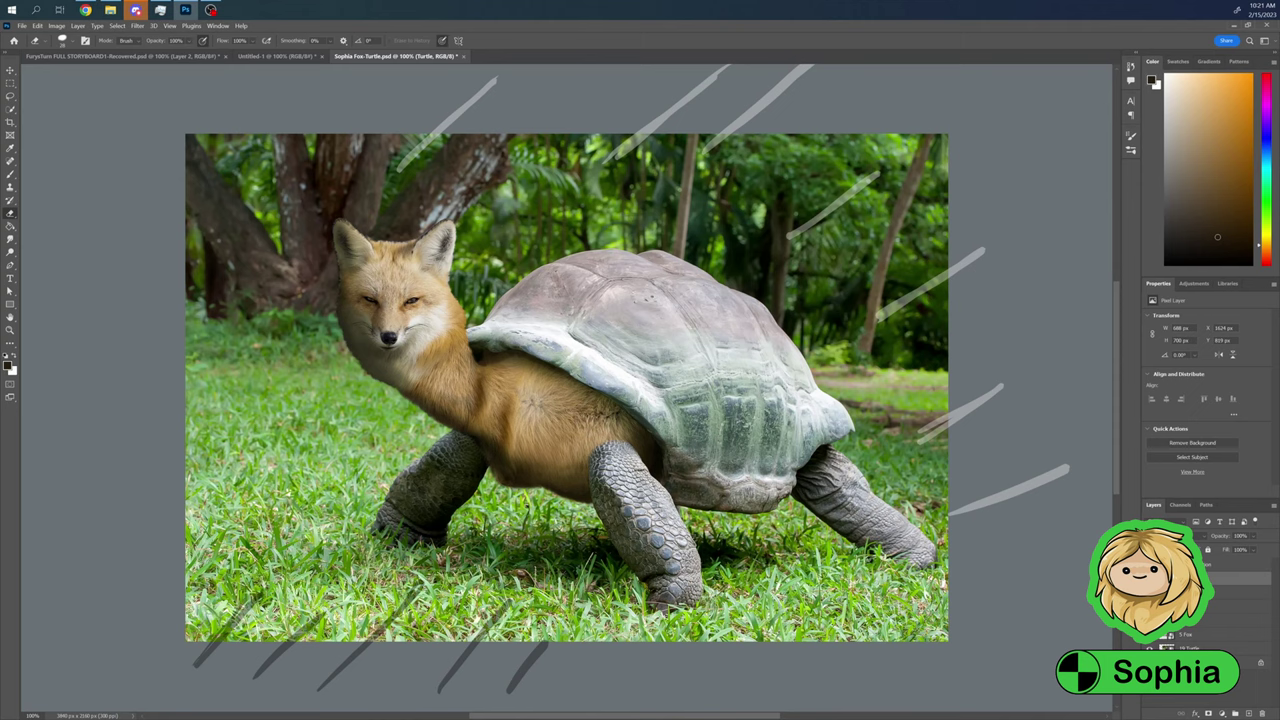
Step through the Shadows and Fox copy layers and clear the selection around the fox
{"action": "key", "text": "r"}
{"action": "key", "text": "alt+bracketleft"}
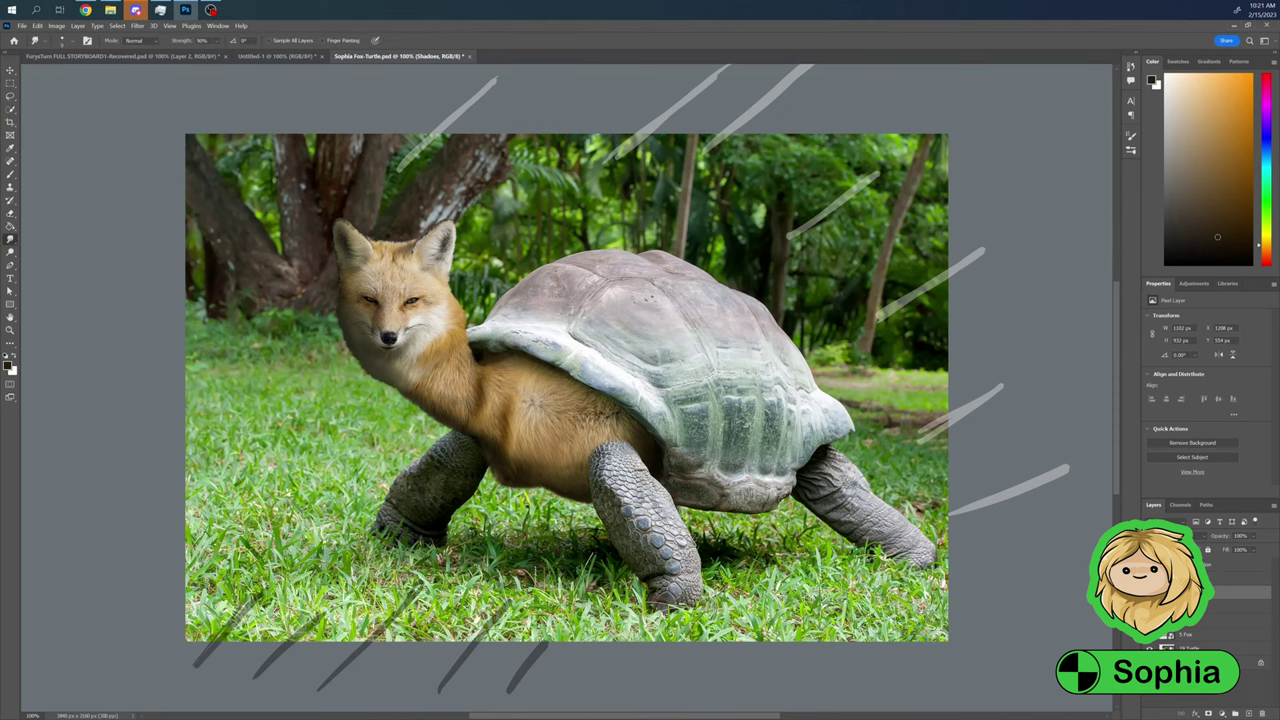
{"action": "key", "text": "ctrl+minus"}
{"action": "key", "text": "b"}
{"action": "key", "text": "alt+bracketleft"}
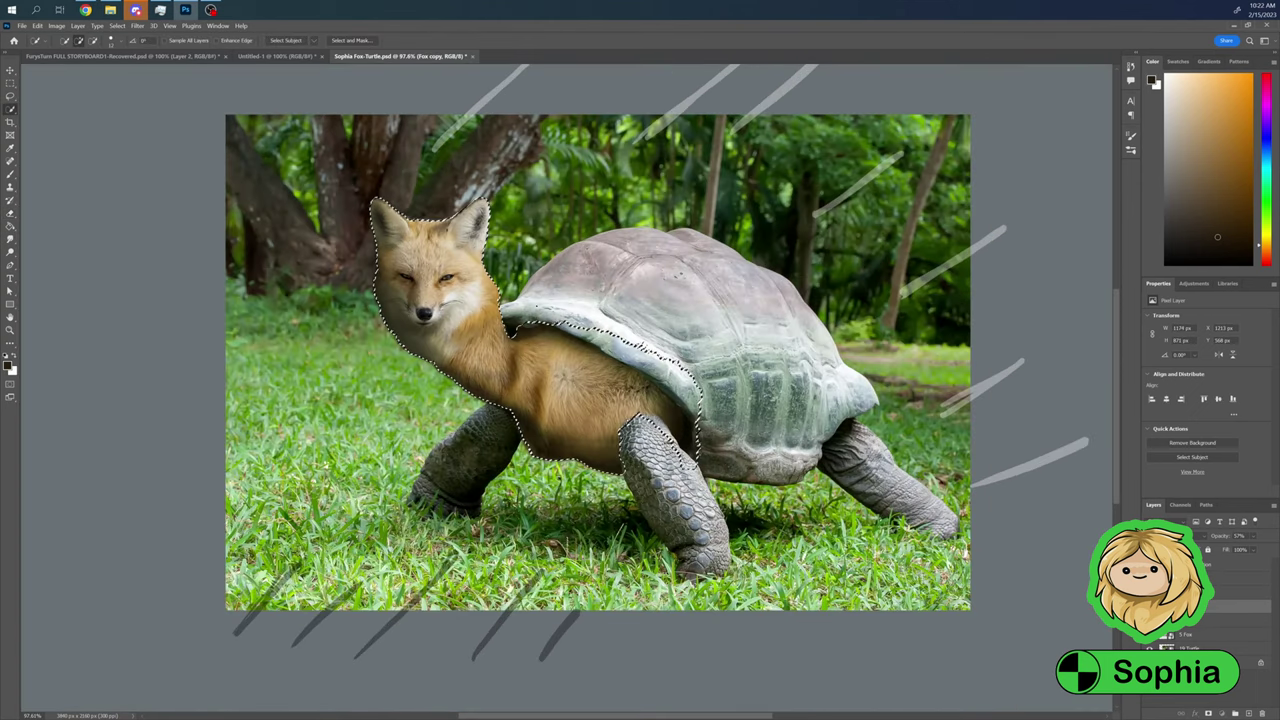
{"action": "key", "text": "ctrl+d"}
{"action": "key", "text": "alt+bracketright"}
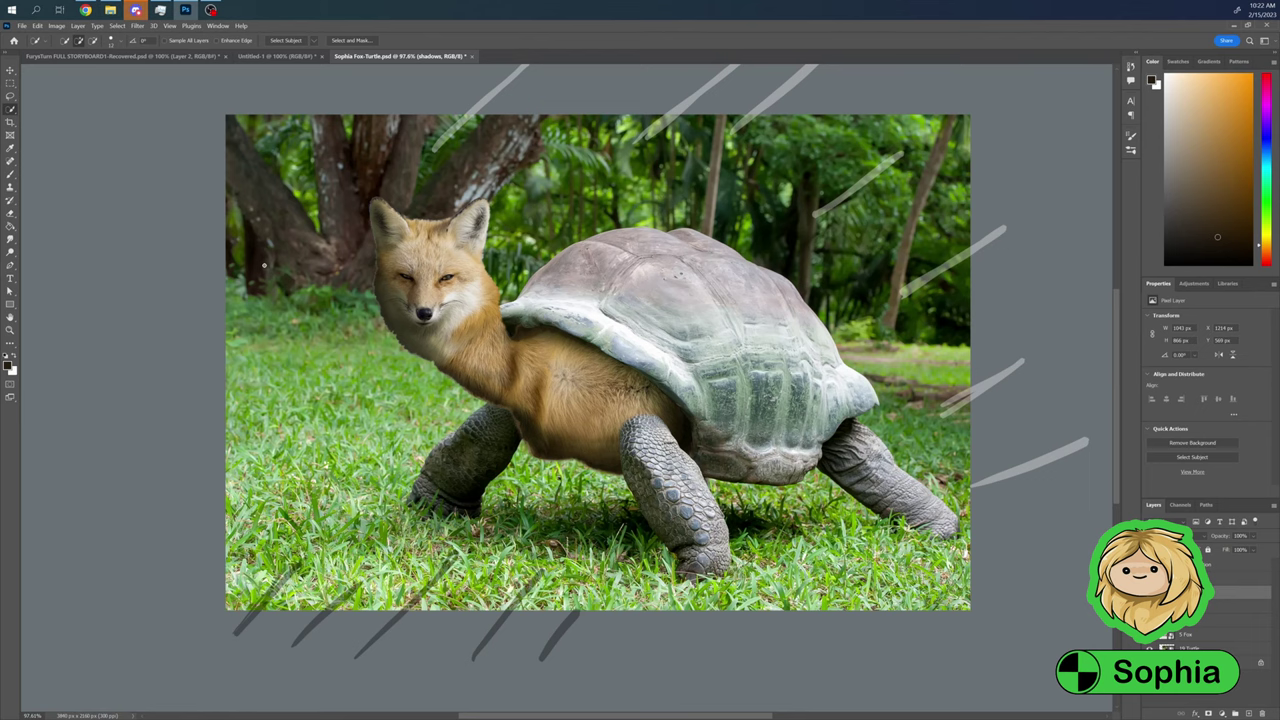
Slightly stretch and tilt the fox head with Free Transform so it sits better on the body
{"action": "key", "text": "ctrl+t"}
{"action": "scroll", "coordinate": [440, 228], "scroll_direction": "up", "scroll_amount": 3}
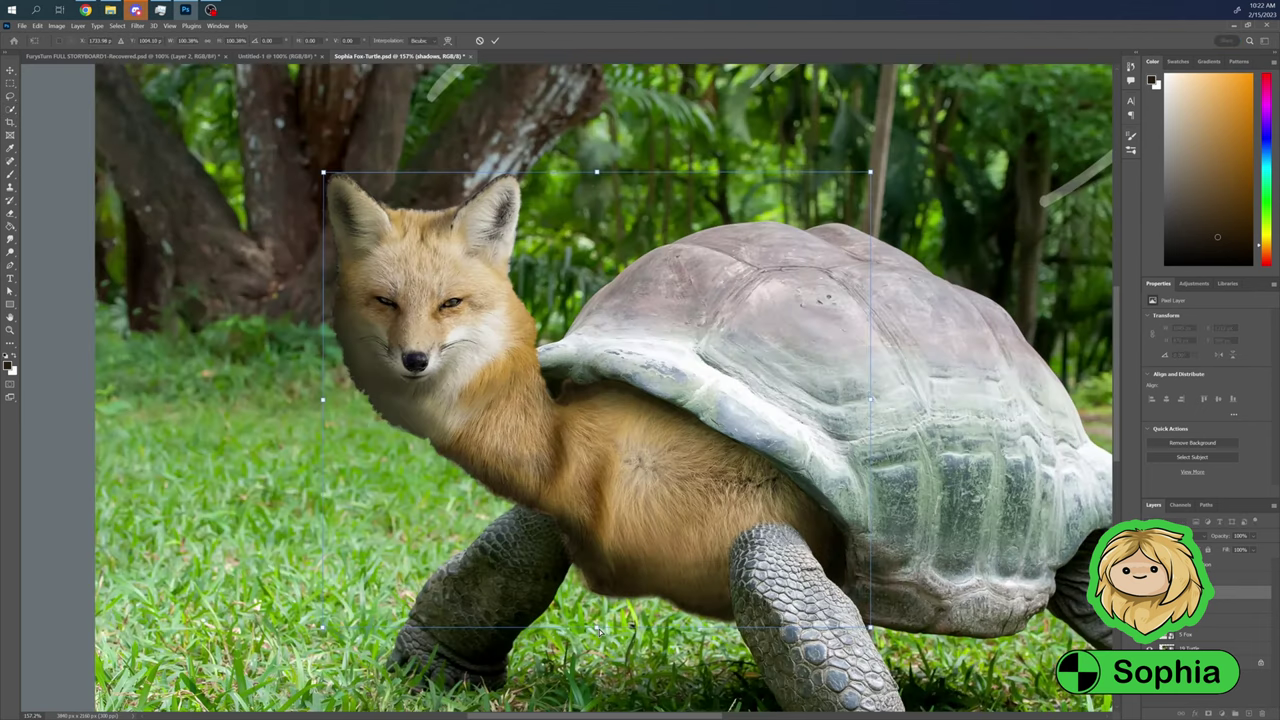
{"action": "left_click_drag", "start_coordinate": [600, 631], "coordinate": [318, 630]}
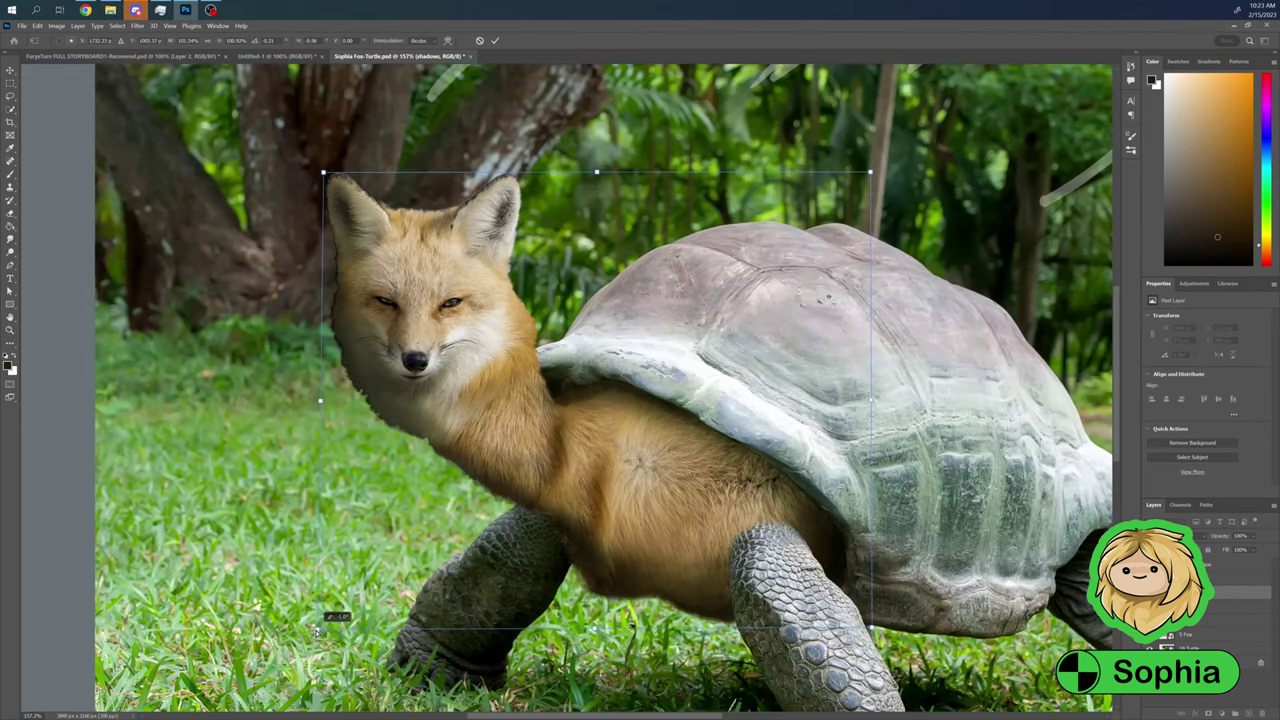
{"action": "key", "text": "Return"}
Smudge the fox's head and neck fur edges into the jungle background and fit the composition
{"action": "right_click", "coordinate": [346, 349]}
{"action": "key", "text": "Escape"}
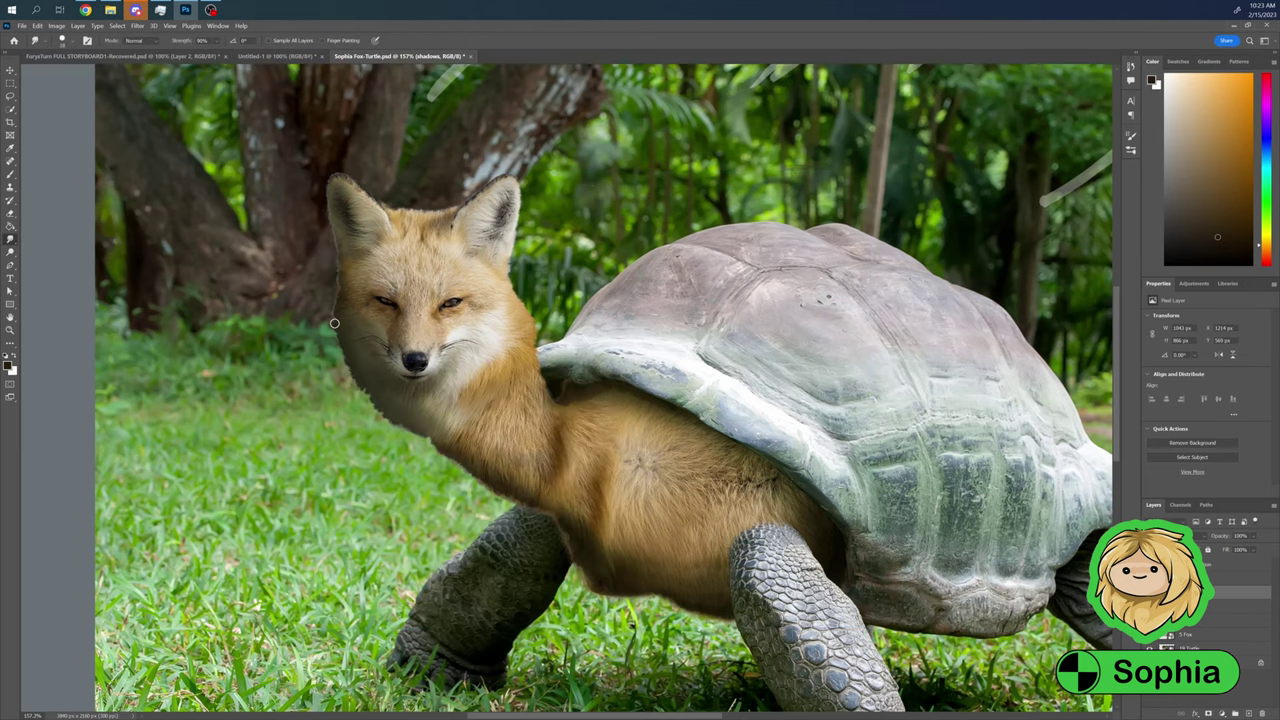
{"action": "scroll", "coordinate": [334, 323], "scroll_direction": "up", "scroll_amount": 5}
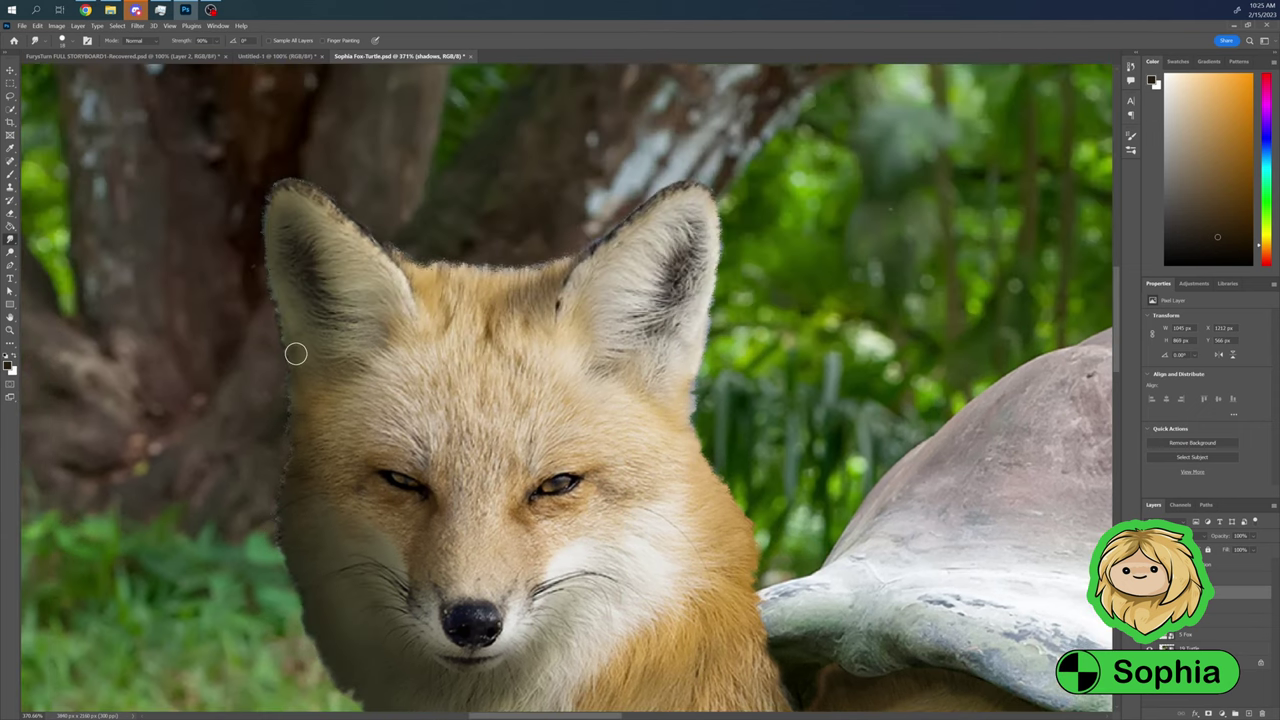
{"action": "key", "text": "ctrl+0"}
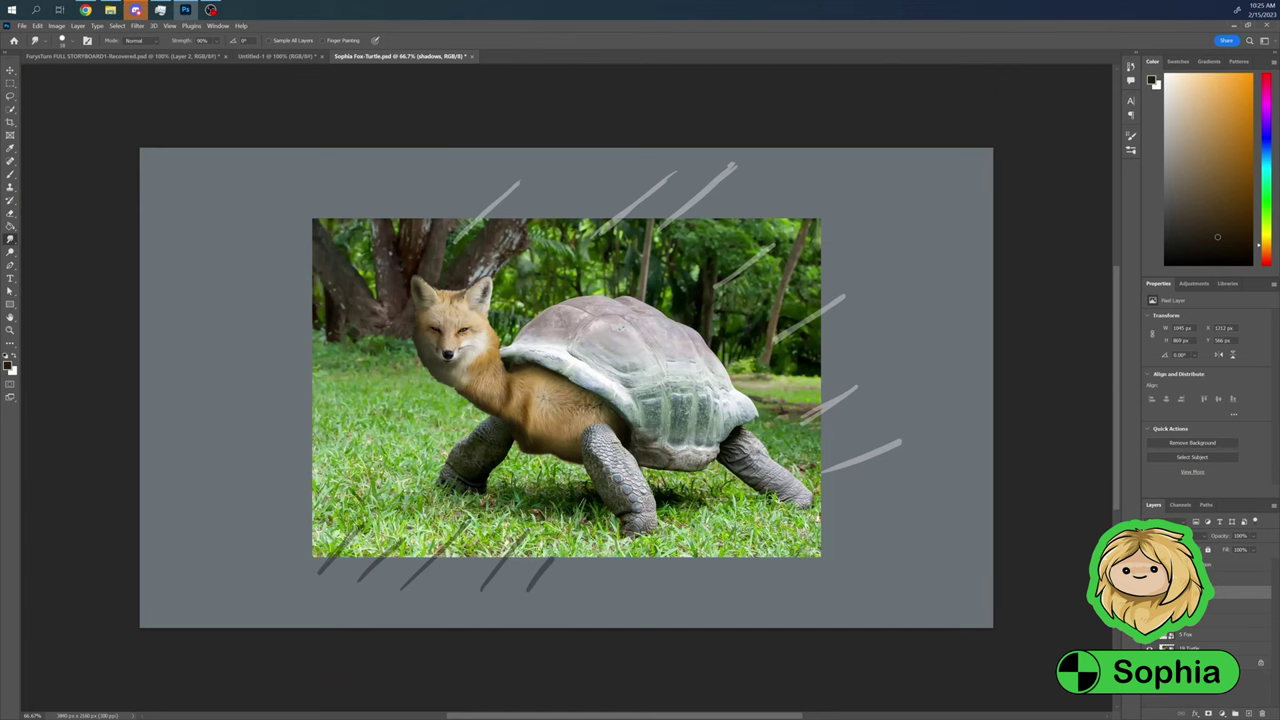
{"action": "key", "text": "ctrl+u"}
Paint lighter fur patches onto the fox's cheek and belly on the Turtle layer
{"action": "key", "text": "Escape"}
{"action": "left_click", "coordinate": [1224, 596]}
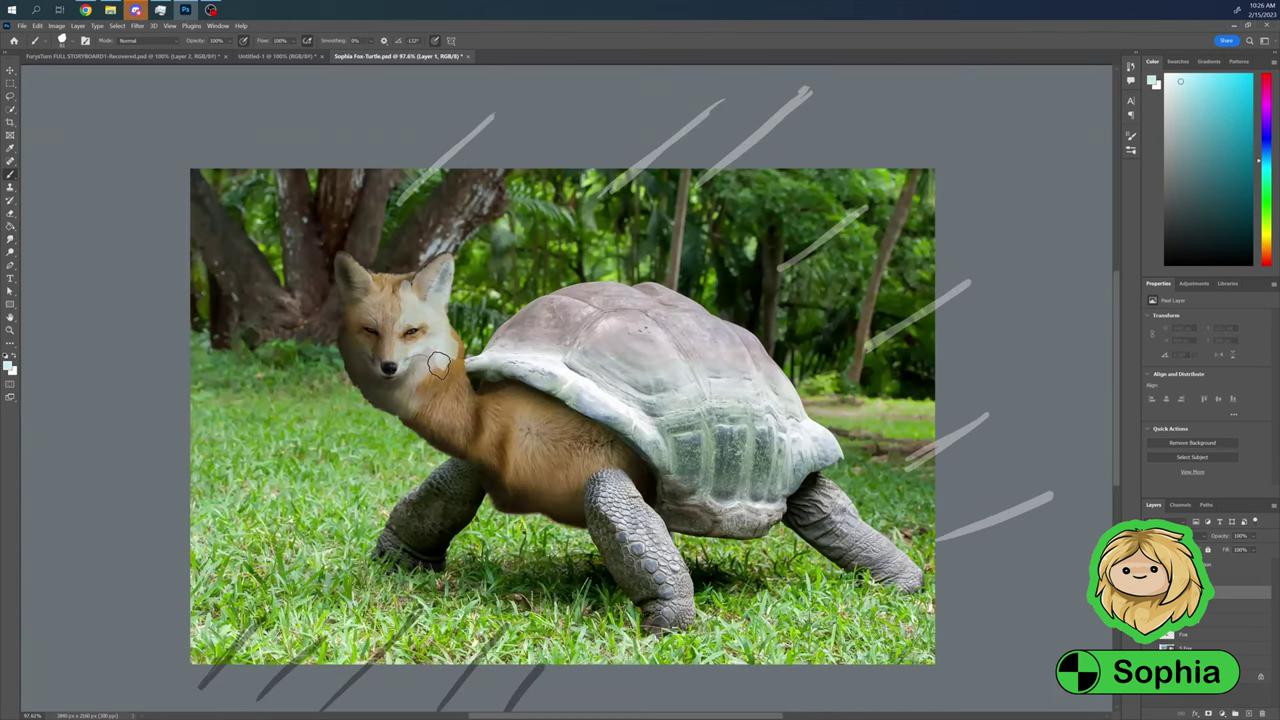
{"action": "left_click_drag", "start_coordinate": [470, 385], "coordinate": [425, 310]}
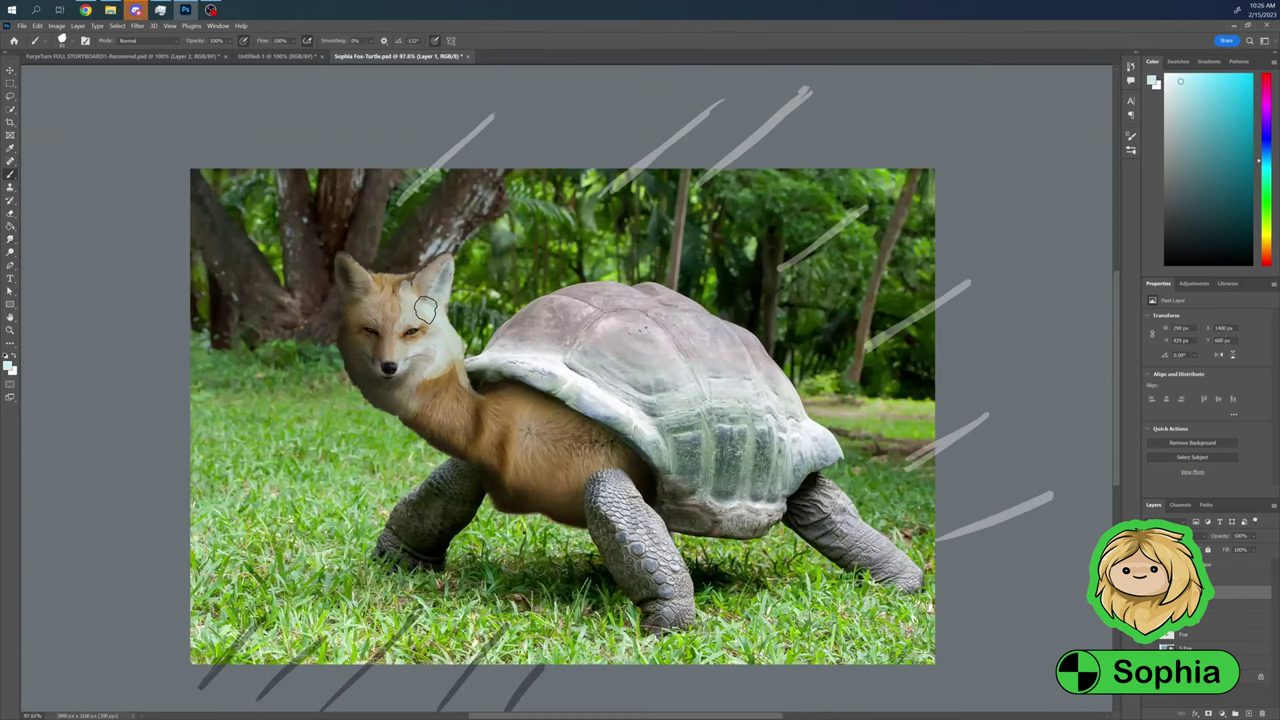
{"action": "left_click_drag", "start_coordinate": [525, 440], "coordinate": [585, 455]}
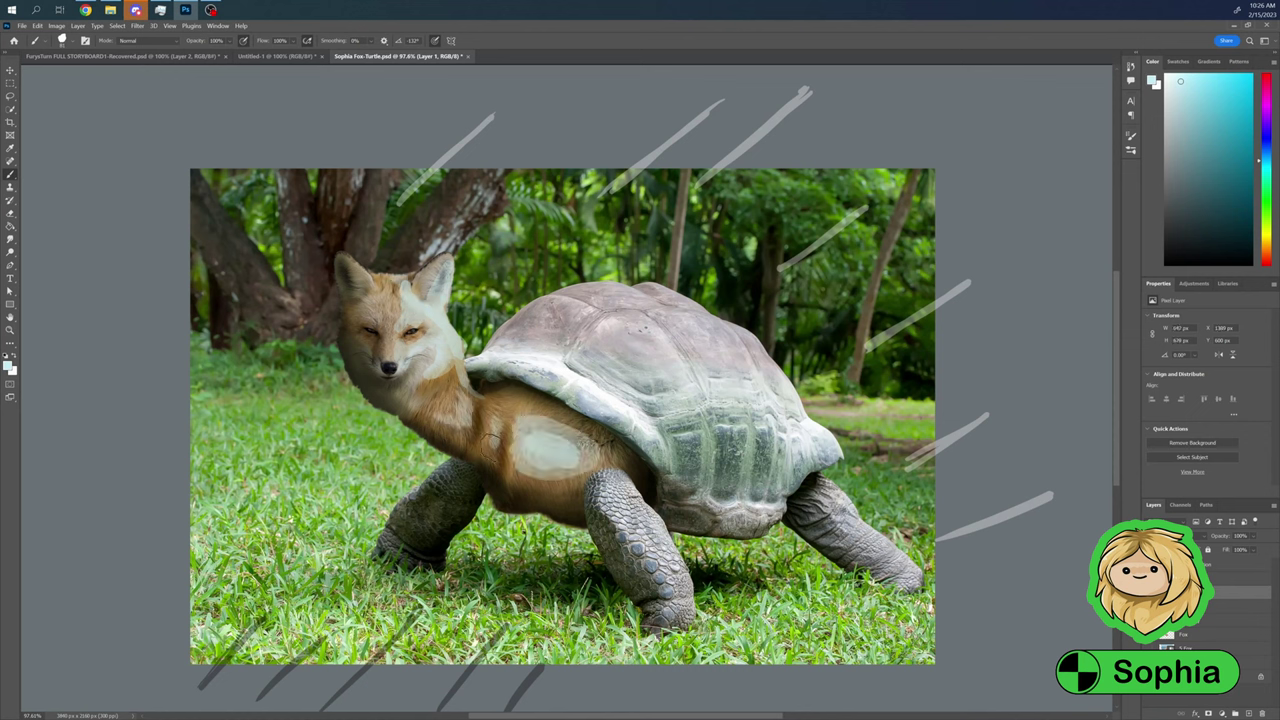
Darken the painted patch with Hue/Saturation at Lightness -17 to blend it in
{"action": "left_click", "coordinate": [56, 25]}
{"action": "left_click_drag", "start_coordinate": [740, 231], "coordinate": [761, 170]}
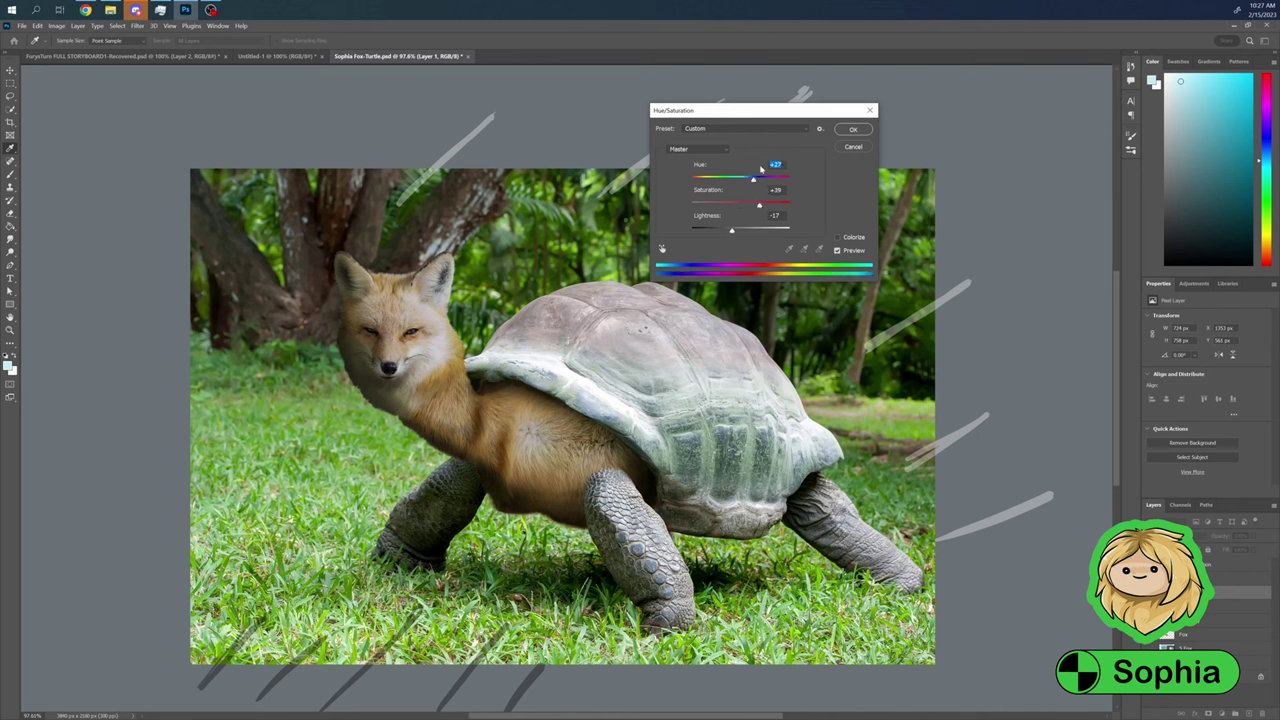
{"action": "key", "text": "Return"}
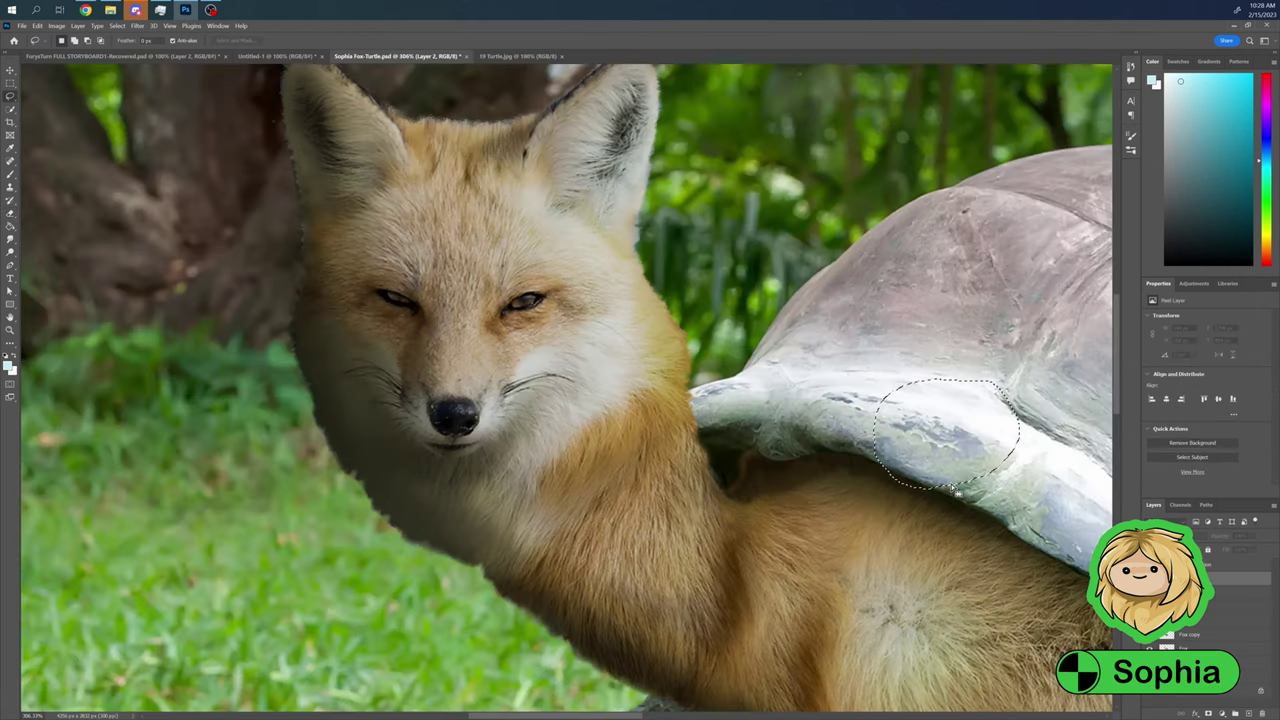
Place the turtle eye onto the fox's face and tone it with Curves
{"action": "left_click_drag", "start_coordinate": [300, 300], "coordinate": [323, 297]}
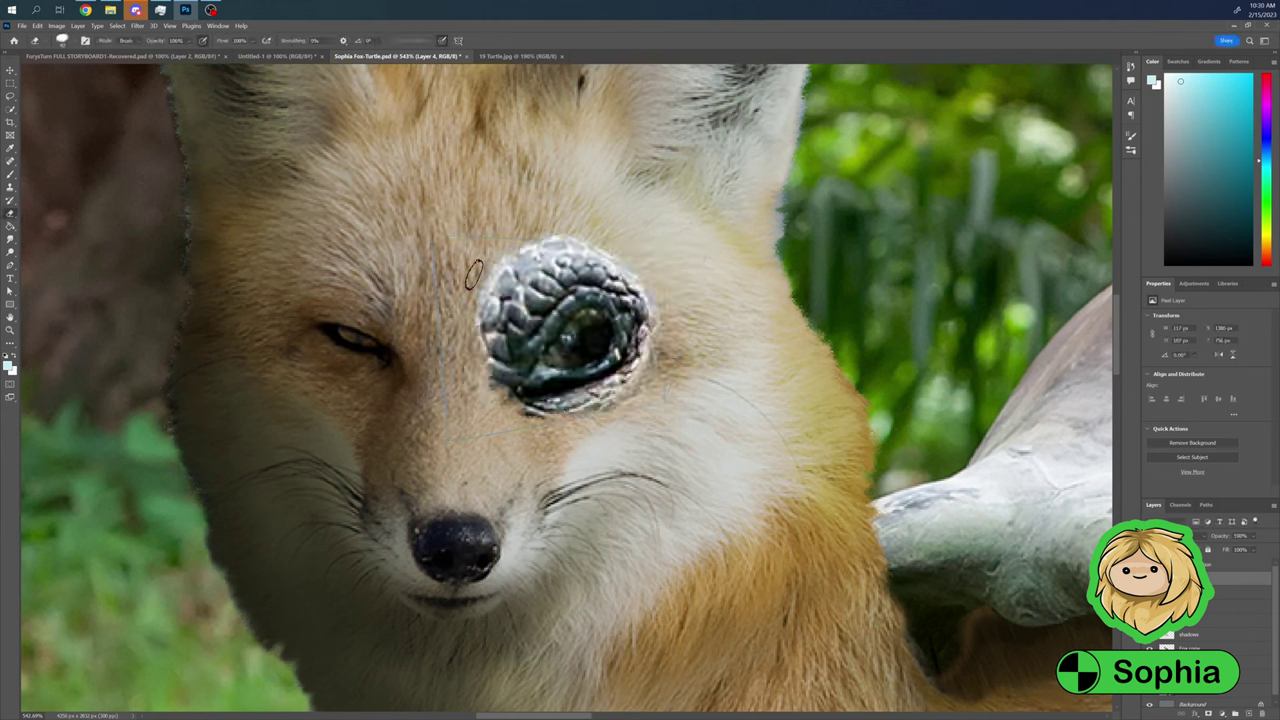
{"action": "key", "text": "ctrl+0"}
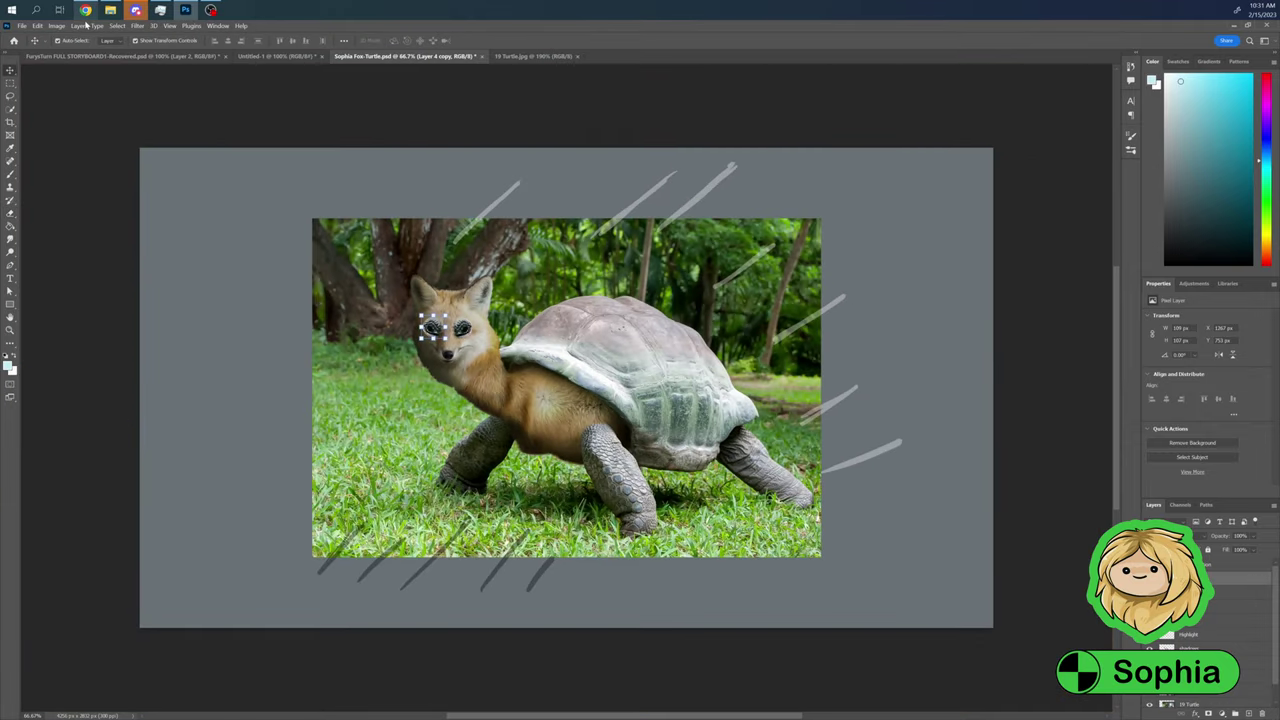
{"action": "key", "text": "ctrl+m"}
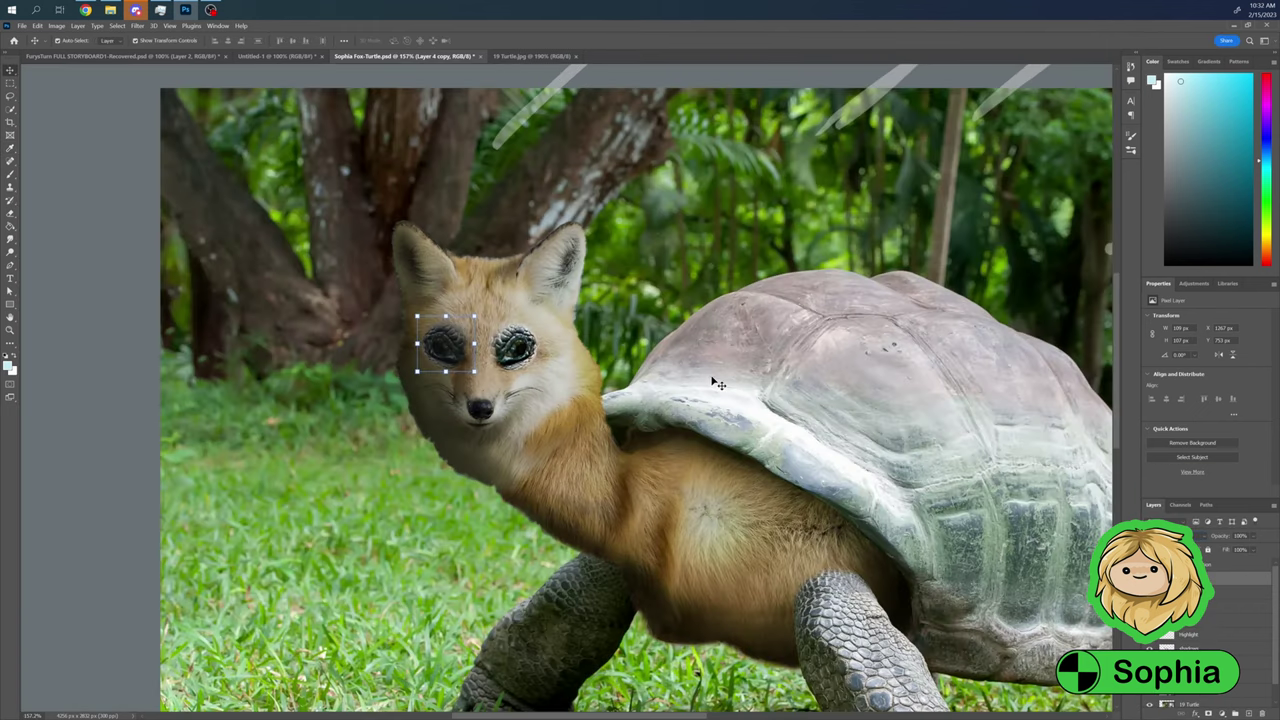
Adjust the eye with Hue/Saturation and burn a darkening stroke to blend it in
{"action": "key", "text": "ctrl+u"}
{"action": "right_click", "coordinate": [416, 373]}
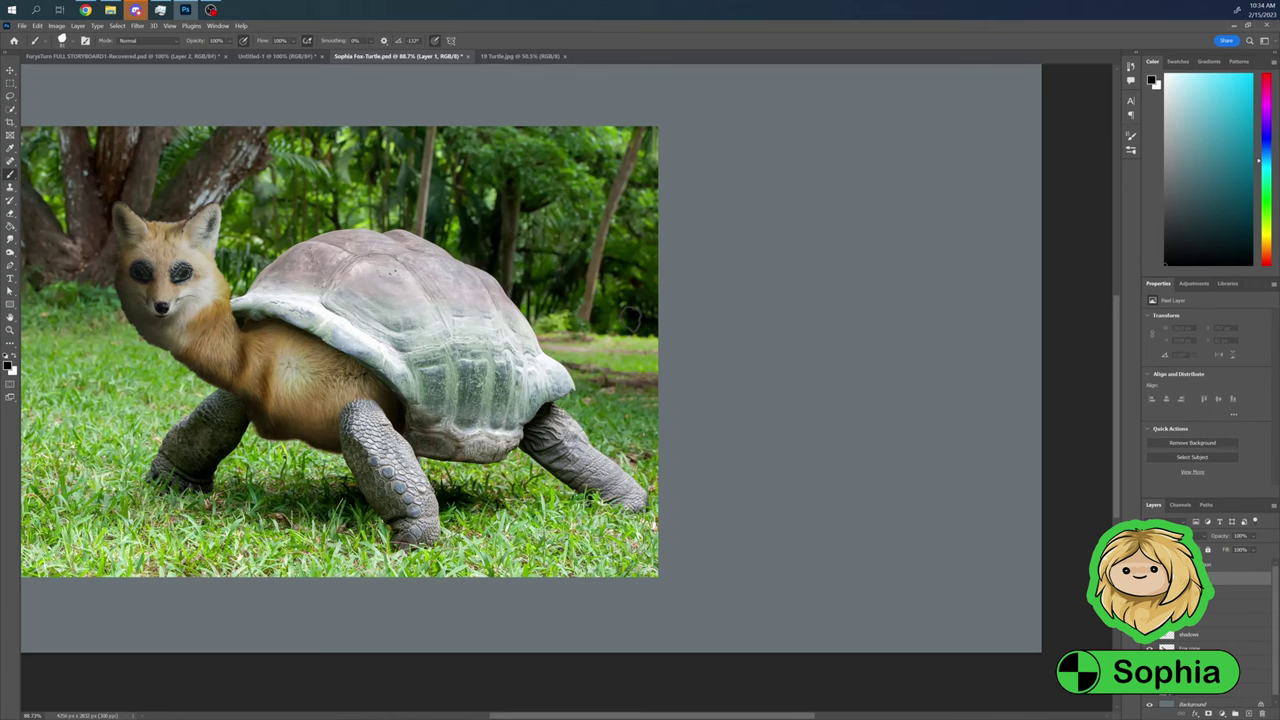
{"action": "left_click_drag", "start_coordinate": [568, 388], "coordinate": [662, 380]}
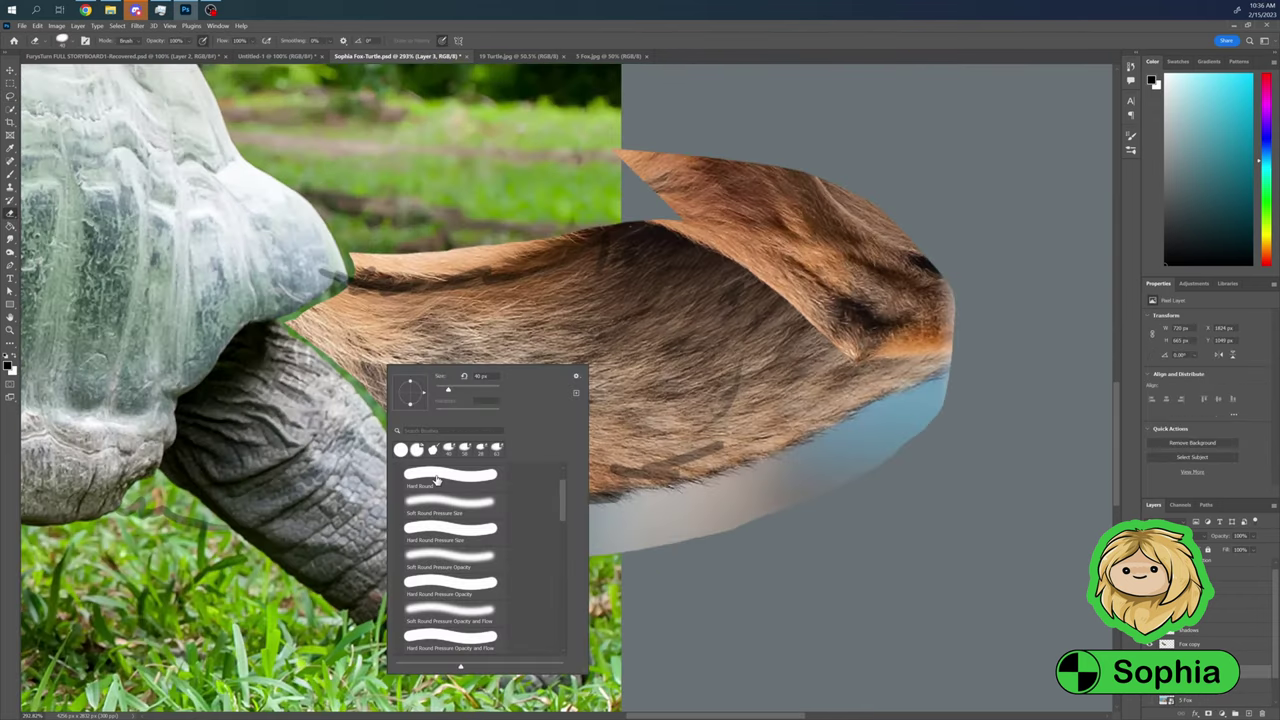
Blend the tail seam into the rear leg and shell with a Hard Round brush
{"action": "double_click", "coordinate": [436, 478]}
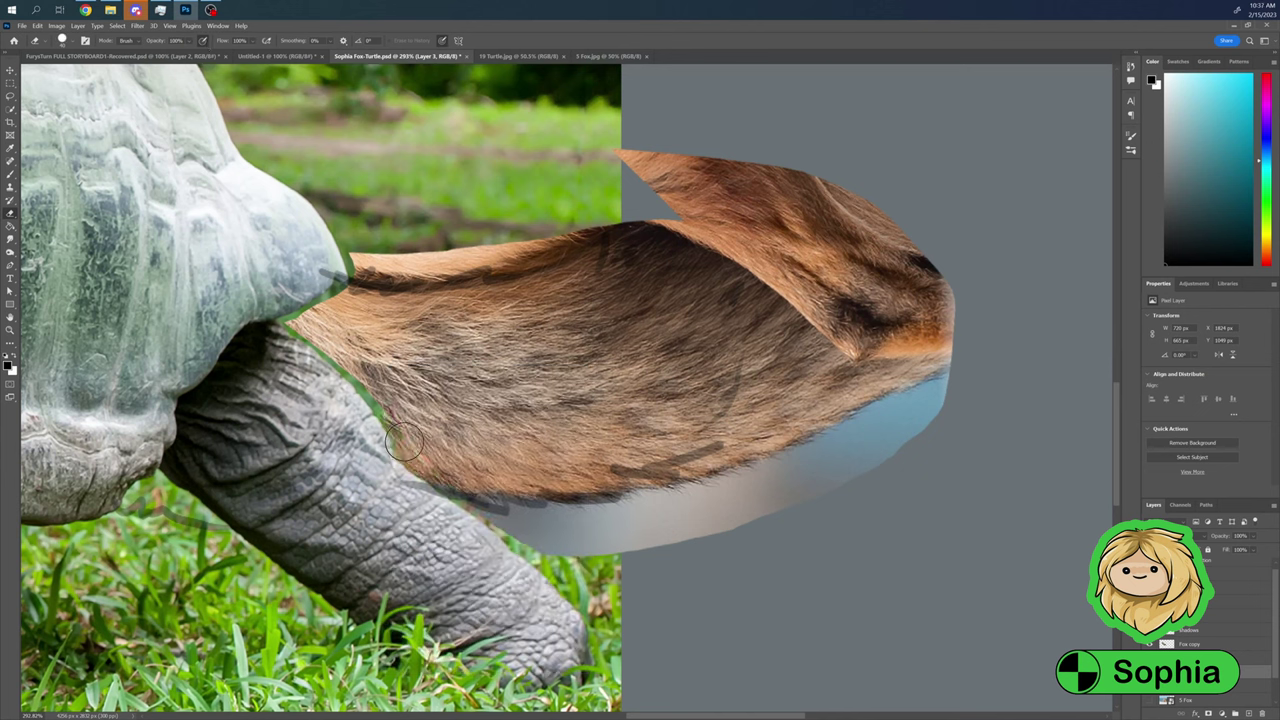
{"action": "left_click_drag", "start_coordinate": [404, 442], "coordinate": [330, 300]}
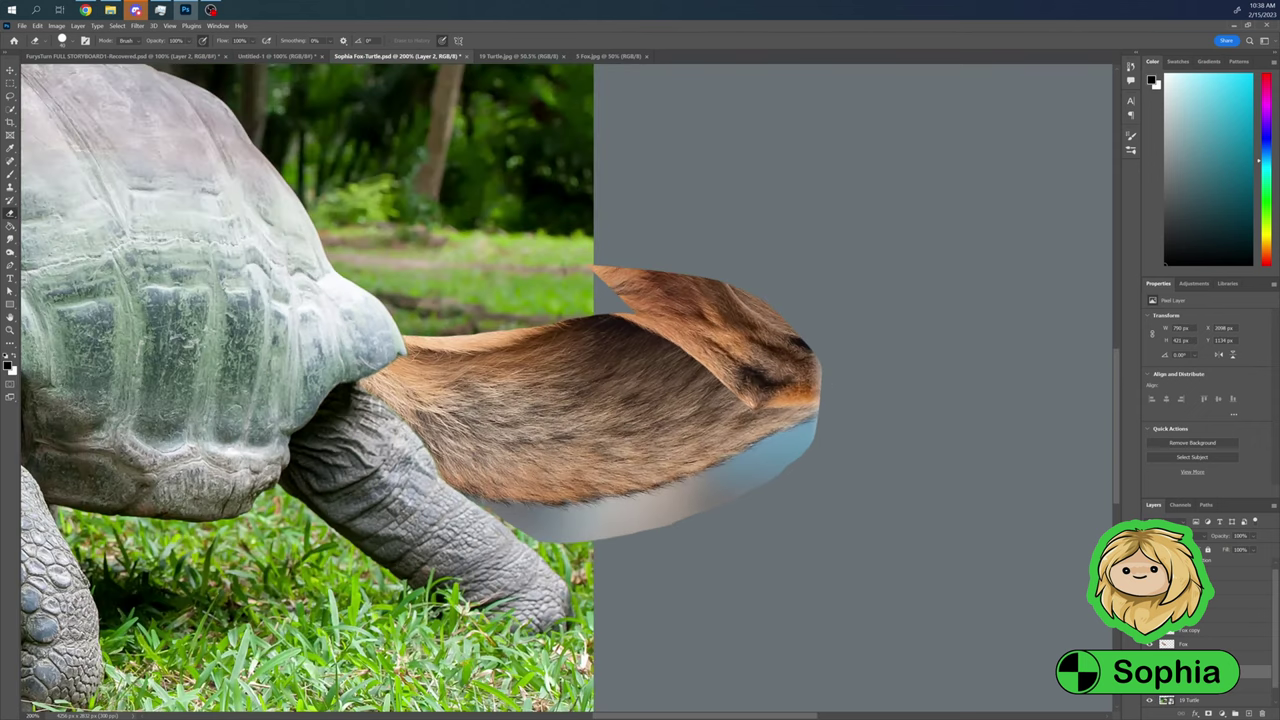
{"action": "key", "text": "]"}
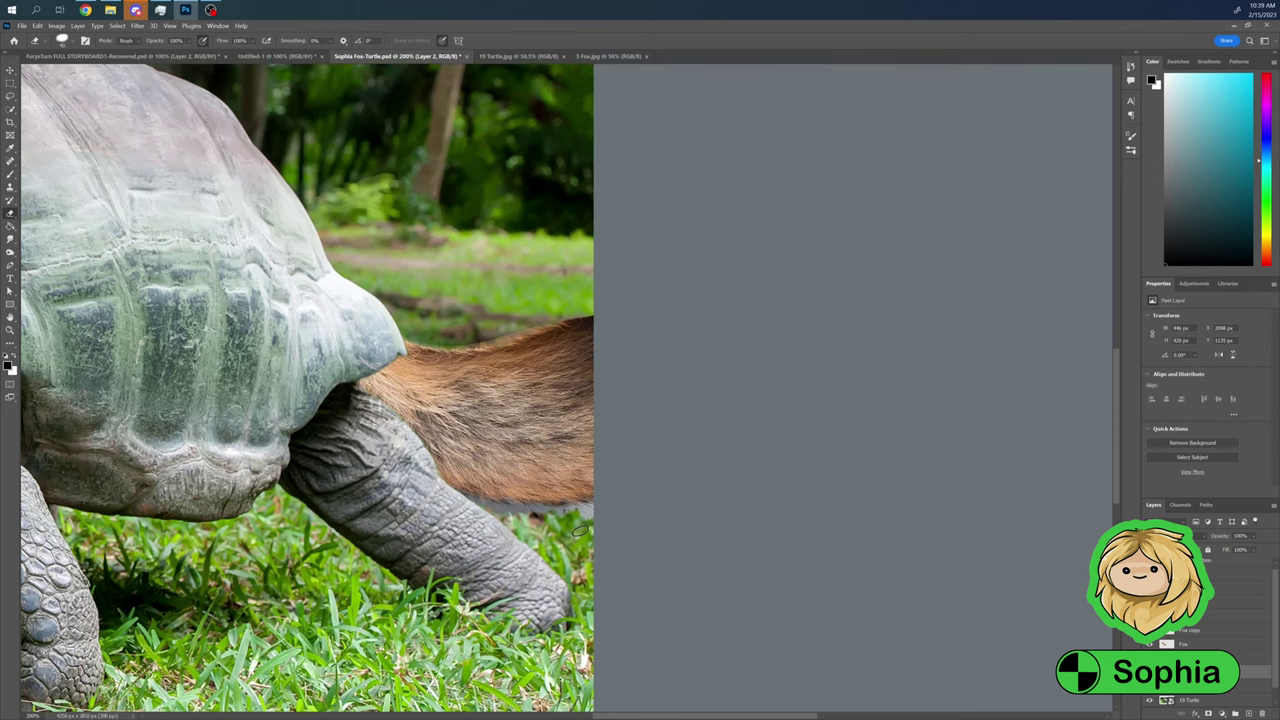
{"action": "key", "text": "ctrl+minus"}
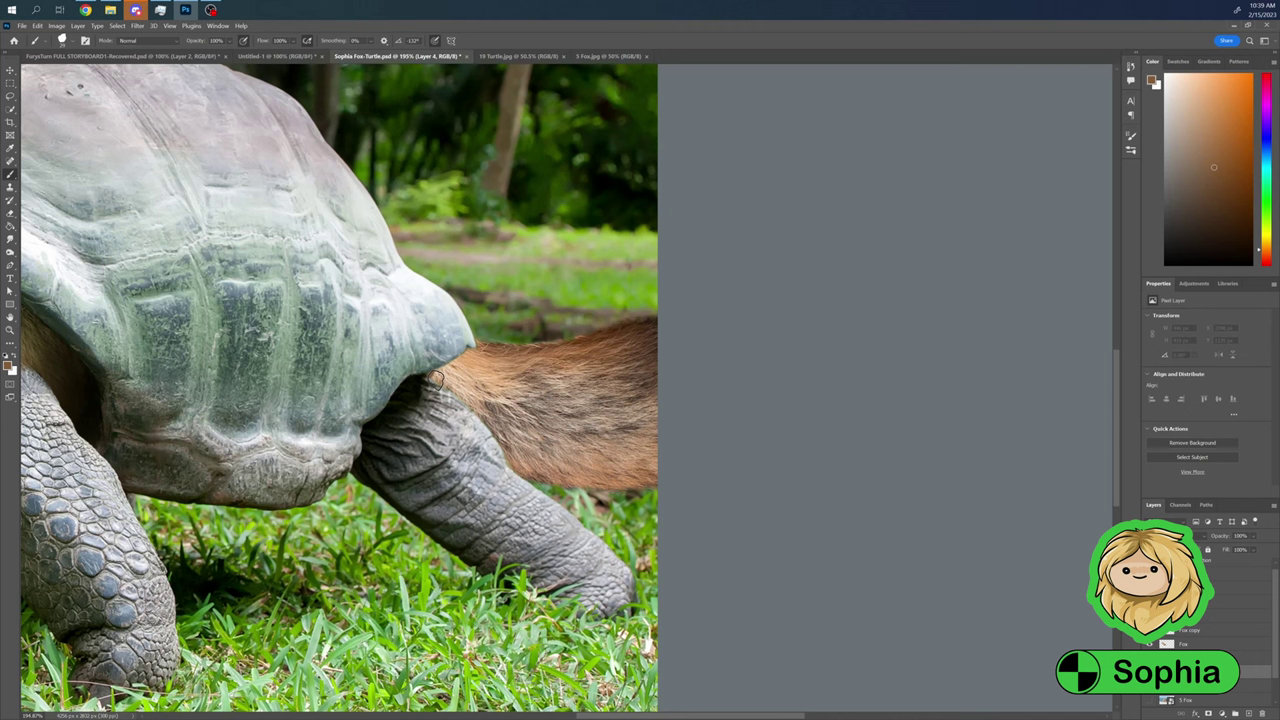
Paint extra brown fur on the tail's end with a sampled darker brown, cancelling Hue/Saturation
{"action": "left_click_drag", "start_coordinate": [437, 378], "coordinate": [429, 371]}
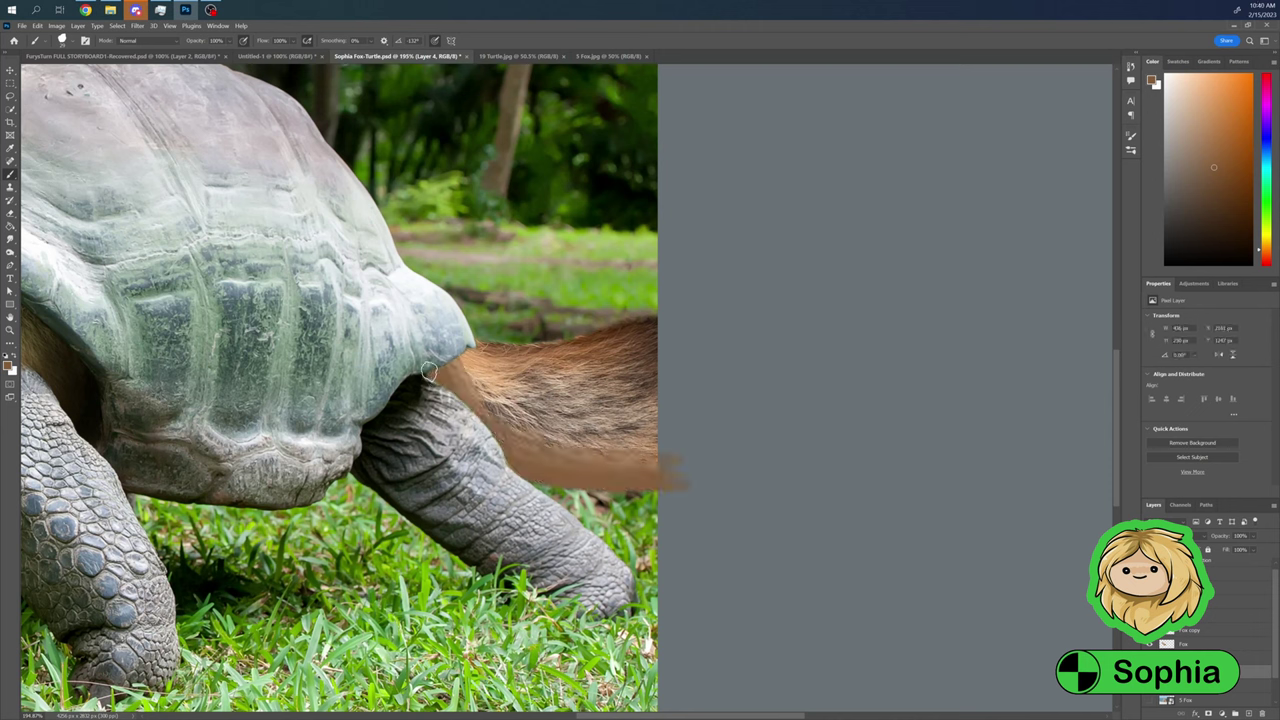
{"action": "left_click", "coordinate": [429, 371], "text": "alt"}
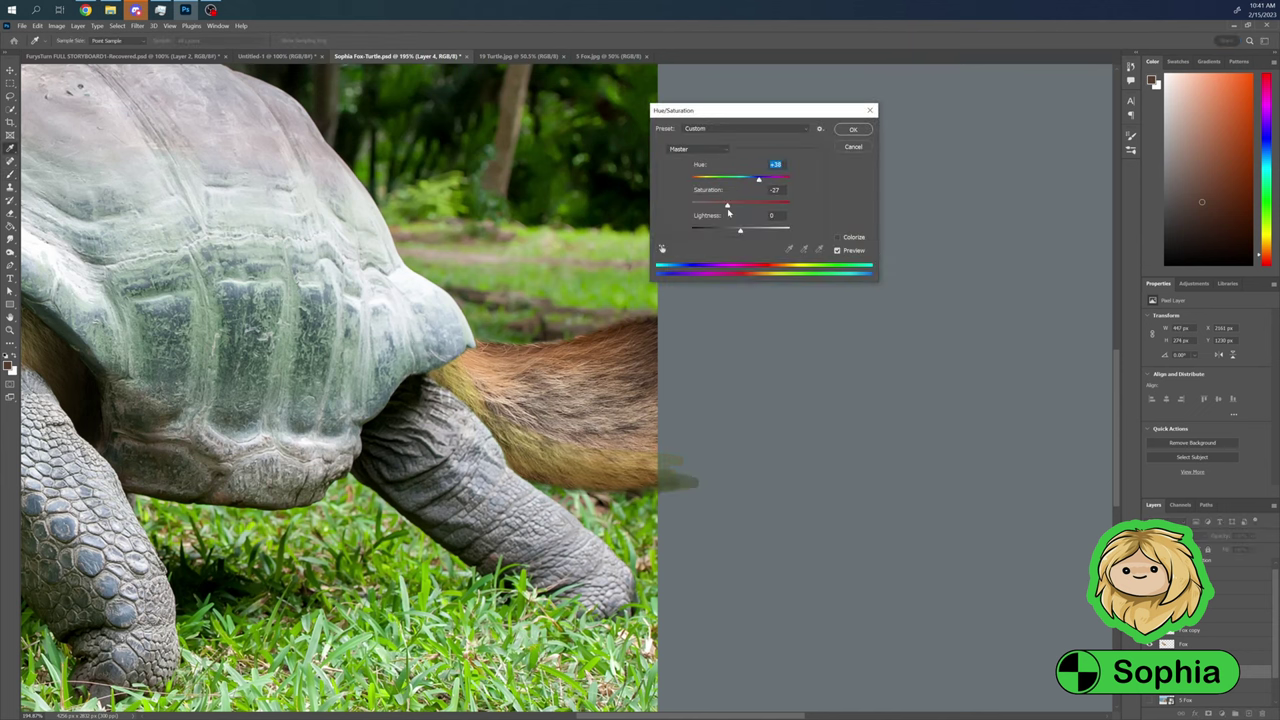
{"action": "key", "text": "Escape"}
{"action": "key", "text": "m"}
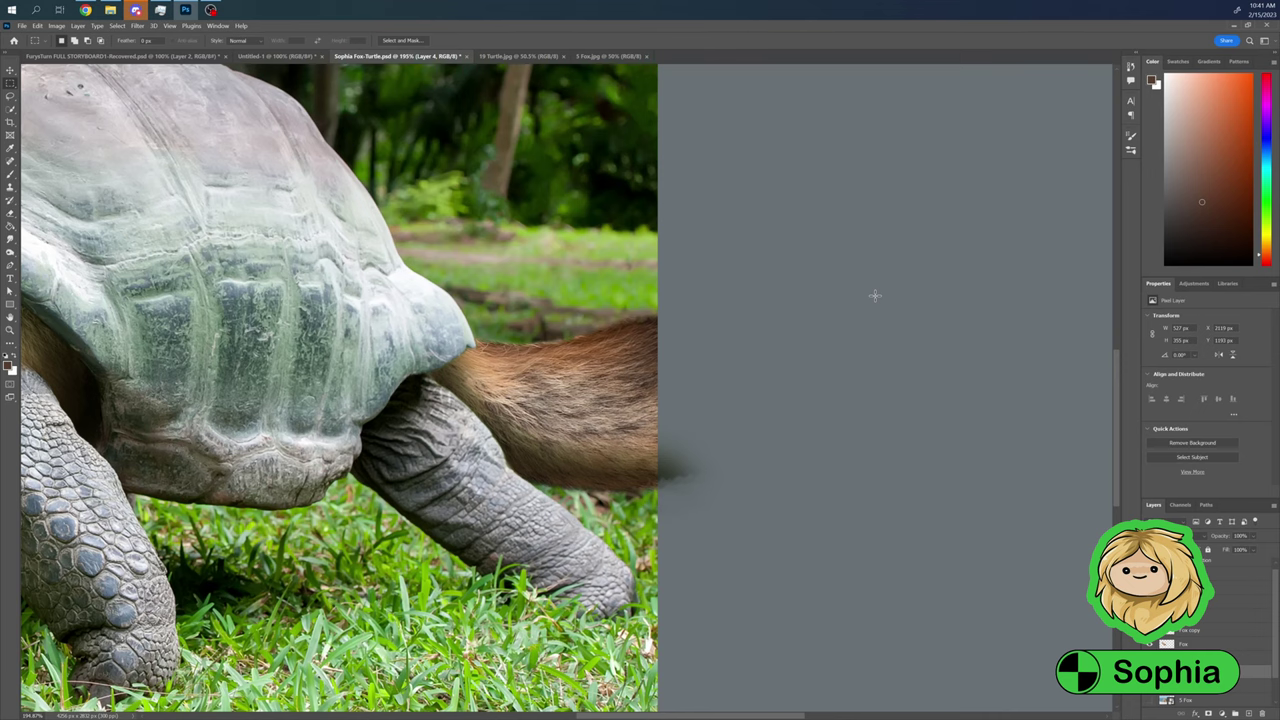
{"action": "key", "text": "ctrl+0"}
{"action": "left_click", "coordinate": [1185, 686]}
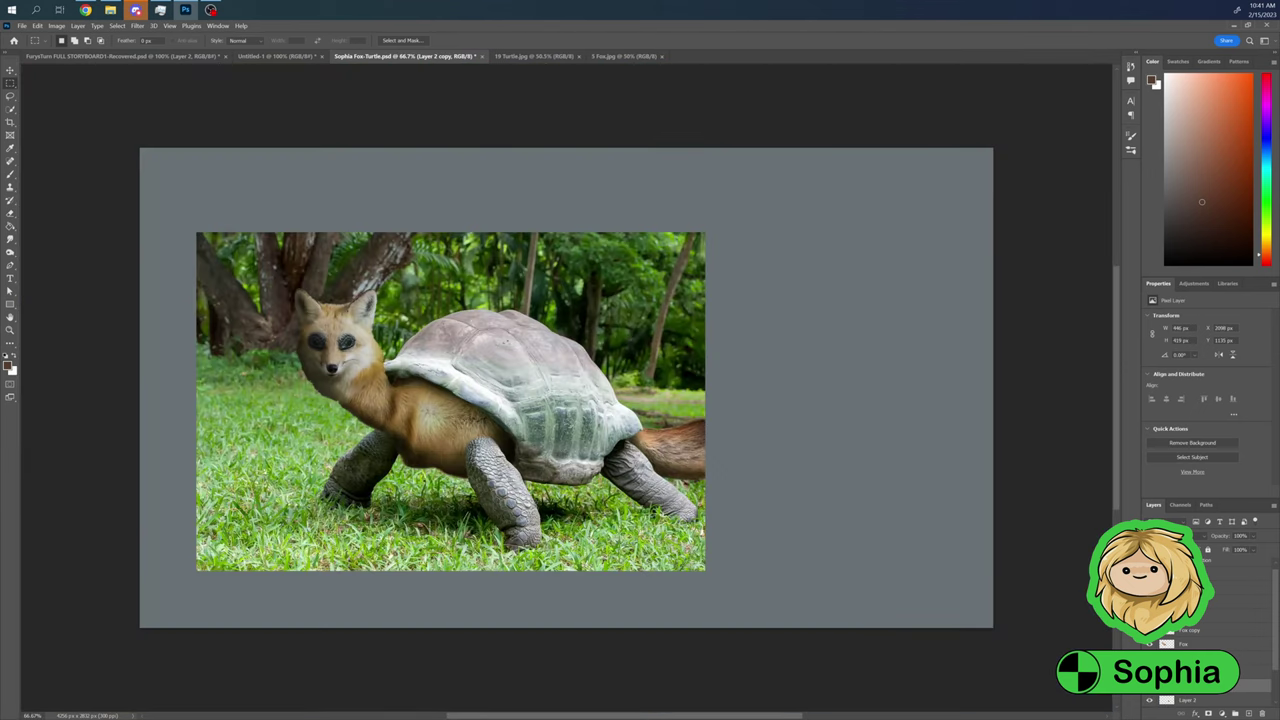
Create merged Layer 3, then scale Layer 2 copy up with Free Transform to fill the canvas
{"action": "key", "text": "ctrl+j"}
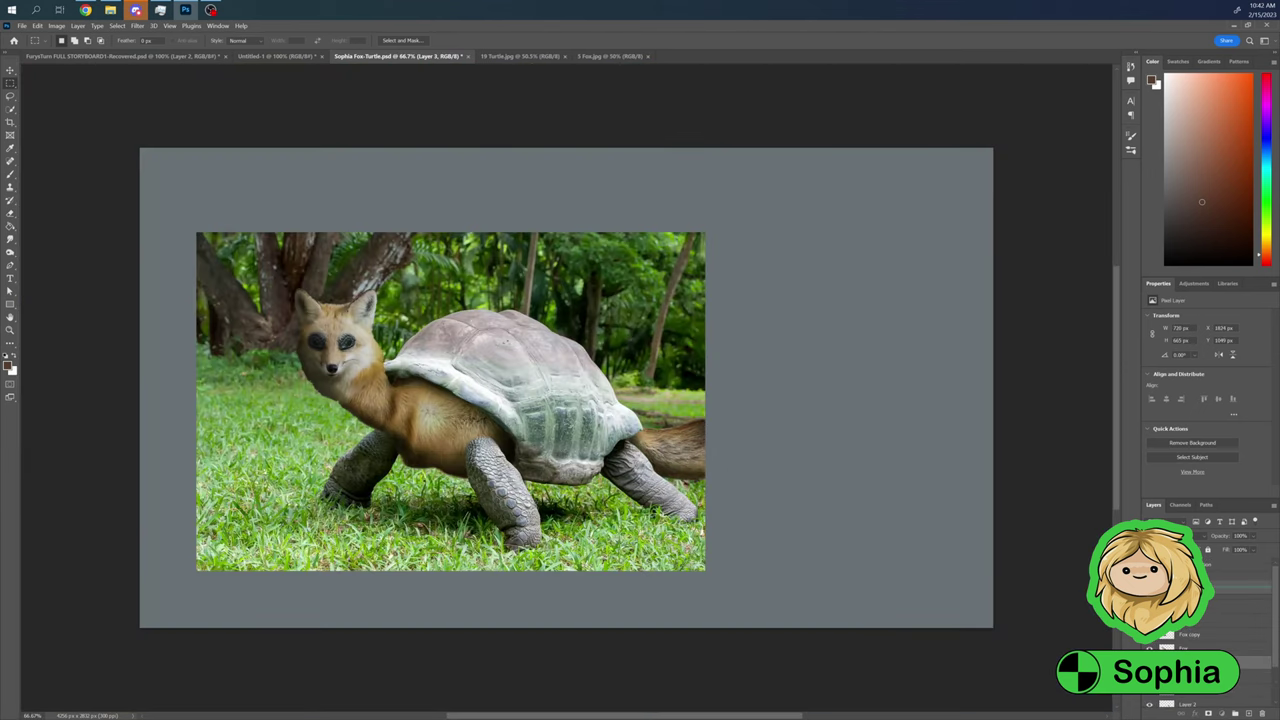
{"action": "right_click", "coordinate": [1186, 643]}
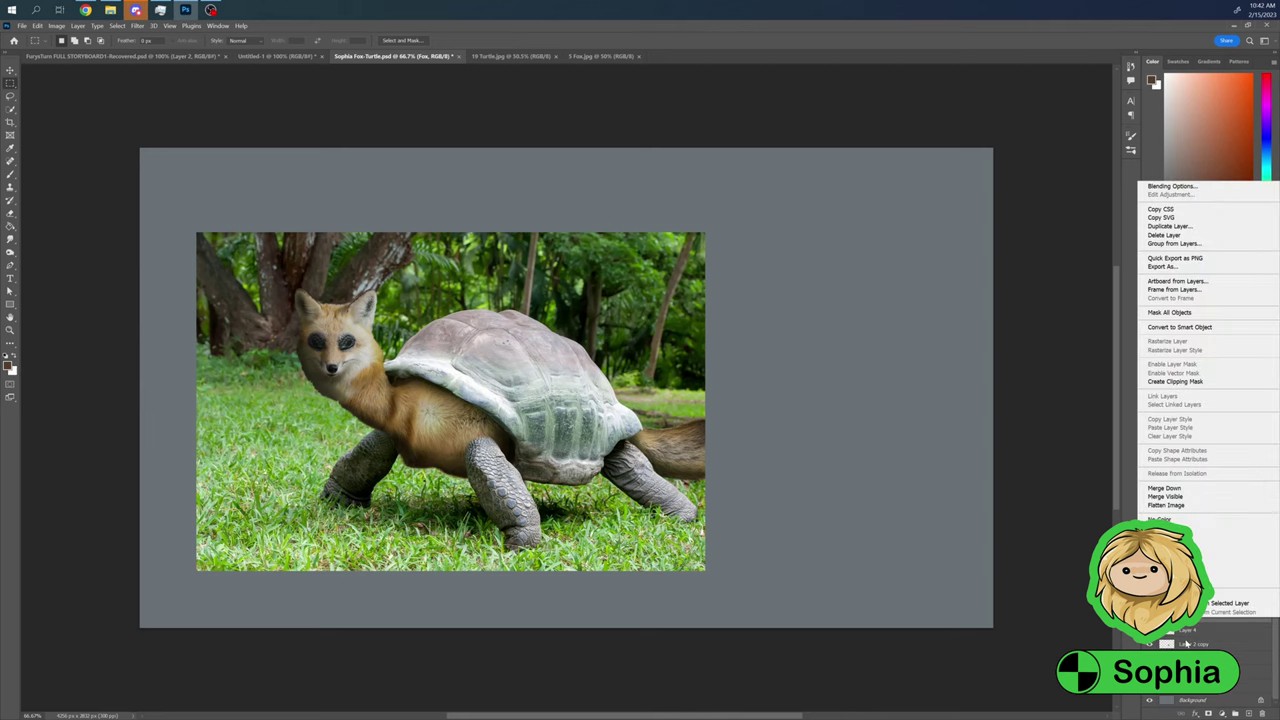
{"action": "left_click", "coordinate": [1187, 643]}
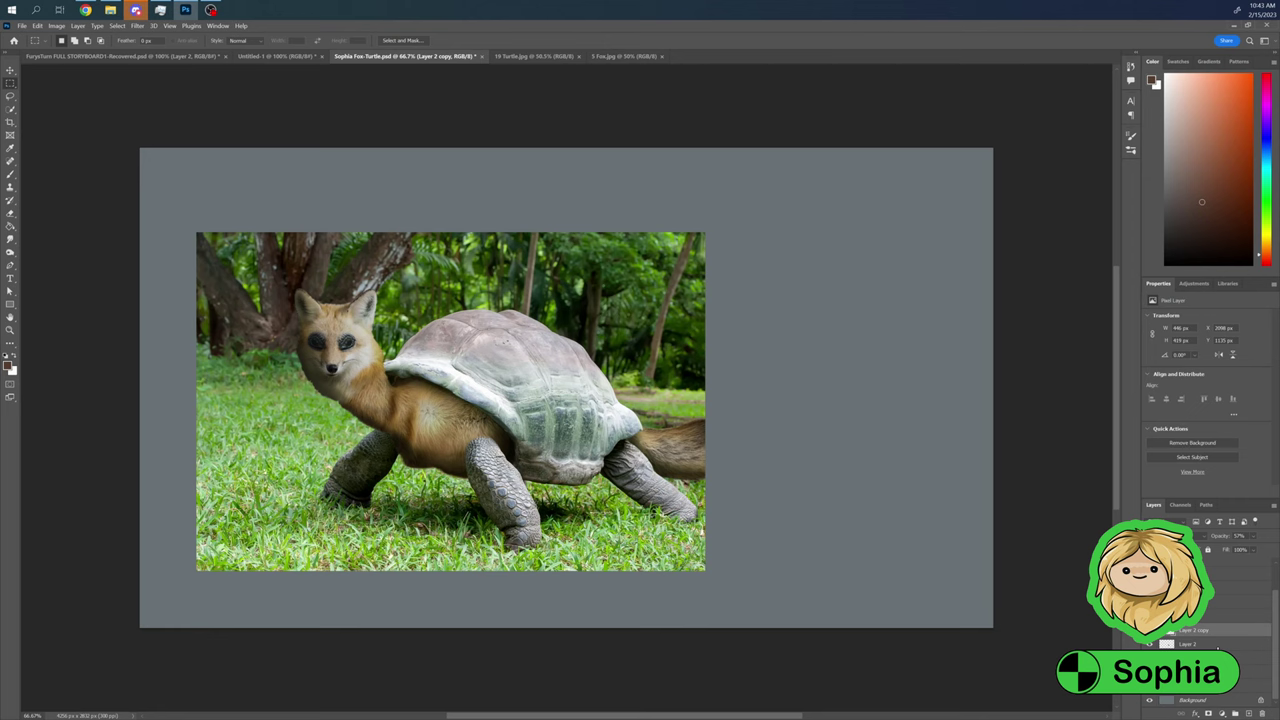
{"action": "key", "text": "ctrl+t"}
{"action": "left_click_drag", "start_coordinate": [809, 640], "coordinate": [926, 651]}
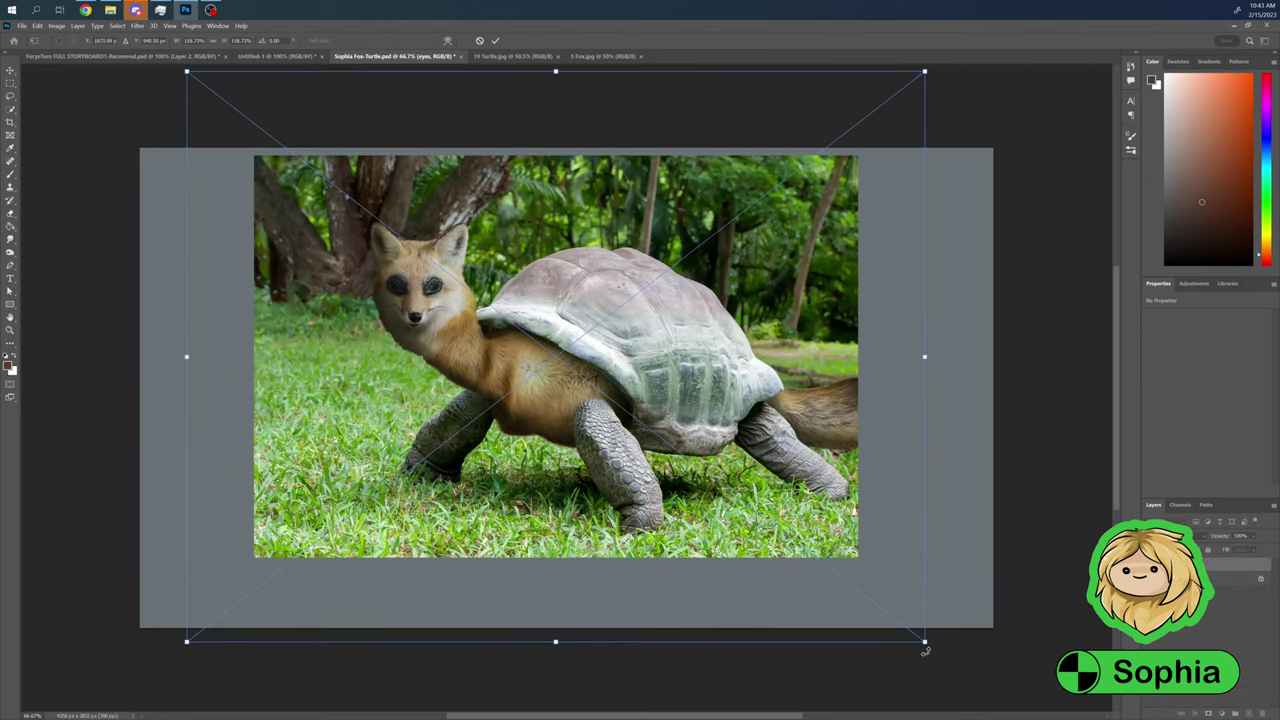
{"action": "key", "text": "ctrl+minus"}
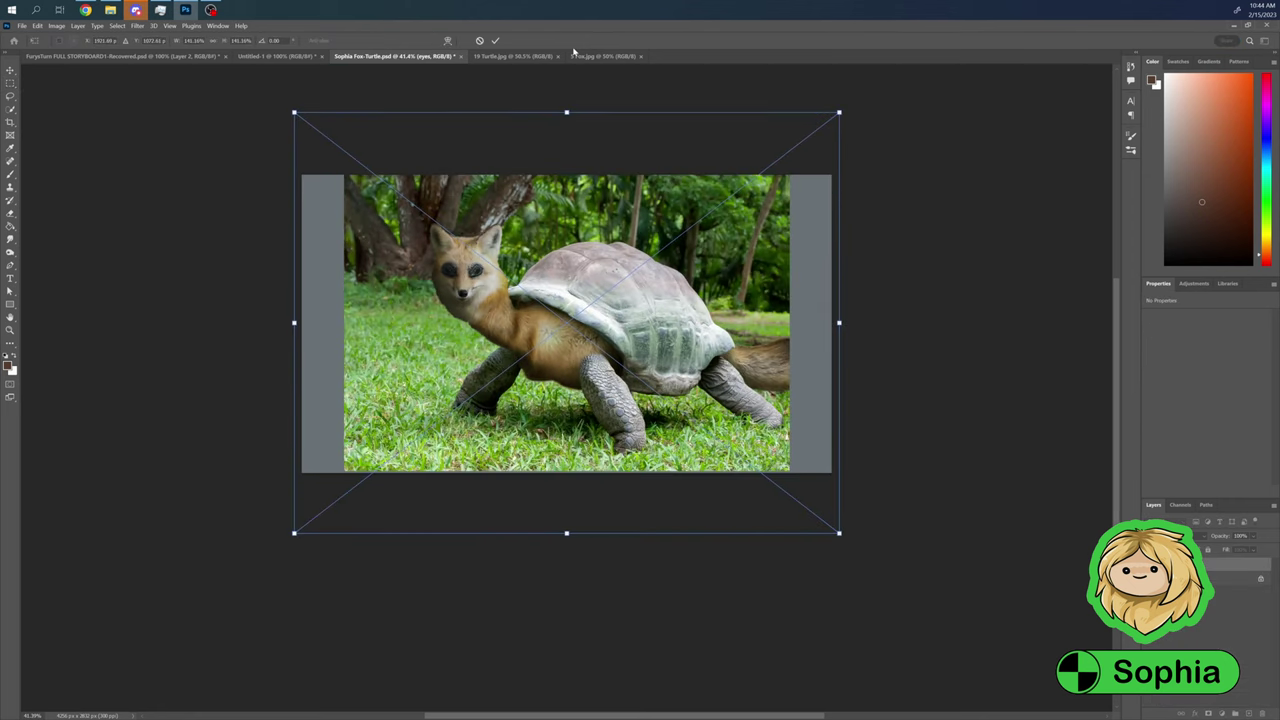
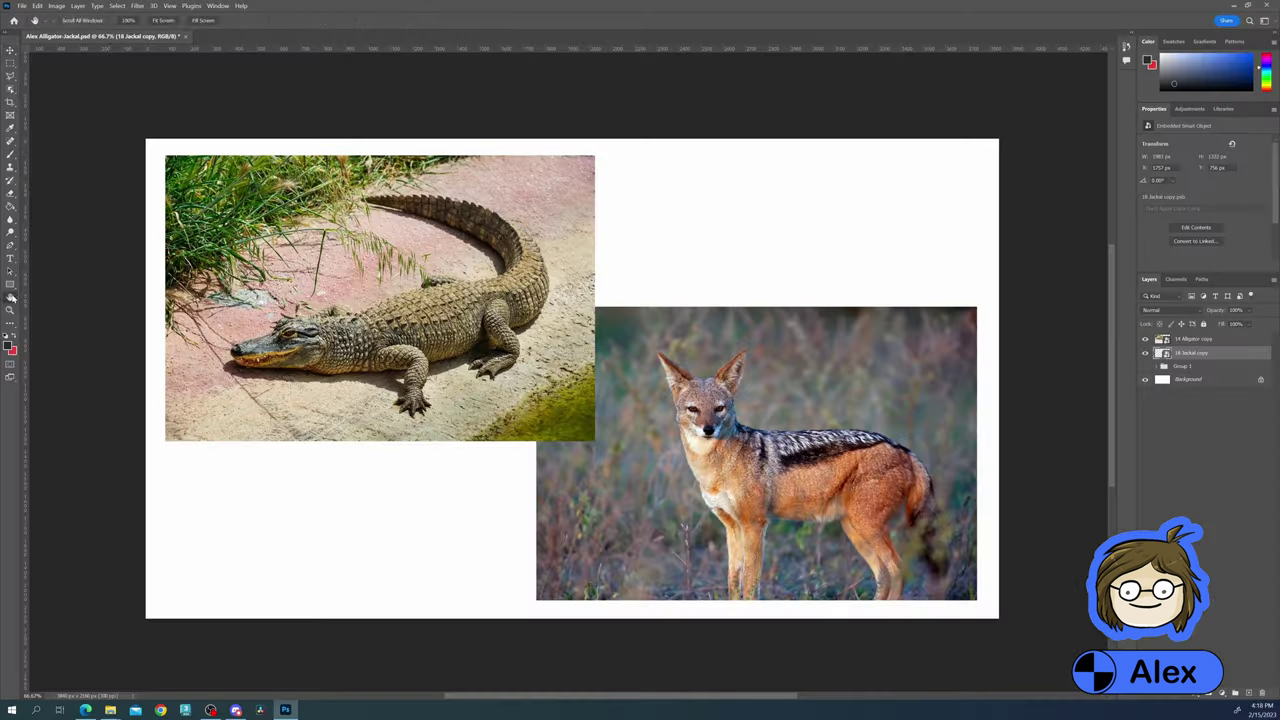
Select the jackal with the Object Selection tool
{"action": "left_click_drag", "start_coordinate": [375, 290], "coordinate": [503, 355]}
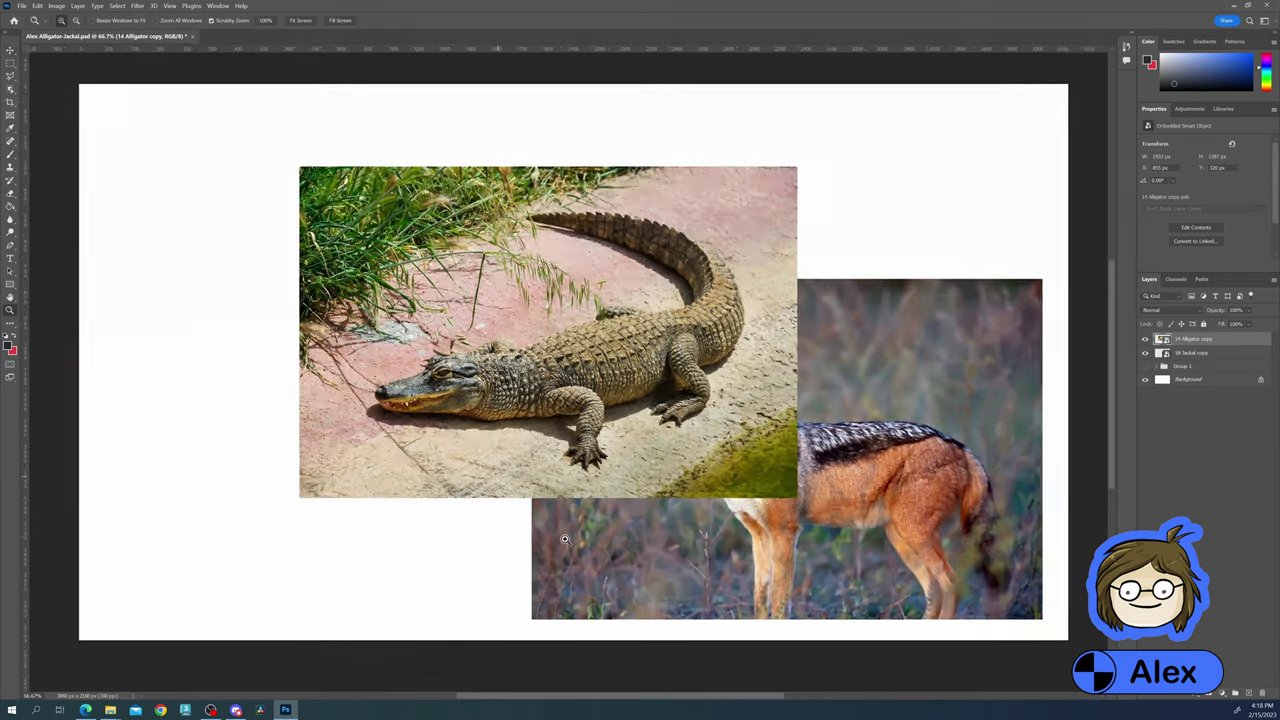
{"action": "left_click", "coordinate": [565, 540]}
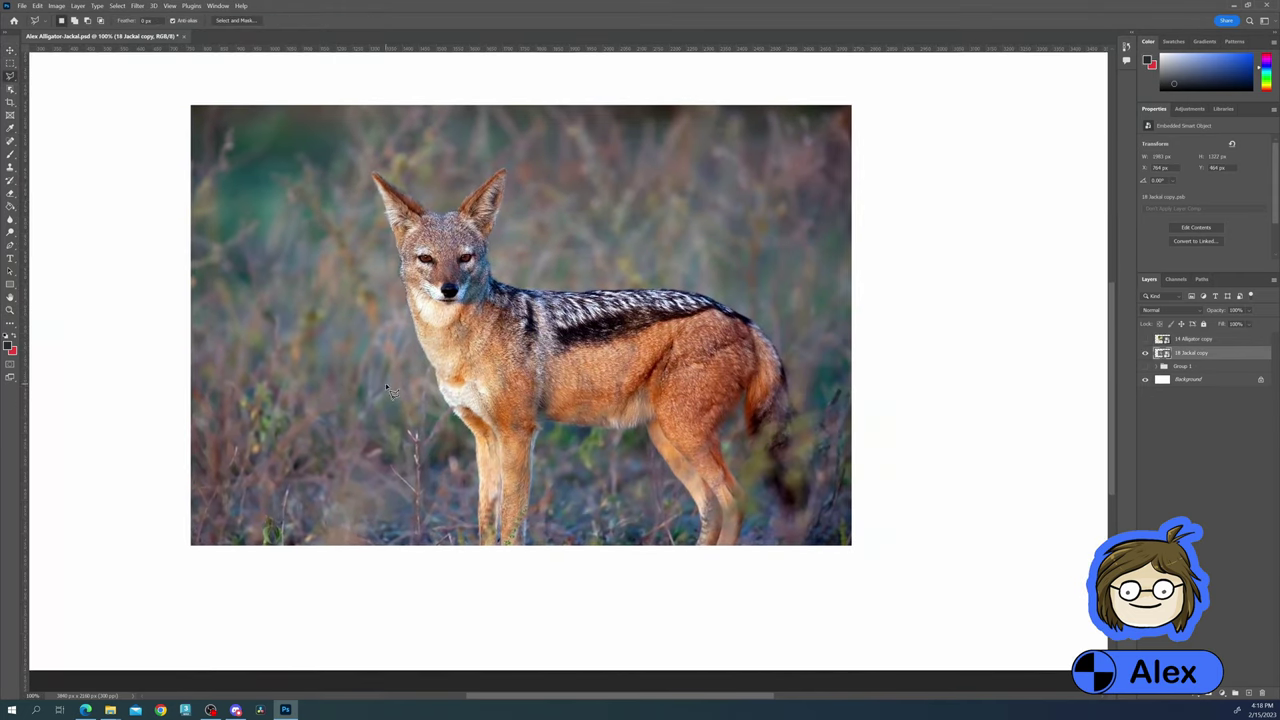
{"action": "right_click", "coordinate": [10, 178]}
{"action": "left_click", "coordinate": [10, 76]}
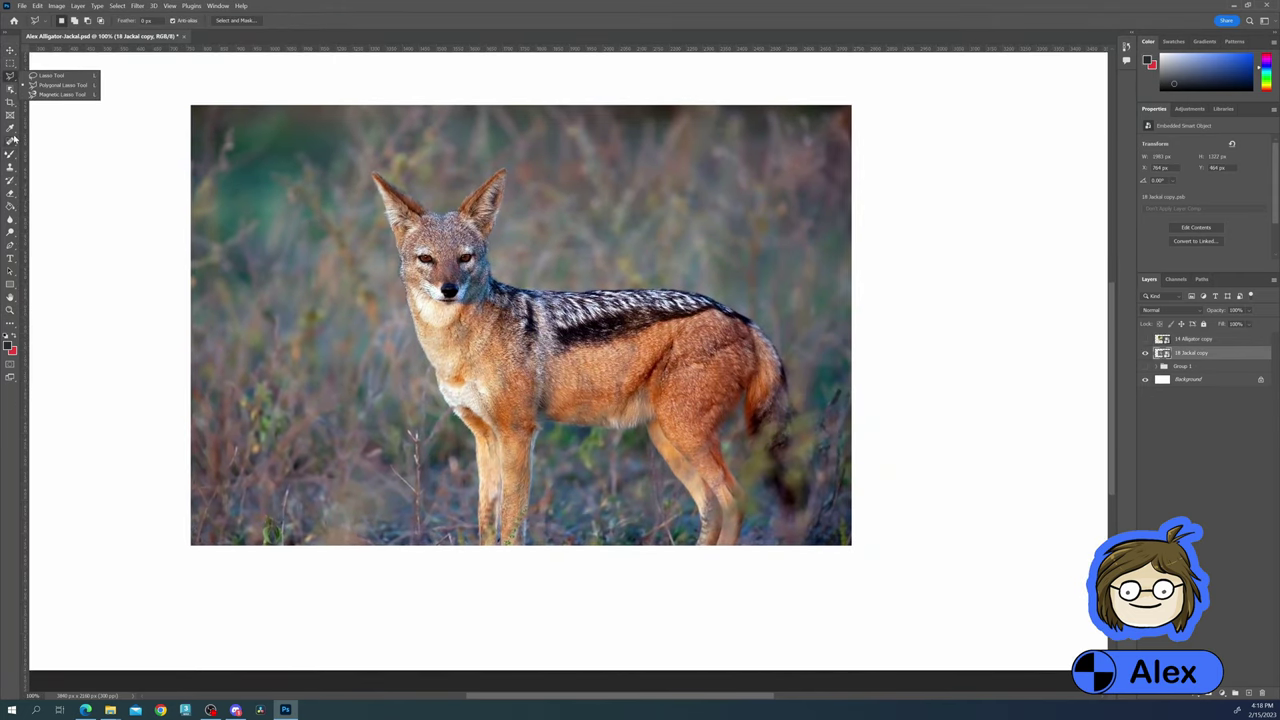
{"action": "left_click", "coordinate": [10, 154]}
{"action": "left_click", "coordinate": [10, 141]}
{"action": "right_click", "coordinate": [10, 89]}
{"action": "left_click", "coordinate": [60, 88]}
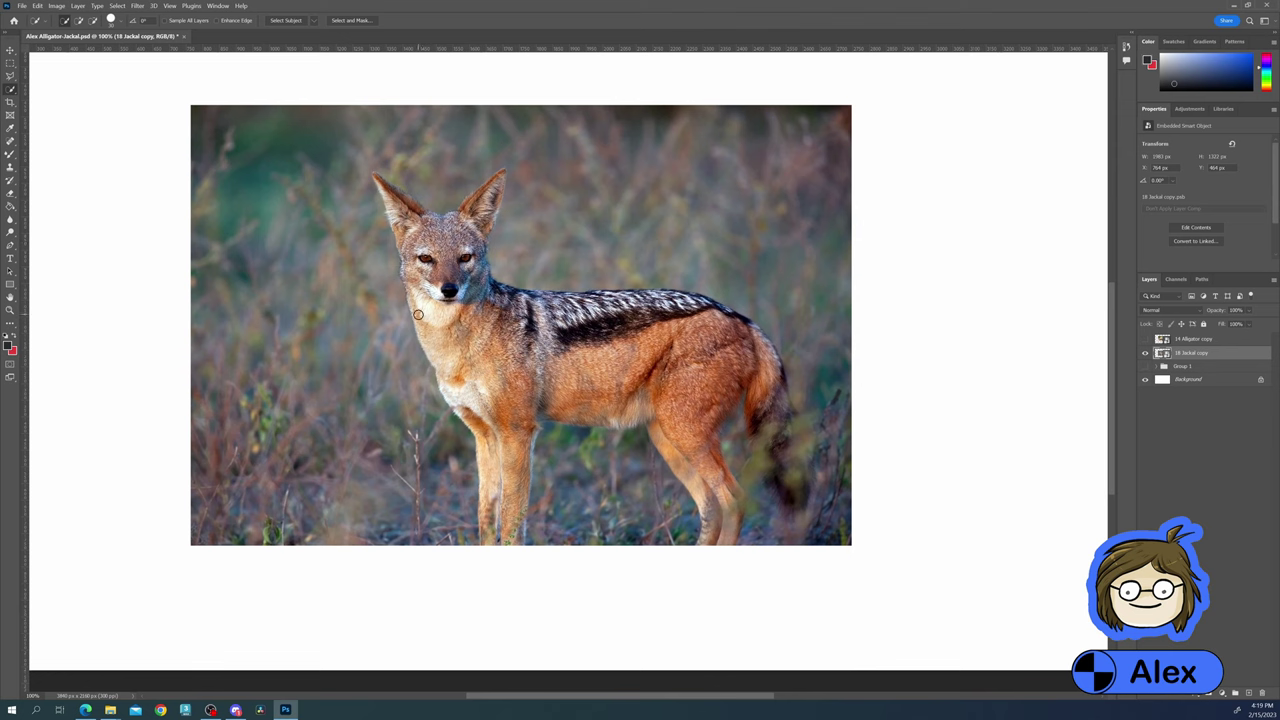
{"action": "left_click", "coordinate": [286, 20]}
{"action": "left_click_drag", "start_coordinate": [398, 106], "coordinate": [852, 546]}
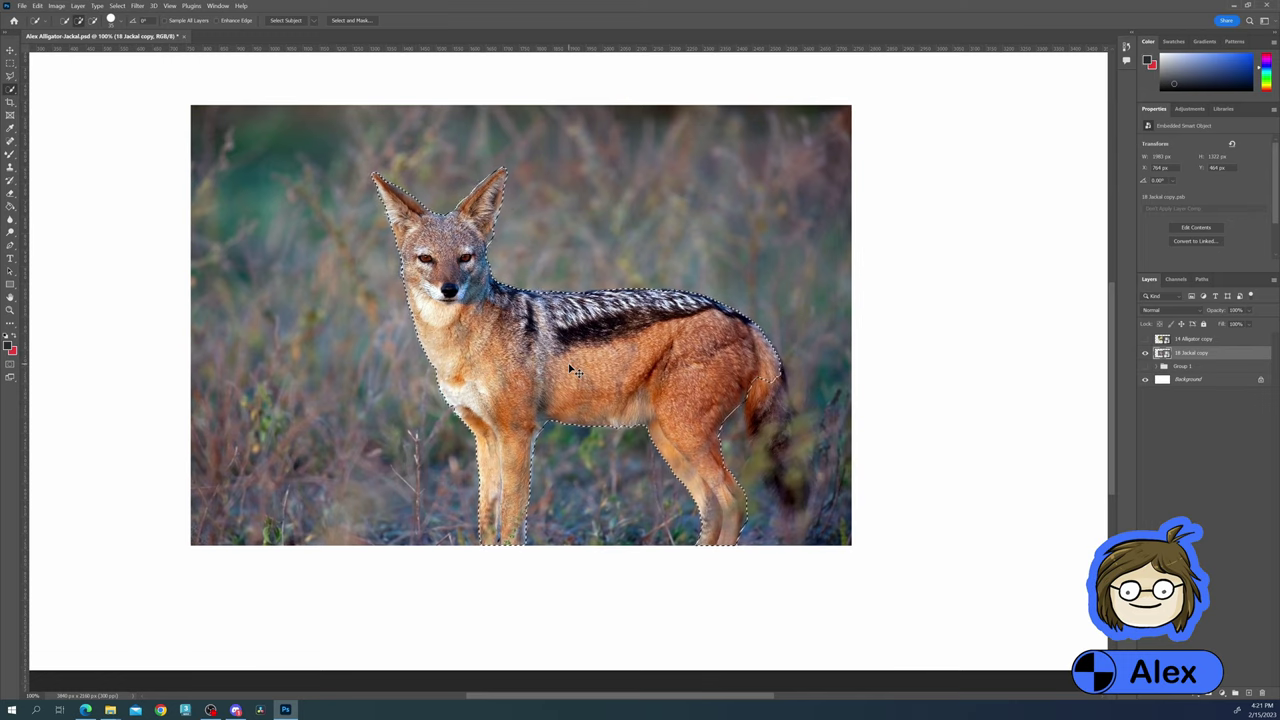
Copy the jackal to Layer 1, hide the original, and auto-select the alligator
{"action": "key", "text": "ctrl+j"}
{"action": "left_click", "coordinate": [1145, 366]}
{"action": "left_click", "coordinate": [1145, 339]}
{"action": "left_click", "coordinate": [1192, 339]}
{"action": "left_click", "coordinate": [251, 385], "text": "alt"}
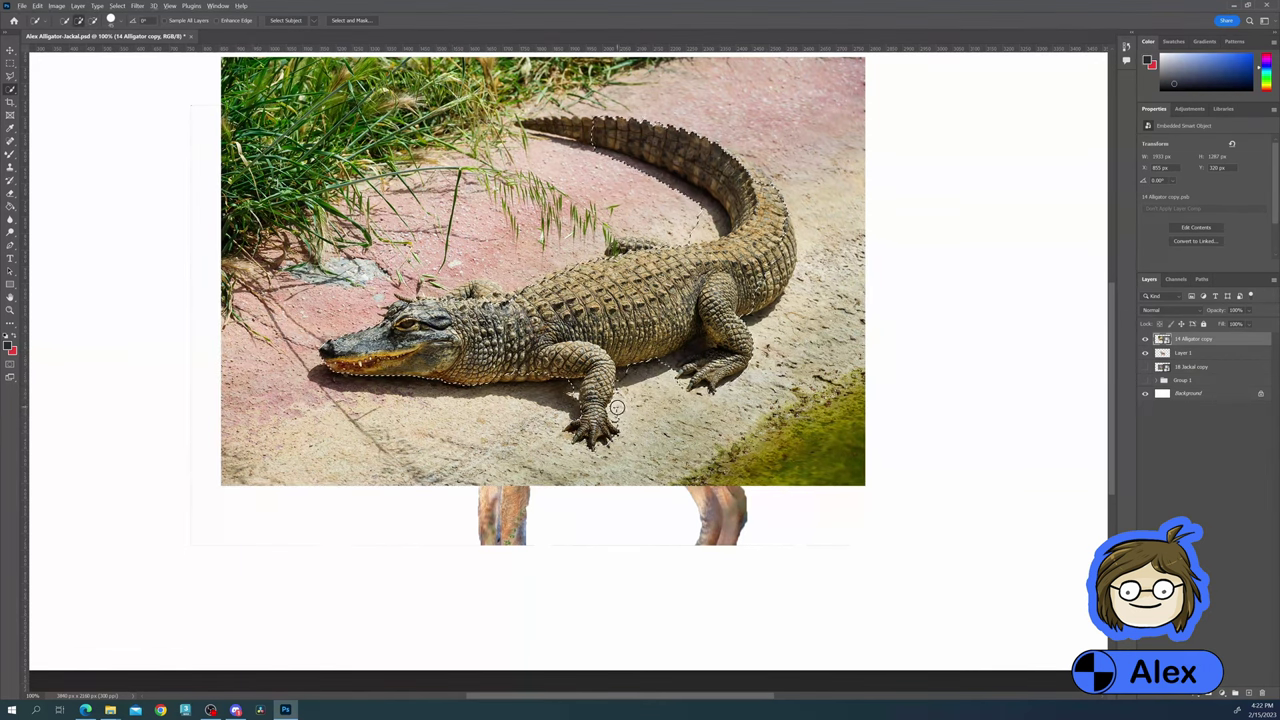
Refine the alligator selection, copy it to Layer 2, and lay it over the jackal
{"action": "left_click_drag", "start_coordinate": [690, 140], "coordinate": [712, 229]}
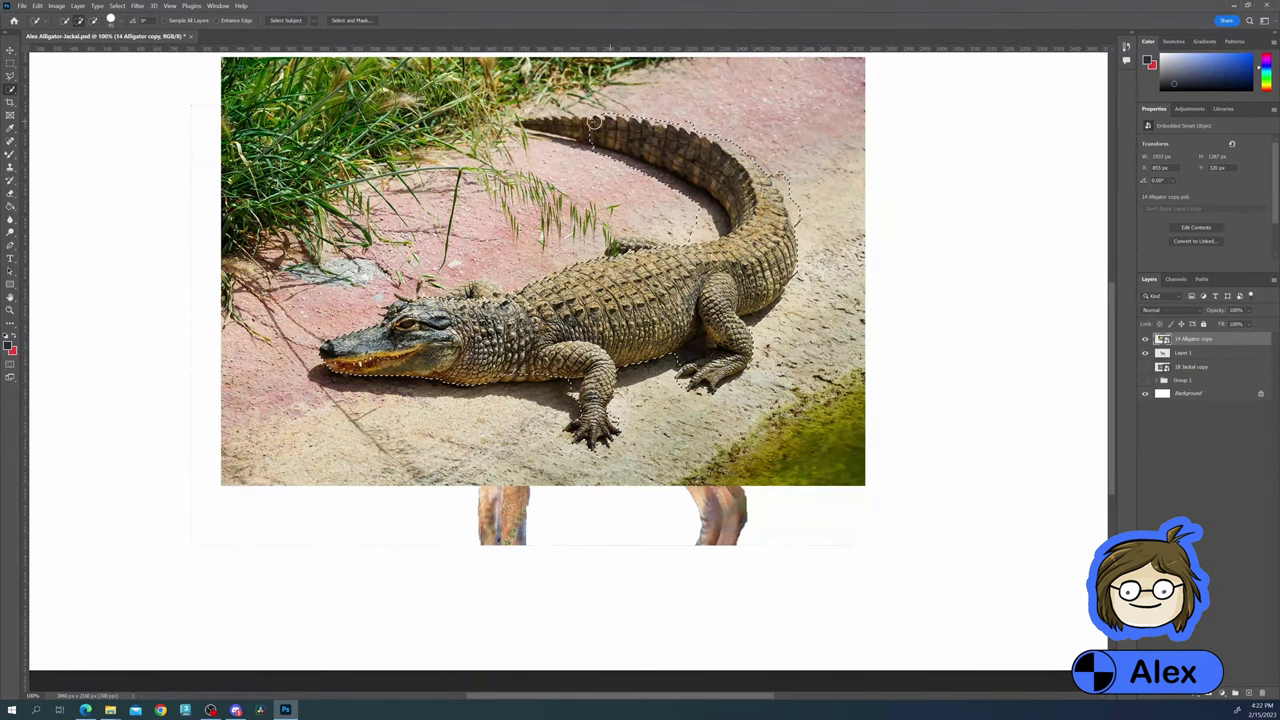
{"action": "left_click", "coordinate": [780, 171], "text": "alt"}
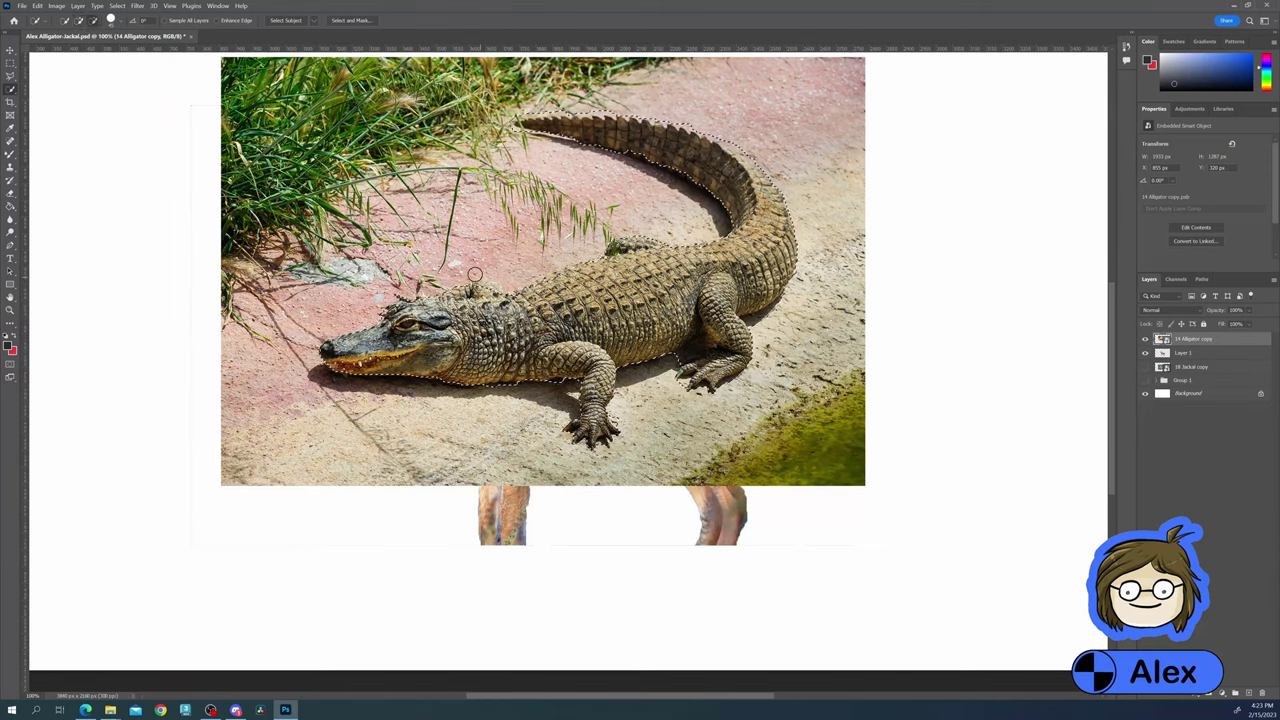
{"action": "key", "text": "ctrl+j"}
{"action": "left_click", "coordinate": [1145, 352]}
{"action": "left_click_drag", "start_coordinate": [1189, 370], "coordinate": [1189, 350]}
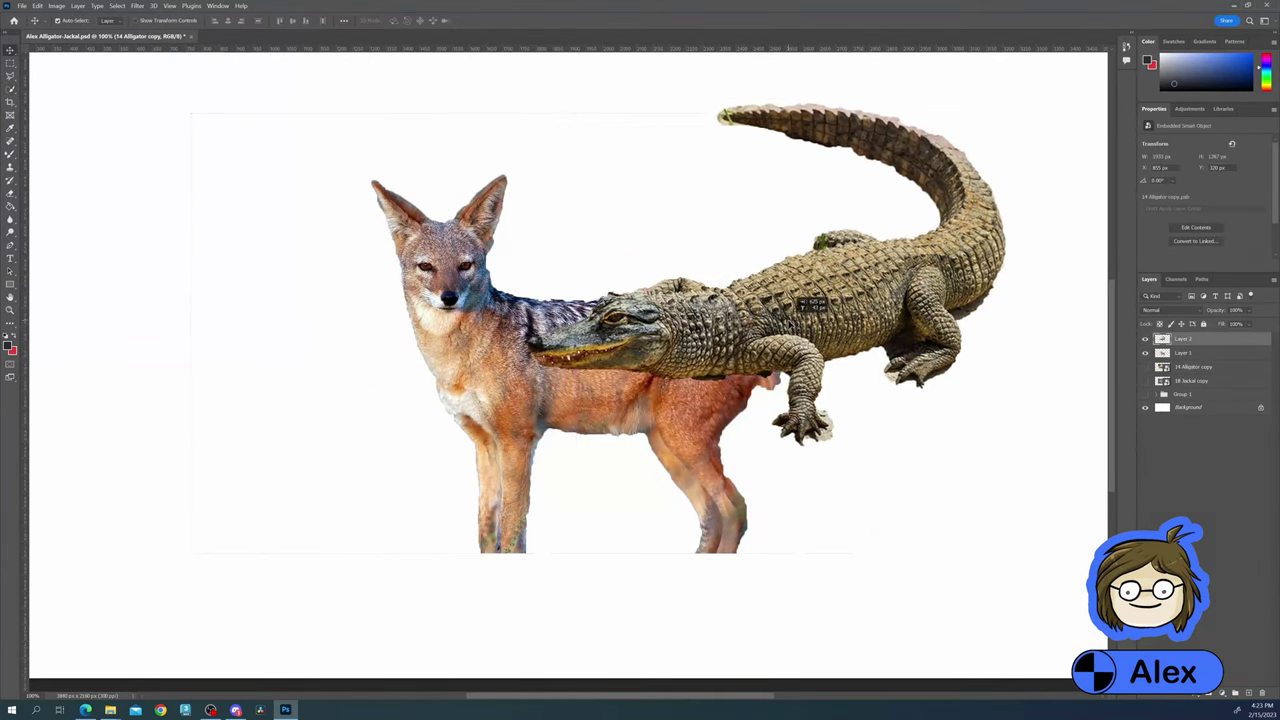
{"action": "mouse_move", "coordinate": [700, 290]}
{"action": "left_mouse_down"}
{"action": "mouse_move", "coordinate": [500, 470]}
{"action": "mouse_move", "coordinate": [566, 324]}
{"action": "left_mouse_up"}
Lasso the alligator's front foot onto Layer 3 and hide the full alligator cutout
{"action": "key", "text": "l"}
{"action": "mouse_move", "coordinate": [640, 432]}
{"action": "left_mouse_down"}
{"action": "mouse_move", "coordinate": [720, 440]}
{"action": "mouse_move", "coordinate": [553, 554]}
{"action": "left_mouse_up"}
{"action": "key", "text": "ctrl+j"}
{"action": "left_click", "coordinate": [1145, 352]}
{"action": "key", "text": "v"}
{"action": "left_click", "coordinate": [37, 5]}
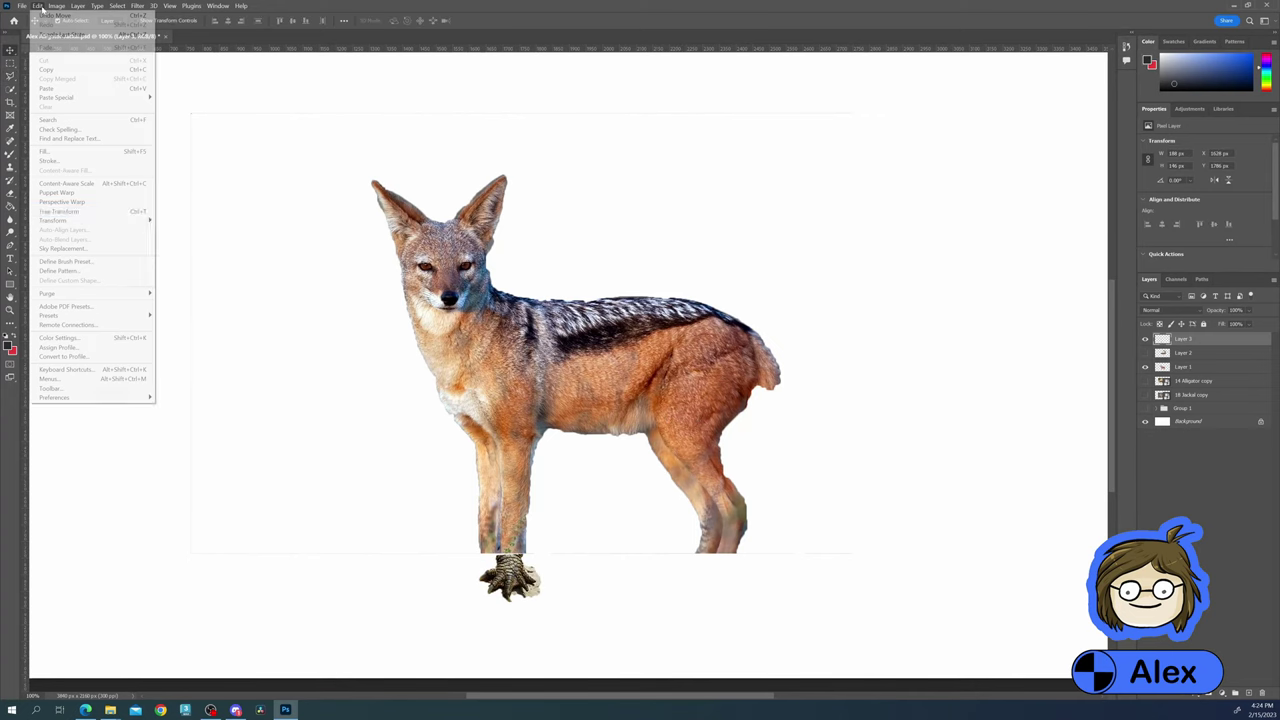
{"action": "left_click", "coordinate": [60, 211]}
{"action": "scroll", "coordinate": [530, 590], "scroll_direction": "up", "scroll_amount": 3}
Warp the alligator foot to match the jackal leg's angle
{"action": "left_click", "coordinate": [37, 5]}
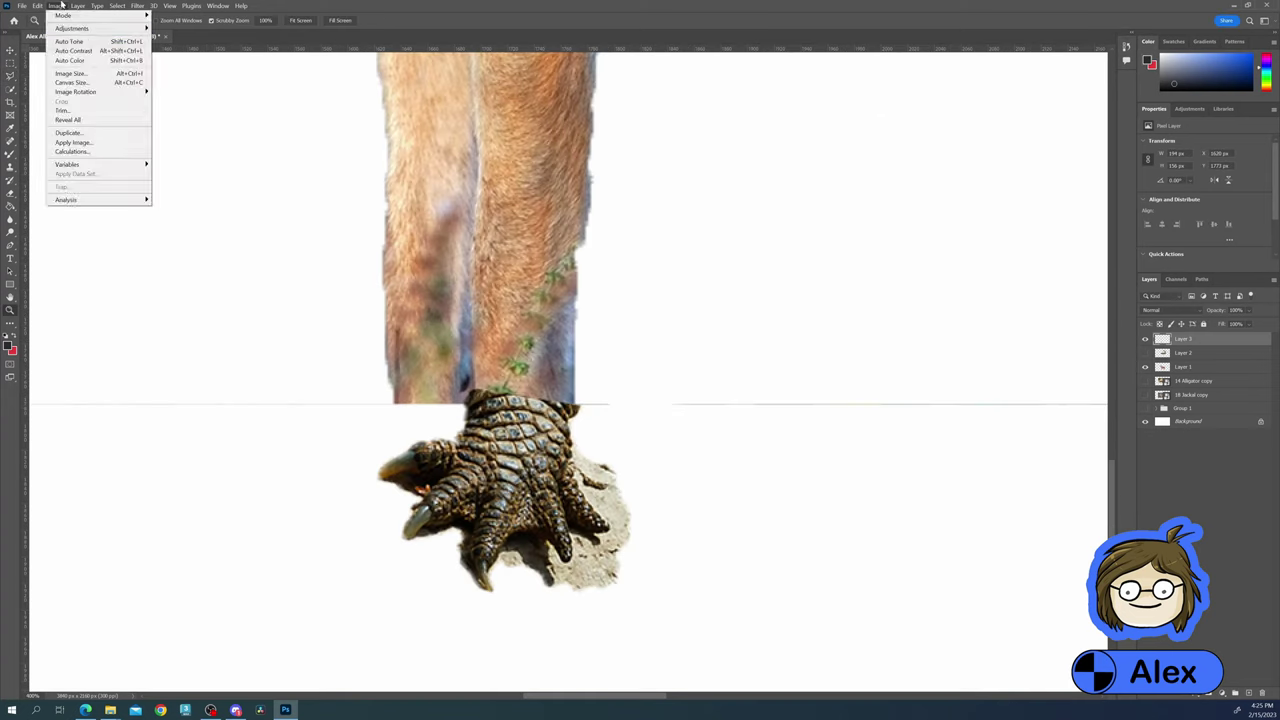
{"action": "mouse_move", "coordinate": [90, 205]}
{"action": "left_click", "coordinate": [185, 301]}
{"action": "left_click_drag", "start_coordinate": [374, 388], "coordinate": [374, 456]}
{"action": "left_click_drag", "start_coordinate": [374, 595], "coordinate": [335, 558]}
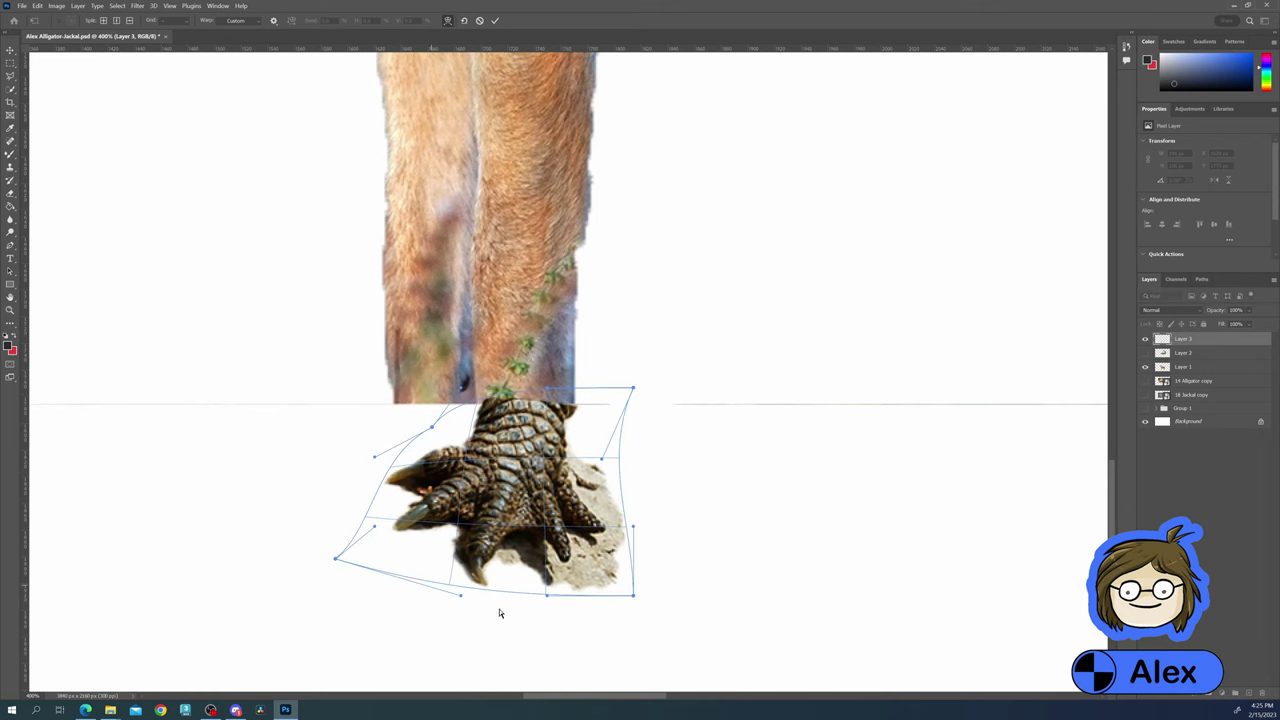
{"action": "left_click_drag", "start_coordinate": [460, 595], "coordinate": [470, 588]}
{"action": "left_click_drag", "start_coordinate": [633, 388], "coordinate": [620, 390]}
{"action": "left_click_drag", "start_coordinate": [633, 594], "coordinate": [623, 563]}
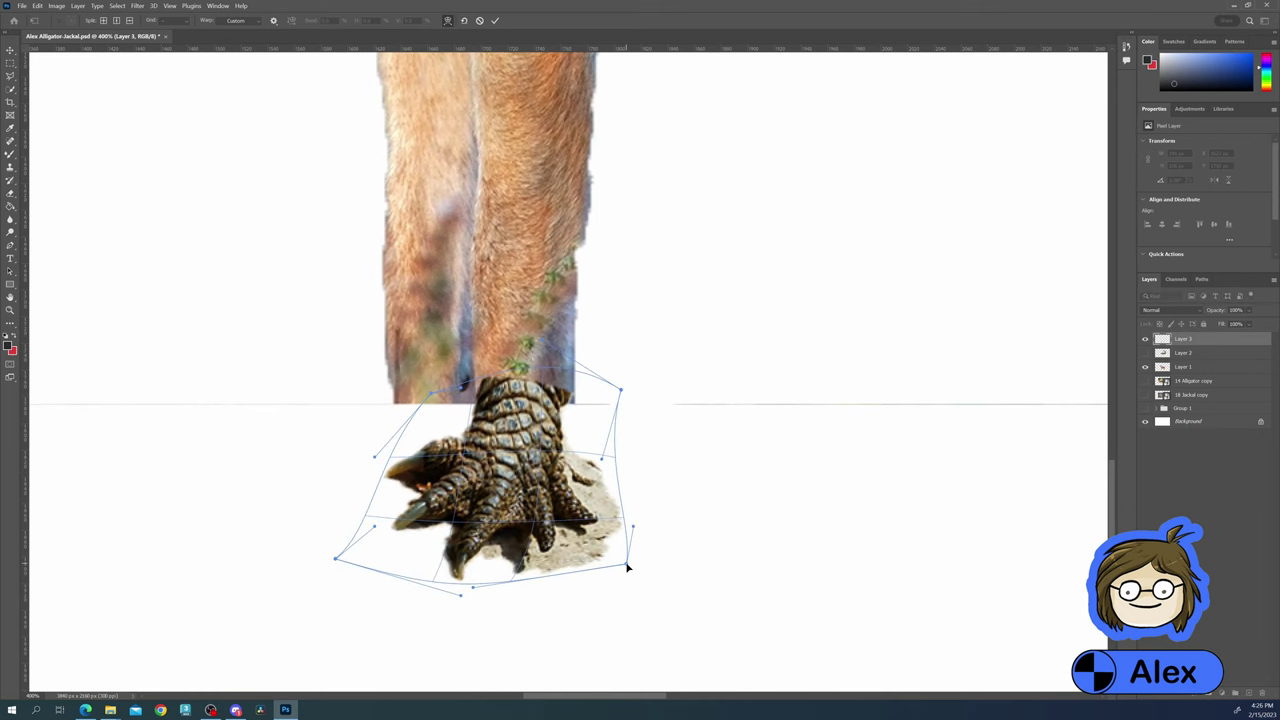
{"action": "key", "text": "Return"}
{"action": "key", "text": "ctrl+plus"}
{"action": "scroll", "coordinate": [570, 372], "scroll_direction": "down", "scroll_amount": 1}
Duplicate the foot, rotate the copy, and move it toward the left leg
{"action": "key", "text": "l"}
{"action": "key", "text": "ctrl+j"}
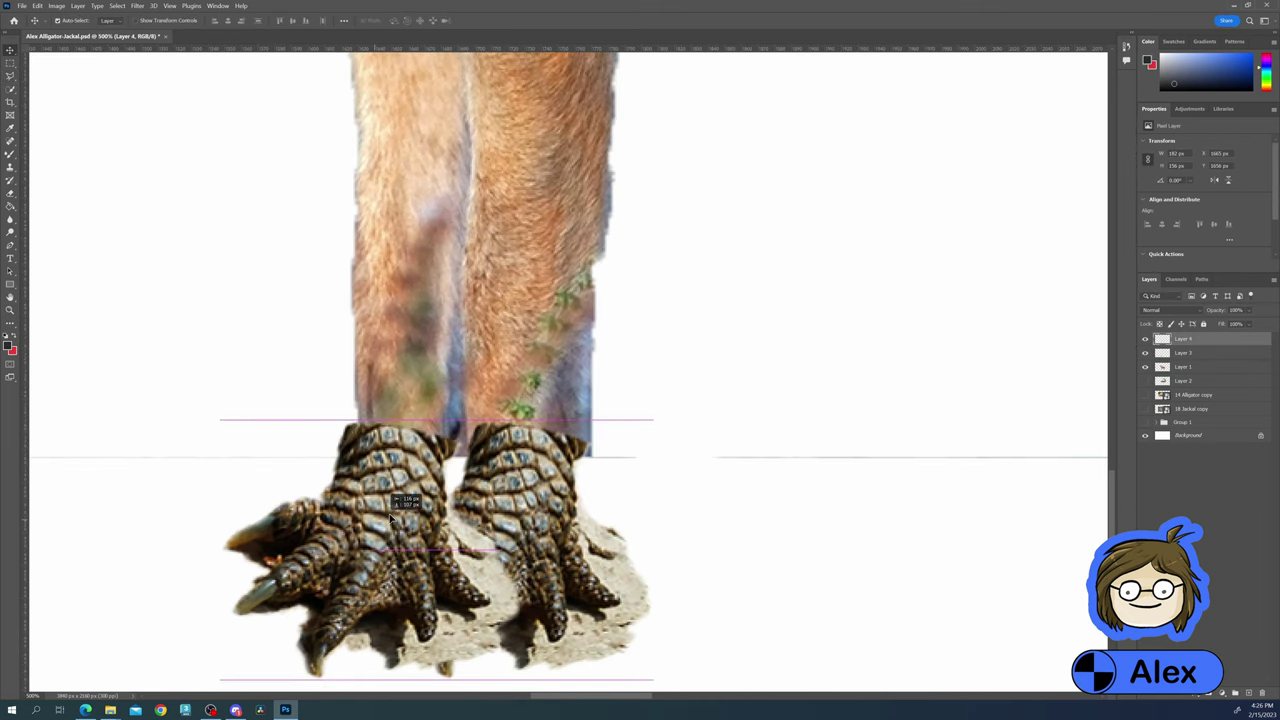
{"action": "left_click_drag", "start_coordinate": [330, 540], "coordinate": [370, 540]}
{"action": "key", "text": "e"}
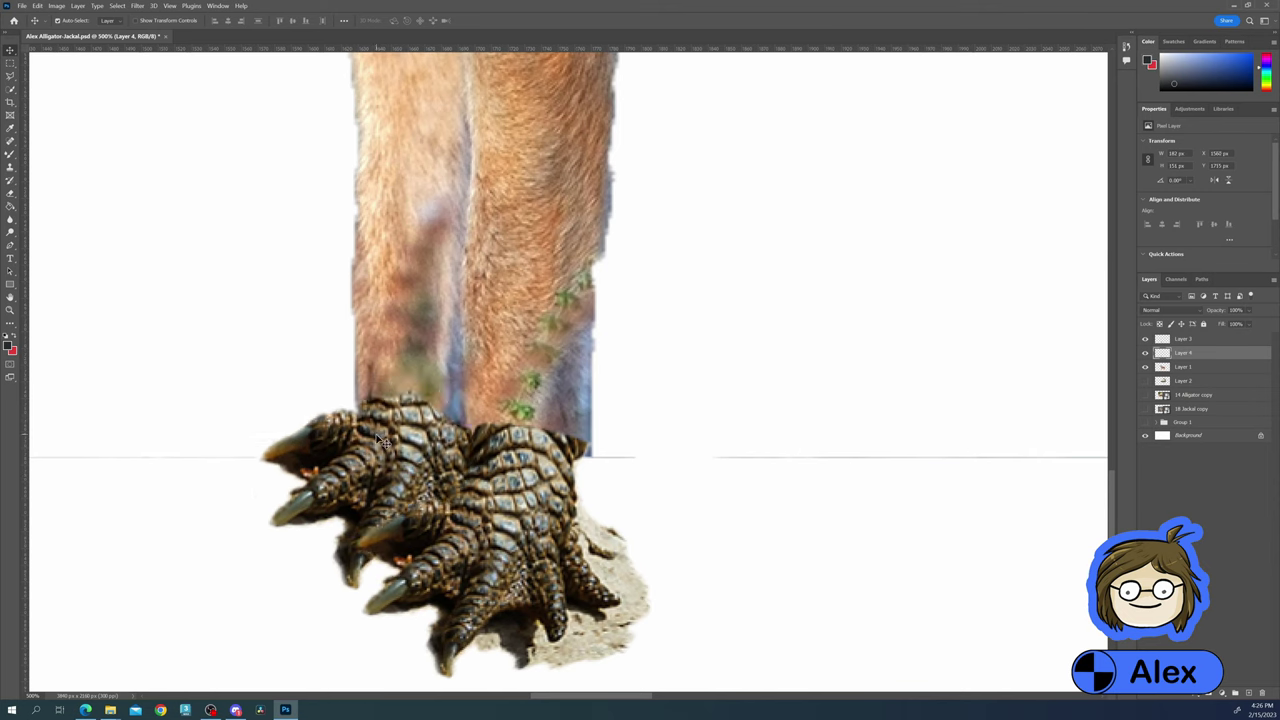
{"action": "left_click", "coordinate": [37, 5]}
{"action": "left_click", "coordinate": [200, 240]}
{"action": "left_click_drag", "start_coordinate": [240, 360], "coordinate": [260, 345]}
{"action": "key", "text": "Return"}
{"action": "key", "text": "v"}
{"action": "left_click_drag", "start_coordinate": [520, 433], "coordinate": [370, 445]}
Delete the sand around the left foot, then slide and resize it under the left leg
{"action": "key", "text": "l"}
{"action": "left_click_drag", "start_coordinate": [420, 500], "coordinate": [258, 378]}
{"action": "key", "text": "Delete"}
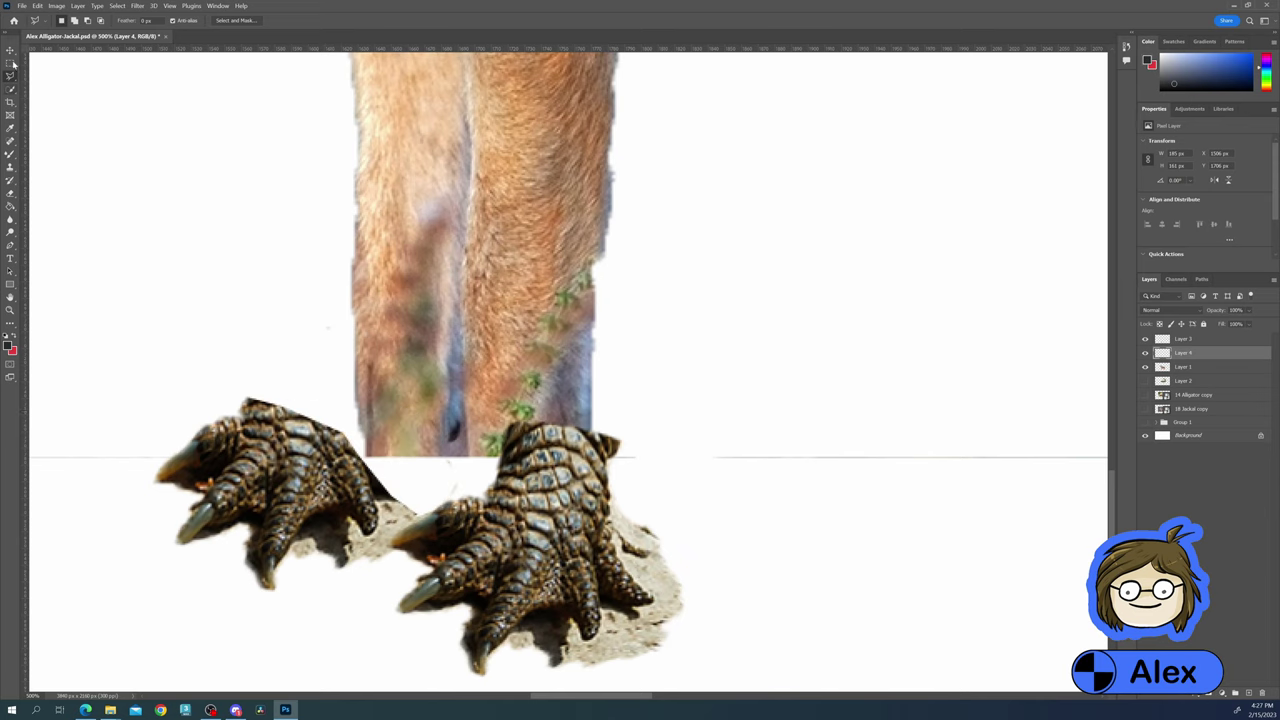
{"action": "key", "text": "v"}
{"action": "mouse_move", "coordinate": [260, 470]}
{"action": "left_mouse_down"}
{"action": "mouse_move", "coordinate": [330, 450]}
{"action": "mouse_move", "coordinate": [340, 475]}
{"action": "left_mouse_up"}
{"action": "left_click", "coordinate": [37, 5]}
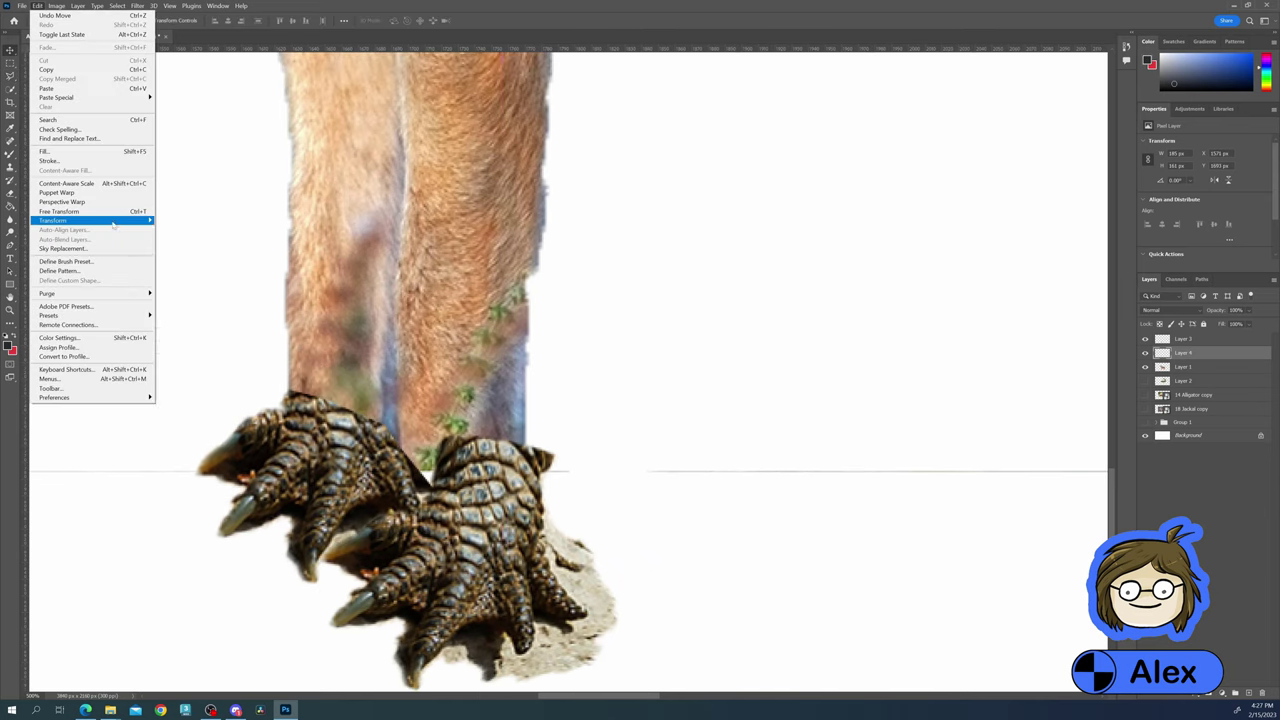
{"action": "left_click", "coordinate": [70, 214]}
{"action": "key", "text": "Return"}
Rotate the right foot about 14° counterclockwise and outline its excess to trim
{"action": "key", "text": "alt+bracketright"}
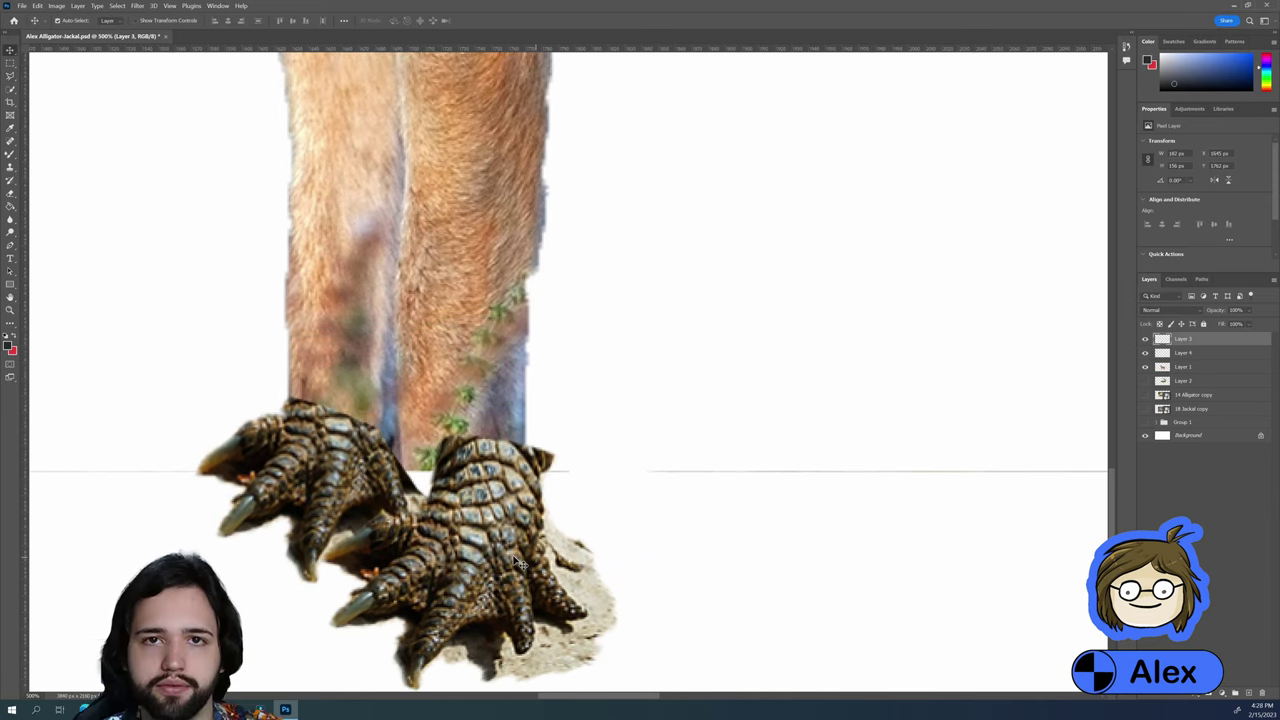
{"action": "key", "text": "ctrl+t"}
{"action": "left_click_drag", "start_coordinate": [309, 349], "coordinate": [282, 424]}
{"action": "left_click", "coordinate": [10, 75]}
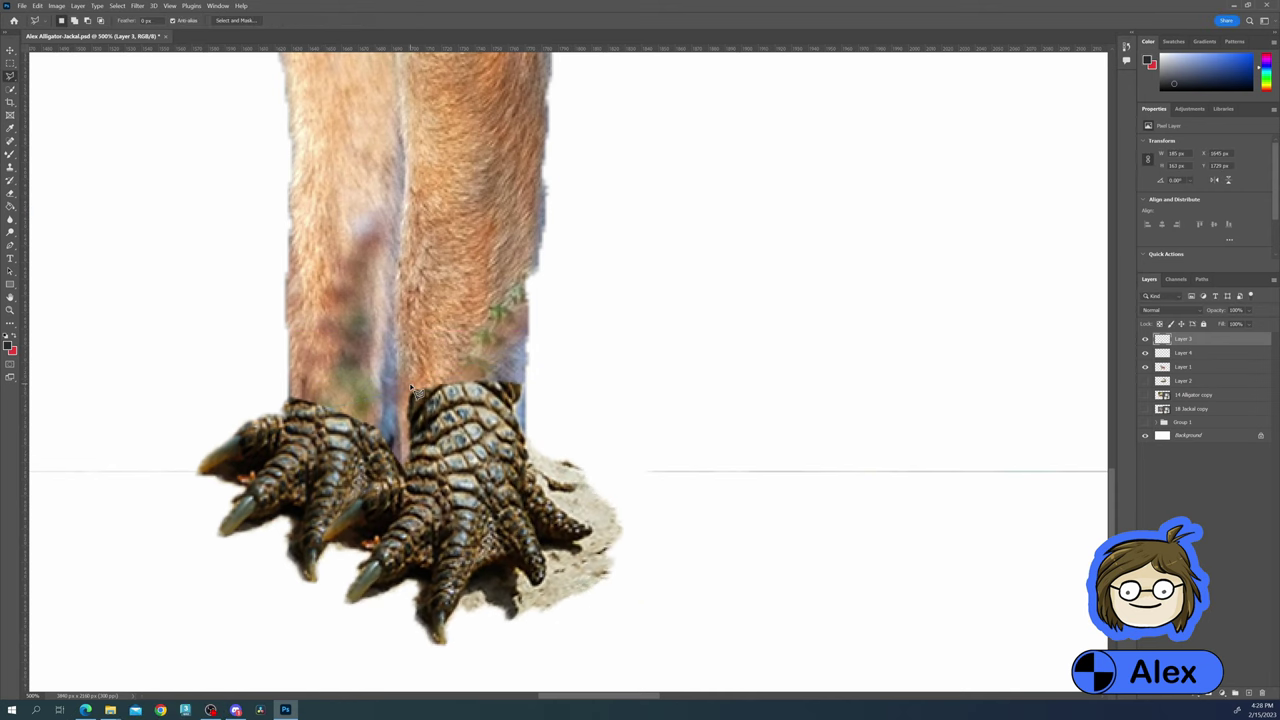
{"action": "mouse_move", "coordinate": [400, 376]}
{"action": "left_mouse_down"}
{"action": "mouse_move", "coordinate": [545, 384]}
{"action": "mouse_move", "coordinate": [570, 445]}
{"action": "left_mouse_up"}
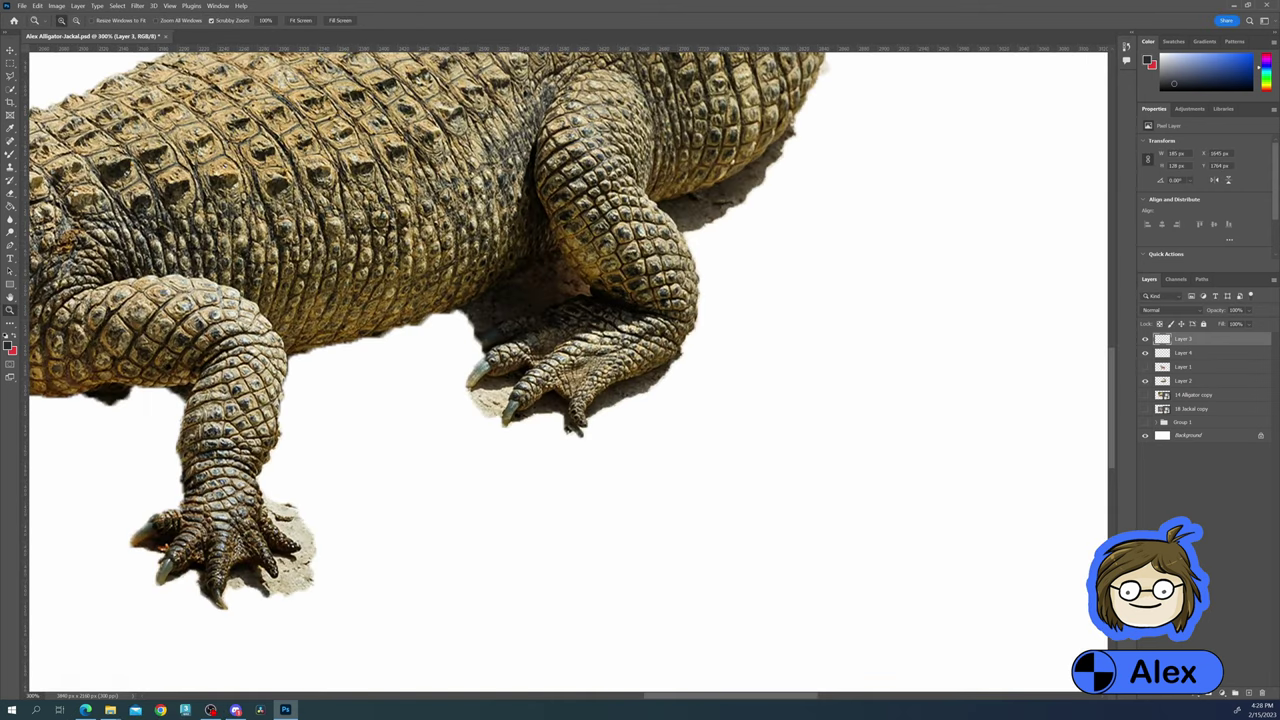
Copy the alligator's hind foot, then shrink and raise it under the back leg
{"action": "mouse_move", "coordinate": [468, 332]}
{"action": "left_mouse_down"}
{"action": "mouse_move", "coordinate": [705, 312]}
{"action": "mouse_move", "coordinate": [735, 392]}
{"action": "left_mouse_up"}
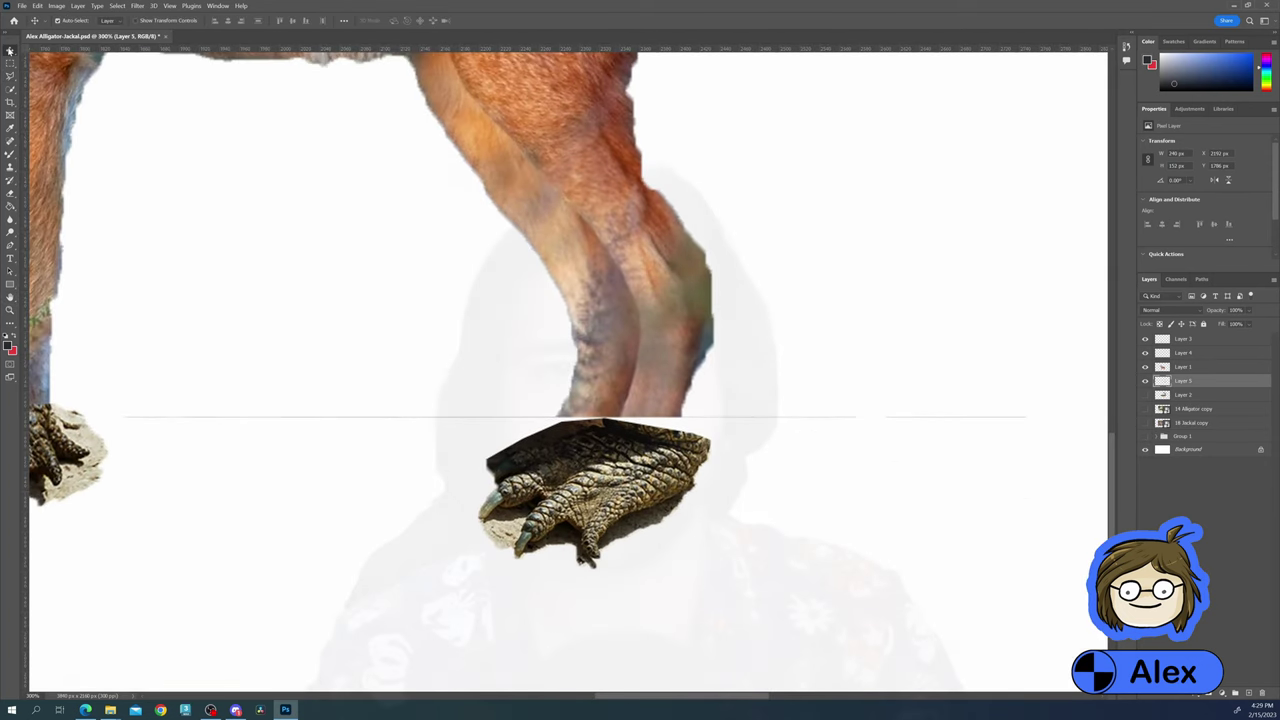
{"action": "left_click", "coordinate": [37, 6]}
{"action": "left_click", "coordinate": [58, 211]}
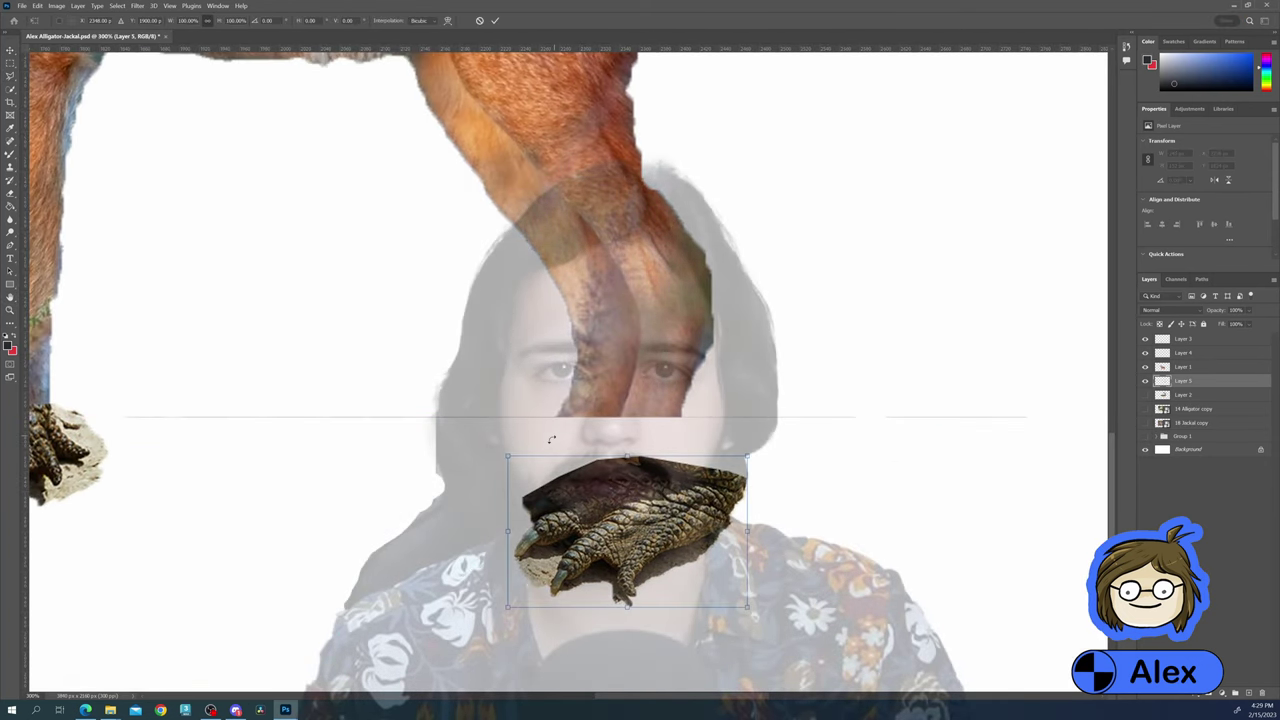
{"action": "left_click_drag", "start_coordinate": [745, 605], "coordinate": [685, 500]}
{"action": "key", "text": "Return"}
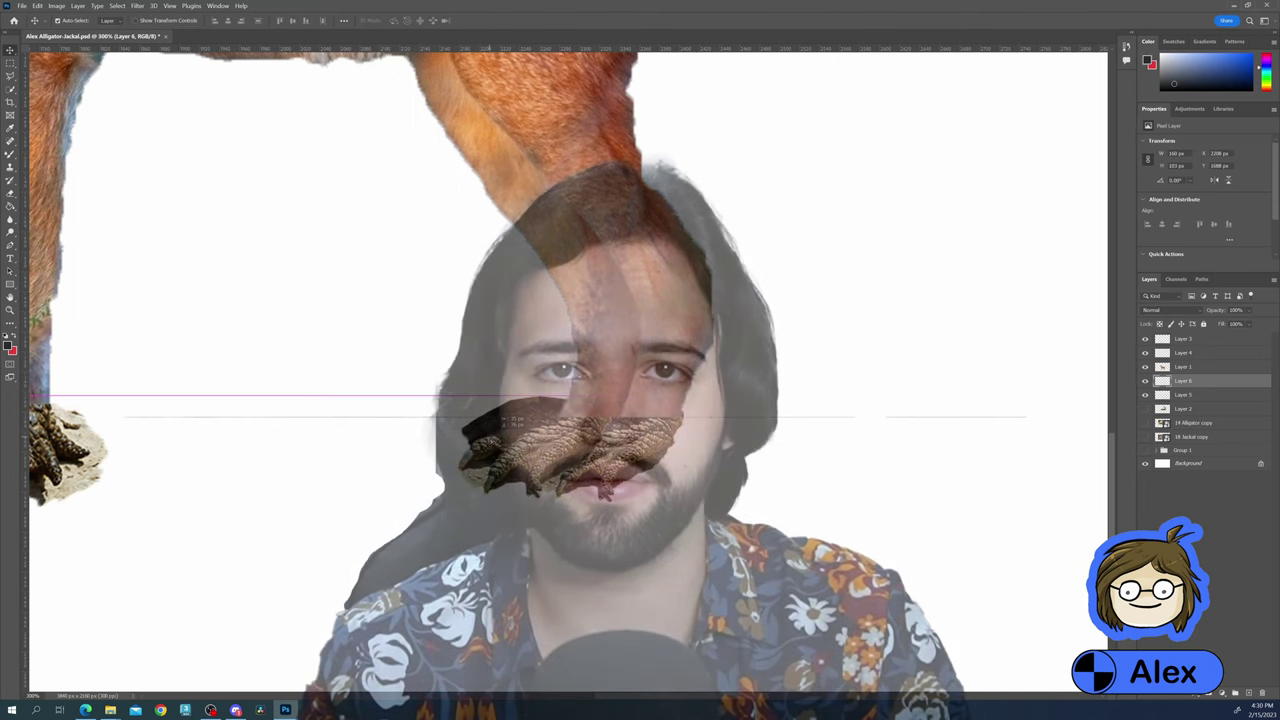
Duplicate the hind foot and shrink and reposition the second copy
{"action": "key", "text": "ctrl+j"}
{"action": "left_click", "coordinate": [37, 6]}
{"action": "left_click", "coordinate": [58, 211]}
{"action": "left_click_drag", "start_coordinate": [580, 450], "coordinate": [535, 430]}
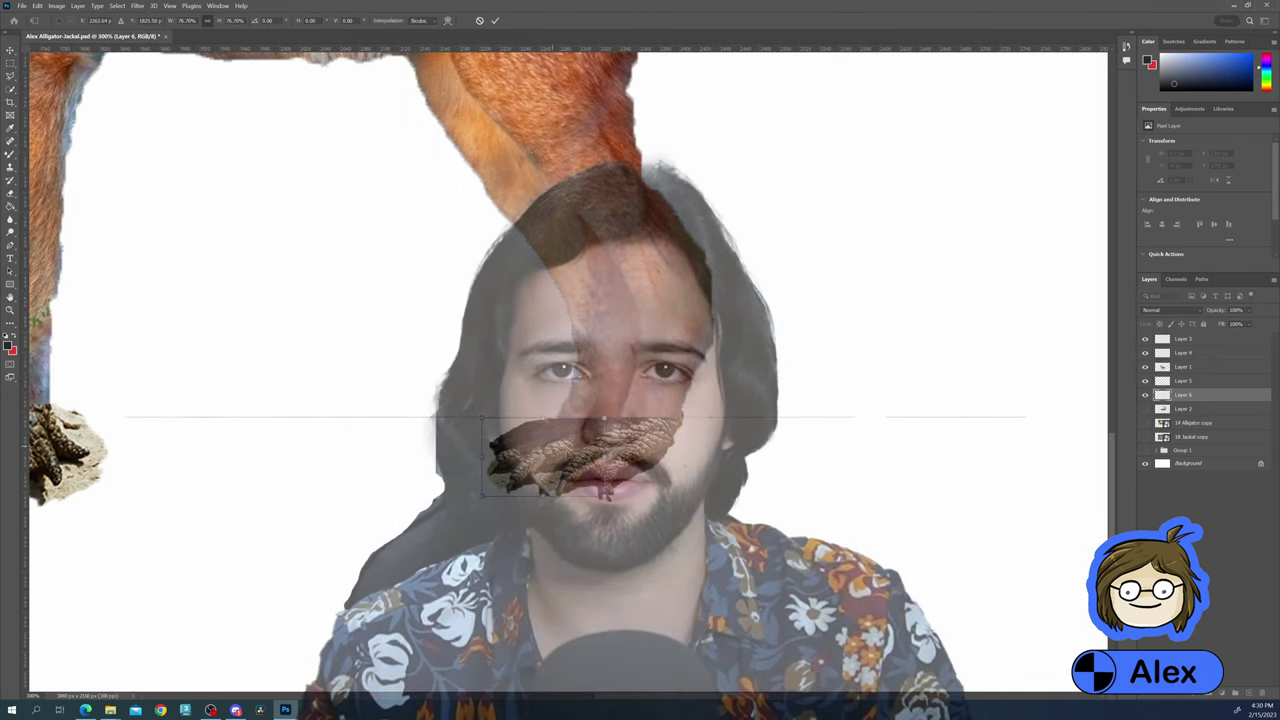
{"action": "left_click", "coordinate": [494, 20]}
{"action": "key", "text": "ctrl+0"}
Place and scale an alligator head patch over the jackal's eyes
{"action": "key", "text": "z"}
{"action": "left_click_drag", "start_coordinate": [460, 380], "coordinate": [473, 373]}
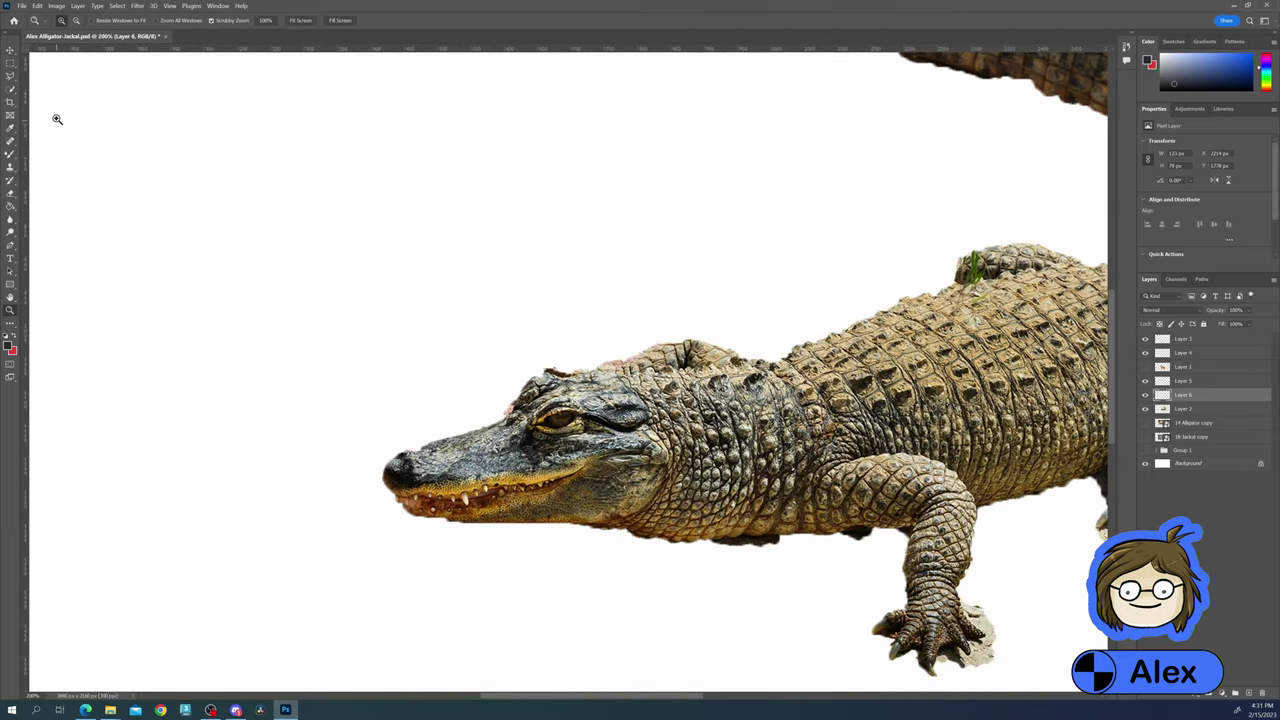
{"action": "left_click_drag", "start_coordinate": [386, 457], "coordinate": [471, 408]}
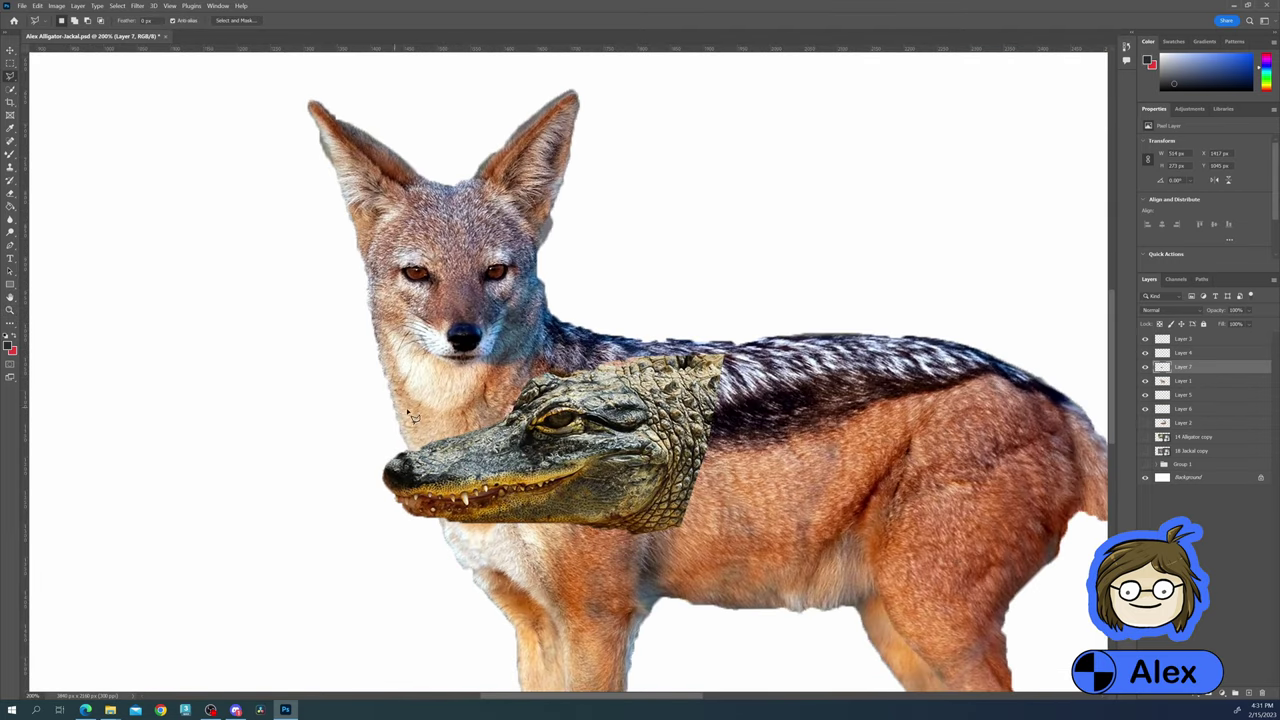
{"action": "left_click_drag", "start_coordinate": [500, 450], "coordinate": [518, 282]}
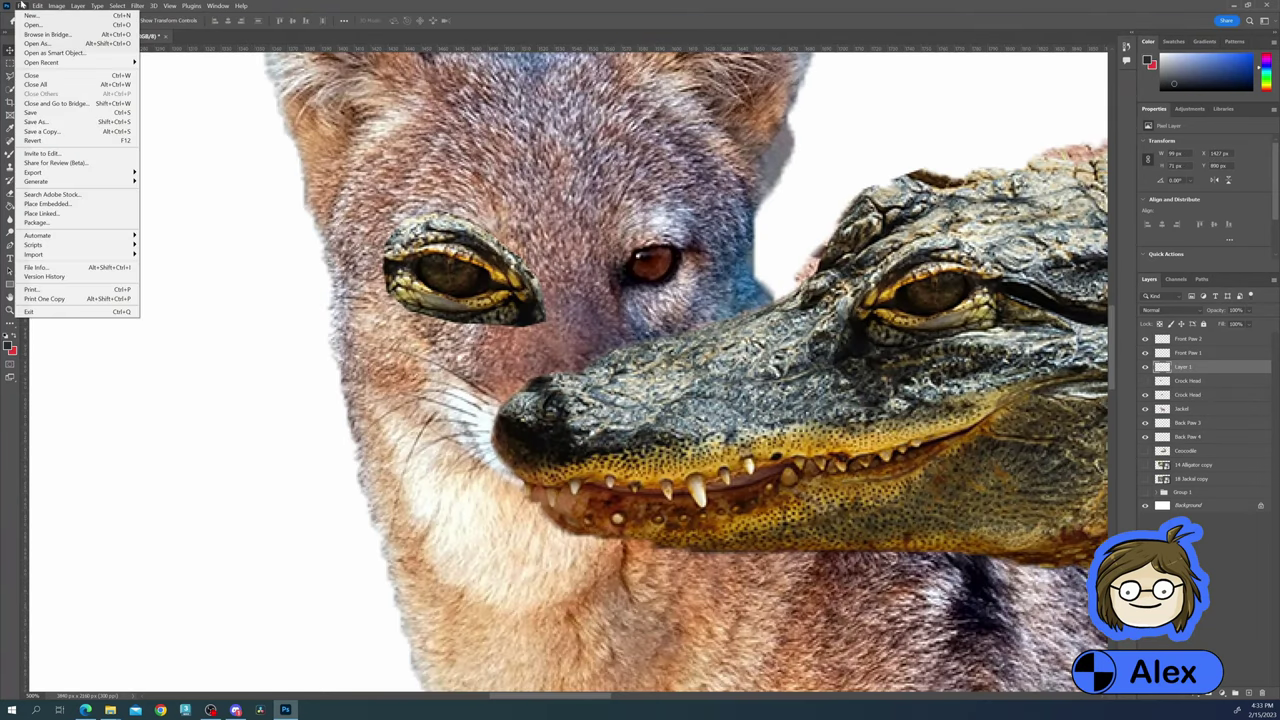
{"action": "left_click", "coordinate": [90, 211]}
{"action": "left_click_drag", "start_coordinate": [394, 221], "coordinate": [390, 215]}
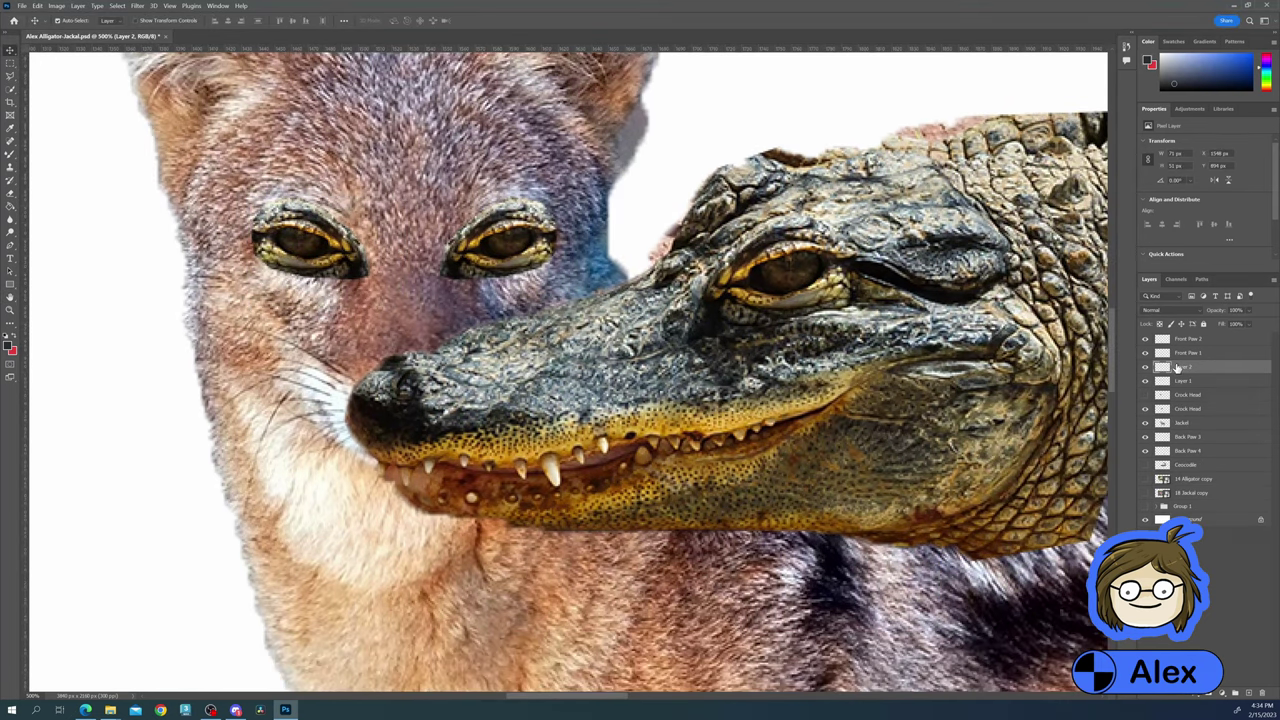
{"action": "key", "text": "Return"}
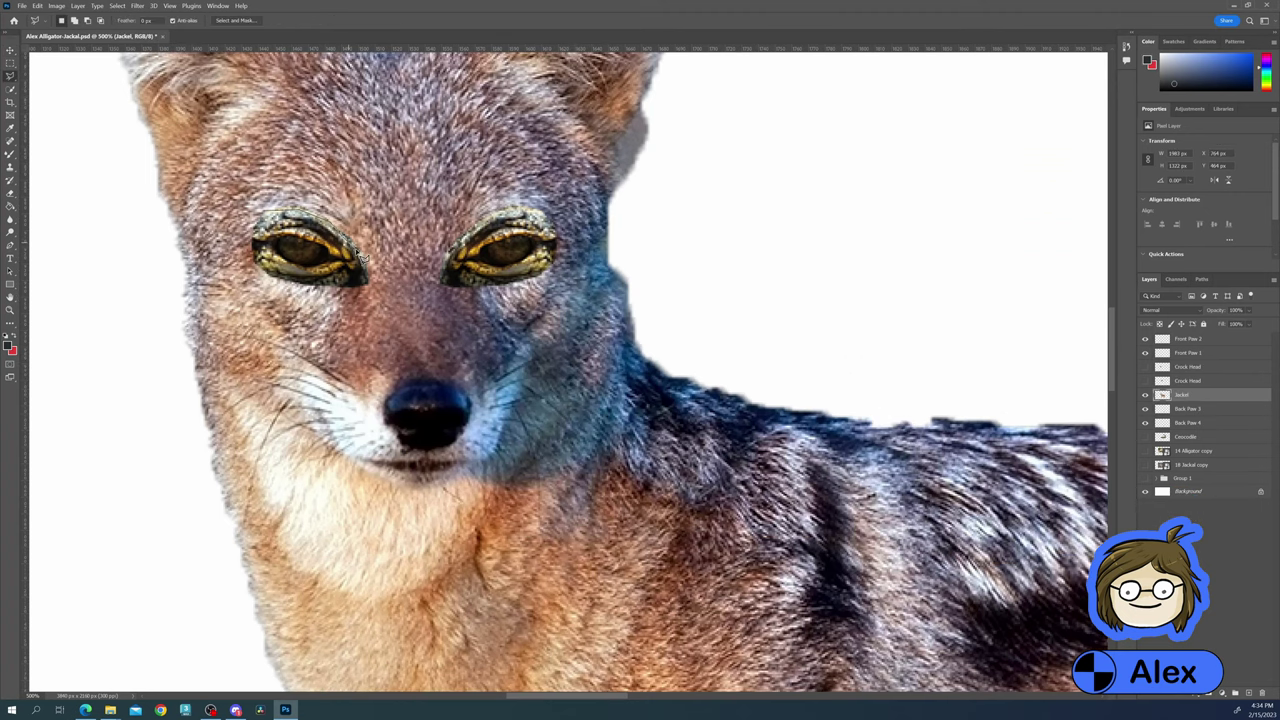
Duplicate then delete the jackal layer, and lasso the alligator's toothy jaw
{"action": "key", "text": "ctrl+j"}
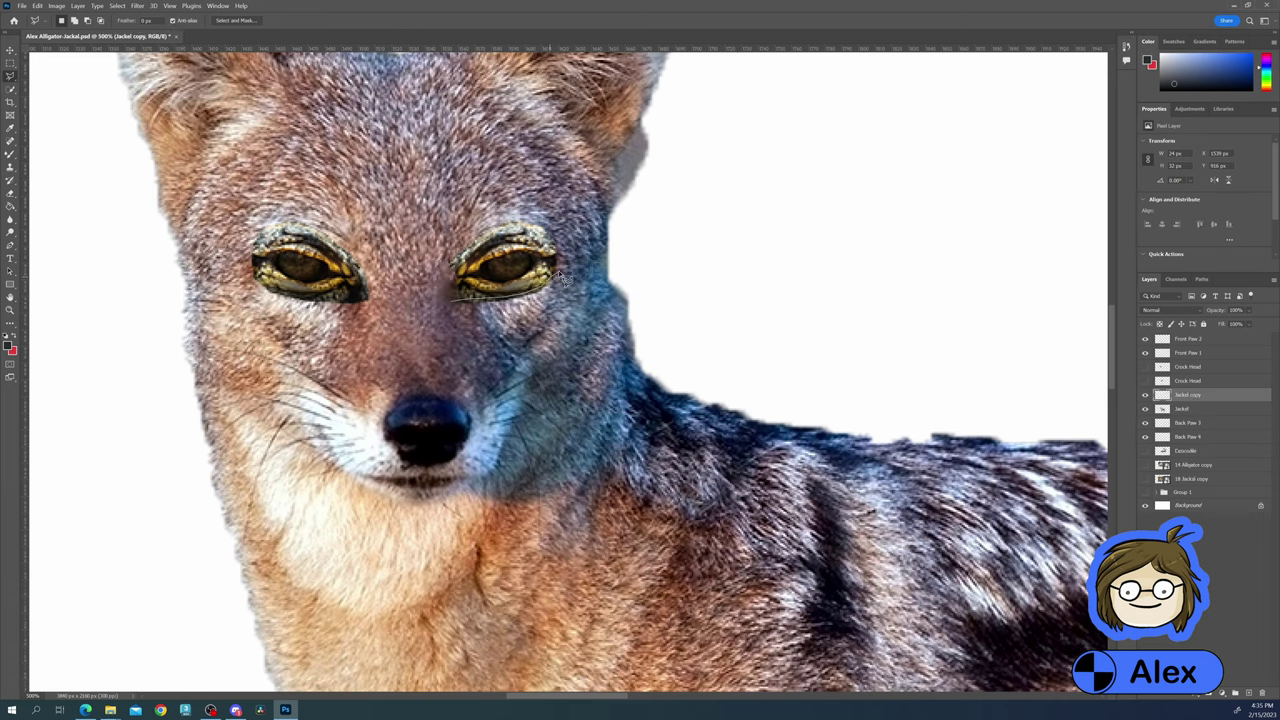
{"action": "key", "text": "Delete"}
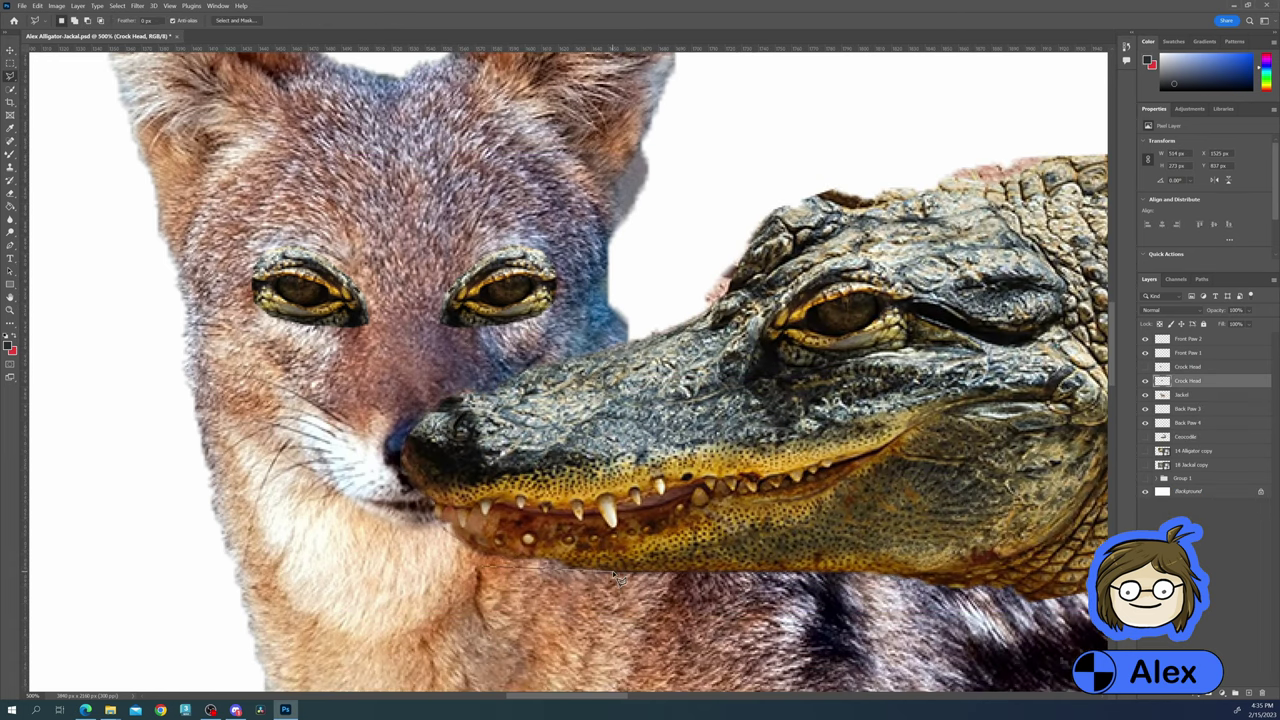
{"action": "mouse_move", "coordinate": [612, 570]}
{"action": "left_mouse_down"}
{"action": "mouse_move", "coordinate": [781, 369]}
{"action": "mouse_move", "coordinate": [726, 331]}
{"action": "left_mouse_up"}
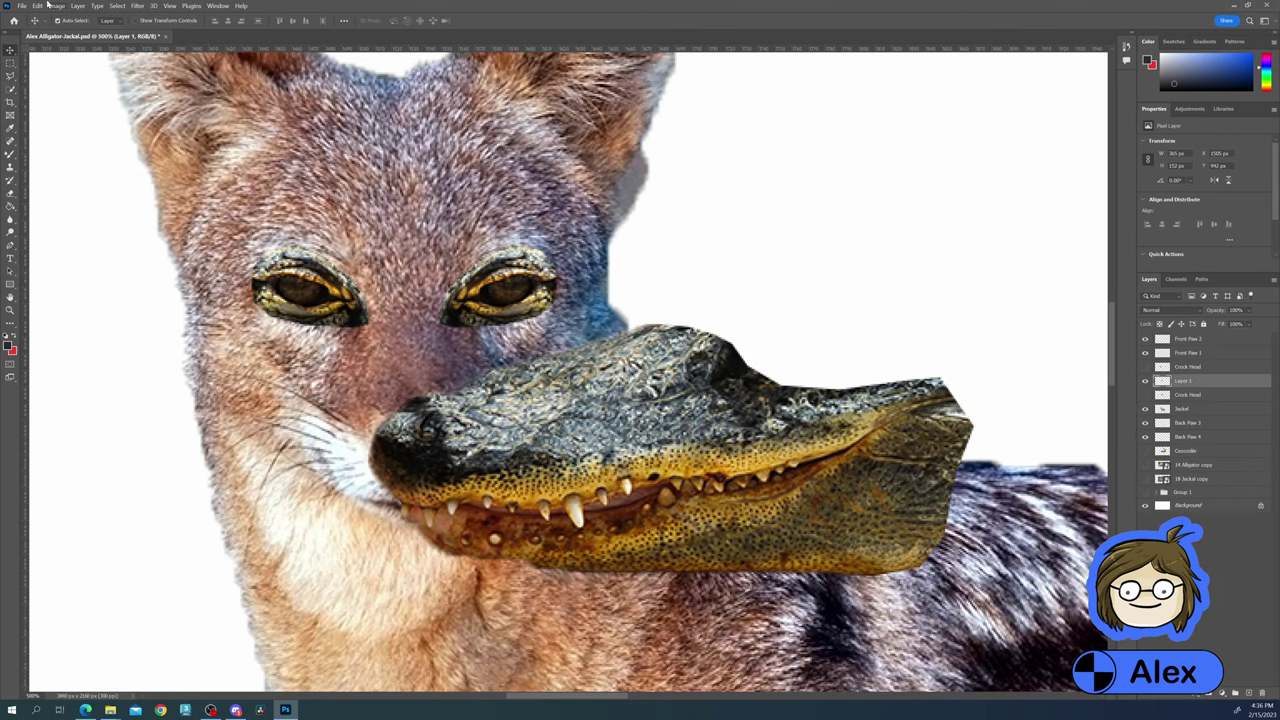
Warp the alligator jaw to wrap around the jackal's muzzle
{"action": "key", "text": "ctrl+t"}
{"action": "left_click_drag", "start_coordinate": [971, 323], "coordinate": [651, 209]}
{"action": "left_click_drag", "start_coordinate": [700, 440], "coordinate": [395, 318]}
{"action": "left_click_drag", "start_coordinate": [610, 400], "coordinate": [562, 394]}
{"action": "key", "text": "Return"}
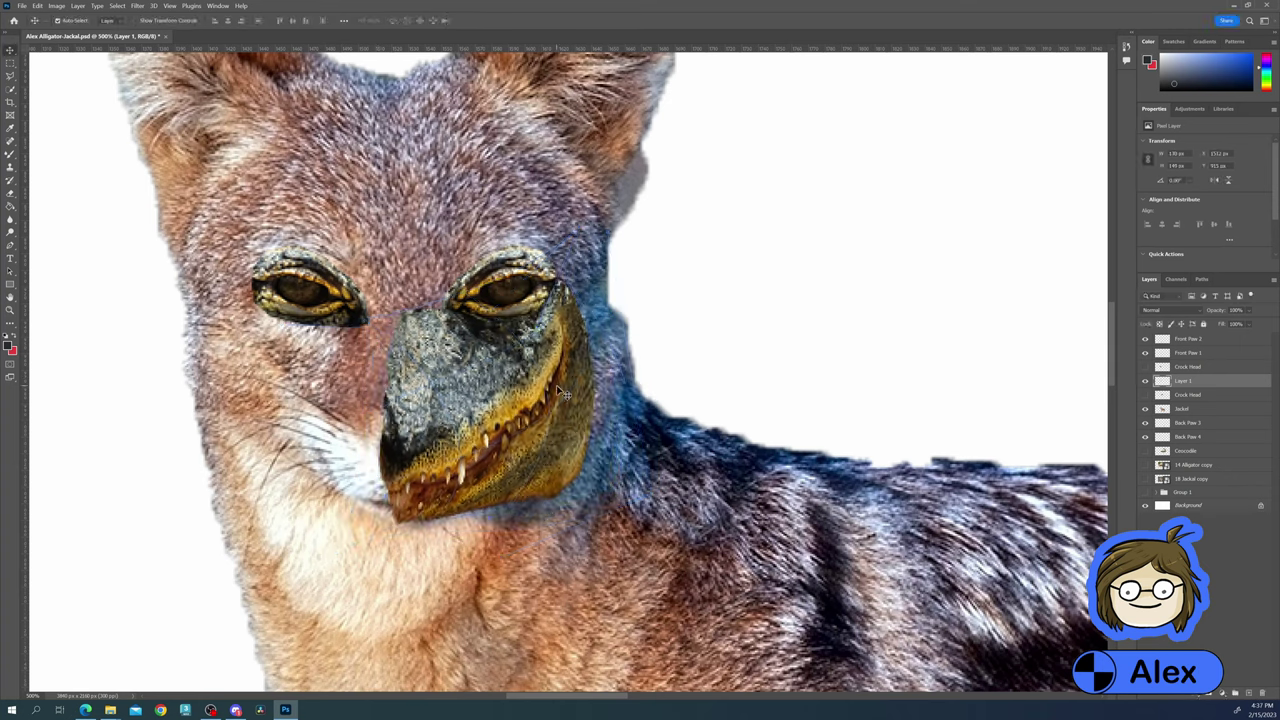
Duplicate the jaw, flip it horizontally, and move it to the muzzle's left side
{"action": "key", "text": "ctrl+j"}
{"action": "left_click", "coordinate": [37, 5]}
{"action": "left_click", "coordinate": [290, 370]}
{"action": "left_click_drag", "start_coordinate": [450, 390], "coordinate": [267, 390]}
{"action": "scroll", "coordinate": [72, 345], "scroll_direction": "down", "scroll_amount": 1}
{"action": "scroll", "coordinate": [72, 345], "scroll_direction": "down", "scroll_amount": 5}
{"action": "key", "text": "z"}
{"action": "scroll", "coordinate": [349, 327], "scroll_direction": "up", "scroll_amount": 4}
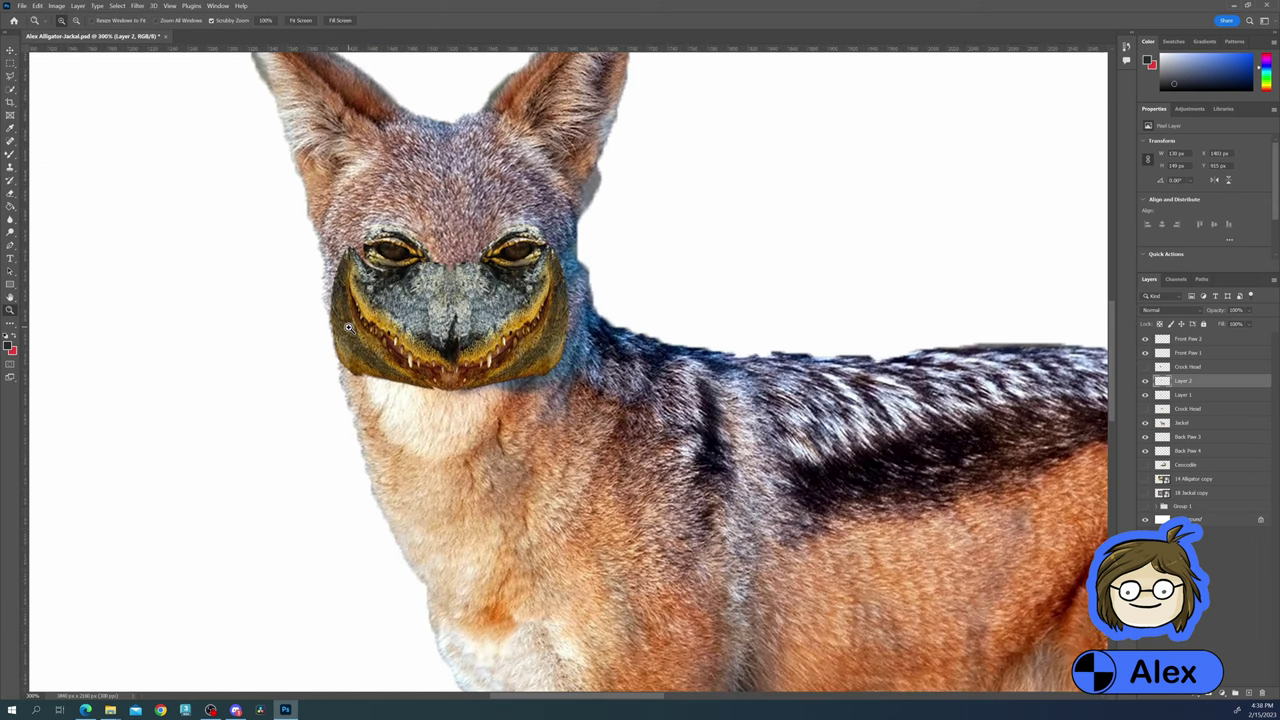
{"action": "scroll", "coordinate": [349, 327], "scroll_direction": "up", "scroll_amount": 2}
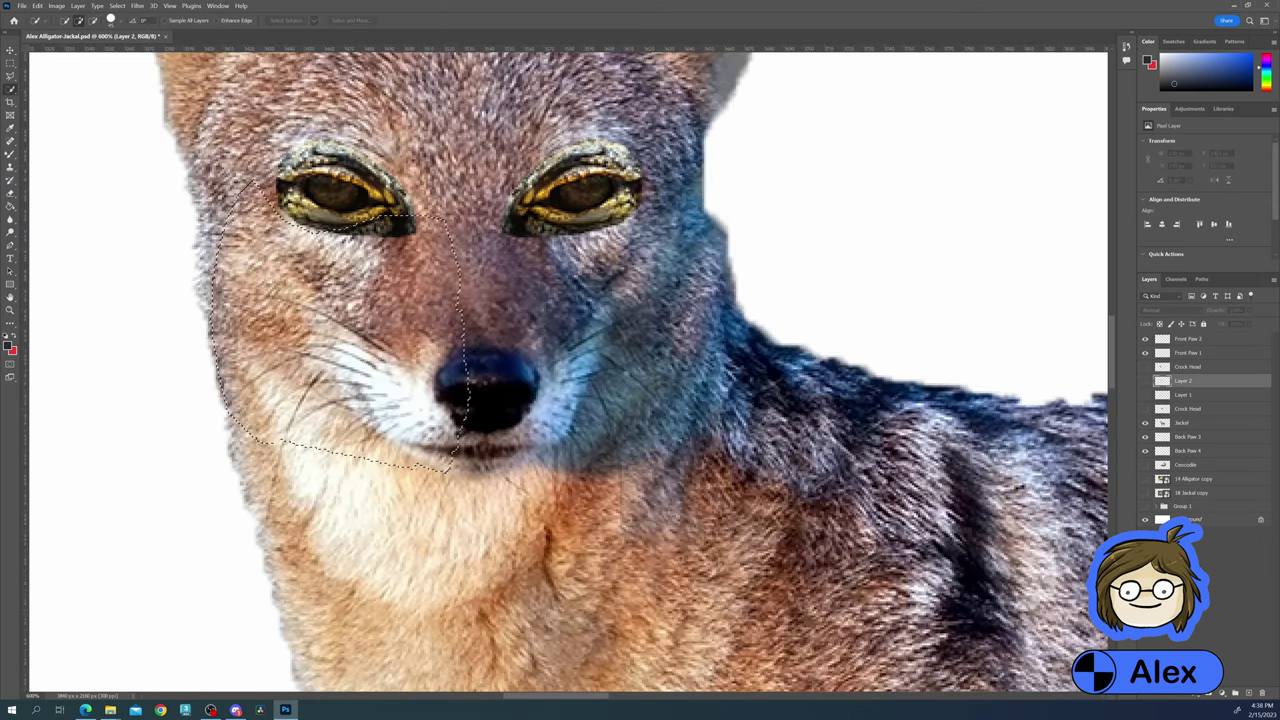
Copy the jackal's black nose to its own layer and nudge the jaw slightly right
{"action": "left_click", "coordinate": [1190, 423]}
{"action": "left_click_drag", "start_coordinate": [490, 390], "coordinate": [462, 478]}
{"action": "key", "text": "ctrl+j"}
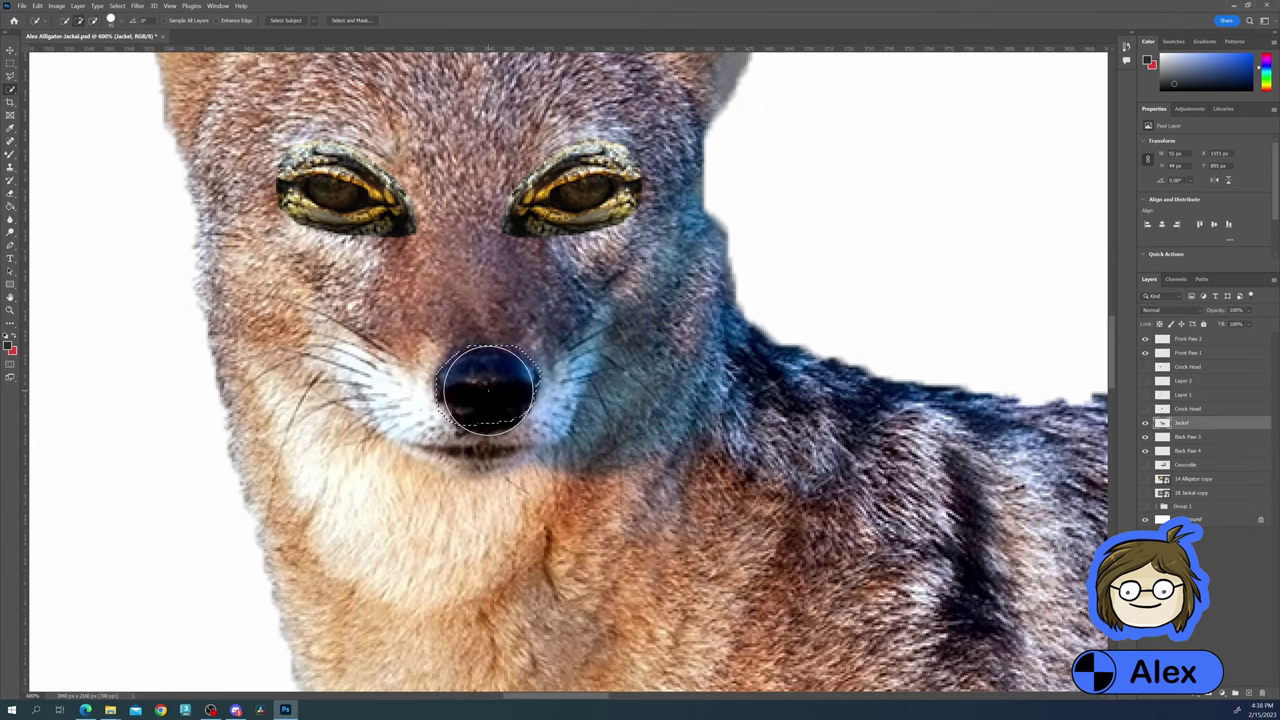
{"action": "left_click", "coordinate": [1145, 409]}
{"action": "key", "text": "v"}
{"action": "left_click_drag", "start_coordinate": [422, 318], "coordinate": [440, 318]}
{"action": "key", "text": "z"}
{"action": "left_click", "coordinate": [465, 336], "text": "alt"}
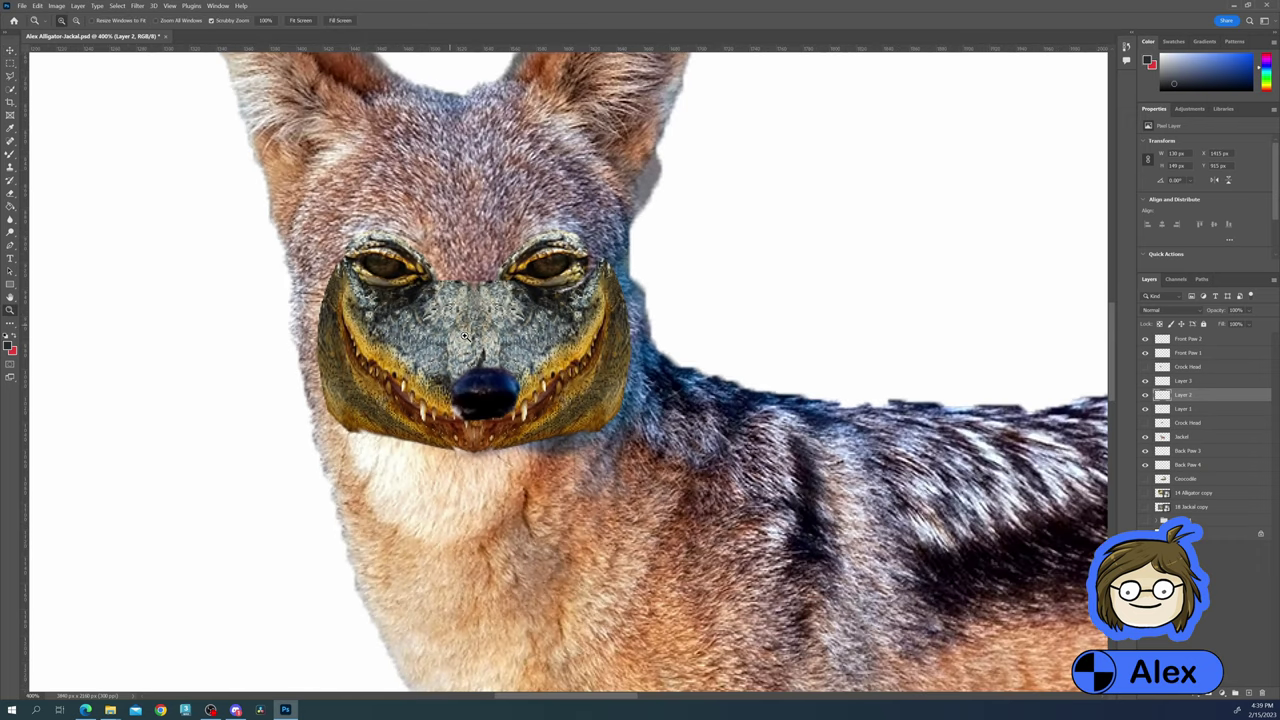
Merge the jaw and nose pieces into the Jackal layer and clone fur over the seams
{"action": "key", "text": "ctrl+e"}
{"action": "left_click", "coordinate": [430, 332]}
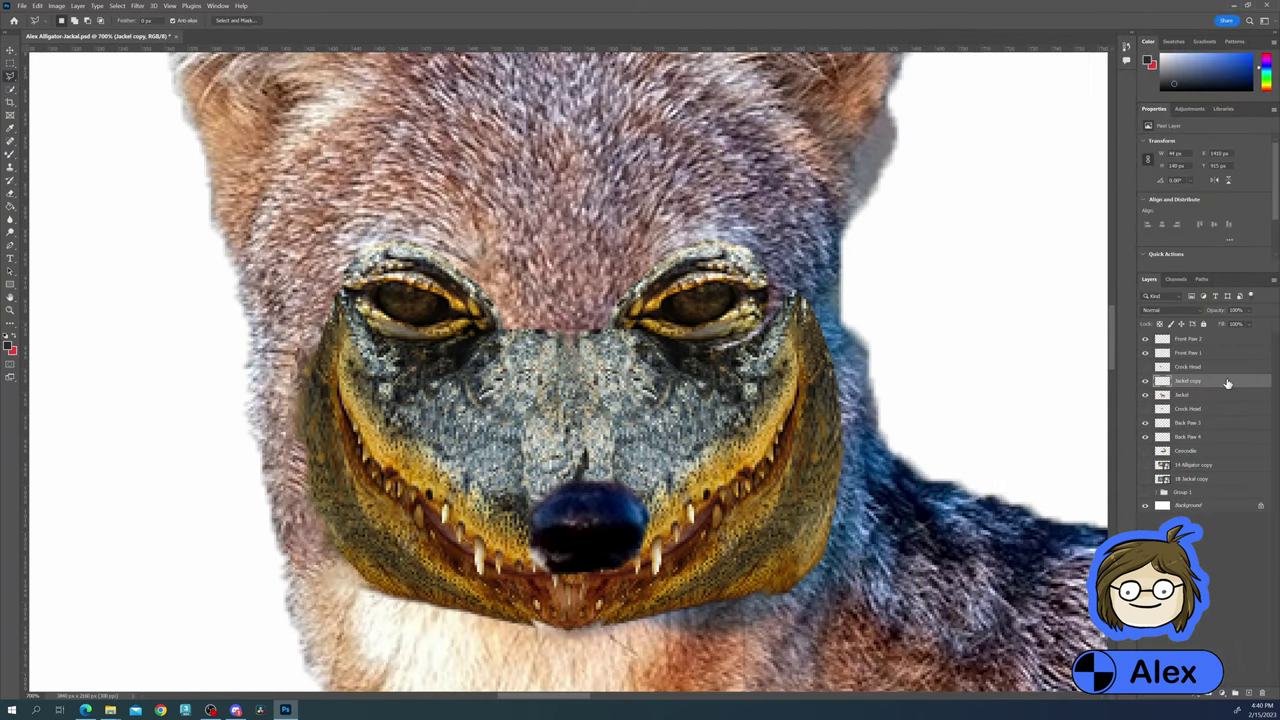
{"action": "key", "text": "ctrl+e"}
{"action": "key", "text": "s"}
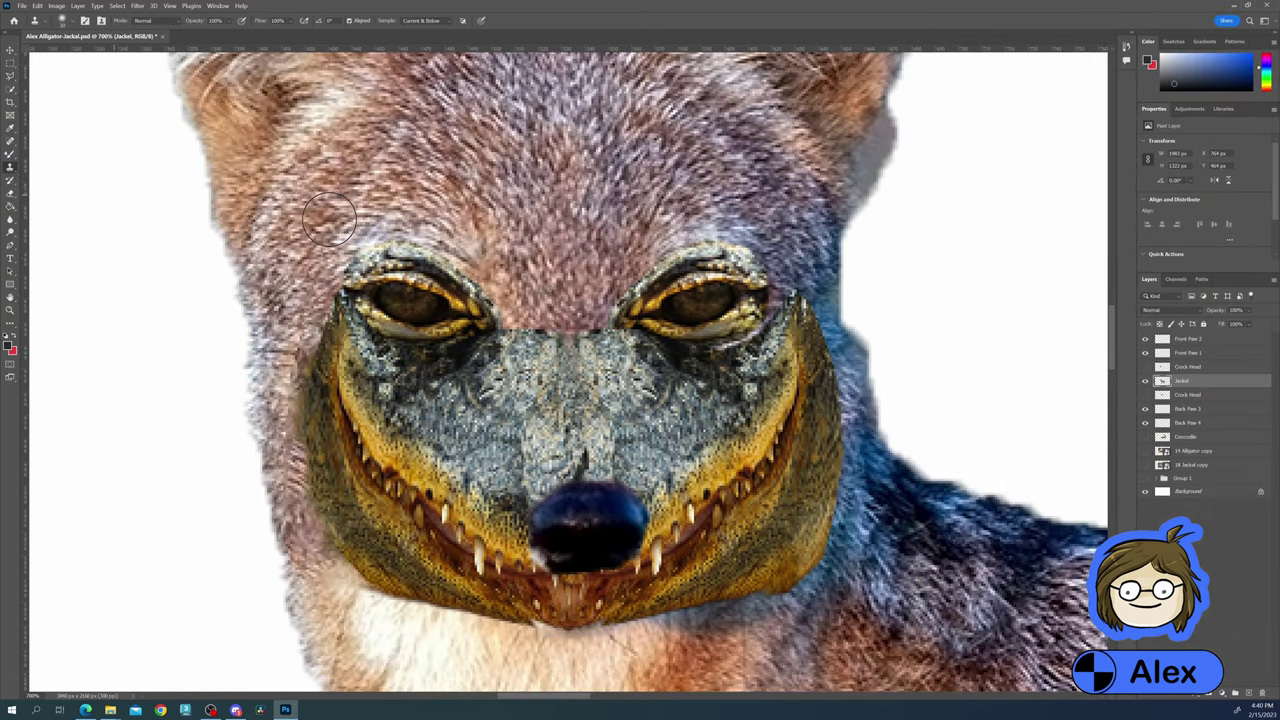
{"action": "scroll", "coordinate": [330, 218], "scroll_direction": "down", "scroll_amount": 5}
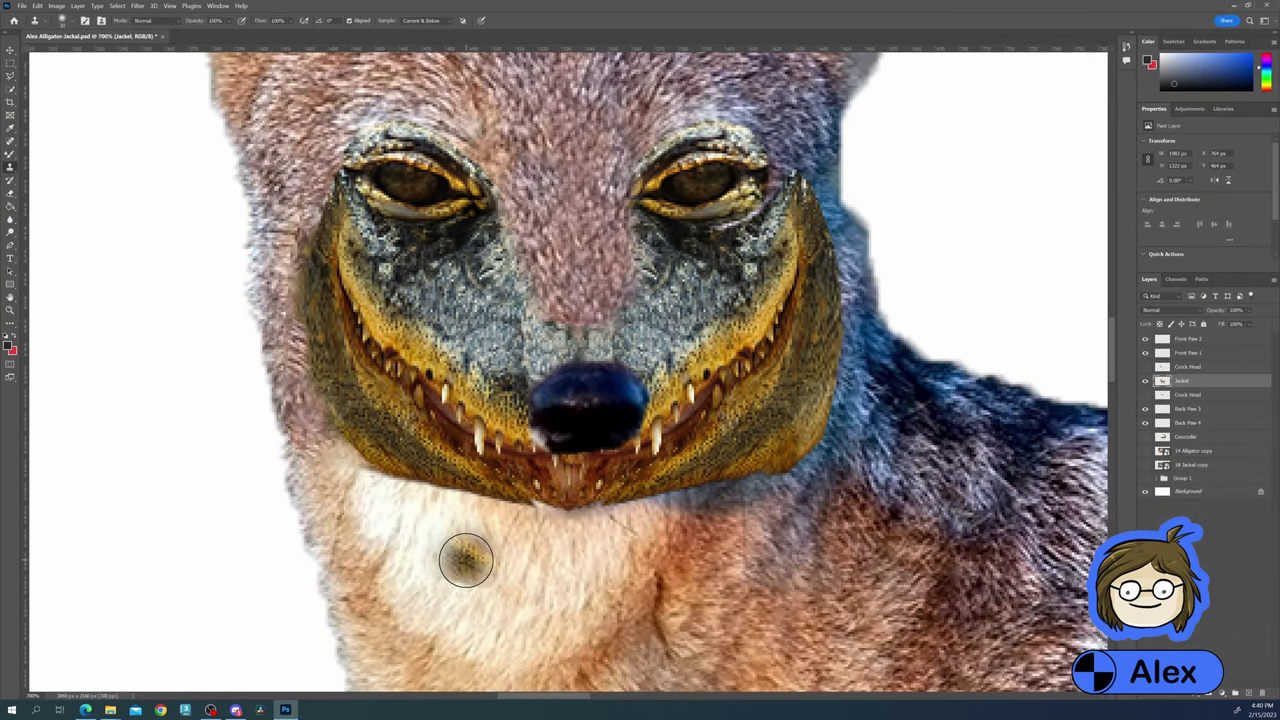
{"action": "scroll", "coordinate": [466, 560], "scroll_direction": "up", "scroll_amount": 3}
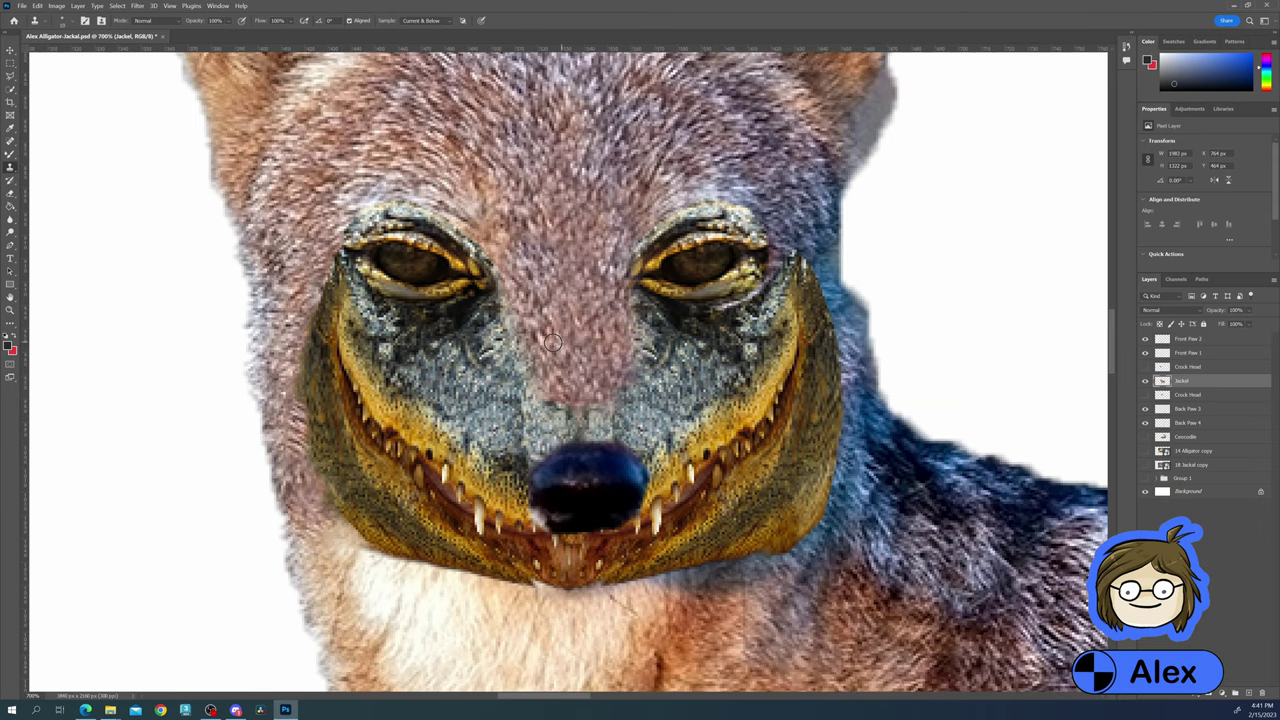
{"action": "key", "text": "z"}
{"action": "left_click_drag", "start_coordinate": [553, 343], "coordinate": [455, 573]}
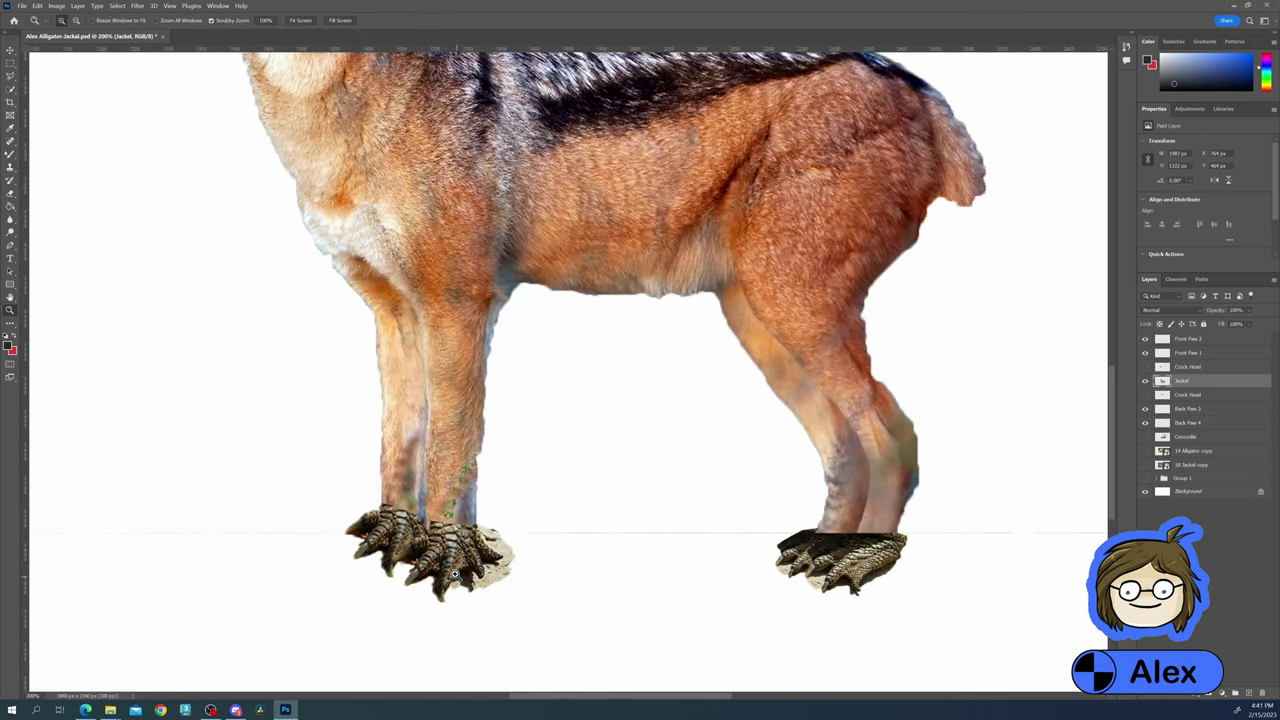
Outline the crocodile's front leg and move the copy over toward the jackal's front leg
{"action": "left_click", "coordinate": [455, 573]}
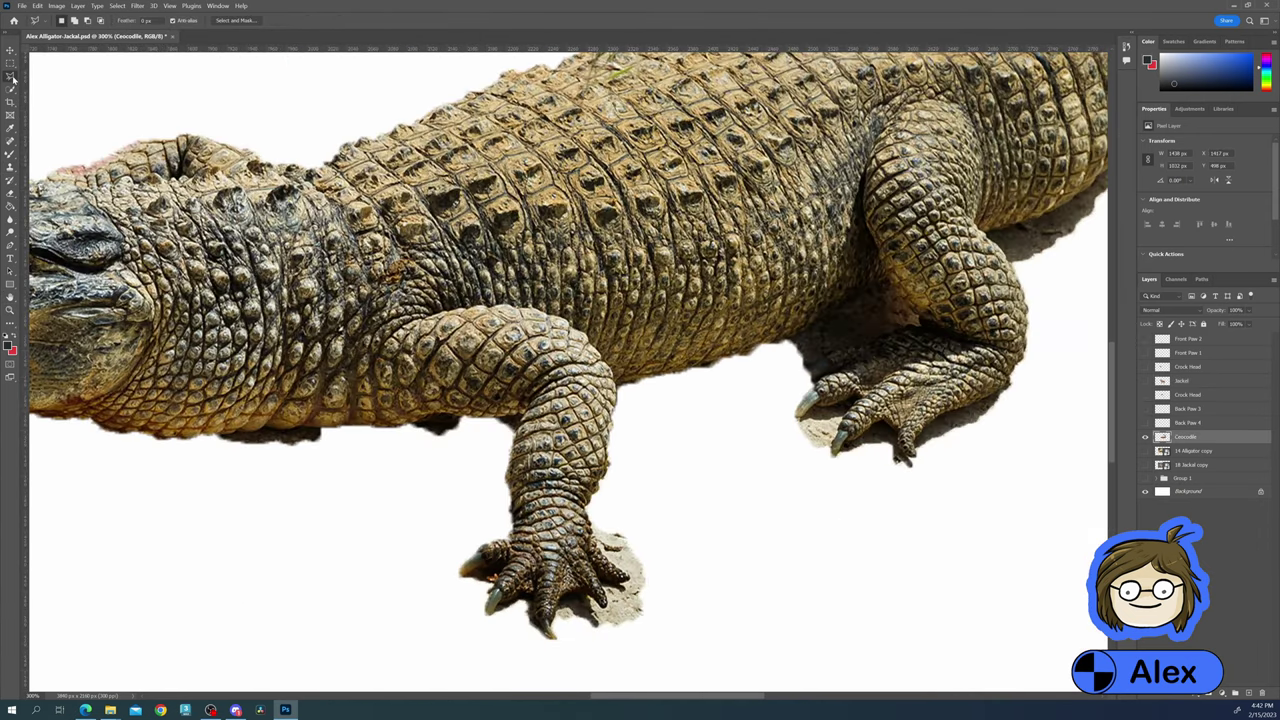
{"action": "left_click", "coordinate": [515, 420]}
{"action": "left_click", "coordinate": [368, 430]}
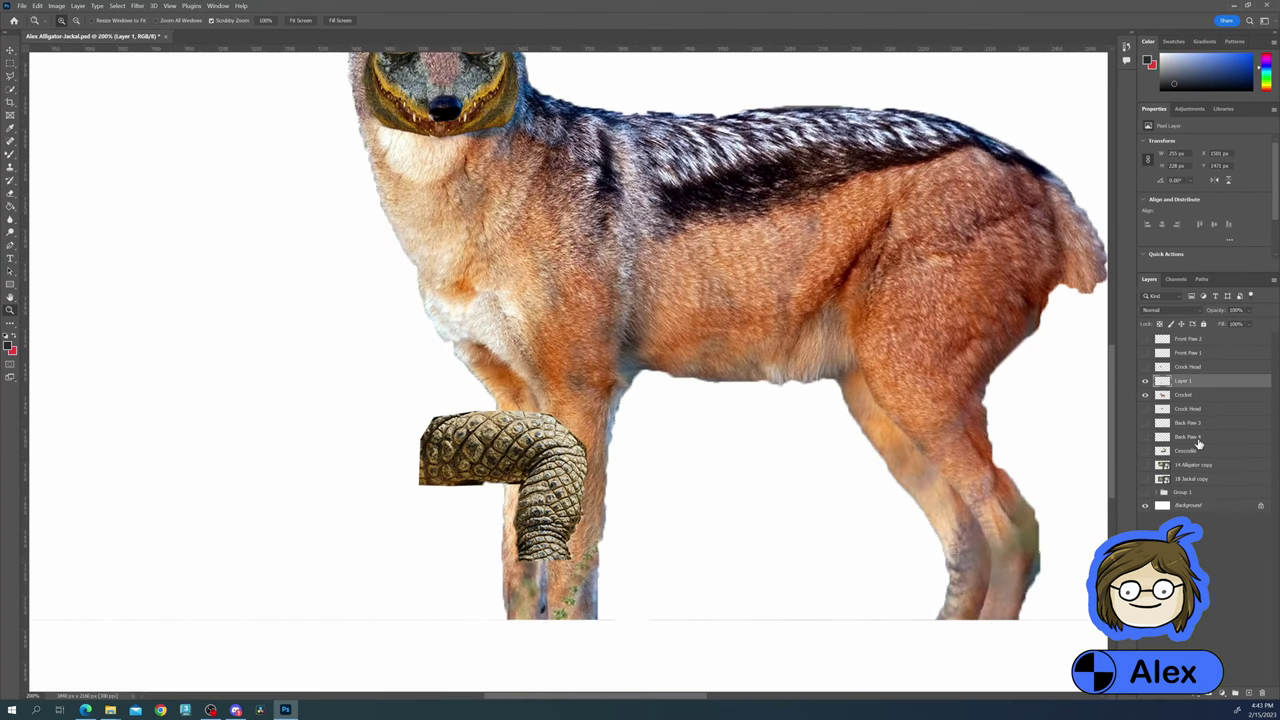
{"action": "scroll", "coordinate": [851, 480], "scroll_direction": "down", "scroll_amount": 2}
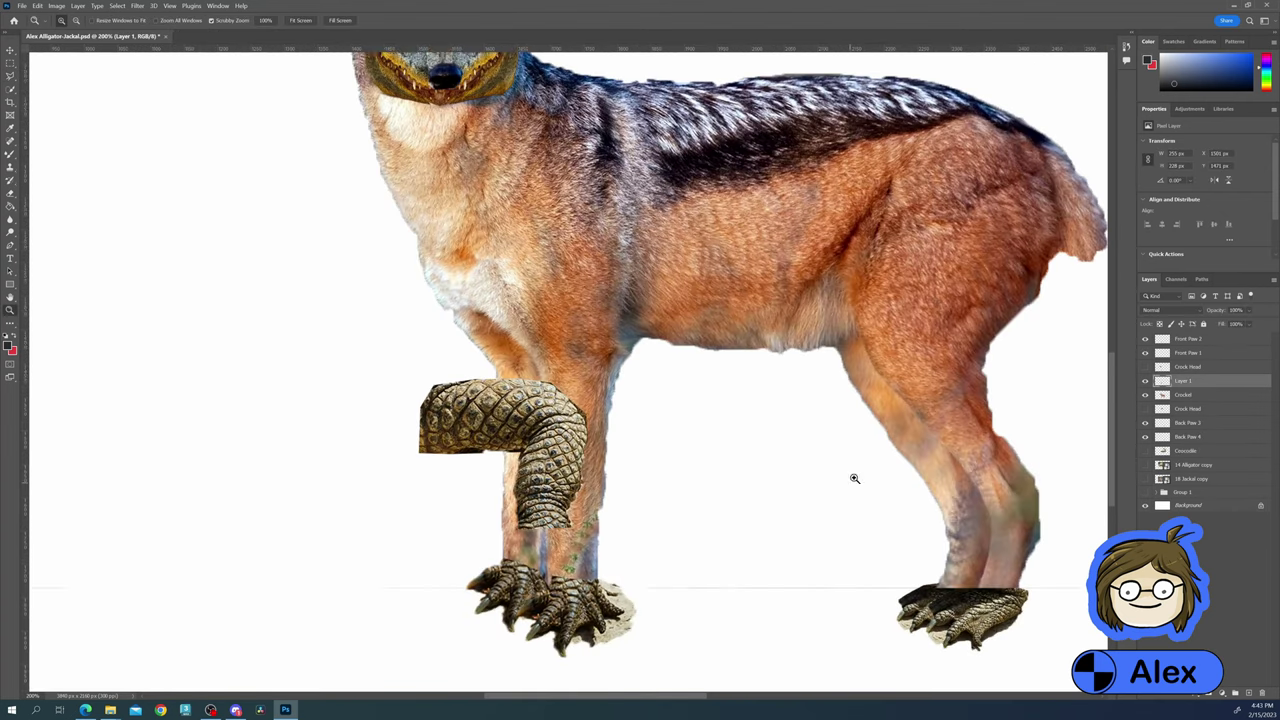
{"action": "key", "text": "v"}
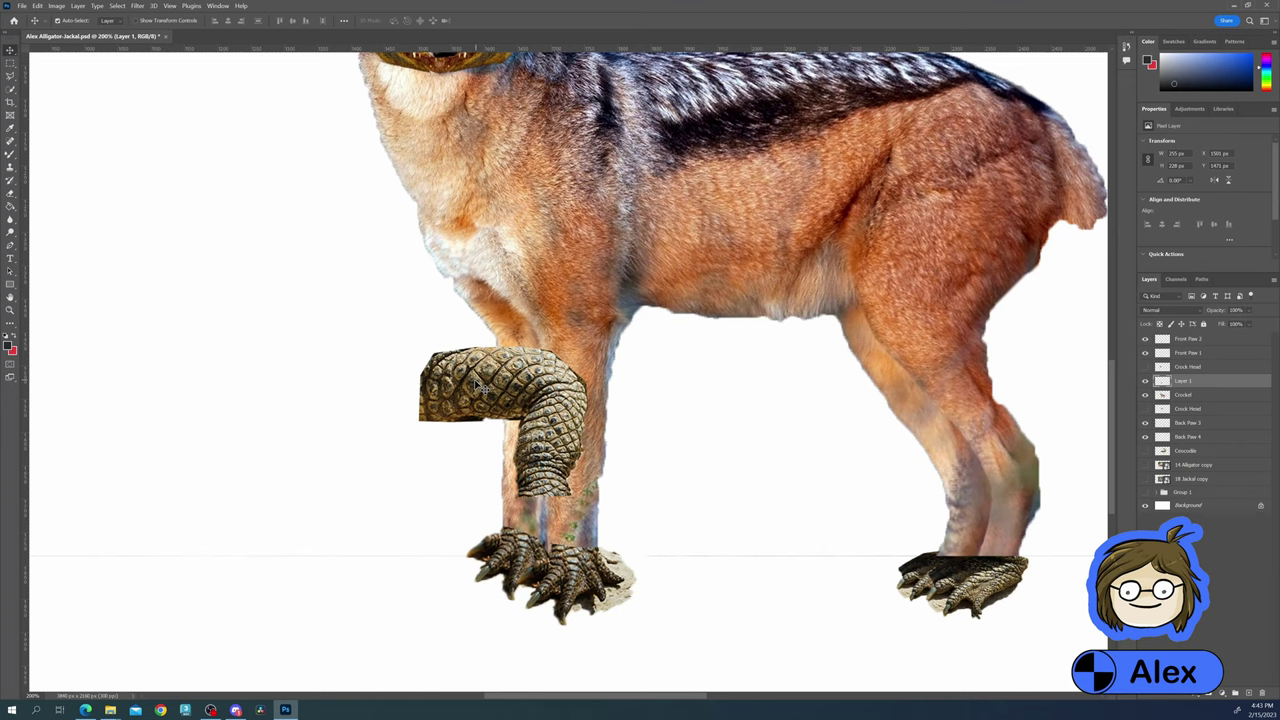
{"action": "left_click_drag", "start_coordinate": [478, 388], "coordinate": [726, 424]}
{"action": "scroll", "coordinate": [533, 305], "scroll_direction": "up", "scroll_amount": 2}
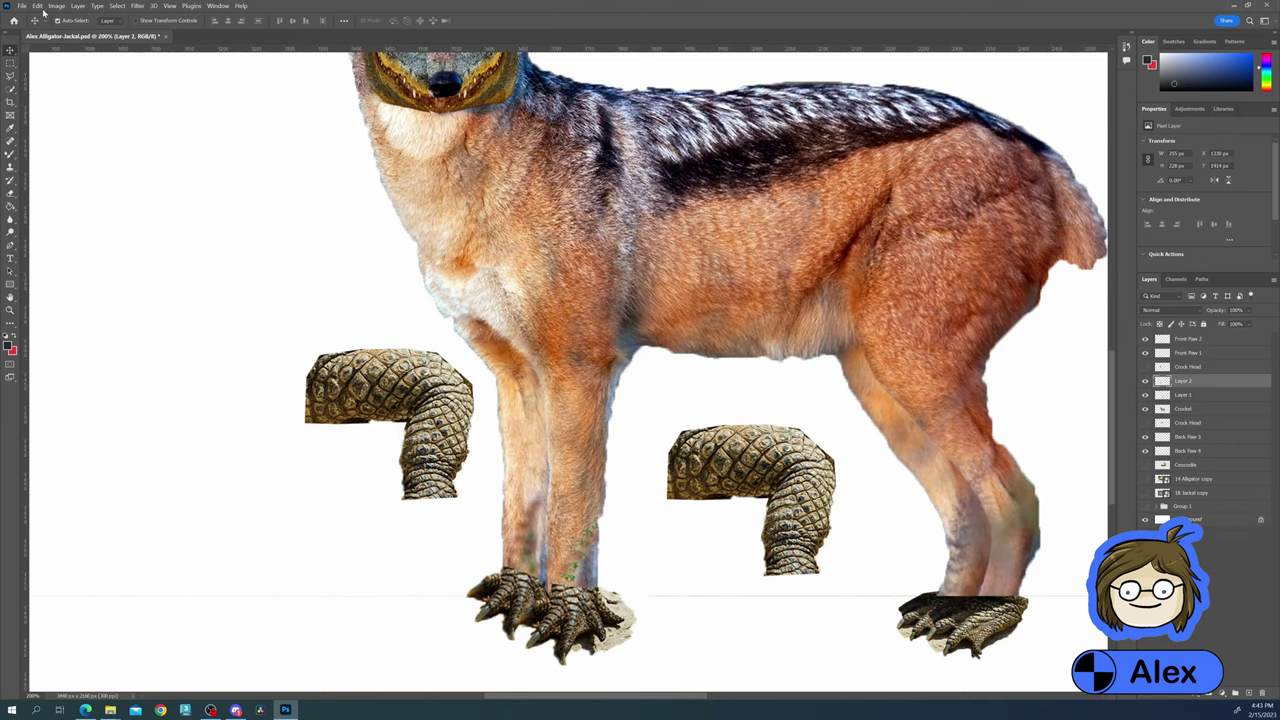
Flip the crocodile leg piece and warp it to hug the jackal's leg up to the shoulder
{"action": "left_click", "coordinate": [21, 6]}
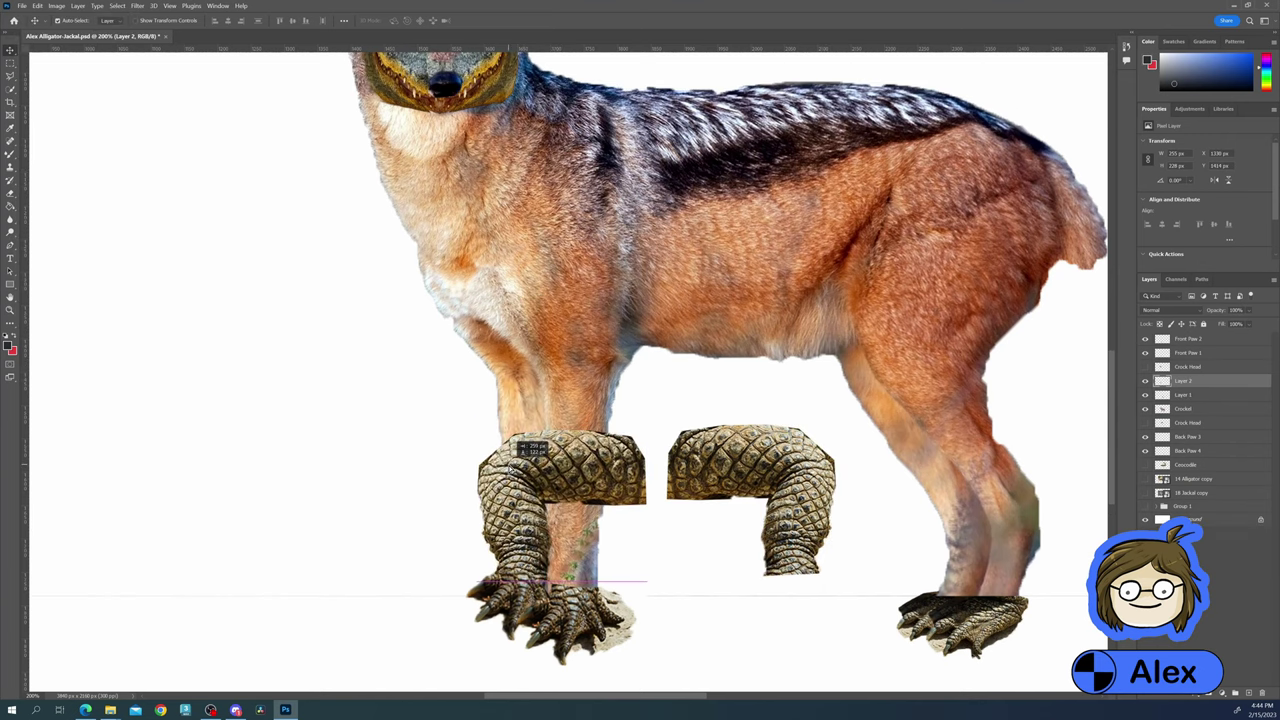
{"action": "left_click", "coordinate": [541, 519]}
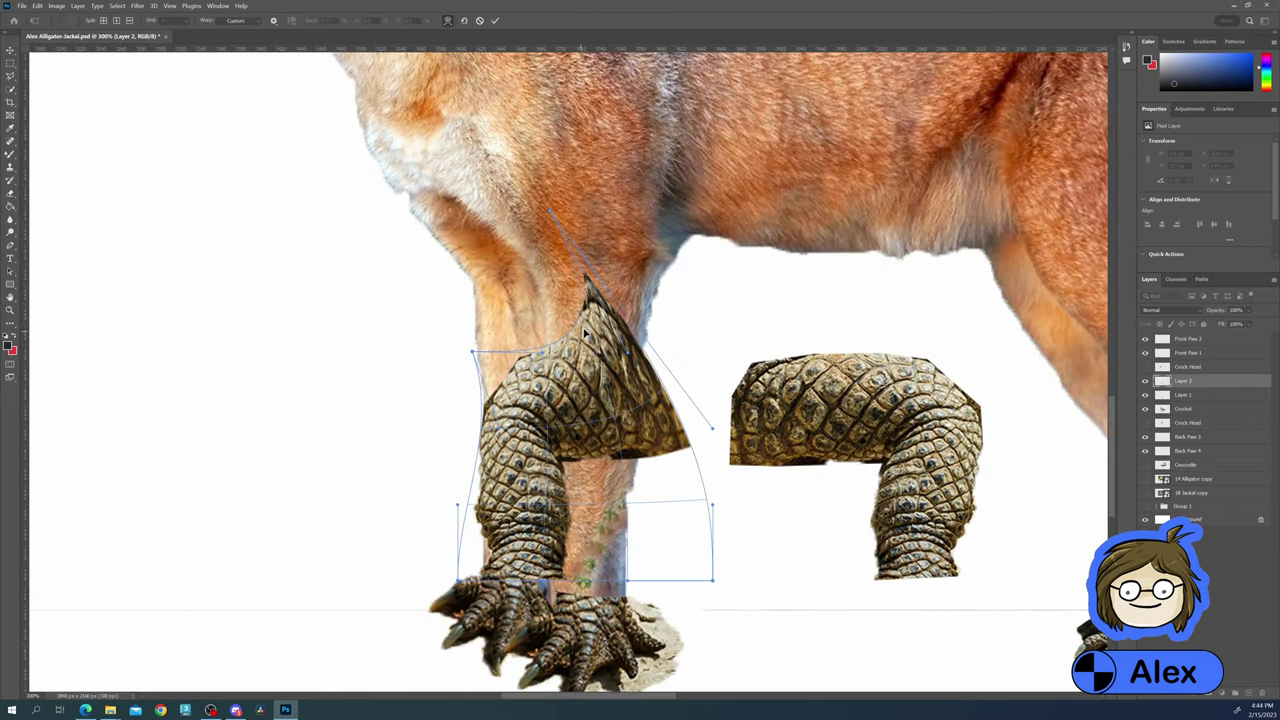
{"action": "left_click_drag", "start_coordinate": [682, 530], "coordinate": [563, 471]}
{"action": "scroll", "coordinate": [507, 485], "scroll_direction": "down", "scroll_amount": 1}
{"action": "left_click_drag", "start_coordinate": [547, 245], "coordinate": [510, 211]}
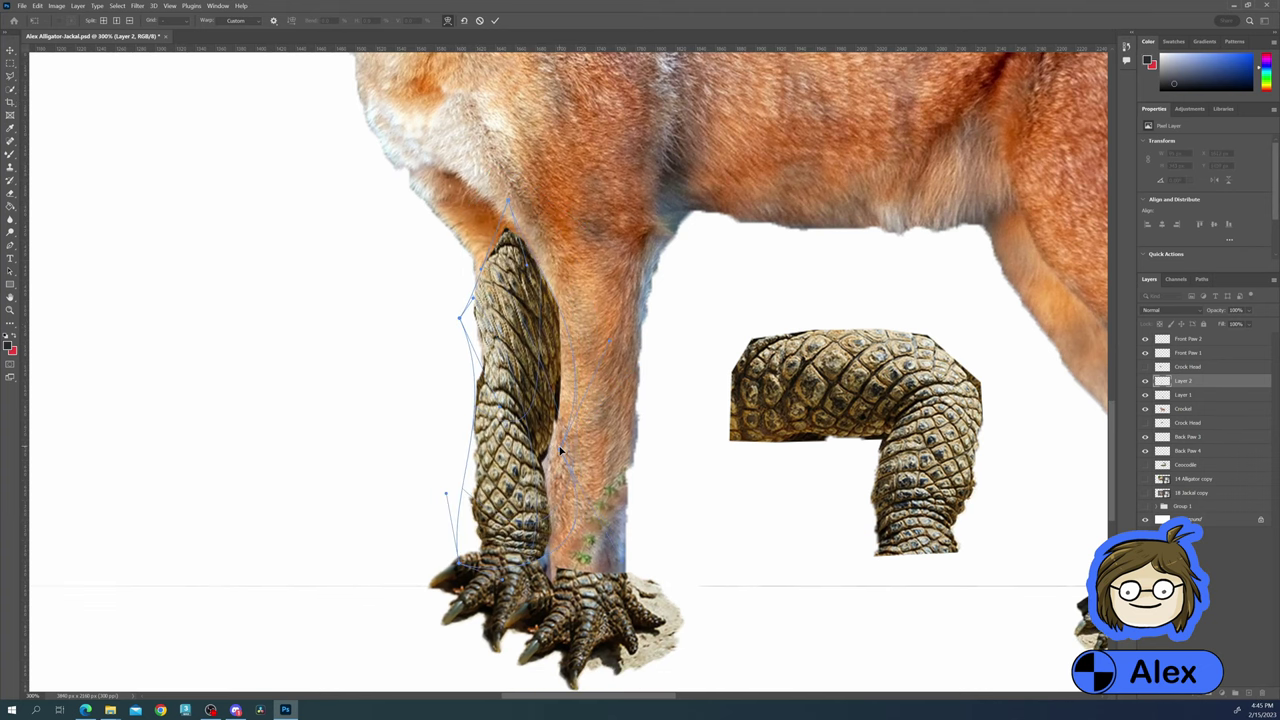
{"action": "left_click_drag", "start_coordinate": [569, 439], "coordinate": [464, 303]}
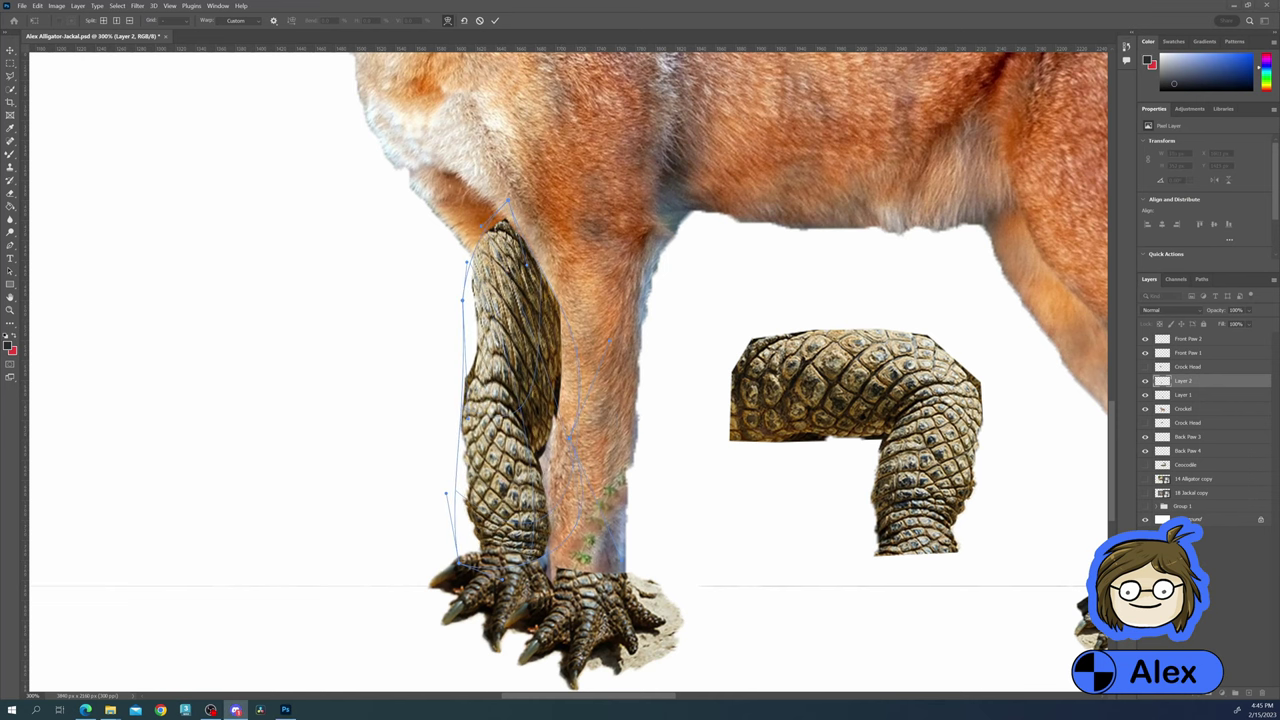
{"action": "key", "text": "Return"}
Duplicate the leg piece, stand the copy upright on the upper leg, and hide the horizontal piece
{"action": "key", "text": "e"}
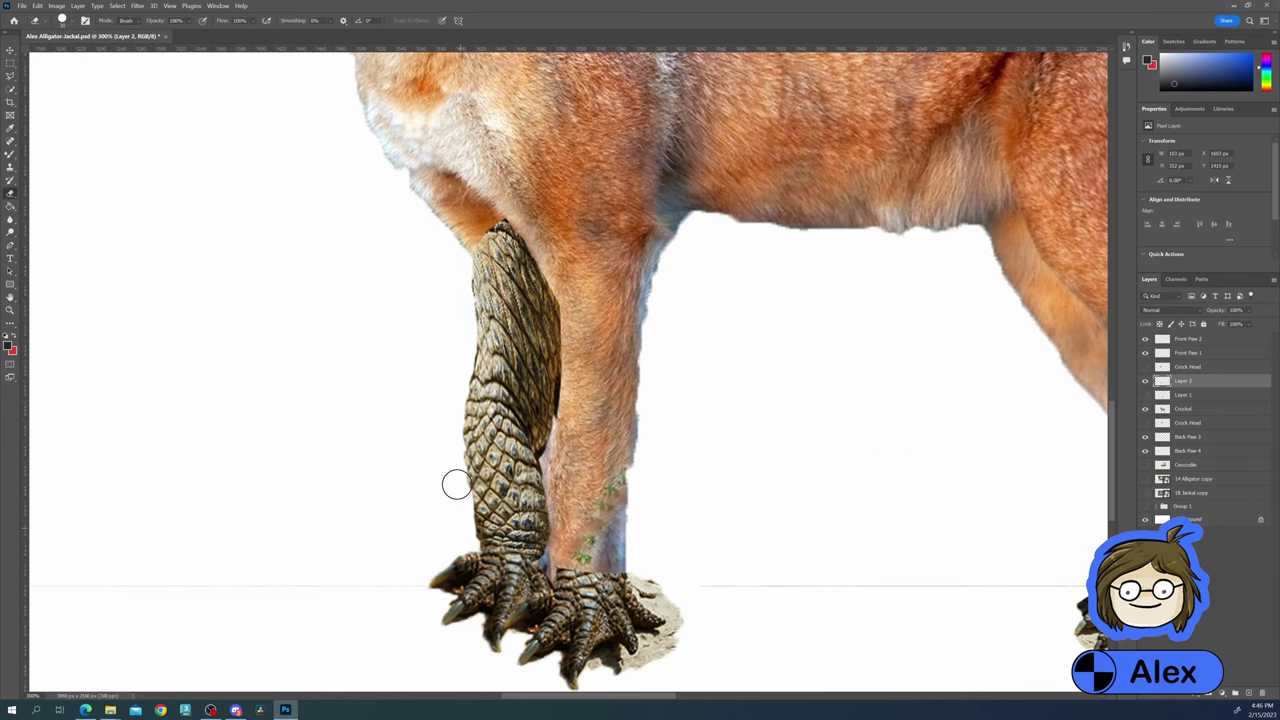
{"action": "key", "text": "z"}
{"action": "mouse_move", "coordinate": [456, 484]}
{"action": "left_mouse_down"}
{"action": "mouse_move", "coordinate": [400, 490]}
{"action": "mouse_move", "coordinate": [509, 505]}
{"action": "left_mouse_up"}
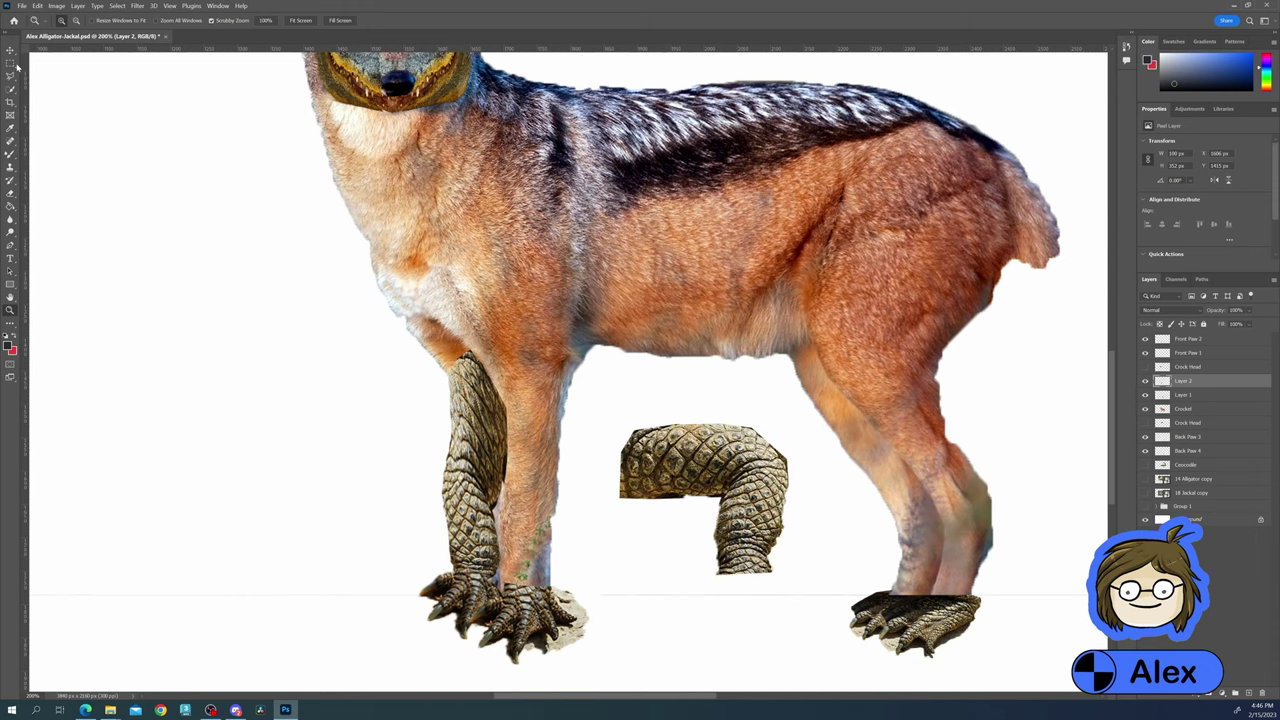
{"action": "left_click_drag", "start_coordinate": [680, 480], "coordinate": [579, 480]}
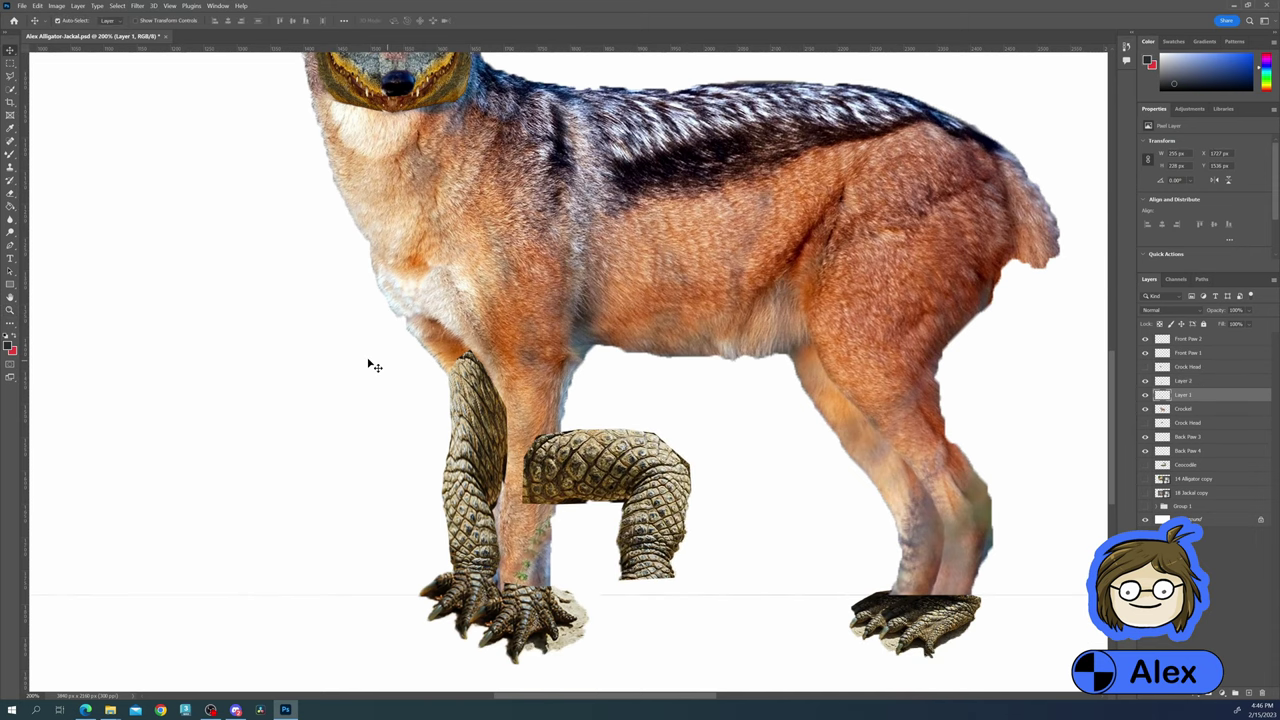
{"action": "key", "text": "ctrl+j"}
{"action": "key", "text": "ctrl+t"}
{"action": "left_click_drag", "start_coordinate": [655, 300], "coordinate": [570, 345]}
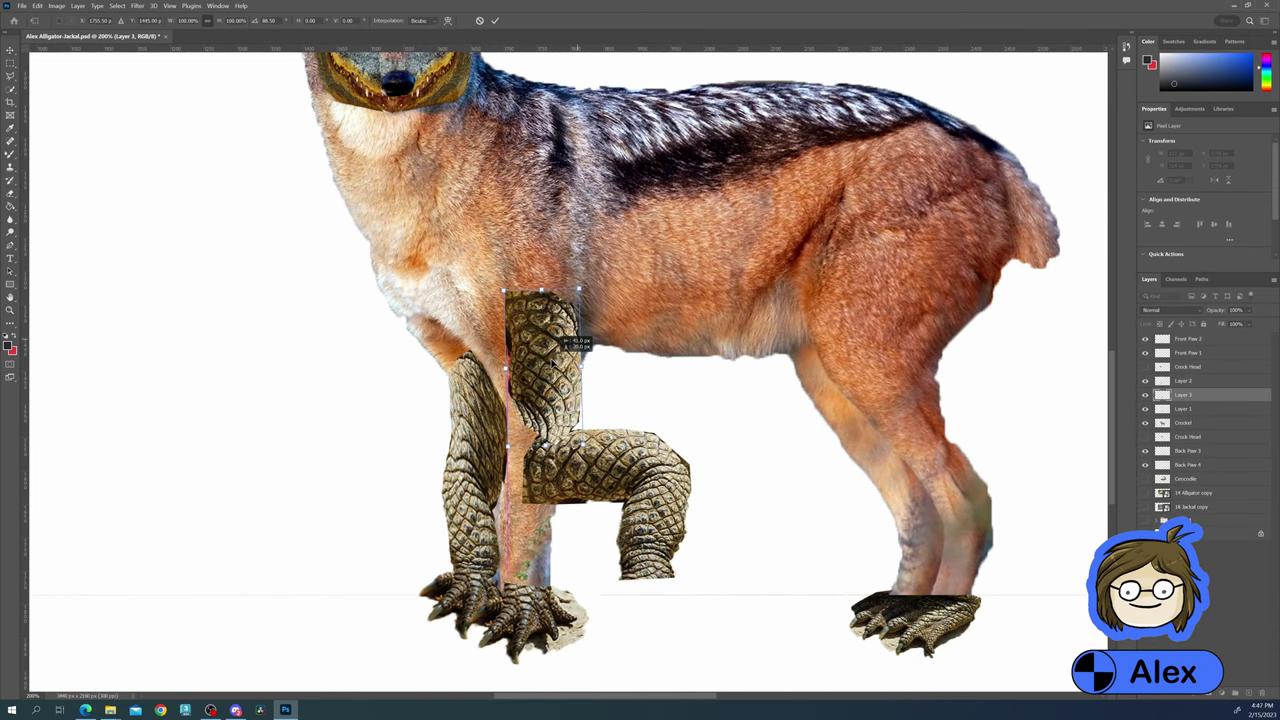
{"action": "left_click", "coordinate": [1145, 409]}
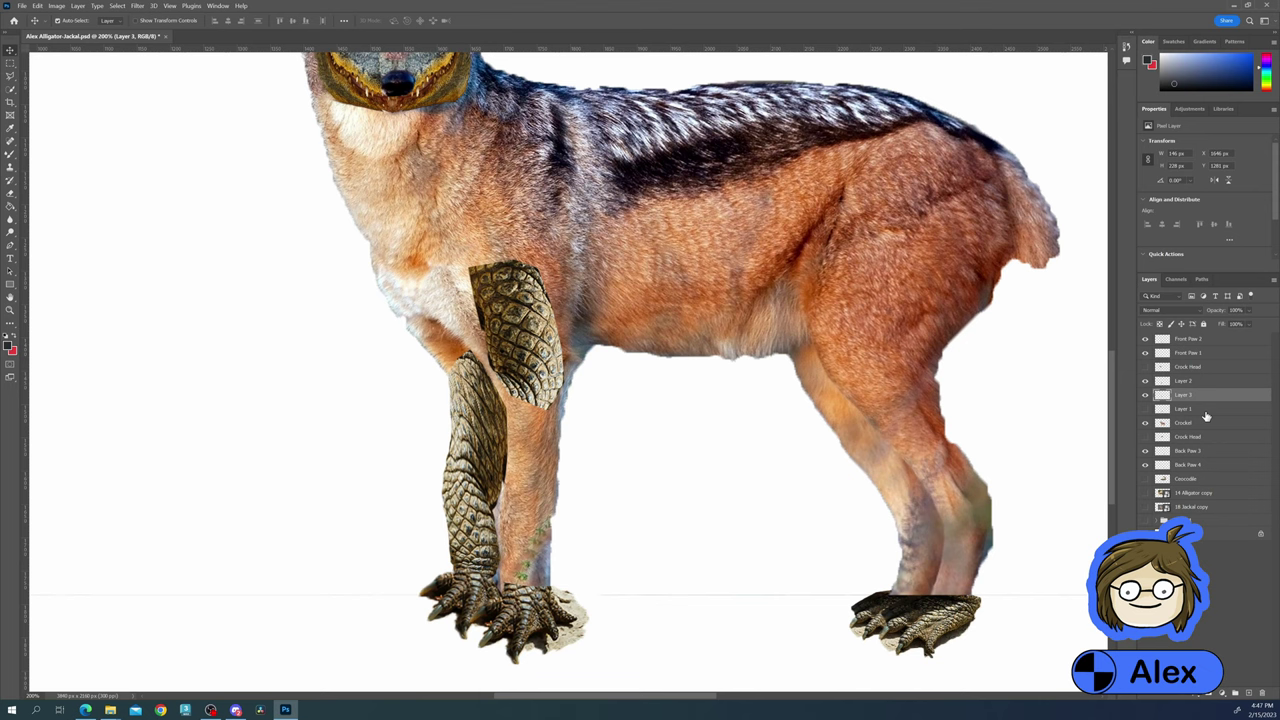
Erase the top of the lower leg skin and warp it to fit above the paw
{"action": "left_click", "coordinate": [1190, 381]}
{"action": "key", "text": "e"}
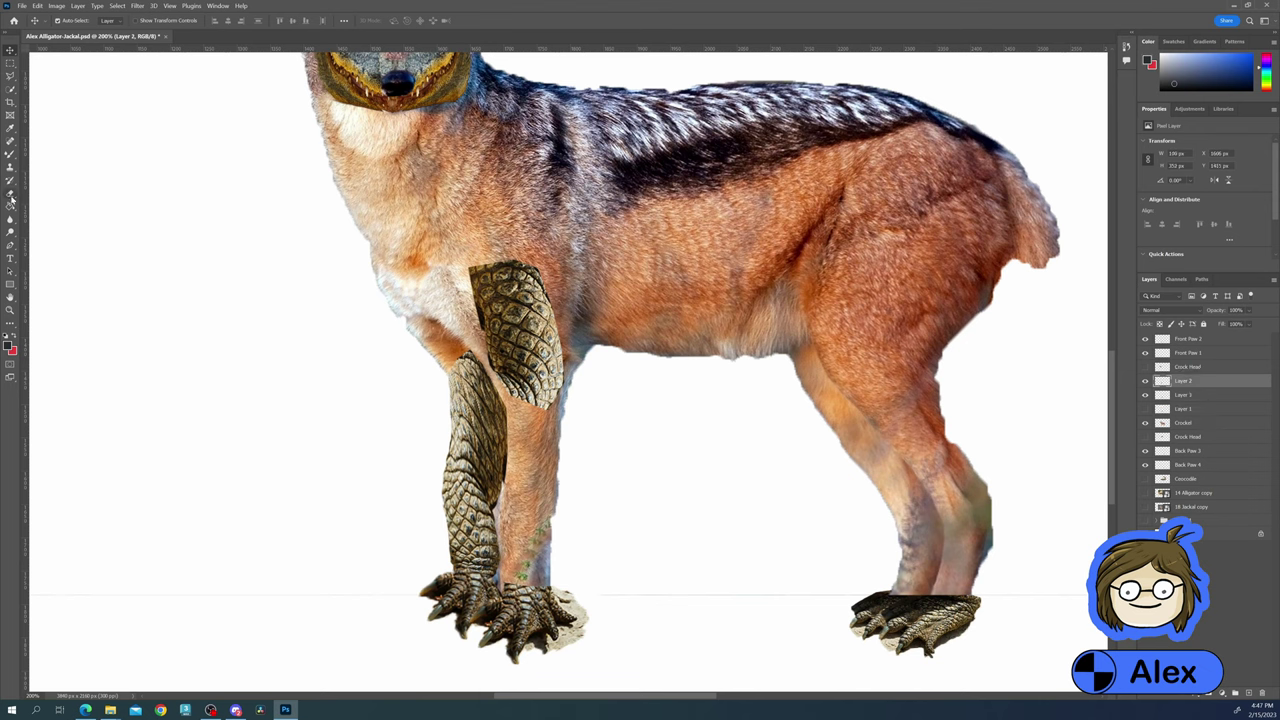
{"action": "mouse_move", "coordinate": [468, 362]}
{"action": "left_mouse_down"}
{"action": "mouse_move", "coordinate": [507, 428]}
{"action": "mouse_move", "coordinate": [465, 410]}
{"action": "left_mouse_up"}
{"action": "left_click", "coordinate": [37, 5]}
{"action": "mouse_move", "coordinate": [60, 220]}
{"action": "left_click", "coordinate": [171, 284]}
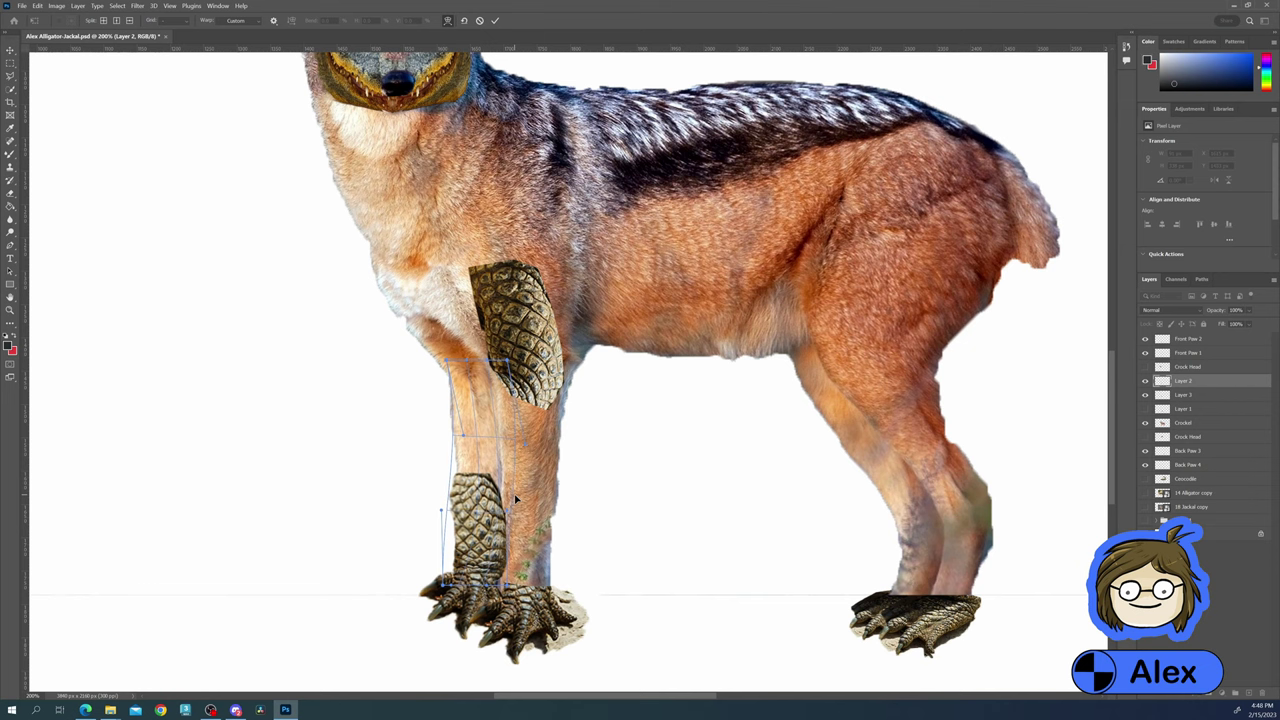
{"action": "key", "text": "Return"}
{"action": "key", "text": "v"}
{"action": "left_click", "coordinate": [1188, 353]}
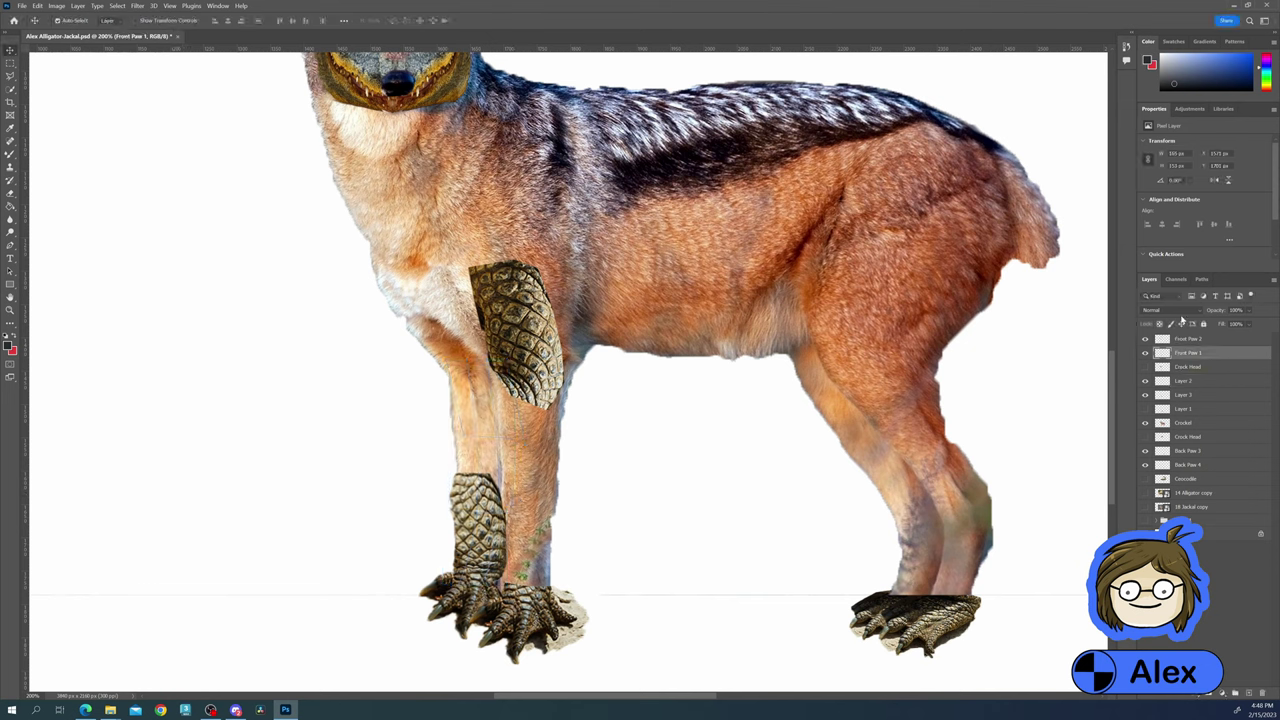
Merge the leg pieces into Front Paw 1 and paste a scale patch rotated onto the upper leg
{"action": "key", "text": "ctrl+e"}
{"action": "key", "text": "ctrl+v"}
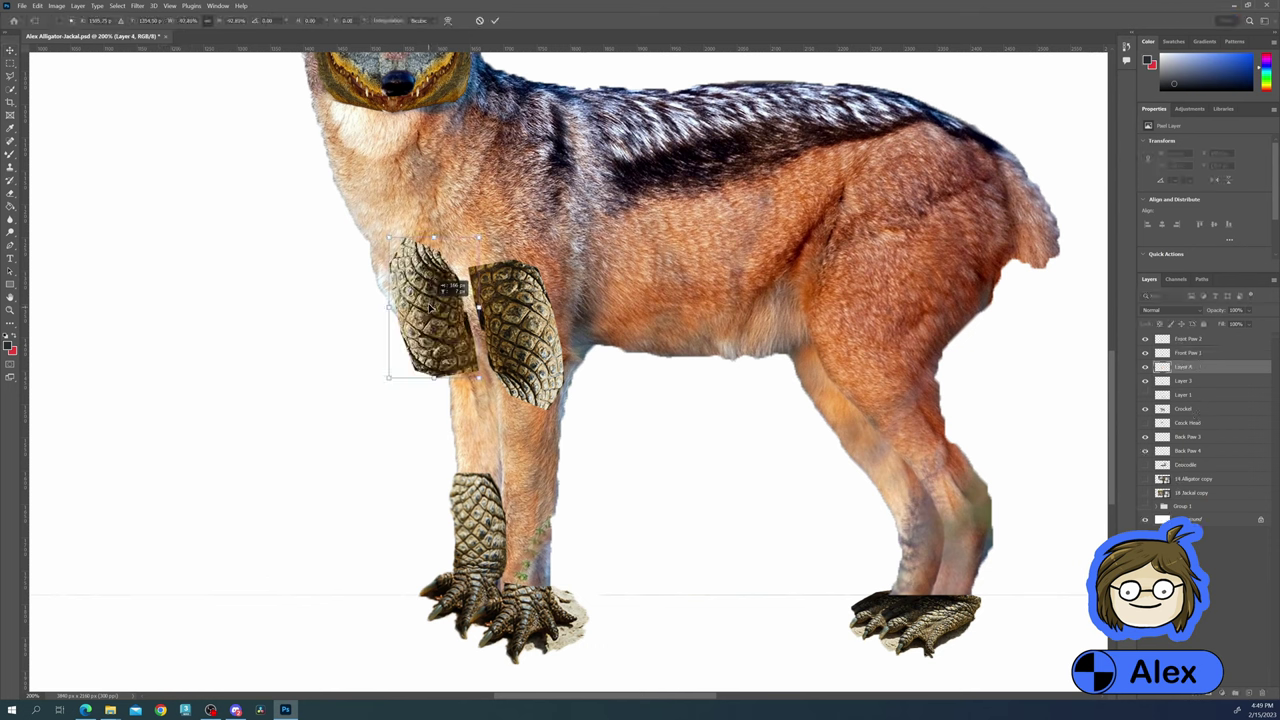
{"action": "key", "text": "ctrl+t"}
{"action": "left_click_drag", "start_coordinate": [433, 433], "coordinate": [414, 321]}
{"action": "key", "text": "Return"}
Warp the scale patch to bend and narrow it along the front leg
{"action": "left_click", "coordinate": [37, 5]}
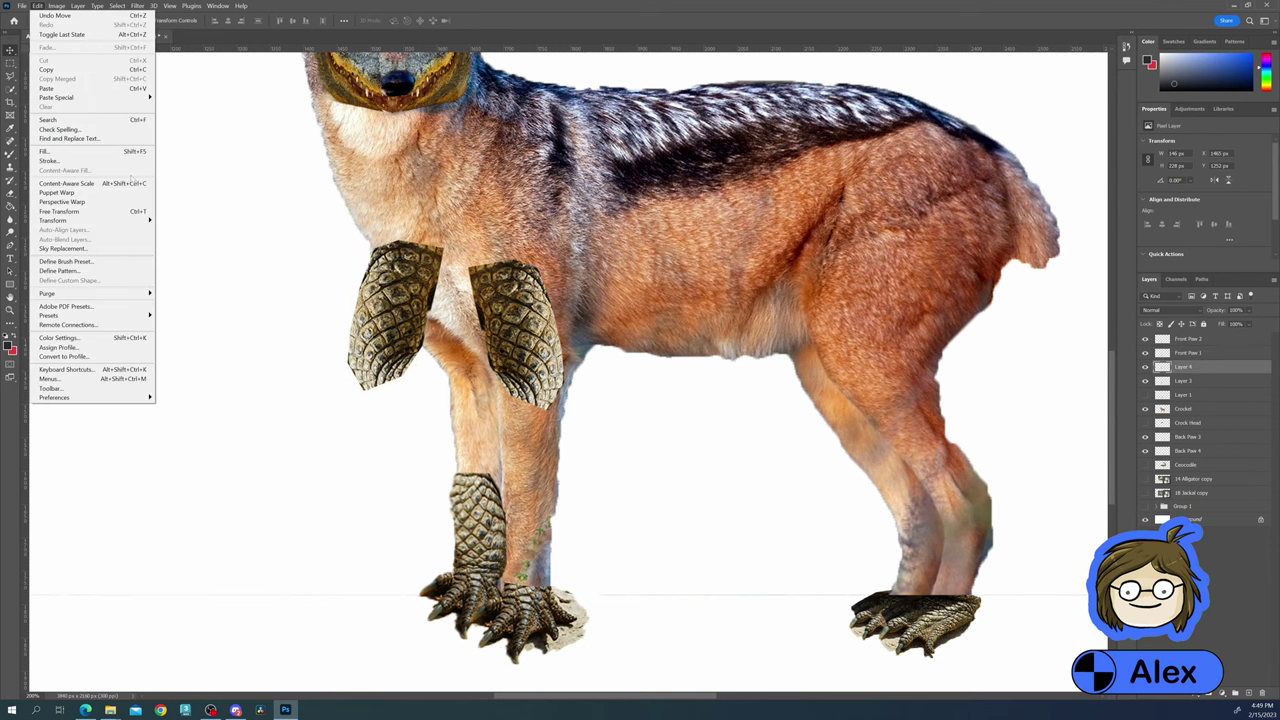
{"action": "mouse_move", "coordinate": [60, 220]}
{"action": "left_click", "coordinate": [185, 280]}
{"action": "left_click_drag", "start_coordinate": [339, 410], "coordinate": [426, 360]}
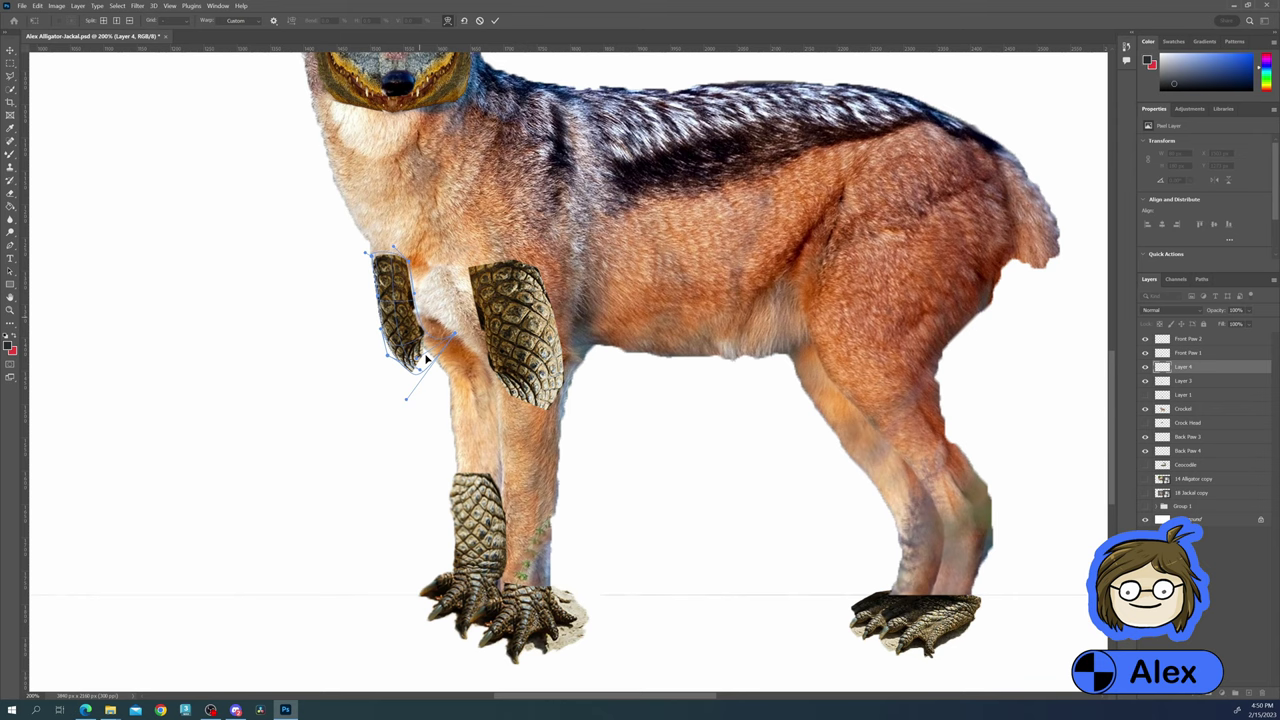
{"action": "key", "text": "Return"}
{"action": "key", "text": "z"}
{"action": "left_click", "coordinate": [408, 305]}
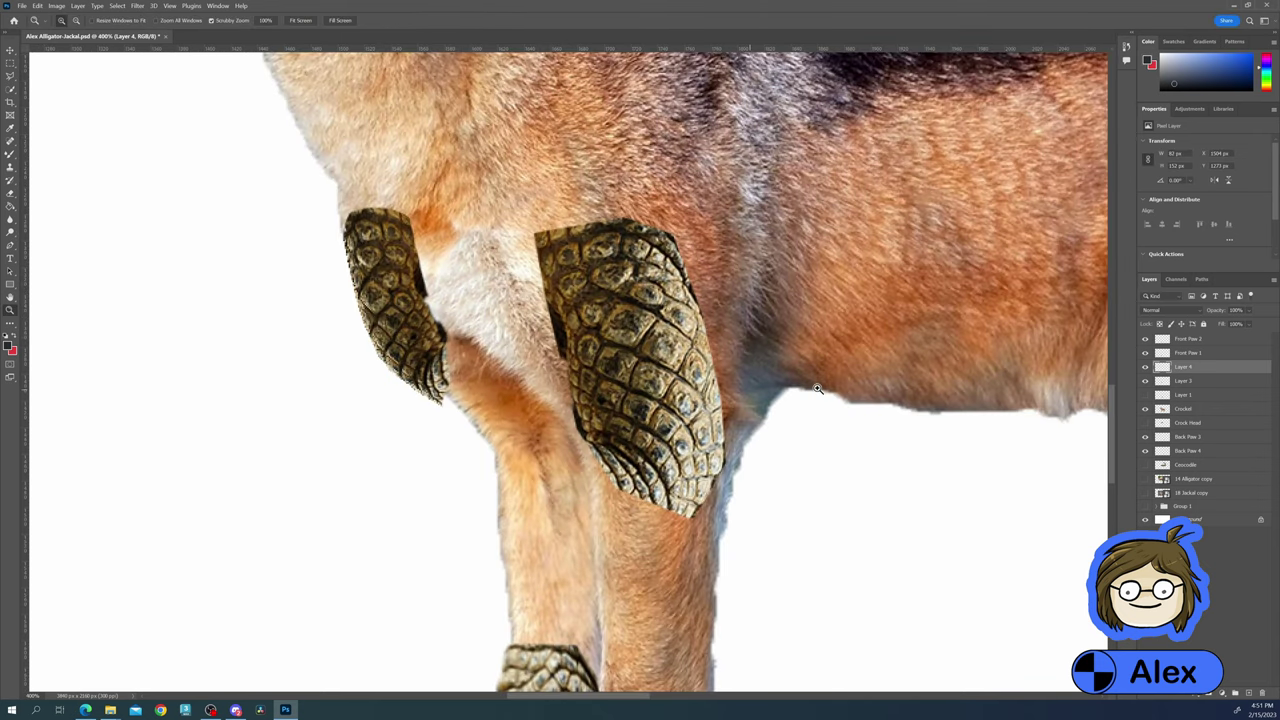
Nudge the left scale patch slightly upward and erase its lower edge
{"action": "left_click", "coordinate": [12, 51]}
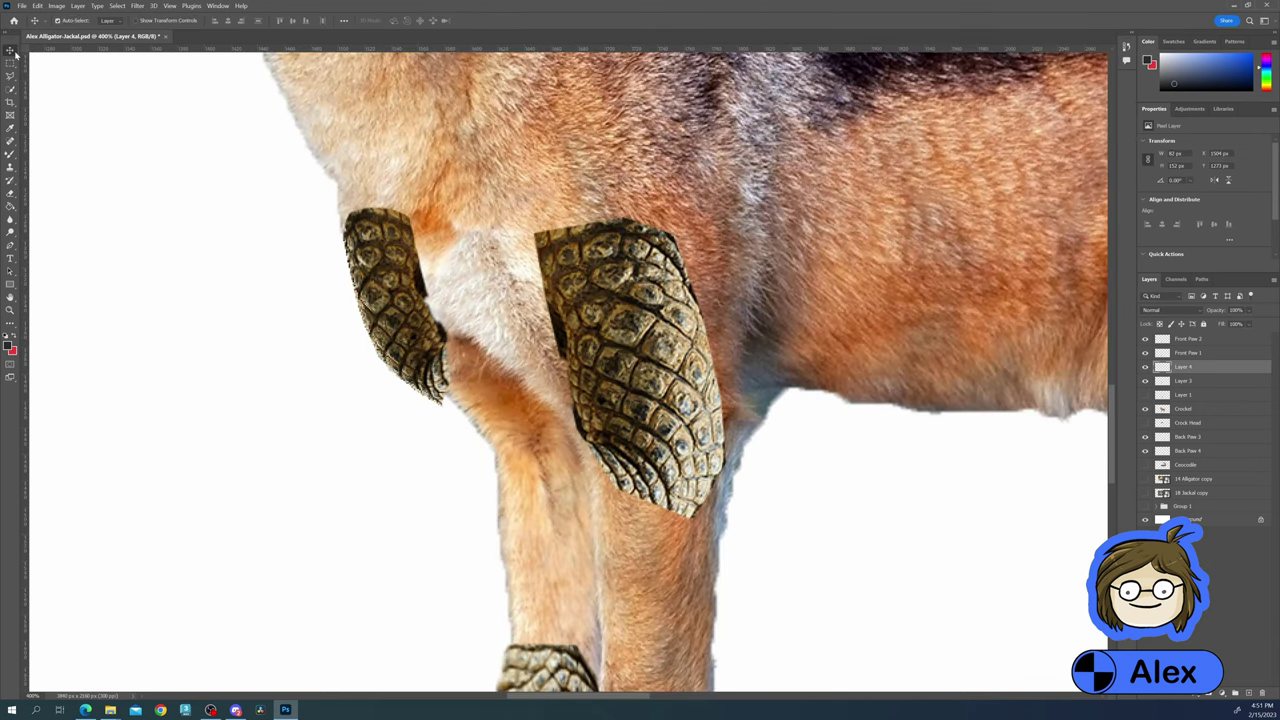
{"action": "left_click_drag", "start_coordinate": [395, 300], "coordinate": [390, 278]}
{"action": "key", "text": "e"}
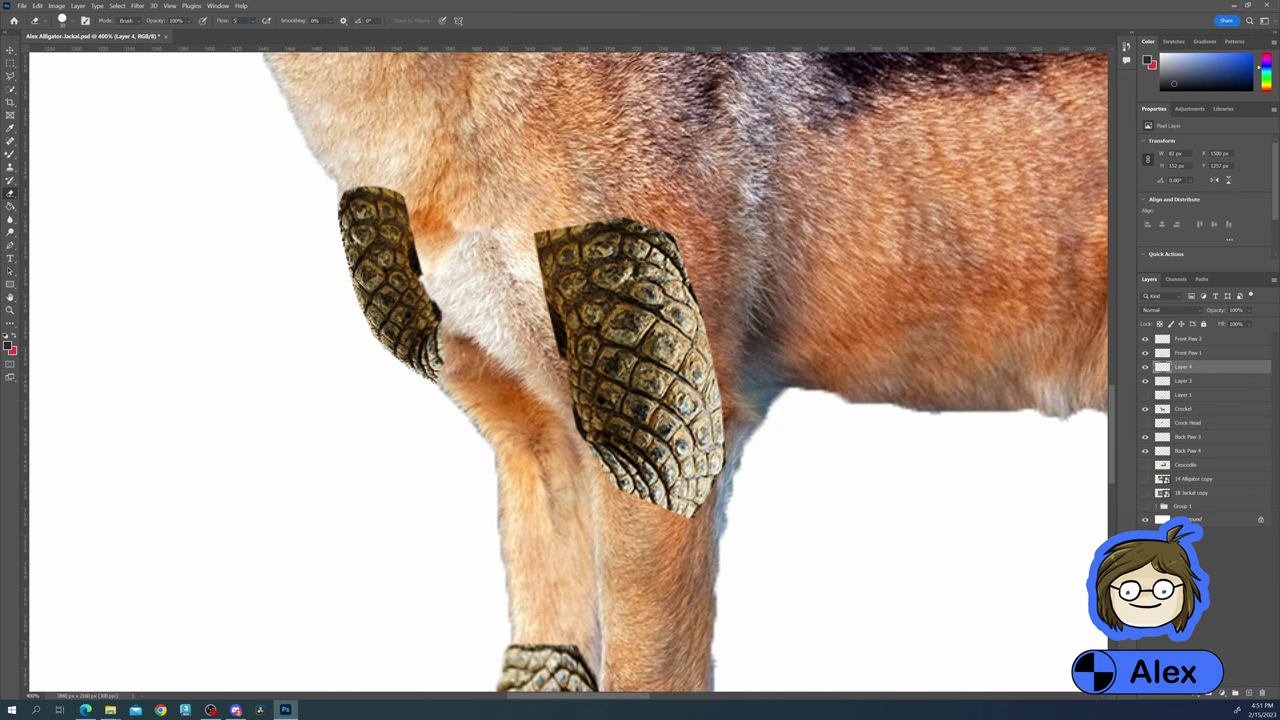
{"action": "left_click_drag", "start_coordinate": [590, 470], "coordinate": [710, 470]}
{"action": "key", "text": "v"}
{"action": "scroll", "coordinate": [612, 430], "scroll_direction": "down", "scroll_amount": 3}
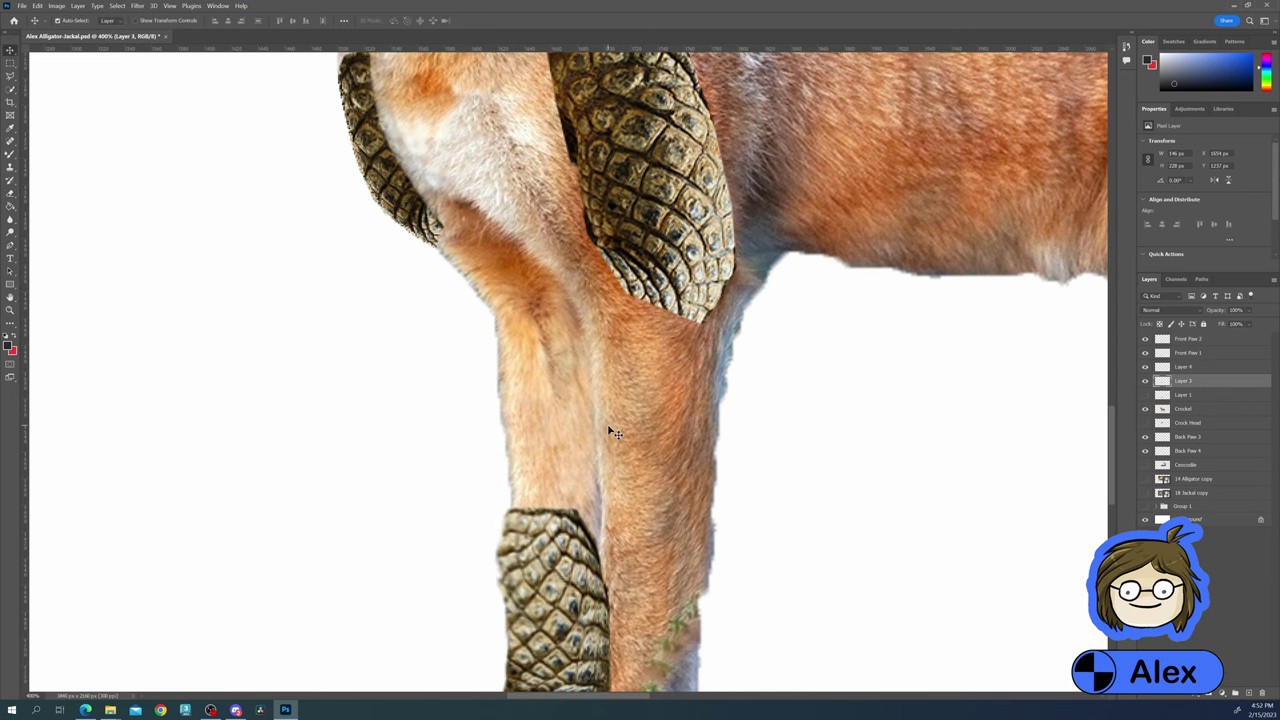
{"action": "key", "text": "e"}
{"action": "scroll", "coordinate": [612, 432], "scroll_direction": "up", "scroll_amount": 2}
{"action": "scroll", "coordinate": [500, 383], "scroll_direction": "down", "scroll_amount": 2}
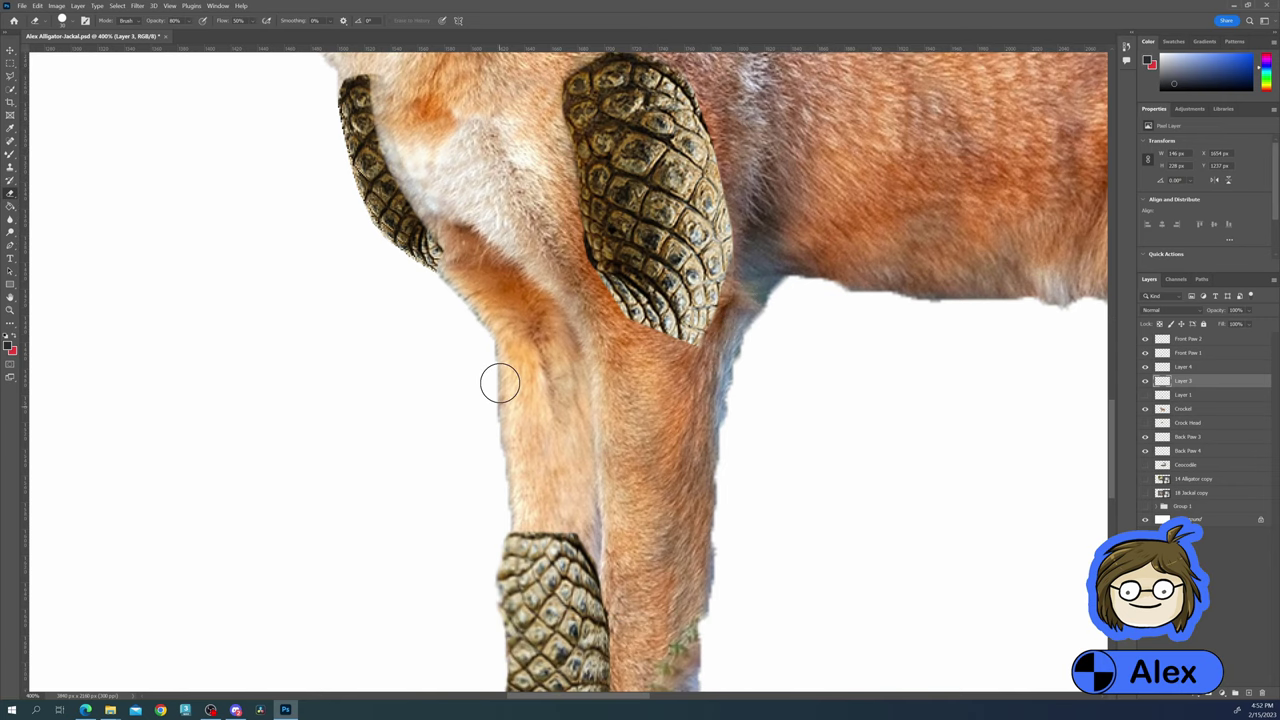
{"action": "key", "text": "z"}
{"action": "key", "text": "ctrl+minus"}
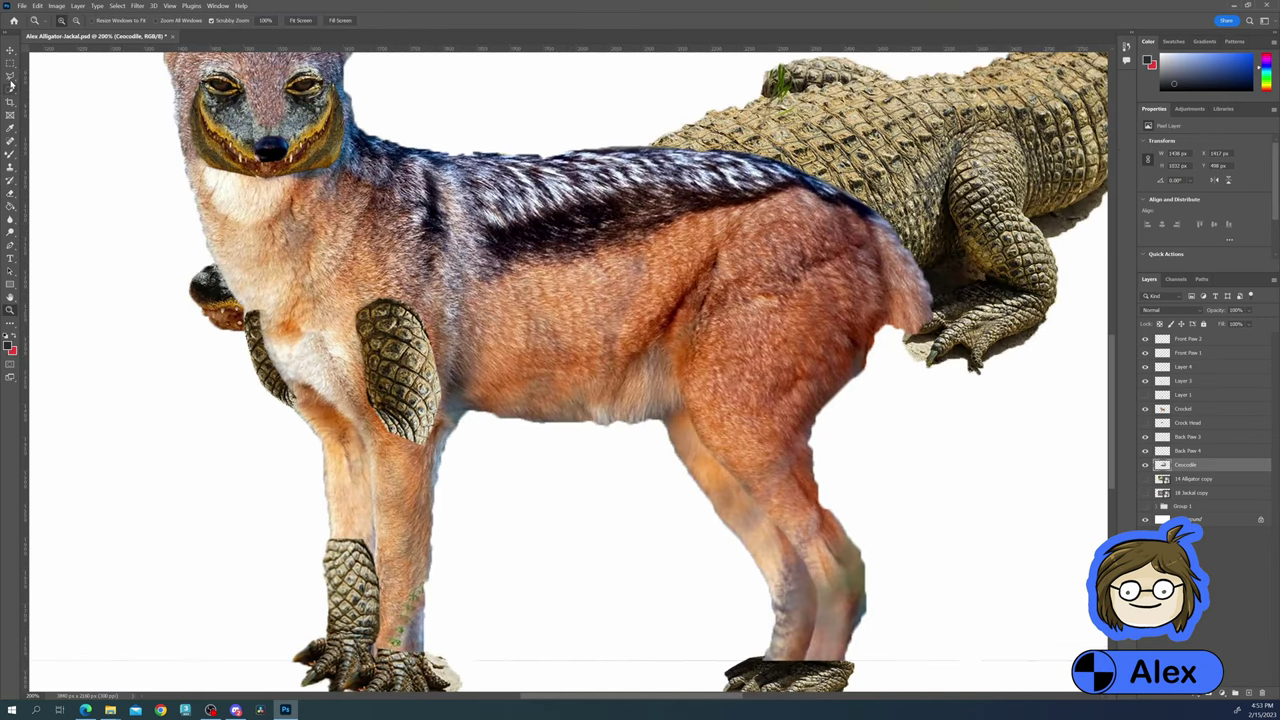
Use Perspective to bow a scale patch around the back leg just above the clawed foot
{"action": "key", "text": "l"}
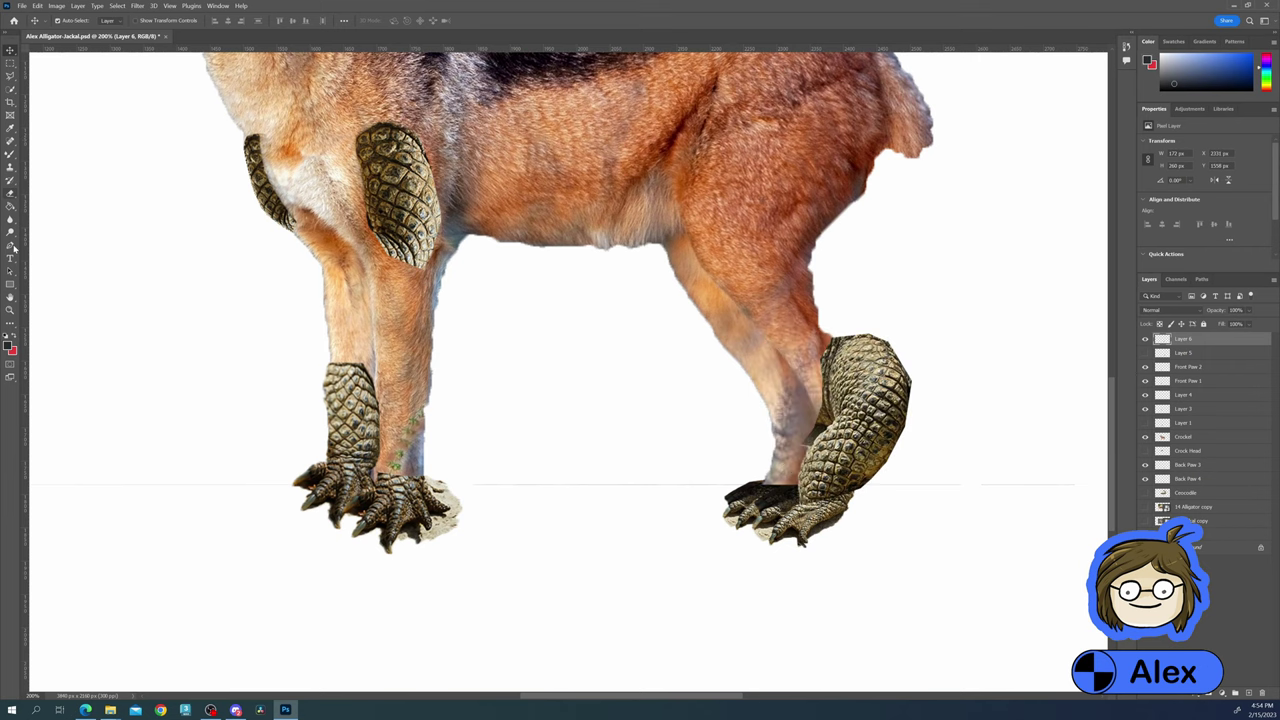
{"action": "left_click", "coordinate": [37, 5]}
{"action": "mouse_move", "coordinate": [60, 220]}
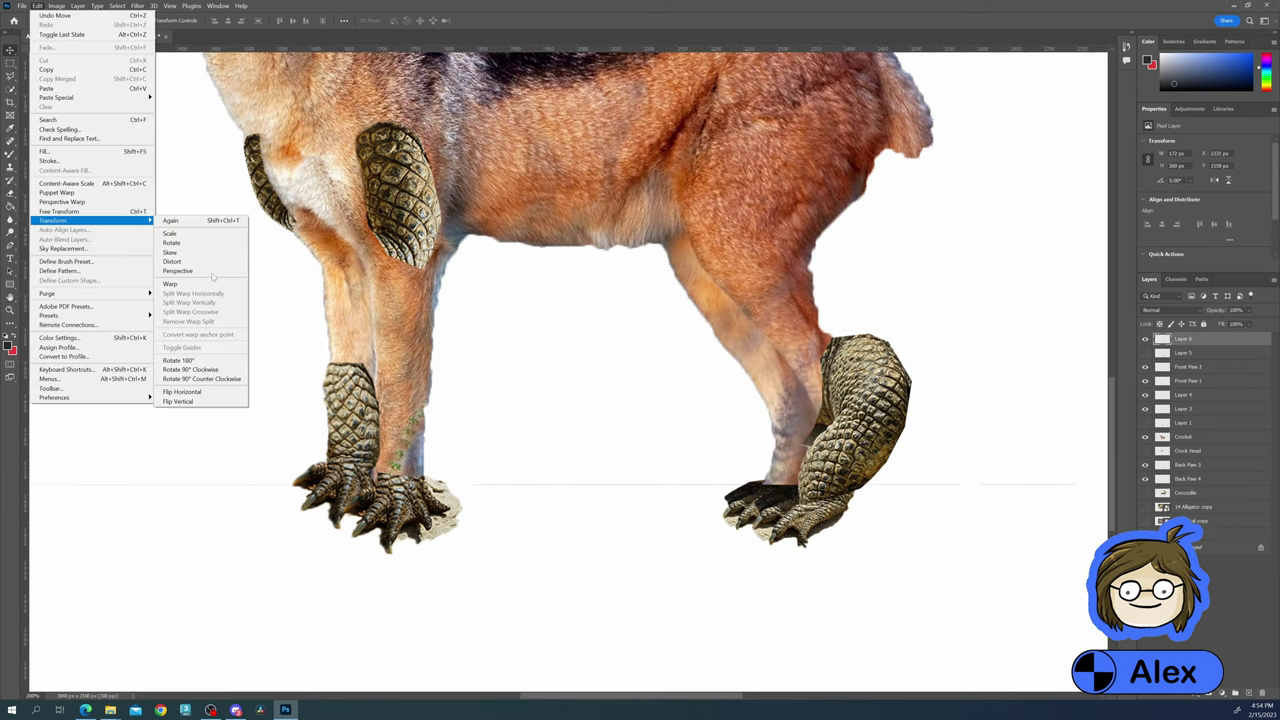
{"action": "left_click", "coordinate": [180, 271]}
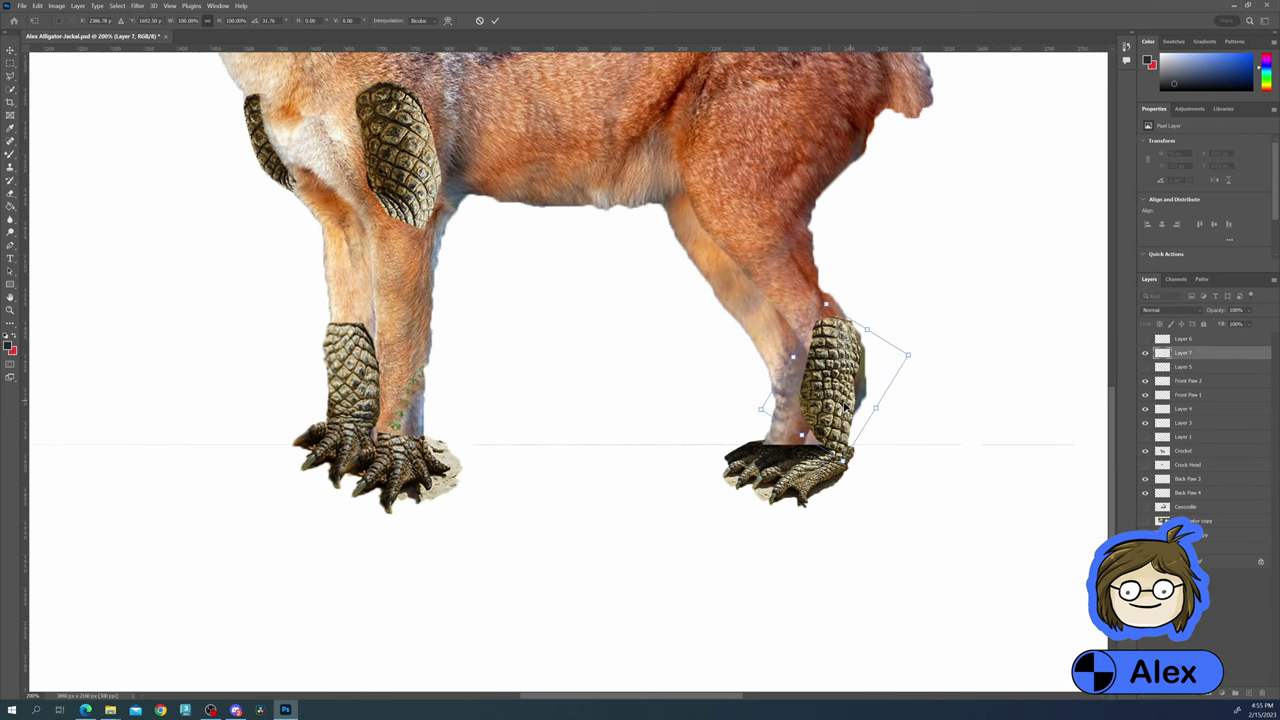
{"action": "left_click_drag", "start_coordinate": [830, 414], "coordinate": [842, 417]}
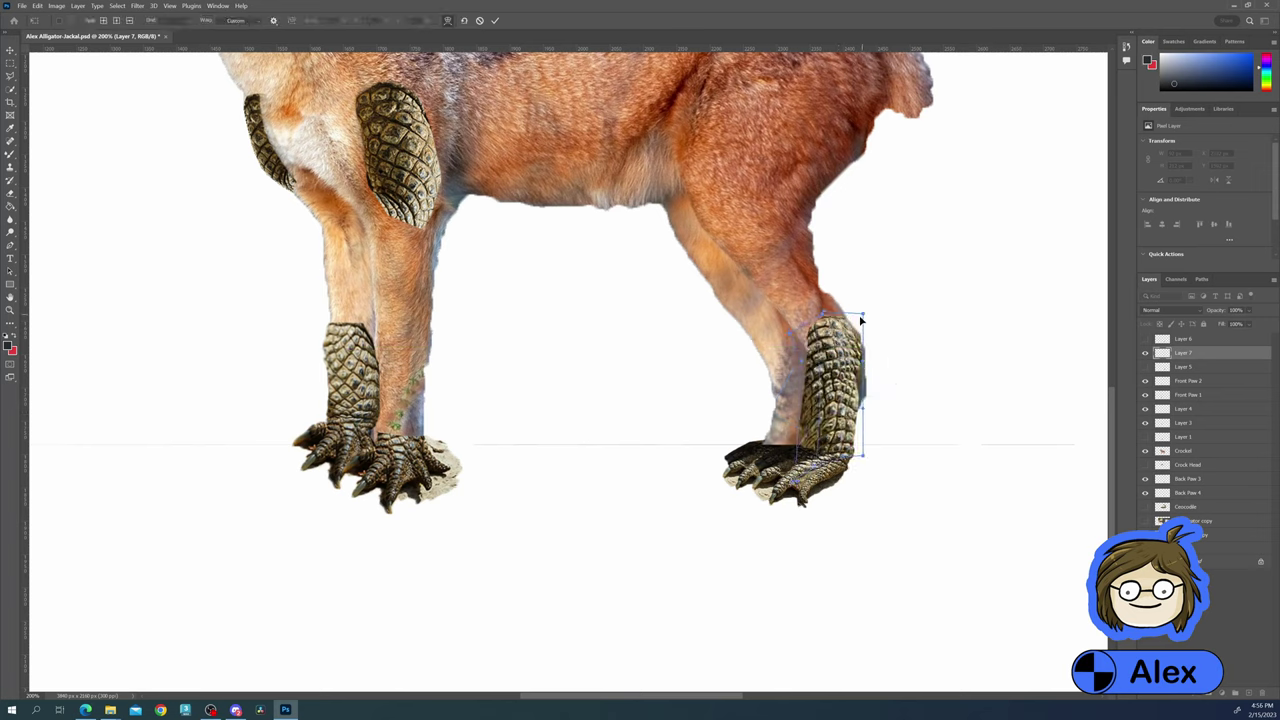
{"action": "left_click_drag", "start_coordinate": [850, 420], "coordinate": [805, 472]}
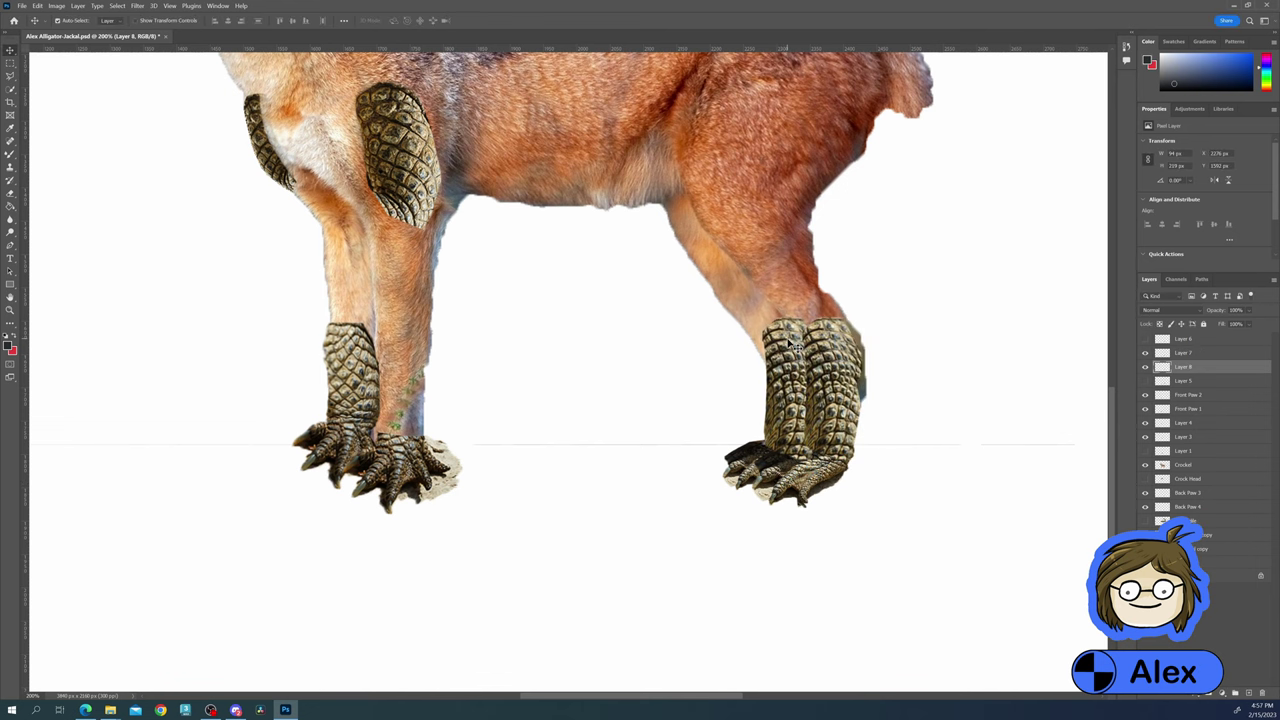
{"action": "scroll", "coordinate": [494, 340], "scroll_direction": "up", "scroll_amount": 5}
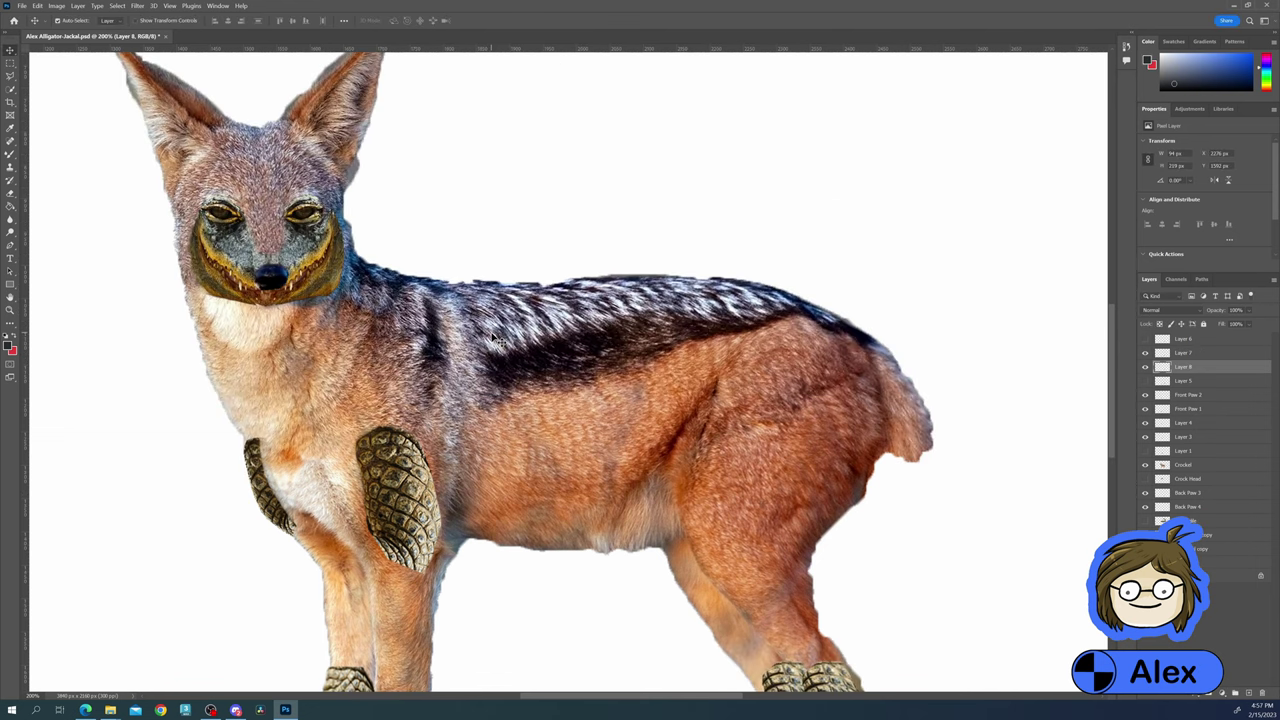
{"action": "scroll", "coordinate": [494, 339], "scroll_direction": "down", "scroll_amount": 1}
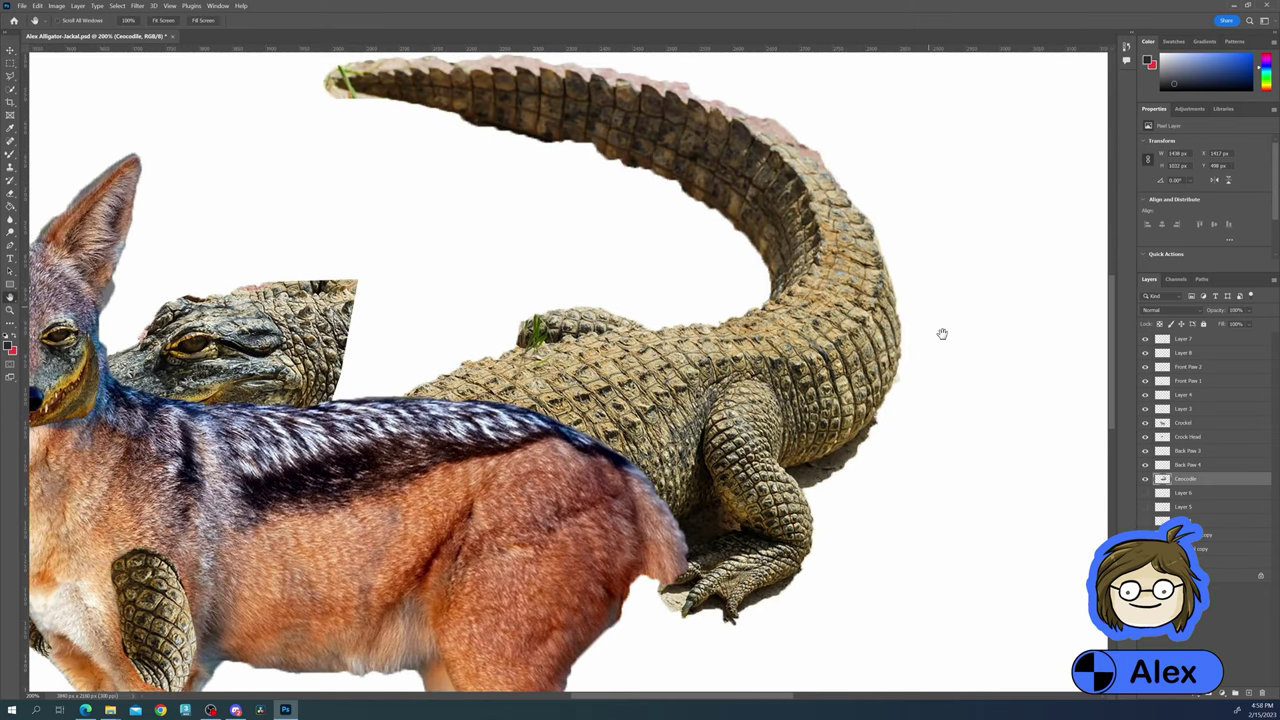
Copy the crocodile's tail onto its own layer and place it on the jackal's rump
{"action": "left_click_drag", "start_coordinate": [943, 334], "coordinate": [909, 355]}
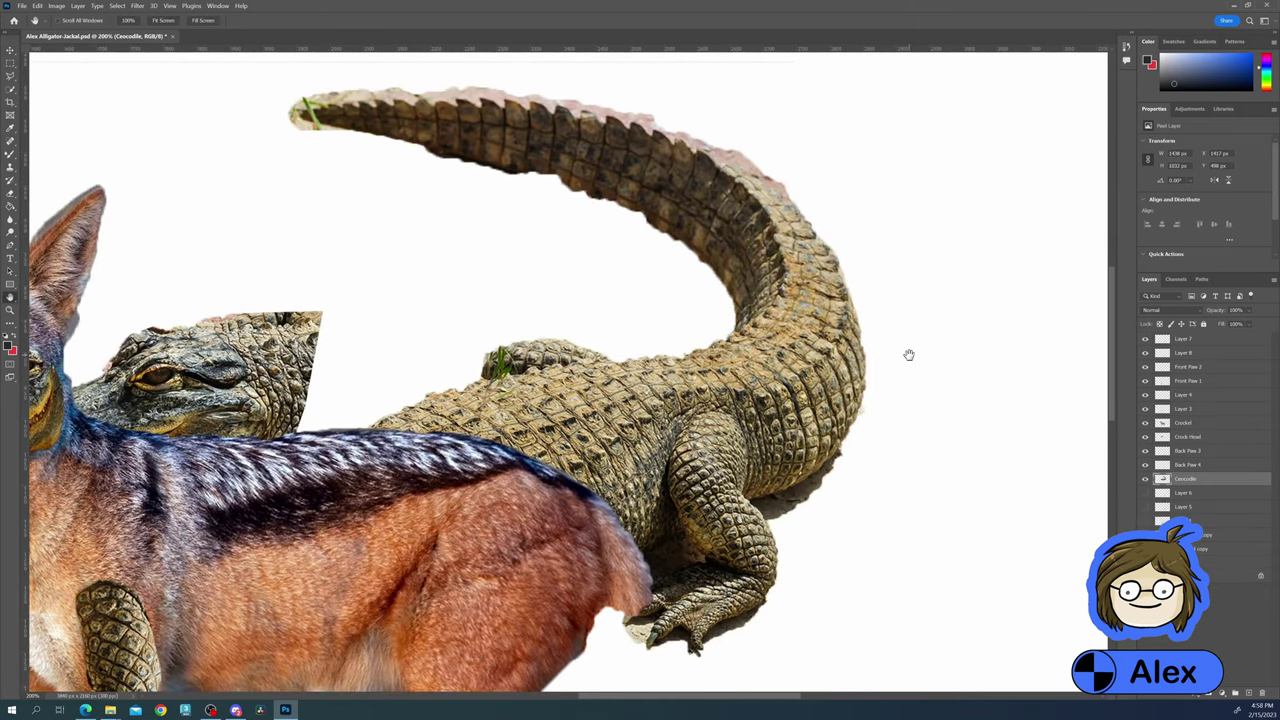
{"action": "key", "text": "Return"}
{"action": "key", "text": "ctrl+j"}
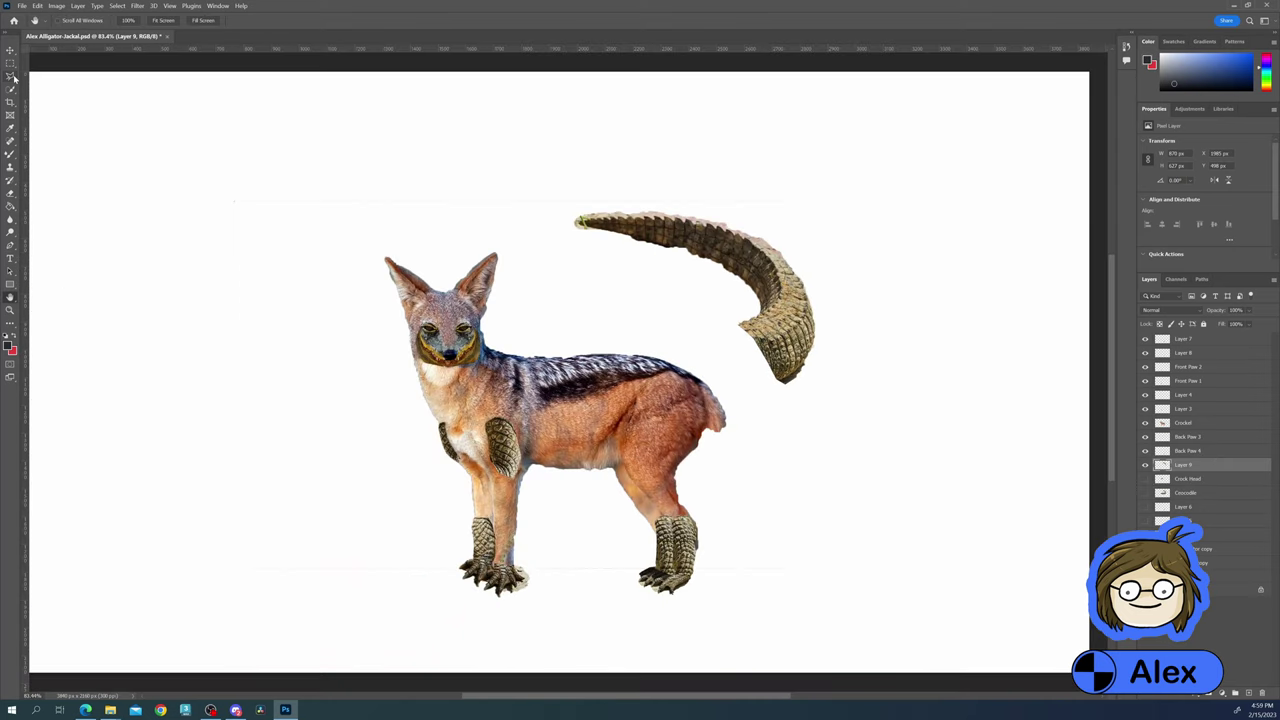
{"action": "left_click_drag", "start_coordinate": [1010, 414], "coordinate": [958, 469]}
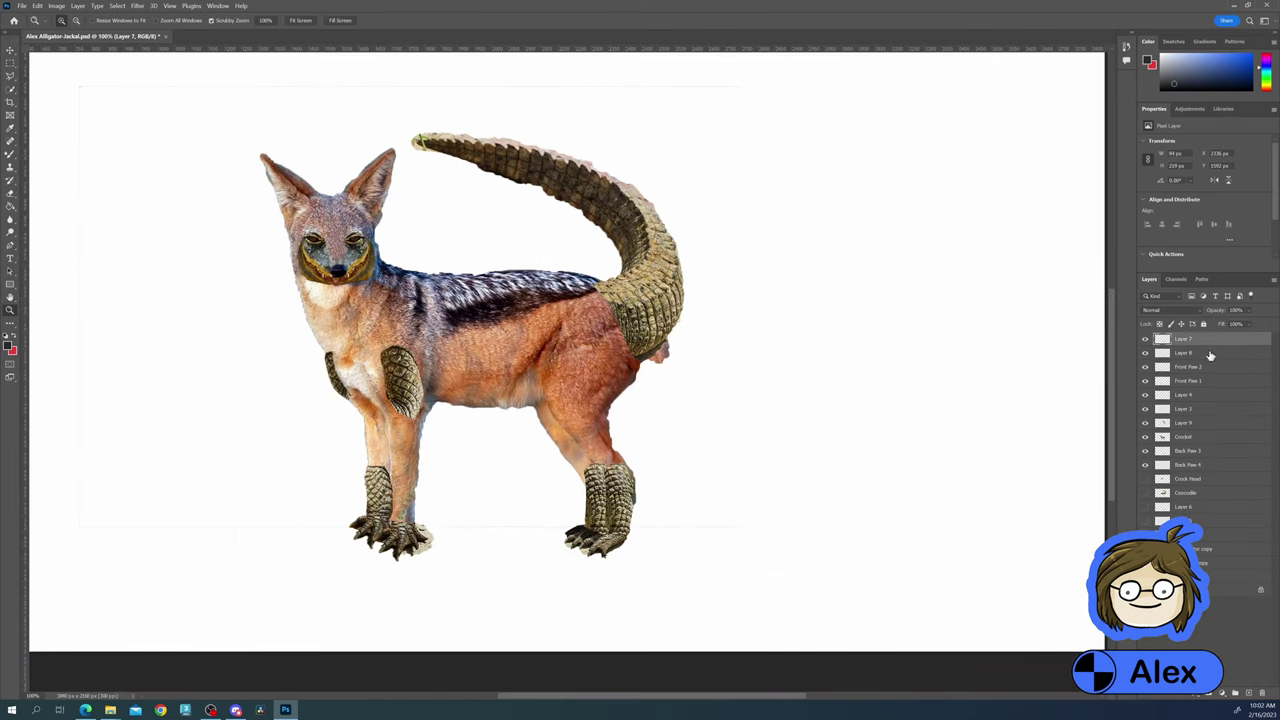
{"action": "left_click", "coordinate": [1145, 422]}
{"action": "left_click", "coordinate": [1145, 422]}
Erase the stray pink blob under the tail tip on the Crockel layer
{"action": "left_click", "coordinate": [1185, 437]}
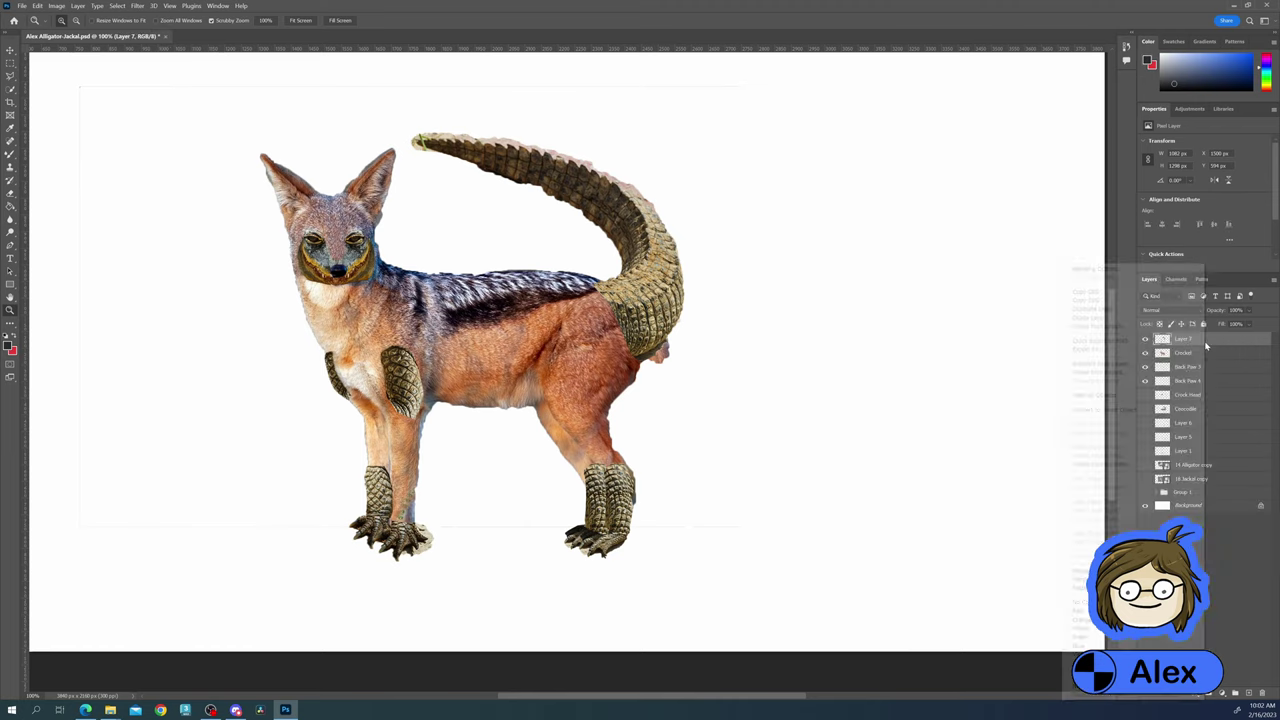
{"action": "left_click", "coordinate": [586, 385]}
{"action": "key", "text": "e"}
{"action": "left_click_drag", "start_coordinate": [735, 342], "coordinate": [718, 305]}
{"action": "scroll", "coordinate": [749, 423], "scroll_direction": "up", "scroll_amount": 2}
Blend the tail-to-body seam with Content-Aware Fill
{"action": "key", "text": "l"}
{"action": "mouse_move", "coordinate": [594, 243]}
{"action": "left_mouse_down"}
{"action": "mouse_move", "coordinate": [662, 368]}
{"action": "mouse_move", "coordinate": [687, 381]}
{"action": "mouse_move", "coordinate": [608, 240]}
{"action": "left_mouse_up"}
{"action": "right_click", "coordinate": [608, 240]}
{"action": "left_click", "coordinate": [643, 371]}
{"action": "key", "text": "Return"}
Content-aware fill a lassoed area at the top of the back leg's scales
{"action": "key", "text": "h"}
{"action": "left_click_drag", "start_coordinate": [630, 360], "coordinate": [628, 329]}
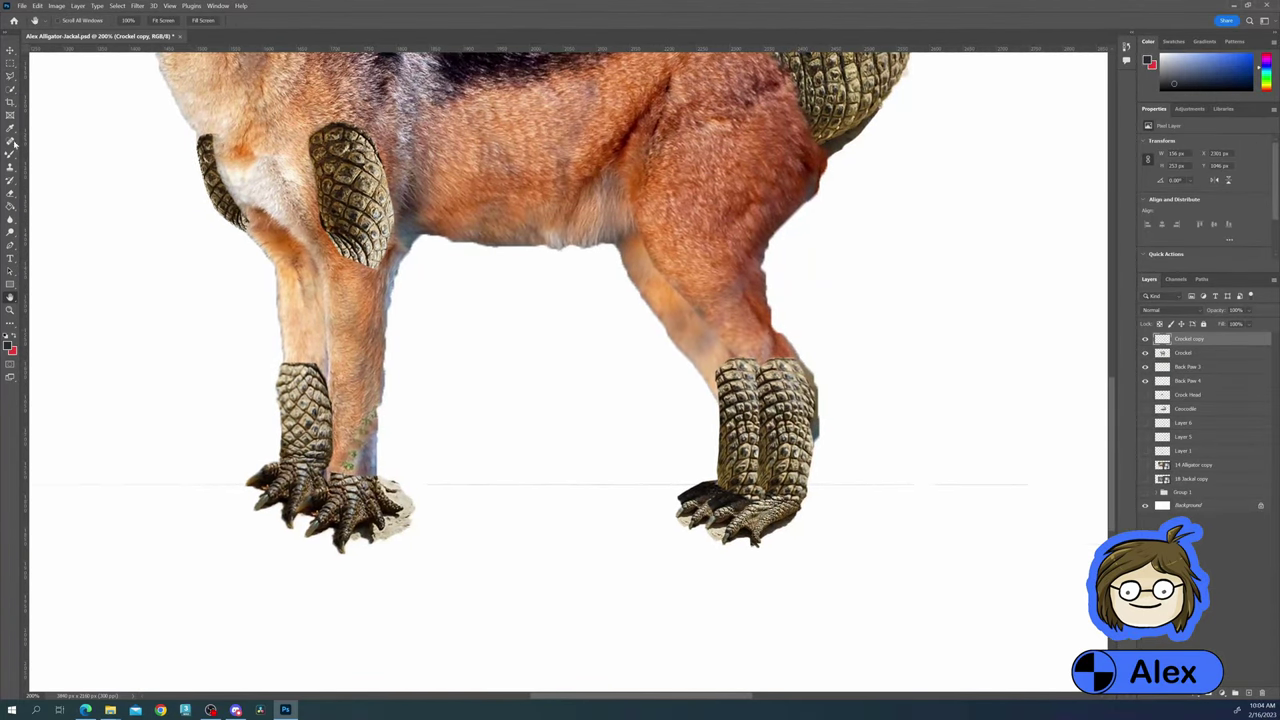
{"action": "key", "text": "l"}
{"action": "left_click_drag", "start_coordinate": [798, 372], "coordinate": [712, 364]}
{"action": "right_click", "coordinate": [712, 364]}
{"action": "left_click", "coordinate": [757, 541]}
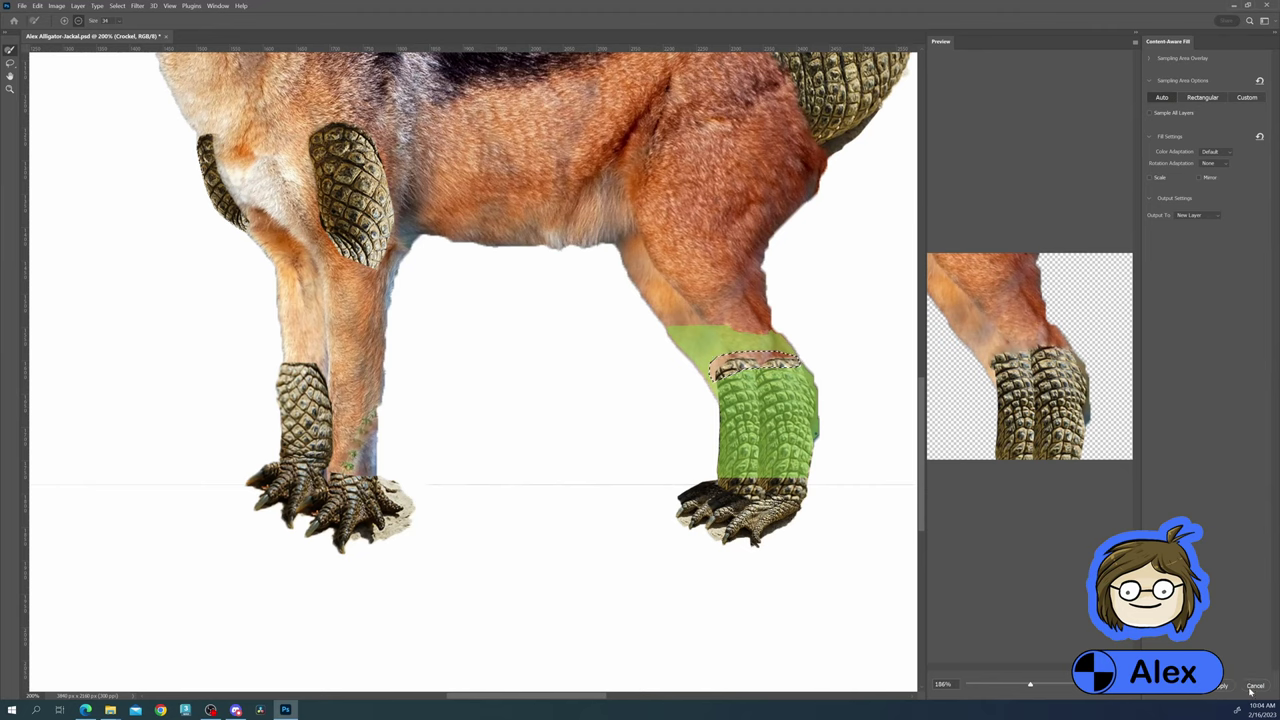
{"action": "key", "text": "Return"}
Clone crocodile scales diagonally up the back leg
{"action": "scroll", "coordinate": [837, 431], "scroll_direction": "up", "scroll_amount": 1}
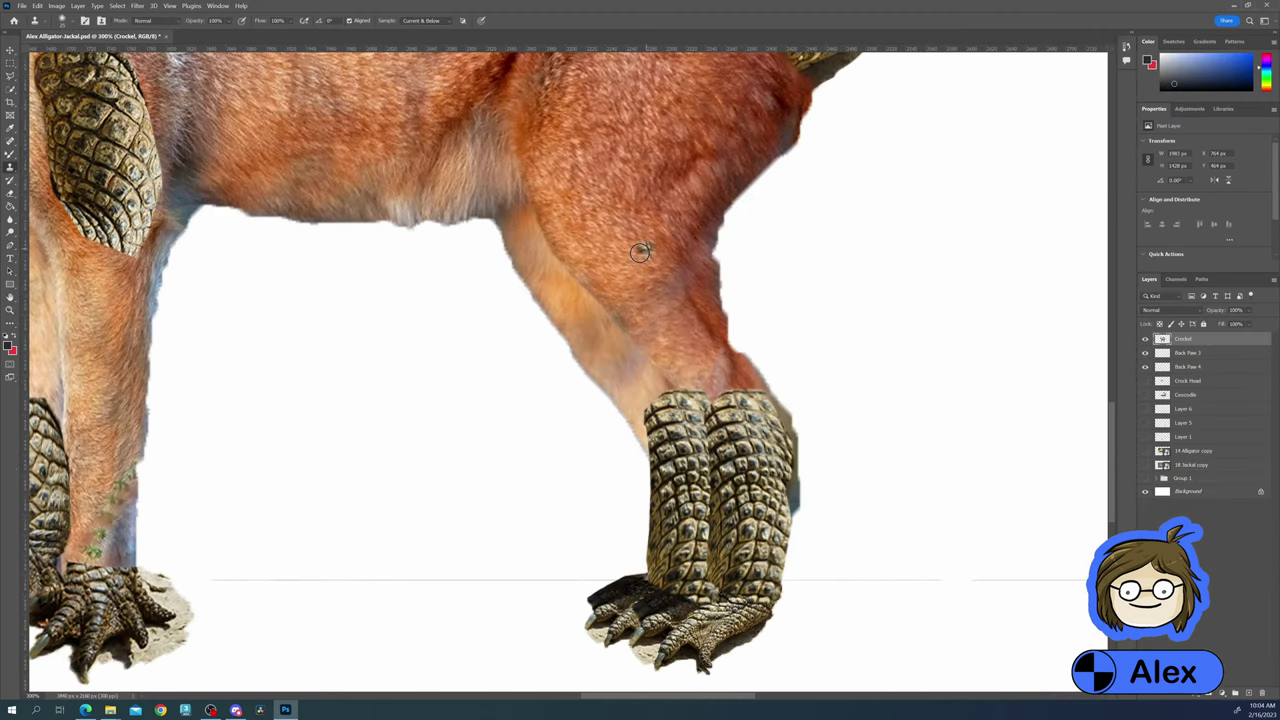
{"action": "left_click_drag", "start_coordinate": [635, 255], "coordinate": [665, 305]}
{"action": "mouse_move", "coordinate": [548, 290]}
{"action": "left_mouse_down"}
{"action": "mouse_move", "coordinate": [625, 385]}
{"action": "mouse_move", "coordinate": [702, 404]}
{"action": "mouse_move", "coordinate": [660, 378]}
{"action": "mouse_move", "coordinate": [745, 390]}
{"action": "mouse_move", "coordinate": [720, 362]}
{"action": "left_mouse_up"}
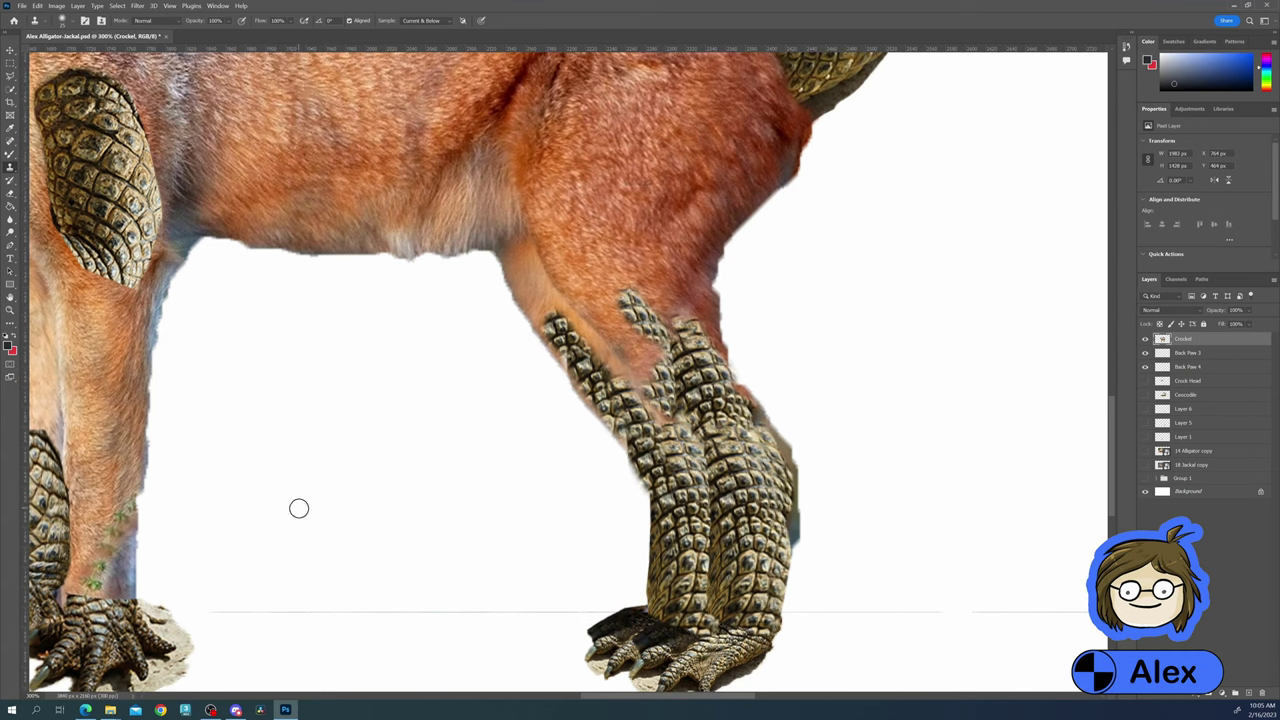
Clone crocodile scales over the lower front leg
{"action": "key", "text": "space"}
{"action": "left_click_drag", "start_coordinate": [297, 509], "coordinate": [652, 509]}
{"action": "mouse_move", "coordinate": [422, 408]}
{"action": "left_mouse_down"}
{"action": "mouse_move", "coordinate": [463, 416]}
{"action": "mouse_move", "coordinate": [444, 448]}
{"action": "mouse_move", "coordinate": [431, 540]}
{"action": "mouse_move", "coordinate": [381, 474]}
{"action": "mouse_move", "coordinate": [480, 550]}
{"action": "left_mouse_up"}
{"action": "mouse_move", "coordinate": [407, 507]}
{"action": "left_mouse_down"}
{"action": "mouse_move", "coordinate": [449, 559]}
{"action": "mouse_move", "coordinate": [441, 551]}
{"action": "mouse_move", "coordinate": [490, 550]}
{"action": "left_mouse_up"}
{"action": "scroll", "coordinate": [492, 495], "scroll_direction": "up", "scroll_amount": 2}
{"action": "mouse_move", "coordinate": [492, 488]}
{"action": "left_mouse_down"}
{"action": "mouse_move", "coordinate": [372, 467]}
{"action": "mouse_move", "coordinate": [403, 466]}
{"action": "mouse_move", "coordinate": [385, 450]}
{"action": "mouse_move", "coordinate": [361, 478]}
{"action": "mouse_move", "coordinate": [352, 410]}
{"action": "left_mouse_up"}
{"action": "scroll", "coordinate": [352, 410], "scroll_direction": "up", "scroll_amount": 3}
{"action": "scroll", "coordinate": [476, 353], "scroll_direction": "down", "scroll_amount": 3}
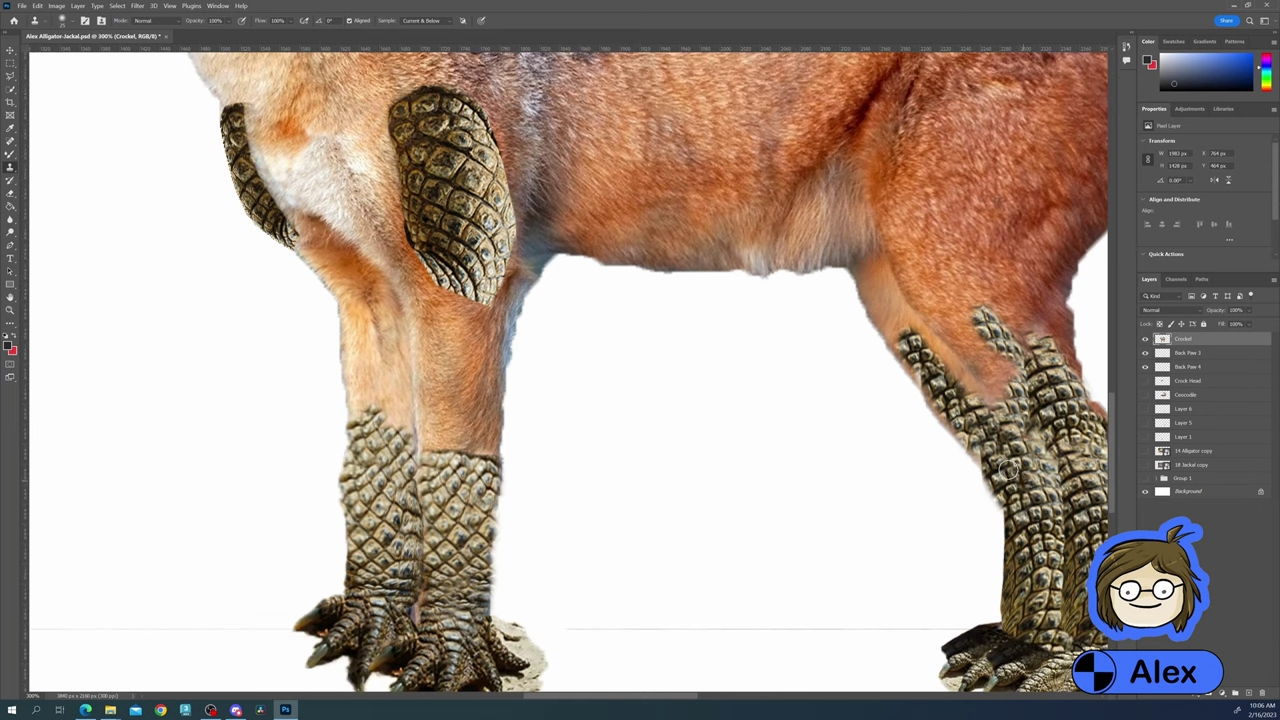
{"action": "scroll", "coordinate": [512, 357], "scroll_direction": "right", "scroll_amount": 3}
{"action": "scroll", "coordinate": [512, 357], "scroll_direction": "up", "scroll_amount": 8}
{"action": "scroll", "coordinate": [365, 388], "scroll_direction": "left", "scroll_amount": 4}
Lasso an area below the jaw and fill it onto a new layer
{"action": "key", "text": "l"}
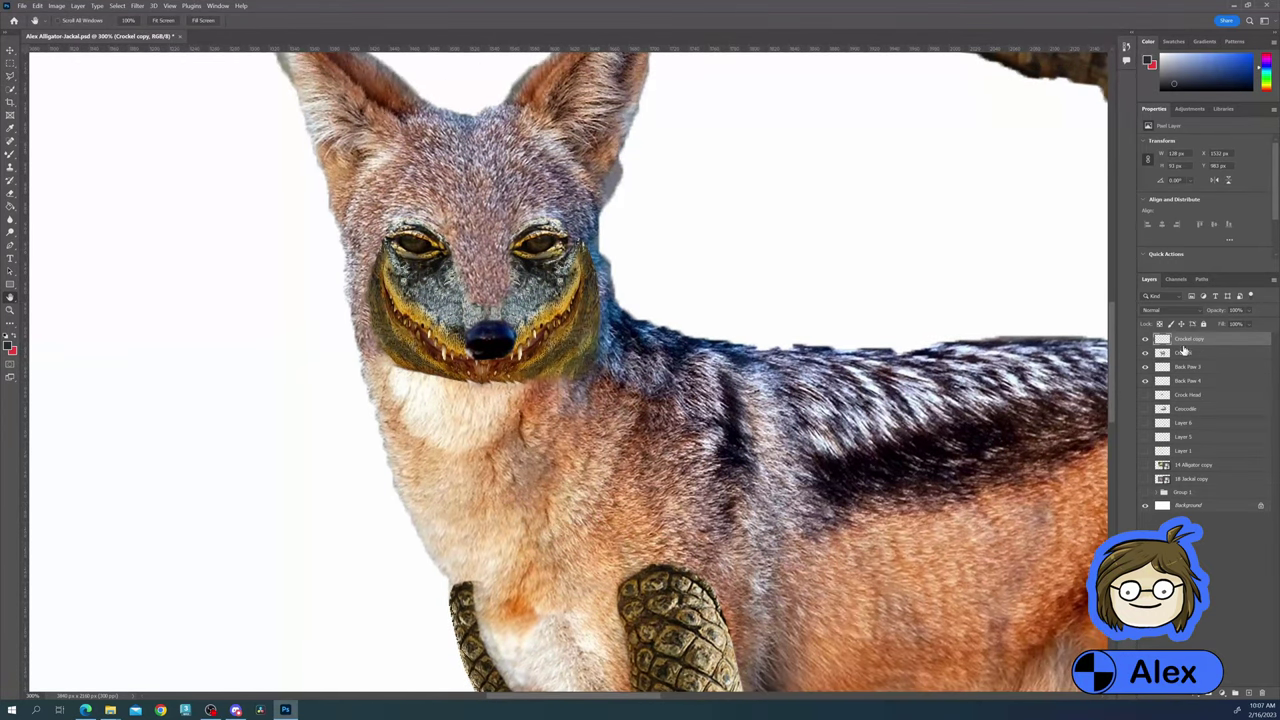
{"action": "right_click", "coordinate": [1183, 348]}
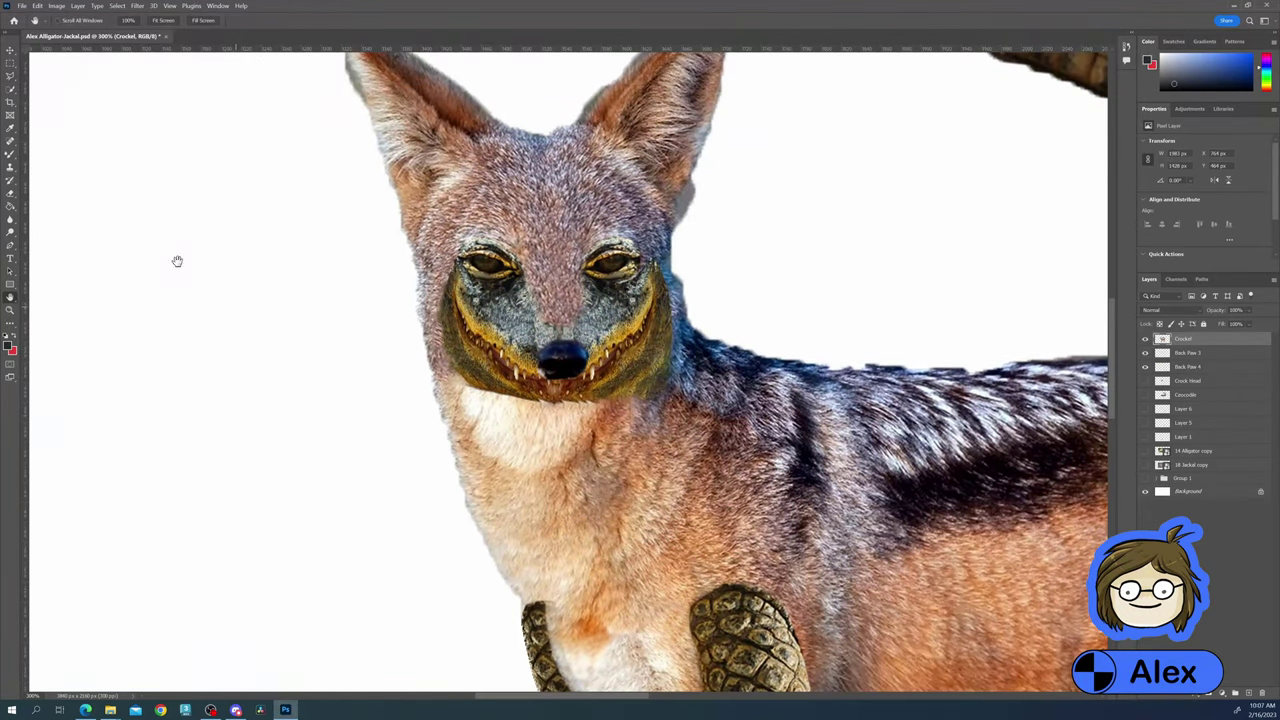
{"action": "key", "text": "l"}
{"action": "left_click_drag", "start_coordinate": [549, 414], "coordinate": [471, 381]}
{"action": "right_click", "coordinate": [471, 381]}
{"action": "left_click", "coordinate": [499, 449]}
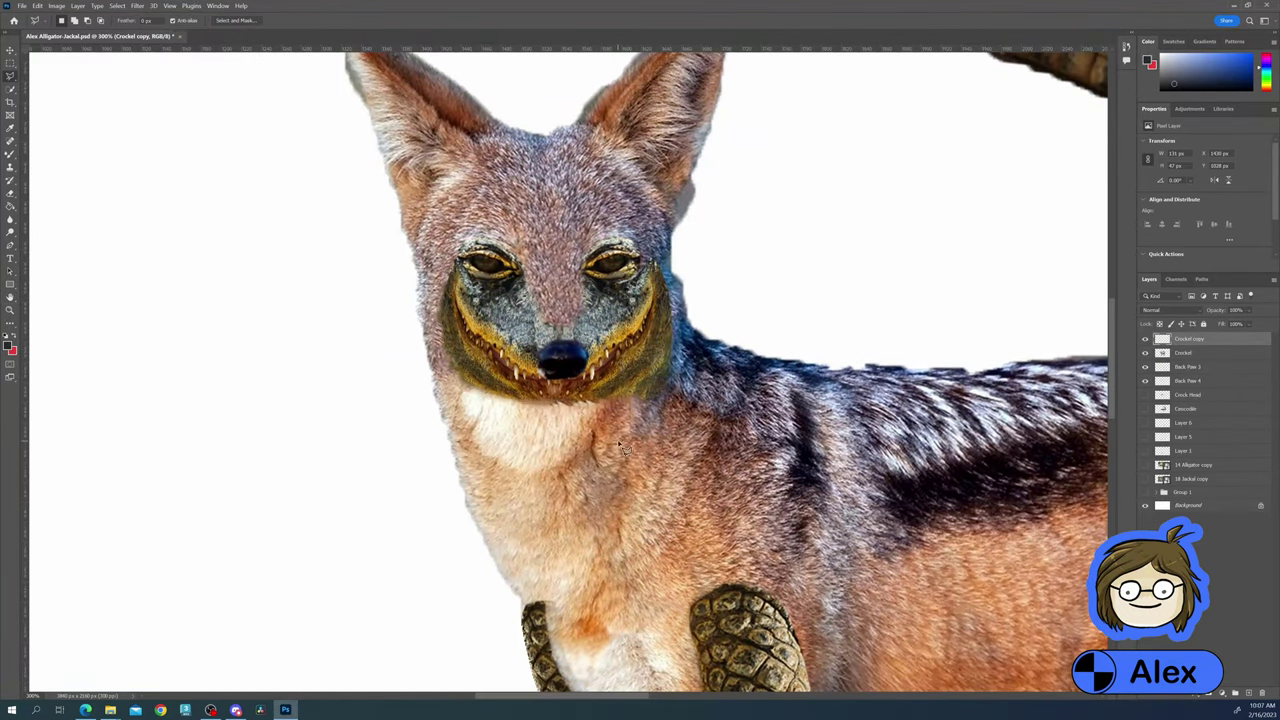
Merge Crockel copy, Back Paw 3 and Back Paw 4 into one Crockel layer
{"action": "scroll", "coordinate": [639, 429], "scroll_direction": "down", "scroll_amount": 2}
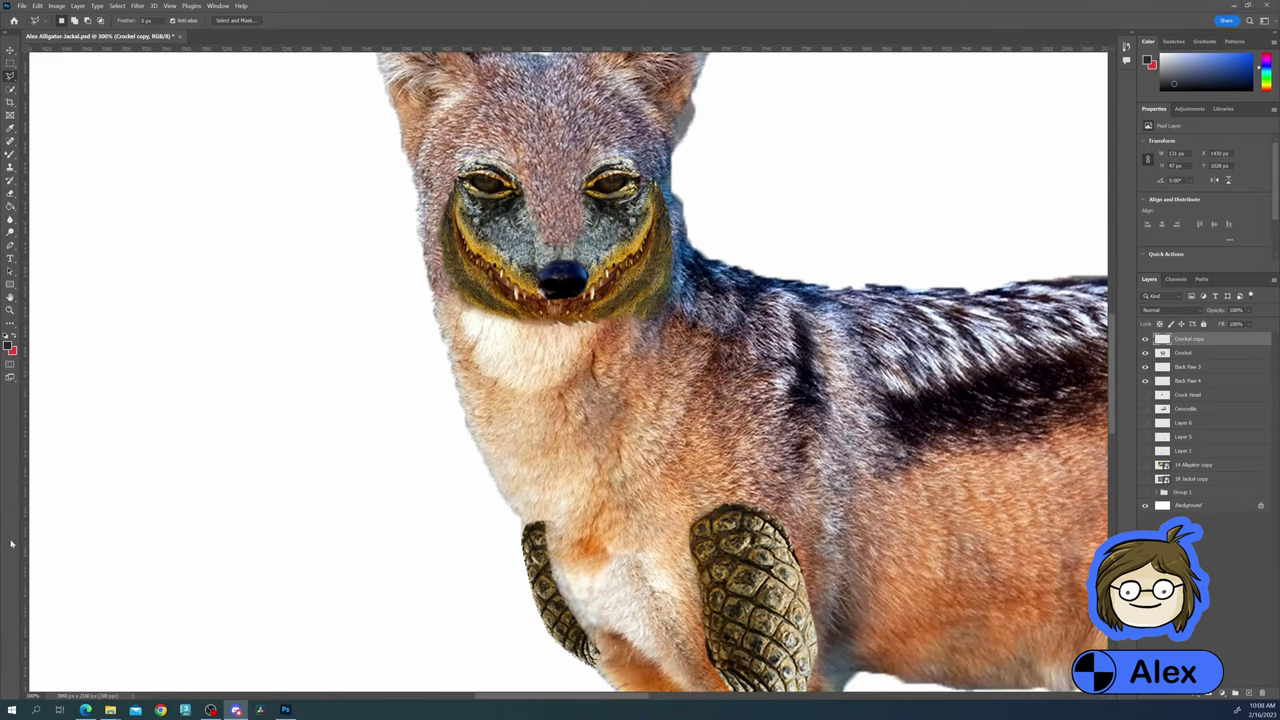
{"action": "scroll", "coordinate": [420, 354], "scroll_direction": "down", "scroll_amount": 8}
{"action": "scroll", "coordinate": [143, 266], "scroll_direction": "right", "scroll_amount": 5}
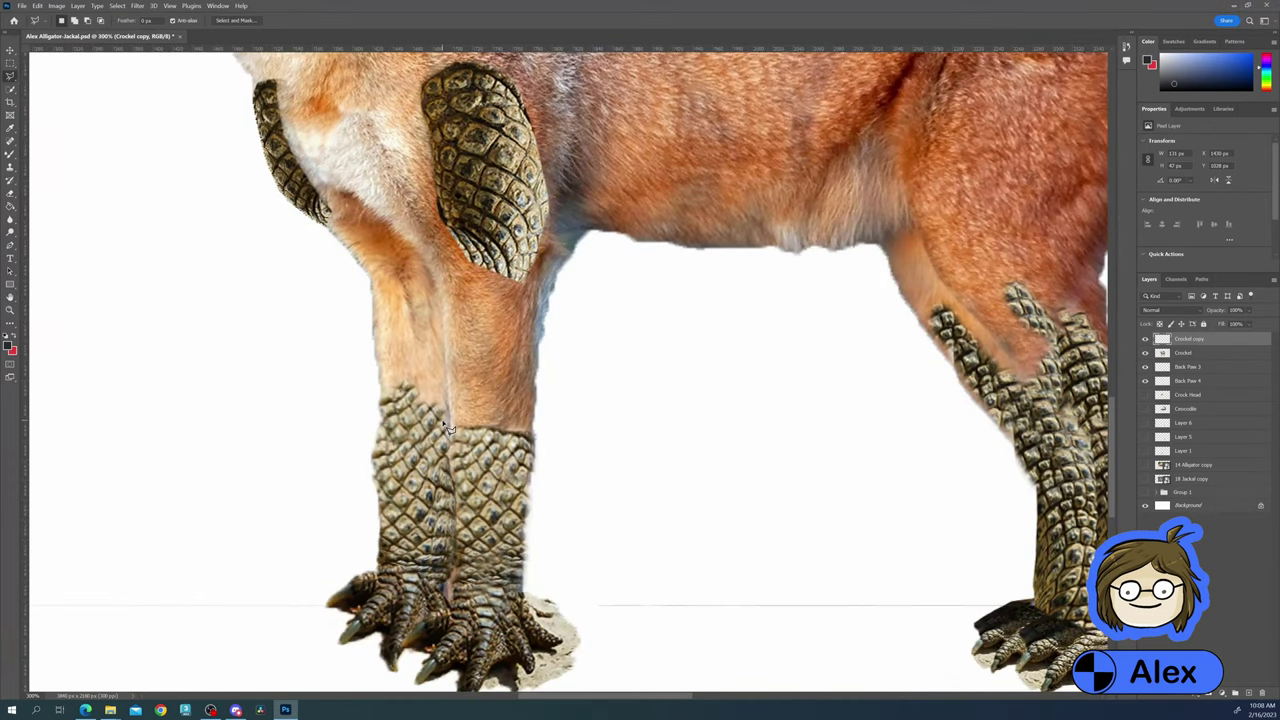
{"action": "left_click", "coordinate": [1188, 381], "text": "shift"}
{"action": "right_click", "coordinate": [1195, 370]}
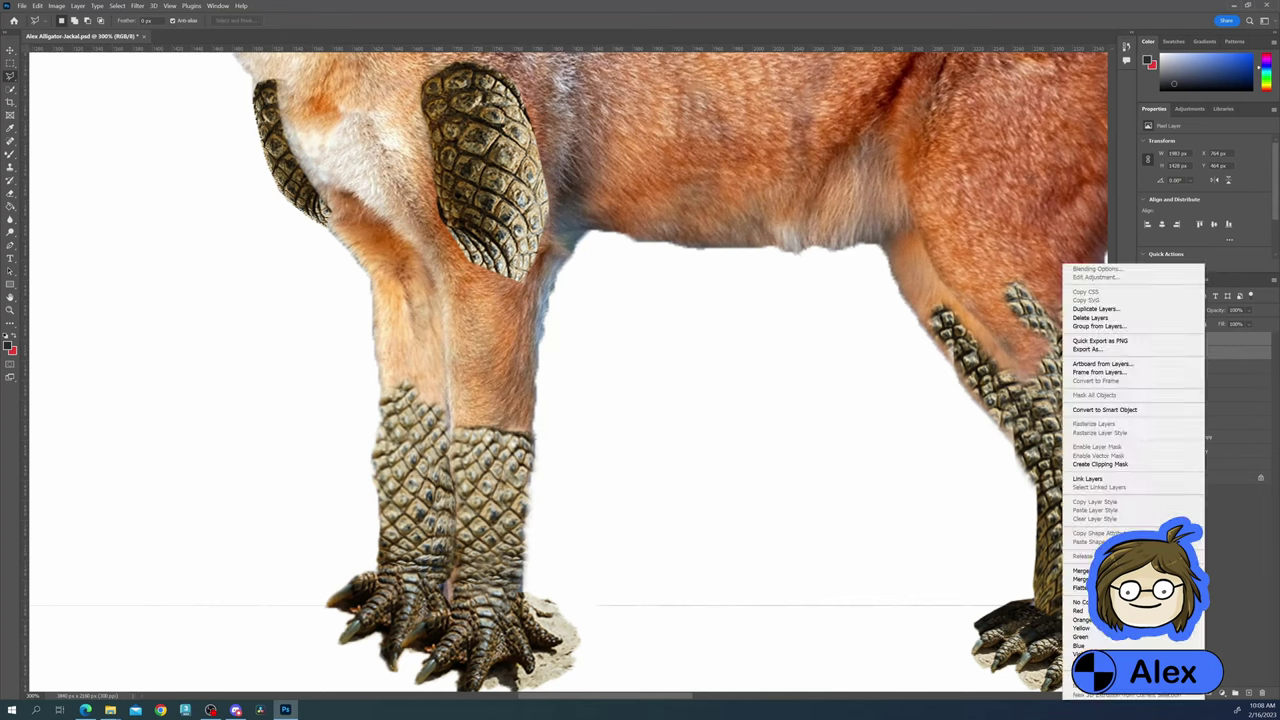
{"action": "left_click", "coordinate": [1100, 560]}
Clone crocodile scales up the right front leg and onto the upper front legs
{"action": "key", "text": "s"}
{"action": "mouse_move", "coordinate": [470, 440]}
{"action": "left_mouse_down"}
{"action": "mouse_move", "coordinate": [505, 390]}
{"action": "mouse_move", "coordinate": [508, 508]}
{"action": "mouse_move", "coordinate": [520, 350]}
{"action": "left_mouse_up"}
{"action": "scroll", "coordinate": [520, 350], "scroll_direction": "up", "scroll_amount": 1}
{"action": "left_click_drag", "start_coordinate": [430, 455], "coordinate": [402, 370]}
{"action": "scroll", "coordinate": [402, 400], "scroll_direction": "up", "scroll_amount": 1}
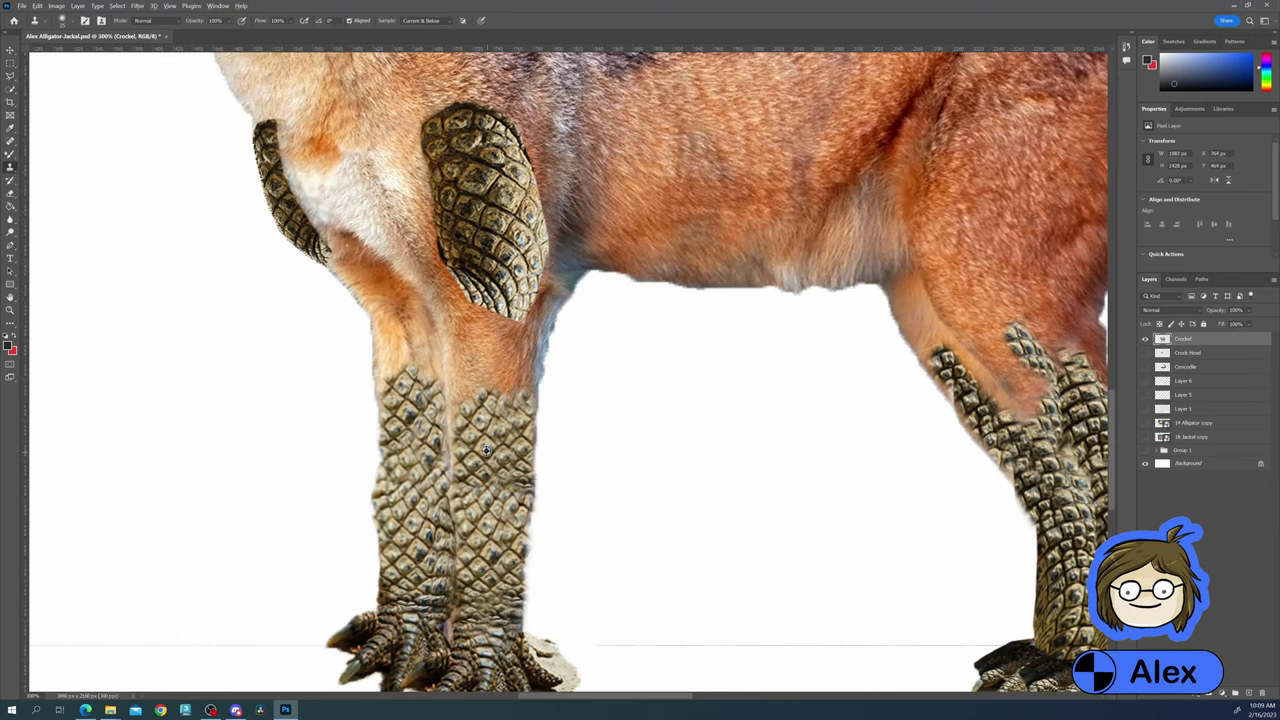
{"action": "mouse_move", "coordinate": [465, 440]}
{"action": "left_mouse_down"}
{"action": "mouse_move", "coordinate": [513, 413]}
{"action": "mouse_move", "coordinate": [520, 330]}
{"action": "left_mouse_up"}
{"action": "left_click_drag", "start_coordinate": [400, 420], "coordinate": [420, 310]}
{"action": "scroll", "coordinate": [440, 400], "scroll_direction": "up", "scroll_amount": 1}
{"action": "mouse_move", "coordinate": [460, 470]}
{"action": "left_mouse_down"}
{"action": "mouse_move", "coordinate": [455, 320]}
{"action": "mouse_move", "coordinate": [508, 367]}
{"action": "left_mouse_up"}
Continue cloning scales over the remaining front-leg and toe areas
{"action": "scroll", "coordinate": [507, 367], "scroll_direction": "down", "scroll_amount": 1}
{"action": "left_click_drag", "start_coordinate": [535, 262], "coordinate": [540, 310]}
{"action": "scroll", "coordinate": [540, 310], "scroll_direction": "up", "scroll_amount": 1}
{"action": "mouse_move", "coordinate": [310, 252]}
{"action": "left_mouse_down"}
{"action": "mouse_move", "coordinate": [340, 295]}
{"action": "mouse_move", "coordinate": [284, 233]}
{"action": "left_mouse_up"}
{"action": "scroll", "coordinate": [363, 313], "scroll_direction": "up", "scroll_amount": 1}
{"action": "mouse_move", "coordinate": [440, 280]}
{"action": "left_mouse_down"}
{"action": "mouse_move", "coordinate": [460, 335]}
{"action": "mouse_move", "coordinate": [390, 333]}
{"action": "left_mouse_up"}
{"action": "scroll", "coordinate": [460, 335], "scroll_direction": "up", "scroll_amount": 1}
{"action": "scroll", "coordinate": [390, 333], "scroll_direction": "up", "scroll_amount": 2}
Zoom in on the front leg and clone more scales over it
{"action": "key", "text": "z"}
{"action": "key", "text": "ctrl+0"}
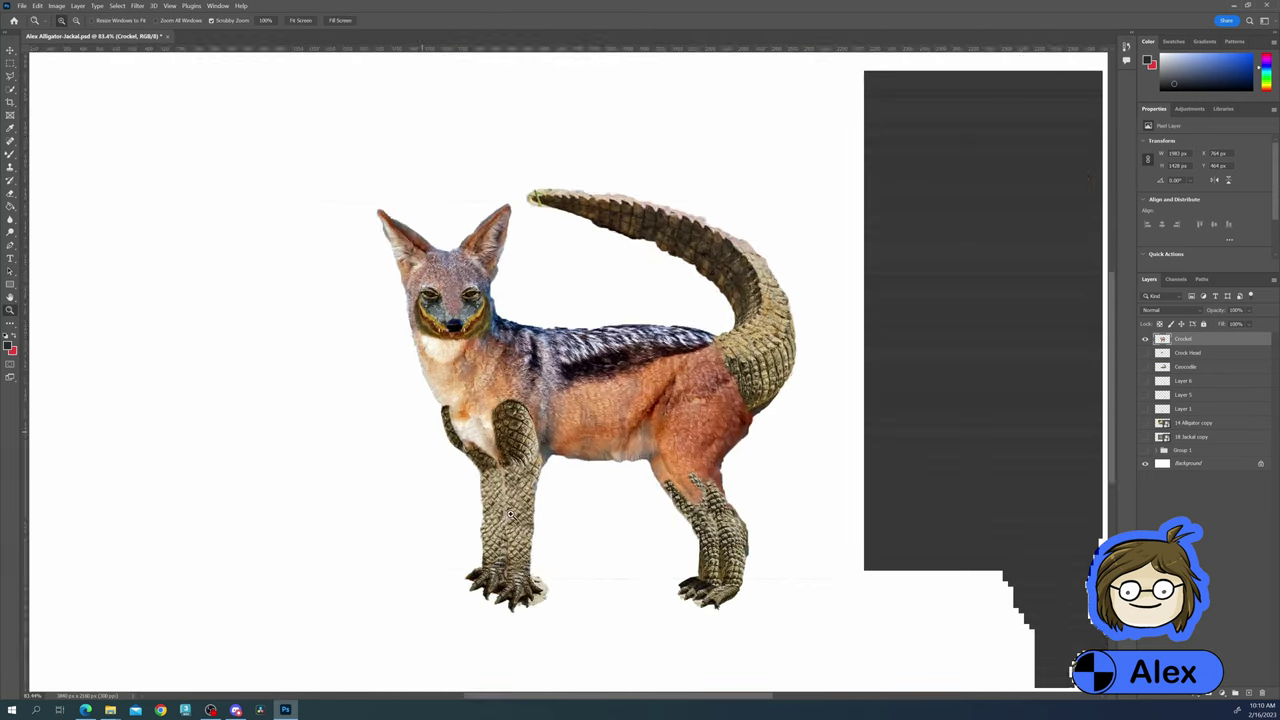
{"action": "left_click", "coordinate": [603, 495]}
{"action": "left_click", "coordinate": [603, 495]}
{"action": "key", "text": "s"}
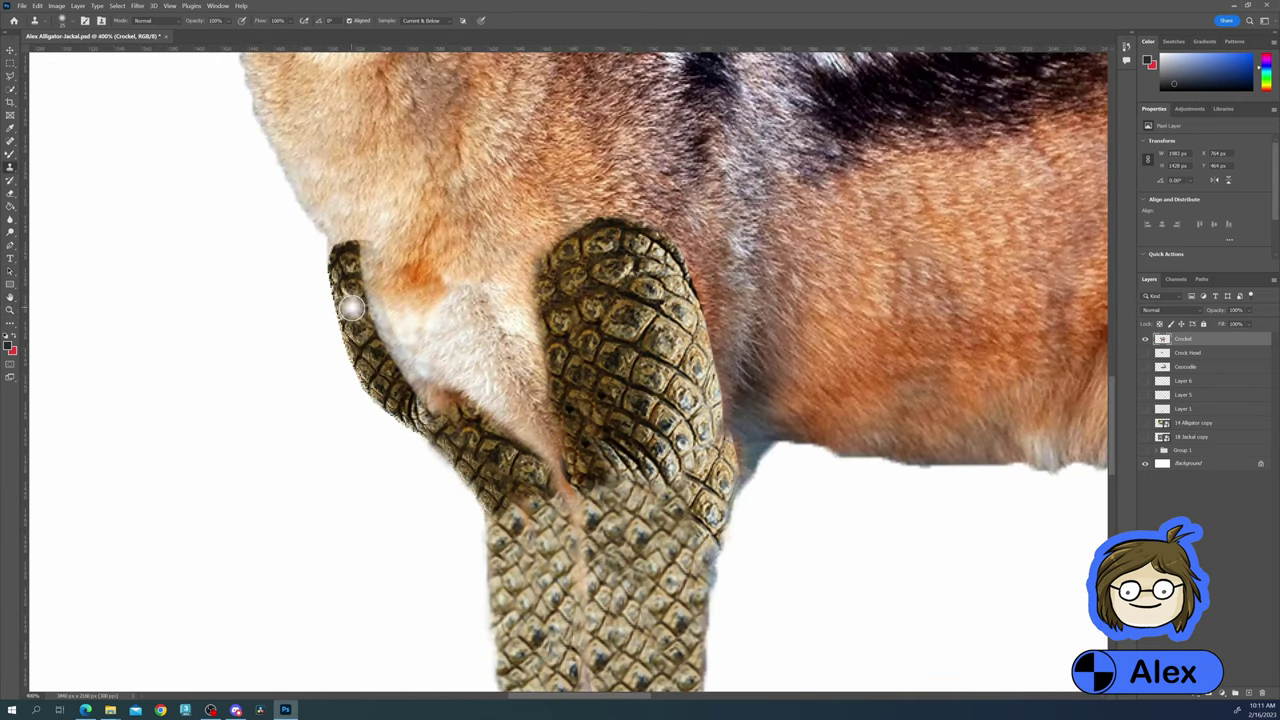
{"action": "left_click_drag", "start_coordinate": [440, 400], "coordinate": [385, 250]}
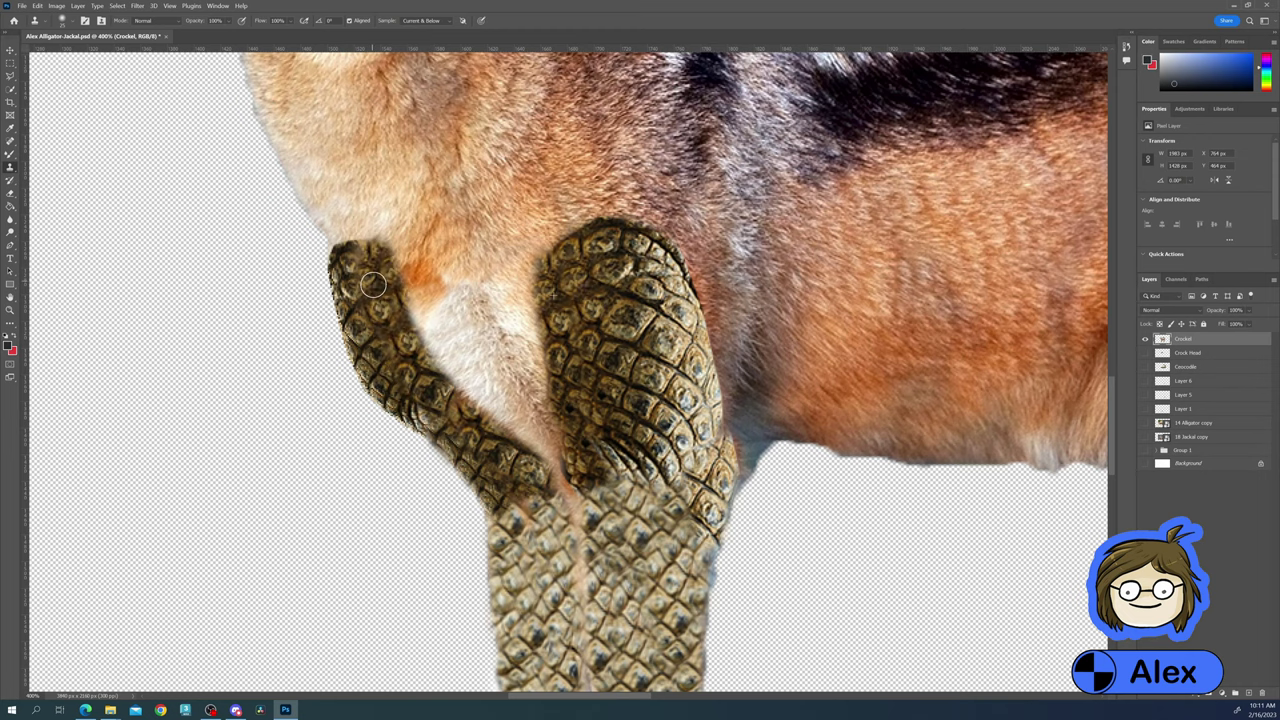
{"action": "scroll", "coordinate": [548, 385], "scroll_direction": "down", "scroll_amount": 4}
{"action": "scroll", "coordinate": [548, 385], "scroll_direction": "down", "scroll_amount": 10}
{"action": "scroll", "coordinate": [685, 403], "scroll_direction": "up", "scroll_amount": 8}
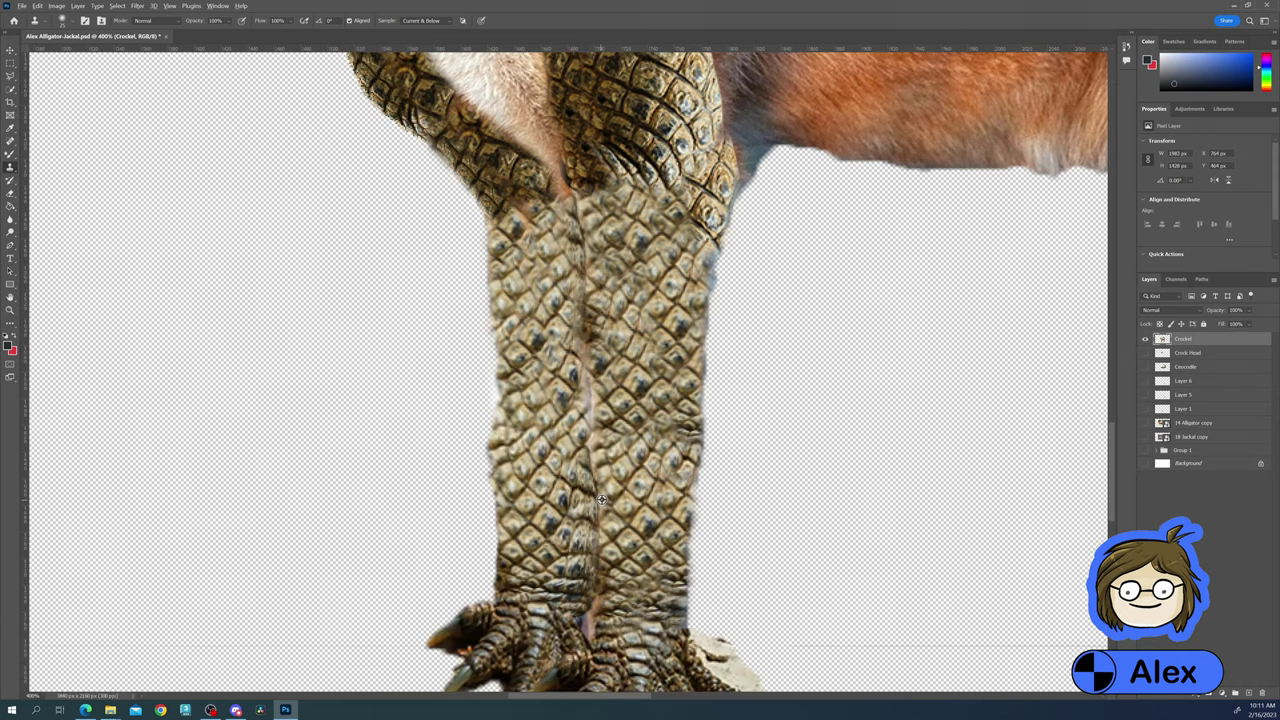
{"action": "scroll", "coordinate": [685, 403], "scroll_direction": "down", "scroll_amount": 2}
{"action": "key", "text": "z"}
{"action": "scroll", "coordinate": [164, 352], "scroll_direction": "down", "scroll_amount": 3}
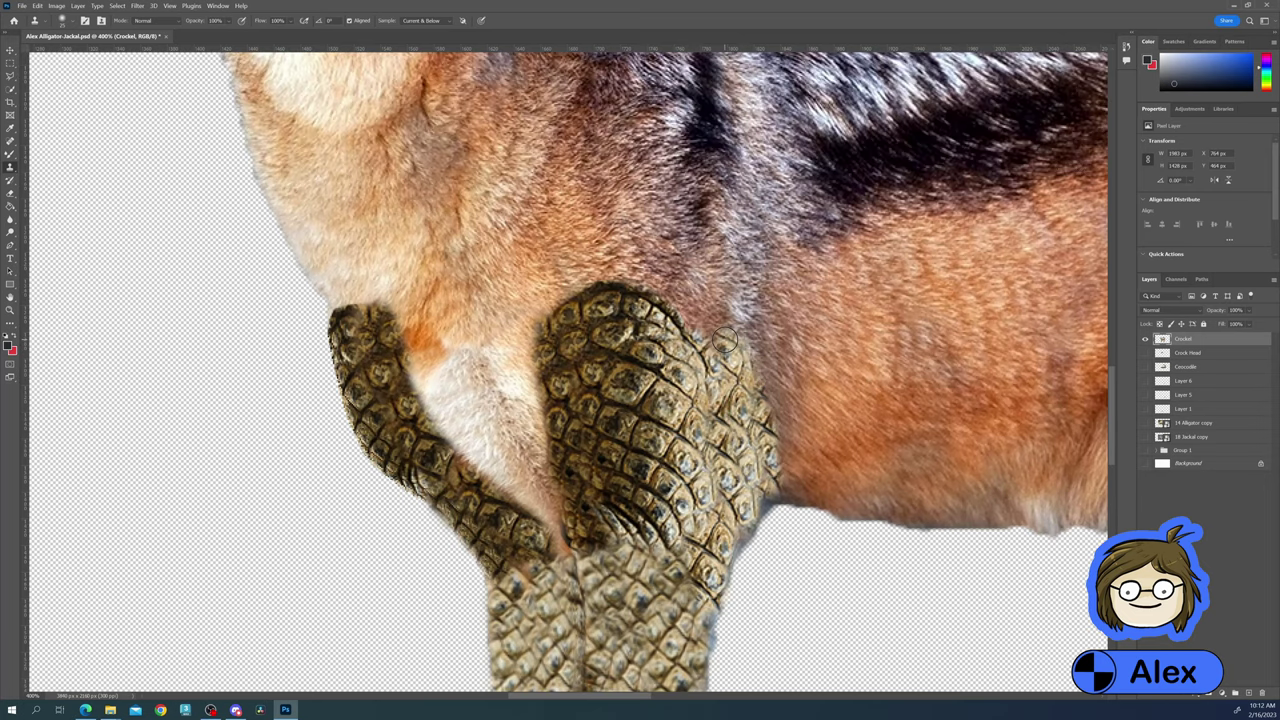
{"action": "scroll", "coordinate": [823, 491], "scroll_direction": "up", "scroll_amount": 2}
{"action": "scroll", "coordinate": [980, 429], "scroll_direction": "up", "scroll_amount": 3}
Copy the crocodile's back onto the jackal's back and warp it to fit the body
{"action": "left_click", "coordinate": [1145, 366], "text": "alt"}
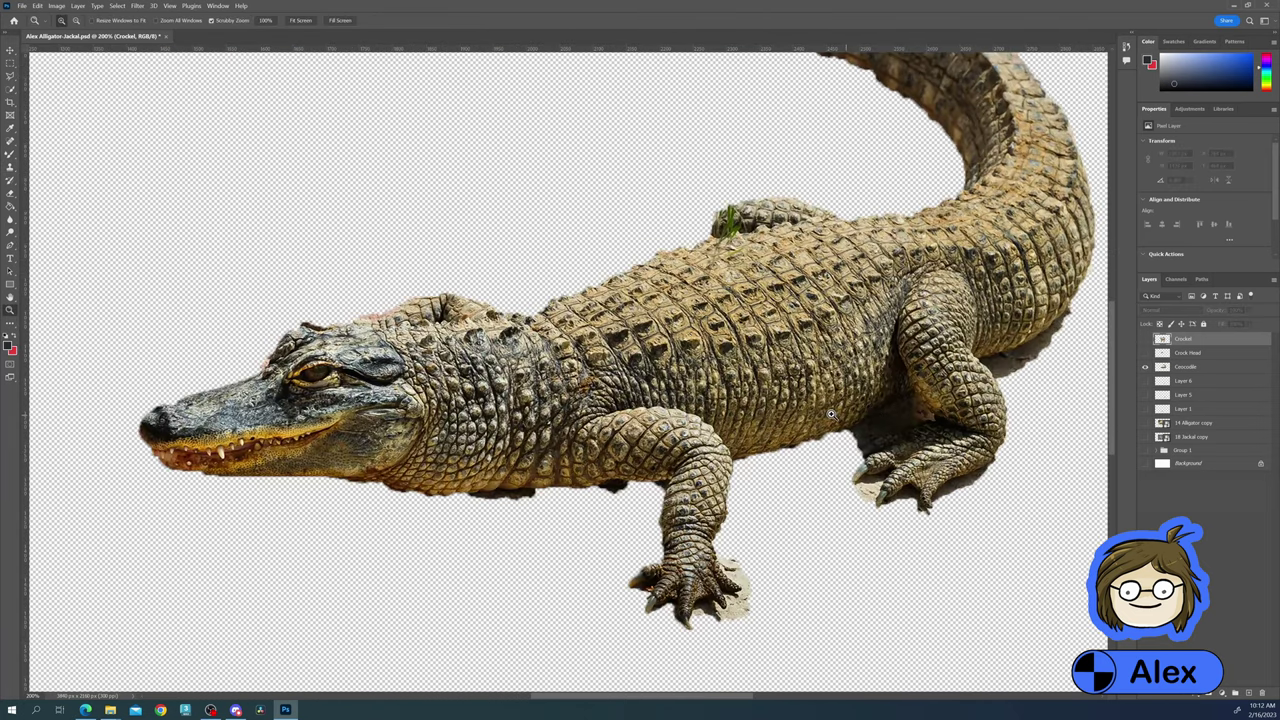
{"action": "key", "text": "l"}
{"action": "left_click_drag", "start_coordinate": [975, 207], "coordinate": [528, 308]}
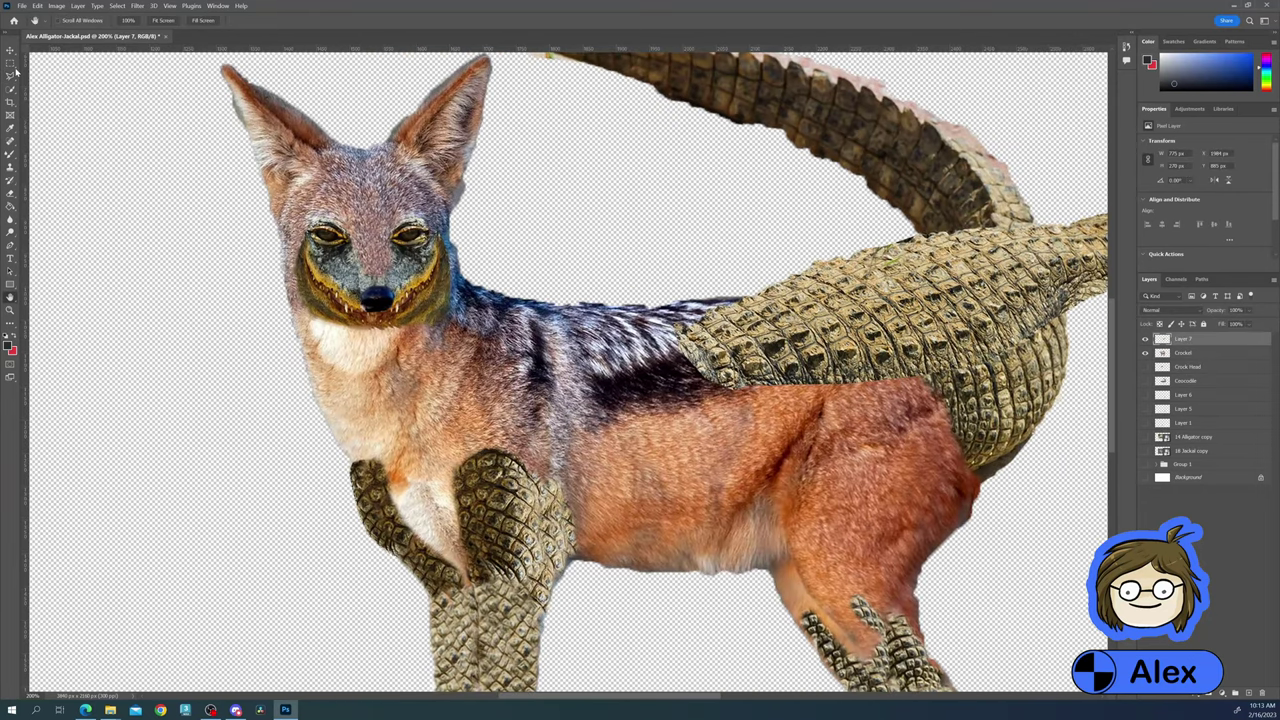
{"action": "left_click_drag", "start_coordinate": [860, 330], "coordinate": [787, 350]}
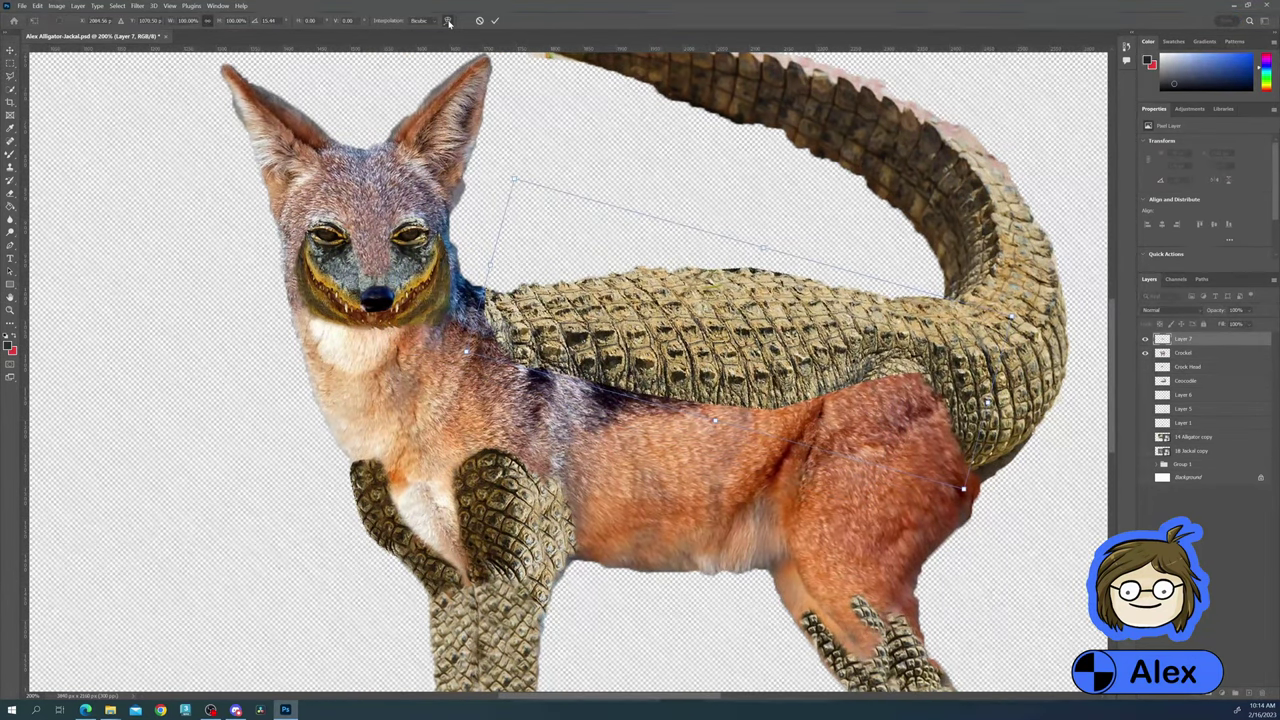
{"action": "key", "text": "Return"}
{"action": "left_click", "coordinate": [37, 5]}
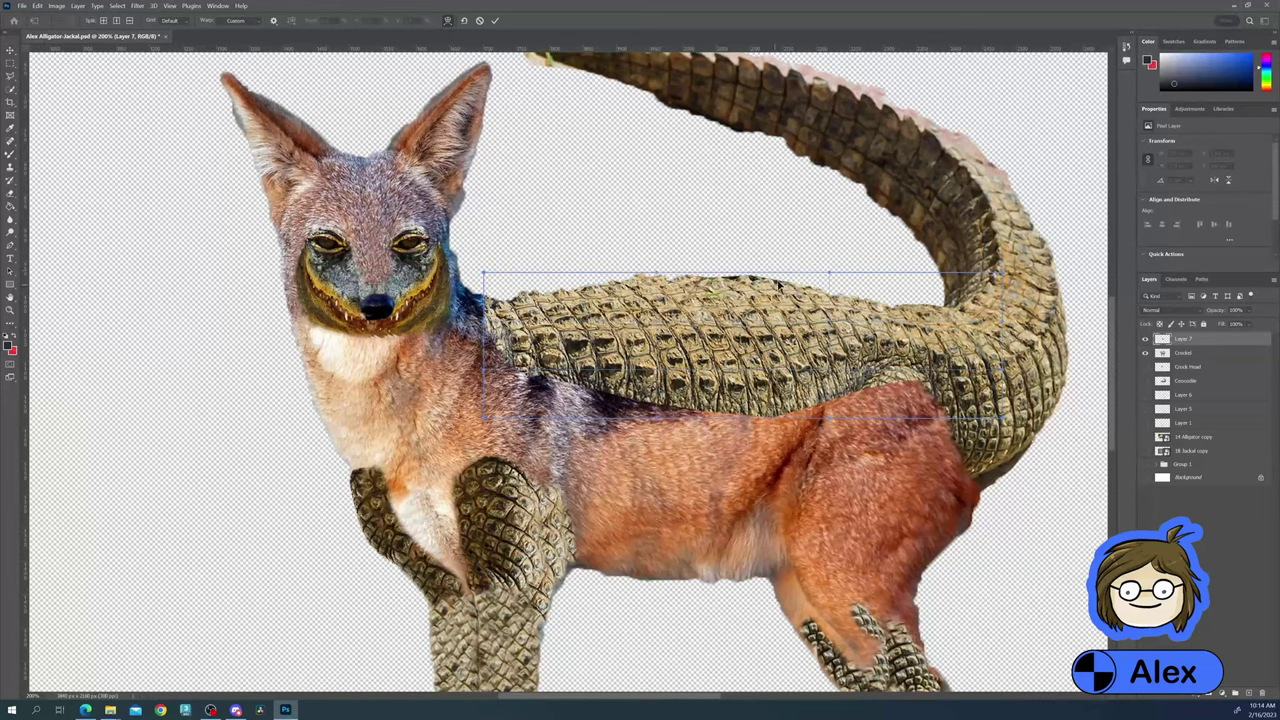
{"action": "left_click_drag", "start_coordinate": [940, 282], "coordinate": [1000, 302]}
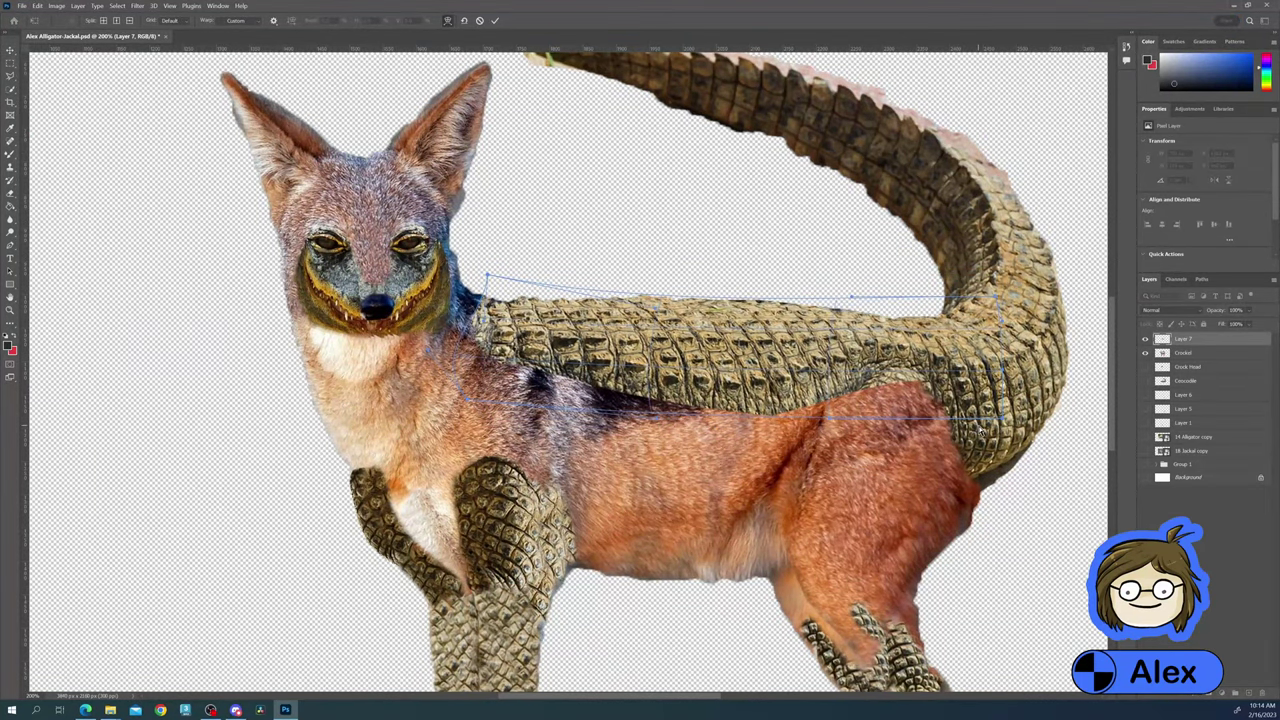
{"action": "scroll", "coordinate": [700, 300], "scroll_direction": "up", "scroll_amount": 2}
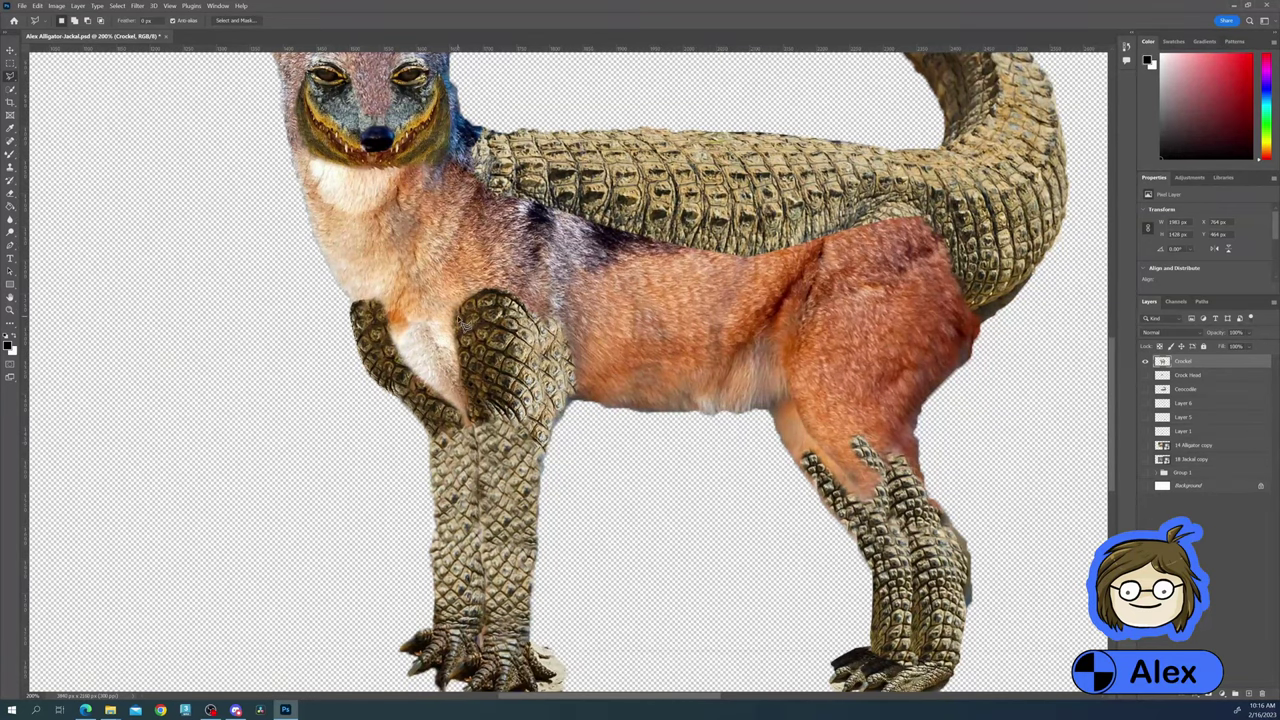
Transform a copied crocodile foreleg piece onto the hind thigh
{"action": "mouse_move", "coordinate": [463, 325]}
{"action": "left_mouse_down"}
{"action": "mouse_move", "coordinate": [502, 450]}
{"action": "mouse_move", "coordinate": [465, 330]}
{"action": "left_mouse_up"}
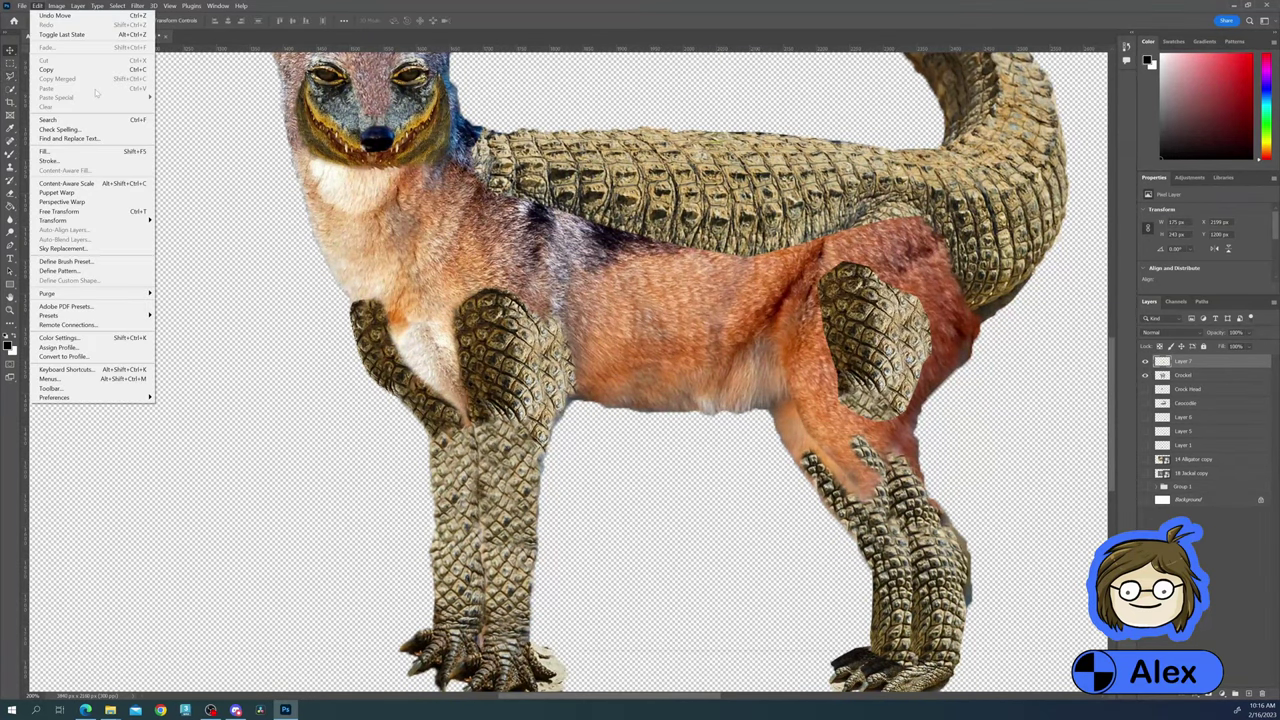
{"action": "left_click", "coordinate": [98, 249]}
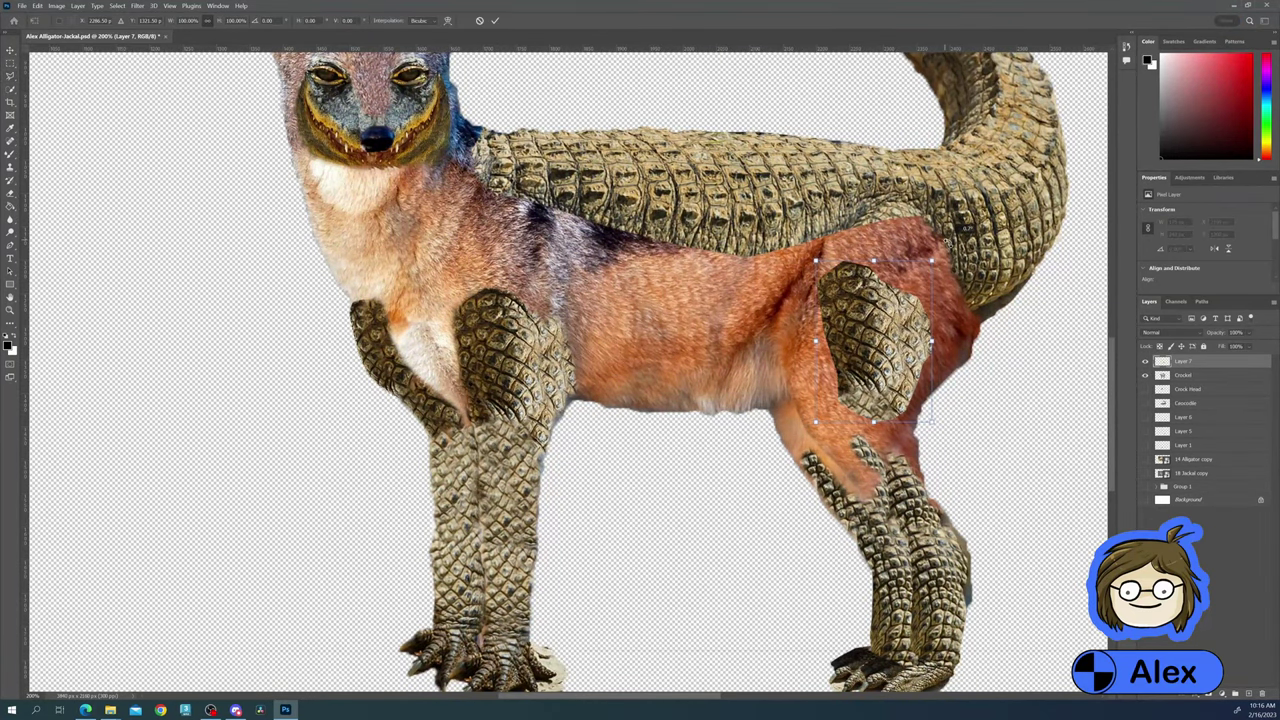
{"action": "left_click_drag", "start_coordinate": [888, 259], "coordinate": [914, 278]}
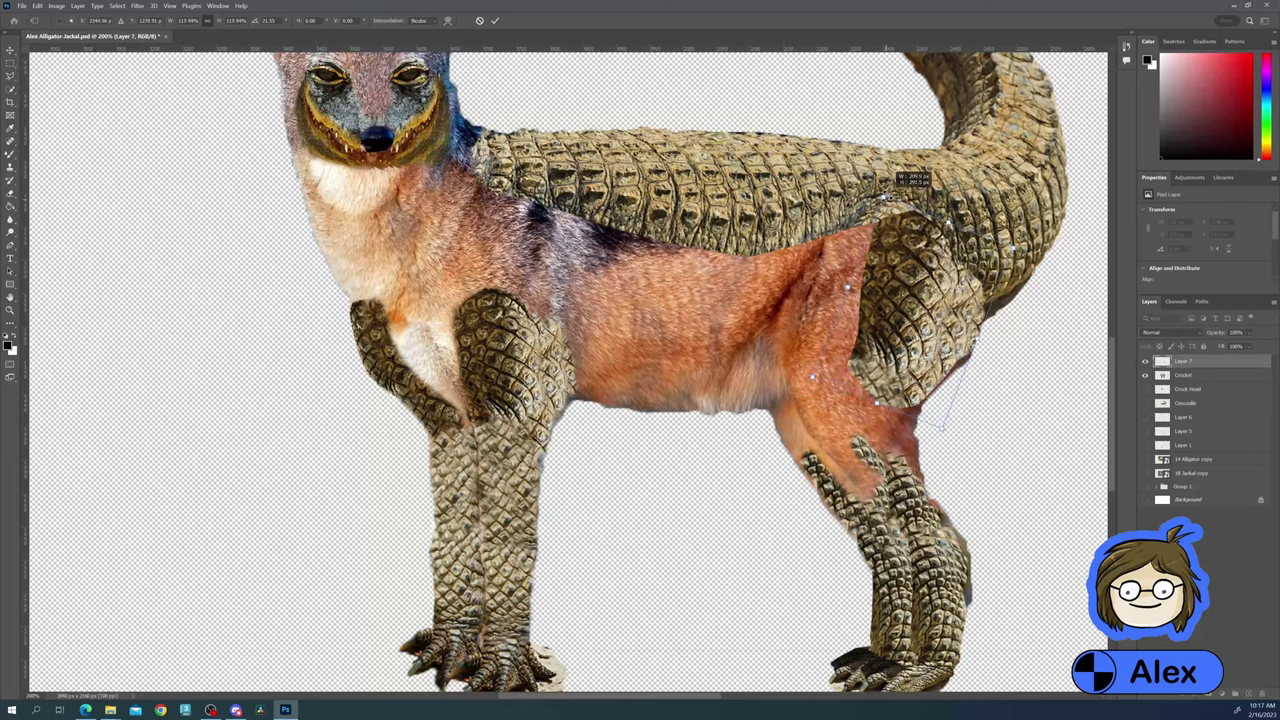
{"action": "key", "text": "Return"}
{"action": "scroll", "coordinate": [914, 278], "scroll_direction": "up", "scroll_amount": 3}
{"action": "scroll", "coordinate": [960, 372], "scroll_direction": "down", "scroll_amount": 3}
{"action": "scroll", "coordinate": [960, 372], "scroll_direction": "up", "scroll_amount": 1}
Merge the thigh piece down into Crockel and drop the selection
{"action": "key", "text": "l"}
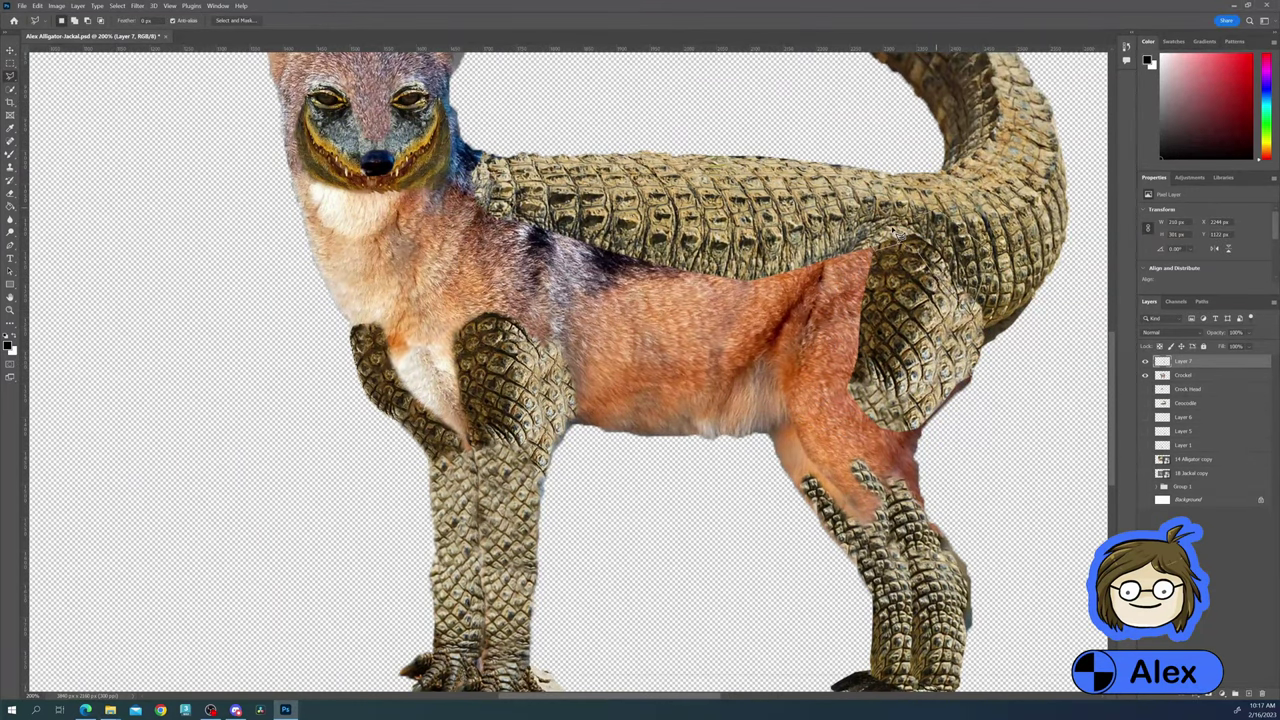
{"action": "right_click", "coordinate": [1190, 361]}
{"action": "left_click", "coordinate": [1120, 525]}
{"action": "right_click", "coordinate": [912, 246]}
{"action": "left_click", "coordinate": [1034, 540]}
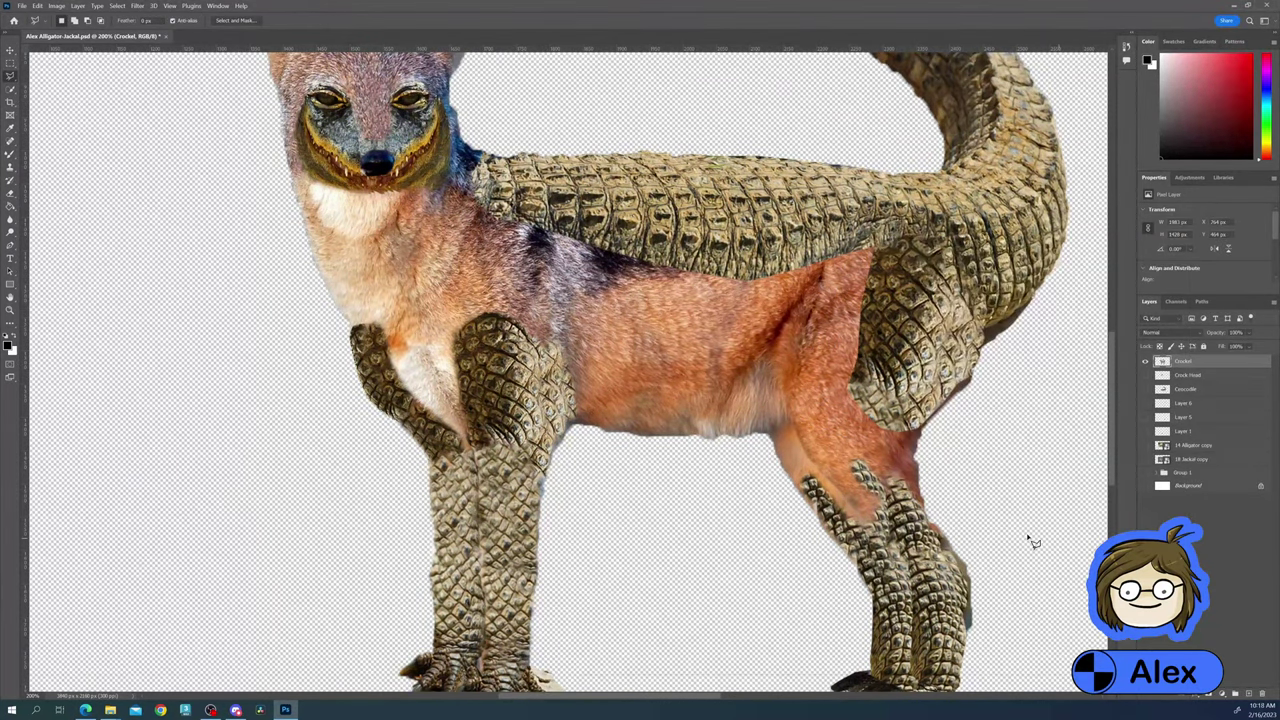
{"action": "key", "text": "e"}
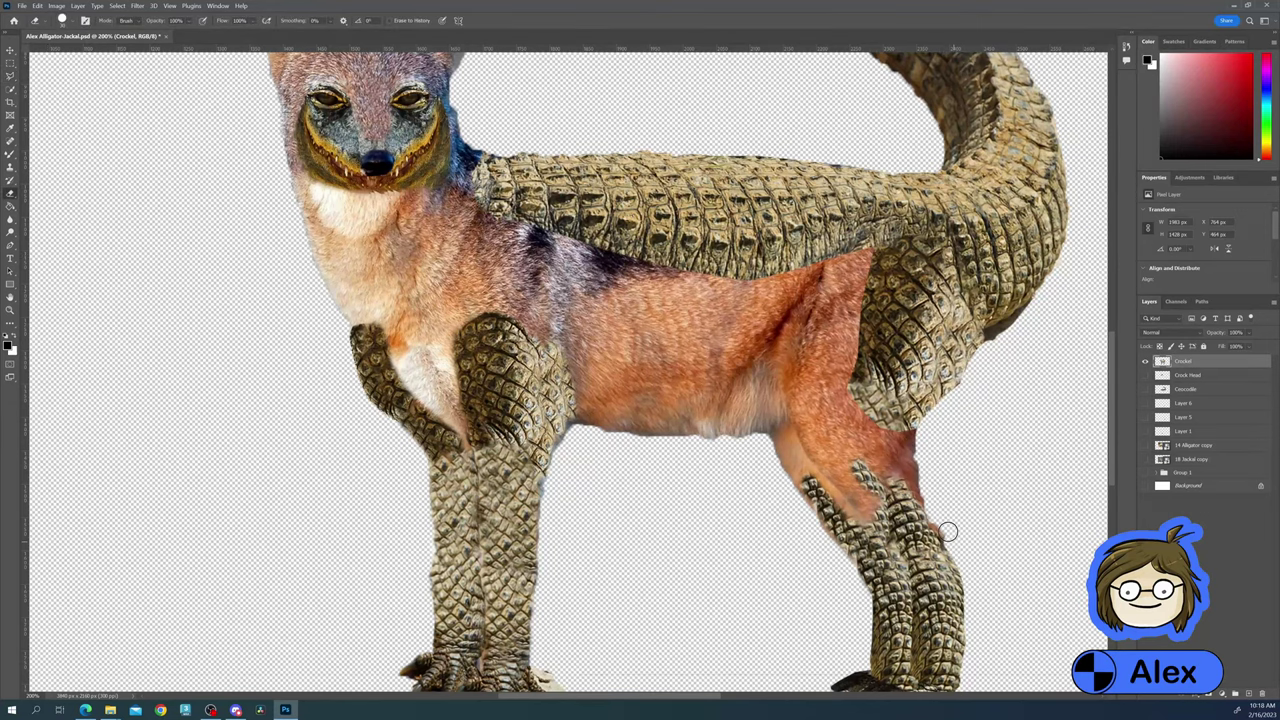
{"action": "scroll", "coordinate": [990, 450], "scroll_direction": "up", "scroll_amount": 2}
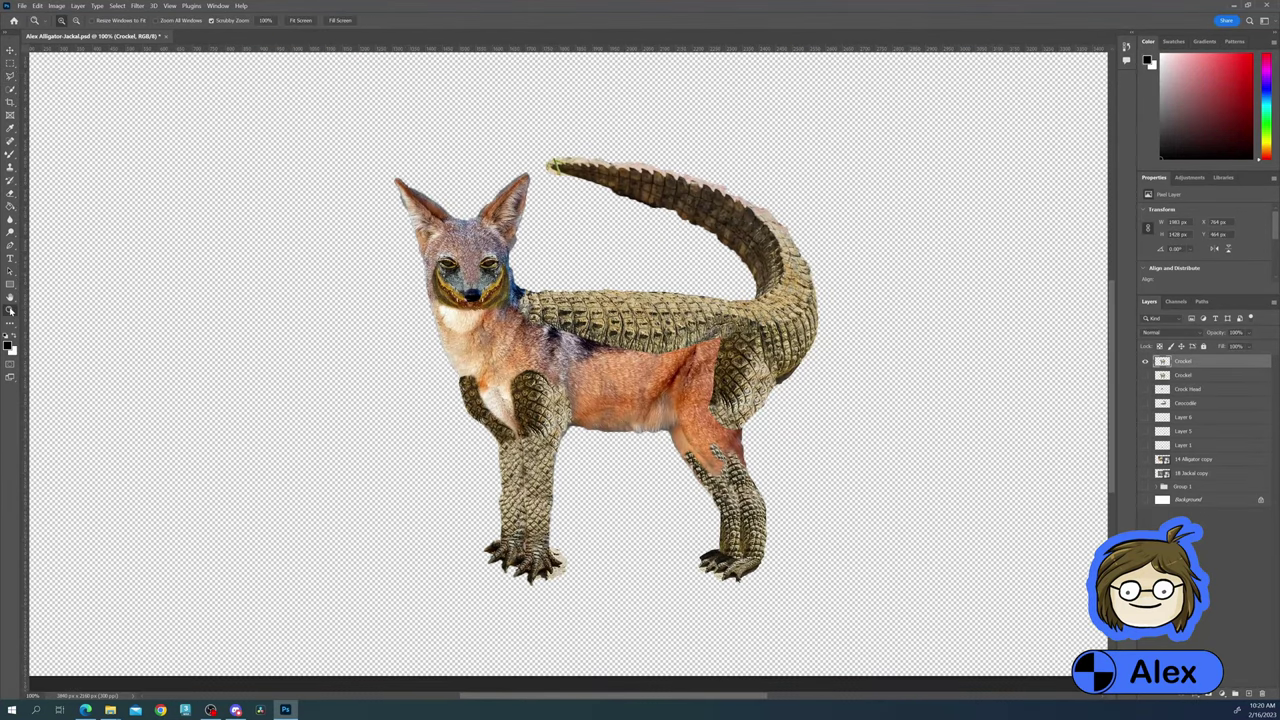
{"action": "key", "text": "ctrl+plus"}
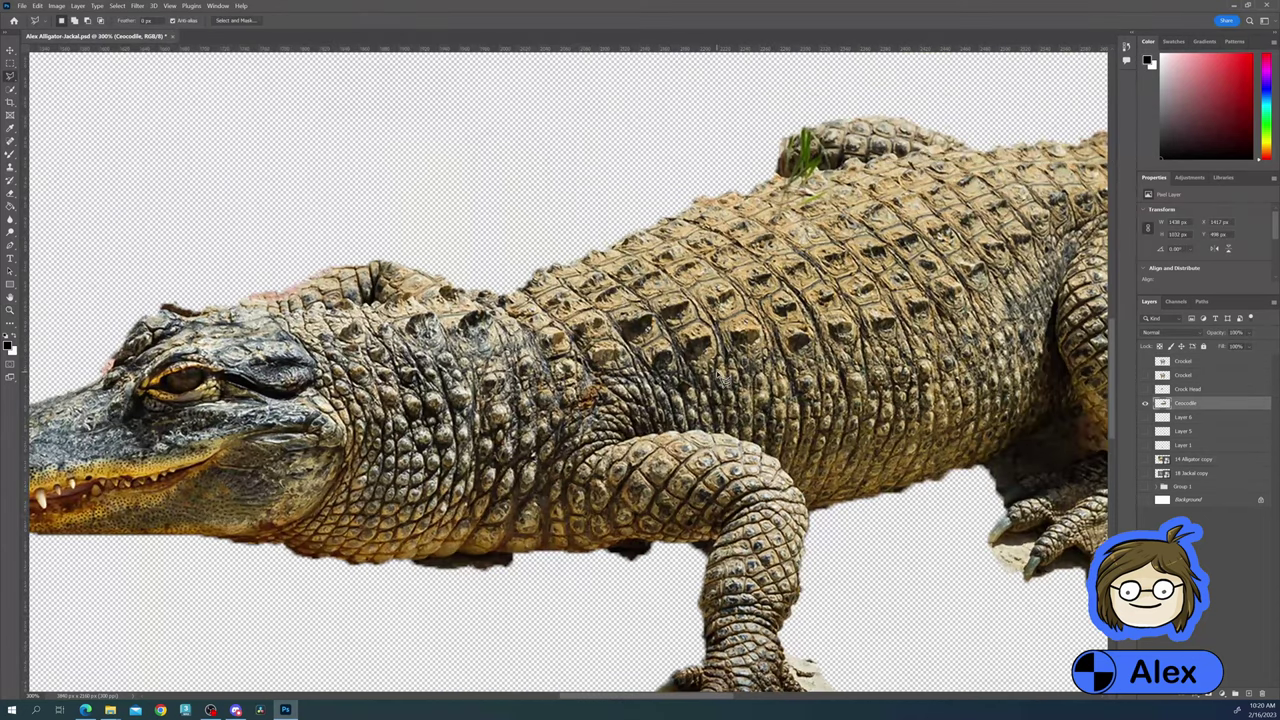
Lasso a crocodile belly patch and warp it up over the jackal's body
{"action": "mouse_move", "coordinate": [806, 507]}
{"action": "left_mouse_down"}
{"action": "mouse_move", "coordinate": [940, 489]}
{"action": "mouse_move", "coordinate": [787, 470]}
{"action": "left_mouse_up"}
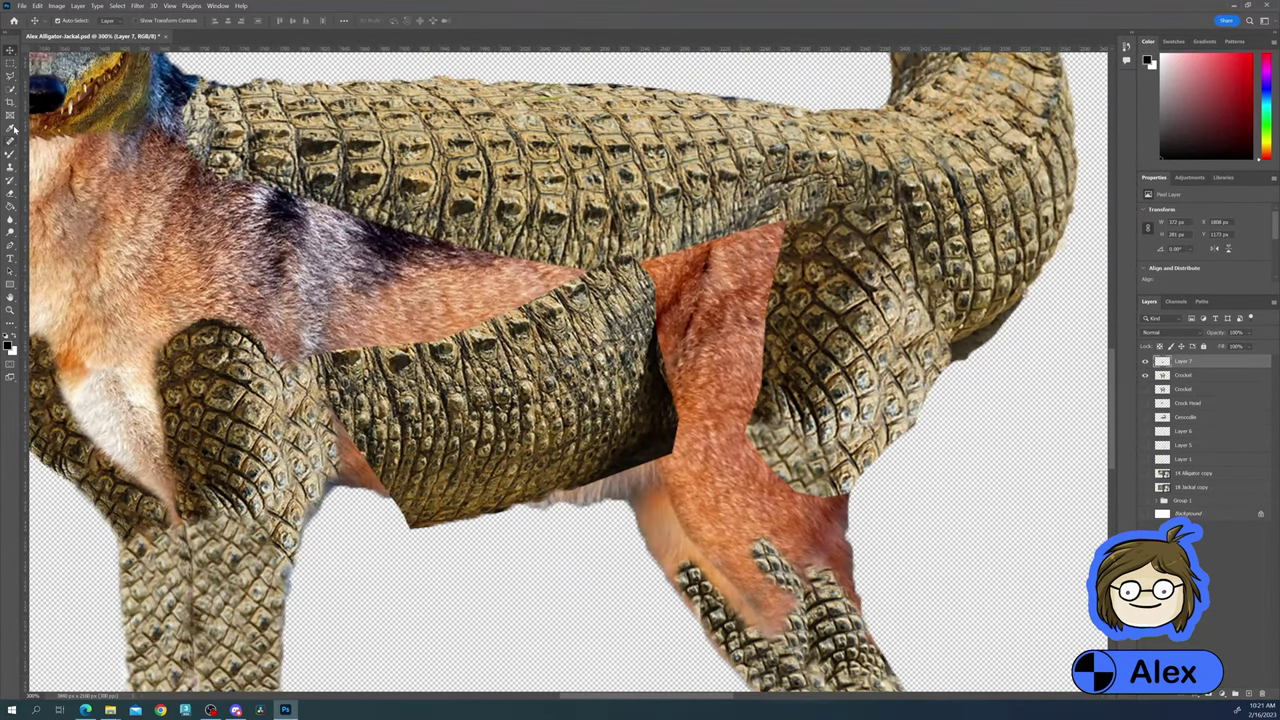
{"action": "key", "text": "alt+e"}
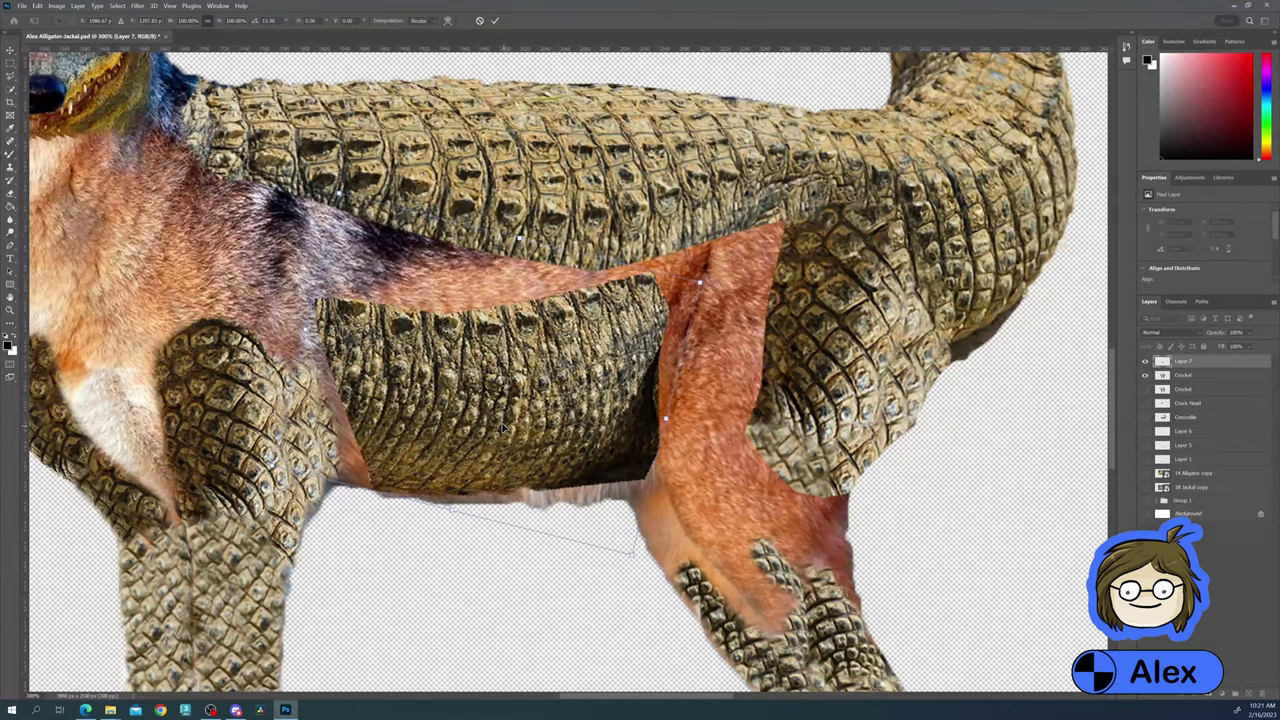
{"action": "key", "text": "alt+l"}
{"action": "key", "text": "Return"}
{"action": "key", "text": "alt+e"}
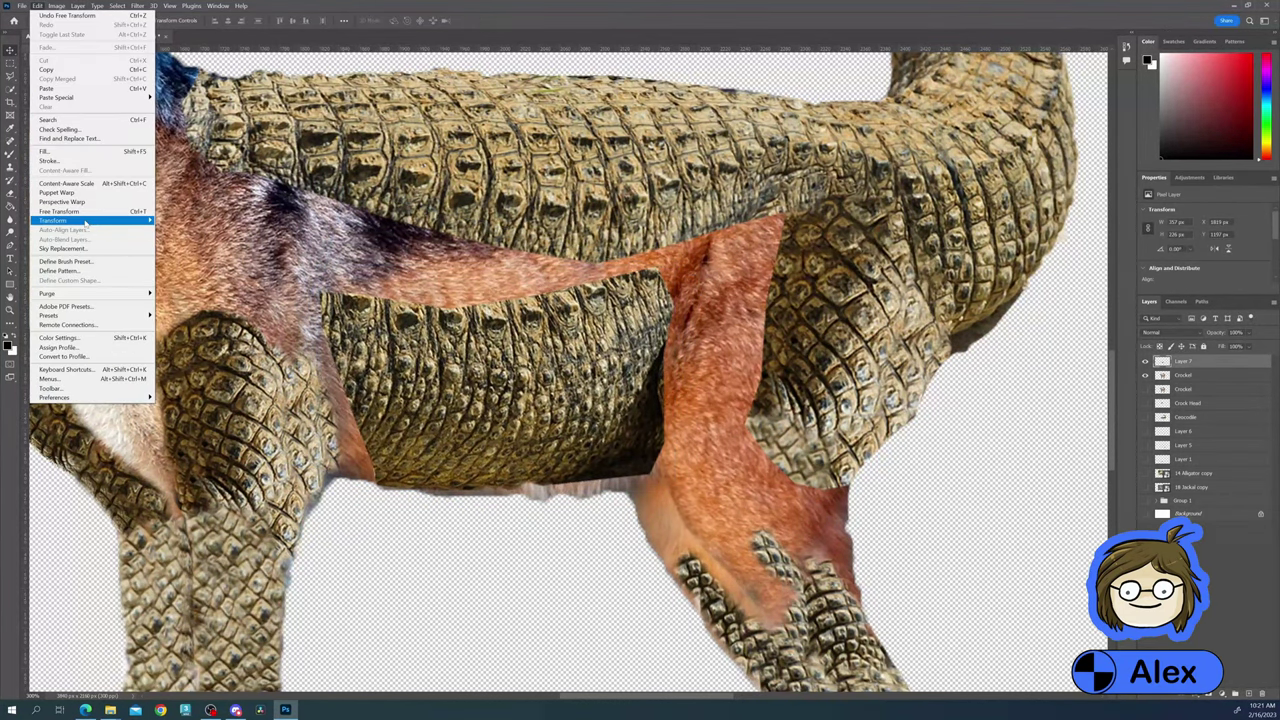
{"action": "key", "text": "a"}
{"action": "key", "text": "w"}
{"action": "left_click_drag", "start_coordinate": [450, 340], "coordinate": [563, 195]}
{"action": "key", "text": "Return"}
{"action": "scroll", "coordinate": [563, 195], "scroll_direction": "down", "scroll_amount": 1}
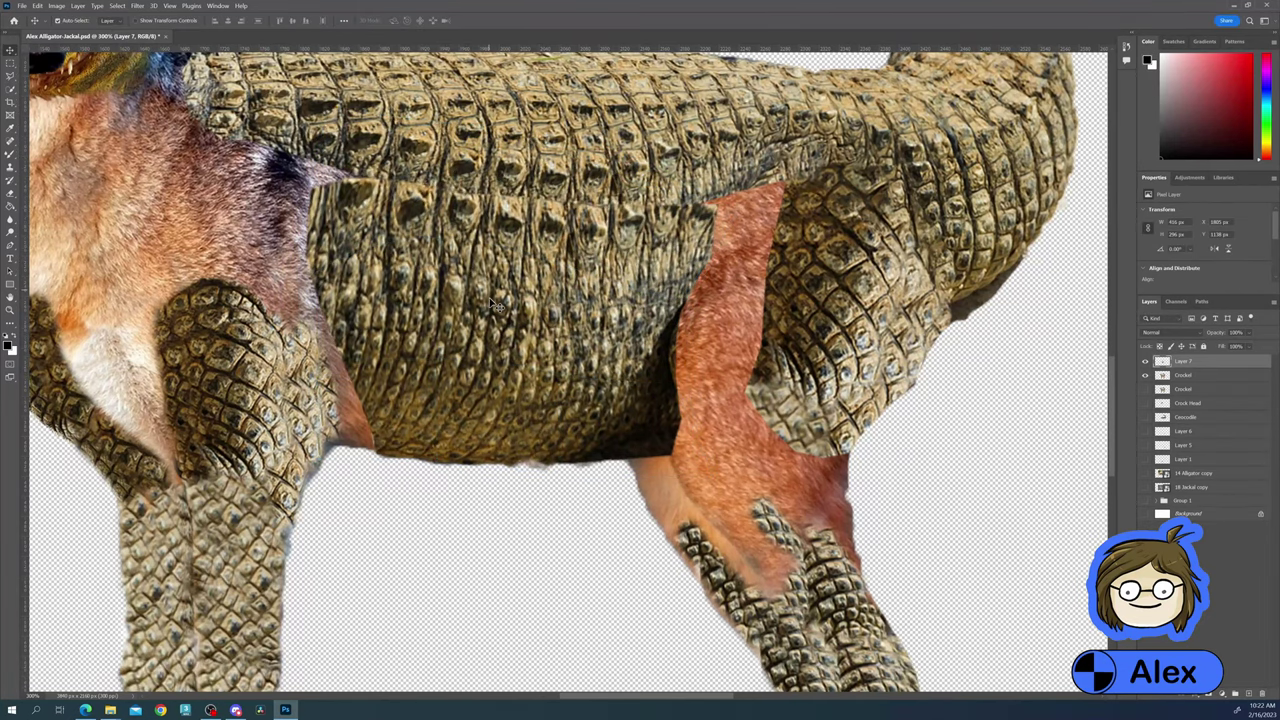
{"action": "scroll", "coordinate": [563, 195], "scroll_direction": "down", "scroll_amount": 1}
{"action": "scroll", "coordinate": [560, 370], "scroll_direction": "up", "scroll_amount": 1}
Merge the belly patch into Crockel and clone scales over the hind leg's orange patch
{"action": "right_click", "coordinate": [1183, 361]}
{"action": "left_click", "coordinate": [1120, 520]}
{"action": "key", "text": "l"}
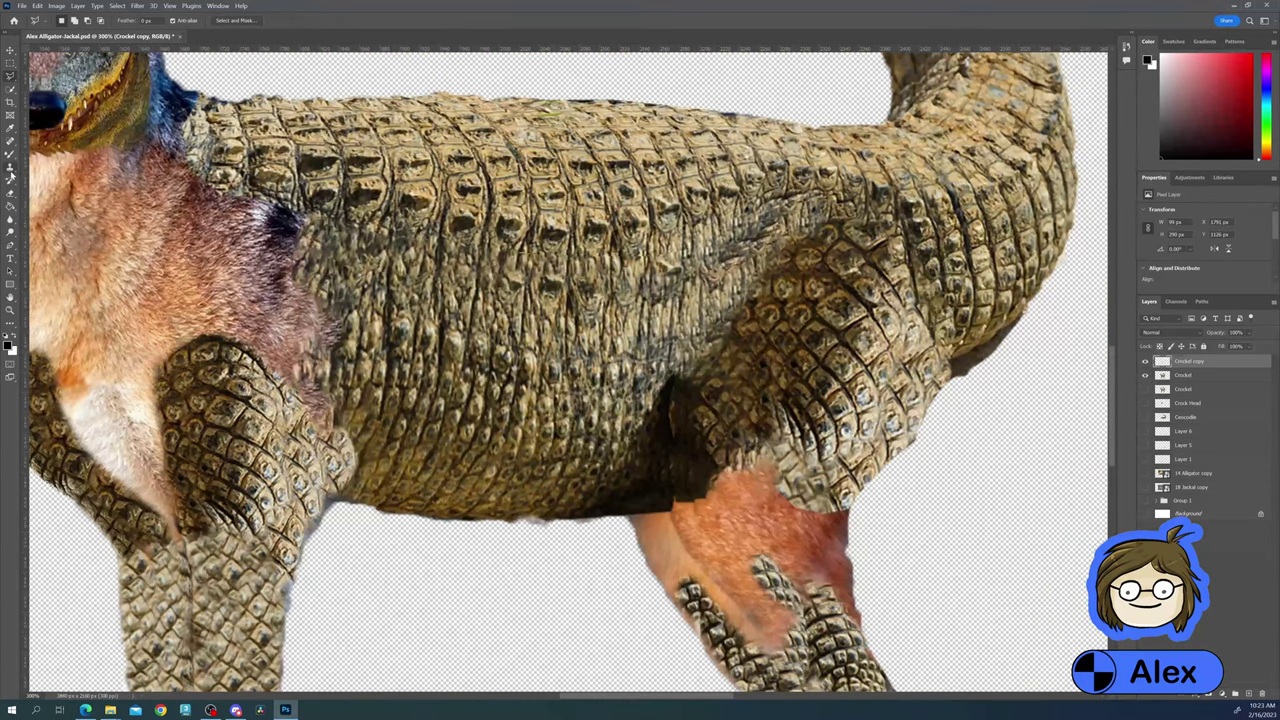
{"action": "left_click", "coordinate": [1190, 376]}
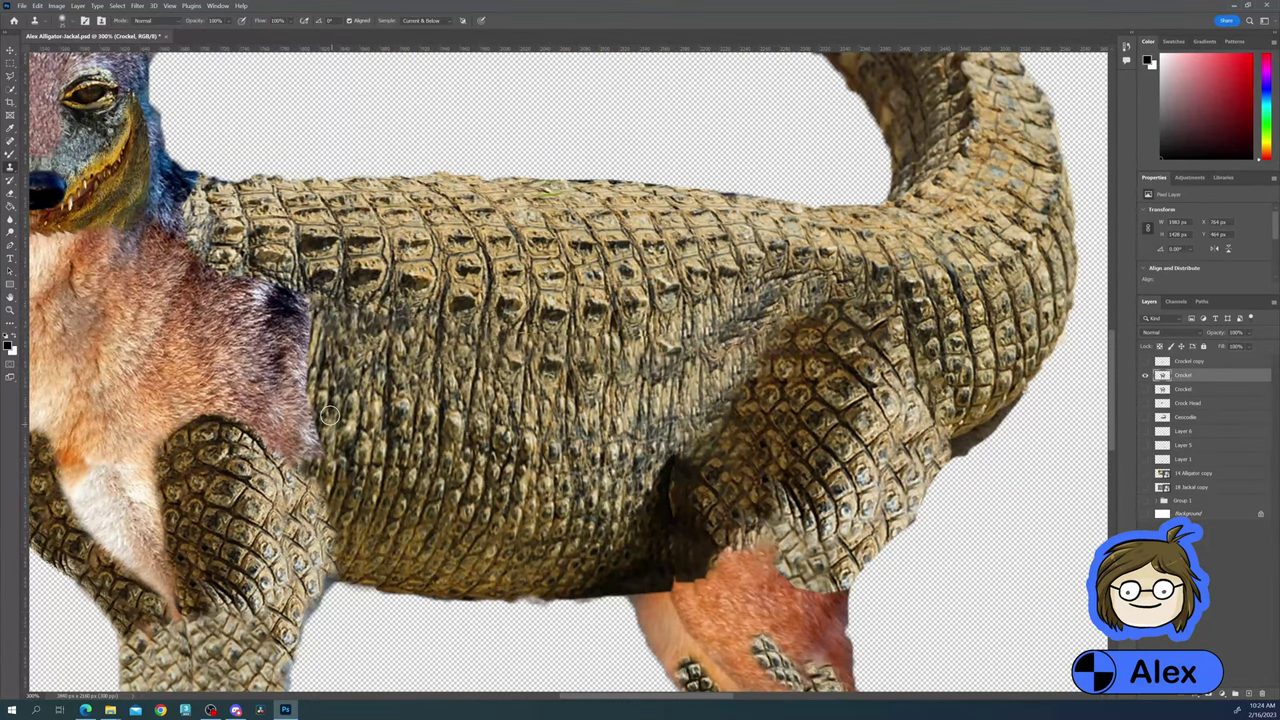
{"action": "scroll", "coordinate": [667, 368], "scroll_direction": "down", "scroll_amount": 5}
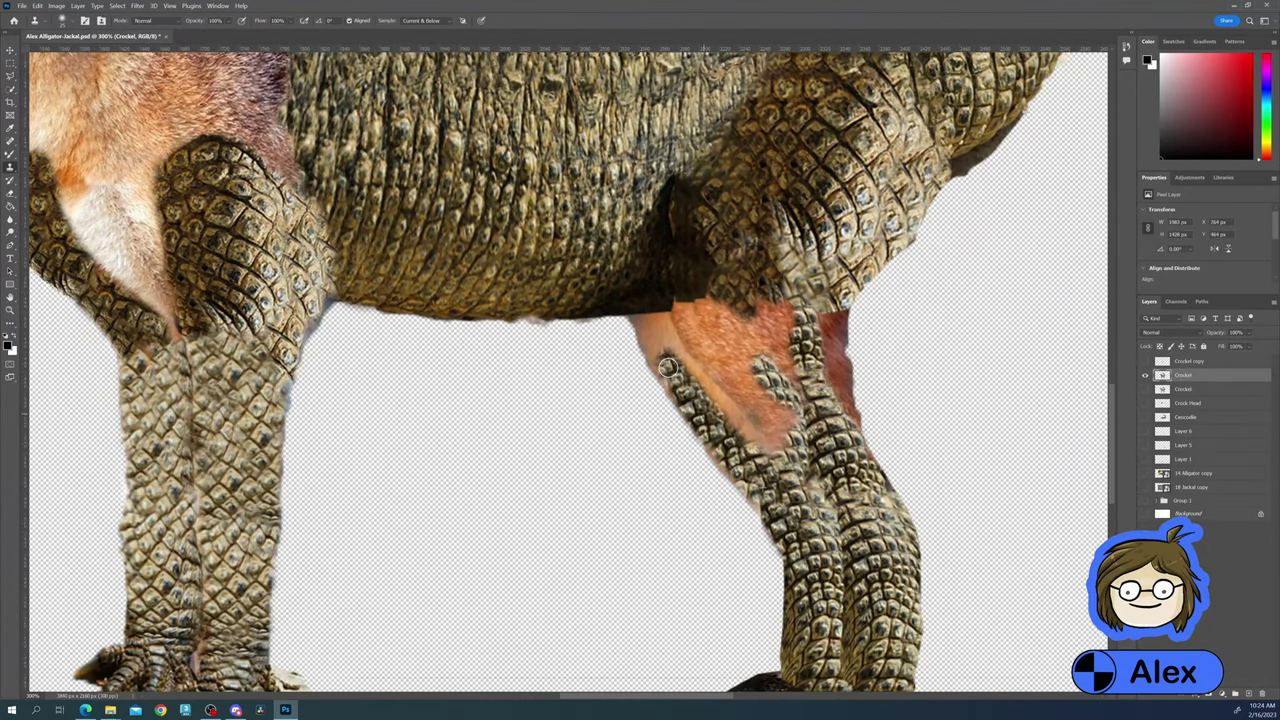
{"action": "mouse_move", "coordinate": [667, 368]}
{"action": "left_mouse_down"}
{"action": "mouse_move", "coordinate": [754, 491]}
{"action": "mouse_move", "coordinate": [730, 462]}
{"action": "mouse_move", "coordinate": [769, 418]}
{"action": "mouse_move", "coordinate": [874, 551]}
{"action": "mouse_move", "coordinate": [822, 343]}
{"action": "left_mouse_up"}
{"action": "scroll", "coordinate": [822, 343], "scroll_direction": "down", "scroll_amount": 2}
{"action": "mouse_move", "coordinate": [735, 270]}
{"action": "left_mouse_down"}
{"action": "mouse_move", "coordinate": [720, 240]}
{"action": "mouse_move", "coordinate": [745, 215]}
{"action": "mouse_move", "coordinate": [697, 270]}
{"action": "mouse_move", "coordinate": [693, 215]}
{"action": "left_mouse_up"}
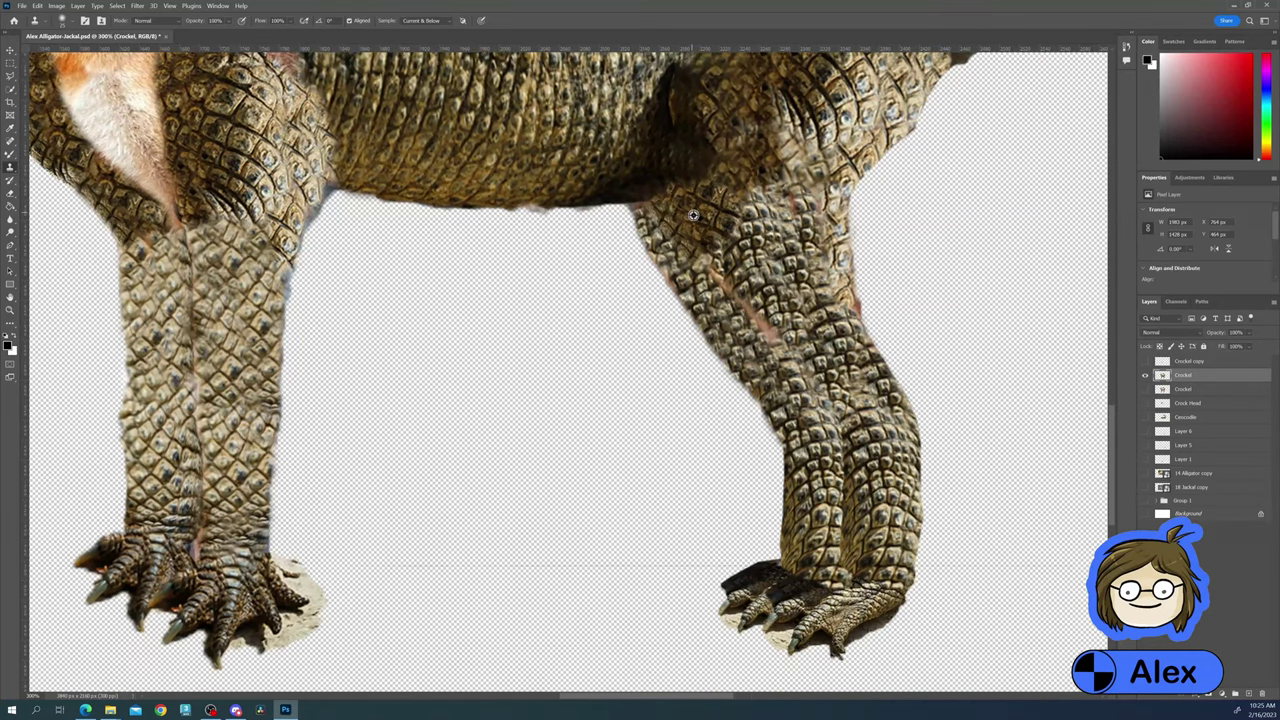
{"action": "key", "text": "ctrl+e"}
Content-aware fill the back-leg seam, merge it into Crockel, and fit the view
{"action": "key", "text": "l"}
{"action": "scroll", "coordinate": [693, 215], "scroll_direction": "up", "scroll_amount": 2}
{"action": "left_click_drag", "start_coordinate": [744, 270], "coordinate": [775, 405]}
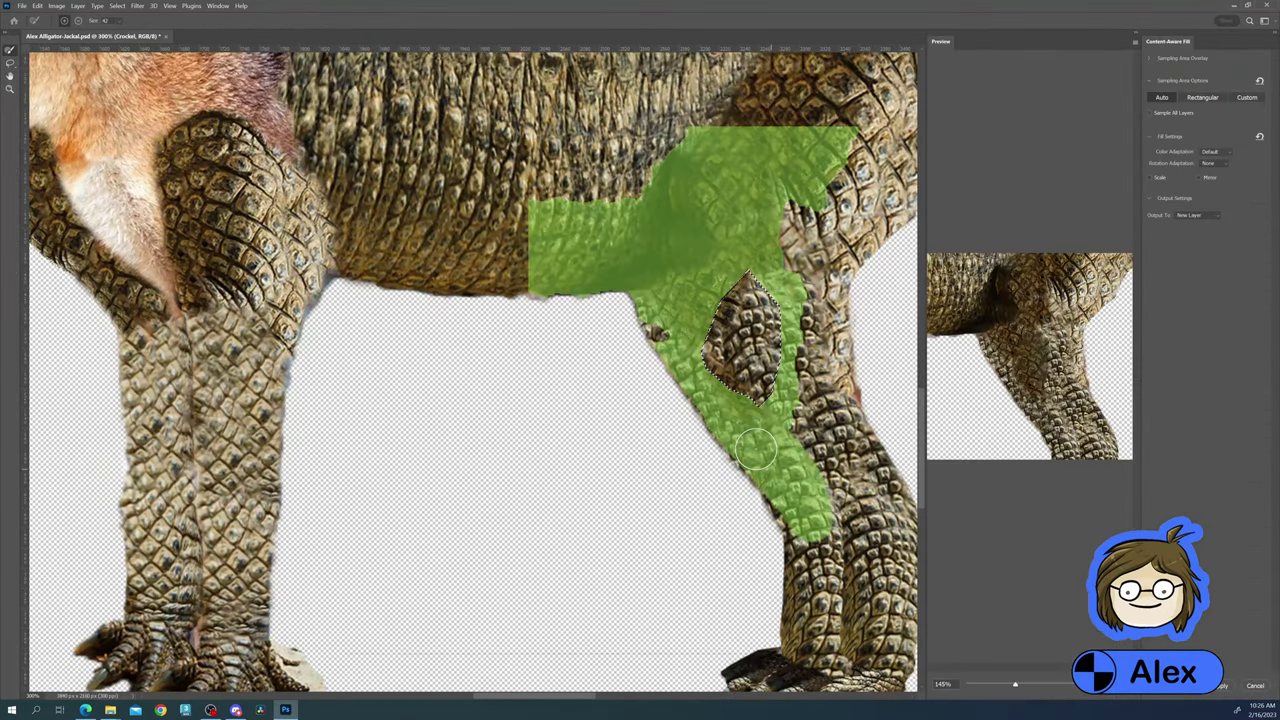
{"action": "key", "text": "Return"}
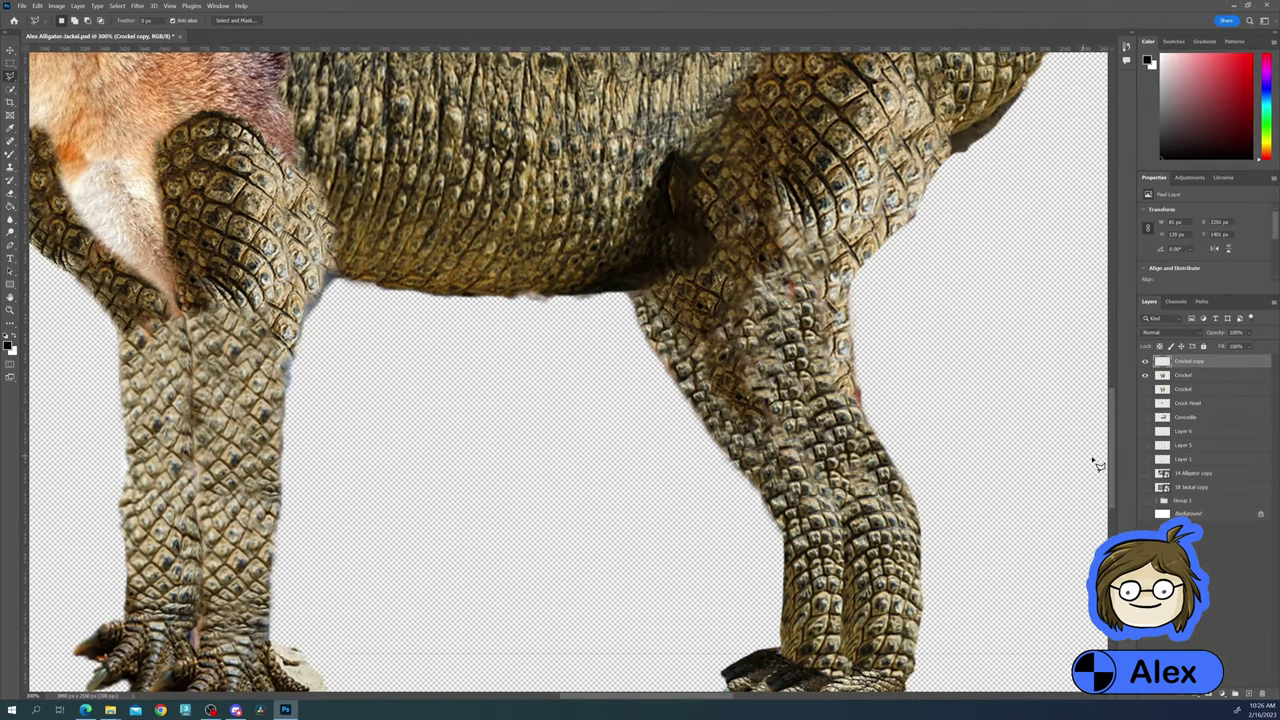
{"action": "key", "text": "ctrl+e"}
{"action": "key", "text": "ctrl+0"}
{"action": "key", "text": "z"}
{"action": "key", "text": "ctrl+1"}
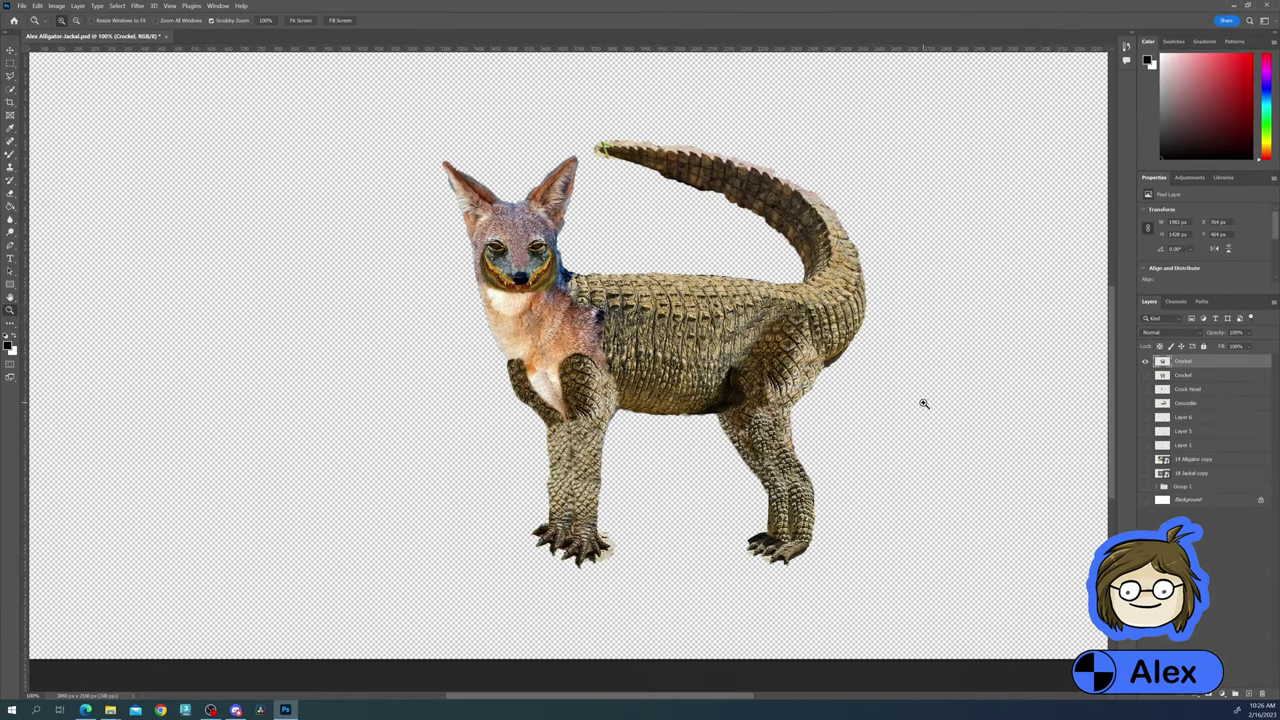
Copy the shoulder skin to a new layer and fill it using a trimmed sample area
{"action": "left_click", "coordinate": [650, 315]}
{"action": "scroll", "coordinate": [560, 300], "scroll_direction": "down", "scroll_amount": 2}
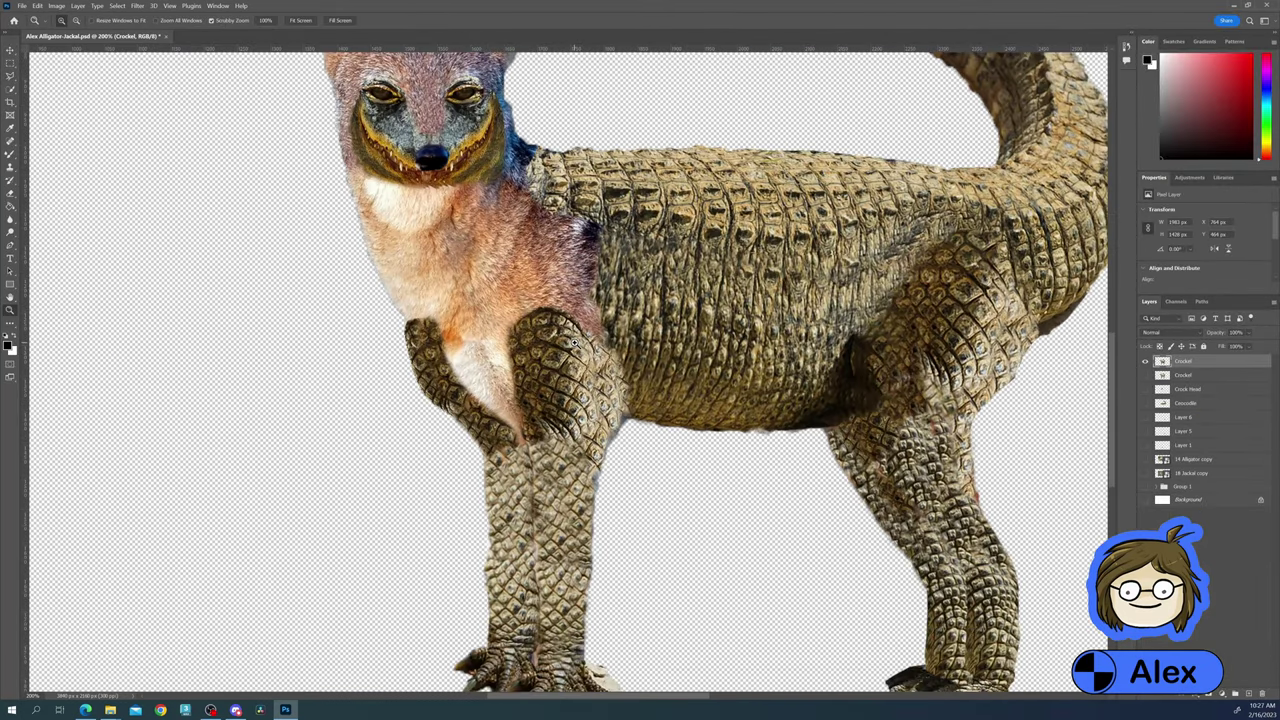
{"action": "left_click_drag", "start_coordinate": [426, 242], "coordinate": [368, 182]}
{"action": "key", "text": "l"}
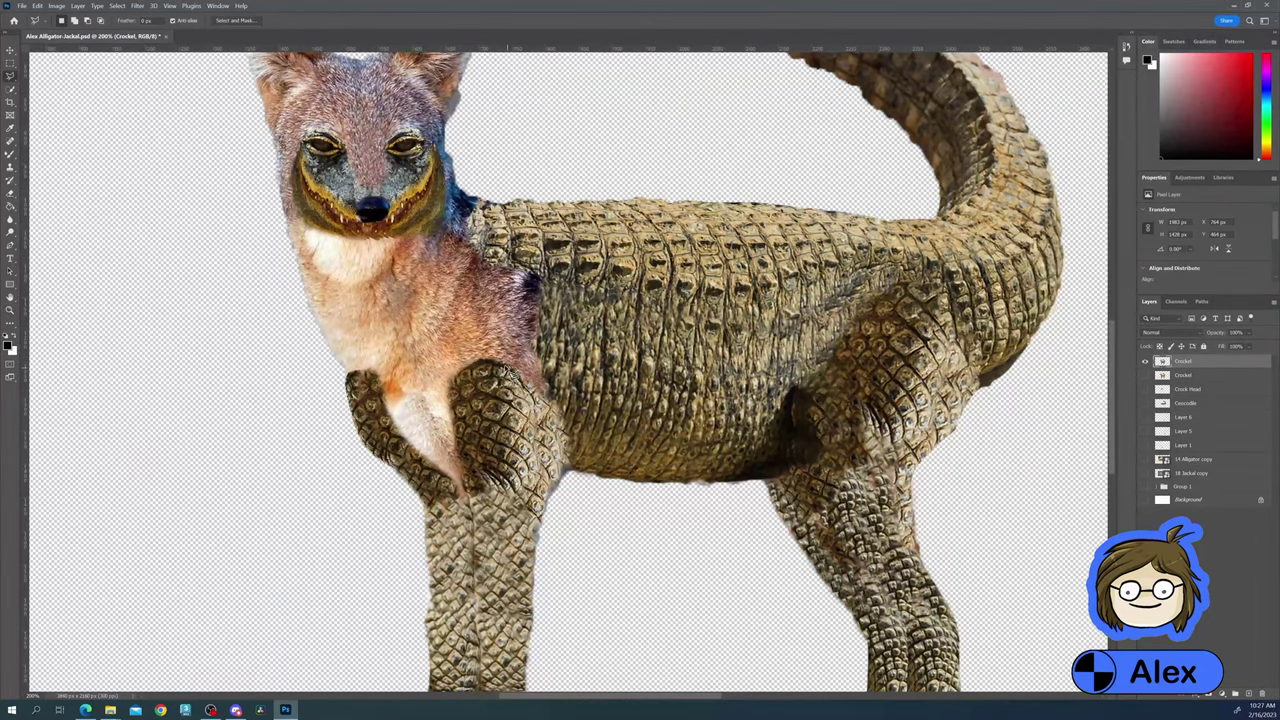
{"action": "key", "text": "ctrl+j"}
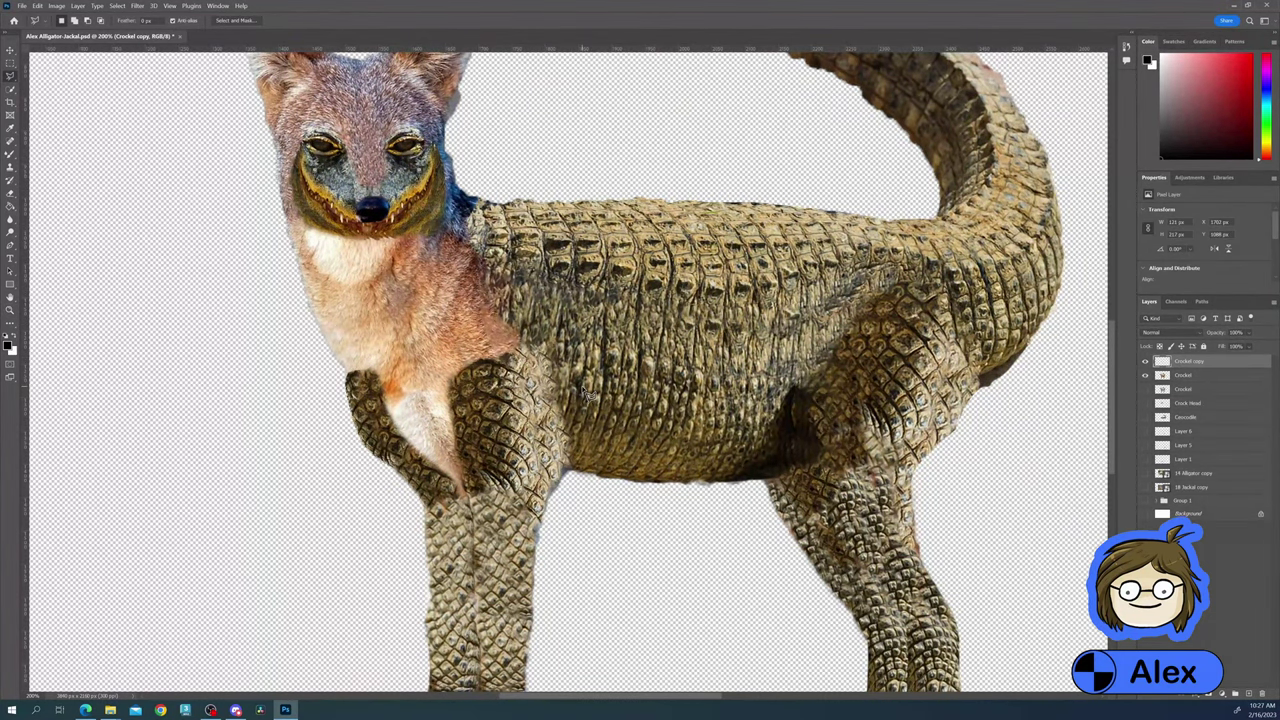
{"action": "right_click", "coordinate": [1198, 361]}
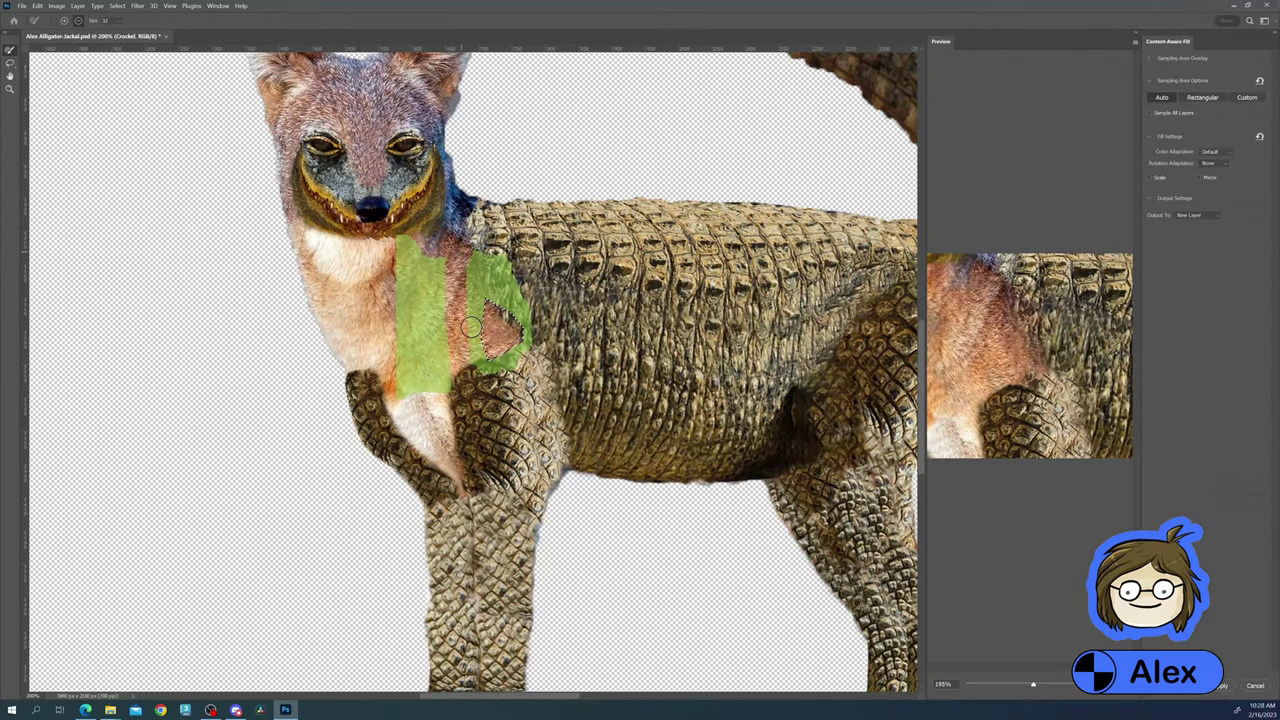
{"action": "mouse_move", "coordinate": [420, 260]}
{"action": "left_mouse_down"}
{"action": "mouse_move", "coordinate": [437, 405]}
{"action": "mouse_move", "coordinate": [470, 385]}
{"action": "mouse_move", "coordinate": [490, 410]}
{"action": "left_mouse_up"}
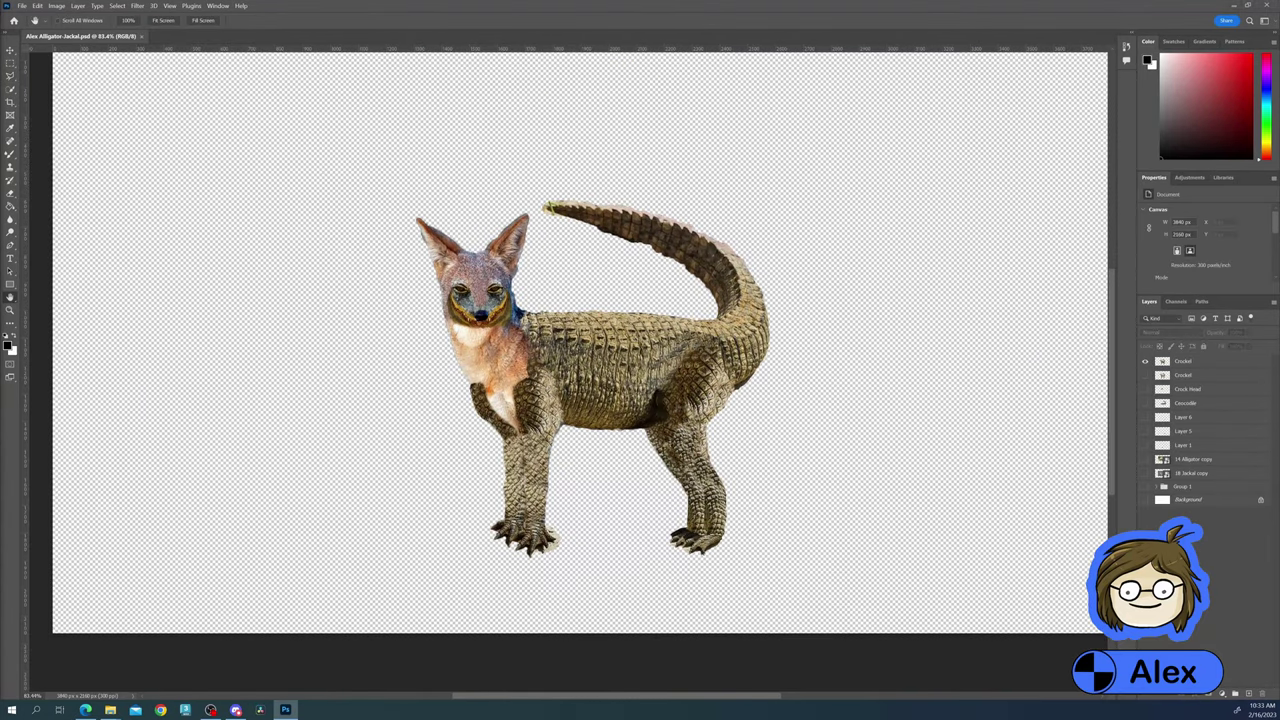
Paste the swamp forest photo and scale it up to cover the whole canvas
{"action": "key", "text": "ctrl+v"}
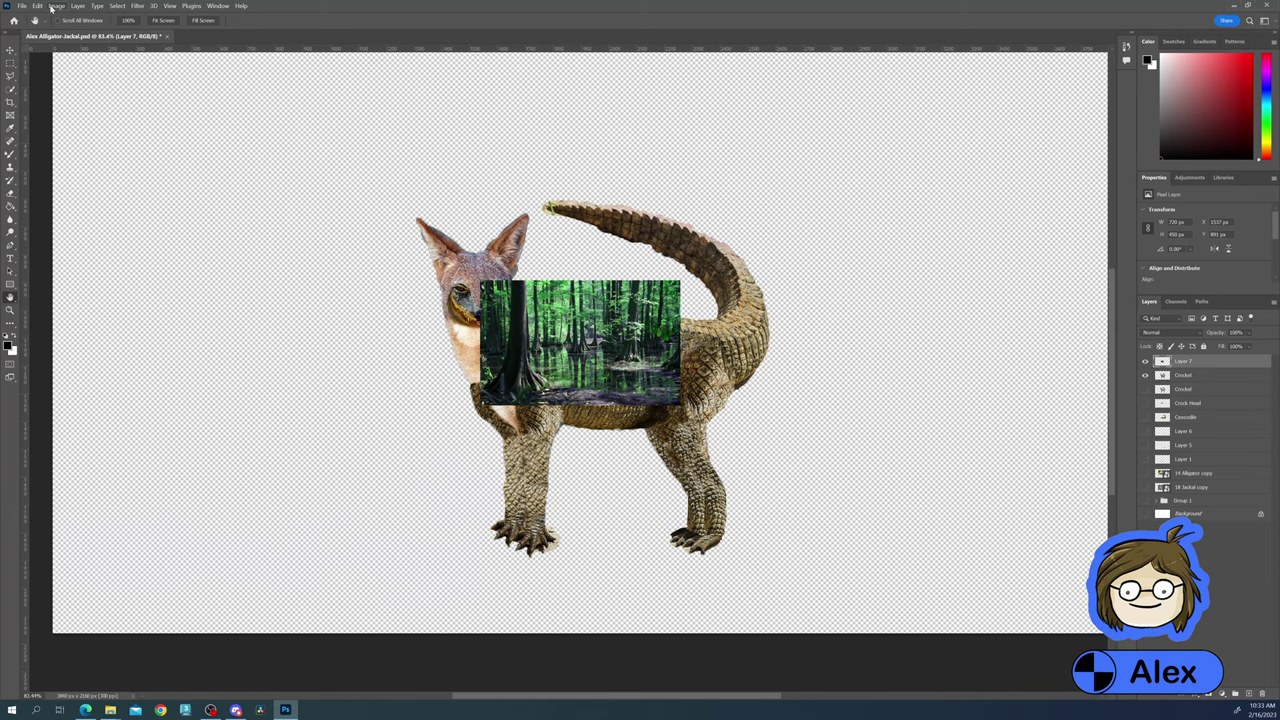
{"action": "key", "text": "ctrl+t"}
{"action": "left_click_drag", "start_coordinate": [480, 280], "coordinate": [296, 158]}
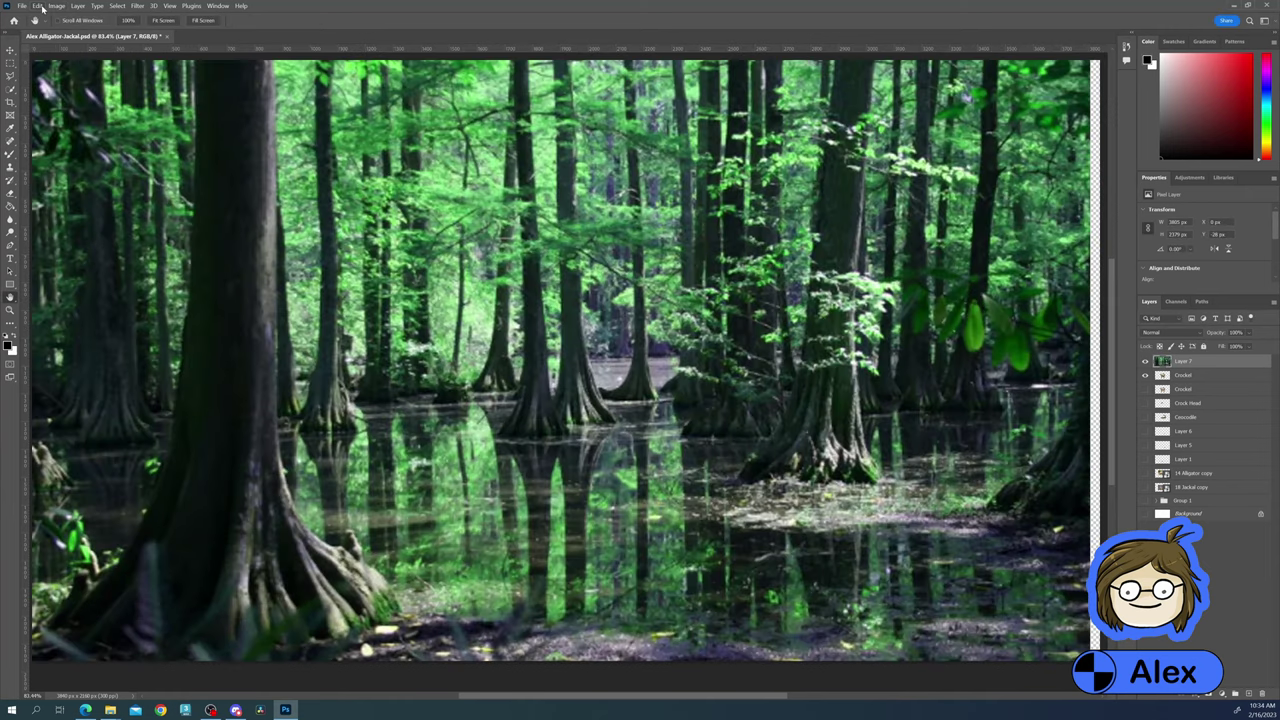
{"action": "left_click", "coordinate": [56, 5]}
{"action": "mouse_move", "coordinate": [72, 28]}
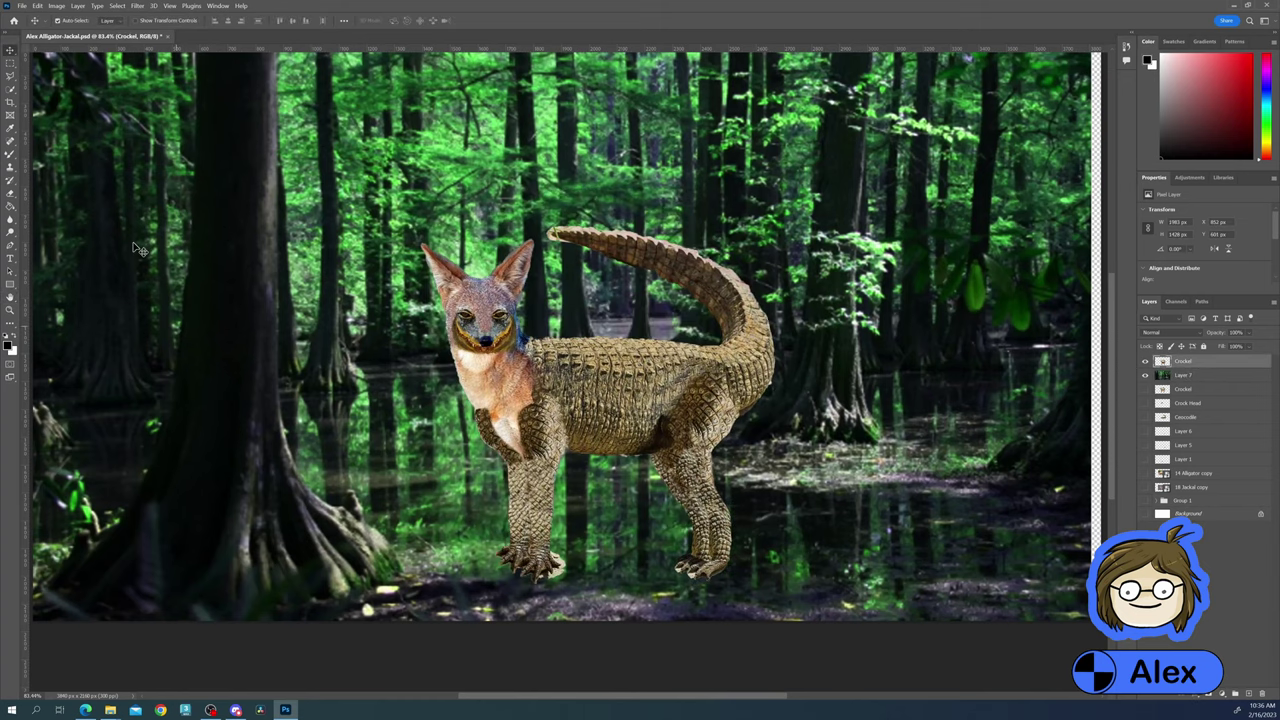
Erase the leftover light background patches beside and under the creature's toes
{"action": "key", "text": "e"}
{"action": "scroll", "coordinate": [555, 575], "scroll_direction": "up", "scroll_amount": 5}
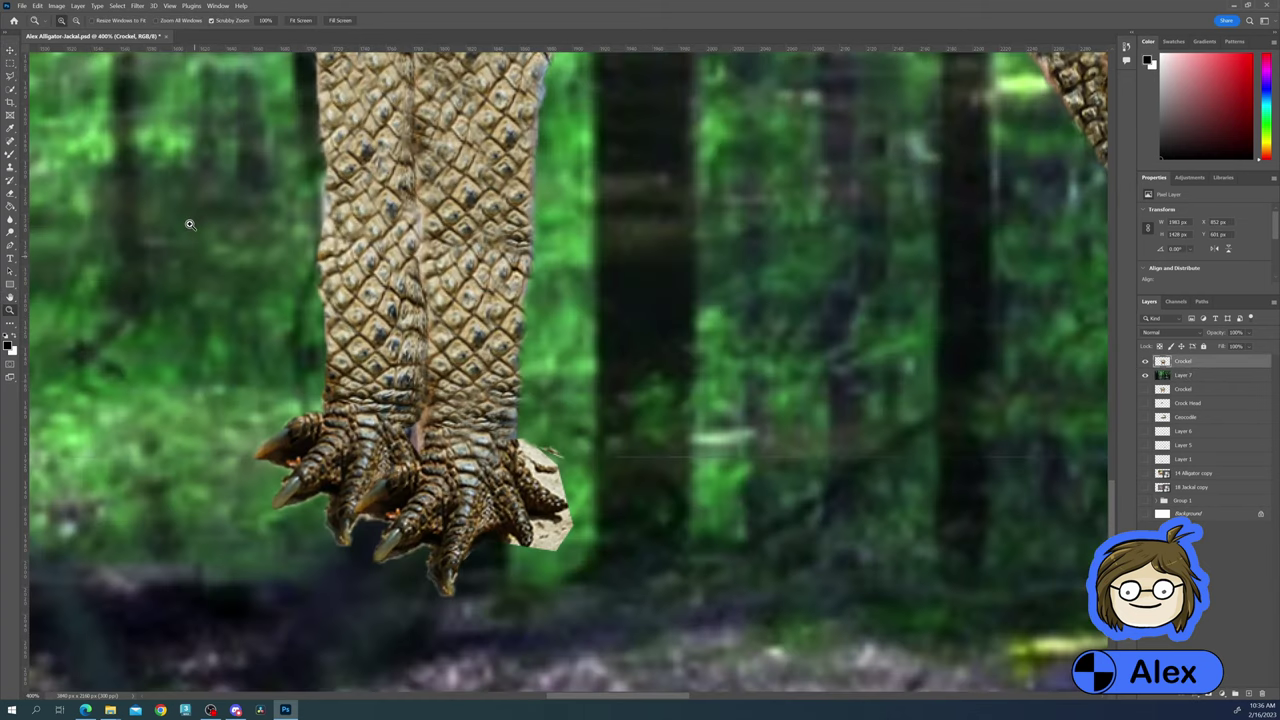
{"action": "left_click_drag", "start_coordinate": [538, 437], "coordinate": [499, 550]}
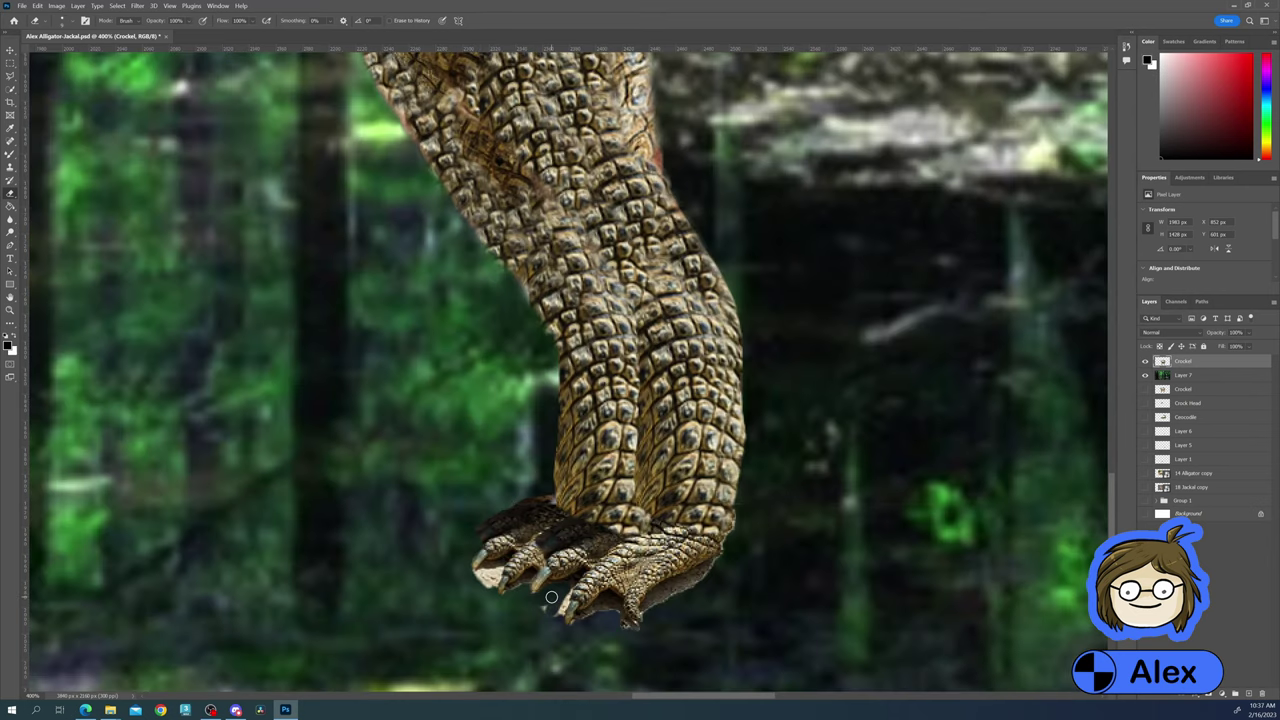
{"action": "left_click_drag", "start_coordinate": [551, 597], "coordinate": [565, 593]}
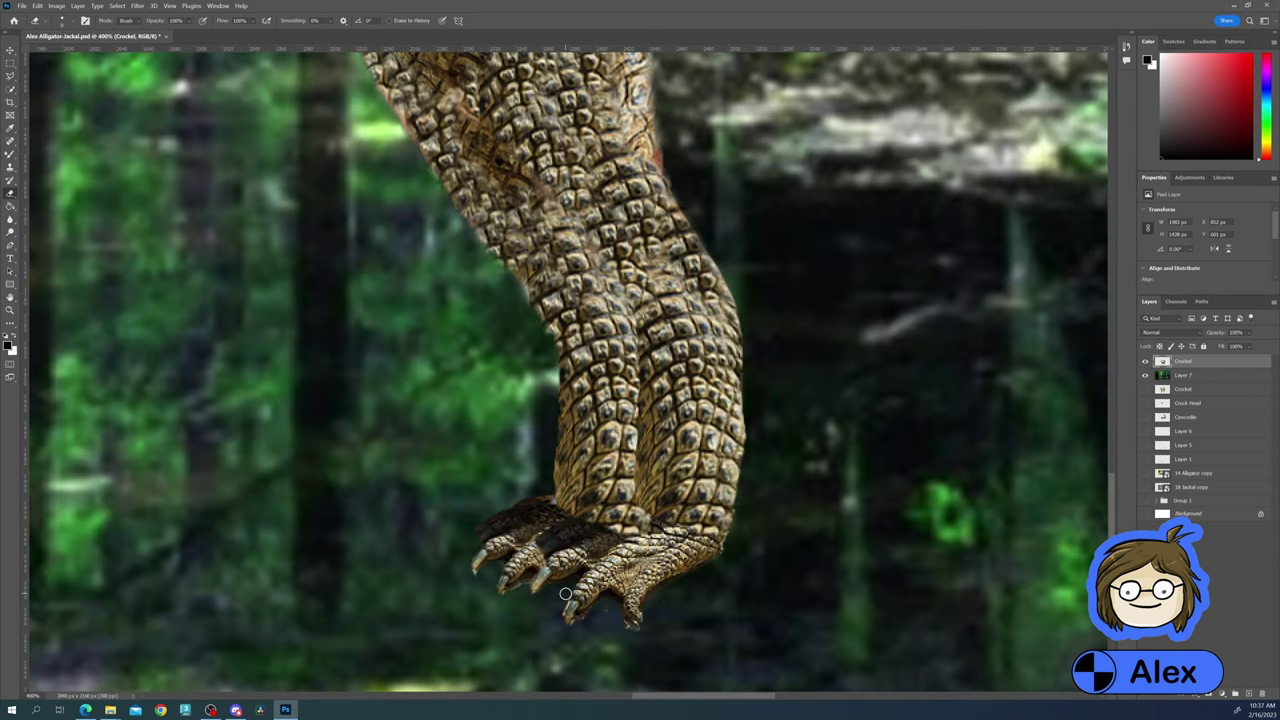
{"action": "key", "text": "space"}
{"action": "left_click_drag", "start_coordinate": [344, 470], "coordinate": [754, 441]}
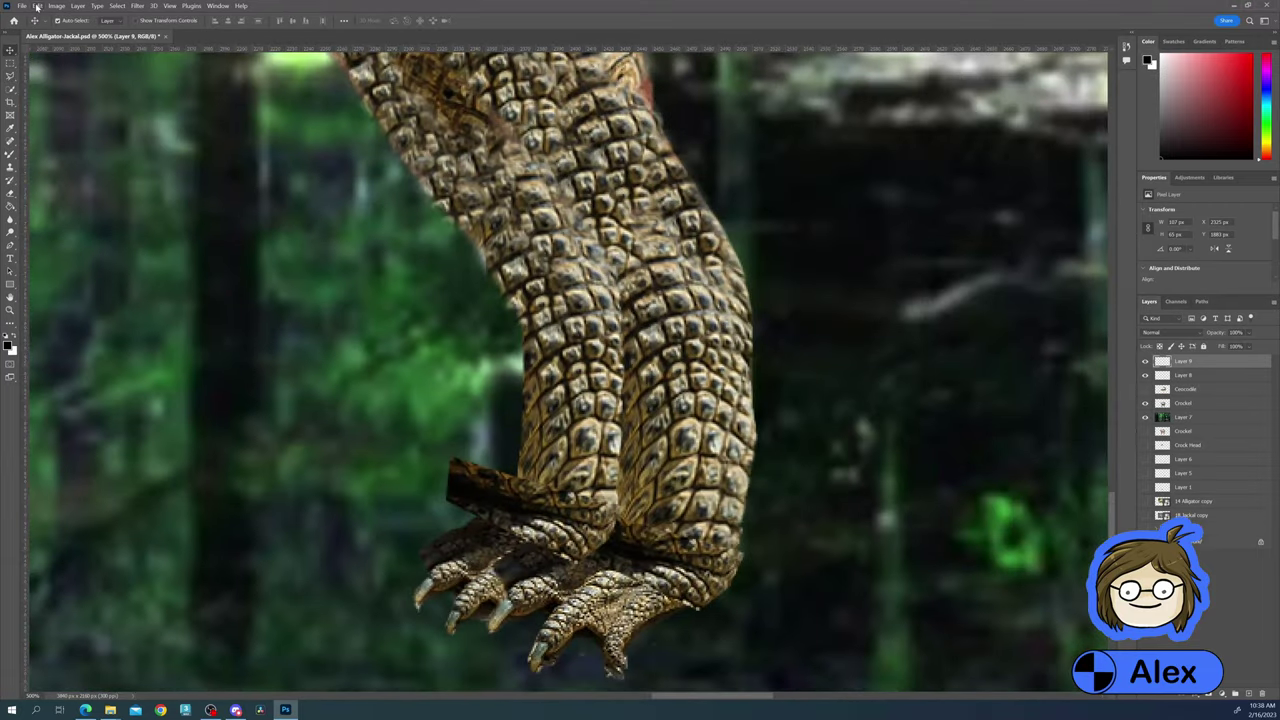
Place the copied crocodile skin patch over the ankle, warping and resizing it to fit
{"action": "key", "text": "ctrl+t"}
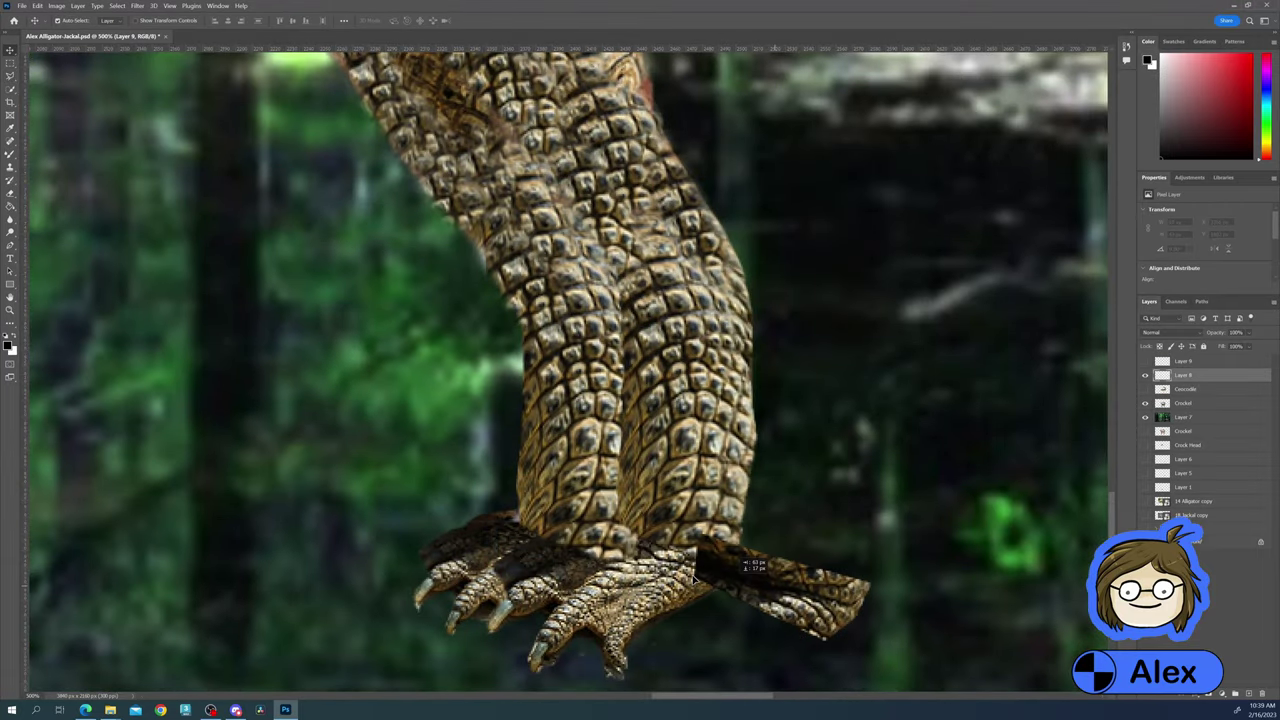
{"action": "left_click_drag", "start_coordinate": [693, 577], "coordinate": [576, 527]}
{"action": "left_click", "coordinate": [37, 5]}
{"action": "left_click", "coordinate": [190, 272]}
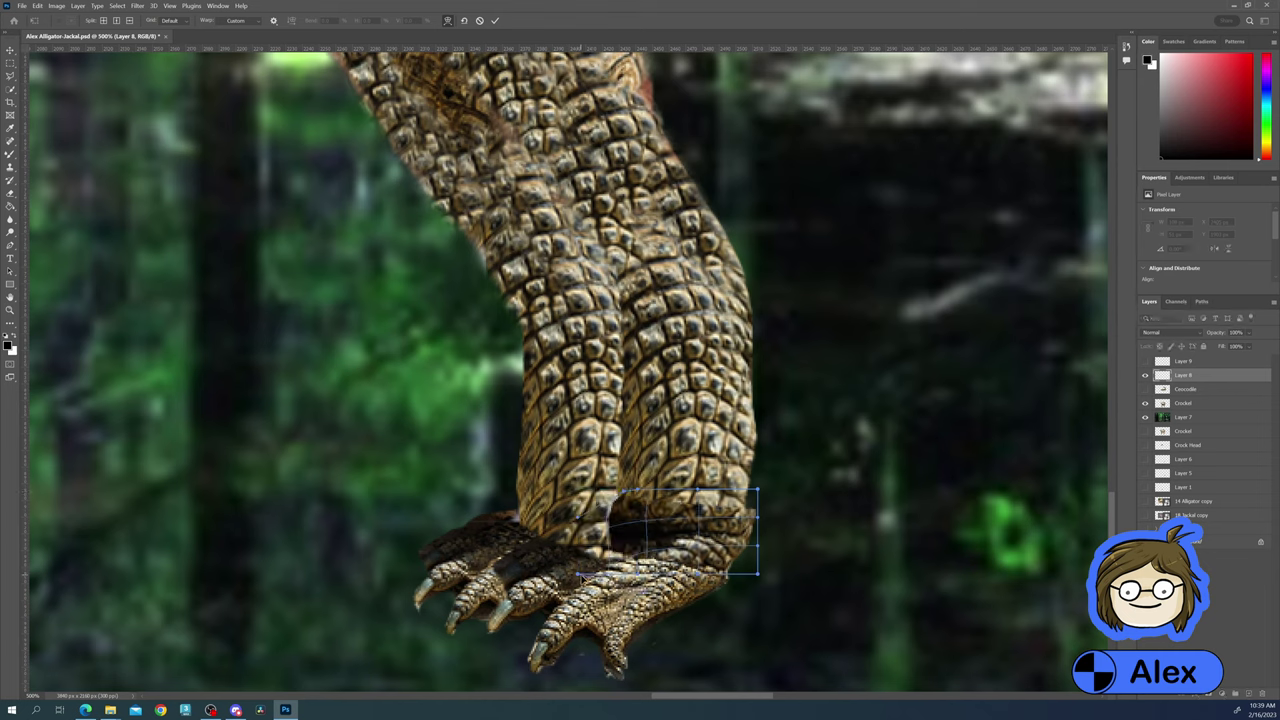
{"action": "key", "text": "Return"}
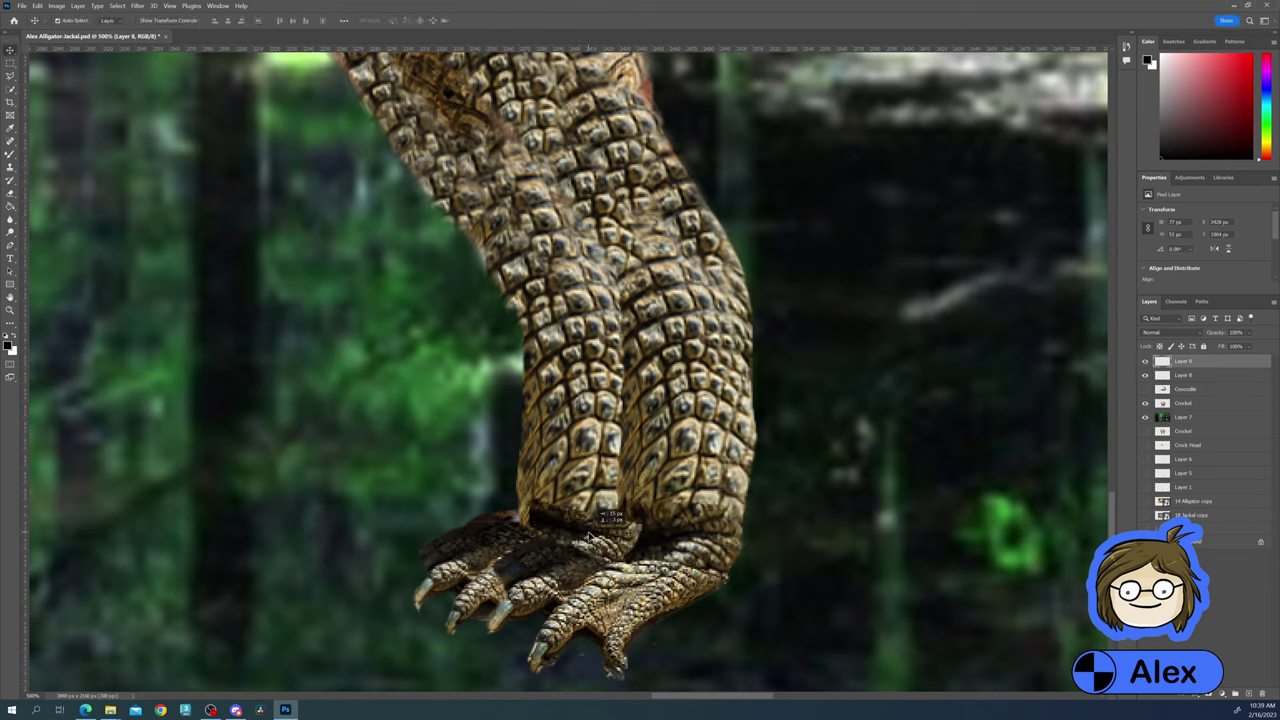
{"action": "left_click", "coordinate": [37, 5]}
{"action": "left_click", "coordinate": [59, 211]}
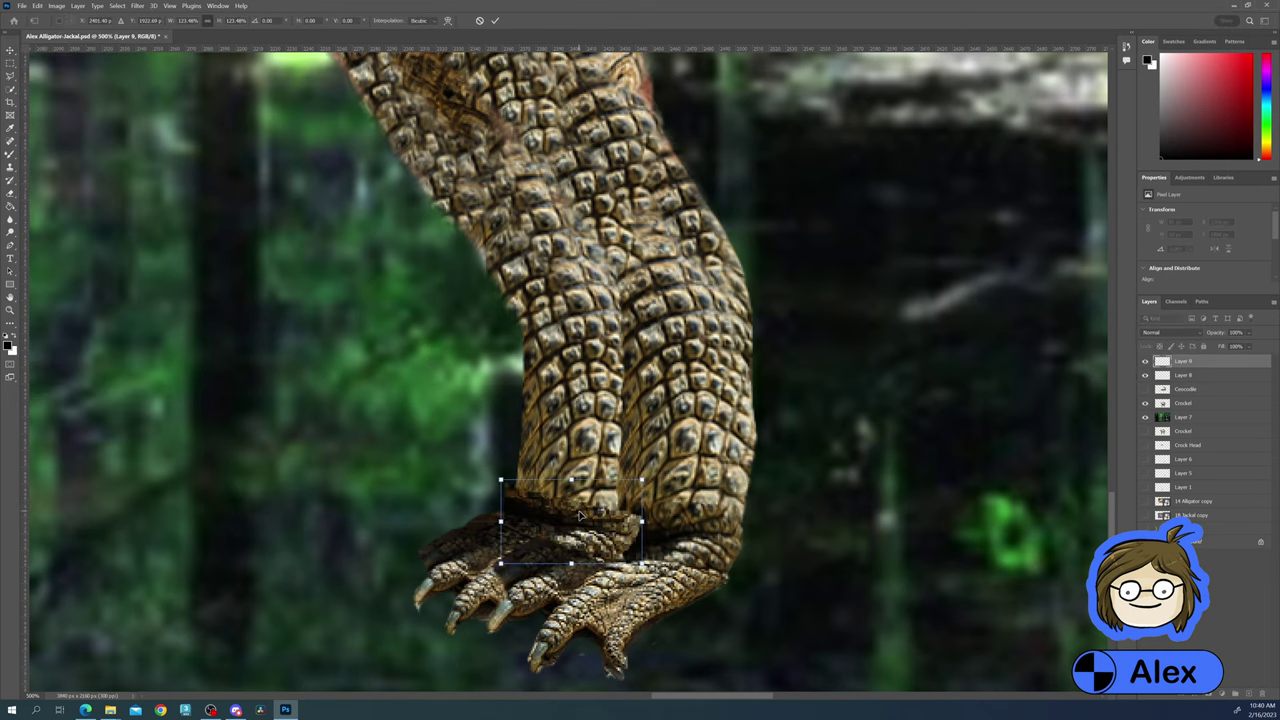
{"action": "key", "text": "Return"}
{"action": "scroll", "coordinate": [580, 515], "scroll_direction": "down", "scroll_amount": 1}
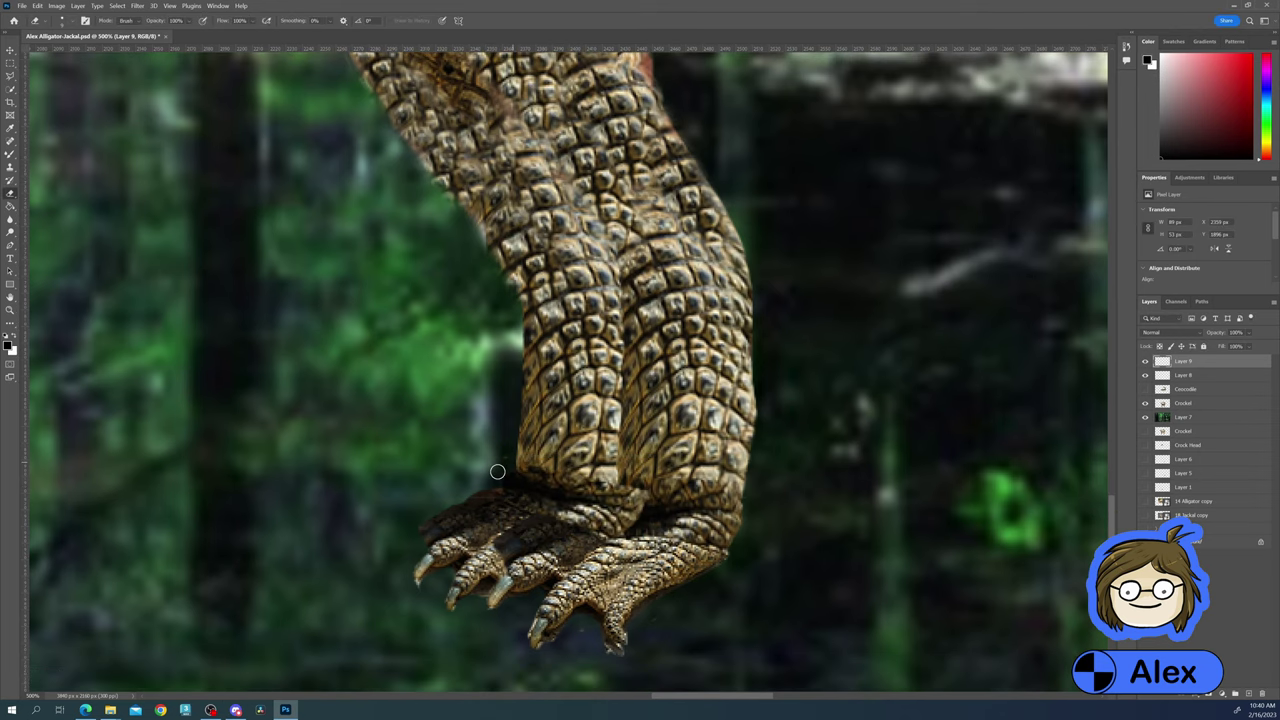
Brush over the ankle seam to darken it and select the Crockel layer
{"action": "key", "text": "b"}
{"action": "left_click", "coordinate": [623, 515]}
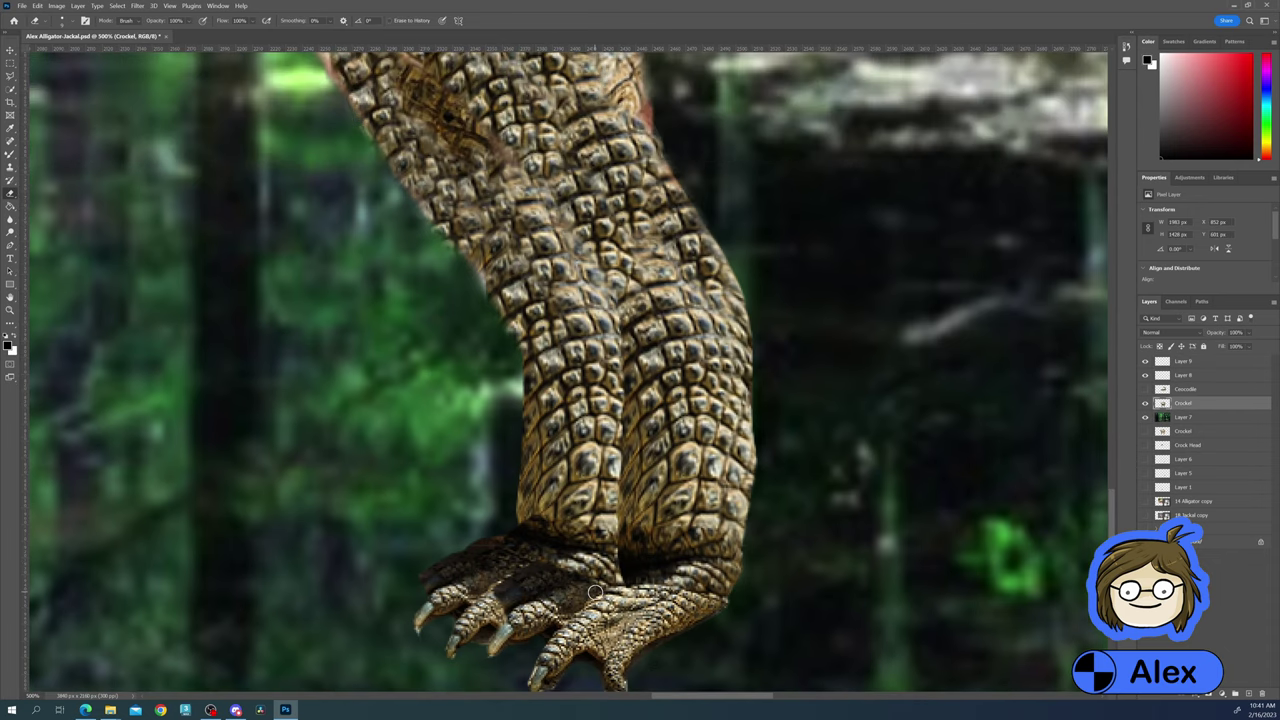
{"action": "left_click", "coordinate": [1200, 402]}
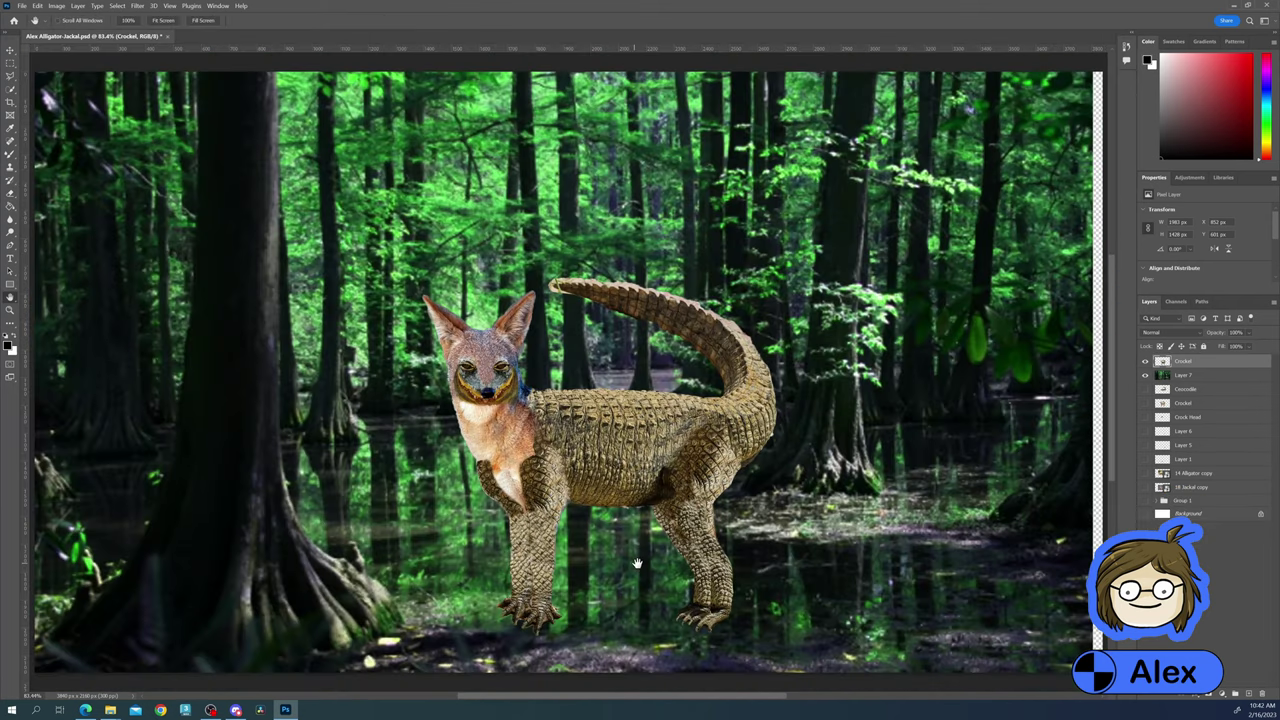
{"action": "left_click", "coordinate": [21, 5]}
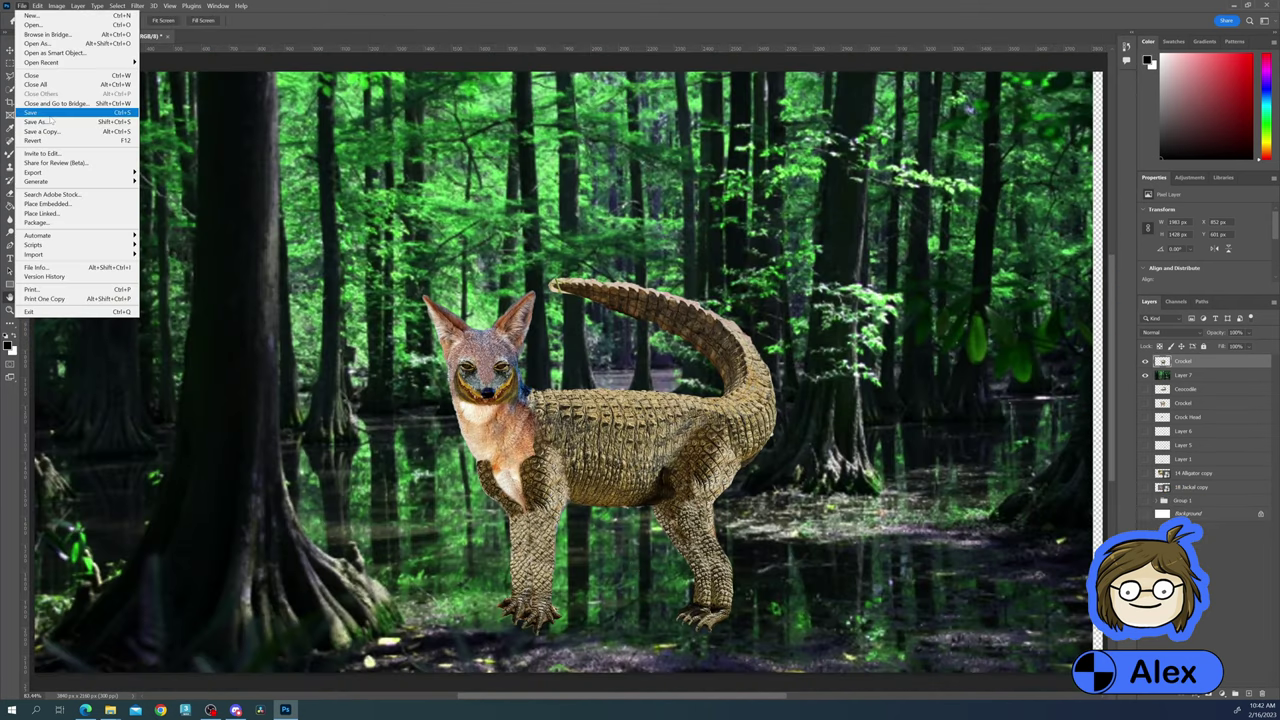
Confirm the shrunken jackal-alligator, copy it to a new layer and set that layer to 90% opacity
{"action": "left_click", "coordinate": [56, 6]}
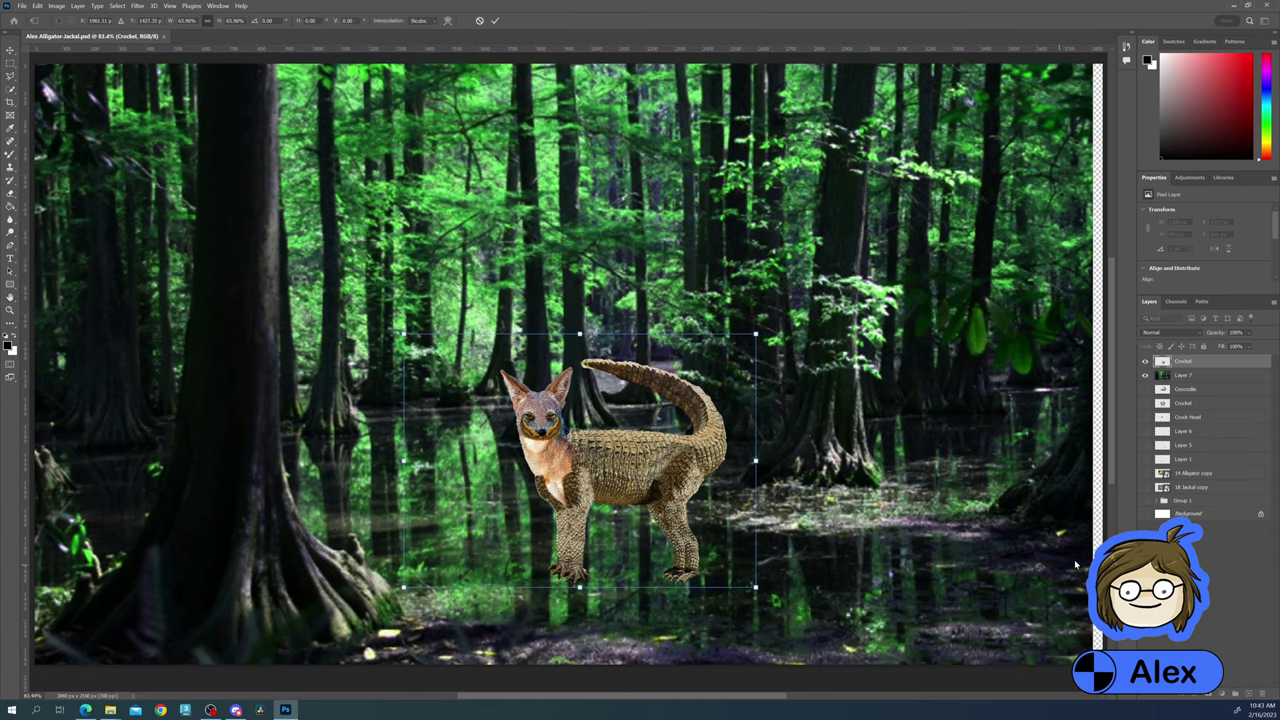
{"action": "key", "text": "Return"}
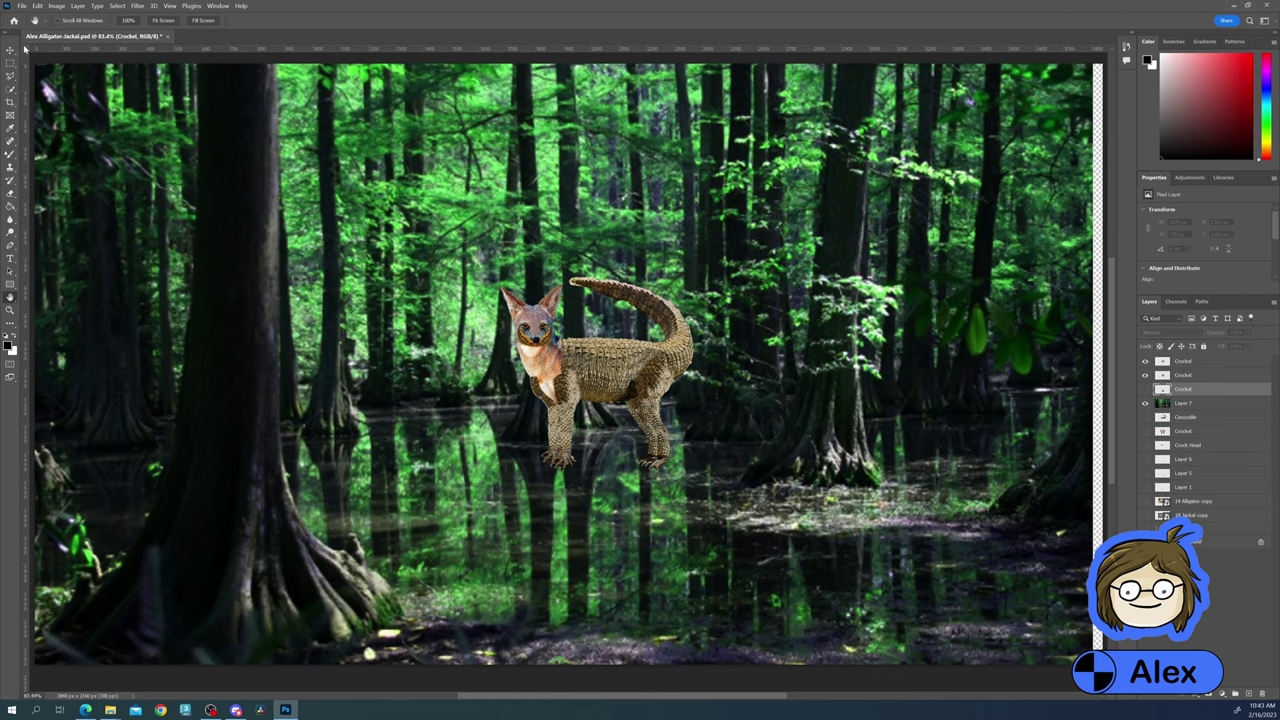
{"action": "left_click", "coordinate": [56, 6]}
{"action": "mouse_move", "coordinate": [72, 28]}
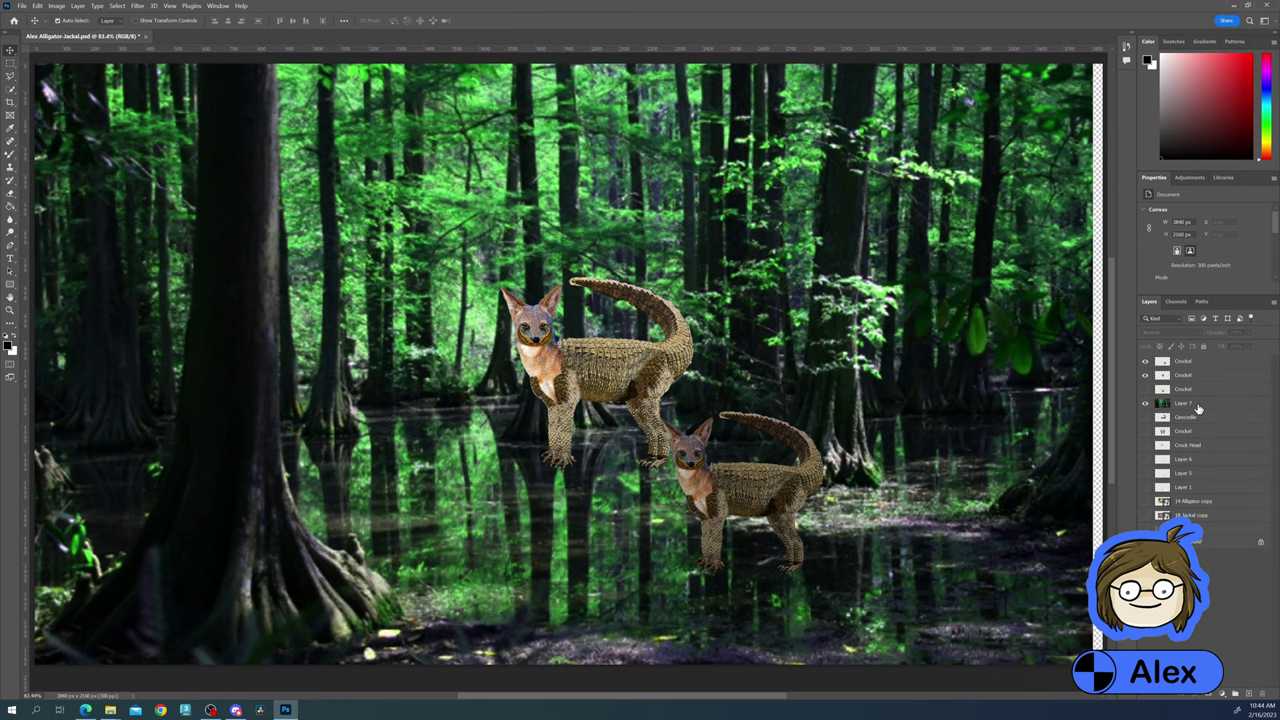
{"action": "key", "text": "ctrl+shift+alt+n"}
{"action": "key", "text": "l"}
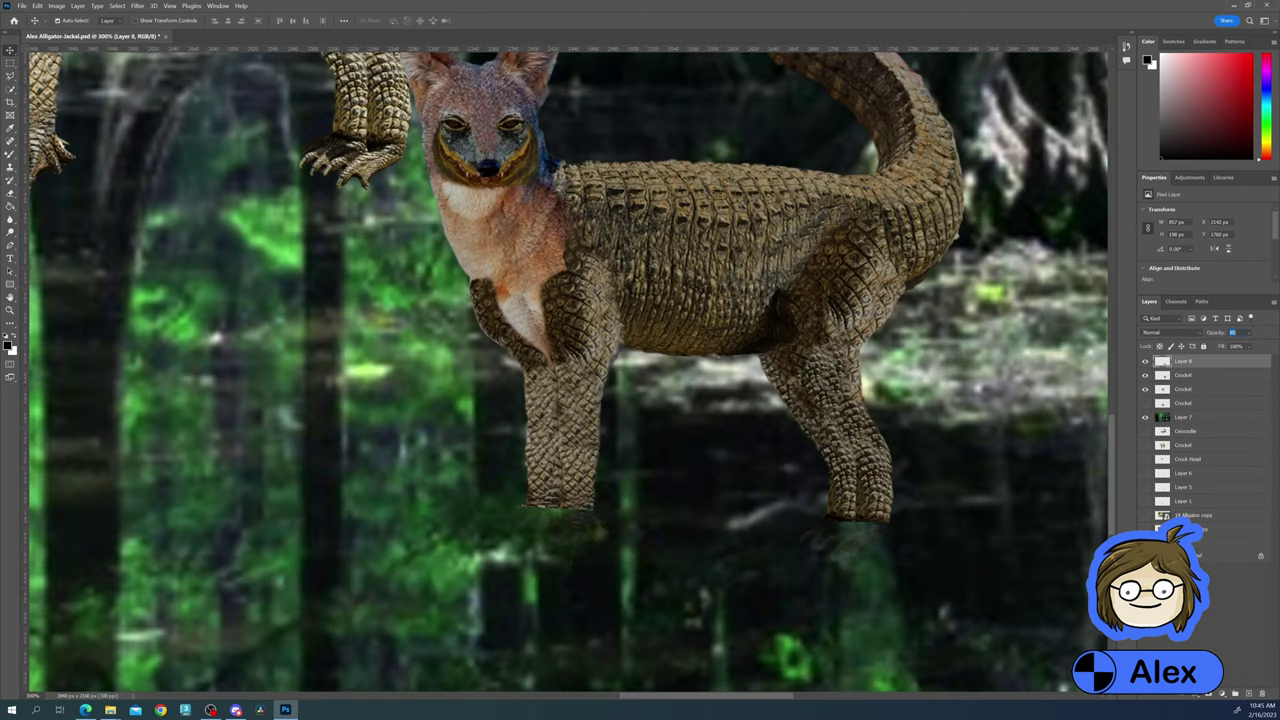
{"action": "key", "text": "9"}
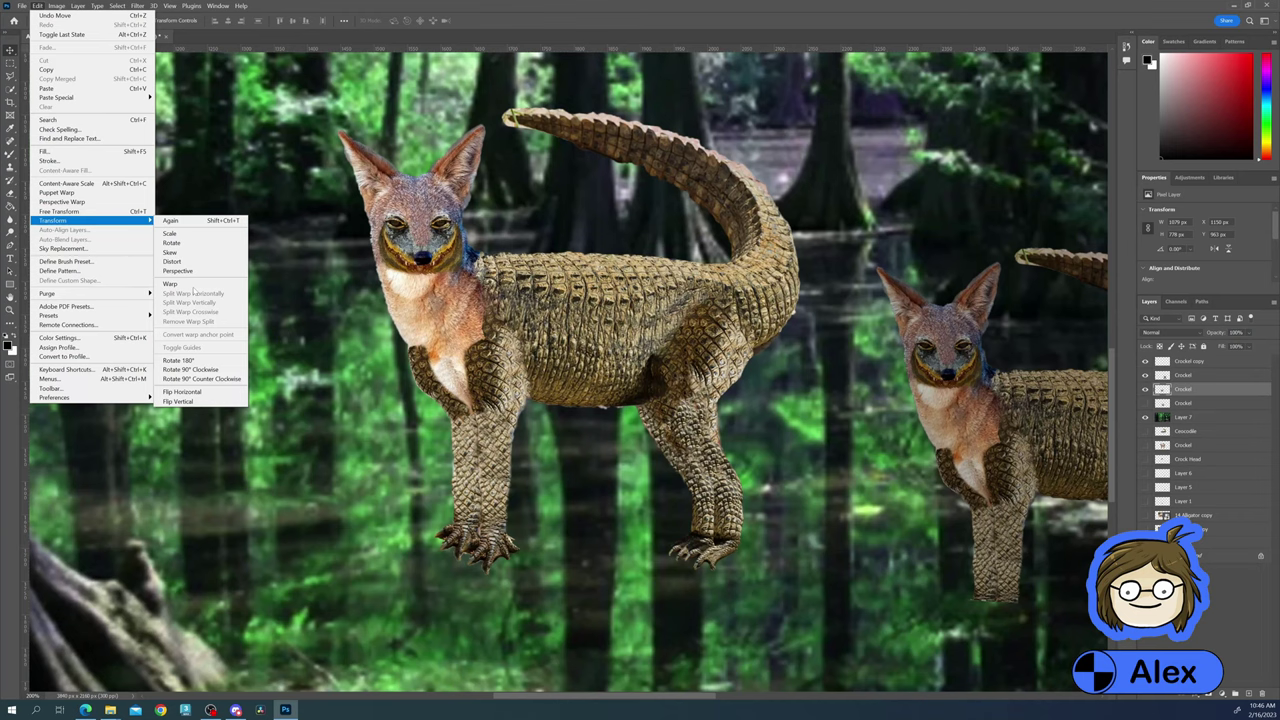
Mirror the left creature horizontally and scale it down smaller
{"action": "left_click", "coordinate": [181, 391]}
{"action": "key", "text": "ctrl+t"}
{"action": "left_click_drag", "start_coordinate": [179, 562], "coordinate": [320, 490]}
{"action": "key", "text": "Return"}
{"action": "left_click", "coordinate": [21, 5]}
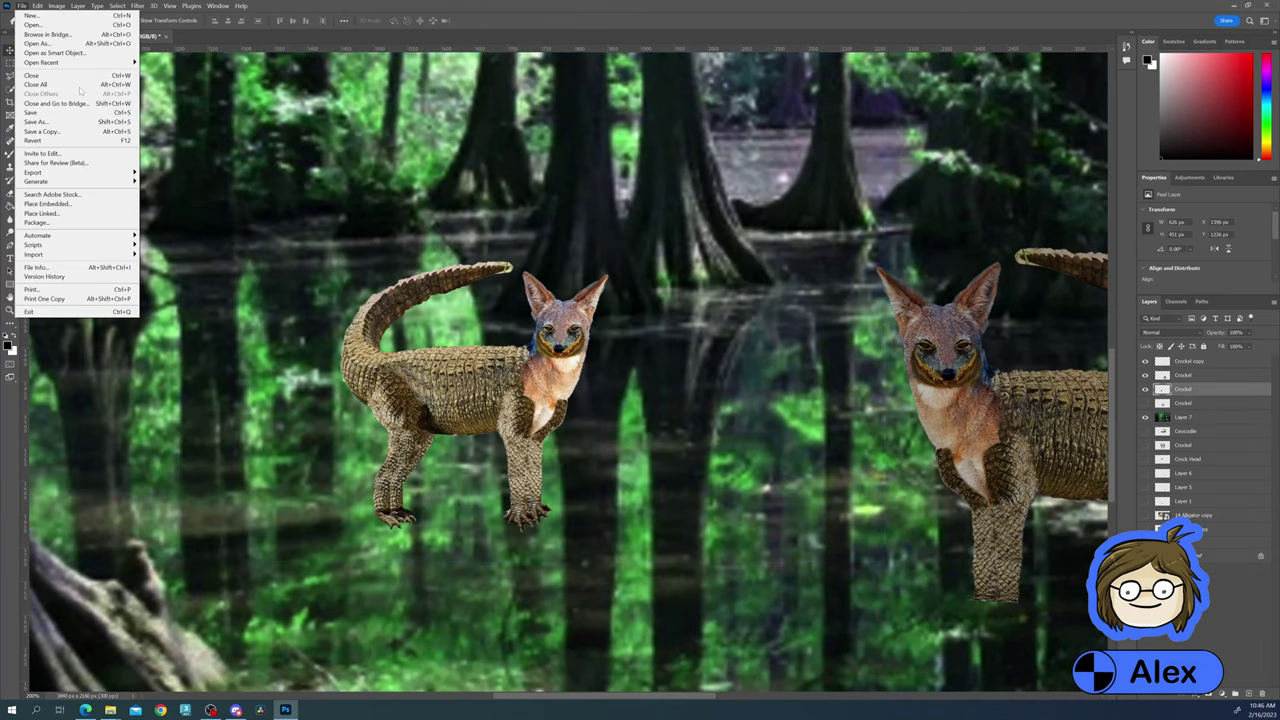
Lasso the distant creature's body, cut it to its own layer and set 90% opacity
{"action": "key", "text": "Escape"}
{"action": "mouse_move", "coordinate": [540, 280]}
{"action": "left_mouse_down"}
{"action": "mouse_move", "coordinate": [628, 410]}
{"action": "mouse_move", "coordinate": [533, 300]}
{"action": "left_mouse_up"}
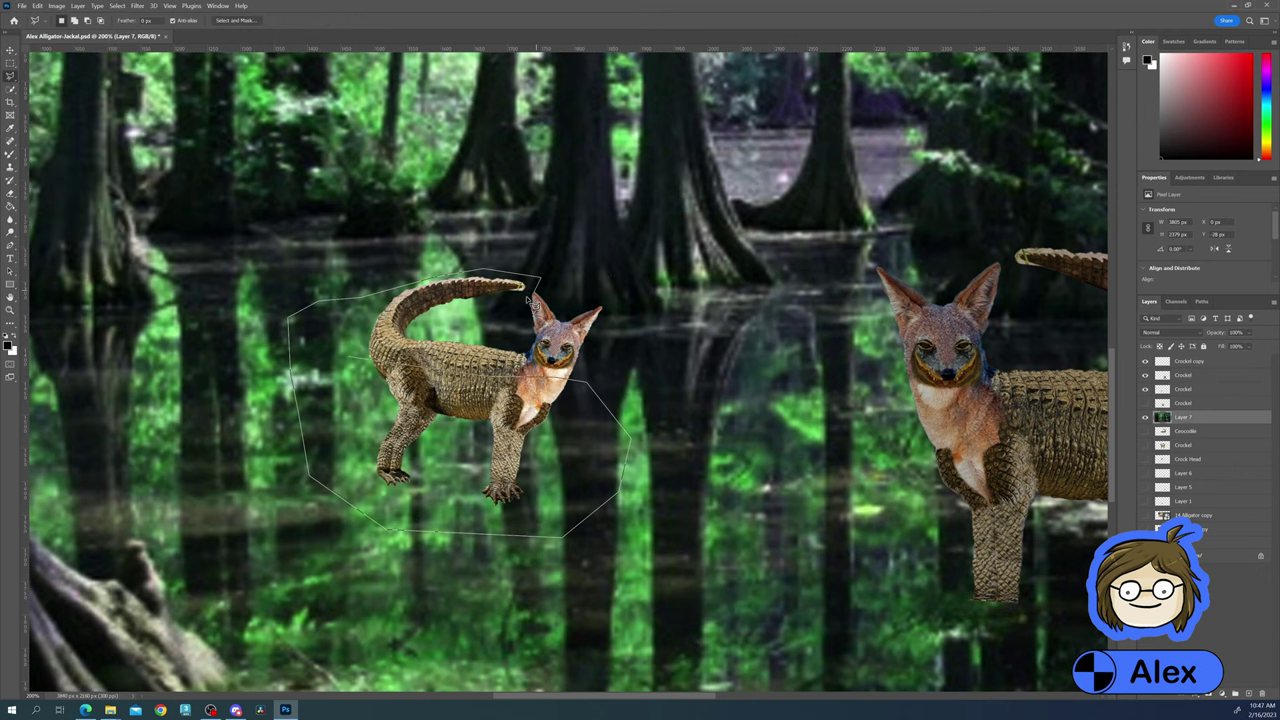
{"action": "key", "text": "ctrl+shift+j"}
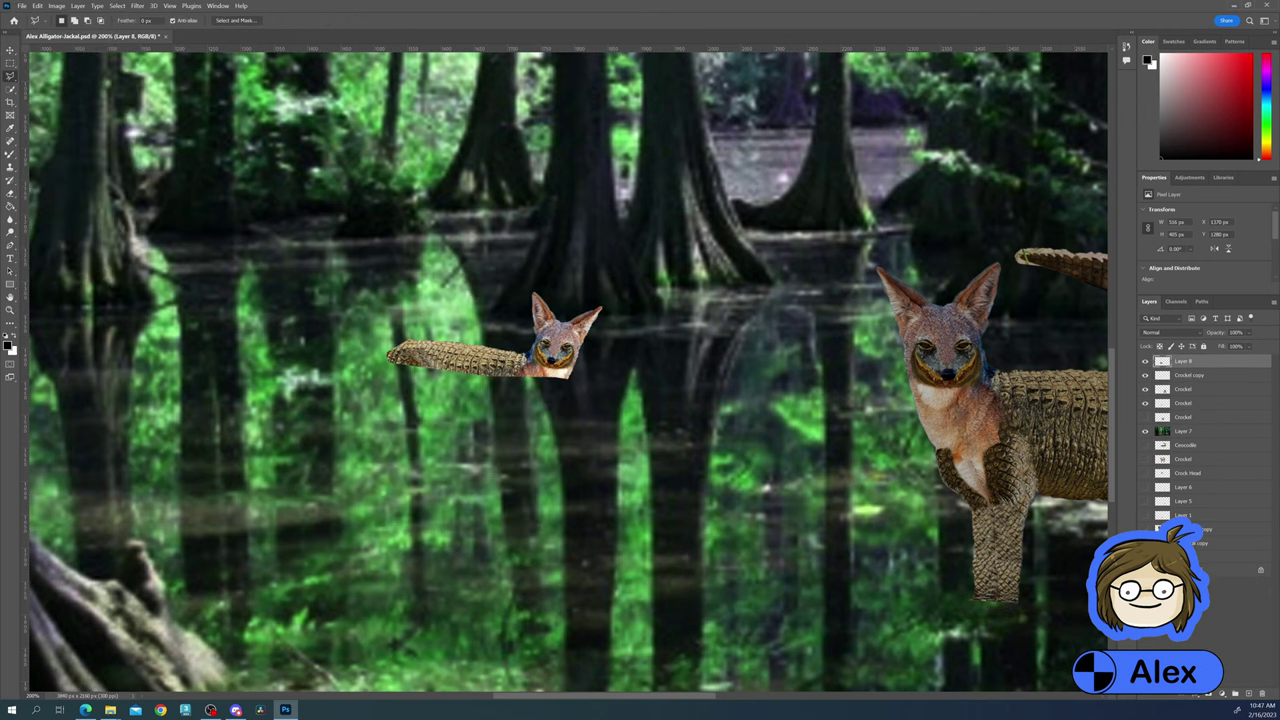
{"action": "key", "text": "9"}
{"action": "scroll", "coordinate": [651, 406], "scroll_direction": "down", "scroll_amount": 1}
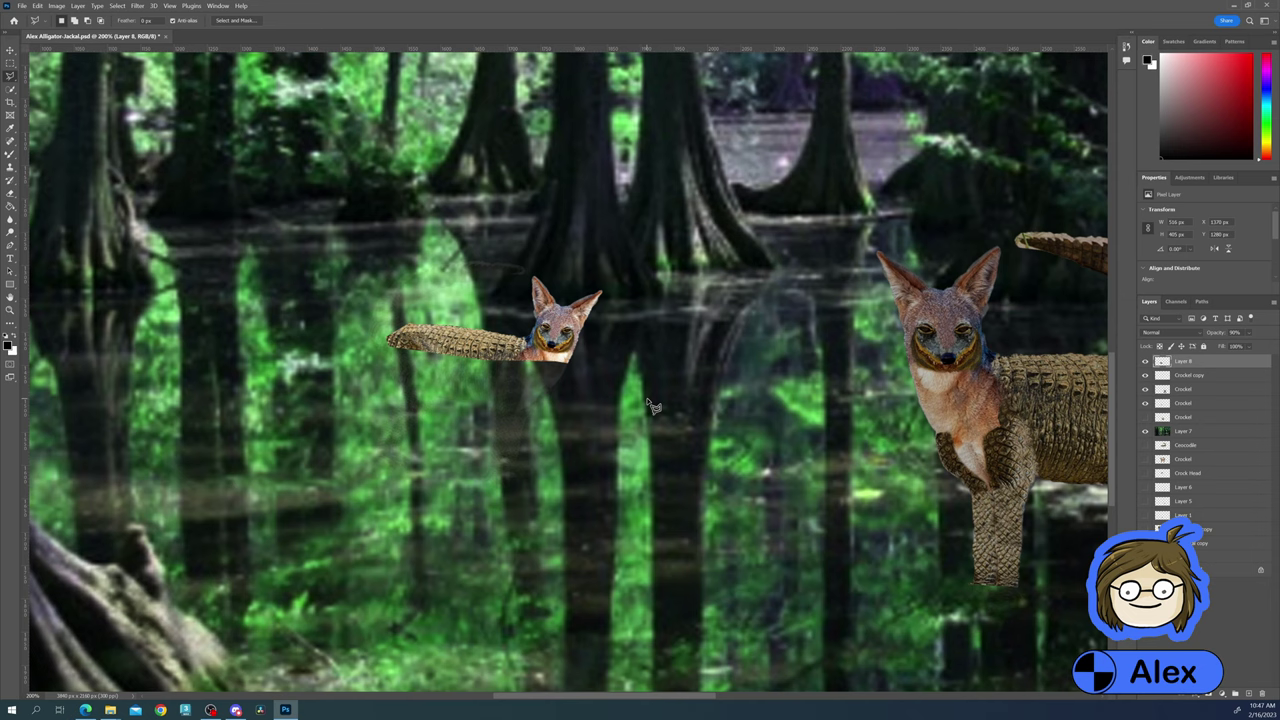
{"action": "scroll", "coordinate": [651, 406], "scroll_direction": "up", "scroll_amount": 2}
Darken the head on the Crockel layer with Hue/Saturation Lightness -14
{"action": "left_click", "coordinate": [1195, 375]}
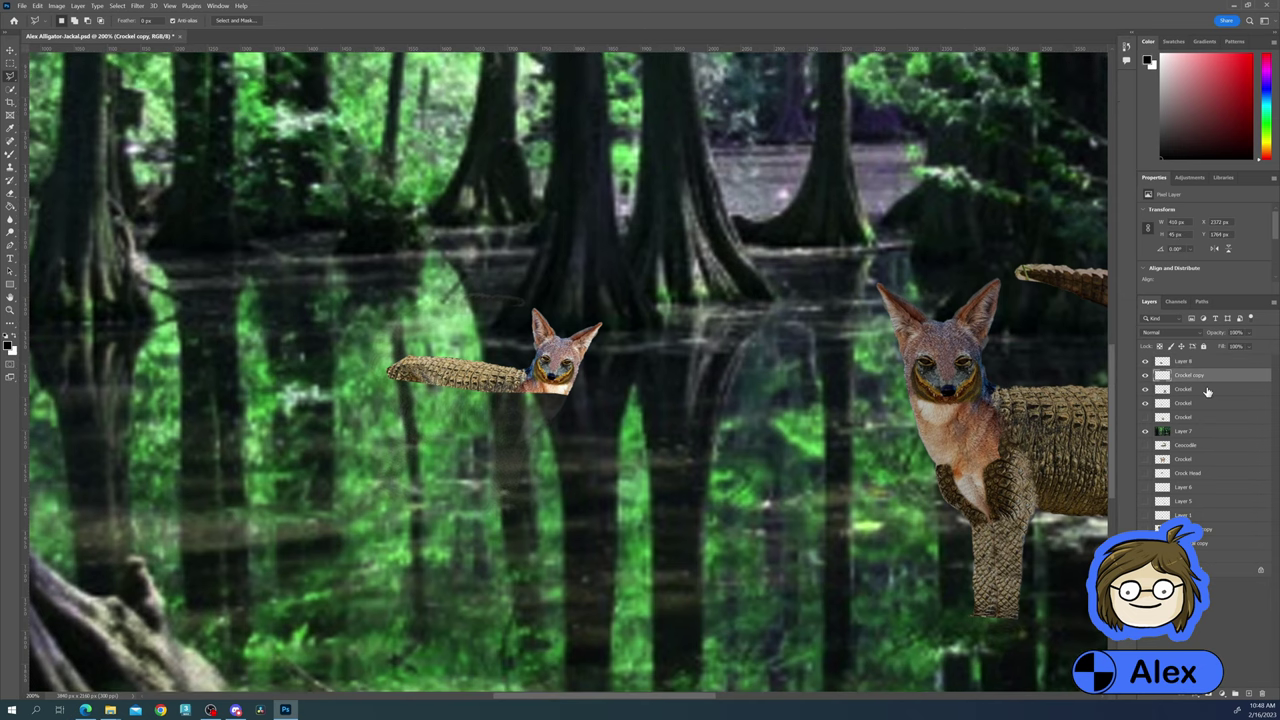
{"action": "left_click", "coordinate": [1200, 402]}
{"action": "key", "text": "ctrl+u"}
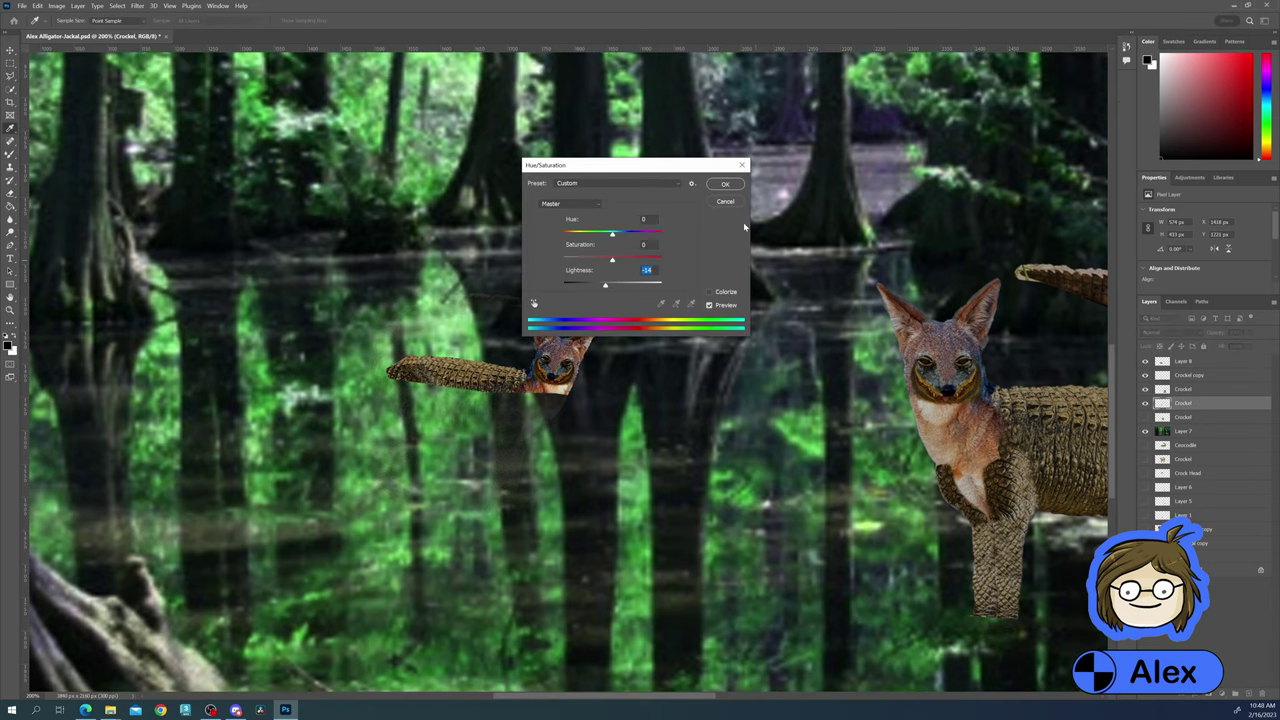
{"action": "key", "text": "Return"}
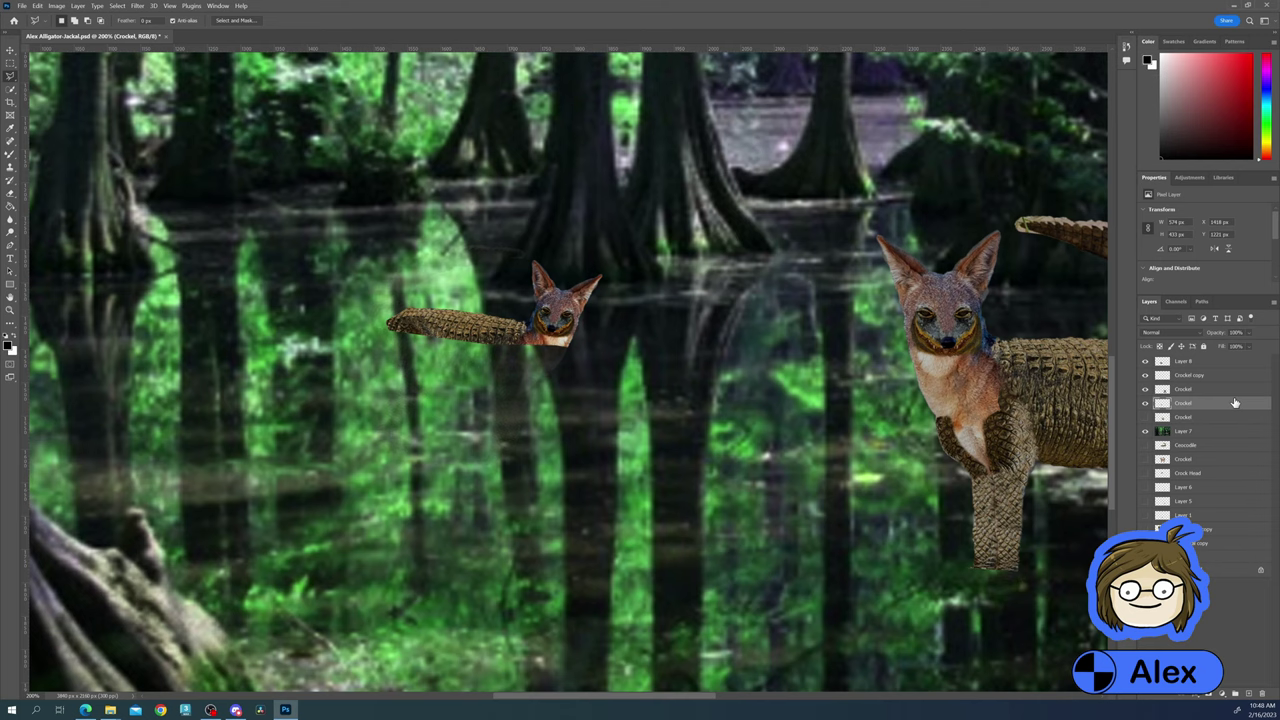
{"action": "key", "text": "b"}
{"action": "scroll", "coordinate": [465, 332], "scroll_direction": "up", "scroll_amount": 5}
Rename Layer 7 to 'BG' and merge the chosen swamp layers together
{"action": "key", "text": "h"}
{"action": "key", "text": "ctrl+0"}
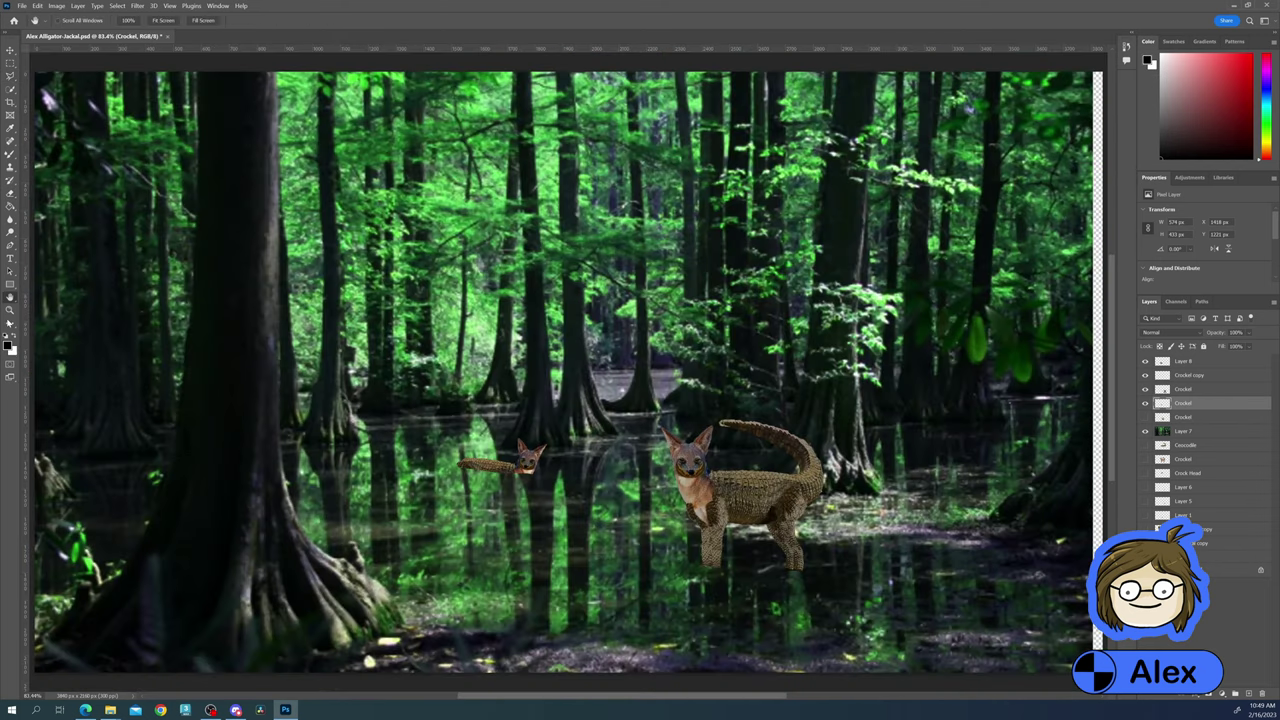
{"action": "double_click", "coordinate": [1171, 432]}
{"action": "type", "text": "BG"}
{"action": "key", "text": "Return"}
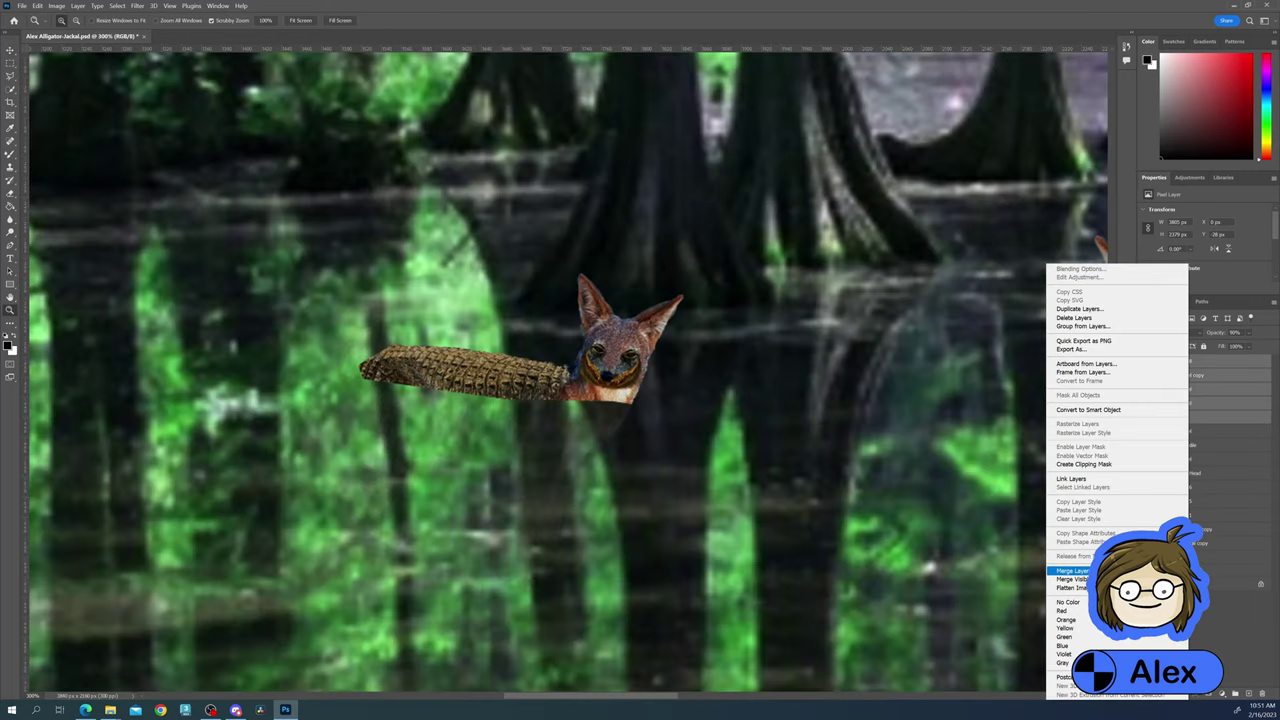
{"action": "left_click", "coordinate": [1072, 570]}
{"action": "key", "text": "e"}
{"action": "right_click", "coordinate": [1078, 570]}
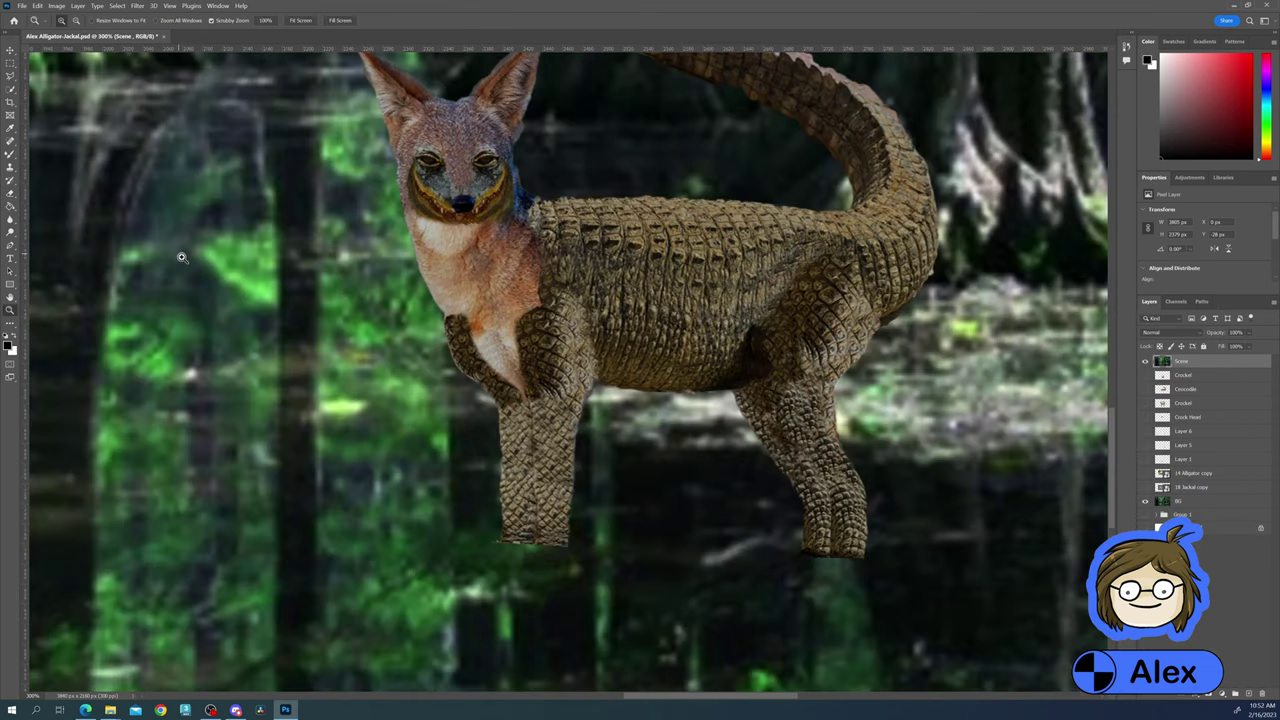
Content-Aware Fill the stray area under the leg and the tail tip
{"action": "key", "text": "l"}
{"action": "left_click_drag", "start_coordinate": [480, 525], "coordinate": [490, 540]}
{"action": "right_click", "coordinate": [494, 538]}
{"action": "right_click", "coordinate": [1210, 378]}
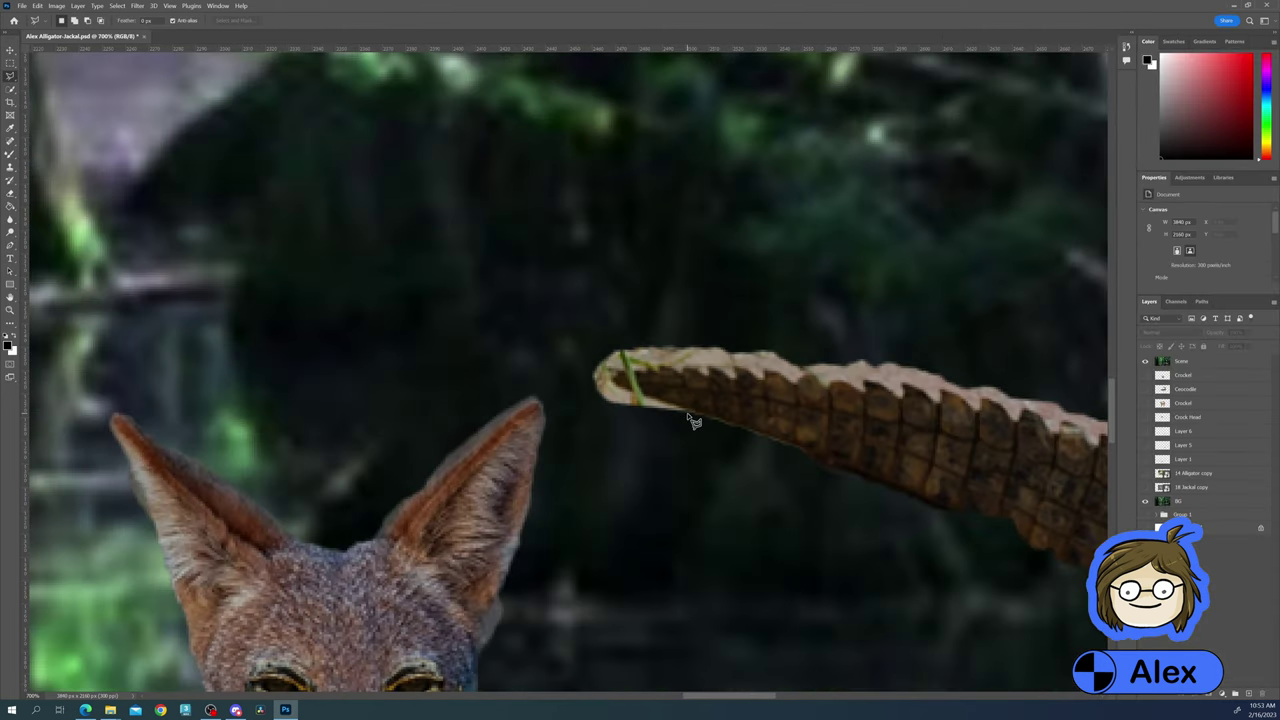
{"action": "left_click_drag", "start_coordinate": [598, 370], "coordinate": [698, 424]}
{"action": "left_click_drag", "start_coordinate": [698, 424], "coordinate": [688, 413]}
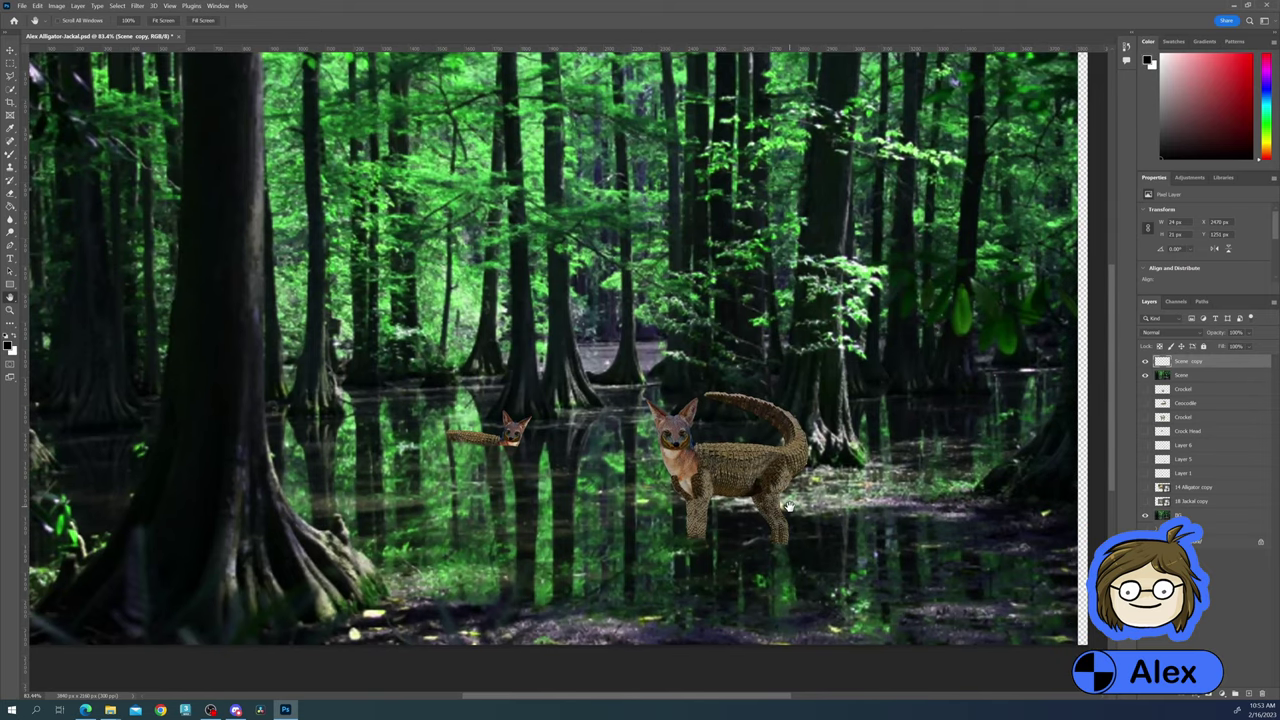
Zoom to 100% and merge the Scene copy layer down into Scene
{"action": "key", "text": "z"}
{"action": "key", "text": "ctrl+plus"}
{"action": "right_click", "coordinate": [1198, 361]}
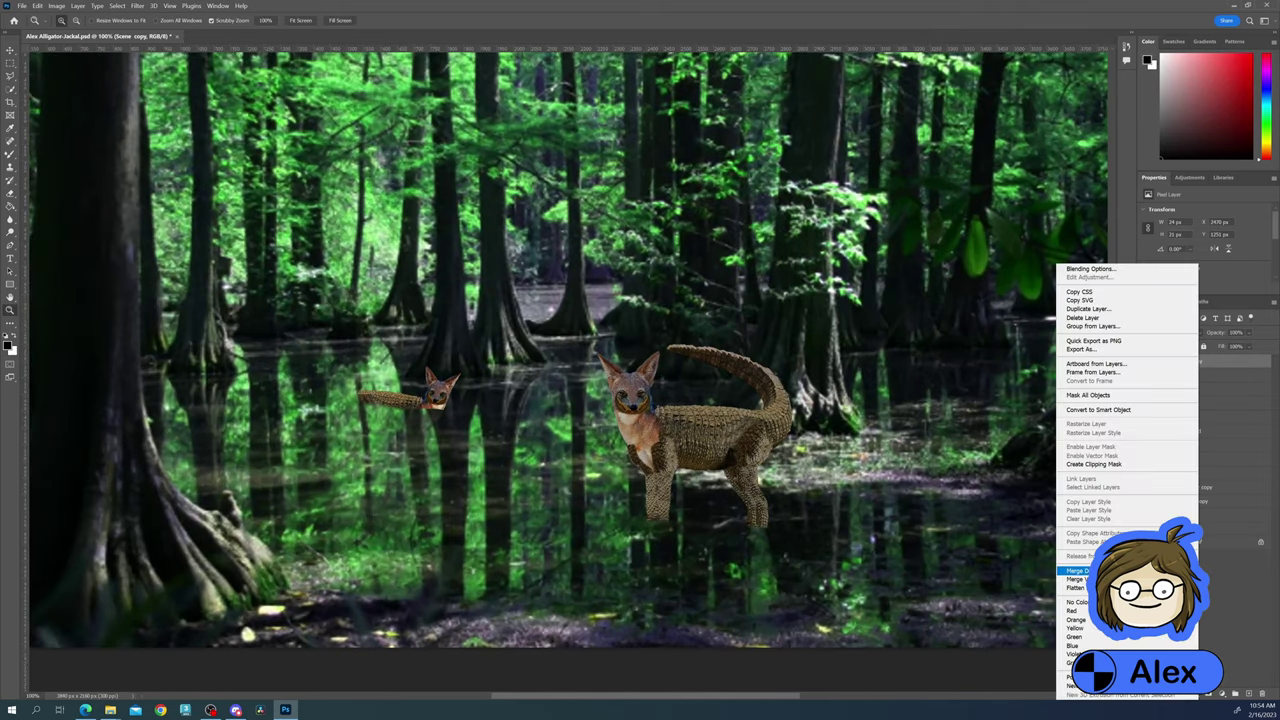
{"action": "left_click", "coordinate": [1076, 570]}
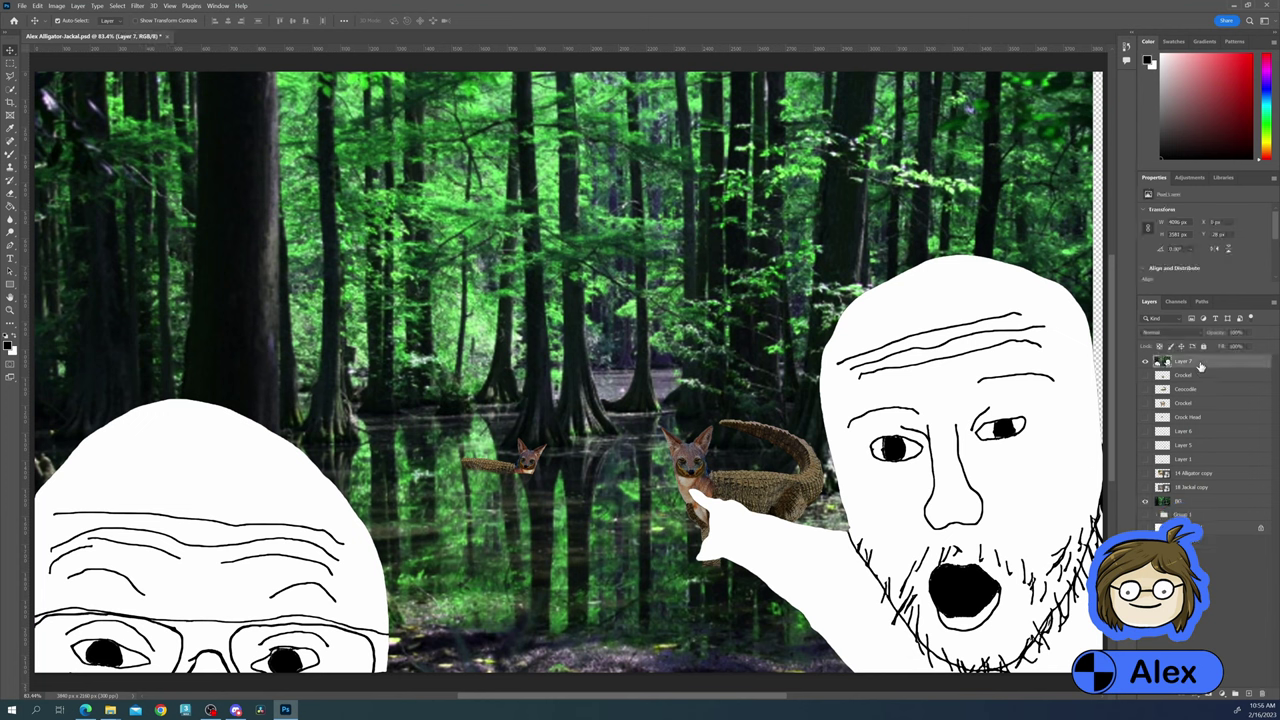
Shift the faces layer down 28 px and pull the Green curve down to tint the shadows
{"action": "left_click_drag", "start_coordinate": [1200, 366], "coordinate": [612, 404]}
{"action": "left_click", "coordinate": [52, 6]}
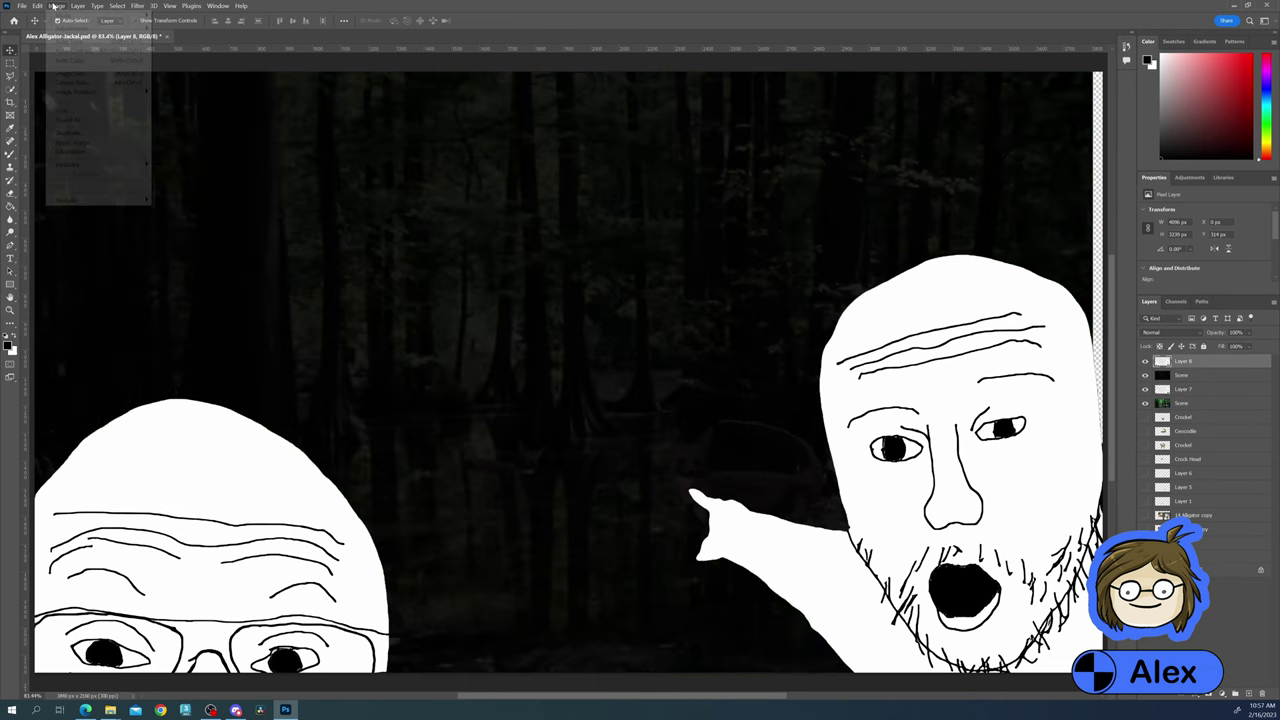
{"action": "mouse_move", "coordinate": [140, 28]}
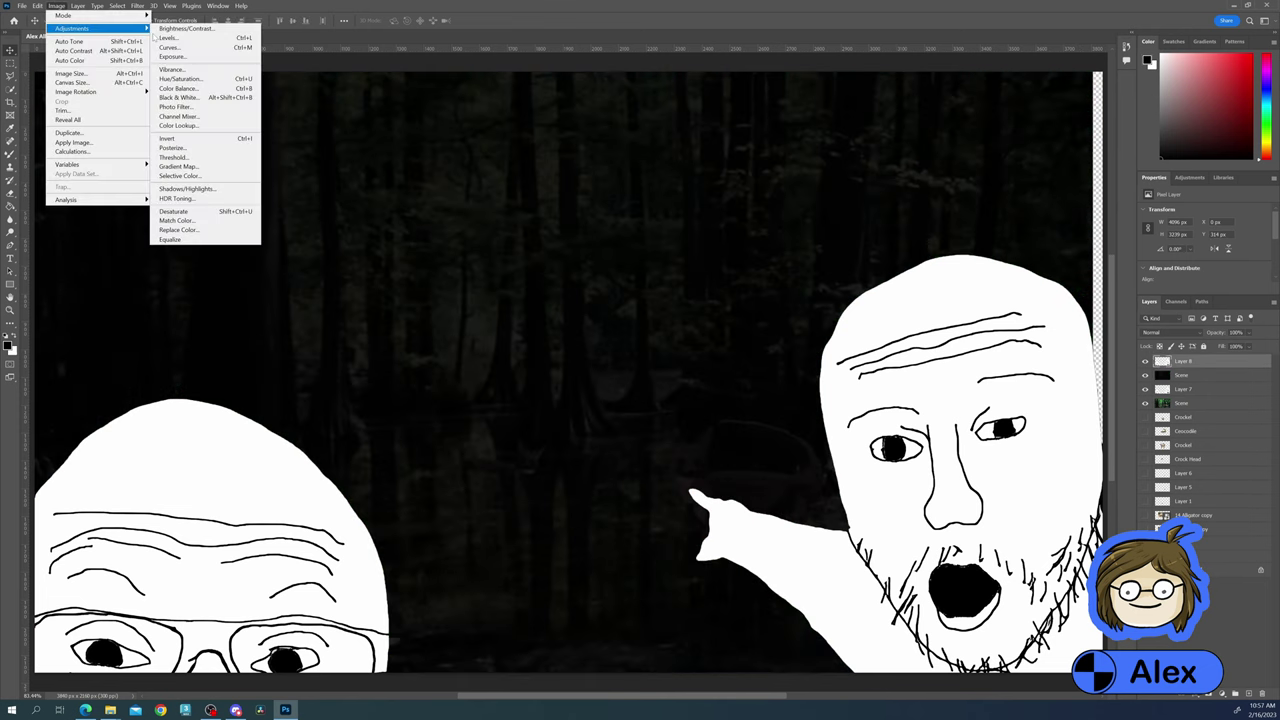
{"action": "left_click", "coordinate": [169, 47]}
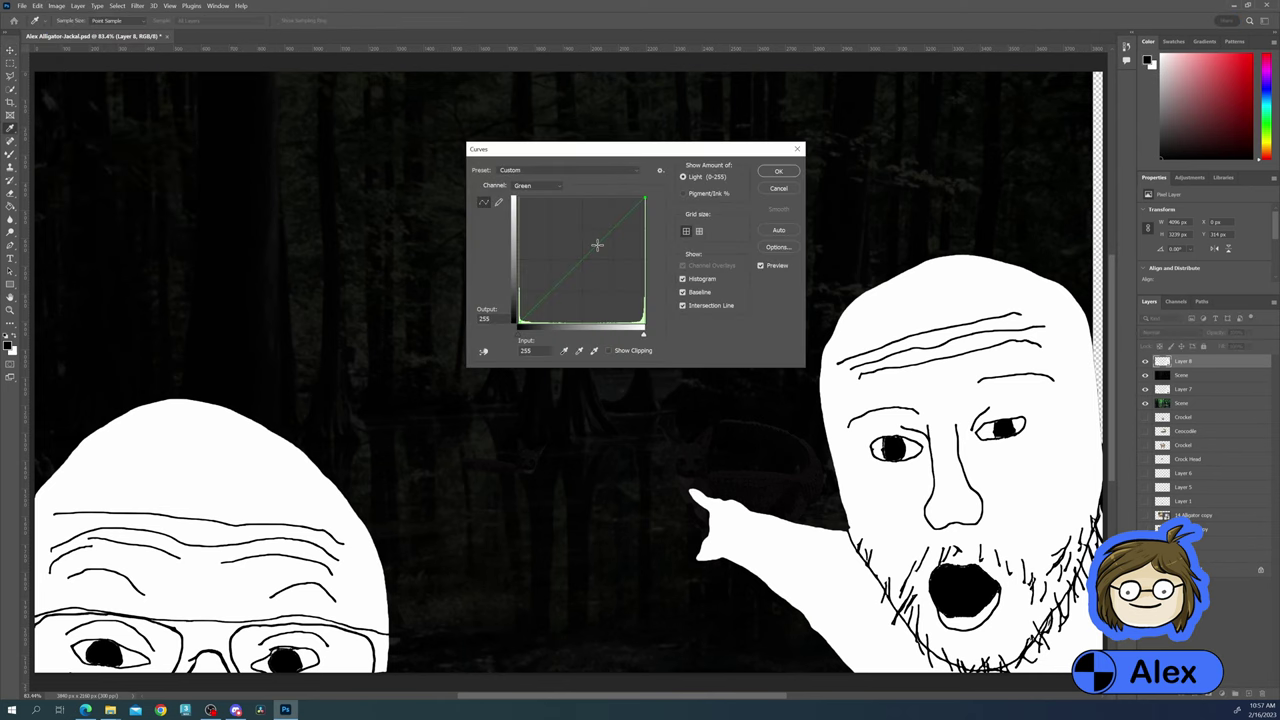
{"action": "left_click_drag", "start_coordinate": [597, 245], "coordinate": [611, 312]}
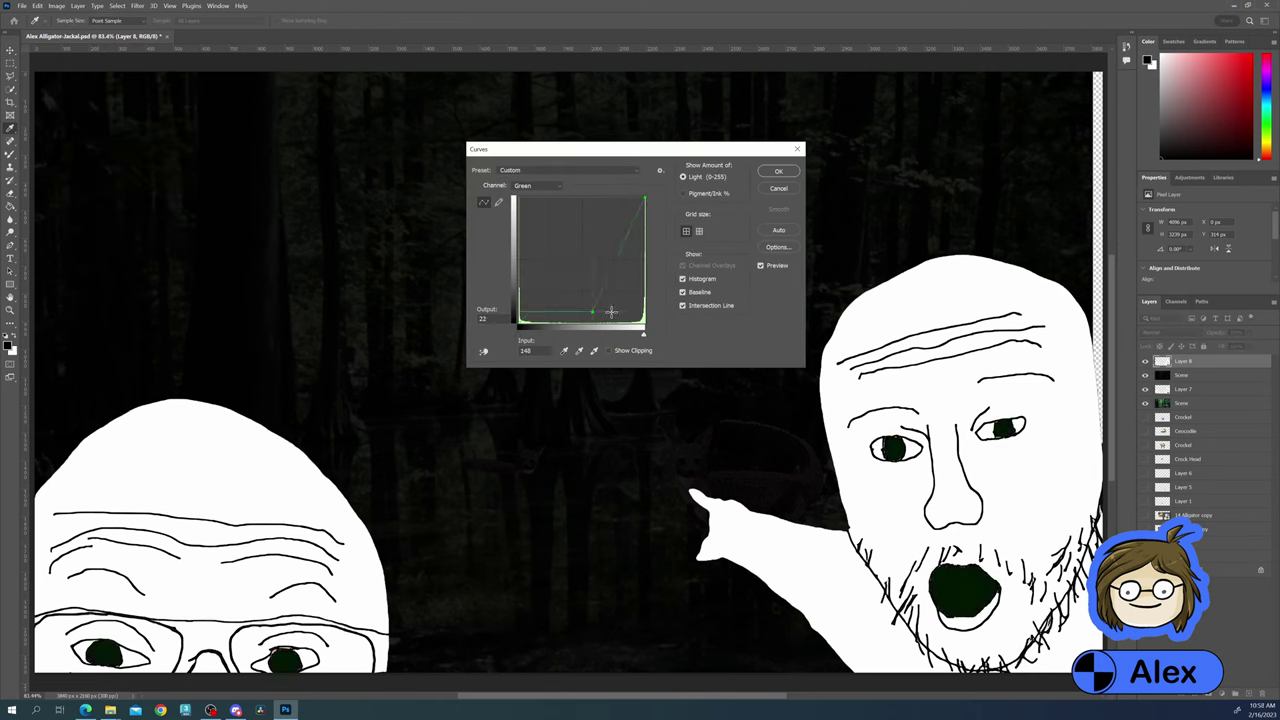
{"action": "key", "text": "Return"}
Select the Scene layer, then show and hide the darkened overlay layer
{"action": "left_click", "coordinate": [1240, 403]}
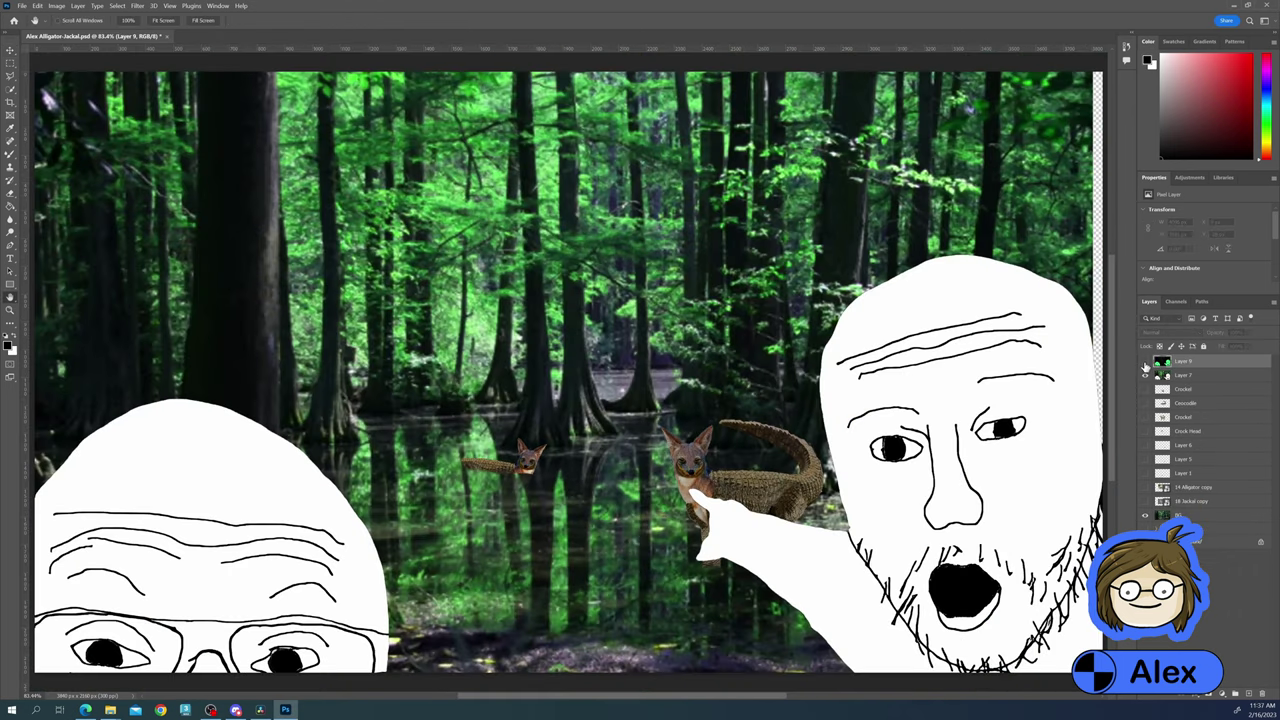
{"action": "left_click", "coordinate": [1145, 362]}
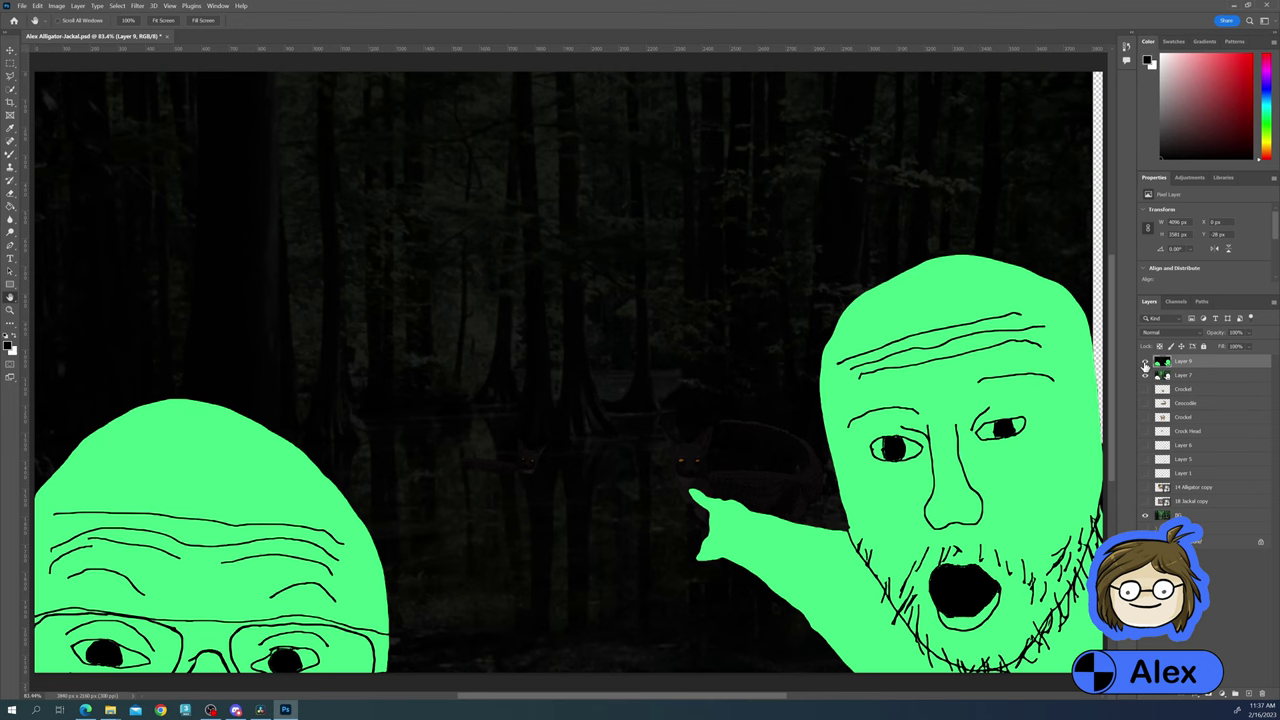
{"action": "left_click", "coordinate": [1145, 362]}
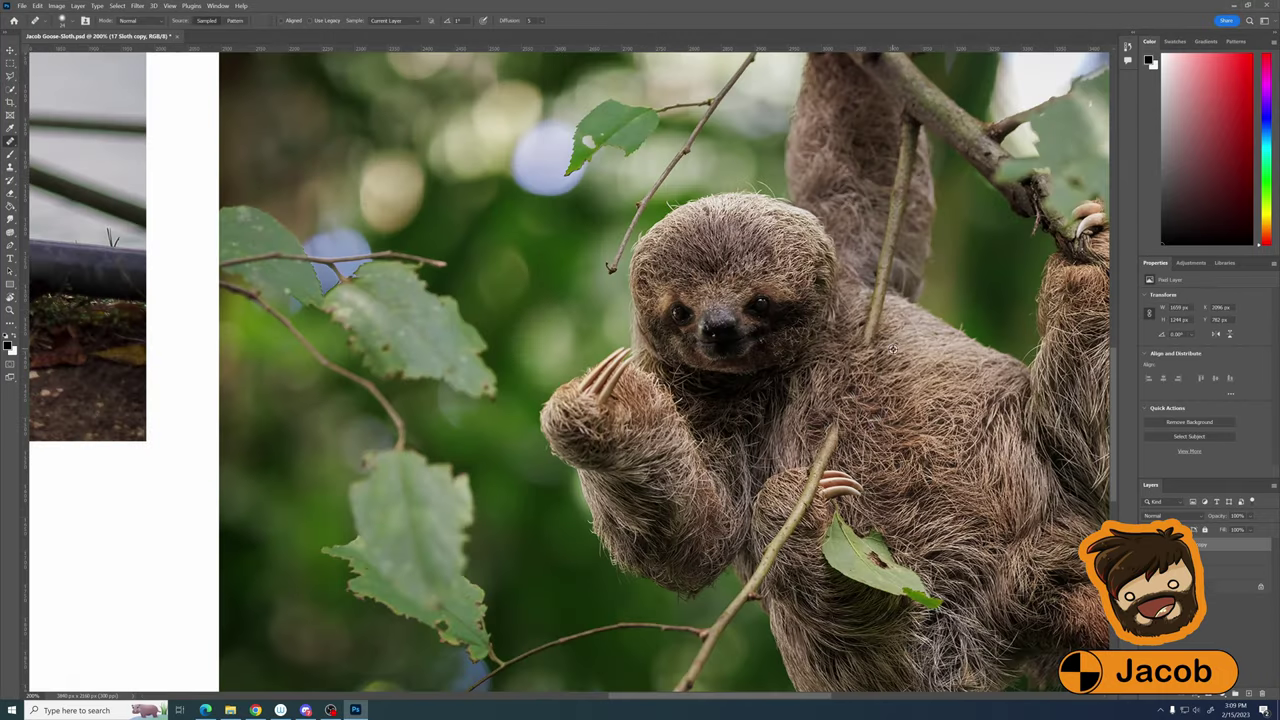
Clone sloth fur over a leaf covering the sloth's body
{"action": "scroll", "coordinate": [800, 400], "scroll_direction": "down", "scroll_amount": 2}
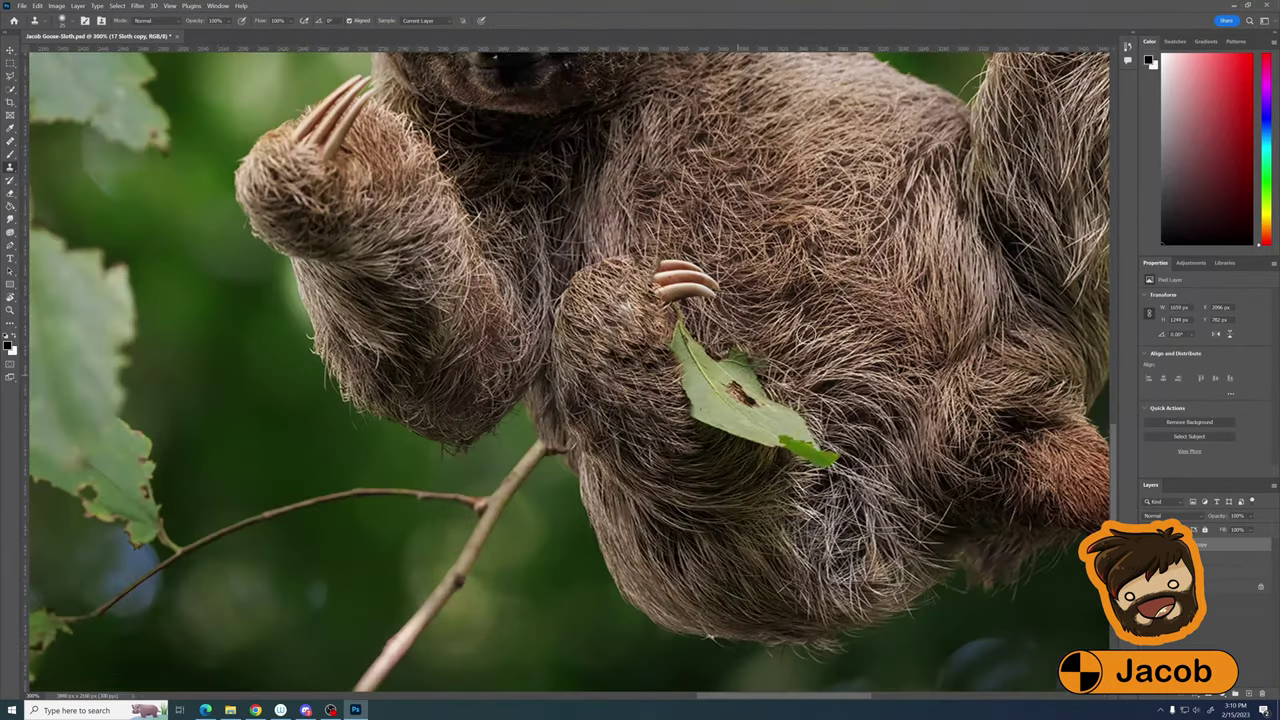
{"action": "left_click_drag", "start_coordinate": [845, 410], "coordinate": [870, 440]}
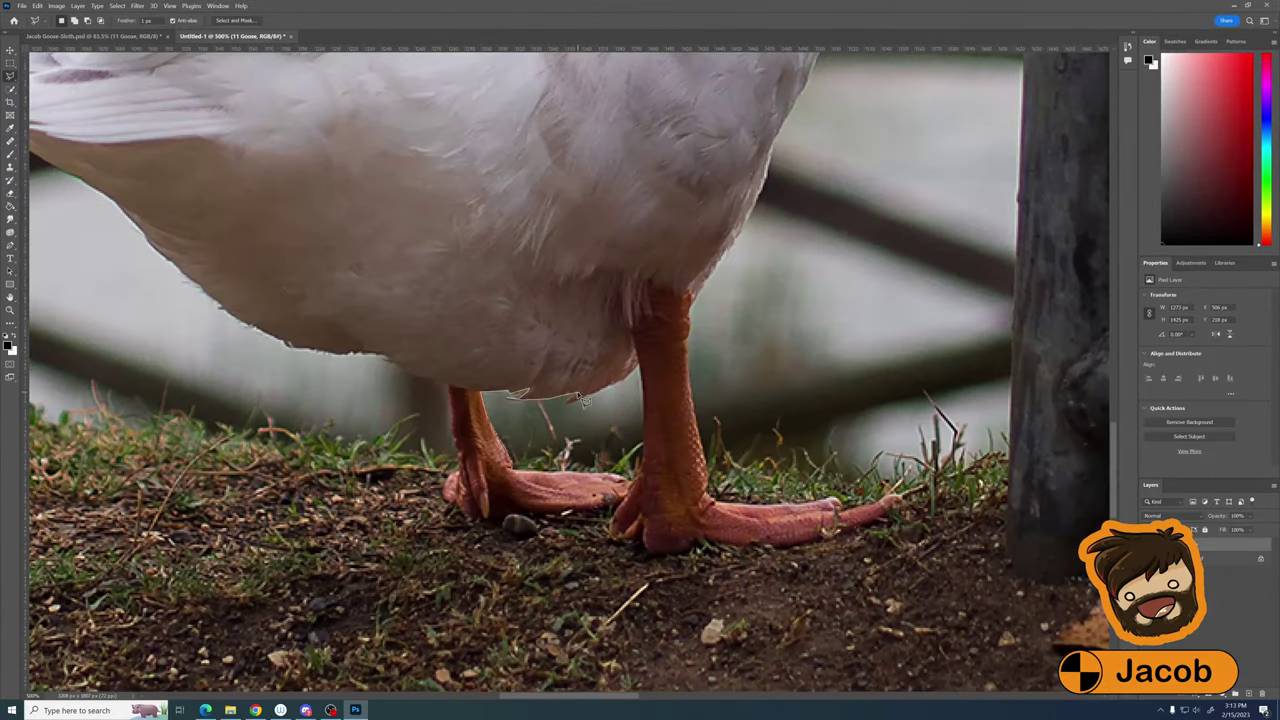
Delete the background between the goose's legs and beside its neck, and search the computer for 'goose'
{"action": "key", "text": "Delete"}
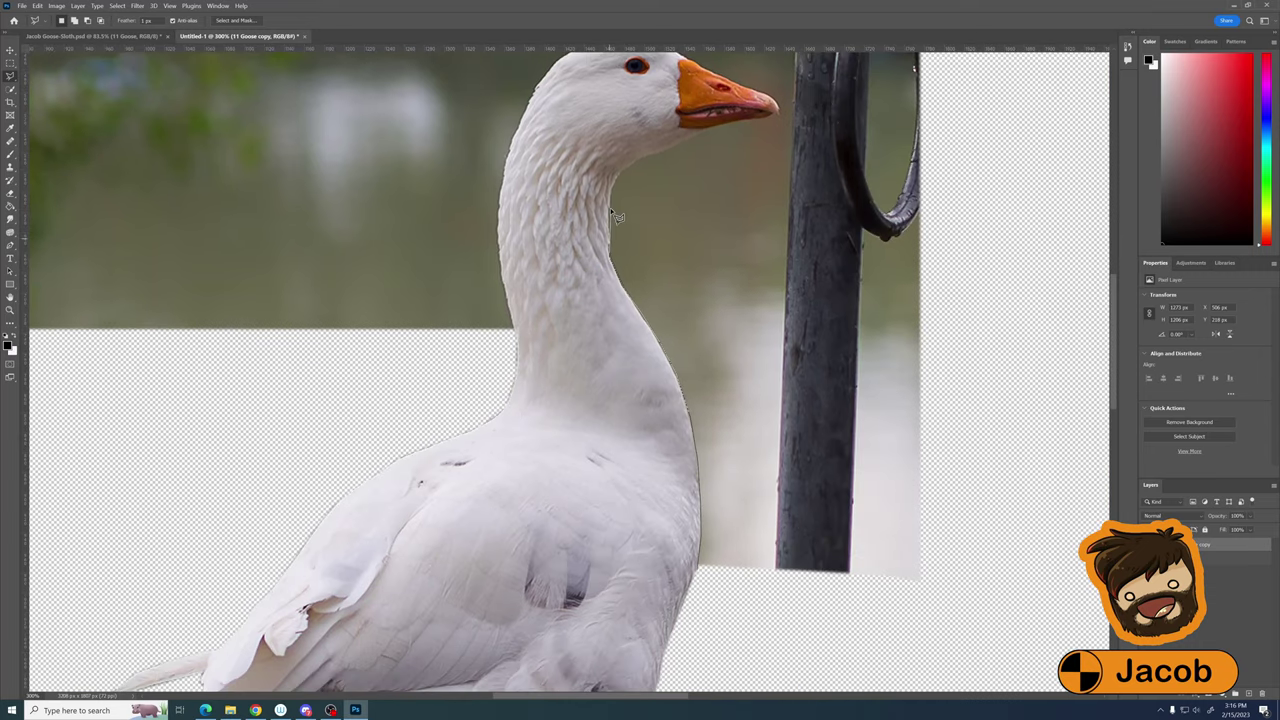
{"action": "key", "text": "Delete"}
{"action": "key", "text": "super"}
{"action": "type", "text": "goo"}
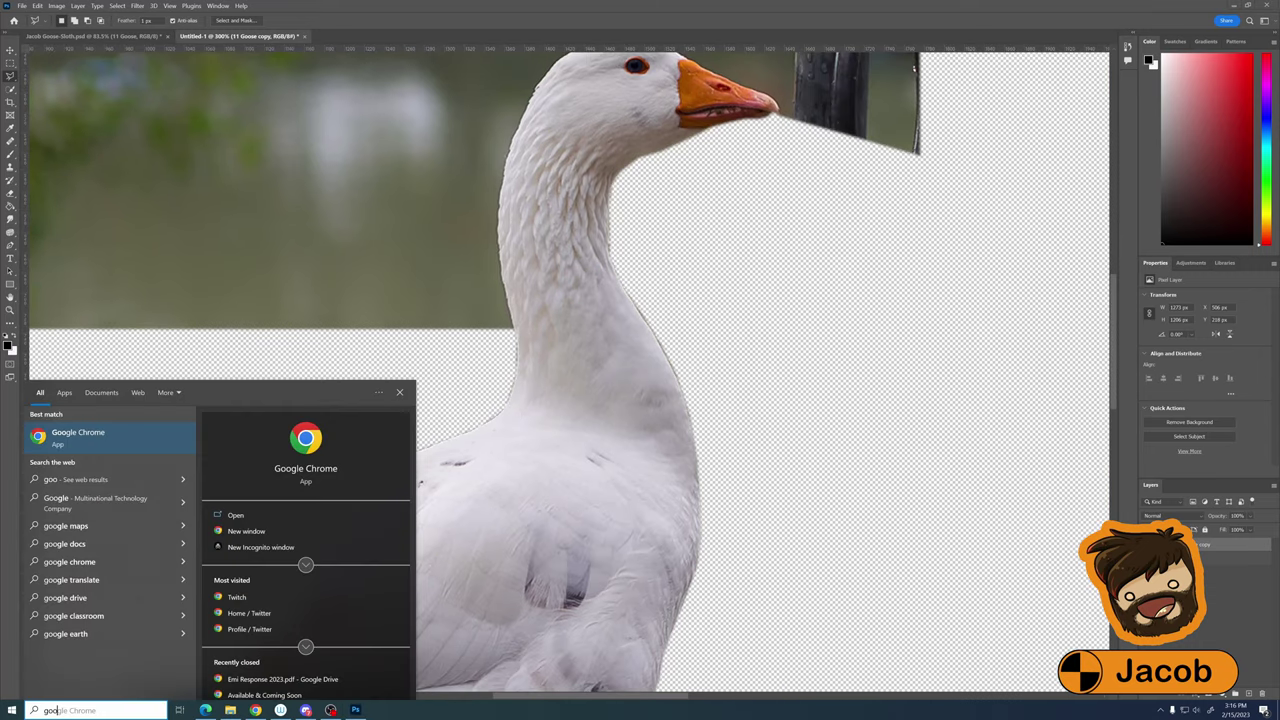
{"action": "type", "text": "se"}
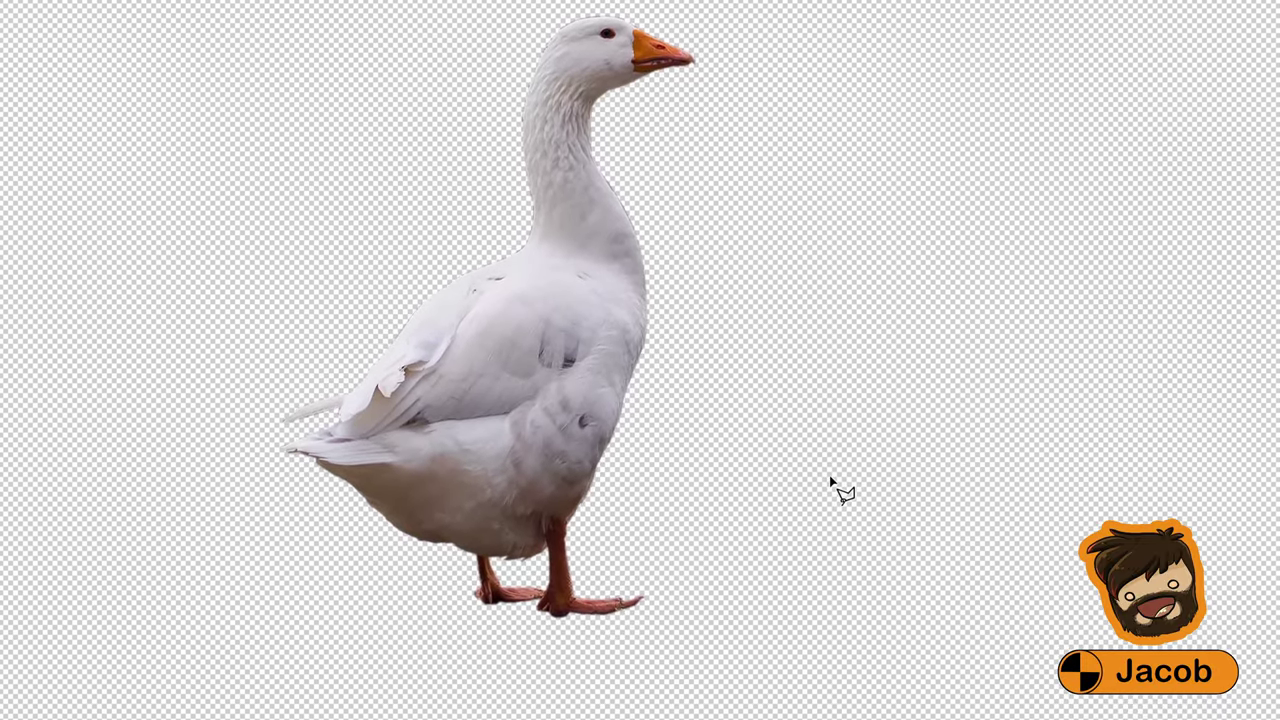
Rotate the goose about 2.9 degrees, then skew and shorten it
{"action": "key", "text": "ctrl+t"}
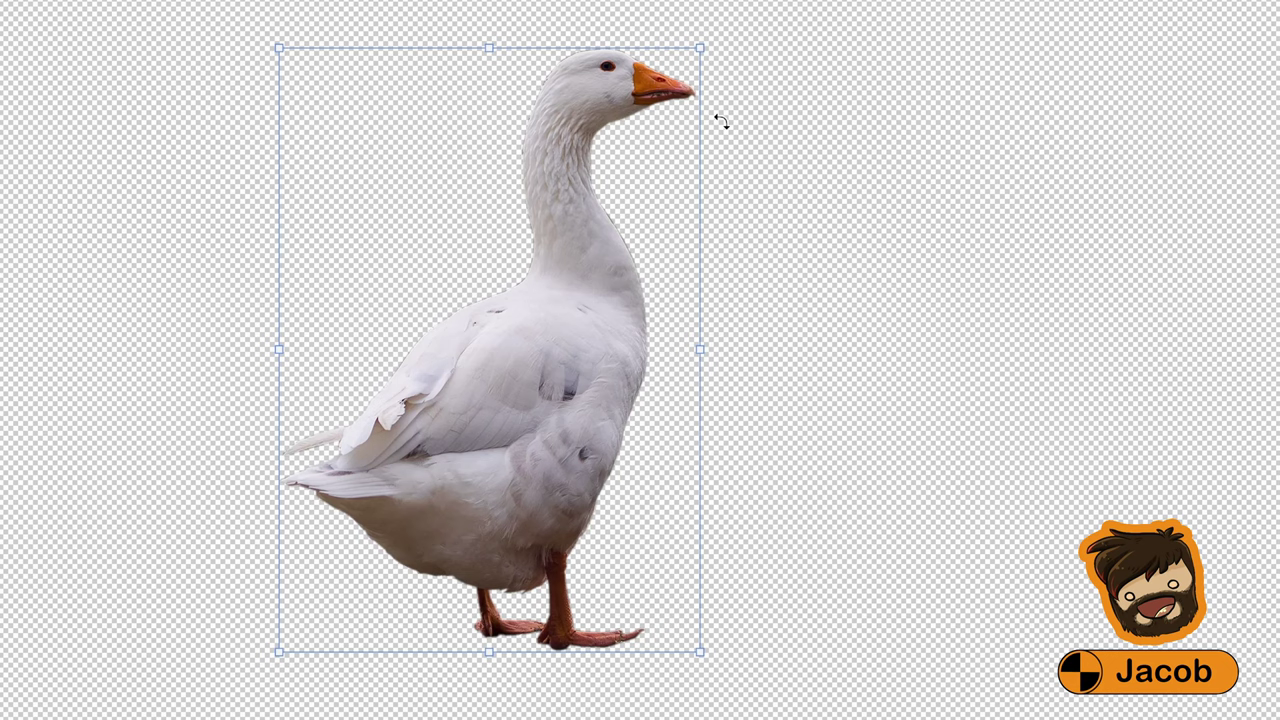
{"action": "left_click_drag", "start_coordinate": [721, 121], "coordinate": [704, 72]}
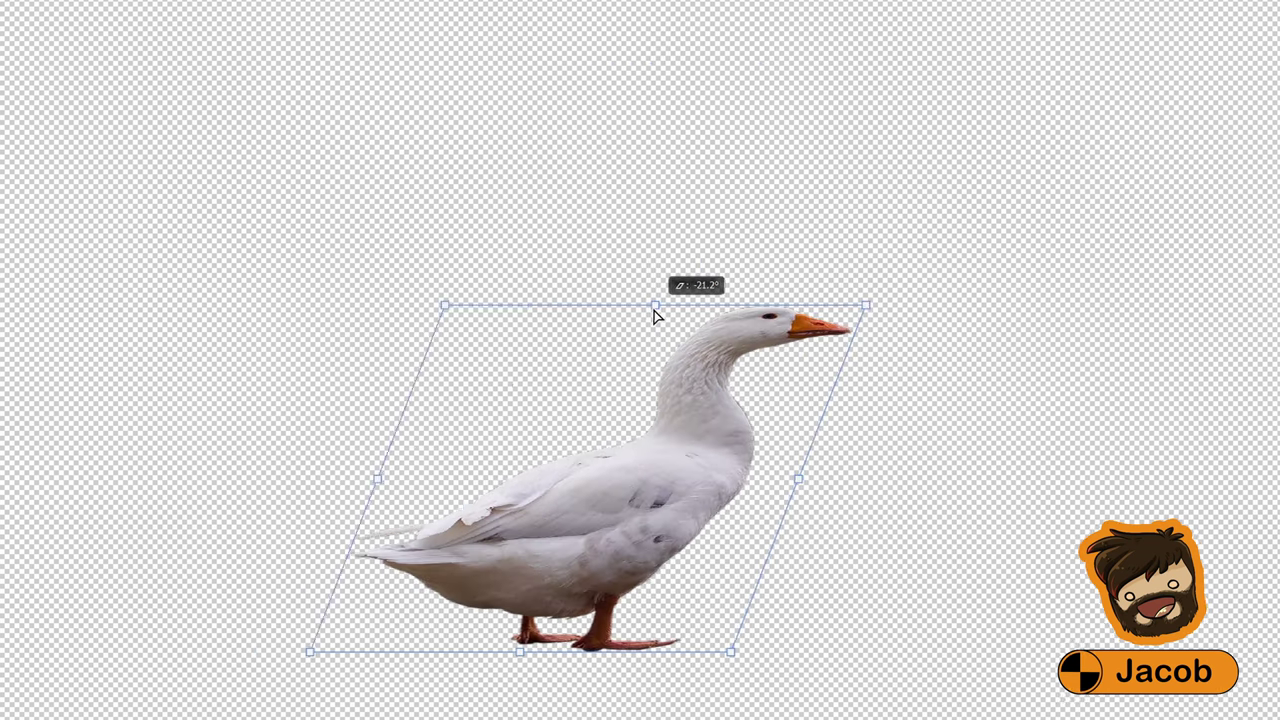
{"action": "left_click_drag", "start_coordinate": [654, 314], "coordinate": [926, 317]}
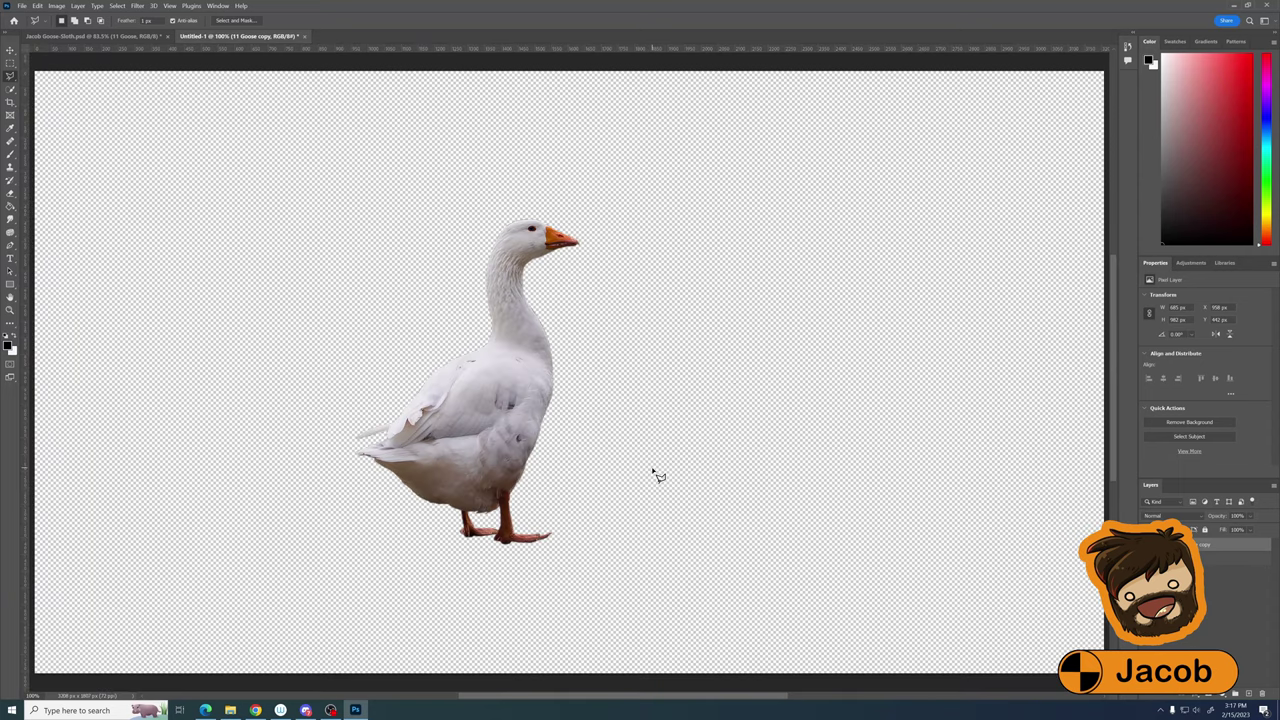
Tilt the goose about 2.9 degrees, then slant and squash it about -21 degrees
{"action": "key", "text": "ctrl+t"}
{"action": "left_click_drag", "start_coordinate": [586, 250], "coordinate": [585, 232]}
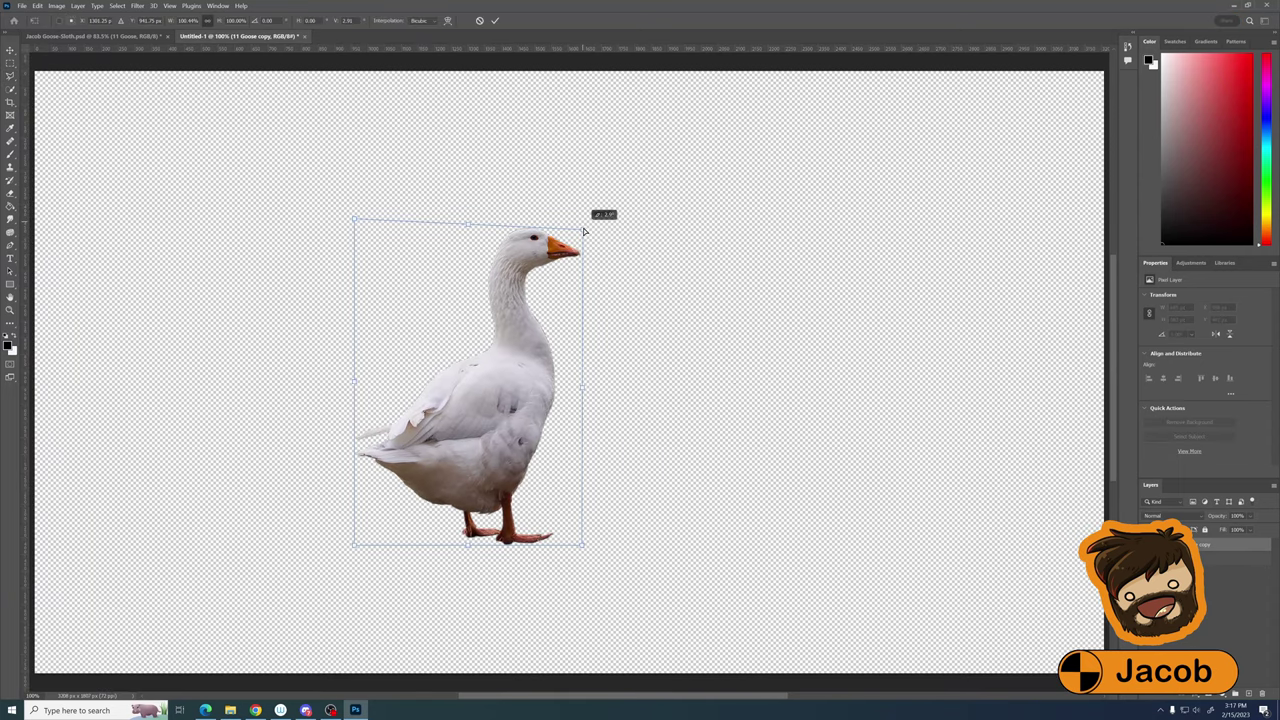
{"action": "left_click_drag", "start_coordinate": [468, 222], "coordinate": [540, 363]}
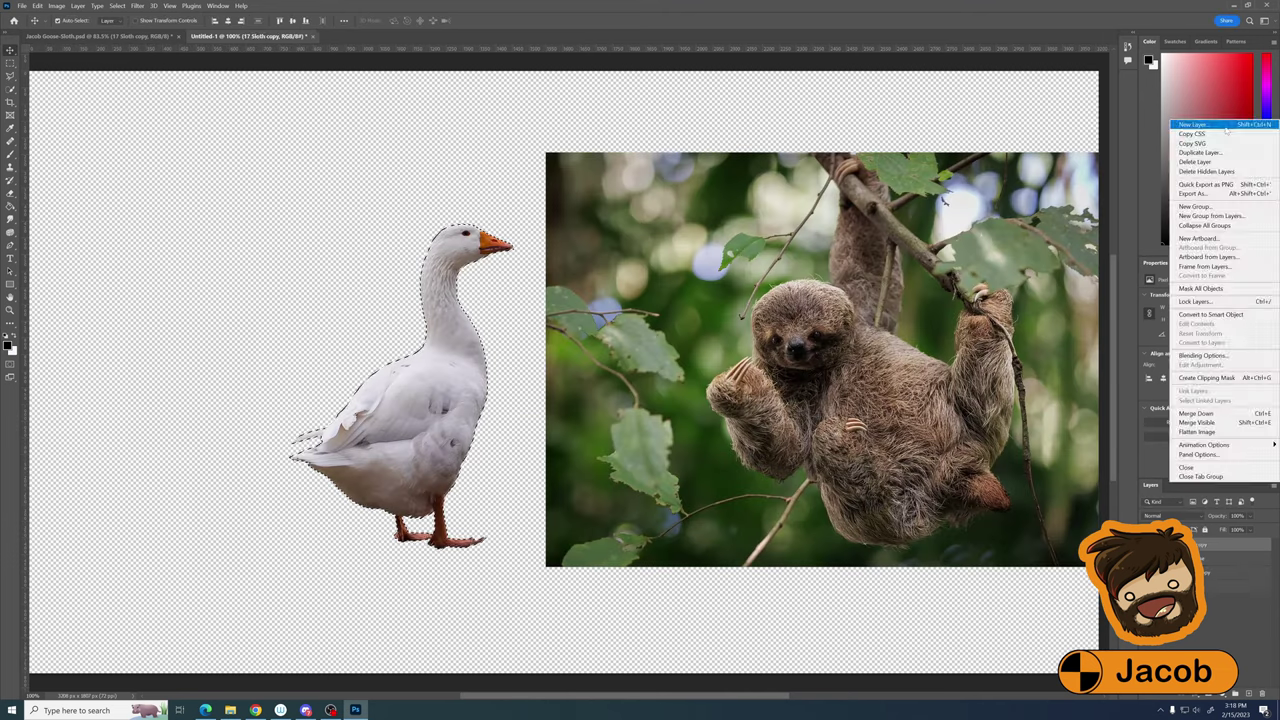
Clone sloth fur over the goose's neck, head, wing and eye
{"action": "mouse_move", "coordinate": [450, 300]}
{"action": "left_mouse_down"}
{"action": "mouse_move", "coordinate": [455, 340]}
{"action": "mouse_move", "coordinate": [474, 350]}
{"action": "mouse_move", "coordinate": [445, 250]}
{"action": "mouse_move", "coordinate": [425, 300]}
{"action": "left_mouse_up"}
{"action": "mouse_move", "coordinate": [355, 432]}
{"action": "left_mouse_down"}
{"action": "mouse_move", "coordinate": [420, 417]}
{"action": "mouse_move", "coordinate": [300, 436]}
{"action": "mouse_move", "coordinate": [385, 385]}
{"action": "left_mouse_up"}
{"action": "mouse_move", "coordinate": [470, 250]}
{"action": "left_mouse_down"}
{"action": "mouse_move", "coordinate": [460, 240]}
{"action": "mouse_move", "coordinate": [472, 236]}
{"action": "left_mouse_up"}
{"action": "key", "text": "j"}
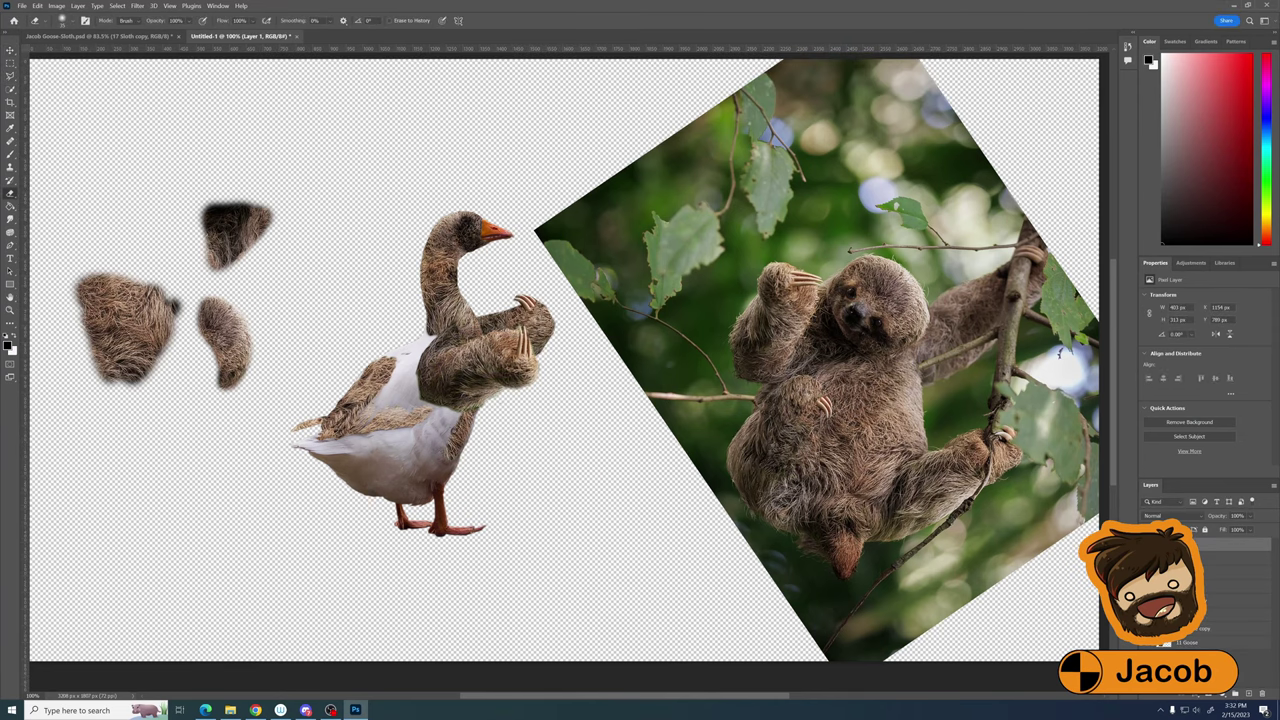
Clone fur from the 17 Sloth copy layer over the goose's white tail, belly and chest
{"action": "key", "text": "s"}
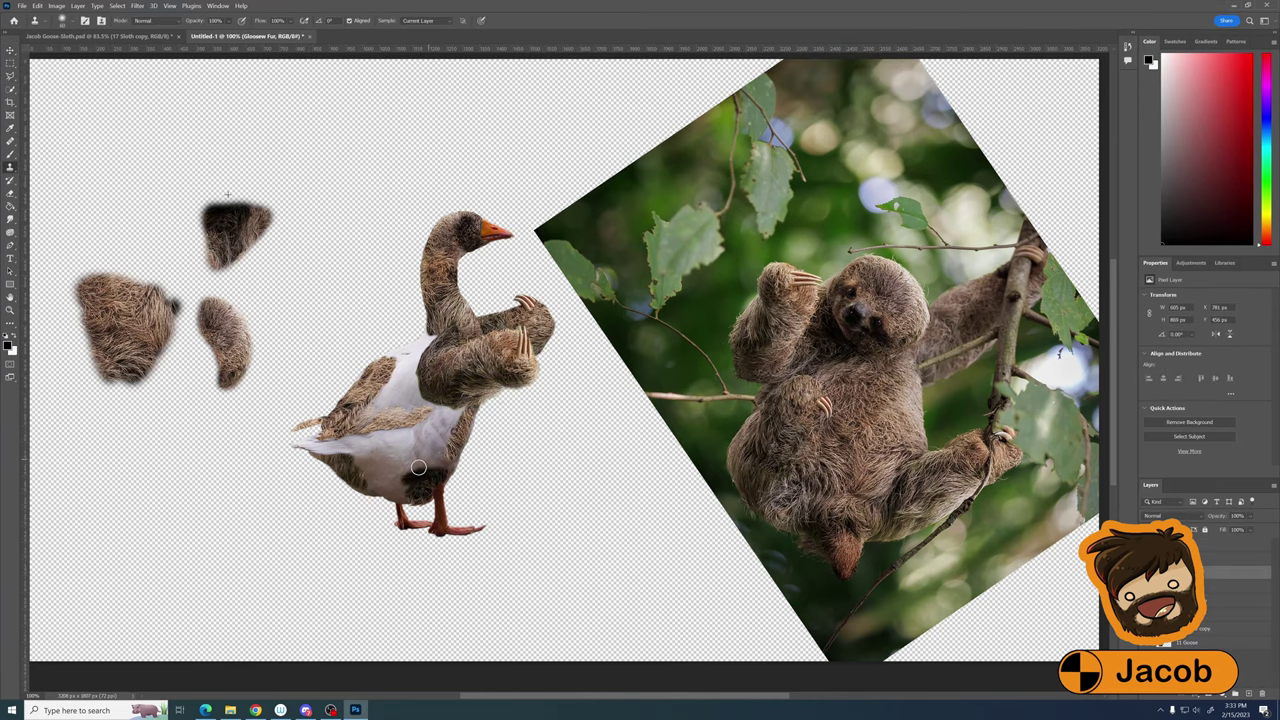
{"action": "left_click_drag", "start_coordinate": [400, 448], "coordinate": [298, 440]}
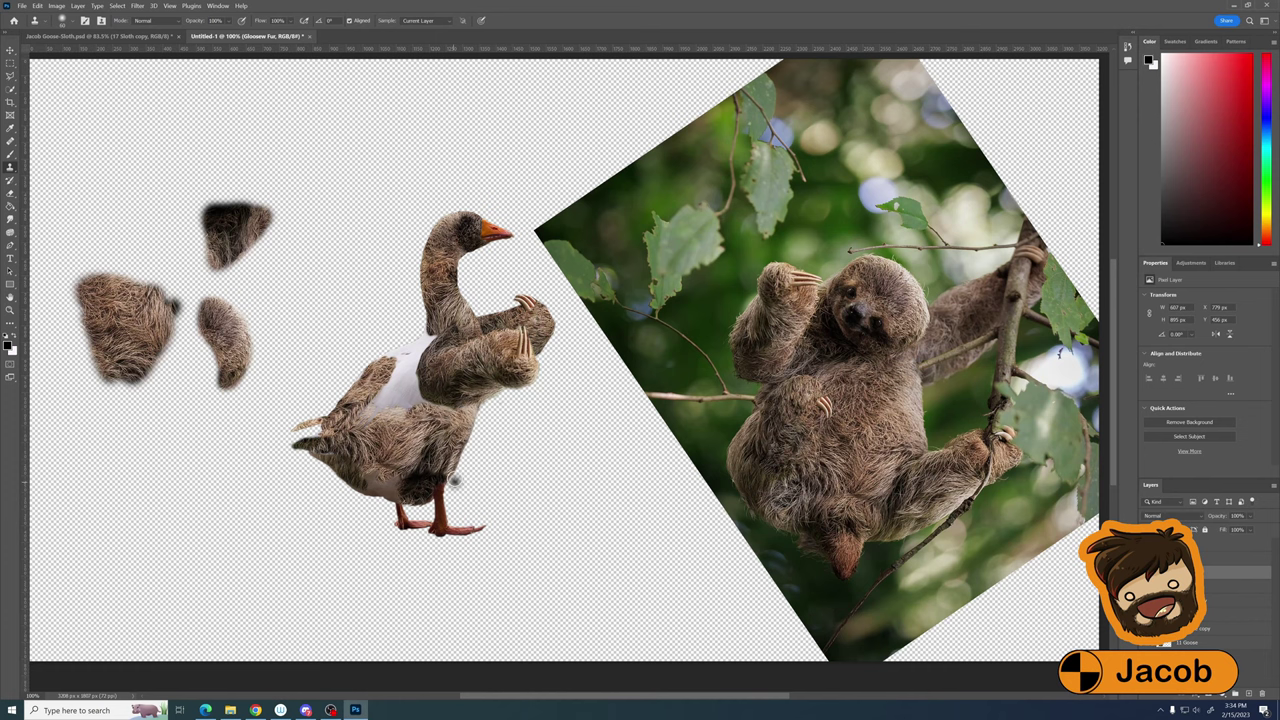
{"action": "scroll", "coordinate": [805, 459], "scroll_direction": "up", "scroll_amount": 1}
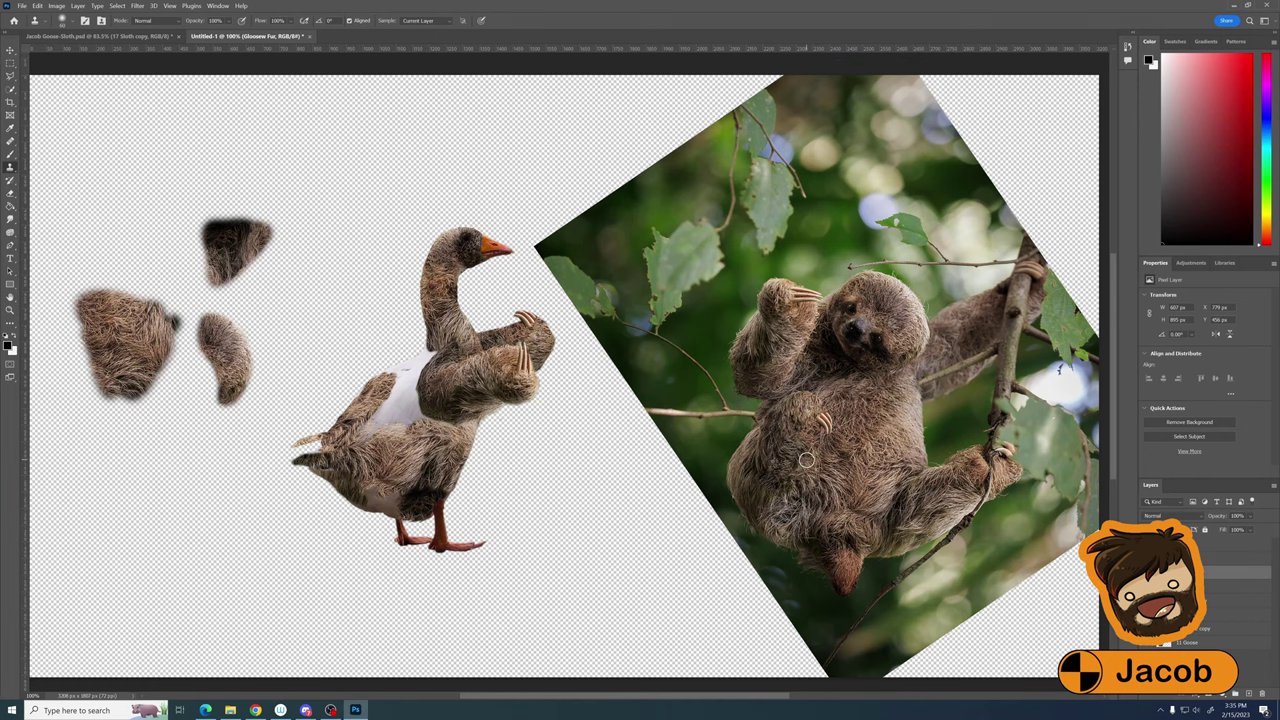
{"action": "left_click_drag", "start_coordinate": [425, 385], "coordinate": [365, 435]}
{"action": "scroll", "coordinate": [398, 388], "scroll_direction": "up", "scroll_amount": 1}
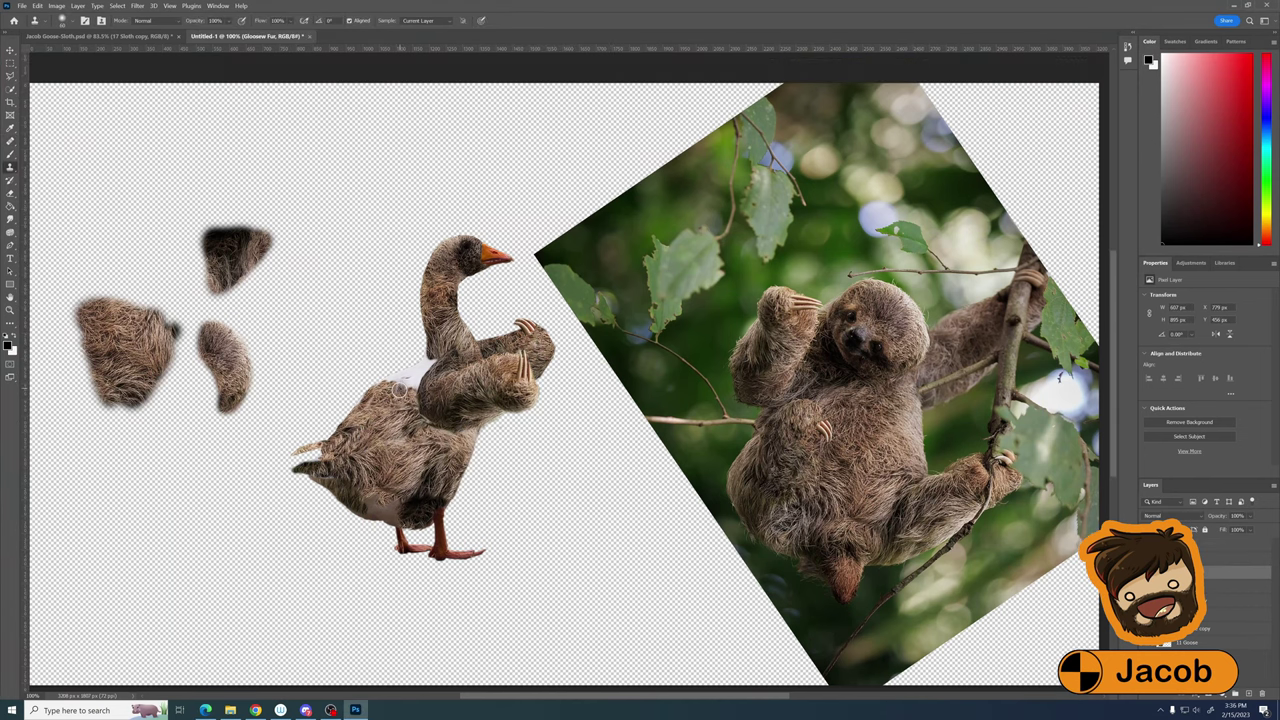
{"action": "left_click_drag", "start_coordinate": [398, 388], "coordinate": [420, 372]}
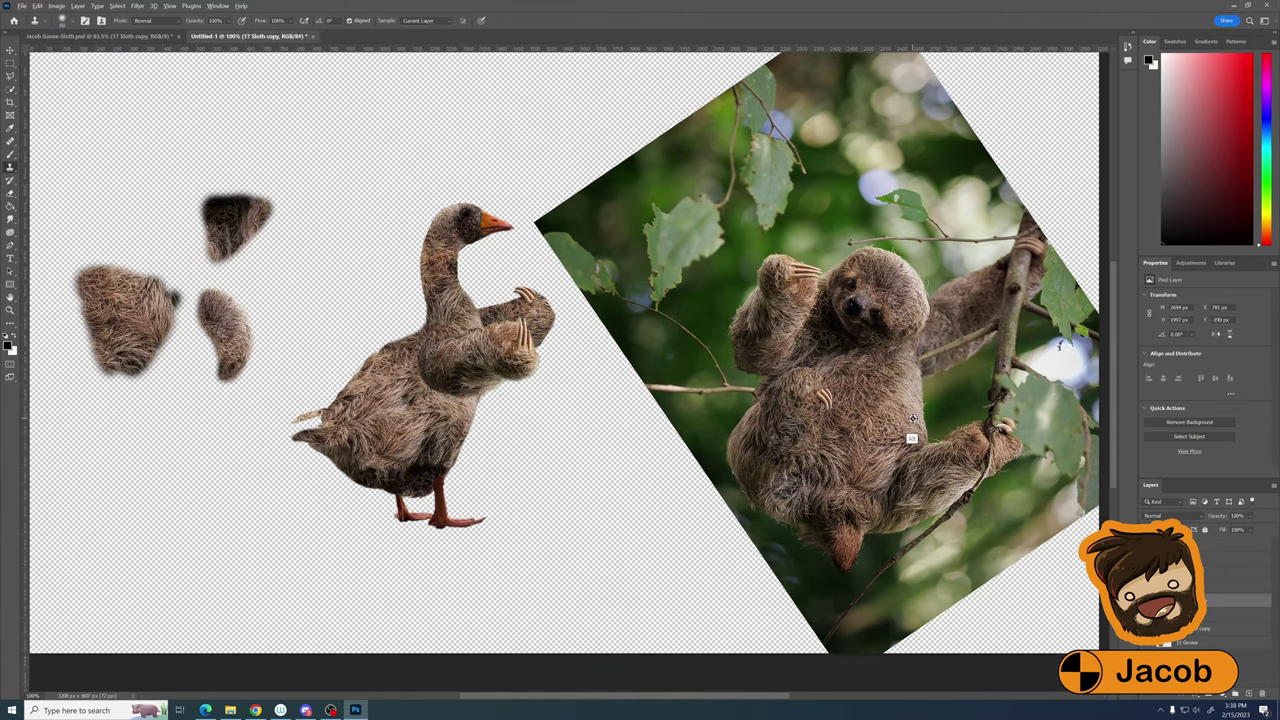
{"action": "scroll", "coordinate": [900, 430], "scroll_direction": "down", "scroll_amount": 4}
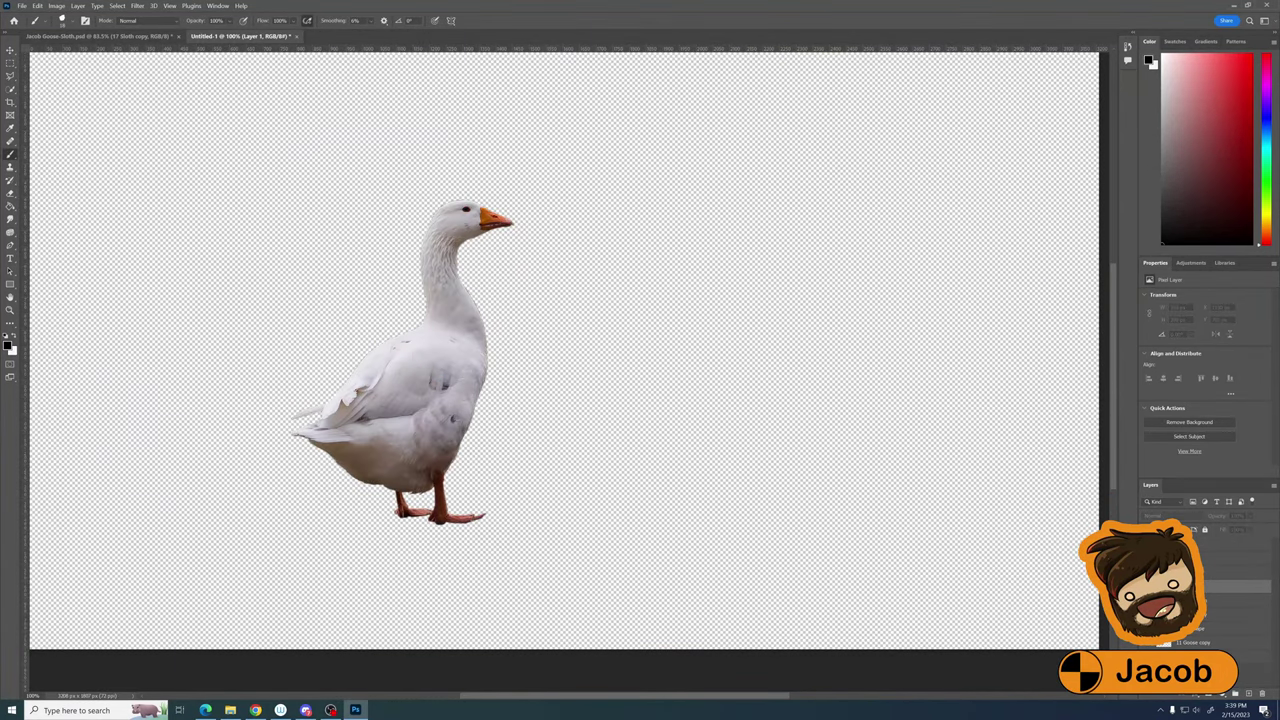
Trace black outlines along the goose's wing edges, feather lines, tail tip and lower belly
{"action": "key", "text": "ctrl+plus"}
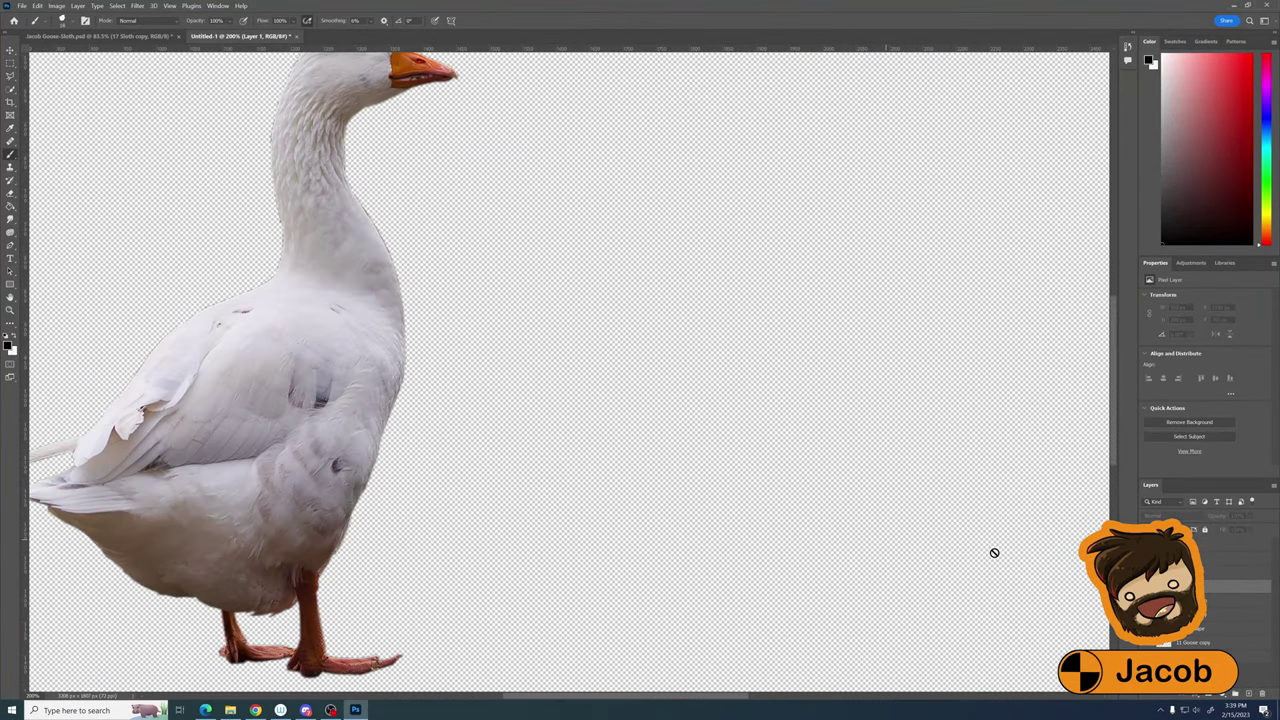
{"action": "mouse_move", "coordinate": [292, 356]}
{"action": "left_mouse_down"}
{"action": "mouse_move", "coordinate": [290, 402]}
{"action": "mouse_move", "coordinate": [333, 368]}
{"action": "left_mouse_up"}
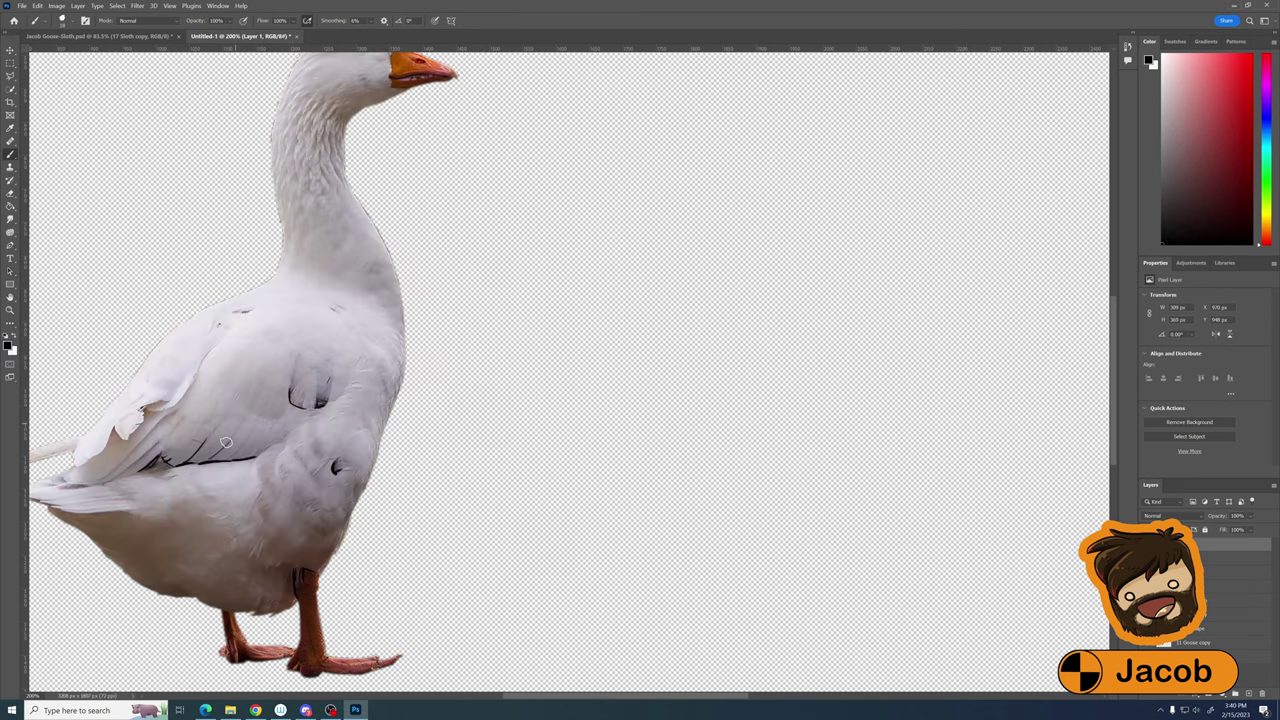
{"action": "left_click_drag", "start_coordinate": [226, 442], "coordinate": [248, 430]}
{"action": "left_click_drag", "start_coordinate": [160, 458], "coordinate": [66, 480]}
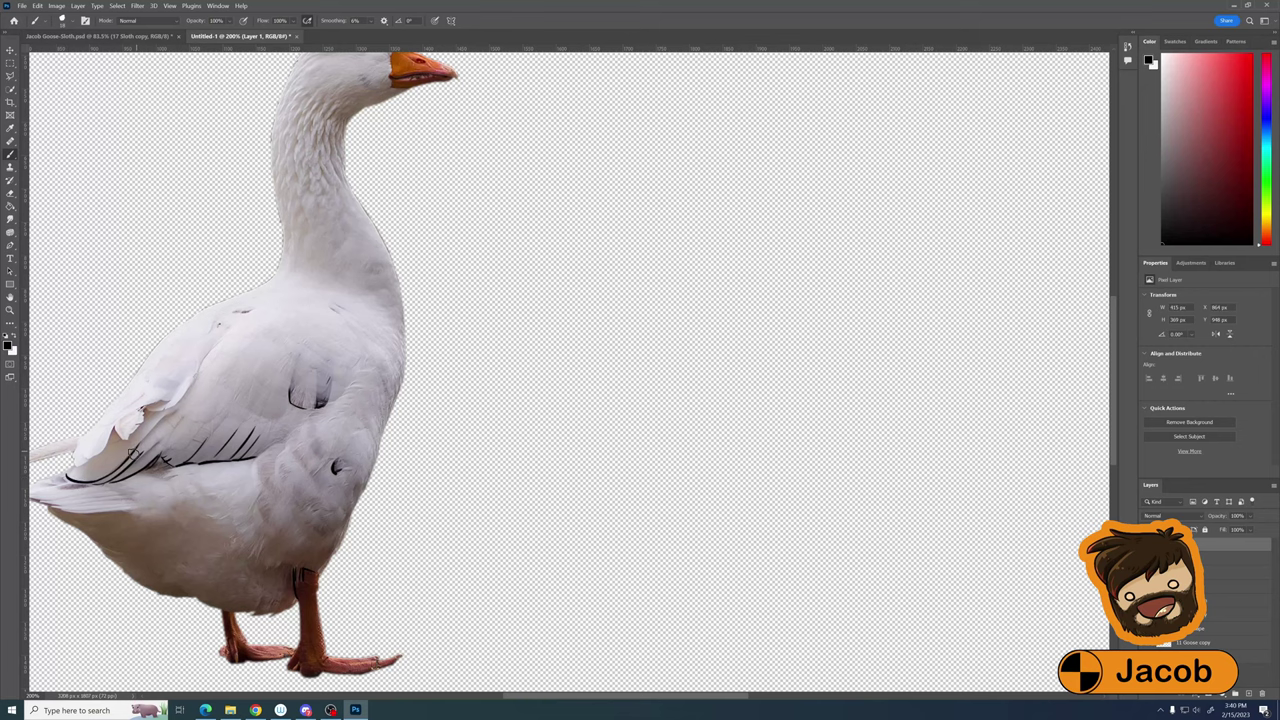
{"action": "left_click_drag", "start_coordinate": [133, 454], "coordinate": [148, 410]}
{"action": "scroll", "coordinate": [148, 411], "scroll_direction": "left", "scroll_amount": 3}
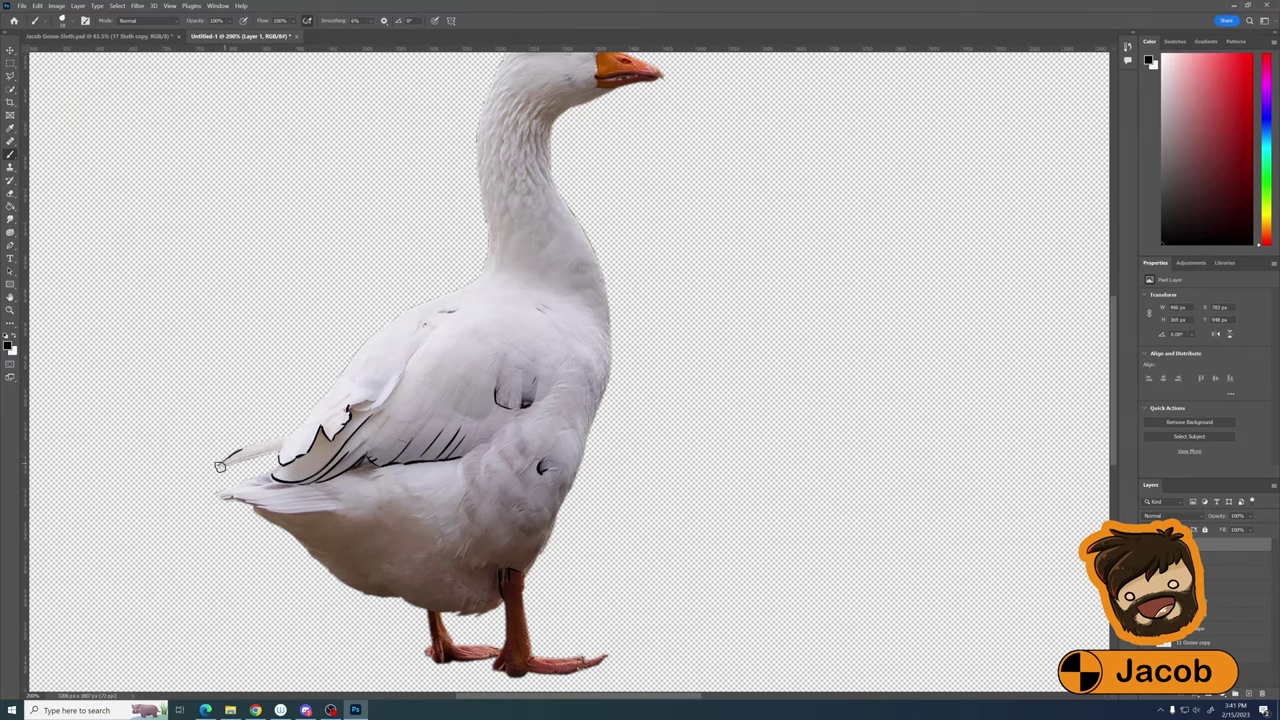
{"action": "mouse_move", "coordinate": [220, 466]}
{"action": "left_mouse_down"}
{"action": "mouse_move", "coordinate": [288, 437]}
{"action": "mouse_move", "coordinate": [466, 281]}
{"action": "mouse_move", "coordinate": [476, 118]}
{"action": "left_mouse_up"}
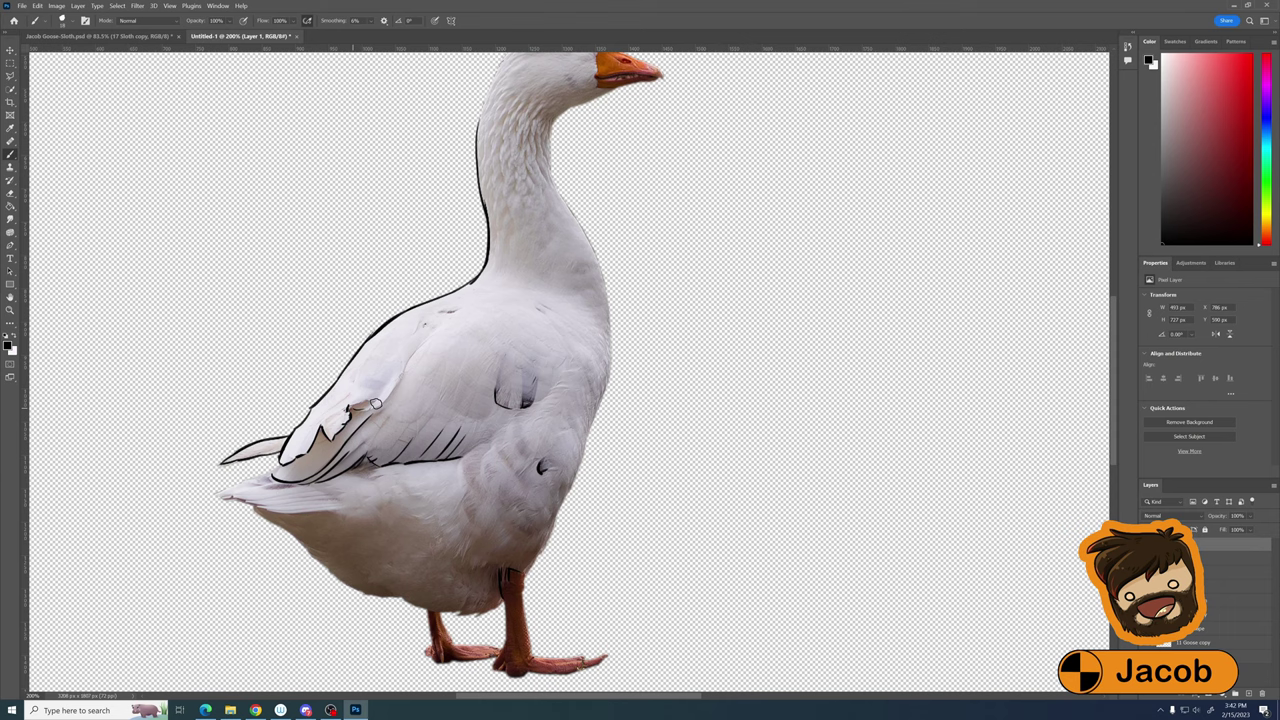
{"action": "left_click_drag", "start_coordinate": [353, 410], "coordinate": [421, 344]}
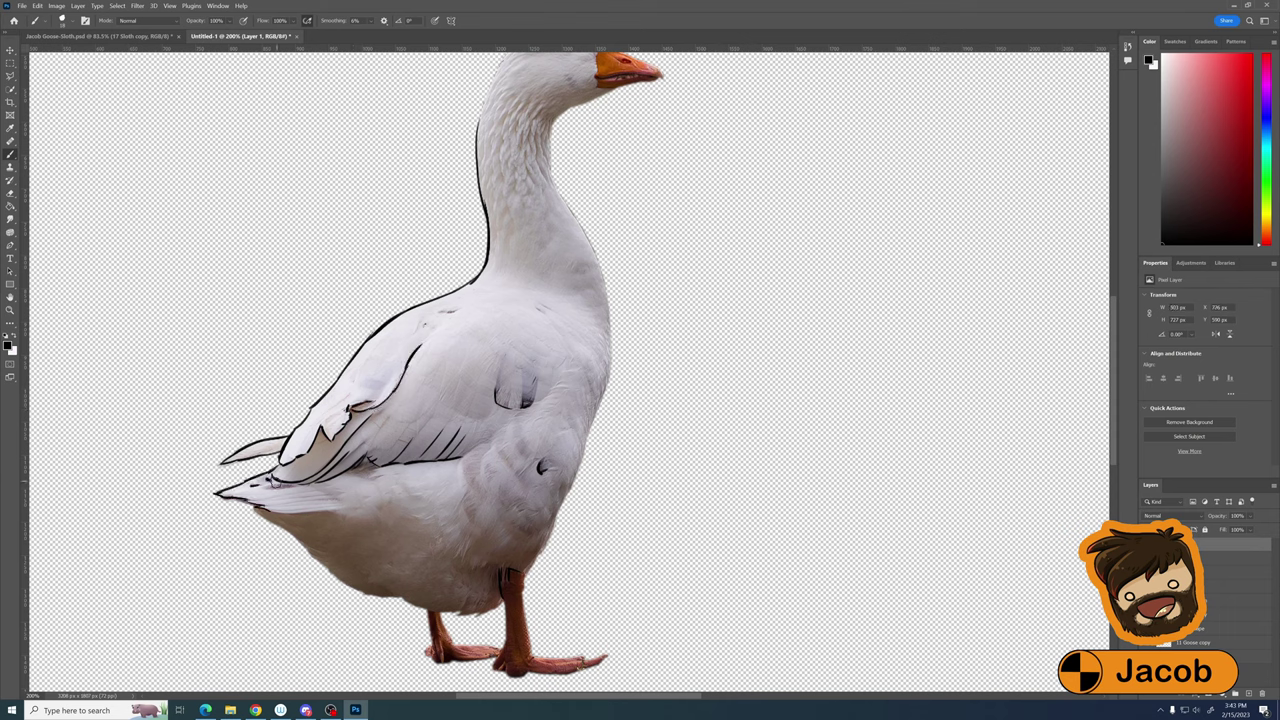
{"action": "left_click_drag", "start_coordinate": [253, 505], "coordinate": [325, 567]}
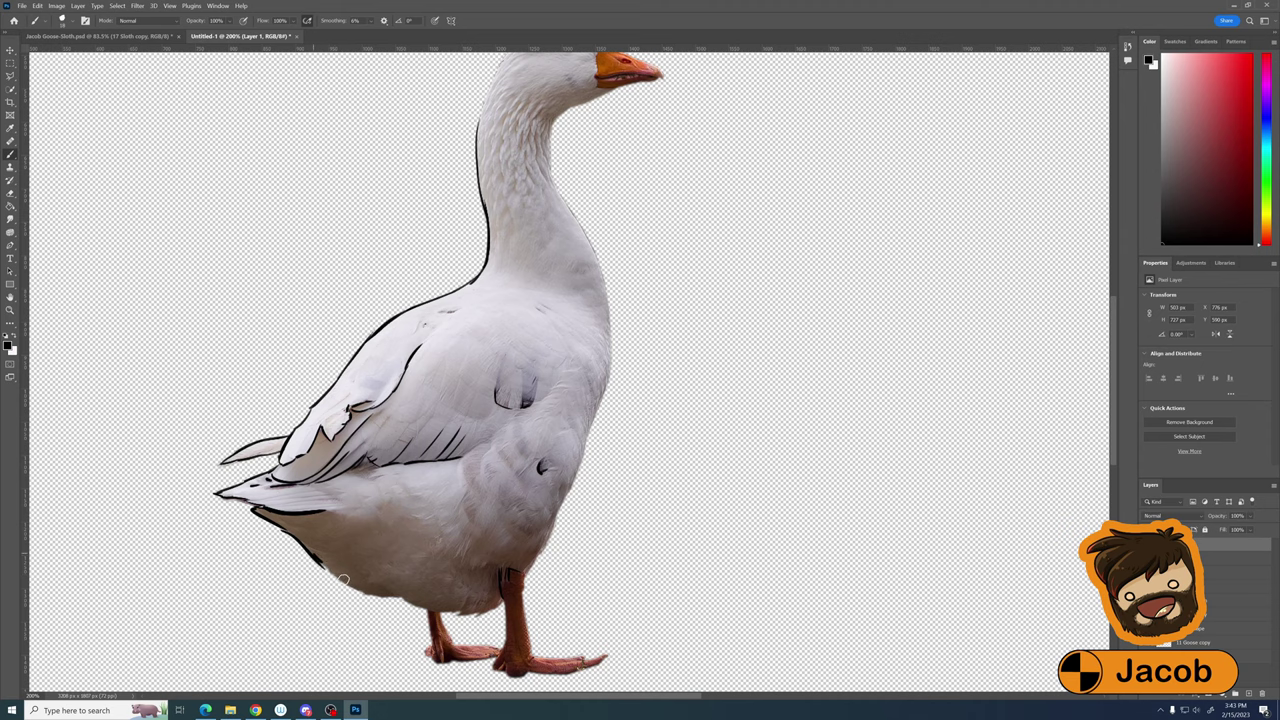
Outline the belly, left leg and foot, head top, beak edges and the sloth arm's top edge
{"action": "key", "text": "ctrl+minus"}
{"action": "key", "text": "ctrl+minus"}
{"action": "key", "text": "ctrl+minus"}
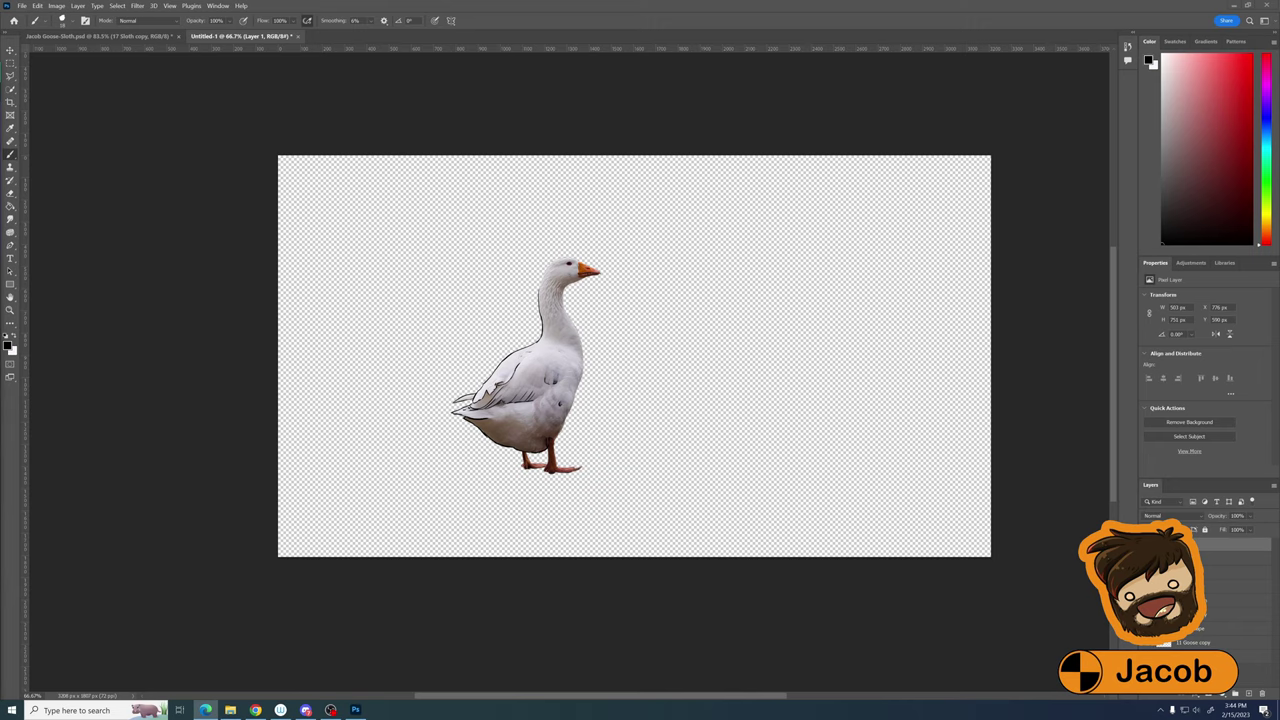
{"action": "key", "text": "ctrl+plus"}
{"action": "key", "text": "ctrl+plus"}
{"action": "left_click_drag", "start_coordinate": [308, 547], "coordinate": [366, 576]}
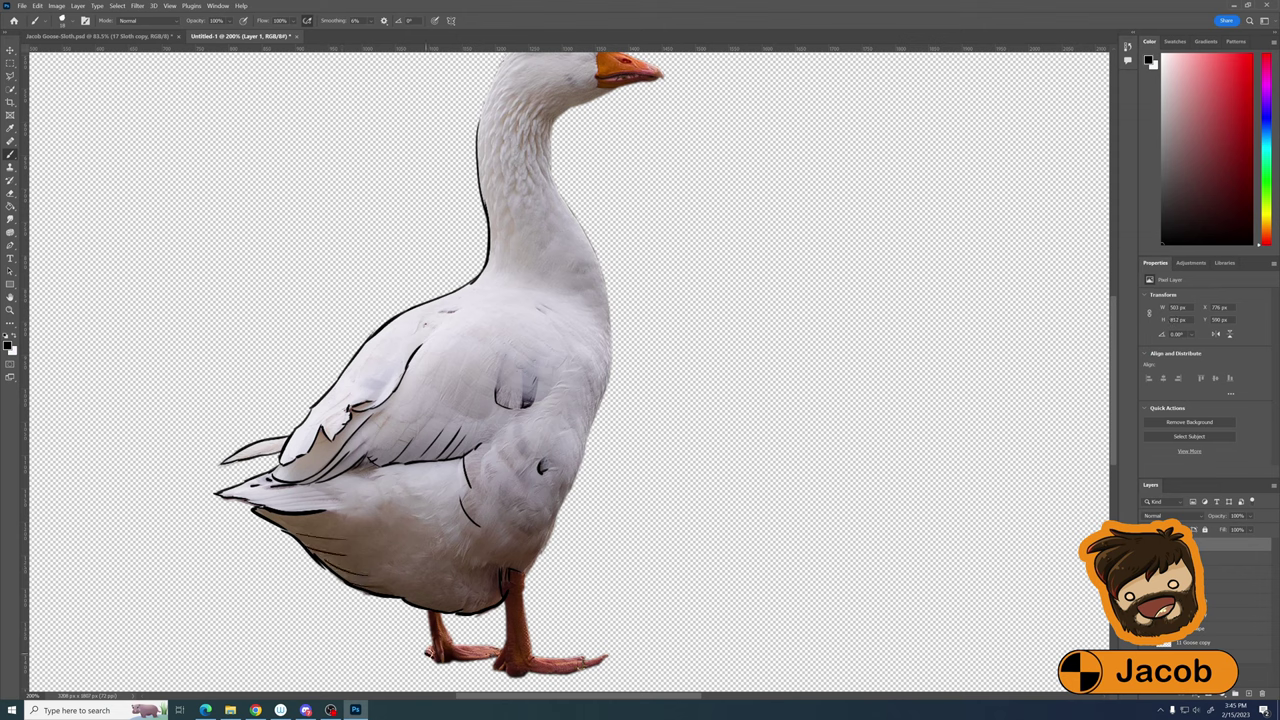
{"action": "mouse_move", "coordinate": [432, 612]}
{"action": "left_mouse_down"}
{"action": "mouse_move", "coordinate": [439, 658]}
{"action": "mouse_move", "coordinate": [531, 645]}
{"action": "left_mouse_up"}
{"action": "mouse_move", "coordinate": [521, 577]}
{"action": "left_mouse_down"}
{"action": "mouse_move", "coordinate": [568, 484]}
{"action": "mouse_move", "coordinate": [552, 175]}
{"action": "left_mouse_up"}
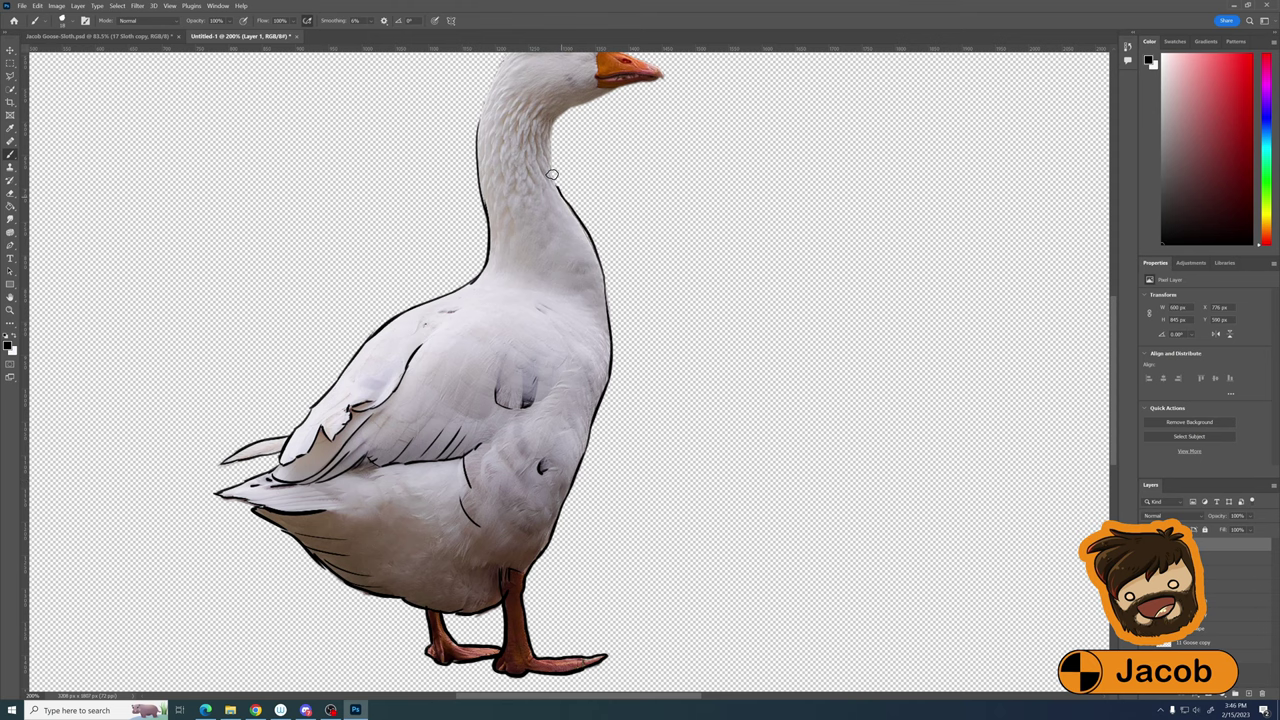
{"action": "left_click_drag", "start_coordinate": [1116, 340], "coordinate": [1116, 271]}
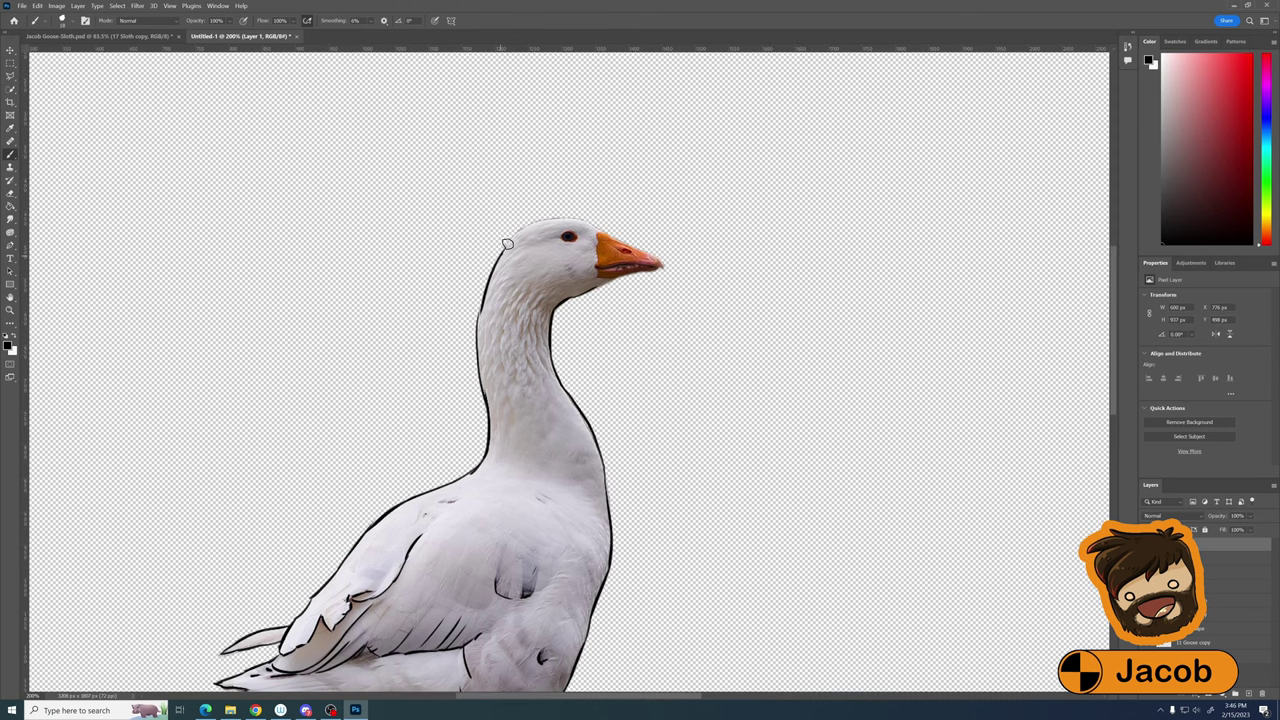
{"action": "mouse_move", "coordinate": [507, 244]}
{"action": "left_mouse_down"}
{"action": "mouse_move", "coordinate": [600, 274]}
{"action": "mouse_move", "coordinate": [660, 268]}
{"action": "left_mouse_up"}
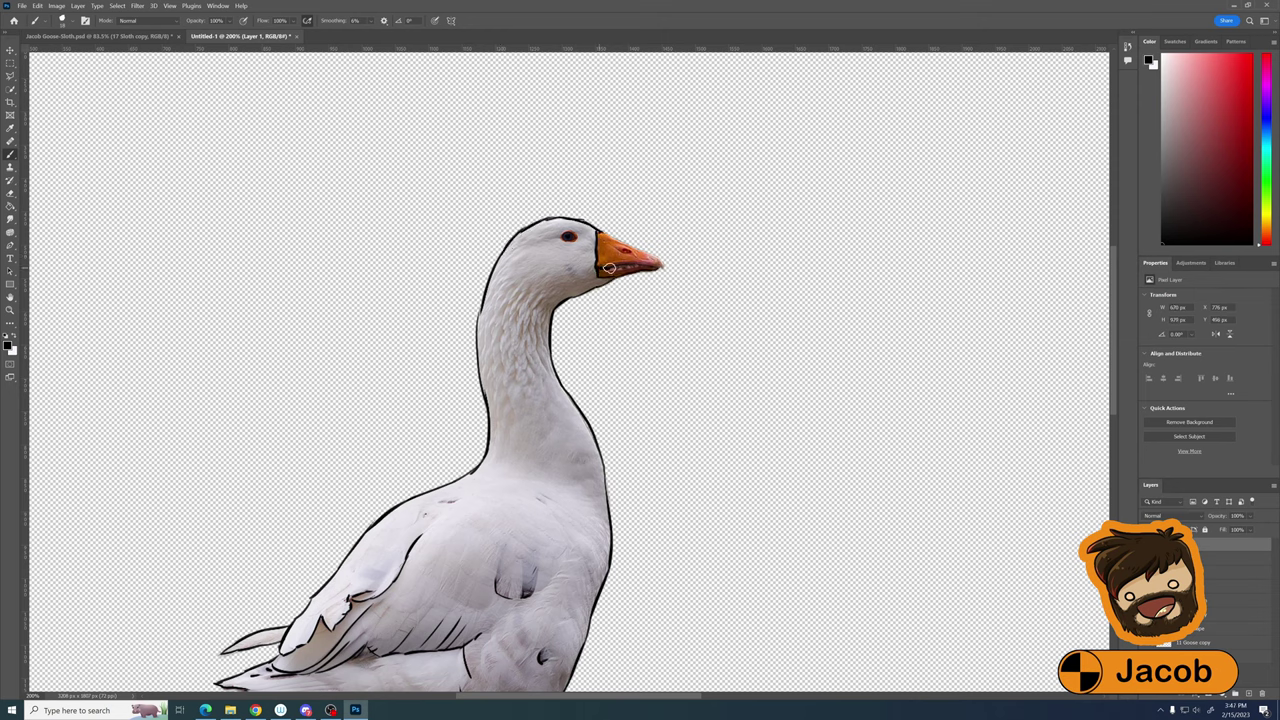
{"action": "left_click_drag", "start_coordinate": [598, 233], "coordinate": [664, 265]}
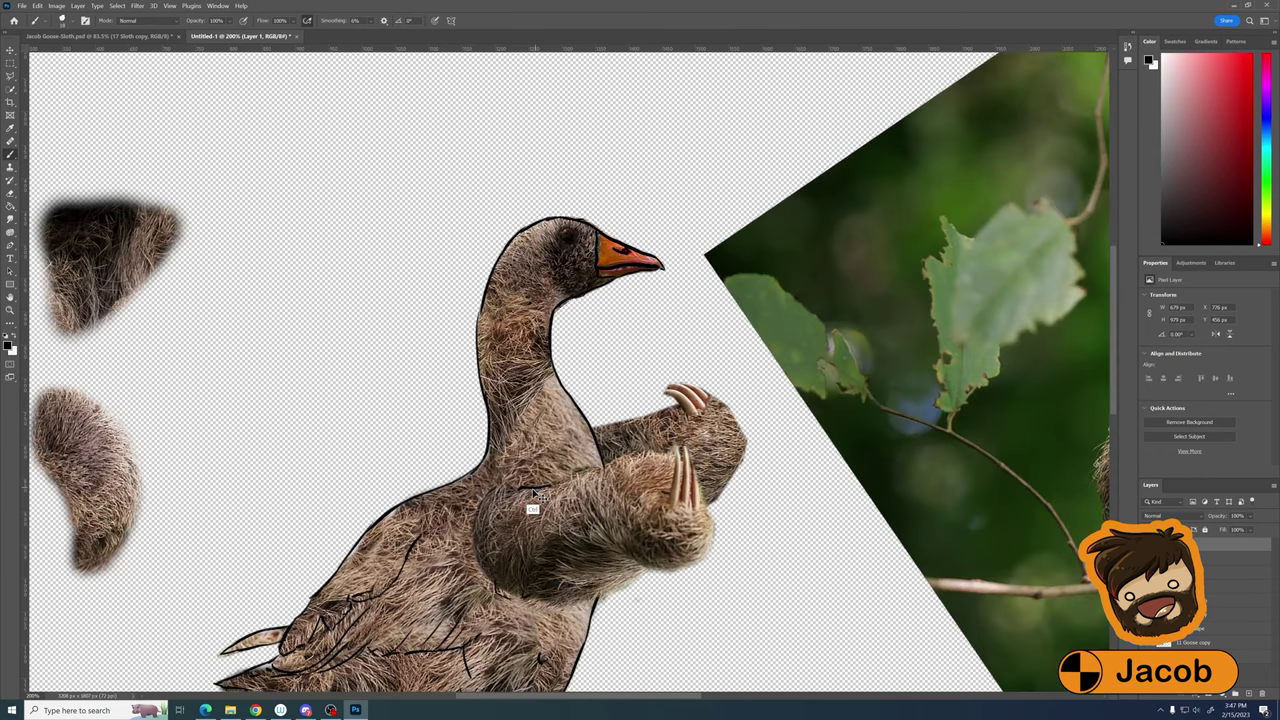
{"action": "mouse_move", "coordinate": [533, 496]}
{"action": "left_mouse_down"}
{"action": "mouse_move", "coordinate": [680, 448]}
{"action": "mouse_move", "coordinate": [652, 573]}
{"action": "mouse_move", "coordinate": [588, 600]}
{"action": "left_mouse_up"}
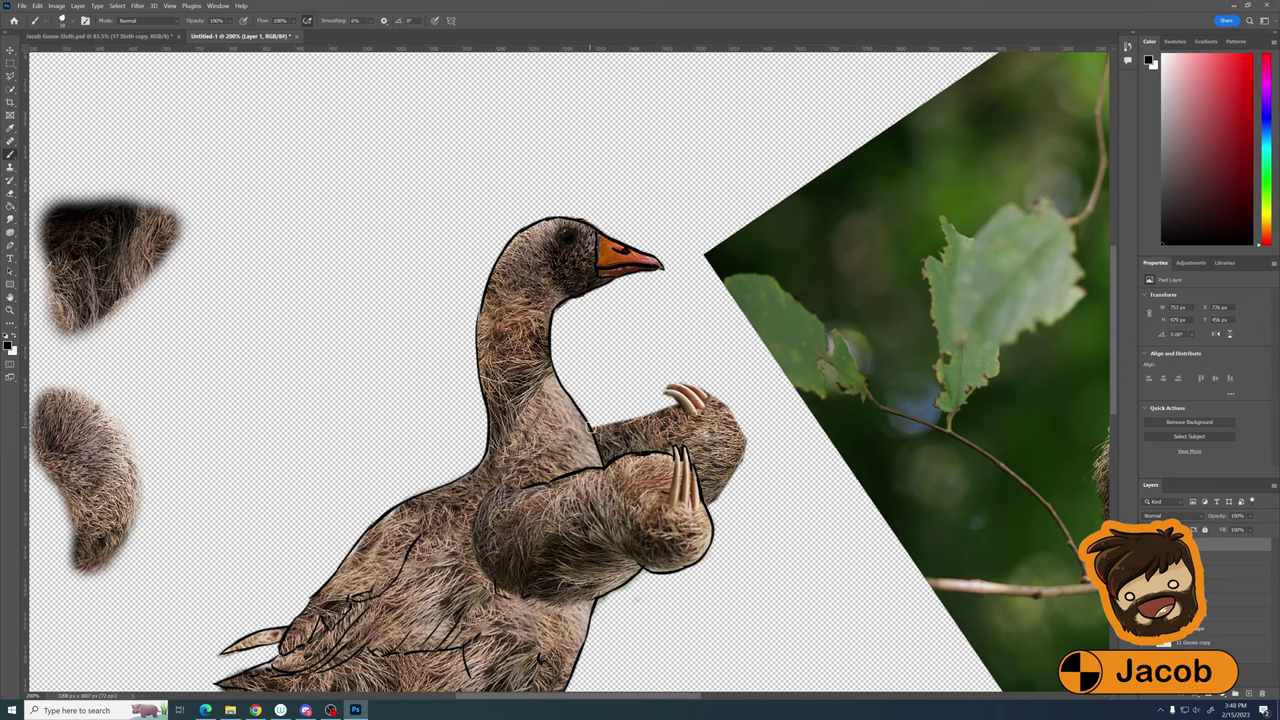
Try rotating and moving the SlothArm layer with Free Transform, then cancel it
{"action": "key", "text": "ctrl+t"}
{"action": "left_click_drag", "start_coordinate": [760, 520], "coordinate": [693, 572]}
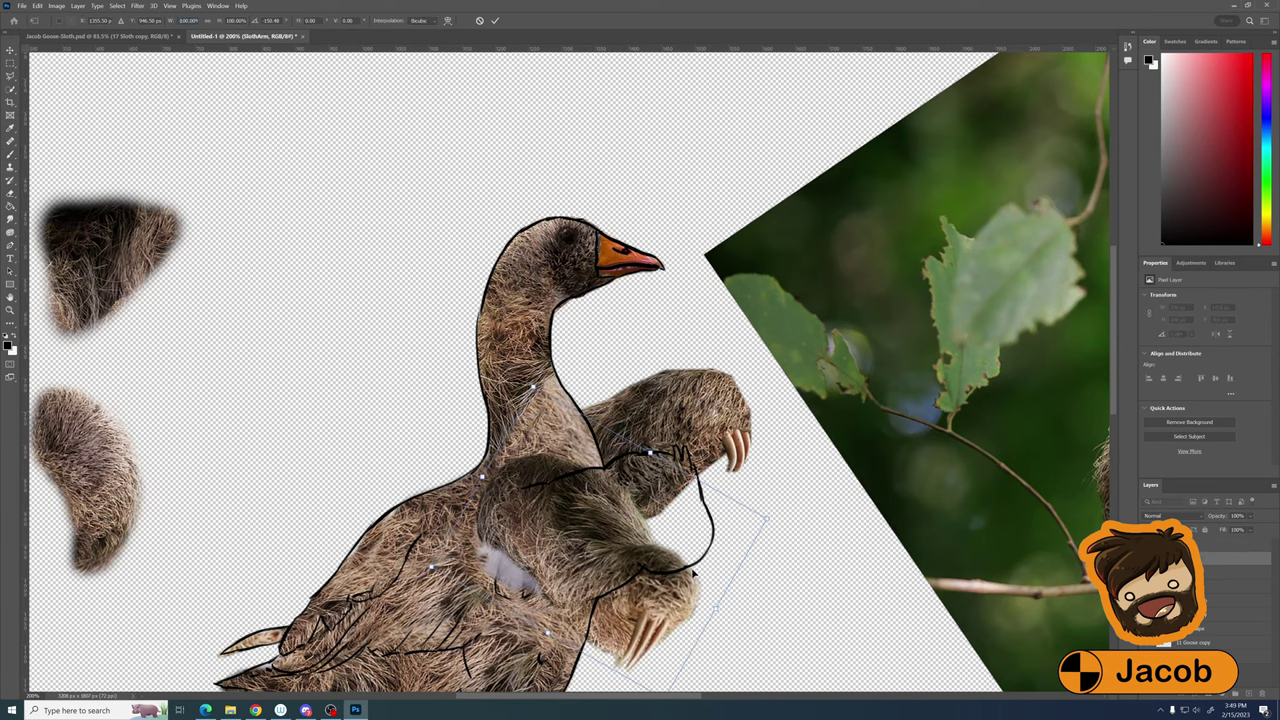
{"action": "key", "text": "Escape"}
Outline the sloth arm's lower edge and its claws in black, redrawing the lower claw line
{"action": "scroll", "coordinate": [693, 572], "scroll_direction": "down", "scroll_amount": 1}
{"action": "key", "text": "e"}
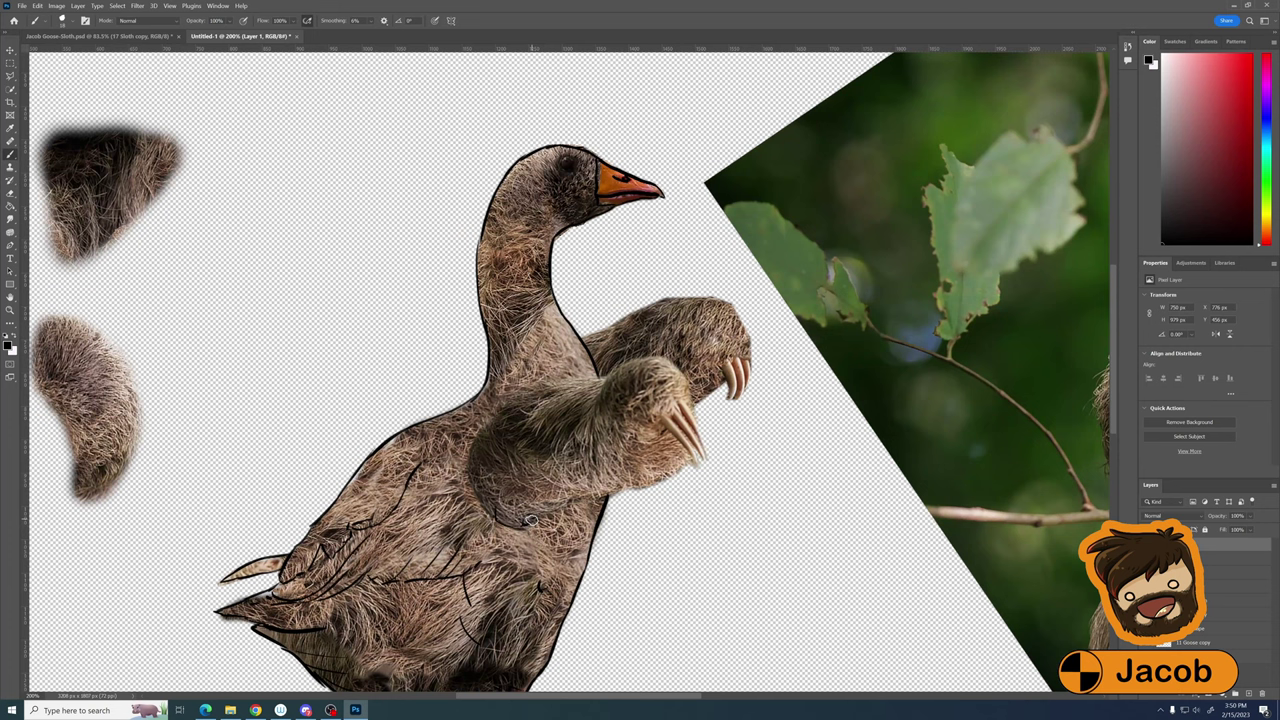
{"action": "mouse_move", "coordinate": [531, 519]}
{"action": "left_mouse_down"}
{"action": "mouse_move", "coordinate": [703, 459]}
{"action": "mouse_move", "coordinate": [665, 362]}
{"action": "mouse_move", "coordinate": [596, 399]}
{"action": "left_mouse_up"}
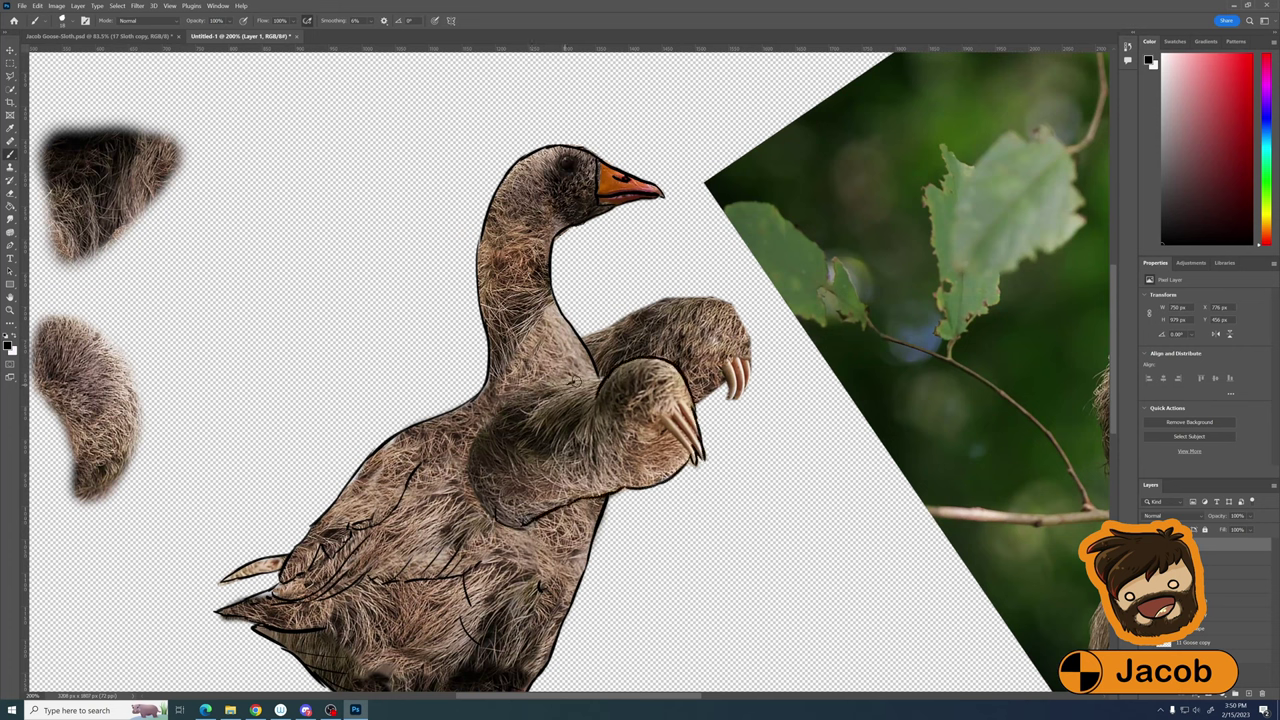
{"action": "left_click_drag", "start_coordinate": [665, 418], "coordinate": [698, 466]}
{"action": "mouse_move", "coordinate": [700, 412]}
{"action": "left_mouse_down"}
{"action": "mouse_move", "coordinate": [742, 378]}
{"action": "mouse_move", "coordinate": [735, 396]}
{"action": "left_mouse_up"}
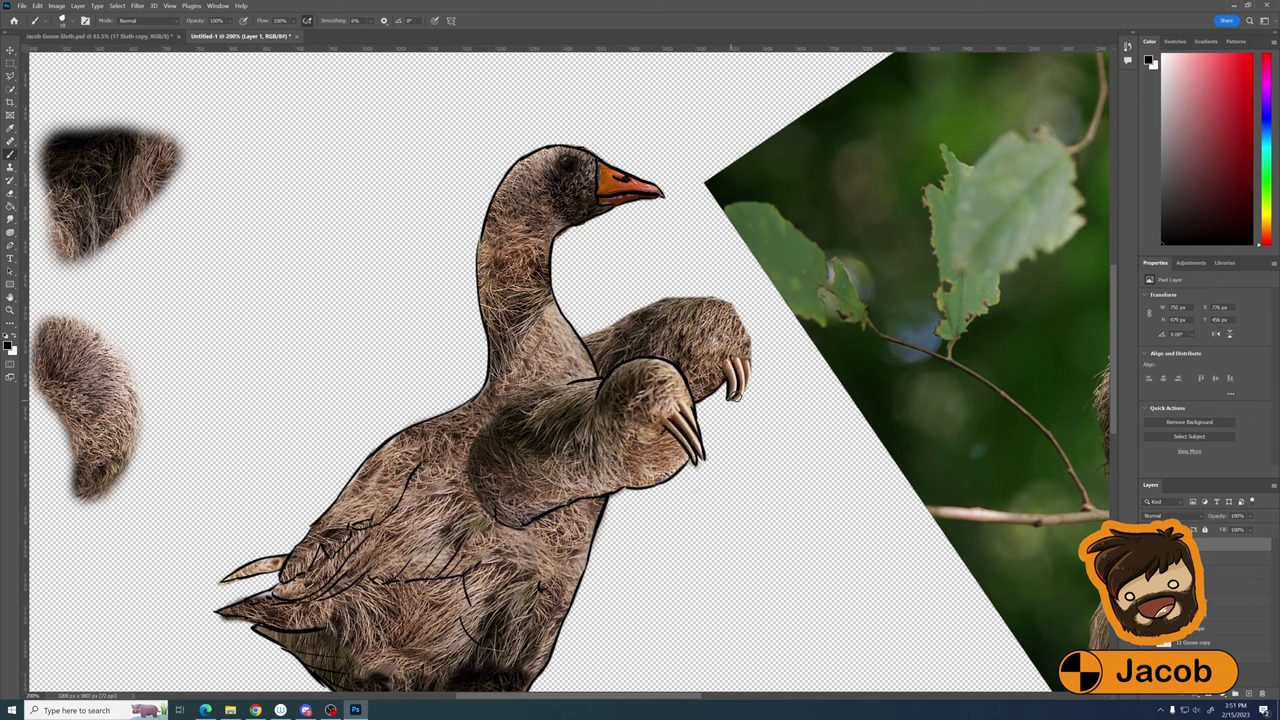
{"action": "key", "text": "ctrl+z"}
{"action": "left_click_drag", "start_coordinate": [658, 450], "coordinate": [693, 408]}
Select the SlothBackArm layer and fit the whole composite in view
{"action": "scroll", "coordinate": [570, 370], "scroll_direction": "down", "scroll_amount": 1}
{"action": "key", "text": "s"}
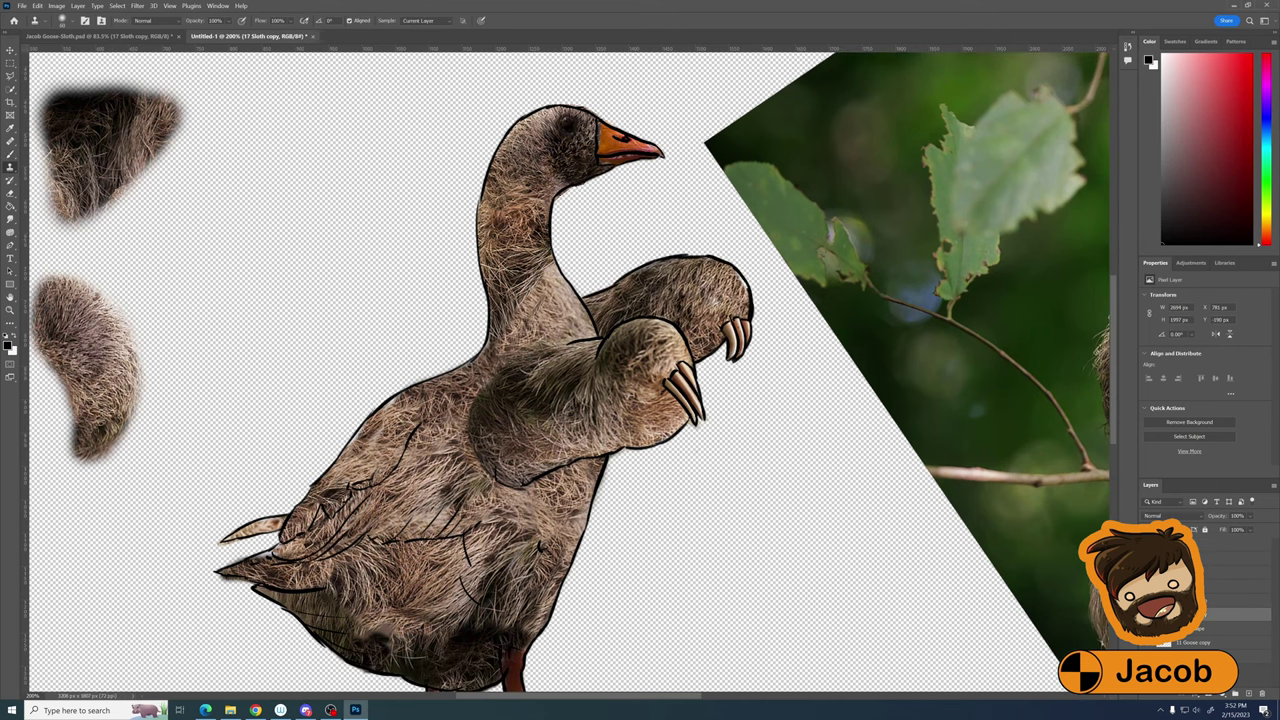
{"action": "left_click", "coordinate": [724, 287], "text": "ctrl"}
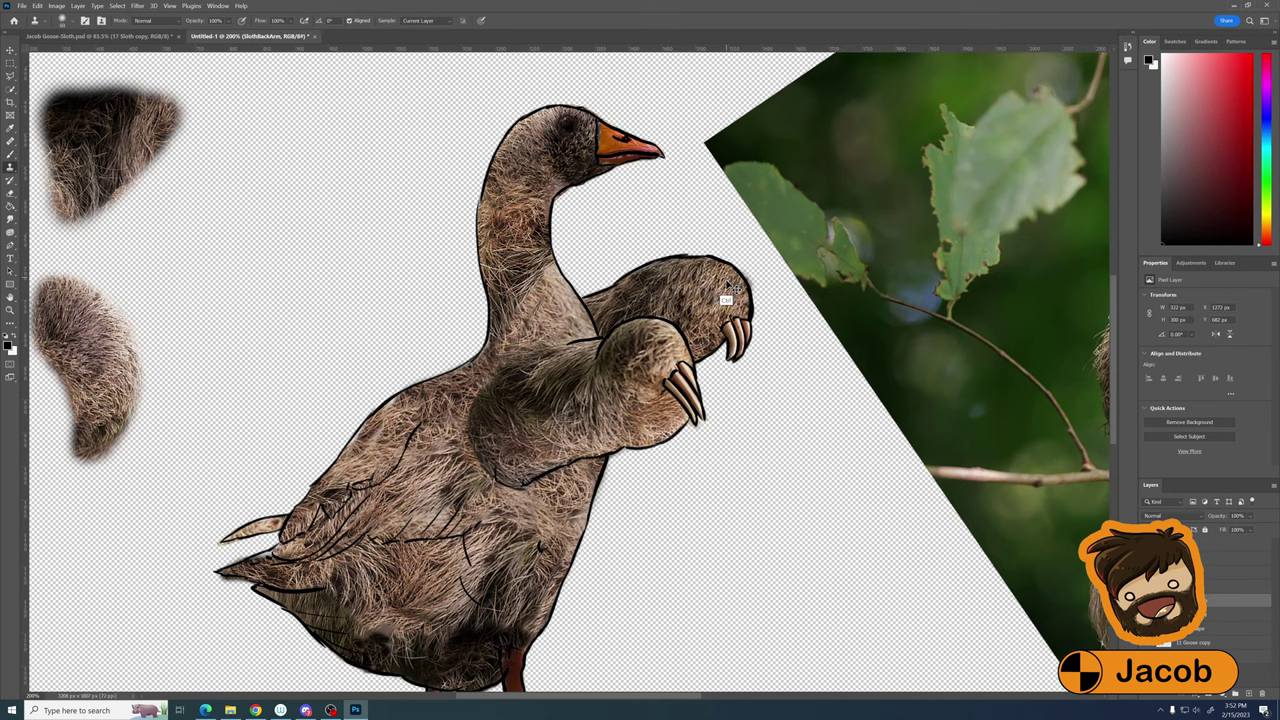
{"action": "key", "text": "e"}
{"action": "key", "text": "ctrl+minus"}
{"action": "key", "text": "ctrl+minus"}
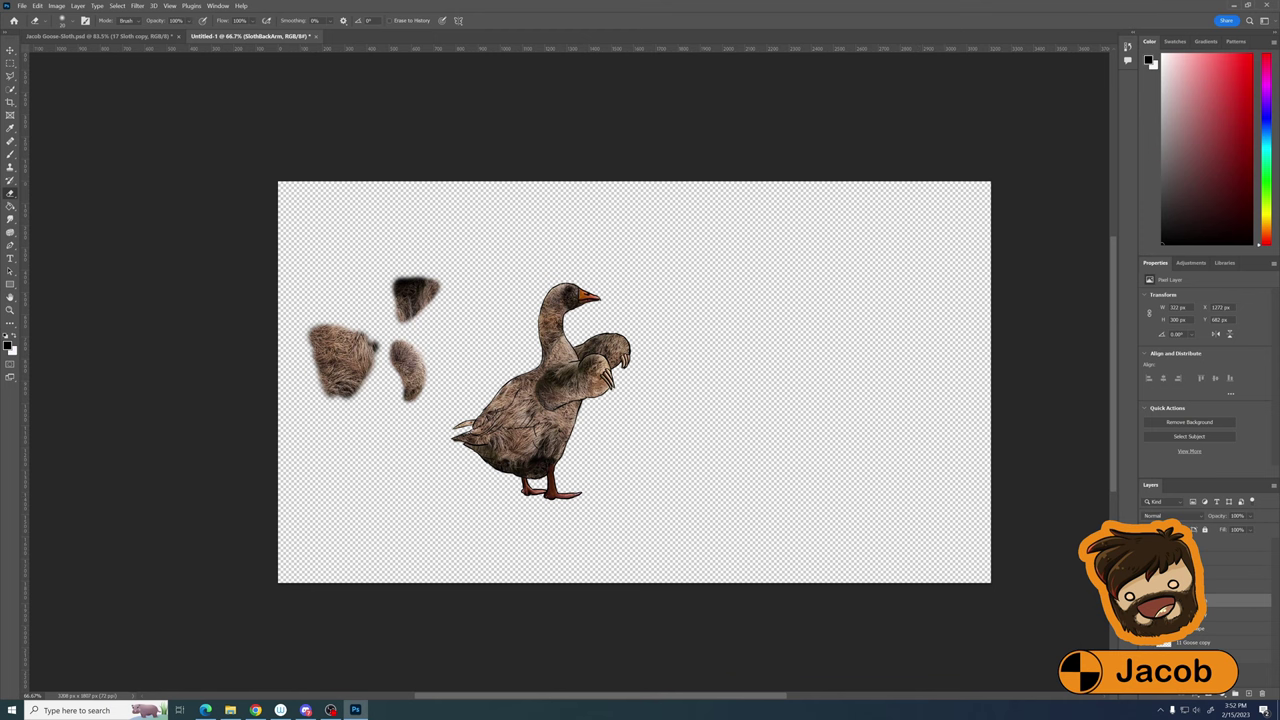
{"action": "key", "text": "ctrl+plus"}
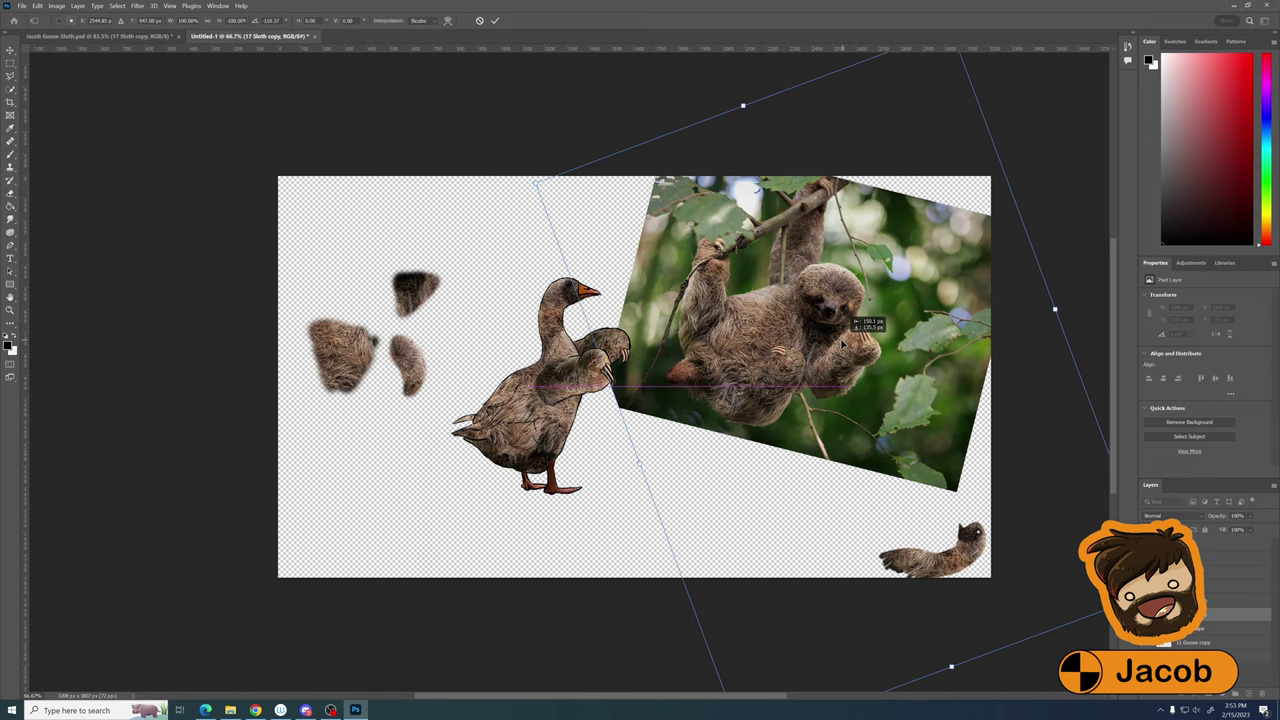
Move up to the Gloosew Fur layer and inspect the goose head and sloth fur
{"action": "scroll", "coordinate": [843, 345], "scroll_direction": "right", "scroll_amount": 5}
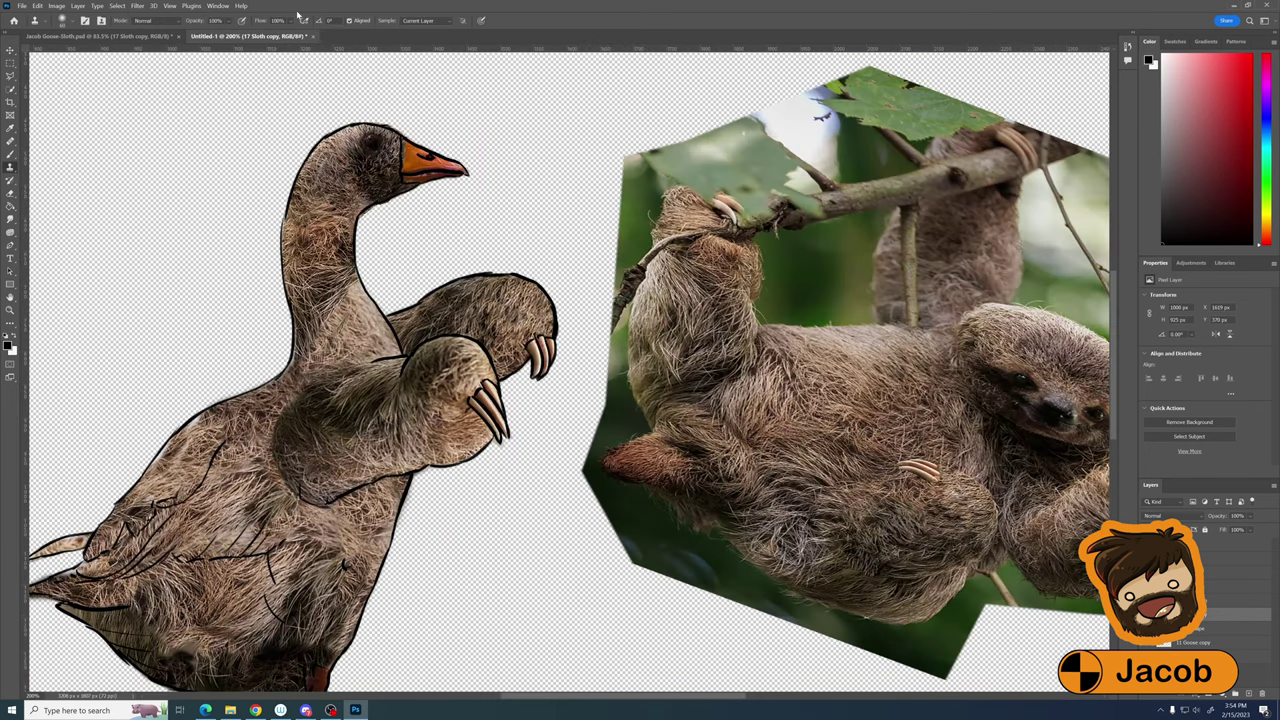
{"action": "key", "text": "ctrl+minus"}
{"action": "key", "text": "alt+bracketright"}
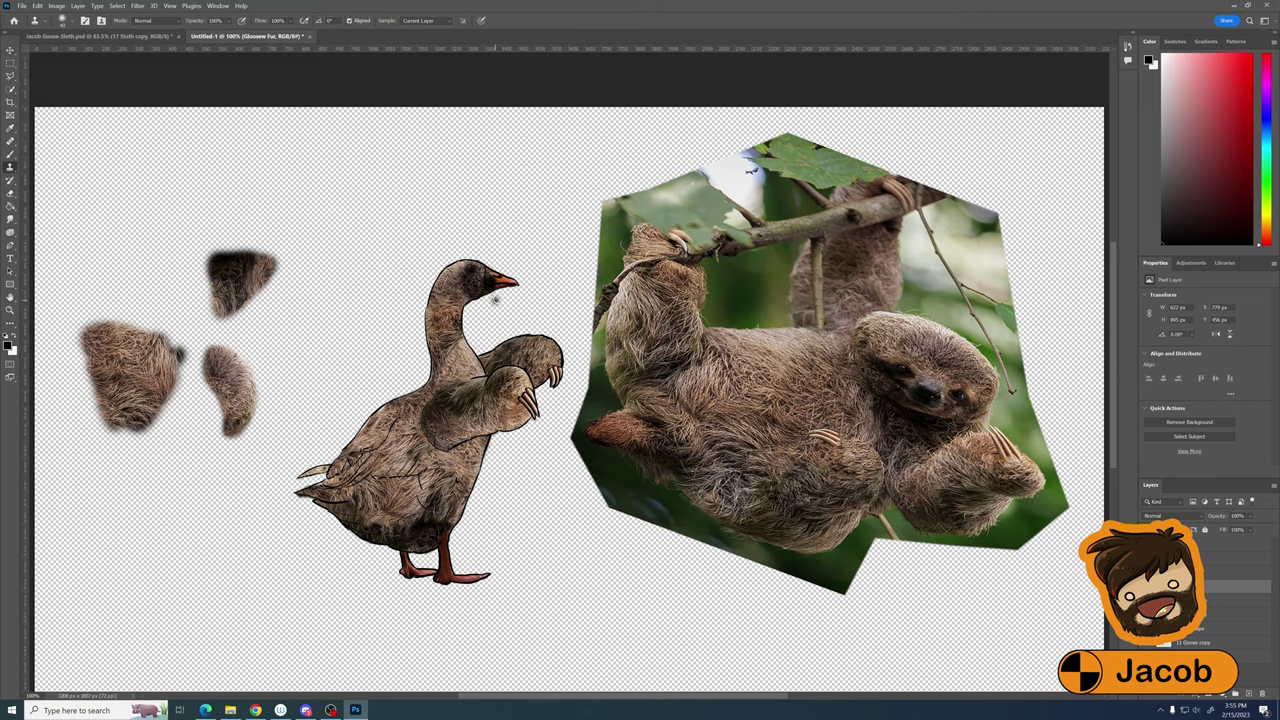
{"action": "key", "text": "ctrl+plus"}
{"action": "key", "text": "ctrl+plus"}
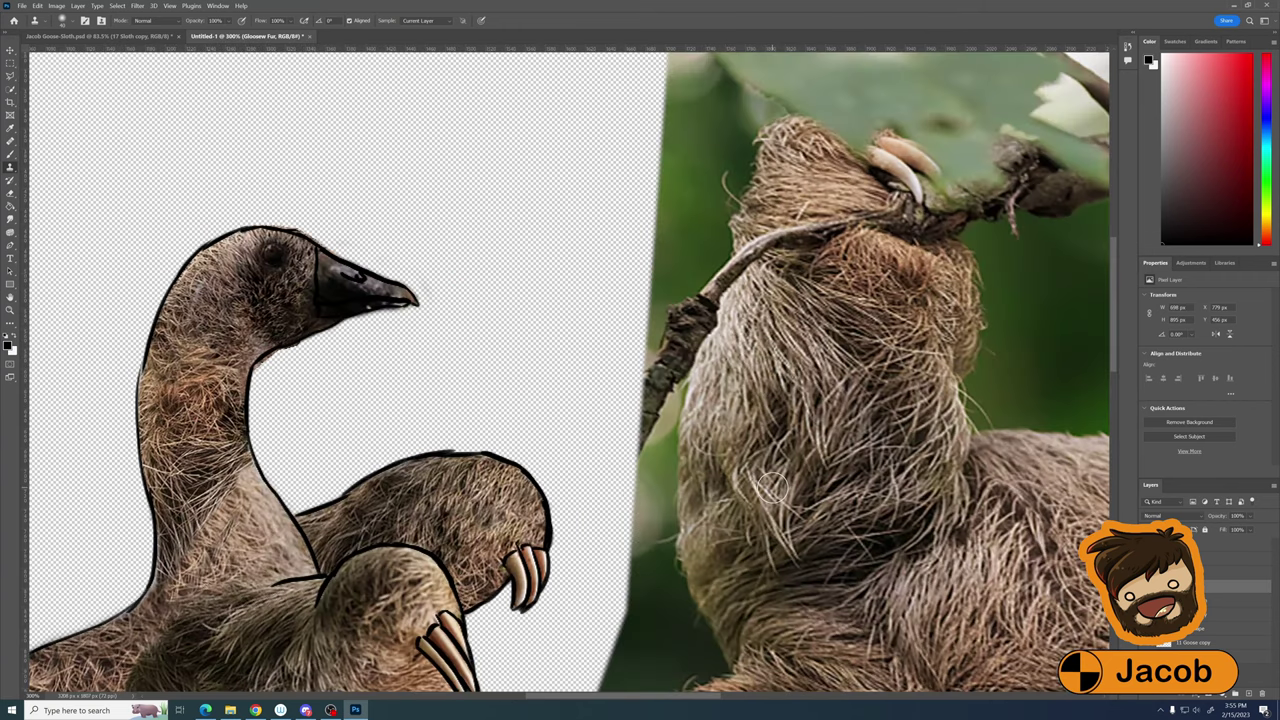
{"action": "key", "text": "ctrl+minus"}
{"action": "key", "text": "ctrl+minus"}
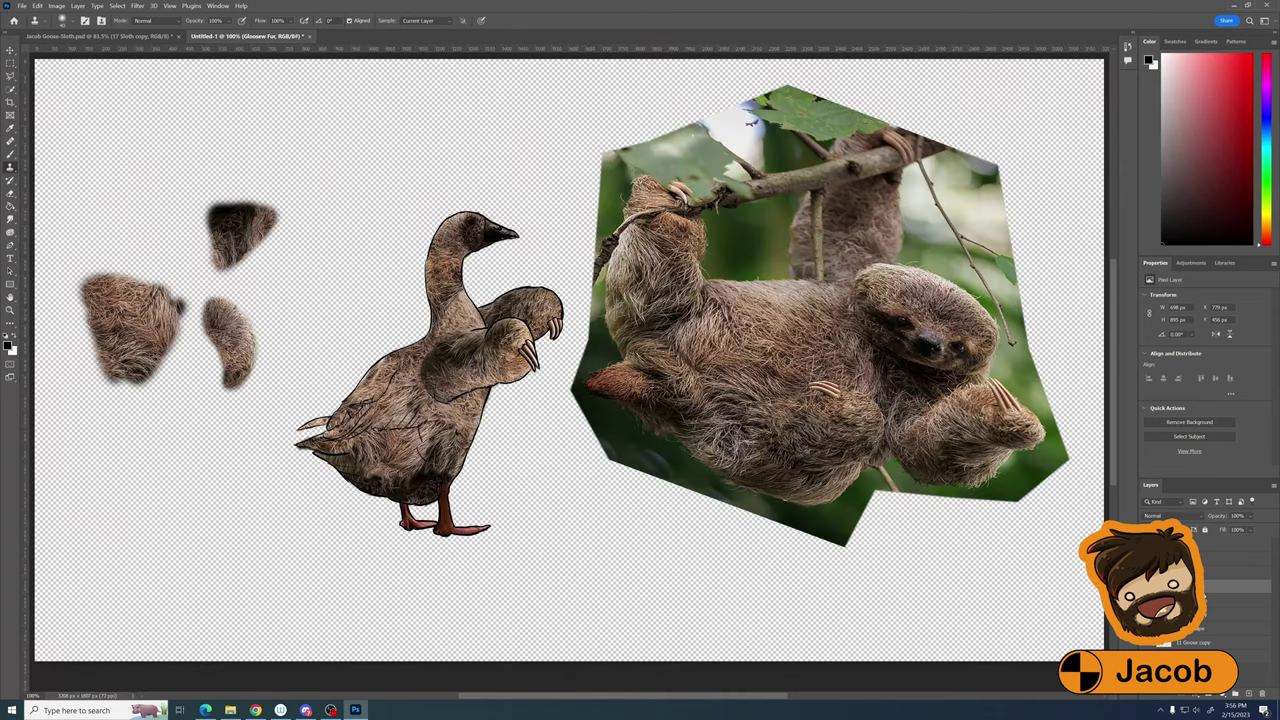
Clone darker fur onto the goose's lower belly, checking the Healing Brush settings along the way
{"action": "key", "text": "ctrl+z"}
{"action": "key", "text": "j"}
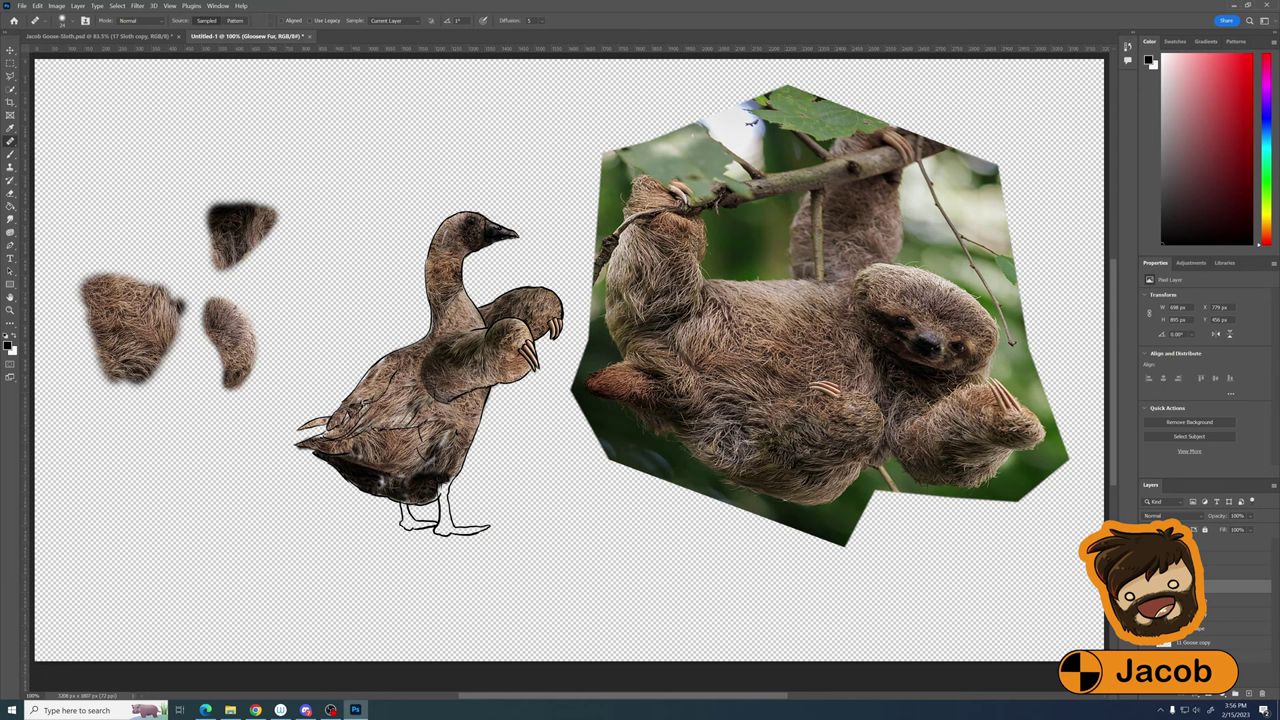
{"action": "key", "text": "s"}
{"action": "key", "text": "ctrl+shift+z"}
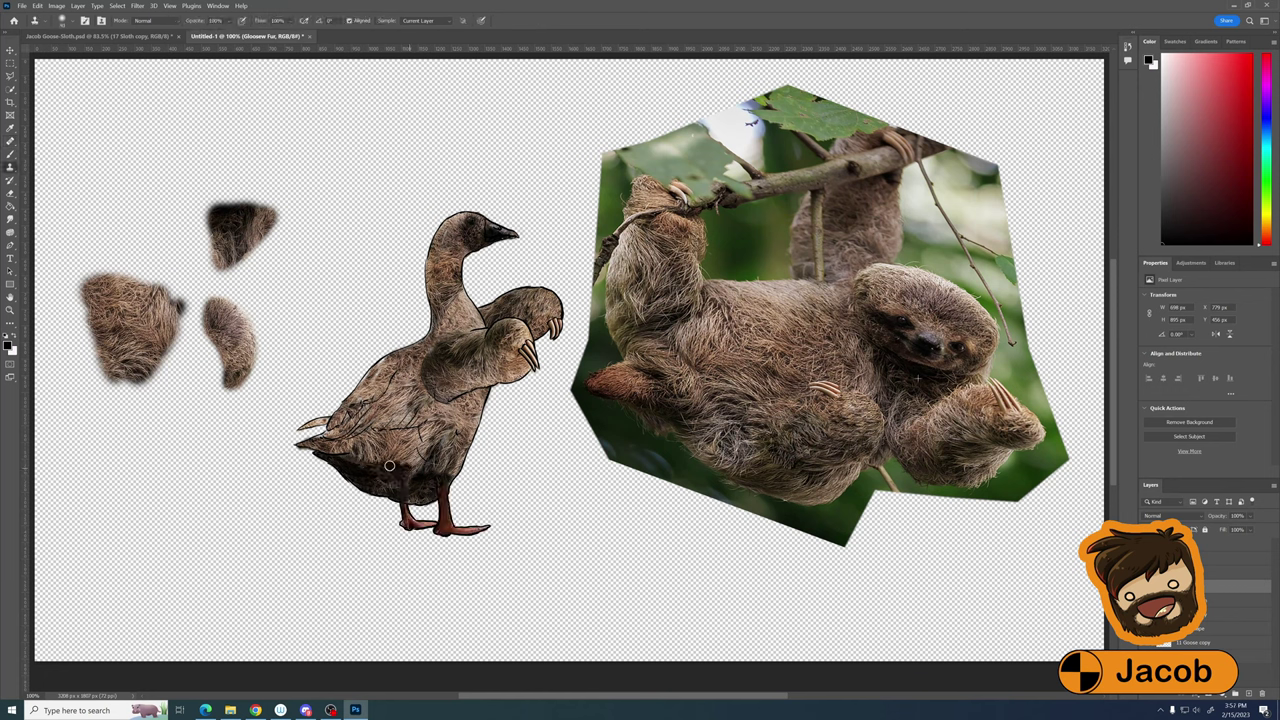
{"action": "left_click_drag", "start_coordinate": [389, 465], "coordinate": [360, 460]}
{"action": "key", "text": "j"}
{"action": "left_click", "coordinate": [62, 20]}
{"action": "left_click", "coordinate": [437, 412]}
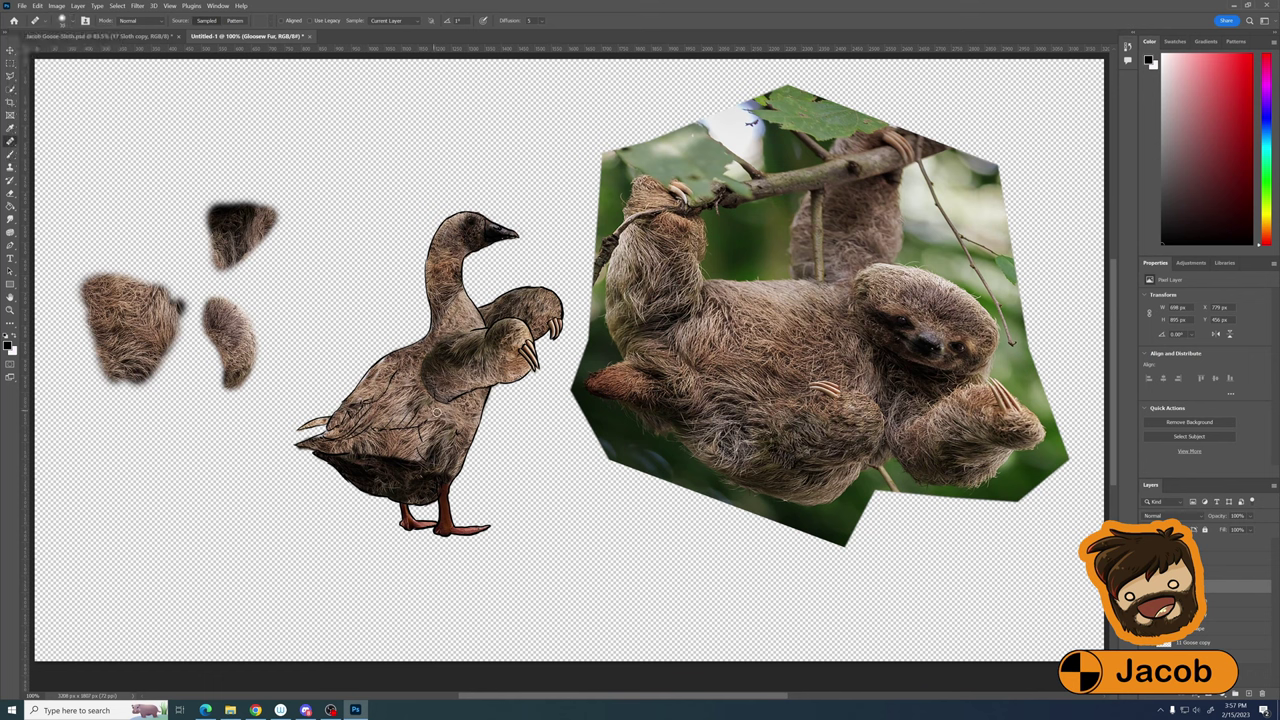
{"action": "key", "text": "s"}
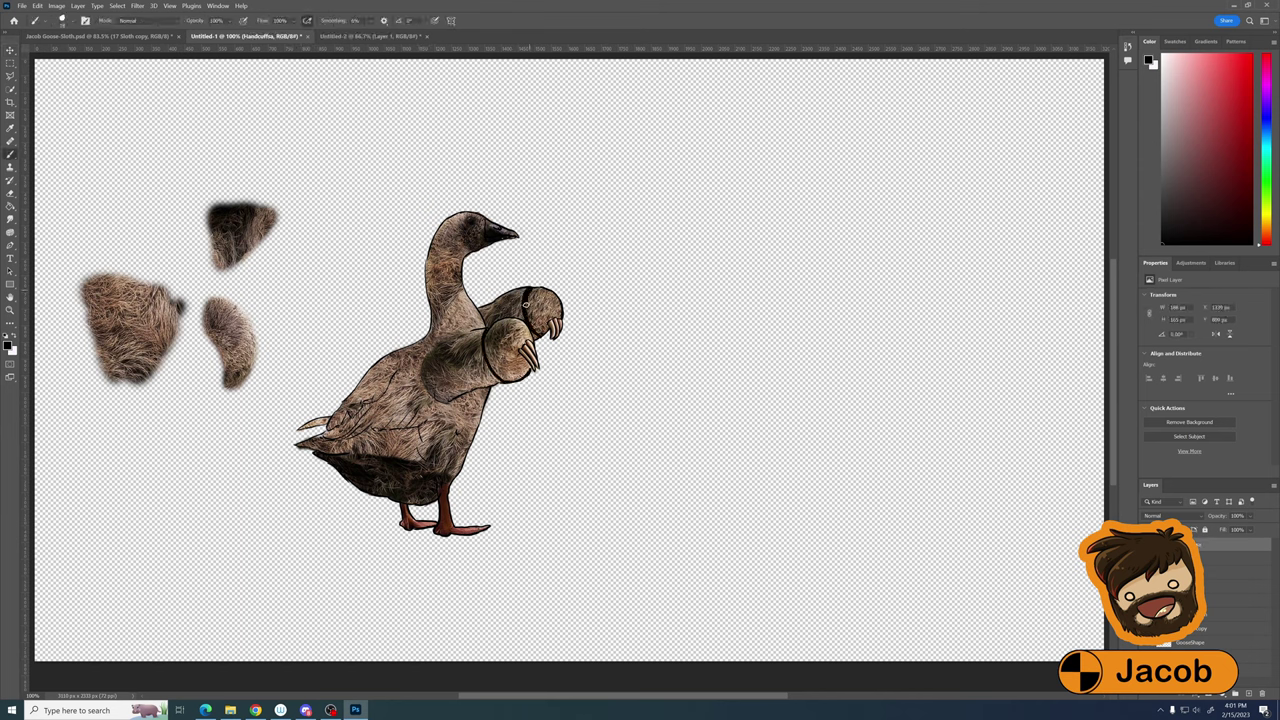
Paint thicker black handcuff bands and ring outlines around the goose's arms
{"action": "left_click_drag", "start_coordinate": [525, 303], "coordinate": [530, 292]}
{"action": "left_click_drag", "start_coordinate": [485, 331], "coordinate": [508, 380]}
{"action": "left_click_drag", "start_coordinate": [484, 330], "coordinate": [528, 378]}
{"action": "left_click_drag", "start_coordinate": [530, 314], "coordinate": [546, 338]}
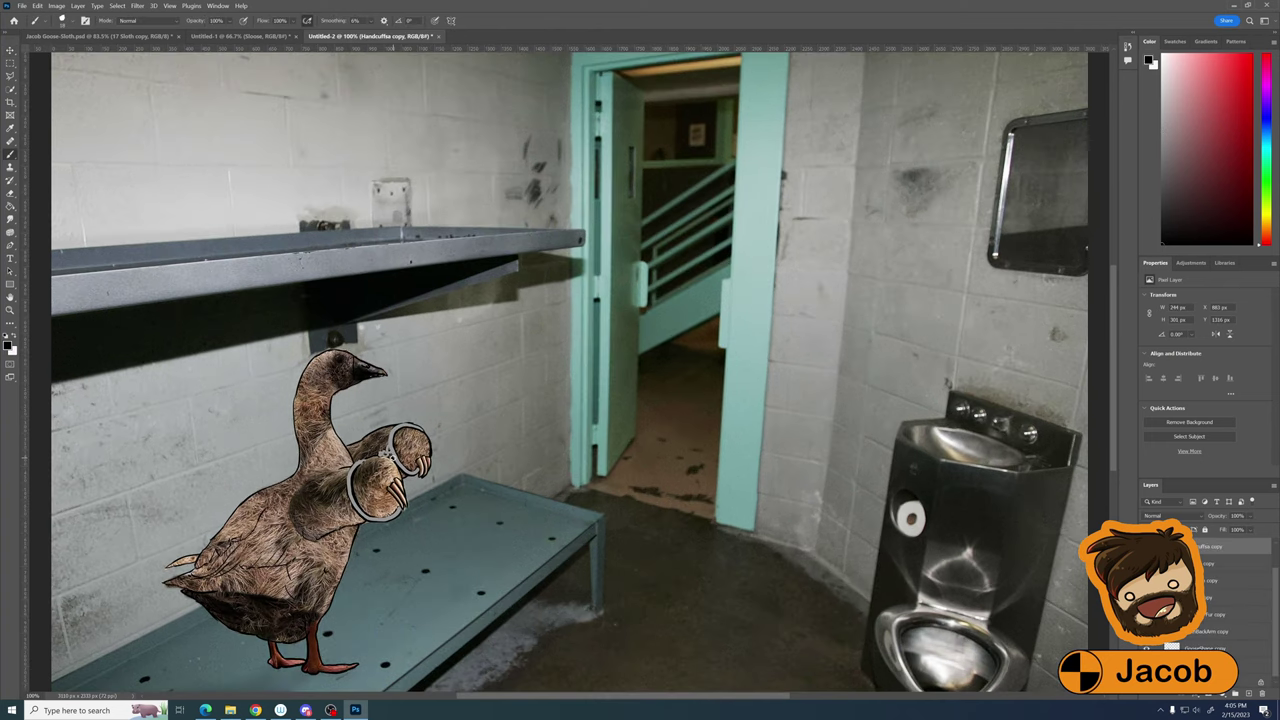
Touch up the handcuff chain with dark paint and add a new Layer 2 for painting
{"action": "mouse_move", "coordinate": [391, 428]}
{"action": "left_mouse_down"}
{"action": "mouse_move", "coordinate": [391, 460]}
{"action": "mouse_move", "coordinate": [352, 484]}
{"action": "left_mouse_up"}
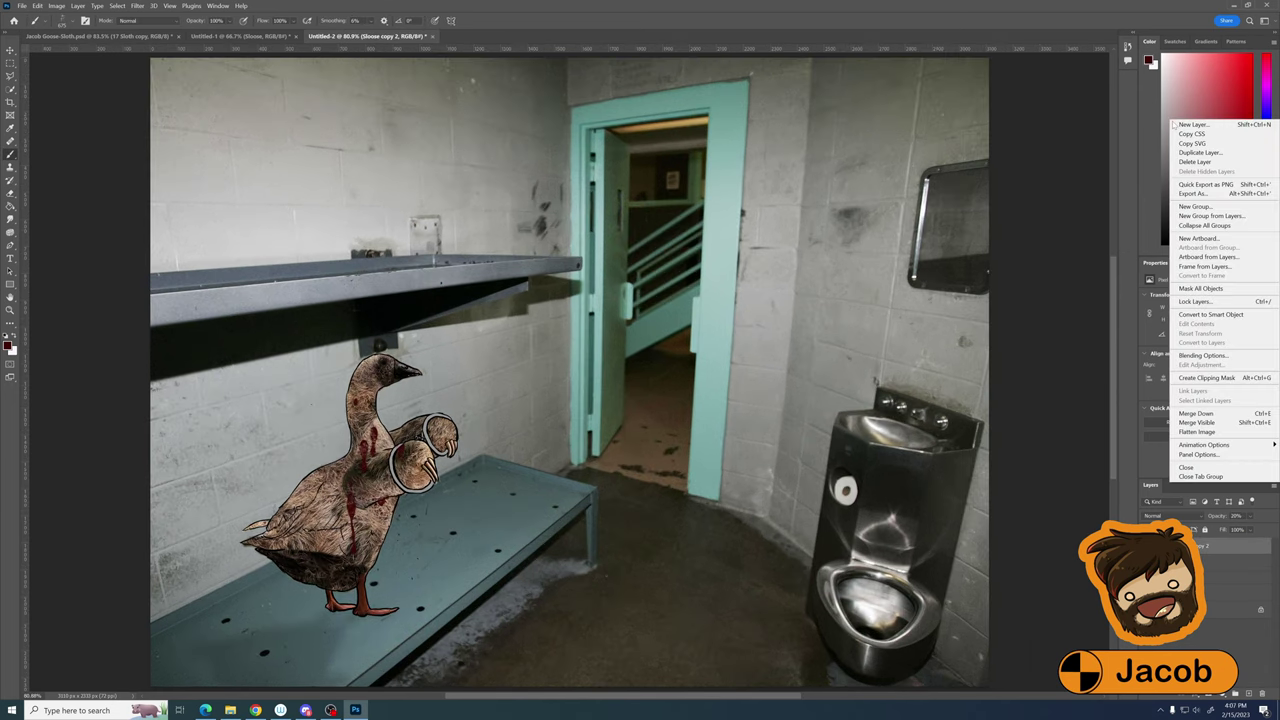
{"action": "left_click", "coordinate": [1192, 124]}
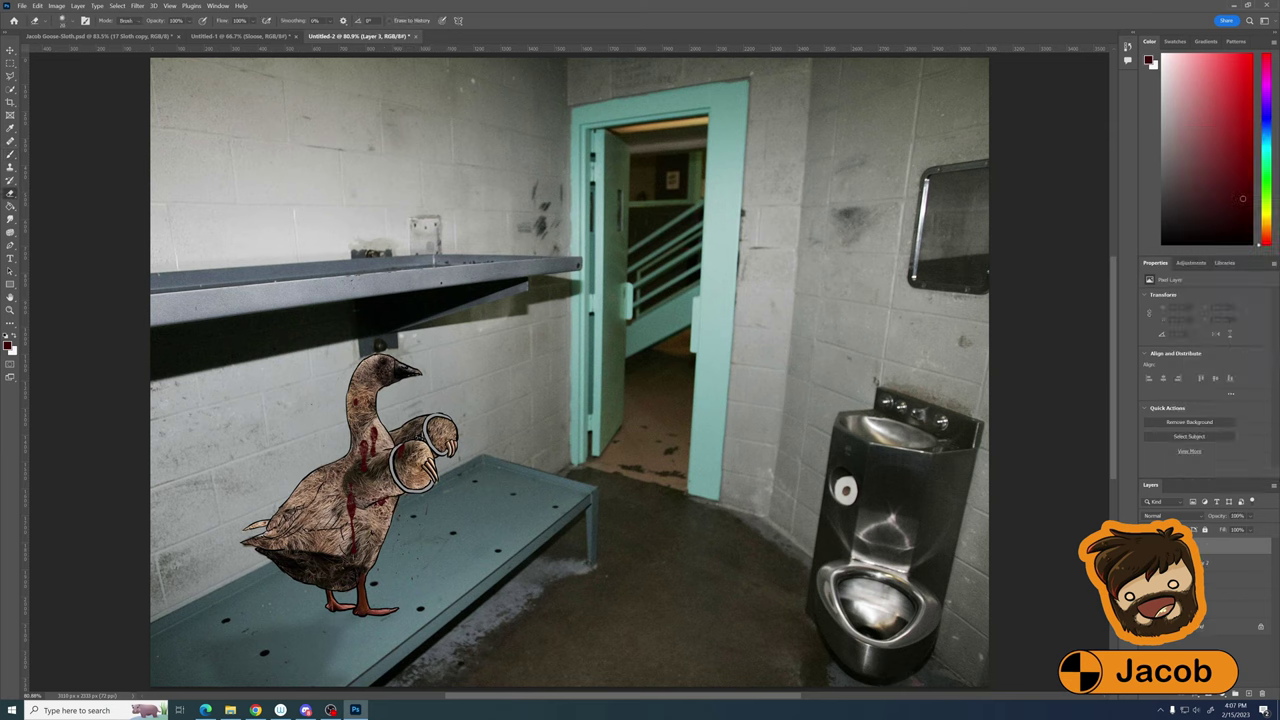
{"action": "key", "text": "alt+bracketleft"}
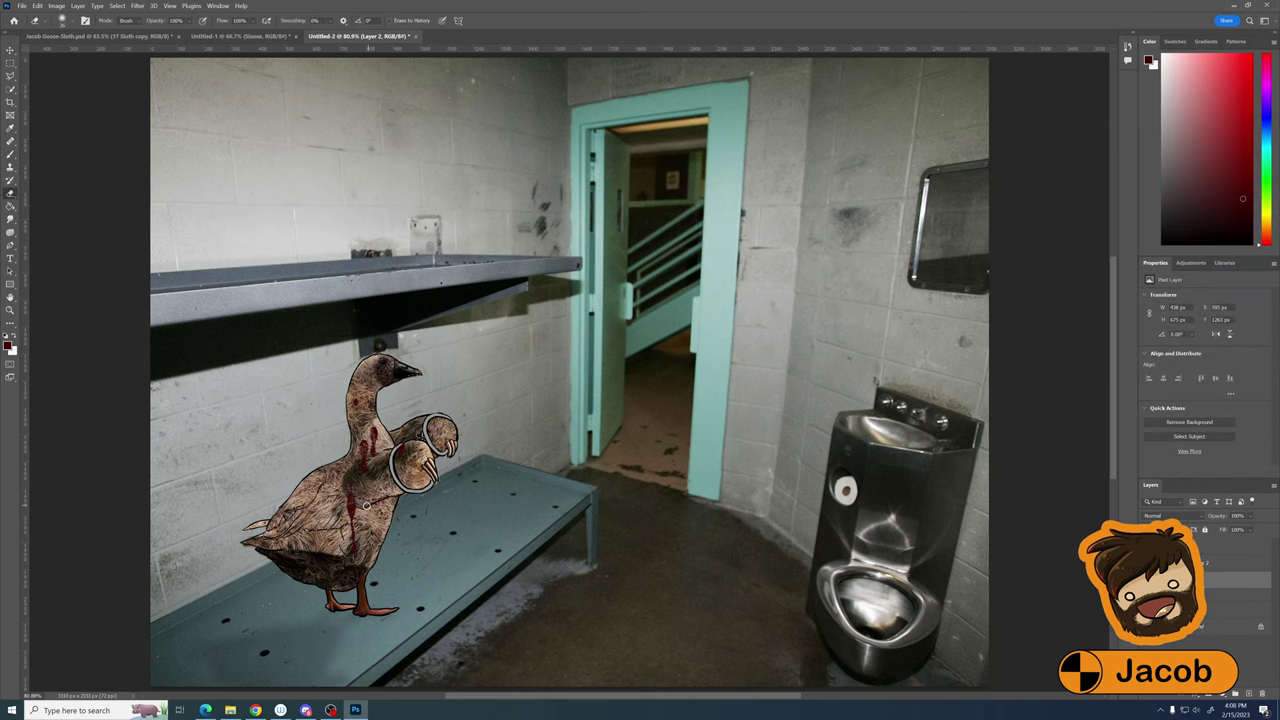
Pick a brush preset on Layer 2 for painting the red blood streaks and beak
{"action": "key", "text": "b"}
{"action": "left_click", "coordinate": [66, 20]}
{"action": "double_click", "coordinate": [79, 154]}
{"action": "left_click", "coordinate": [405, 360]}
{"action": "key", "text": "e"}
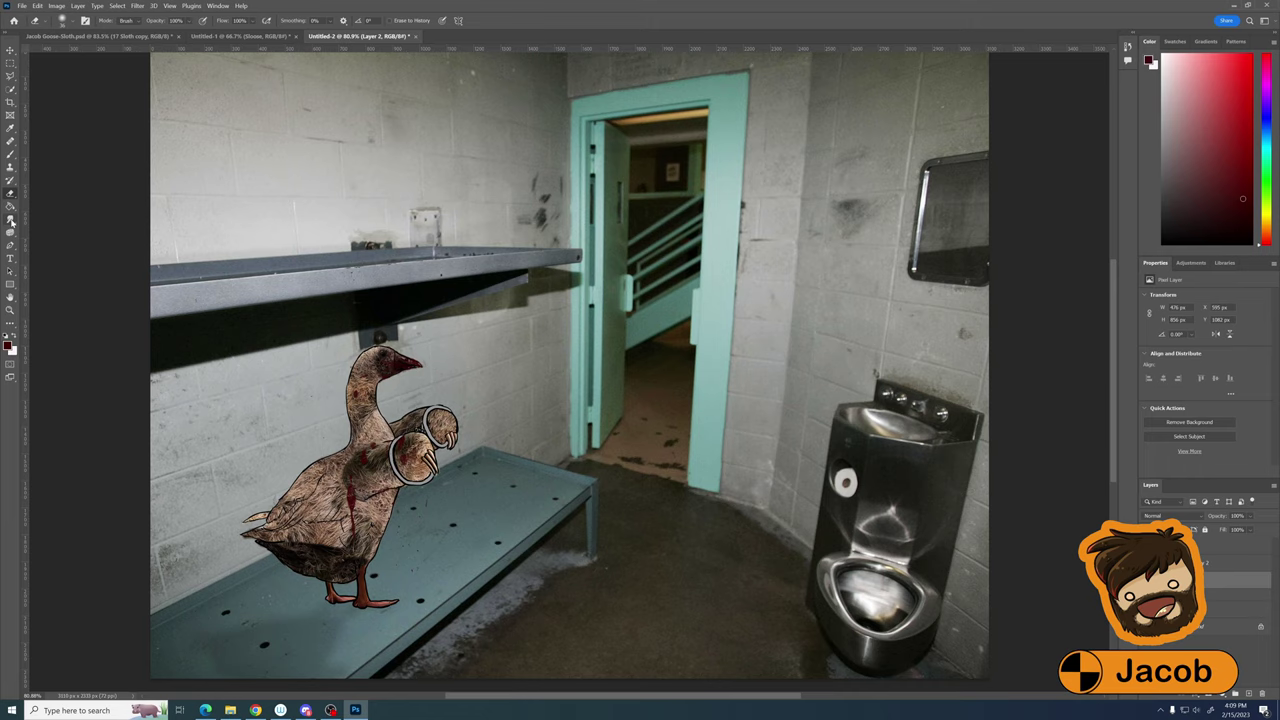
{"action": "key", "text": "v"}
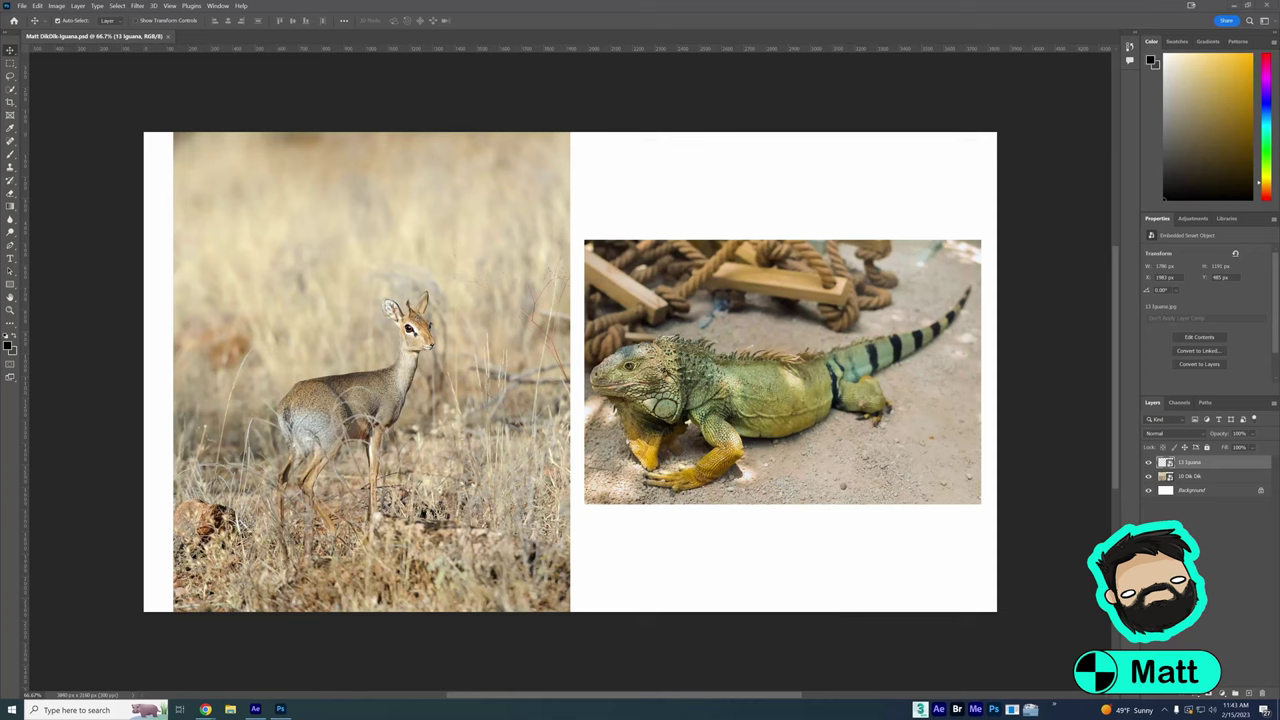
Duplicate the iguana and dik-dik layers, hide the original dik-dik, and select 13 Iguana copy
{"action": "key", "text": "ctrl+j"}
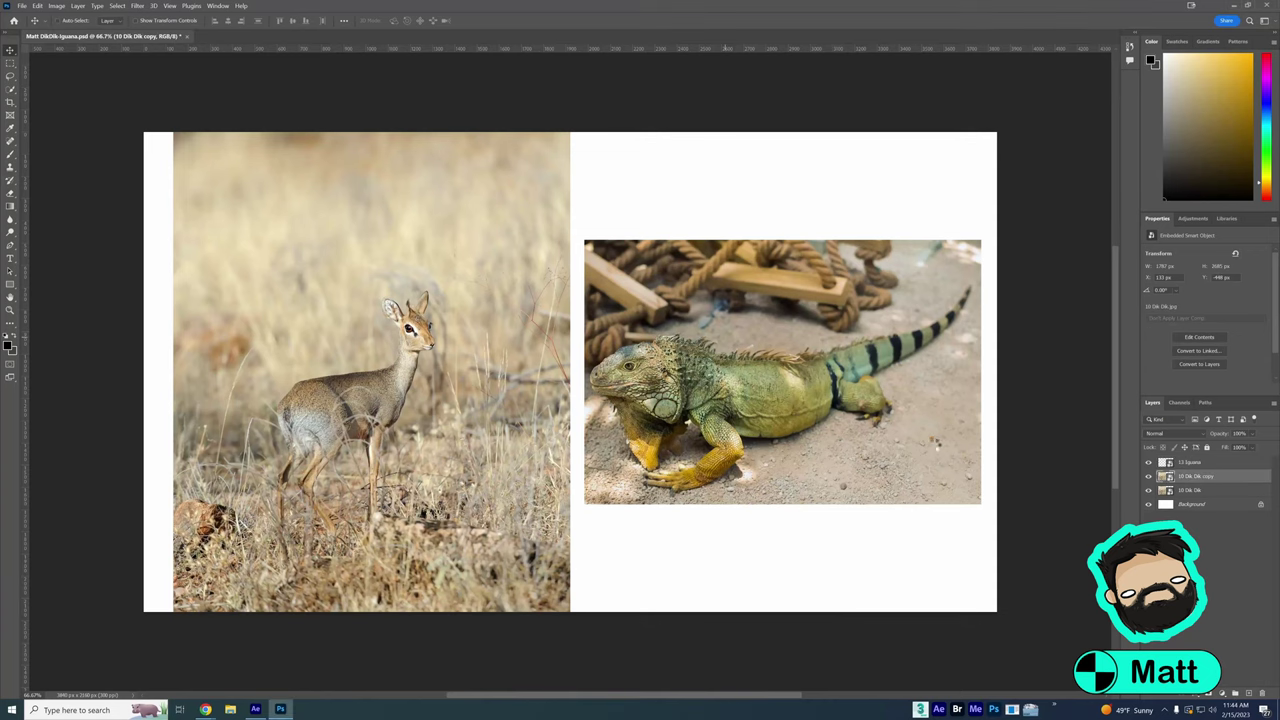
{"action": "left_click_drag", "start_coordinate": [1148, 490], "coordinate": [1157, 505]}
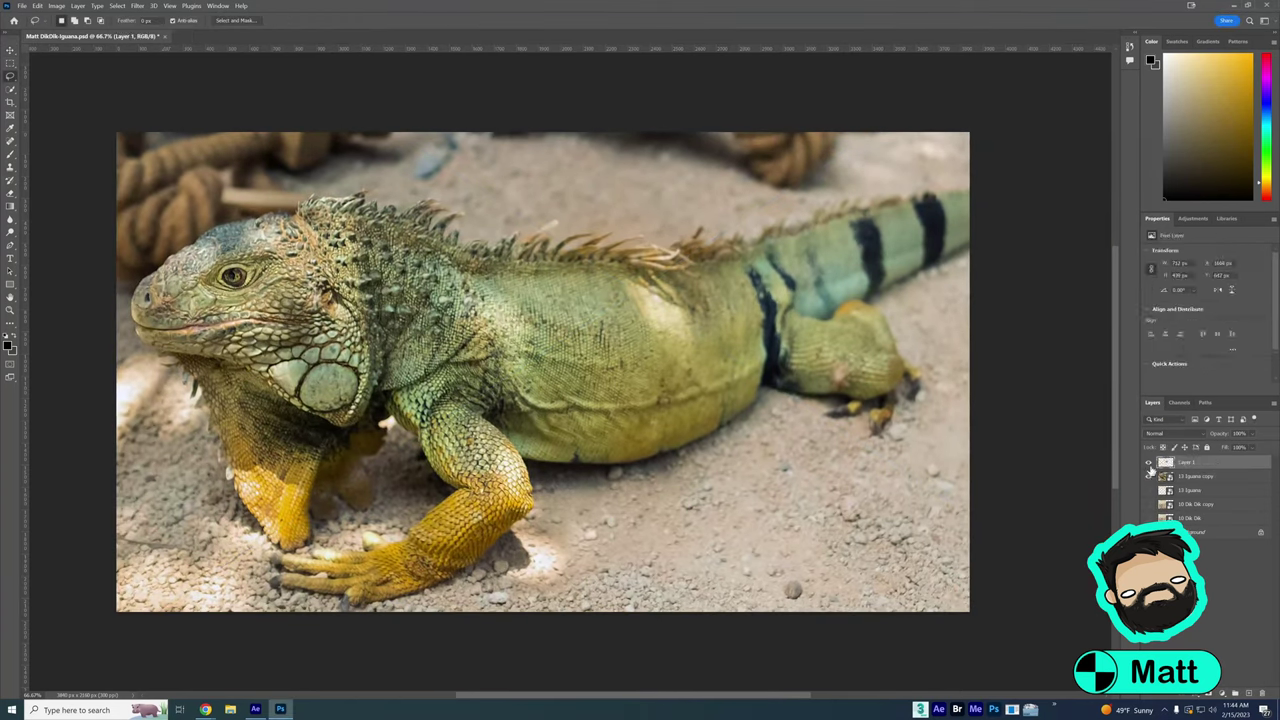
{"action": "key", "text": "ctrl+j"}
{"action": "key", "text": "ctrl+j"}
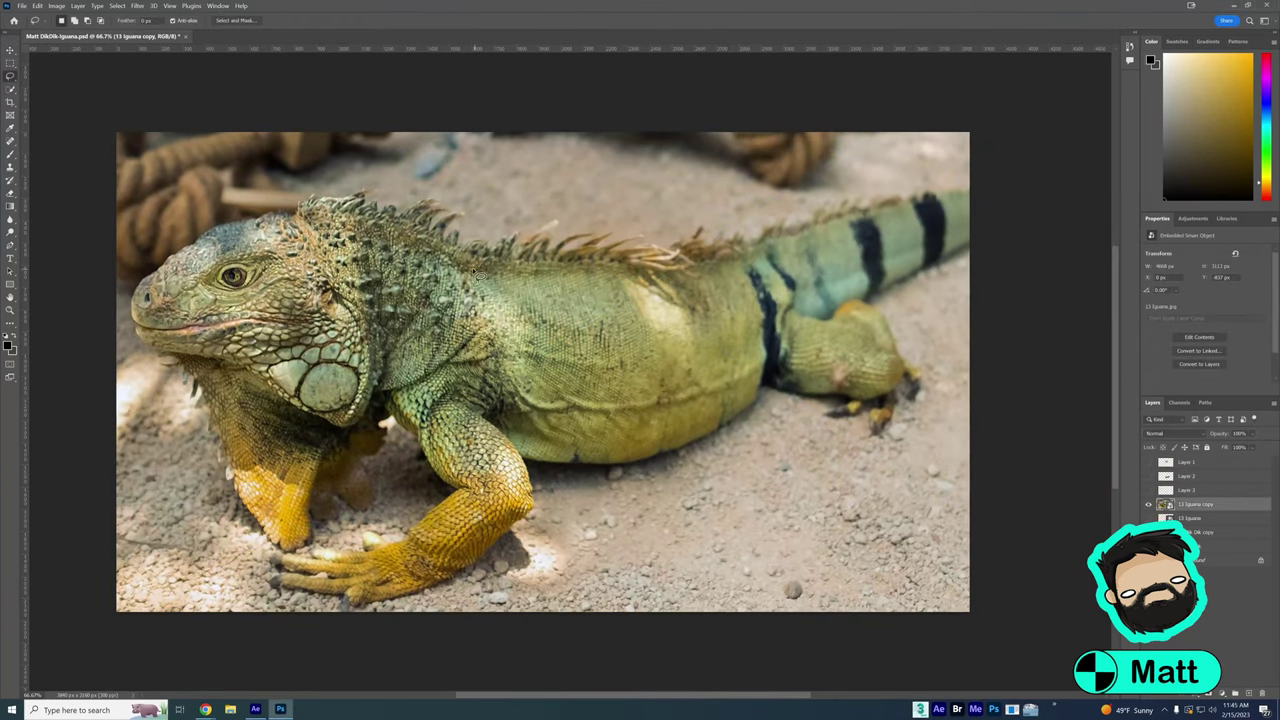
{"action": "key", "text": "ctrl+j"}
{"action": "key", "text": "ctrl+j"}
{"action": "key", "text": "ctrl+j"}
{"action": "key", "text": "ctrl+j"}
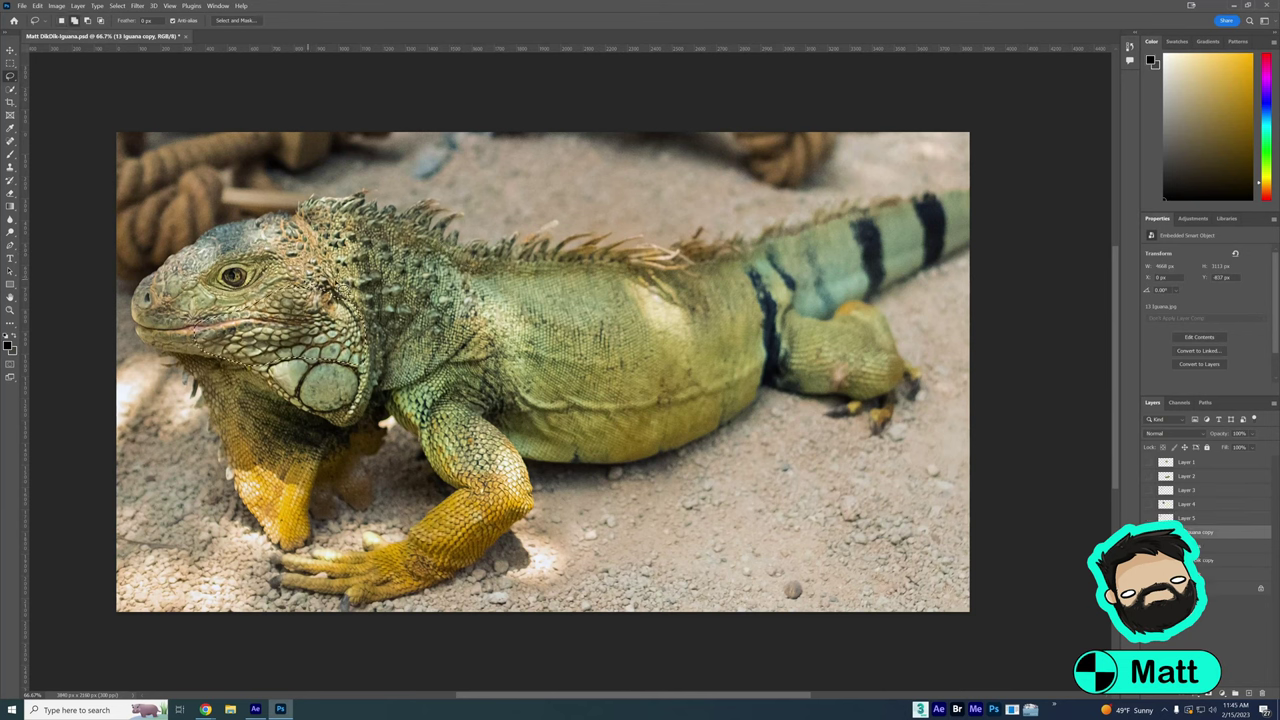
{"action": "key", "text": "alt+bracketleft"}
{"action": "key", "text": "alt+bracketleft"}
{"action": "key", "text": "alt+bracketleft"}
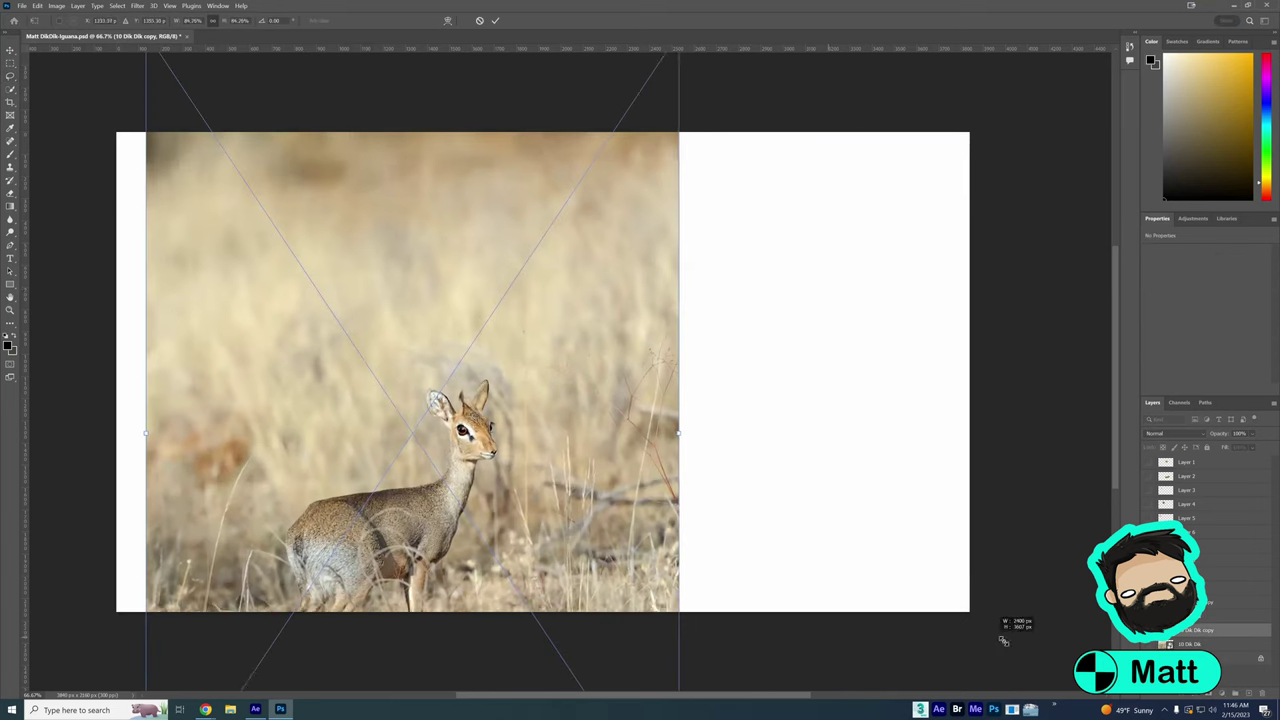
Enlarge the dik-dik copy across the canvas and view it at 66.7%
{"action": "key", "text": "ctrl+minus"}
{"action": "left_click_drag", "start_coordinate": [749, 320], "coordinate": [731, 355]}
{"action": "key", "text": "Return"}
{"action": "key", "text": "ctrl+plus"}
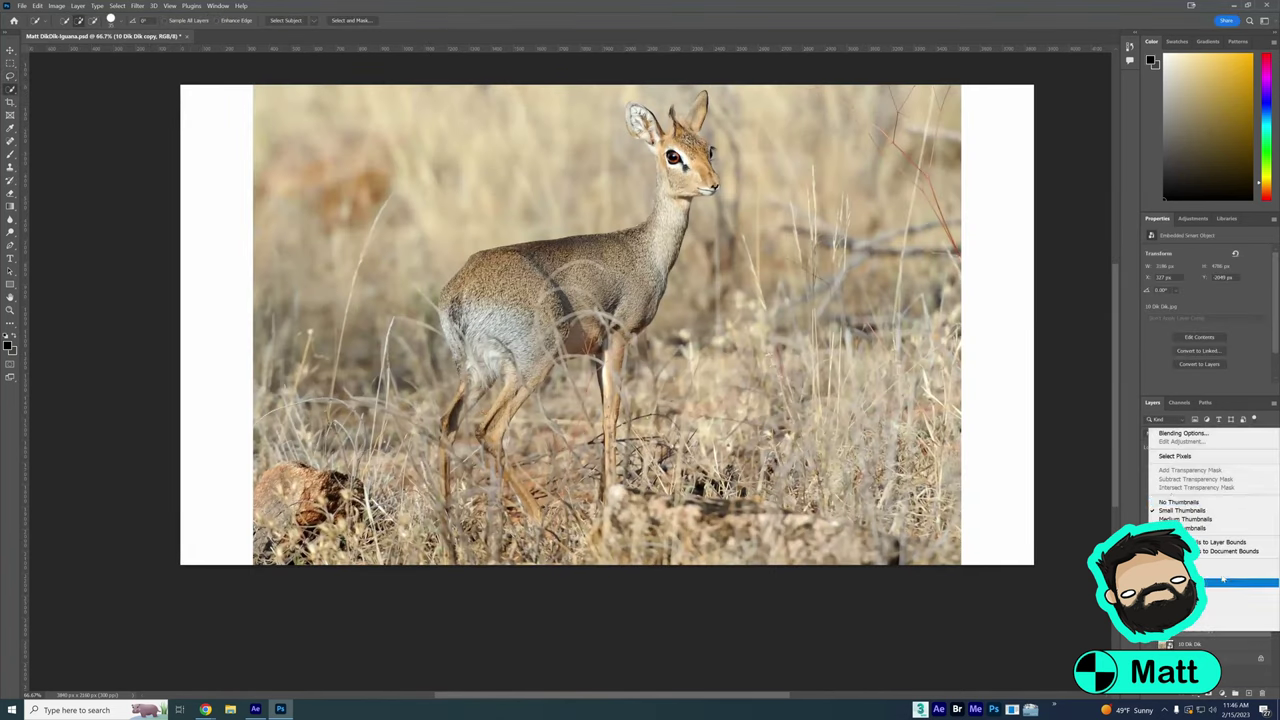
Select the dik-dik subject, refine it in Select and Mask, and output it to a new layer
{"action": "left_click", "coordinate": [117, 5]}
{"action": "left_click", "coordinate": [157, 128]}
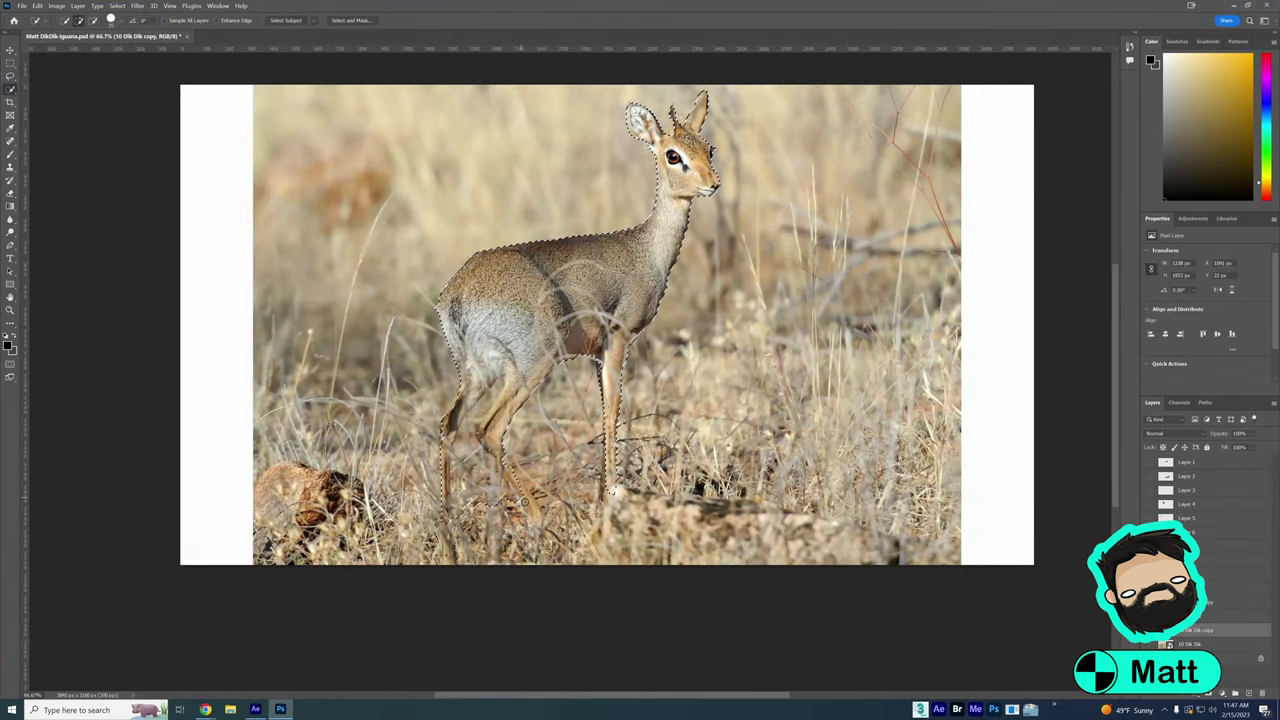
{"action": "key", "text": "ctrl+alt+r"}
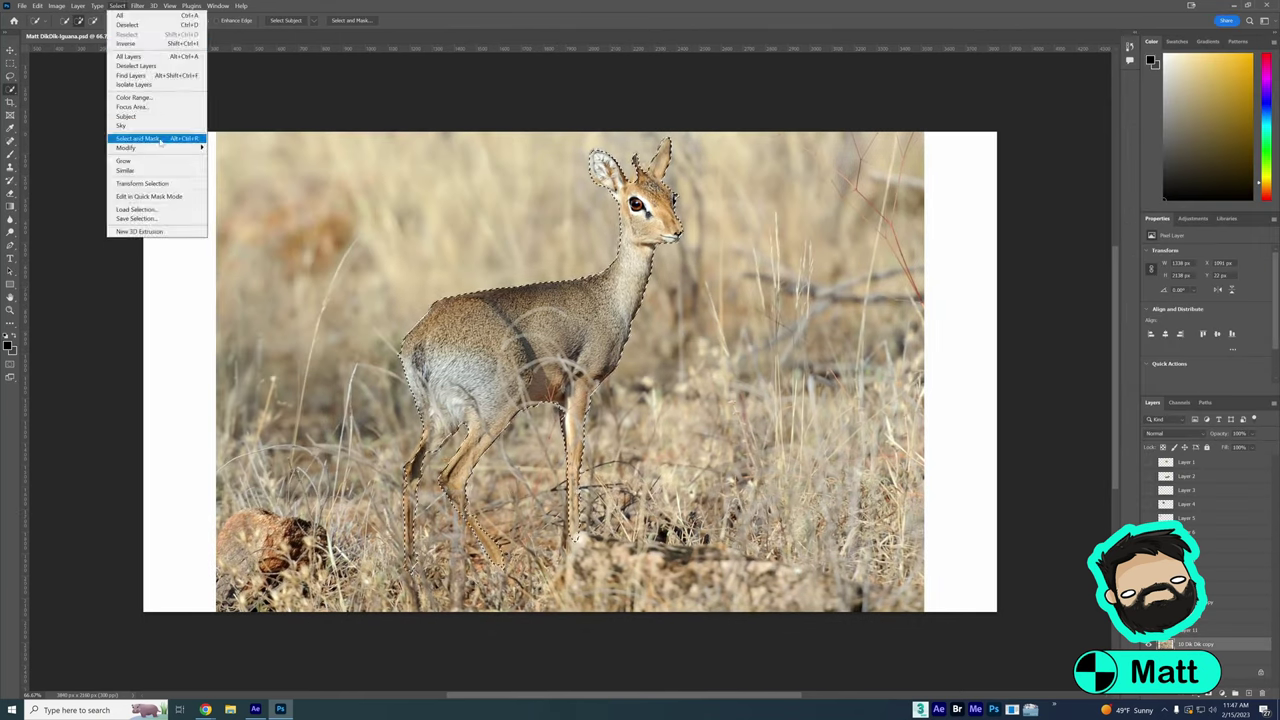
{"action": "left_click", "coordinate": [150, 134]}
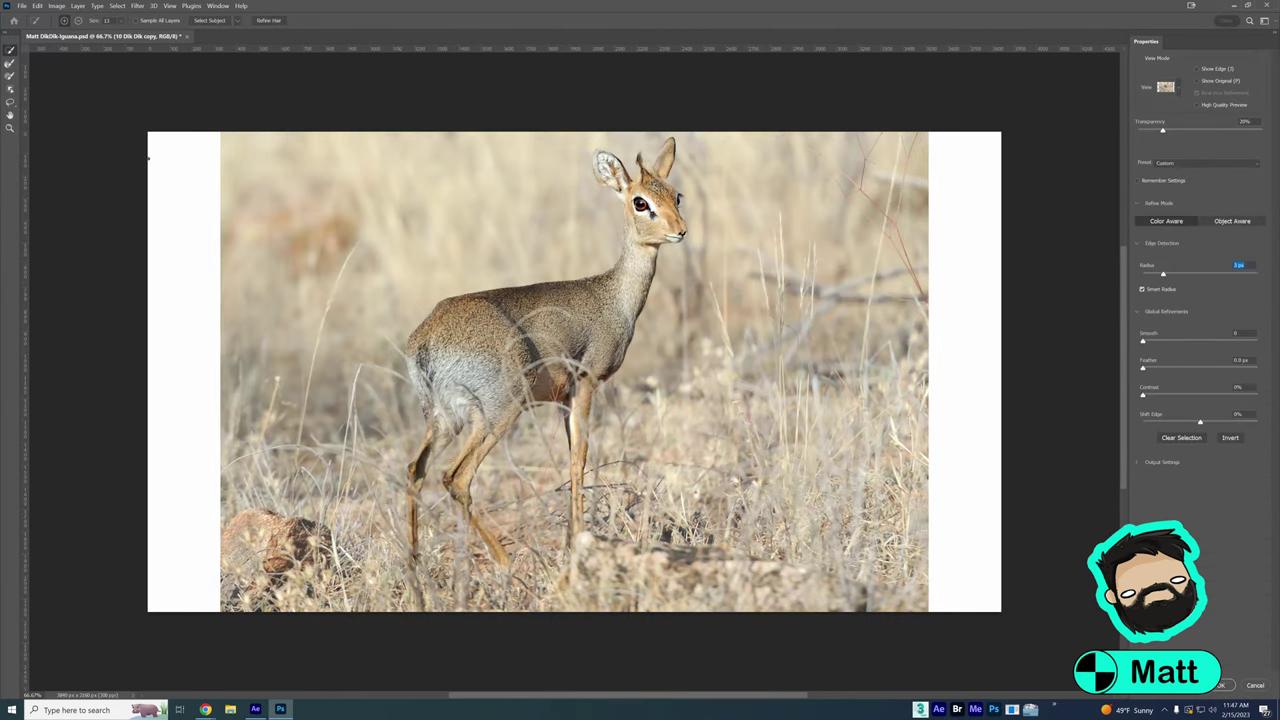
{"action": "key", "text": "Return"}
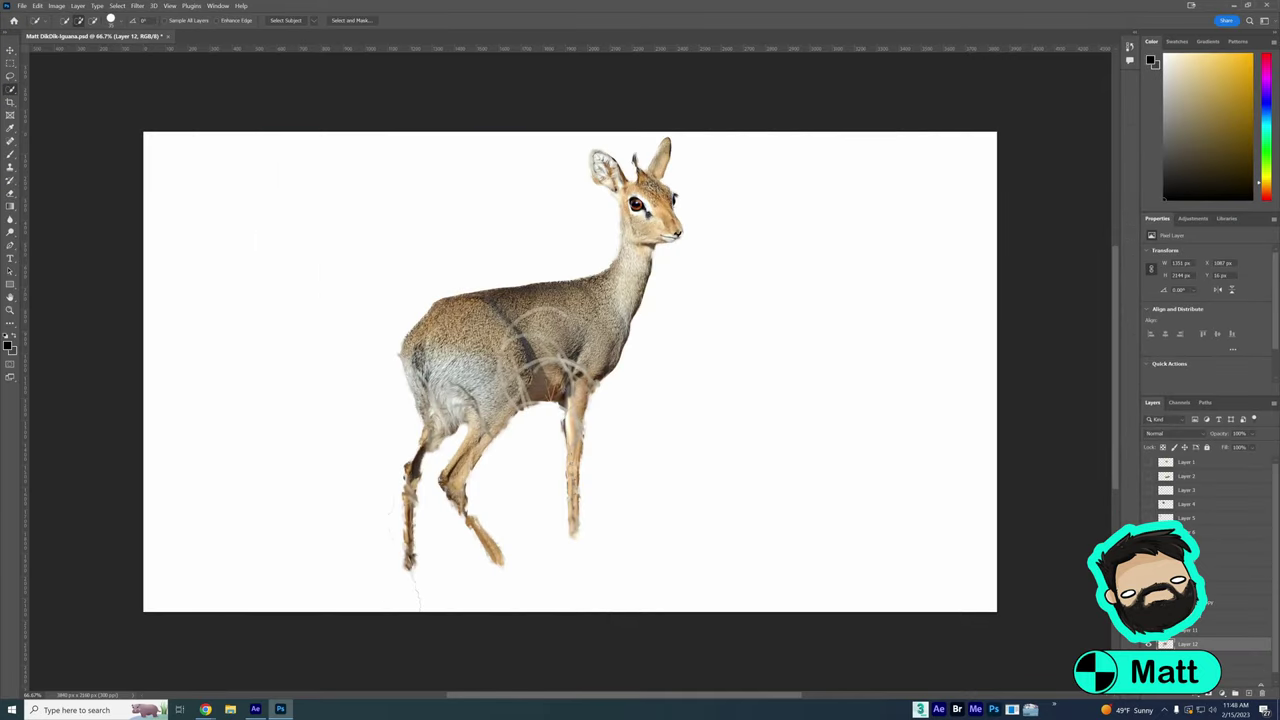
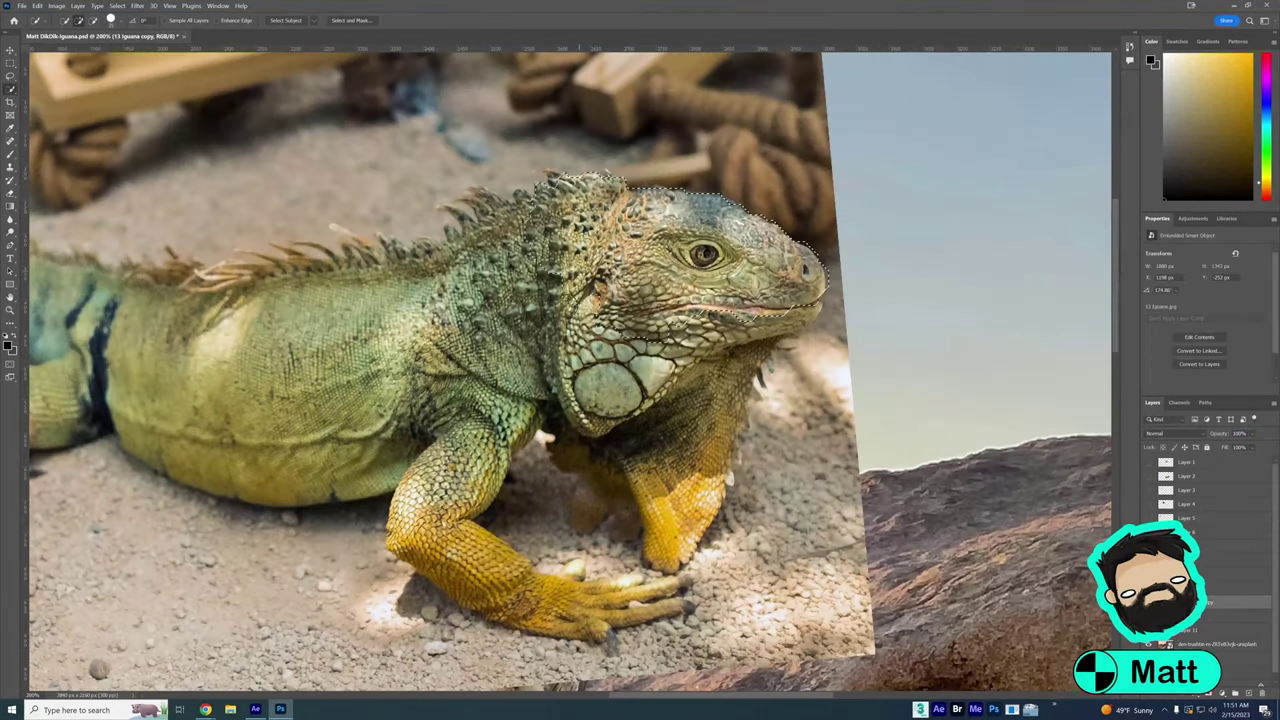
Extend the selection over the iguana's neck and chest, place the head, and switch to a white brush
{"action": "mouse_move", "coordinate": [699, 488]}
{"action": "left_mouse_down"}
{"action": "mouse_move", "coordinate": [571, 506]}
{"action": "mouse_move", "coordinate": [620, 540]}
{"action": "mouse_move", "coordinate": [720, 470]}
{"action": "mouse_move", "coordinate": [757, 395]}
{"action": "left_mouse_up"}
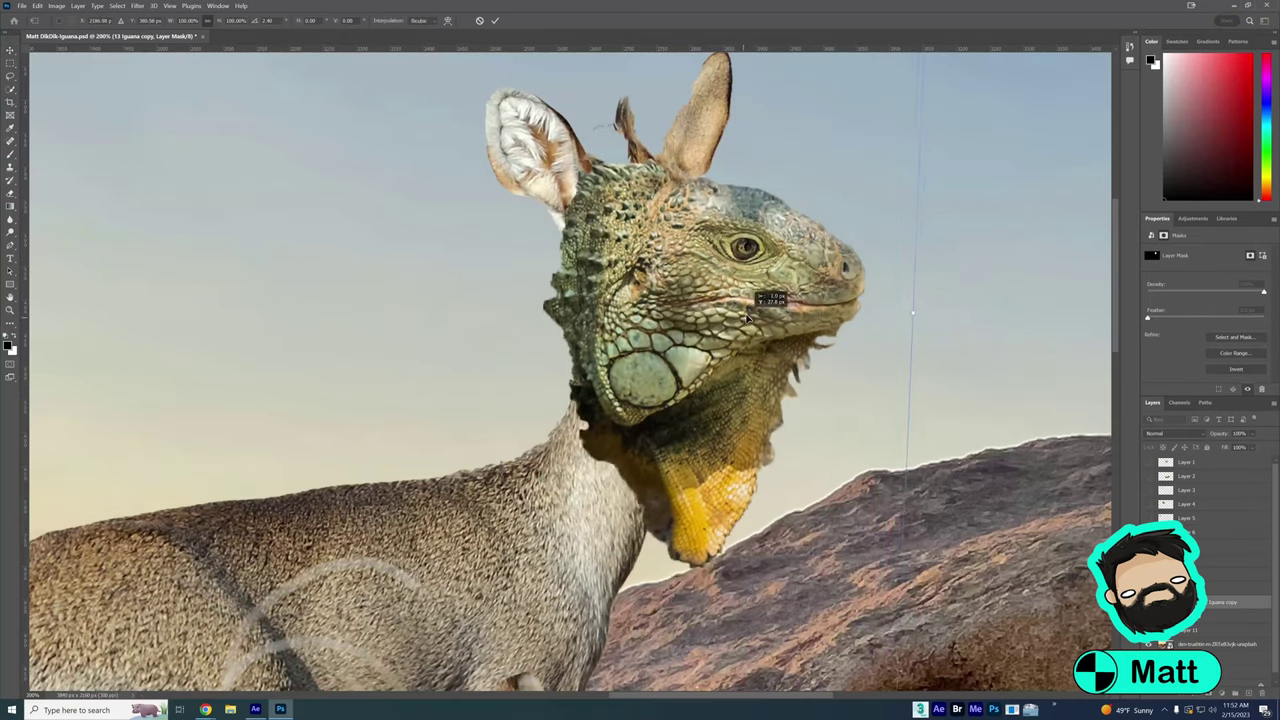
{"action": "key", "text": "Return"}
{"action": "key", "text": "b"}
{"action": "key", "text": "x"}
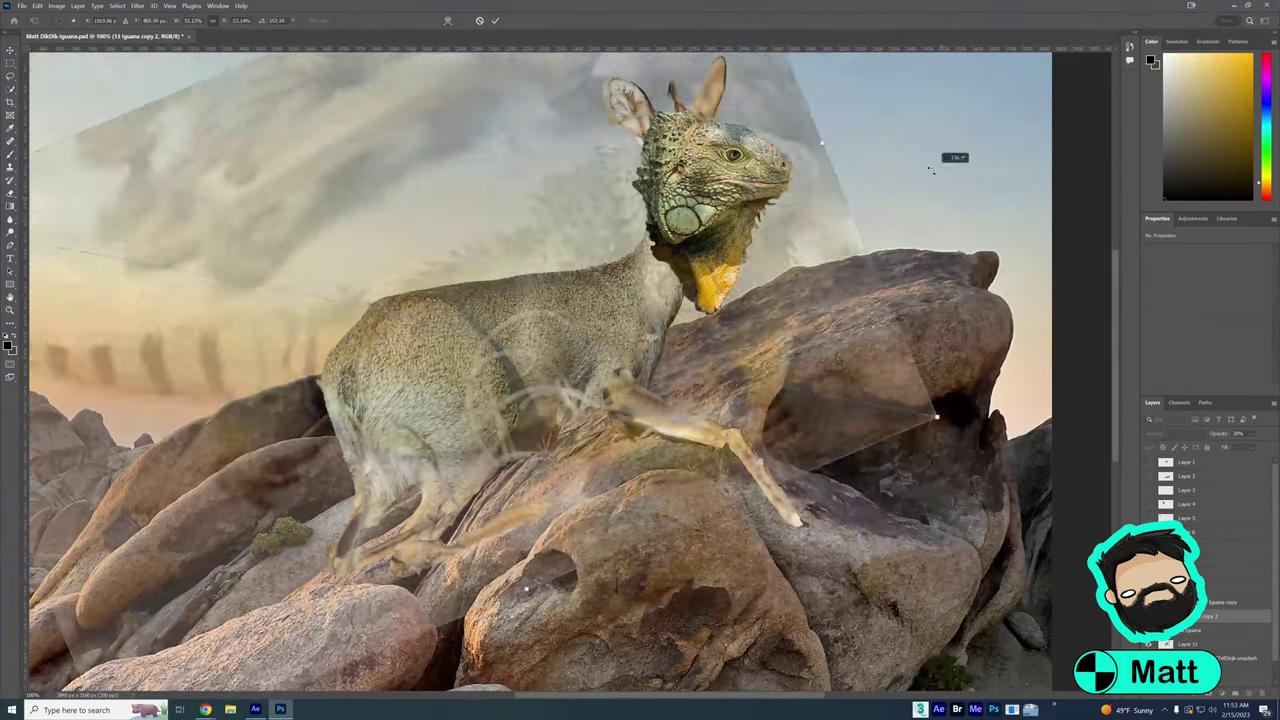
Rotate and bend the iguana body onto the torso, masking out its front leg and dark patch
{"action": "left_click_drag", "start_coordinate": [931, 170], "coordinate": [709, 331]}
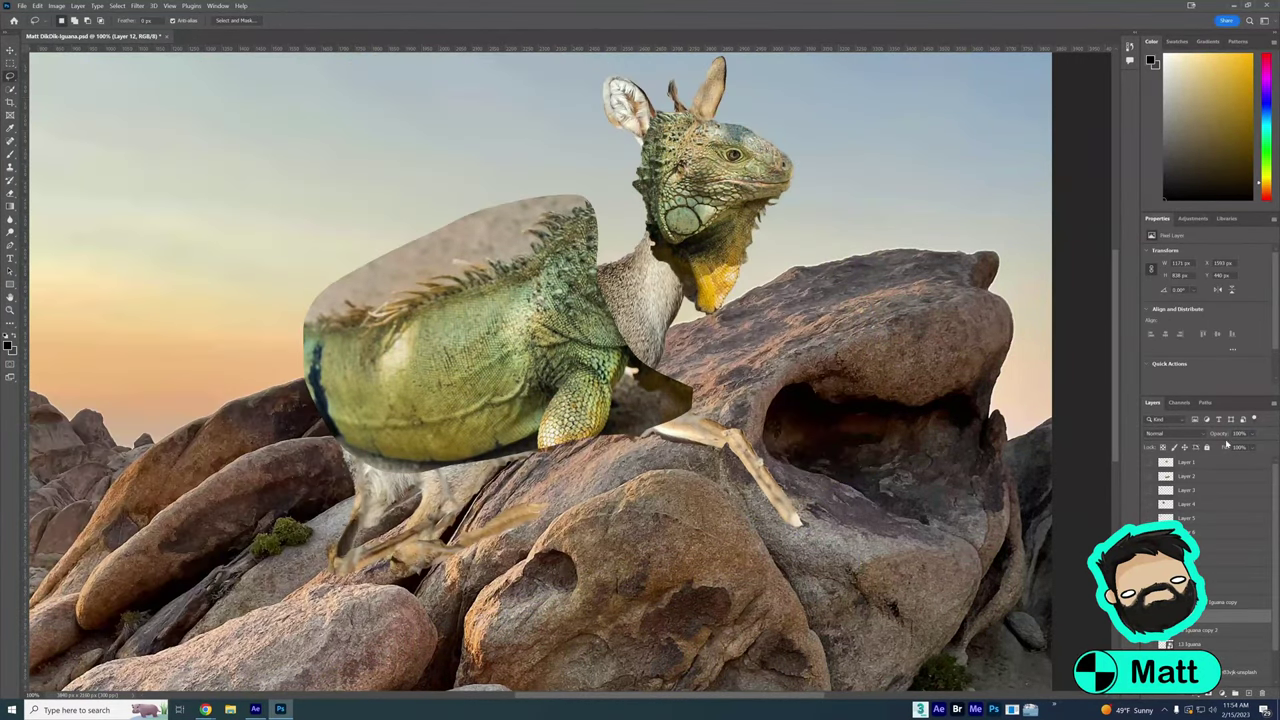
{"action": "left_click_drag", "start_coordinate": [730, 335], "coordinate": [745, 314]}
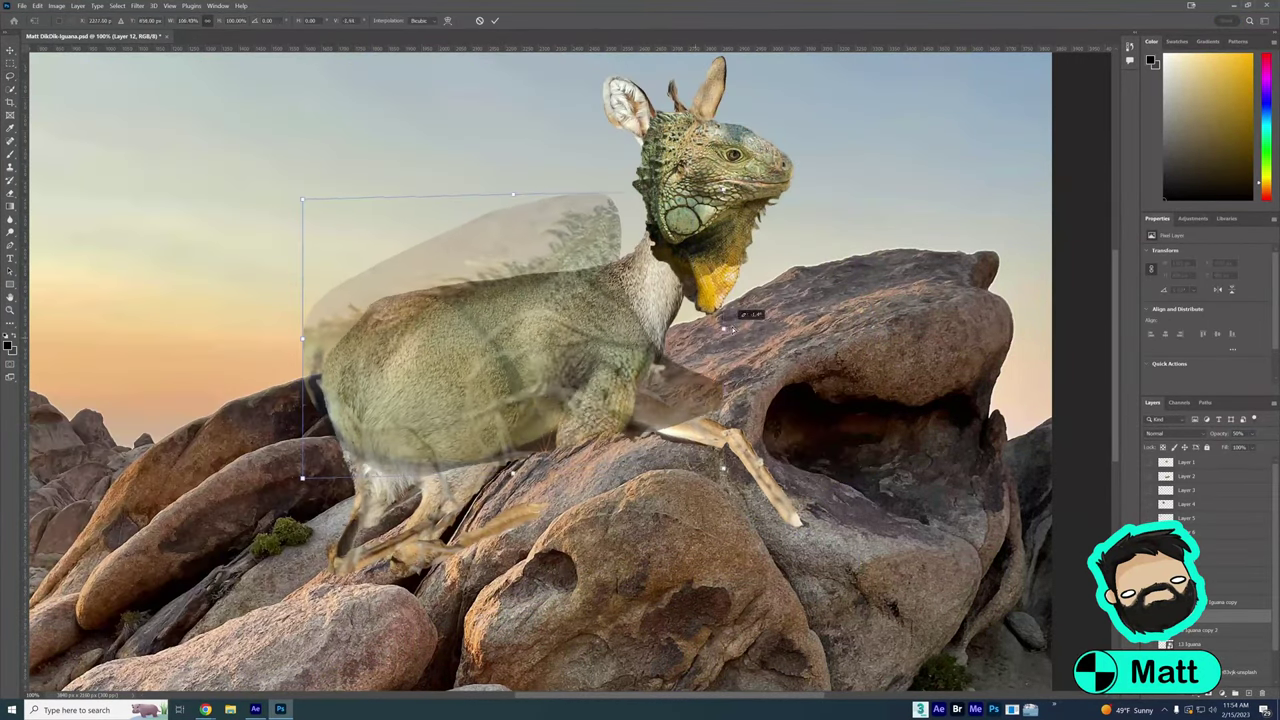
{"action": "left_click_drag", "start_coordinate": [329, 251], "coordinate": [415, 300]}
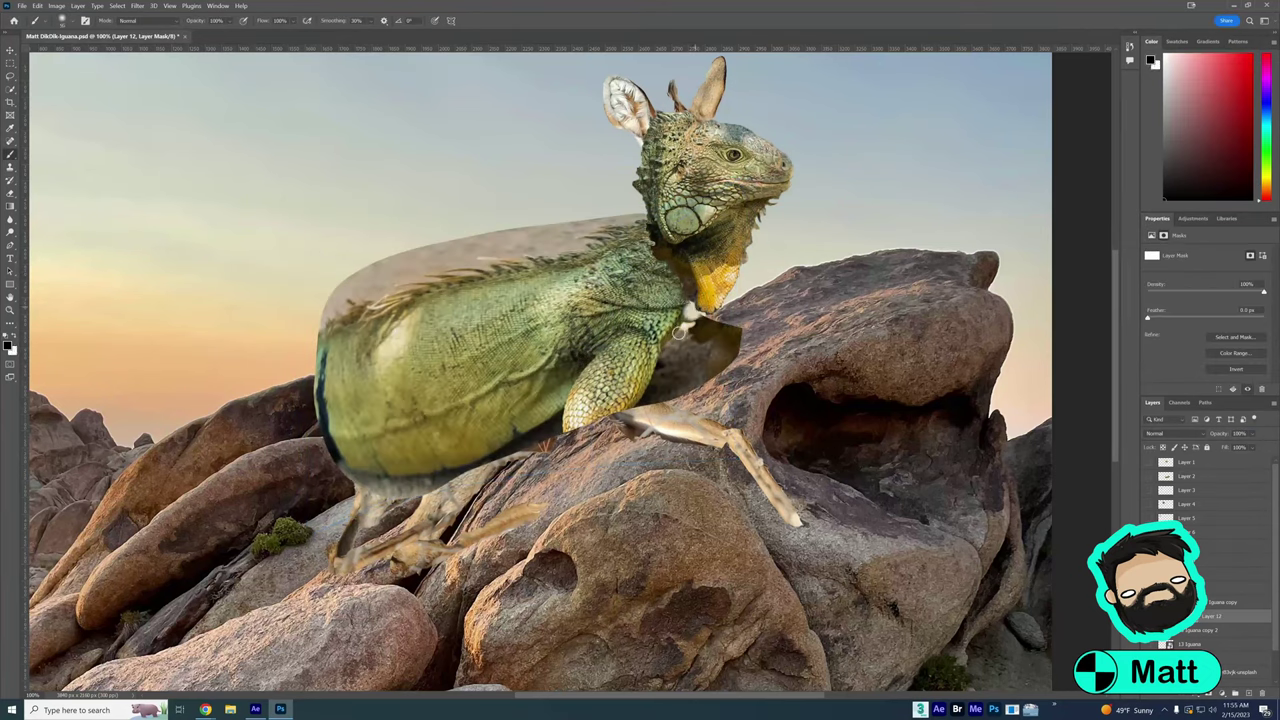
{"action": "mouse_move", "coordinate": [640, 395]}
{"action": "left_mouse_down"}
{"action": "mouse_move", "coordinate": [605, 362]}
{"action": "mouse_move", "coordinate": [694, 327]}
{"action": "left_mouse_up"}
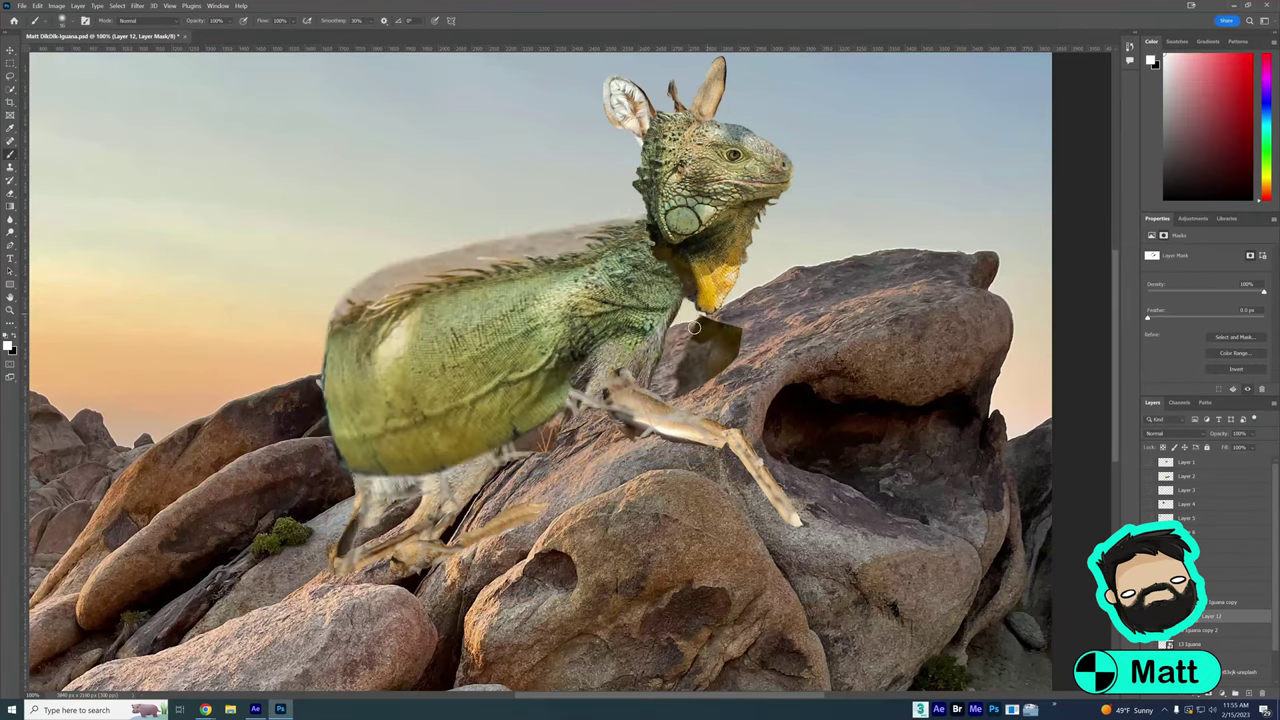
{"action": "key", "text": "x"}
{"action": "mouse_move", "coordinate": [655, 240]}
{"action": "left_mouse_down"}
{"action": "mouse_move", "coordinate": [690, 300]}
{"action": "mouse_move", "coordinate": [740, 340]}
{"action": "mouse_move", "coordinate": [700, 368]}
{"action": "left_mouse_up"}
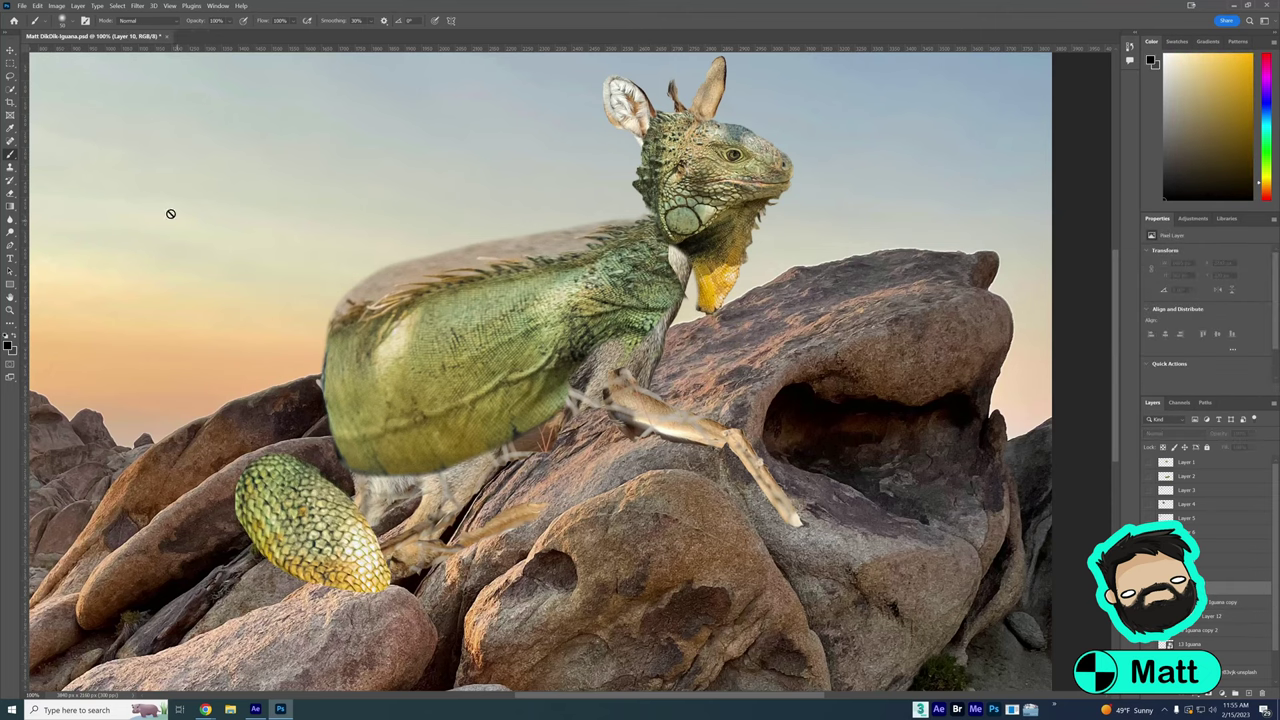
Warp a copied iguana leg onto the shoulder, then duplicate it and move the copy there too
{"action": "left_click_drag", "start_coordinate": [314, 521], "coordinate": [630, 345]}
{"action": "key", "text": "Return"}
{"action": "key", "text": "ctrl+j"}
{"action": "key", "text": "ctrl+t"}
{"action": "mouse_move", "coordinate": [314, 529]}
{"action": "left_mouse_down"}
{"action": "mouse_move", "coordinate": [630, 345]}
{"action": "mouse_move", "coordinate": [612, 365]}
{"action": "left_mouse_up"}
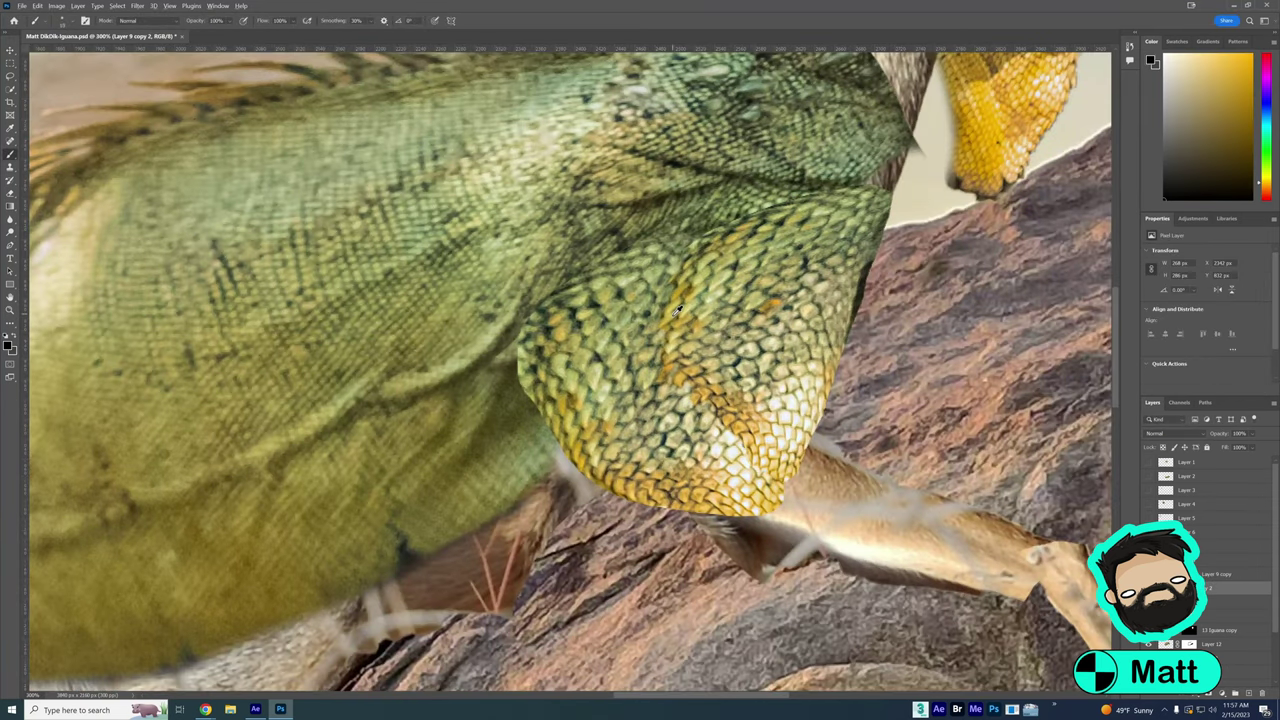
Set the brush to Color mode, sample yellow-green from the dewlap, and target Layer 9 copy 2
{"action": "left_click", "coordinate": [150, 20]}
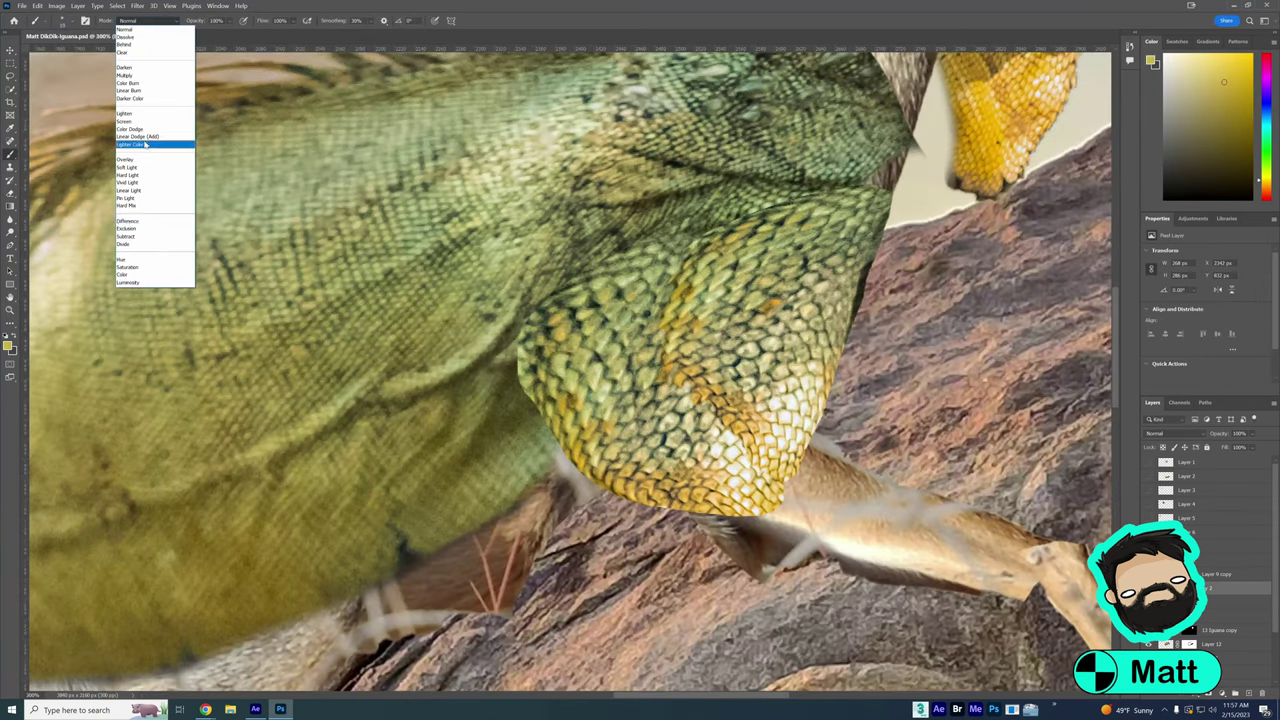
{"action": "left_click", "coordinate": [140, 272]}
{"action": "left_click", "coordinate": [687, 422], "text": "alt"}
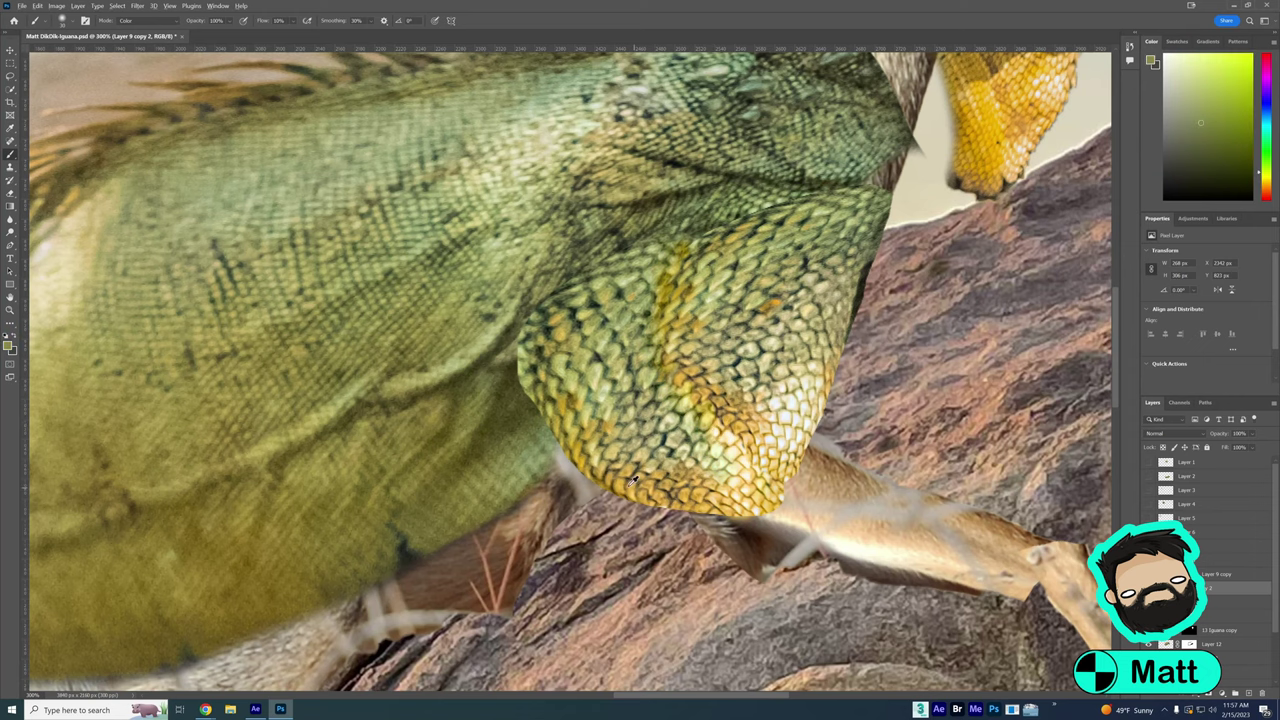
{"action": "key", "text": "alt+]"}
{"action": "key", "text": "alt+["}
{"action": "key", "text": "ctrl+0"}
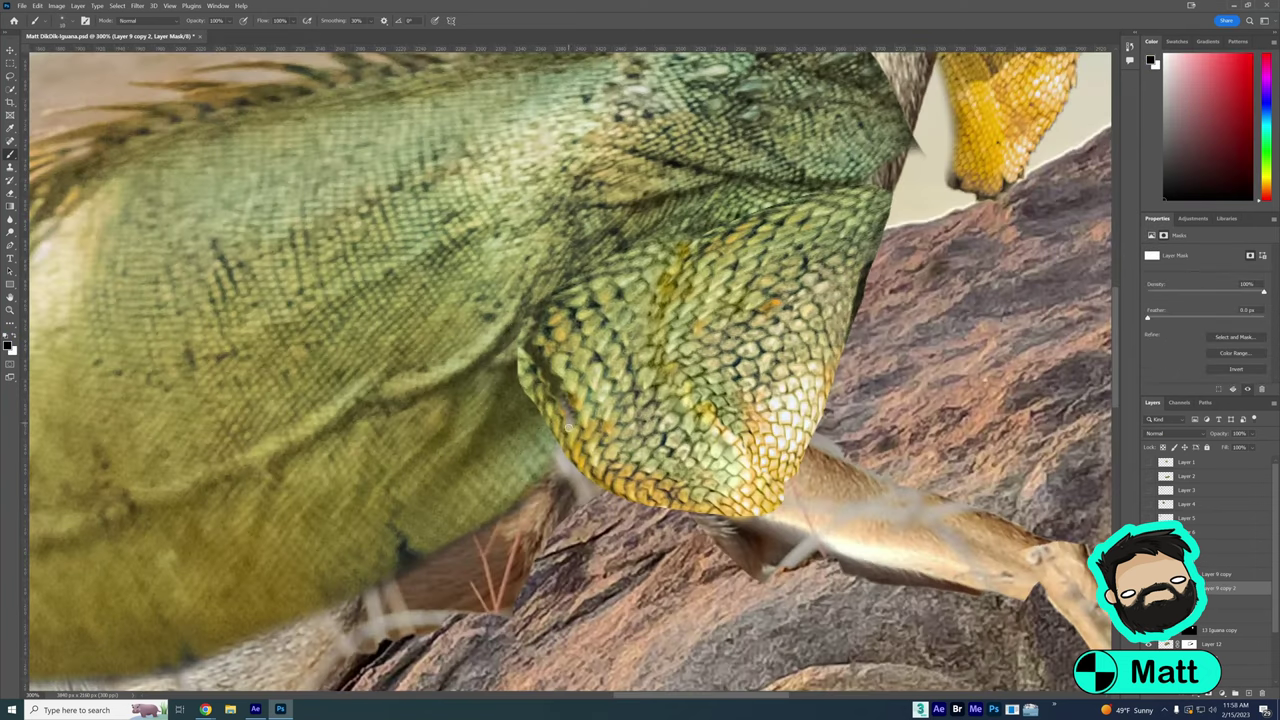
Mask the dewlap's left edge, clone scales over the belly seam, and trim the Body mask's back ridge
{"action": "left_click_drag", "start_coordinate": [569, 424], "coordinate": [533, 354]}
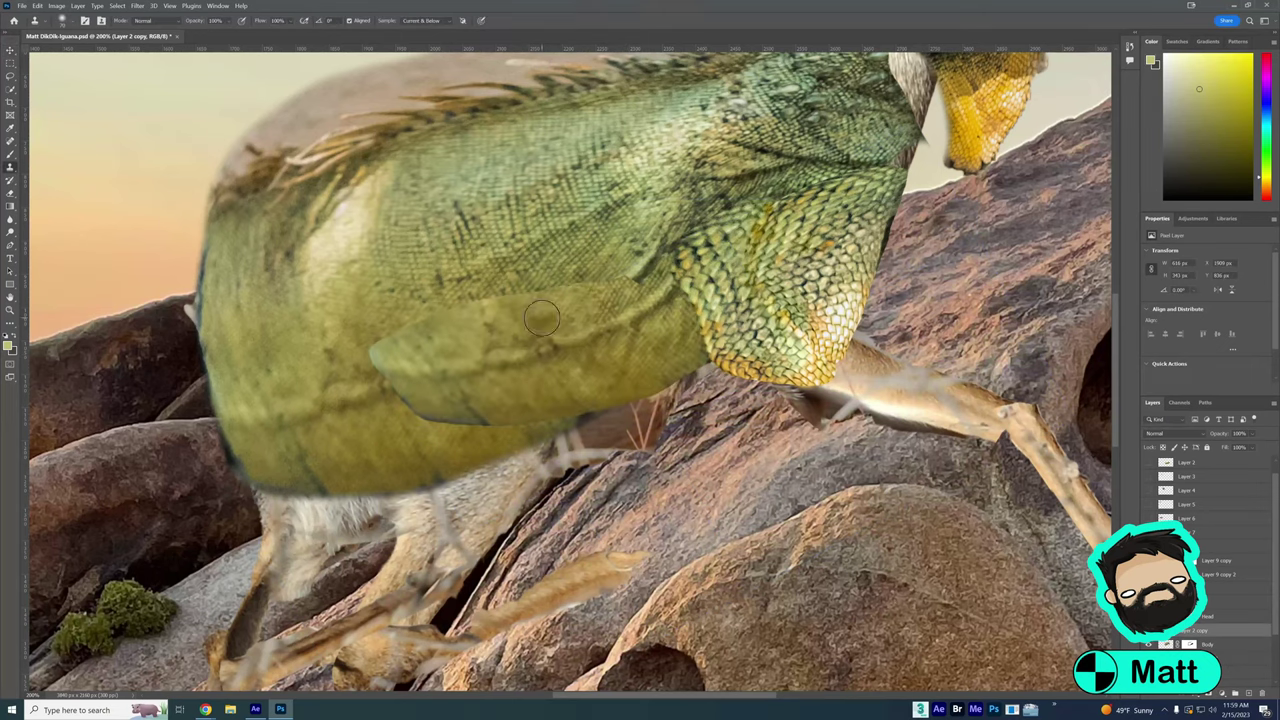
{"action": "mouse_move", "coordinate": [541, 318]}
{"action": "left_mouse_down"}
{"action": "mouse_move", "coordinate": [572, 294]}
{"action": "mouse_move", "coordinate": [538, 319]}
{"action": "mouse_move", "coordinate": [428, 317]}
{"action": "mouse_move", "coordinate": [393, 354]}
{"action": "mouse_move", "coordinate": [466, 426]}
{"action": "mouse_move", "coordinate": [559, 419]}
{"action": "mouse_move", "coordinate": [463, 389]}
{"action": "mouse_move", "coordinate": [413, 321]}
{"action": "mouse_move", "coordinate": [545, 349]}
{"action": "left_mouse_up"}
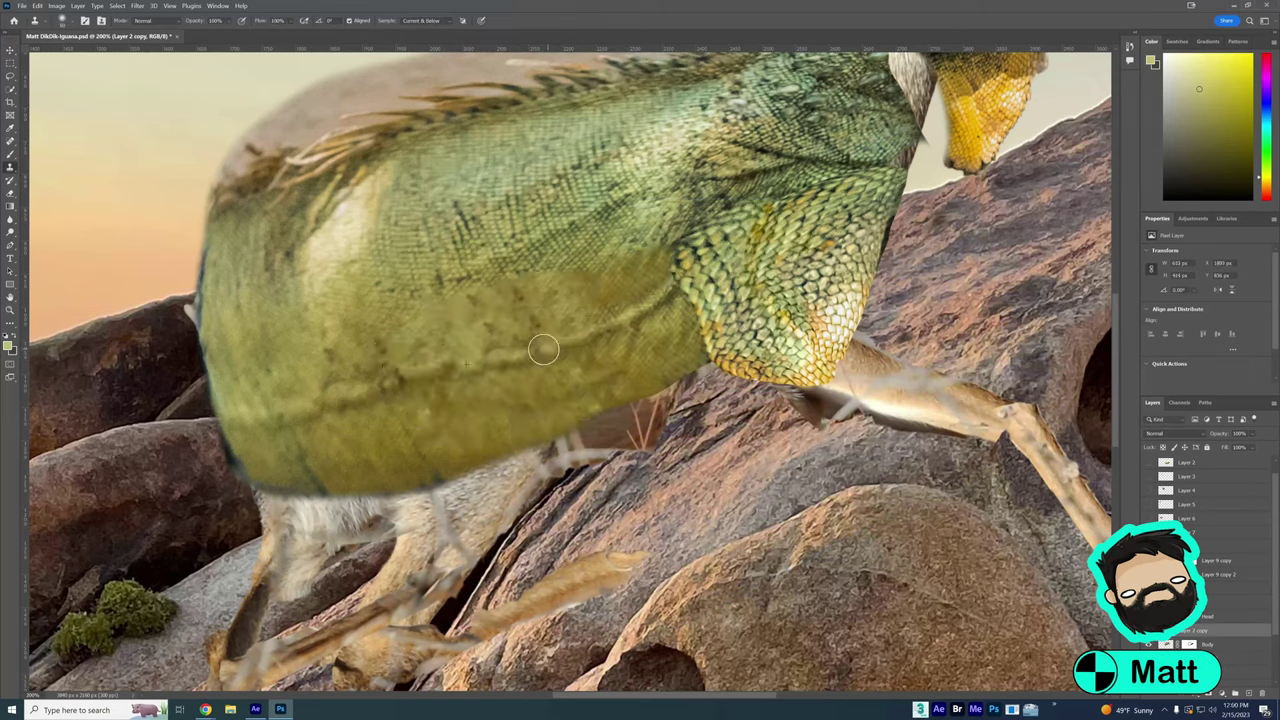
{"action": "left_click", "coordinate": [1188, 643]}
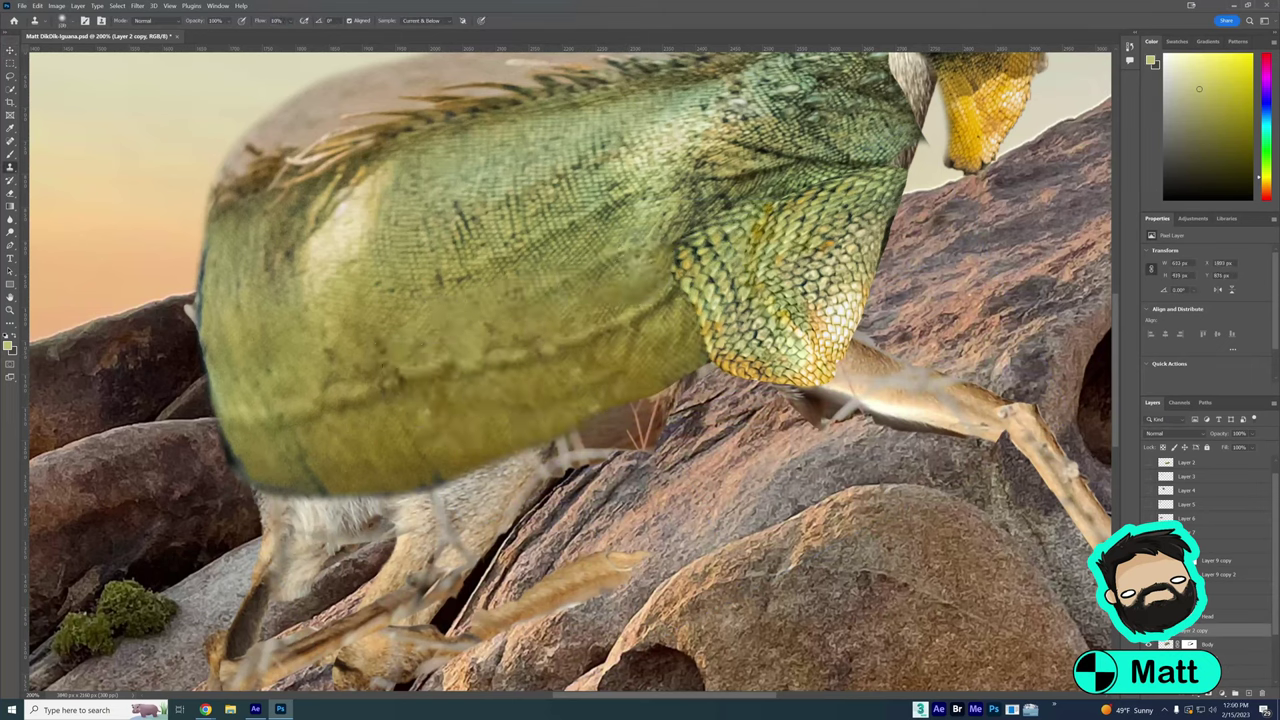
{"action": "scroll", "coordinate": [759, 149], "scroll_direction": "up", "scroll_amount": 3}
{"action": "key", "text": "b"}
{"action": "mouse_move", "coordinate": [759, 149]}
{"action": "left_mouse_down"}
{"action": "mouse_move", "coordinate": [224, 324]}
{"action": "mouse_move", "coordinate": [324, 278]}
{"action": "mouse_move", "coordinate": [700, 205]}
{"action": "mouse_move", "coordinate": [770, 150]}
{"action": "left_mouse_up"}
{"action": "key", "text": "x"}
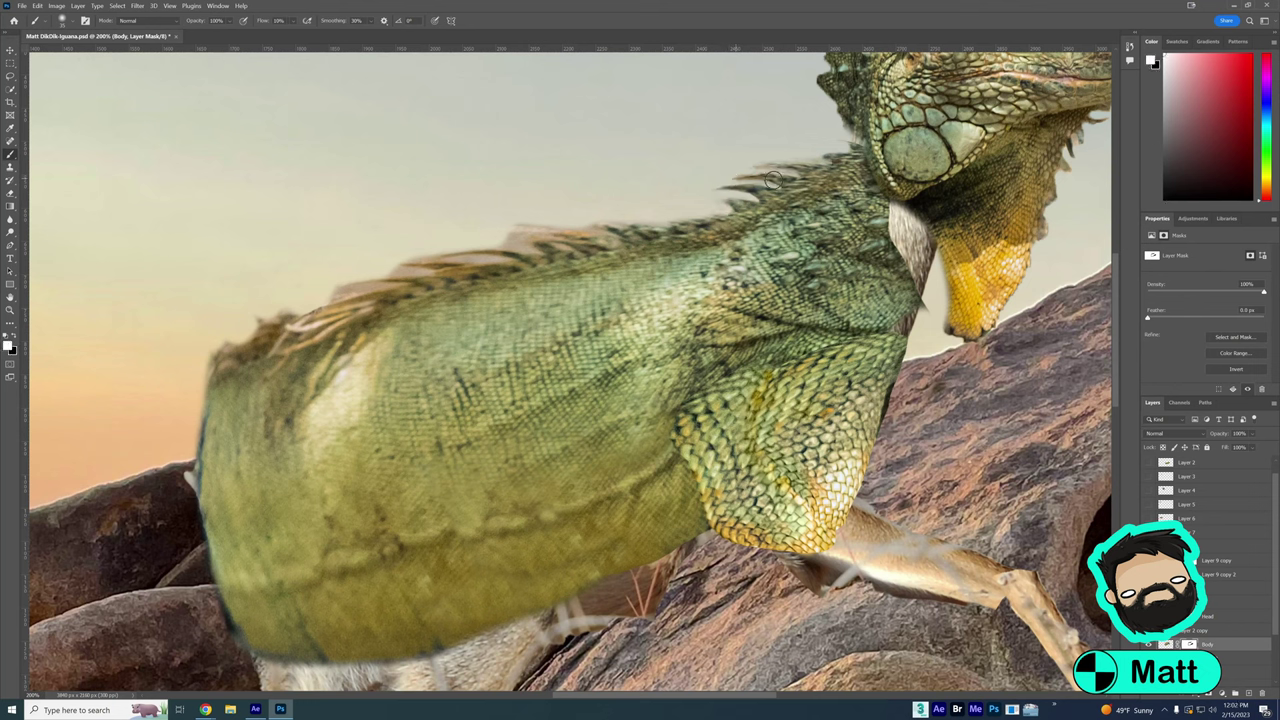
Restore the spines and refine the Body mask along the iguana's back ridge
{"action": "left_click_drag", "start_coordinate": [542, 230], "coordinate": [515, 240]}
{"action": "left_click_drag", "start_coordinate": [414, 260], "coordinate": [337, 286]}
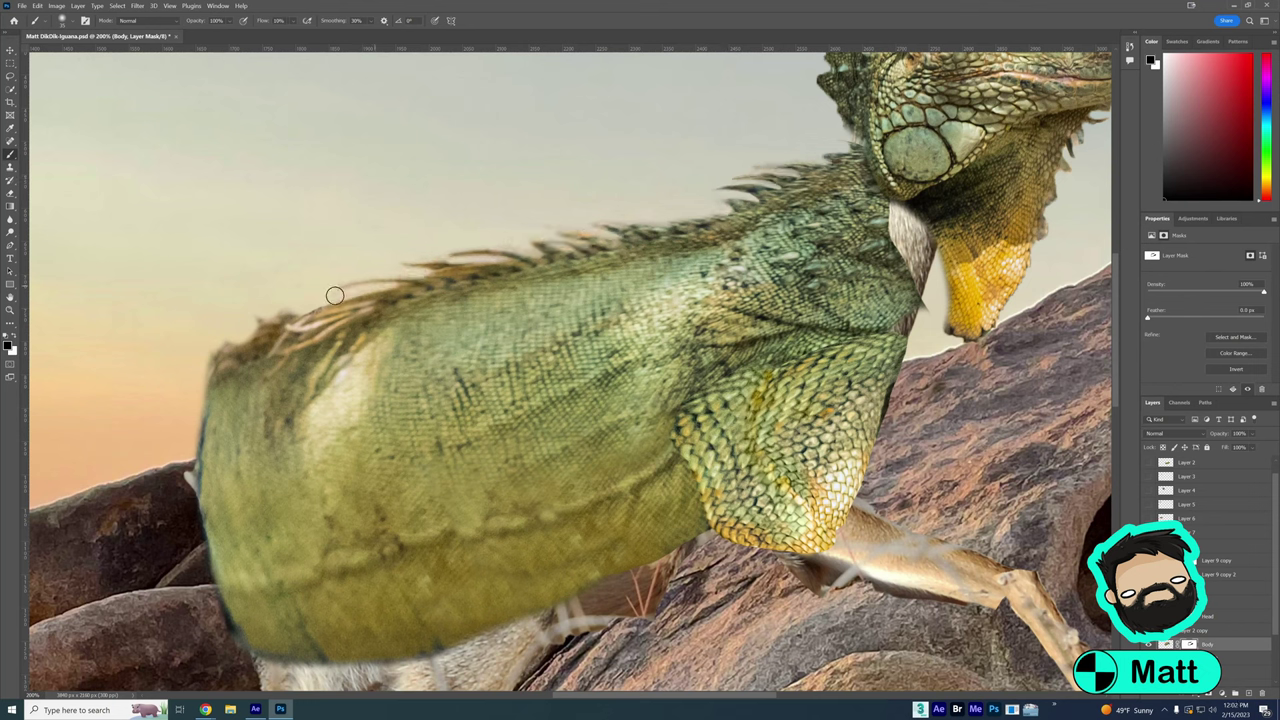
{"action": "key", "text": "ctrl+minus"}
{"action": "key", "text": "alt+bracketright"}
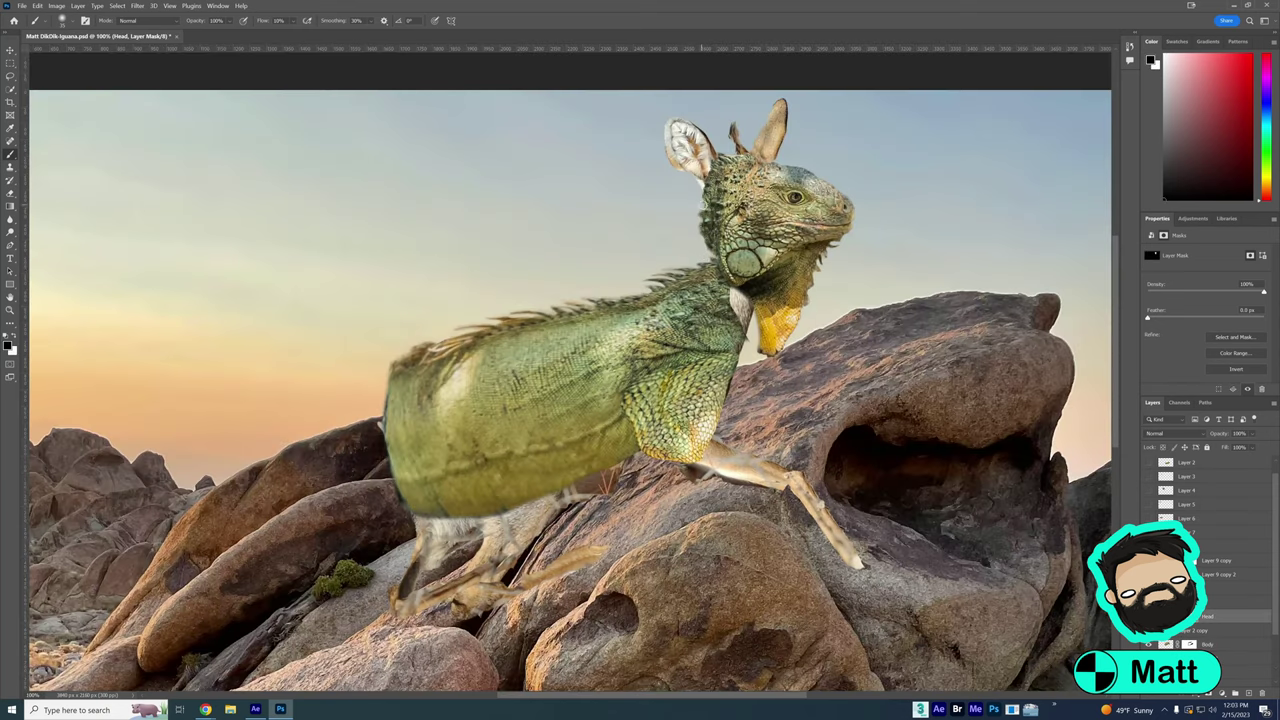
Duplicate the yellow leg piece onto the front leg and mask it to reveal a thicker scaly leg
{"action": "key", "text": "ctrl+alt+t"}
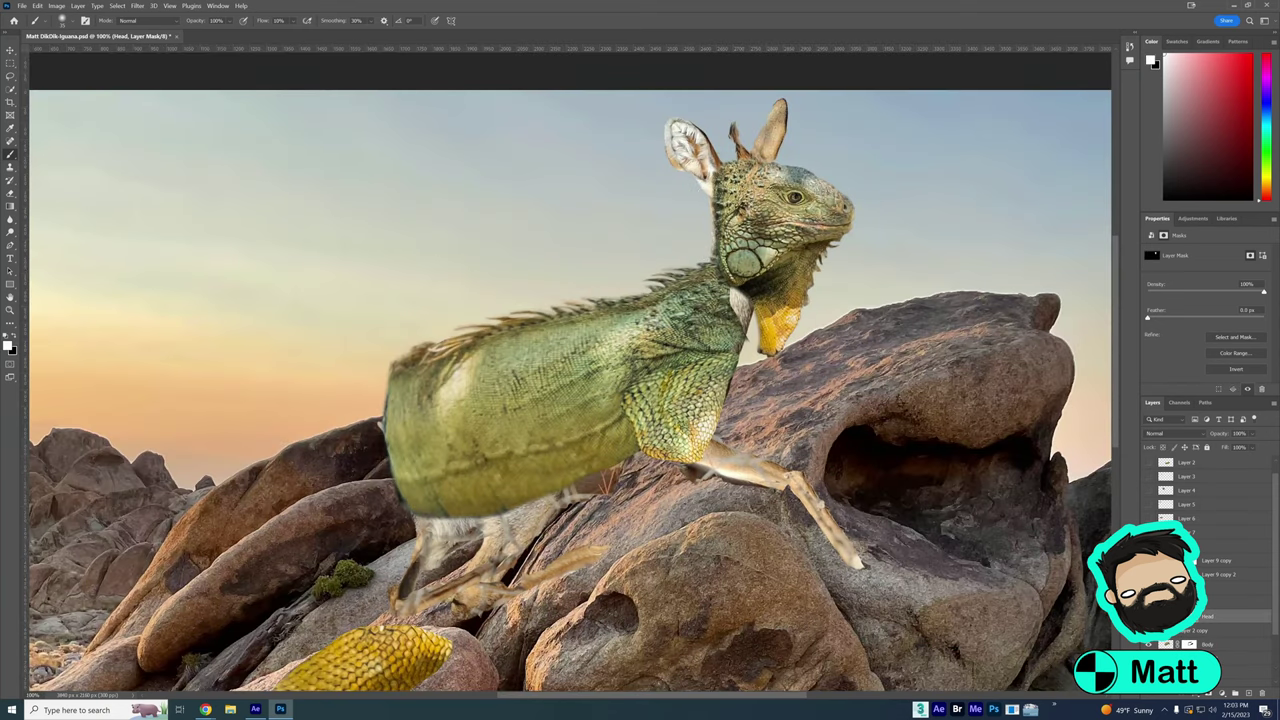
{"action": "left_click_drag", "start_coordinate": [363, 658], "coordinate": [743, 470]}
{"action": "key", "text": "Return"}
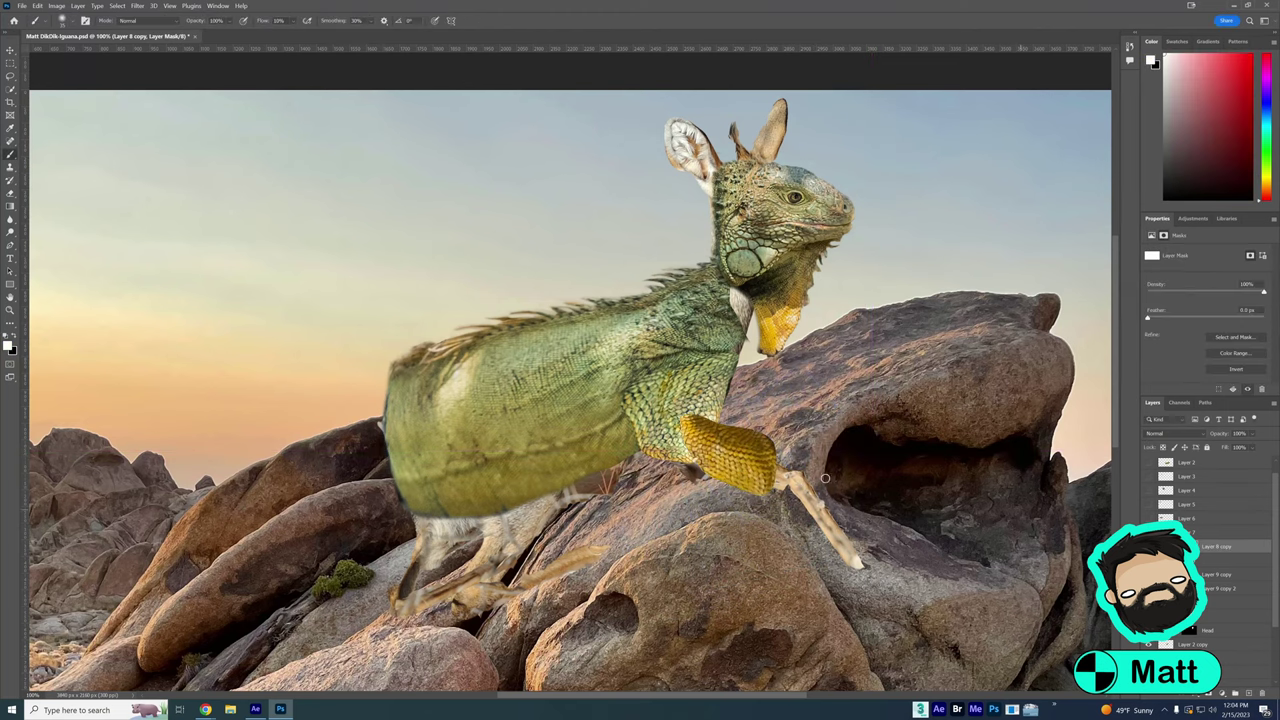
{"action": "key", "text": "ctrl+i"}
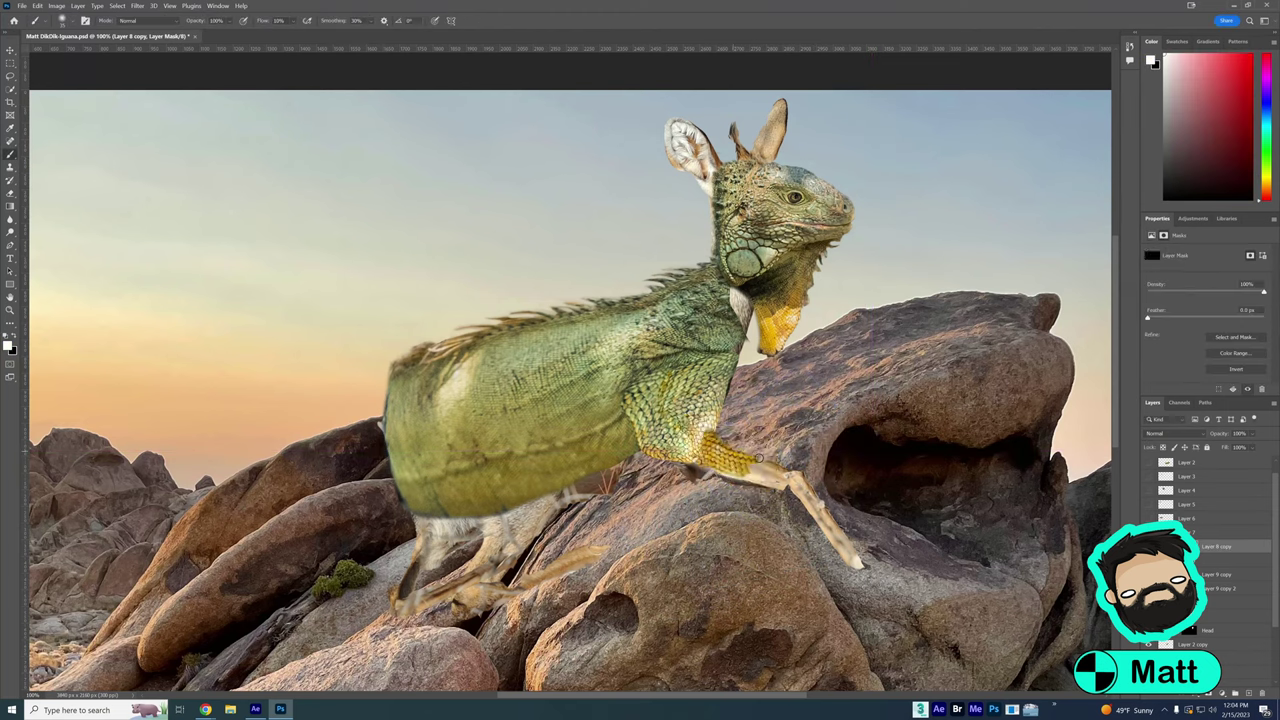
{"action": "left_click_drag", "start_coordinate": [750, 462], "coordinate": [815, 482]}
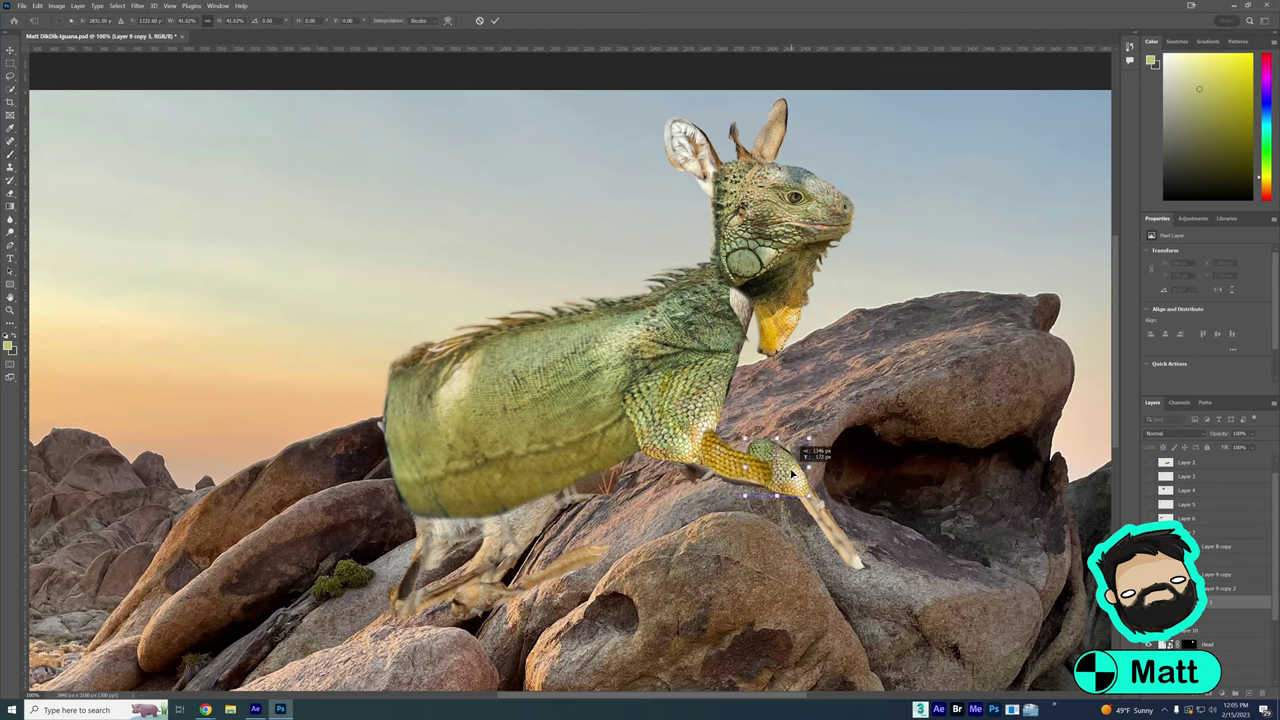
{"action": "right_click", "coordinate": [818, 480]}
{"action": "key", "text": "Escape"}
Select the Layer 9 copy 2 leg piece and trim its right edge on the mask
{"action": "scroll", "coordinate": [760, 470], "scroll_direction": "up", "scroll_amount": 3}
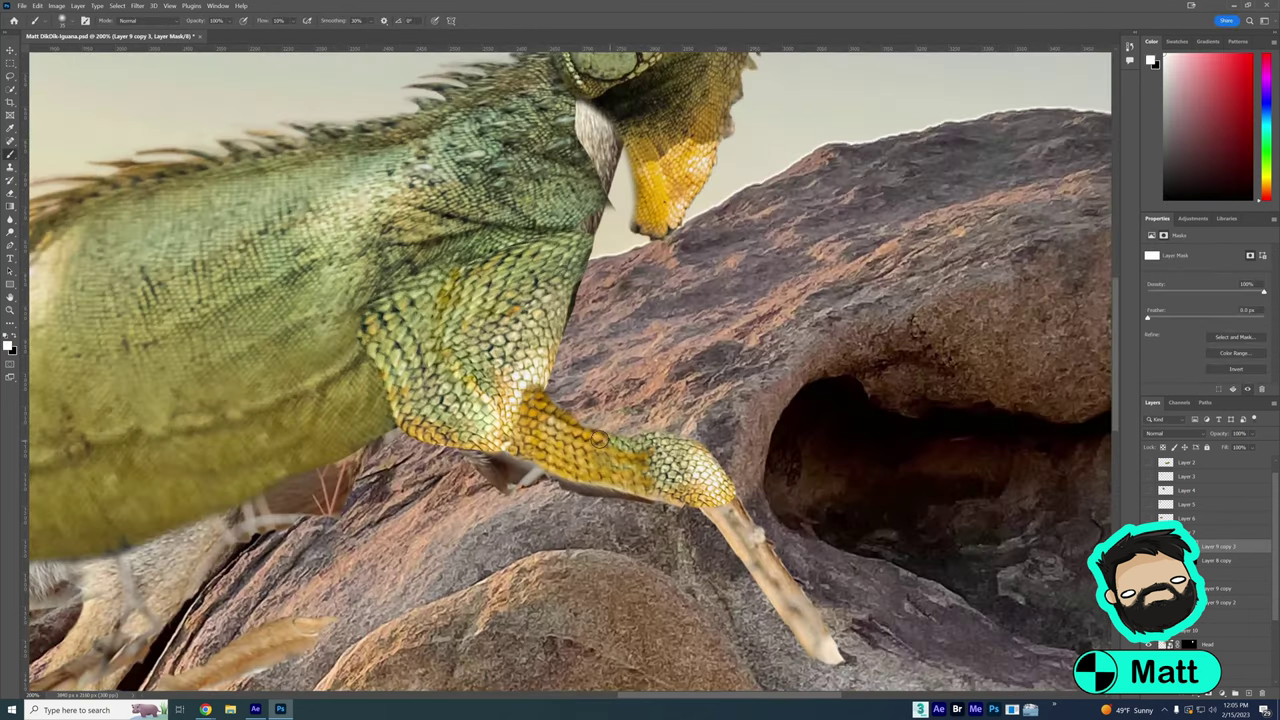
{"action": "scroll", "coordinate": [760, 470], "scroll_direction": "down", "scroll_amount": 4}
{"action": "left_click", "coordinate": [1148, 490]}
{"action": "left_click", "coordinate": [1148, 490]}
{"action": "left_click", "coordinate": [1215, 602]}
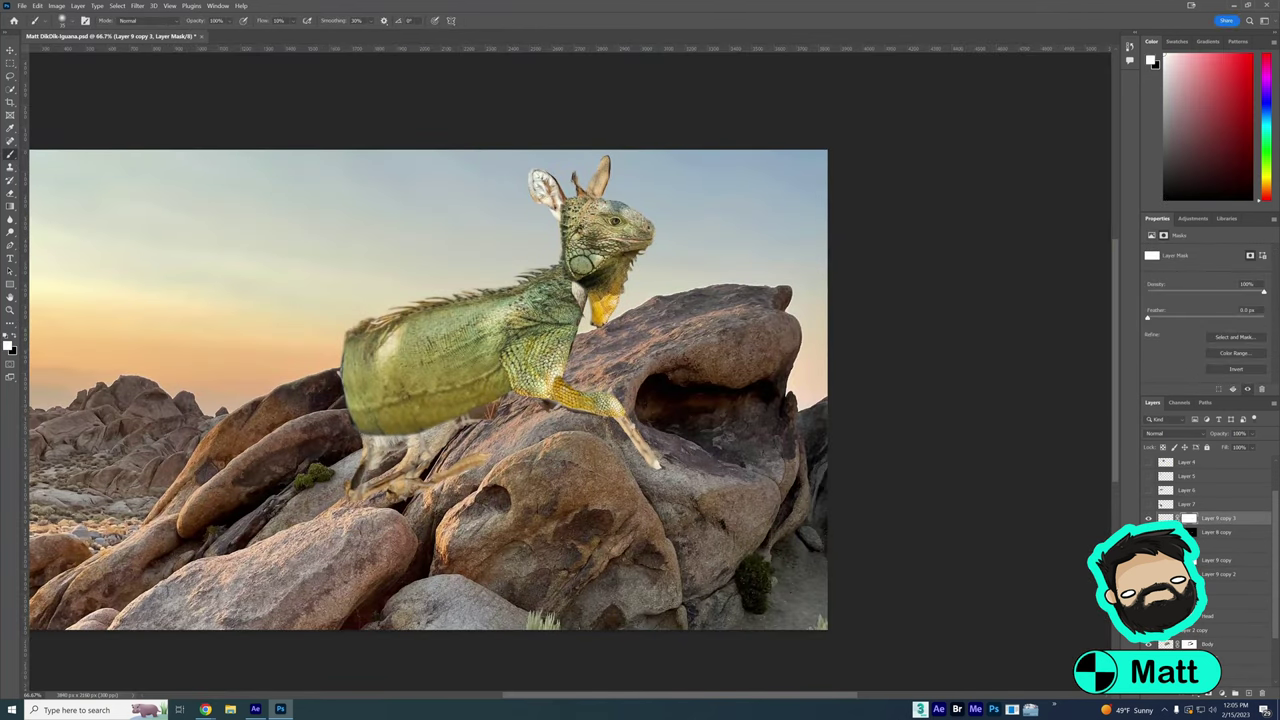
{"action": "key", "text": "ctrl+t"}
{"action": "key", "text": "ctrl+plus"}
{"action": "key", "text": "ctrl+plus"}
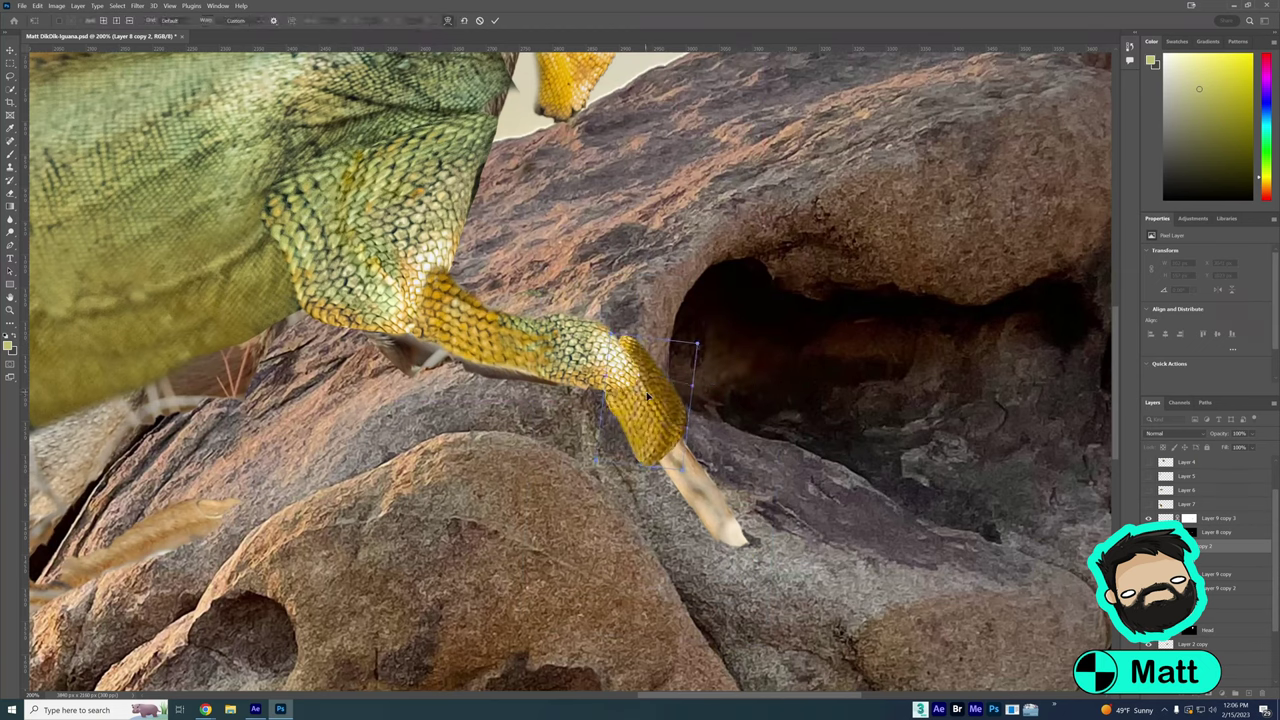
{"action": "key", "text": "Return"}
{"action": "key", "text": "b"}
{"action": "key", "text": "d"}
{"action": "left_click_drag", "start_coordinate": [632, 342], "coordinate": [678, 436]}
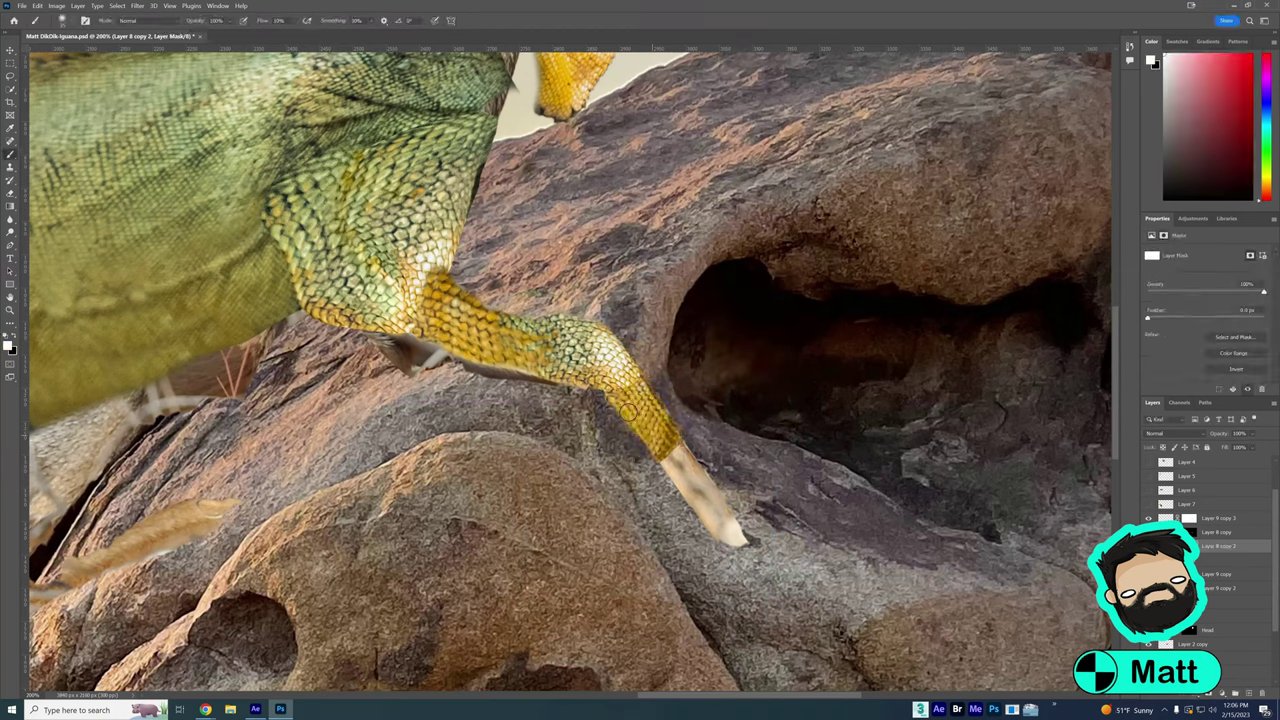
Merge the leg down and clone green scales over the yellow knee and lower leg
{"action": "key", "text": "ctrl+e"}
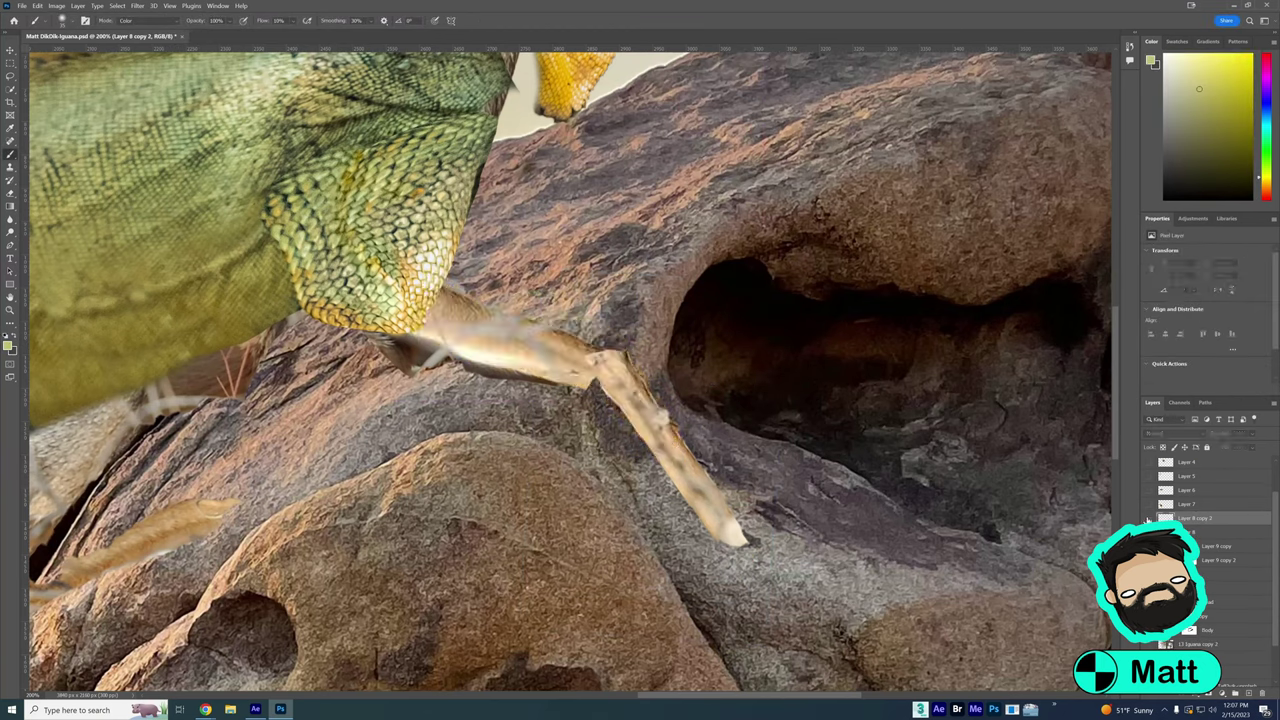
{"action": "key", "text": "s"}
{"action": "mouse_move", "coordinate": [604, 383]}
{"action": "left_mouse_down"}
{"action": "mouse_move", "coordinate": [545, 366]}
{"action": "mouse_move", "coordinate": [572, 370]}
{"action": "left_mouse_up"}
{"action": "left_click_drag", "start_coordinate": [667, 440], "coordinate": [583, 350]}
{"action": "key", "text": "alt+bracketleft"}
{"action": "key", "text": "ctrl+minus"}
{"action": "key", "text": "v"}
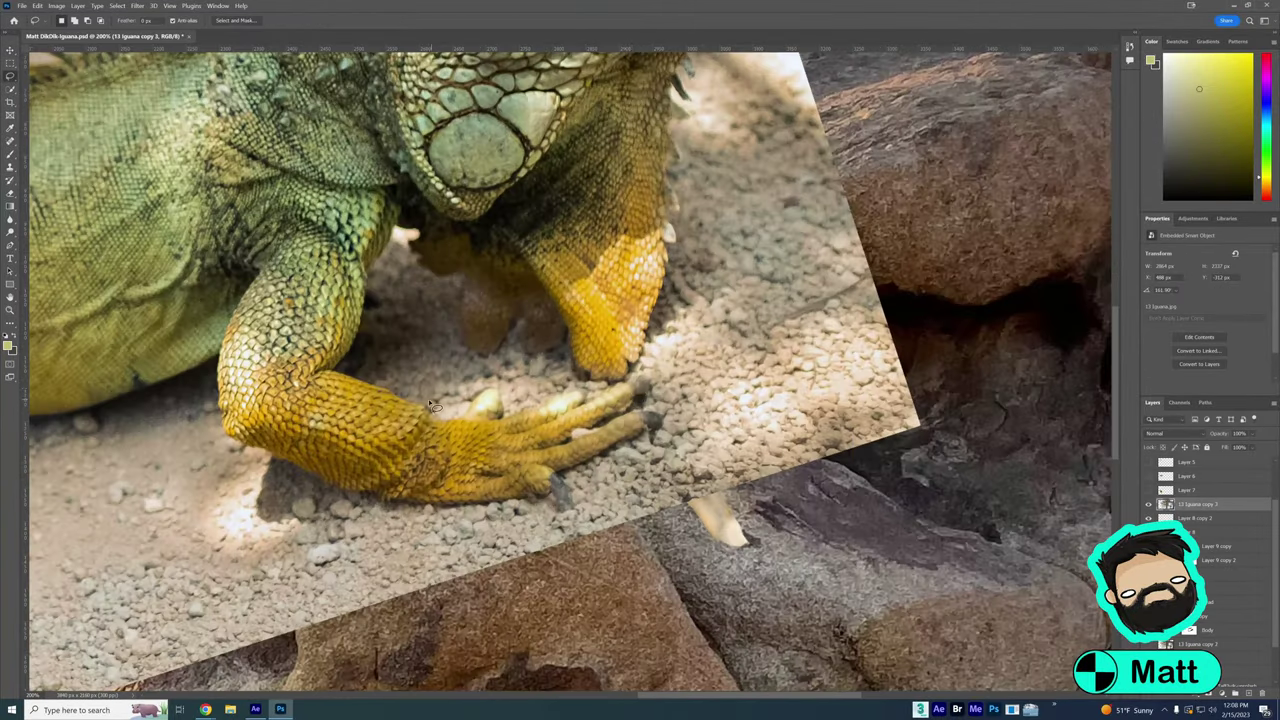
Outline the iguana foot, reshape the leg's upper edge toward it, and begin transforming the neck patch
{"action": "left_click_drag", "start_coordinate": [590, 516], "coordinate": [660, 430]}
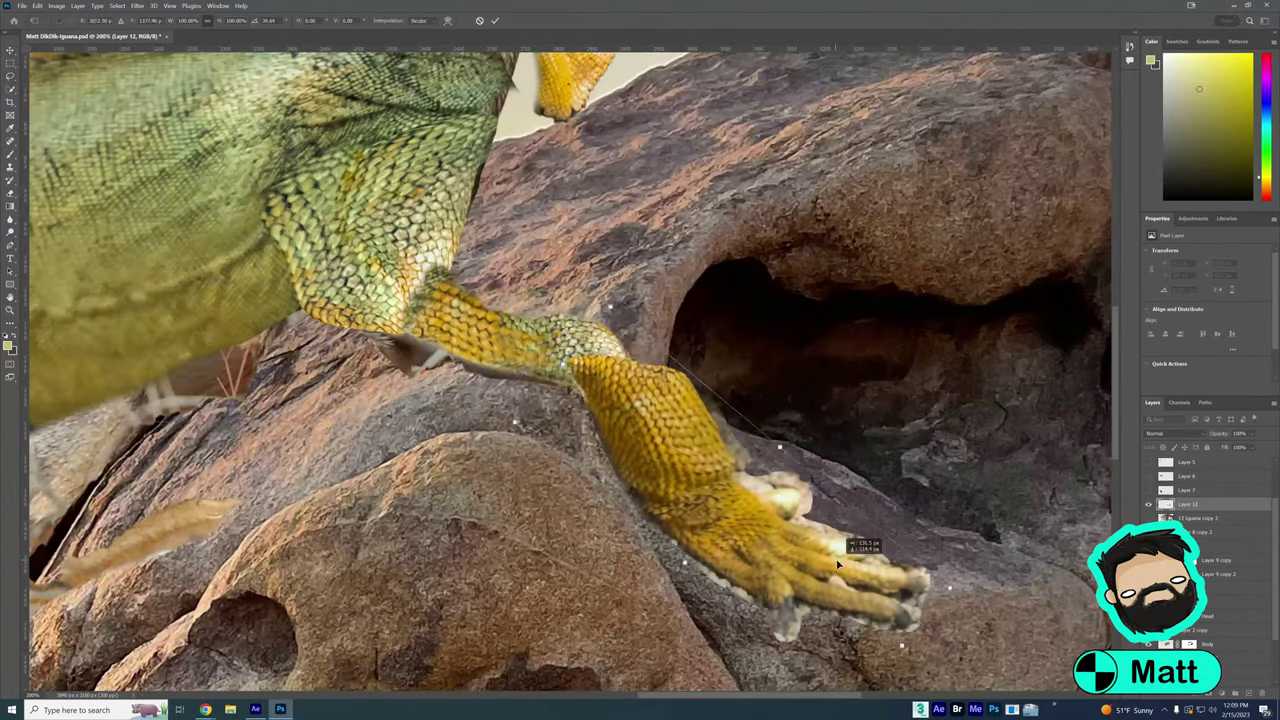
{"action": "left_click", "coordinate": [1185, 506]}
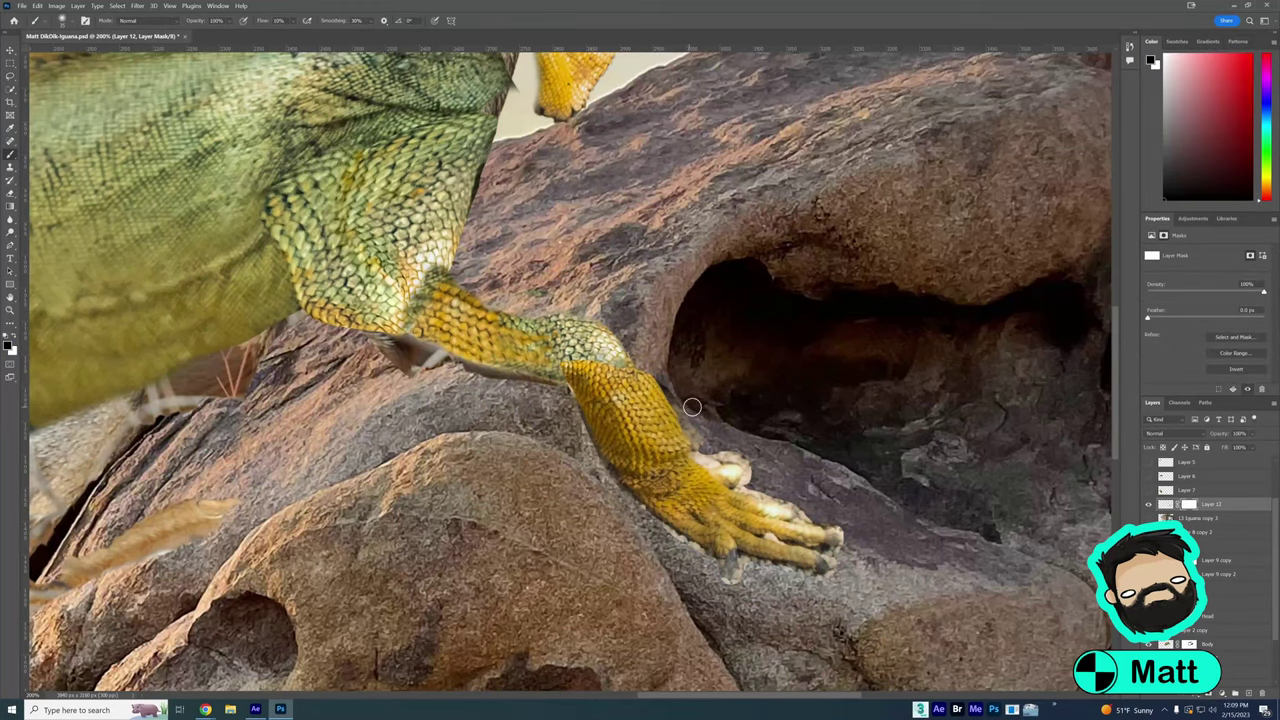
{"action": "left_click_drag", "start_coordinate": [612, 362], "coordinate": [692, 549]}
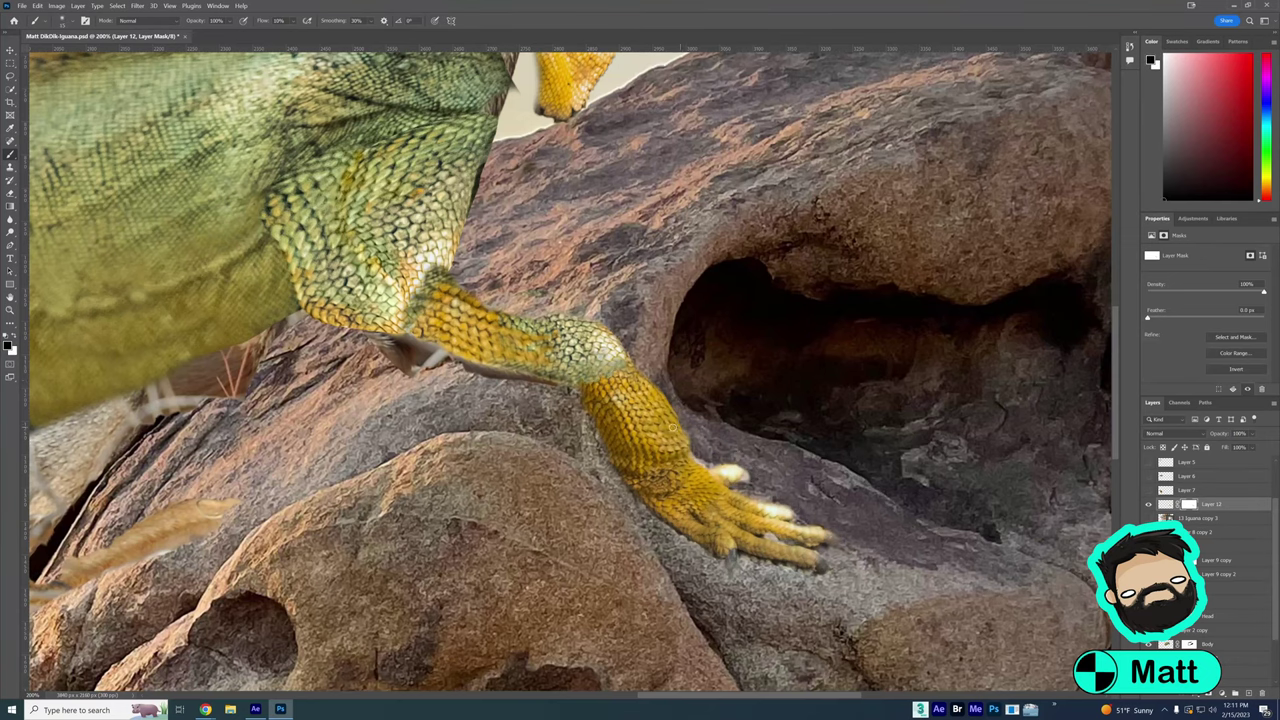
{"action": "key", "text": "ctrl+minus"}
{"action": "key", "text": "ctrl+minus"}
{"action": "right_click", "coordinate": [194, 366]}
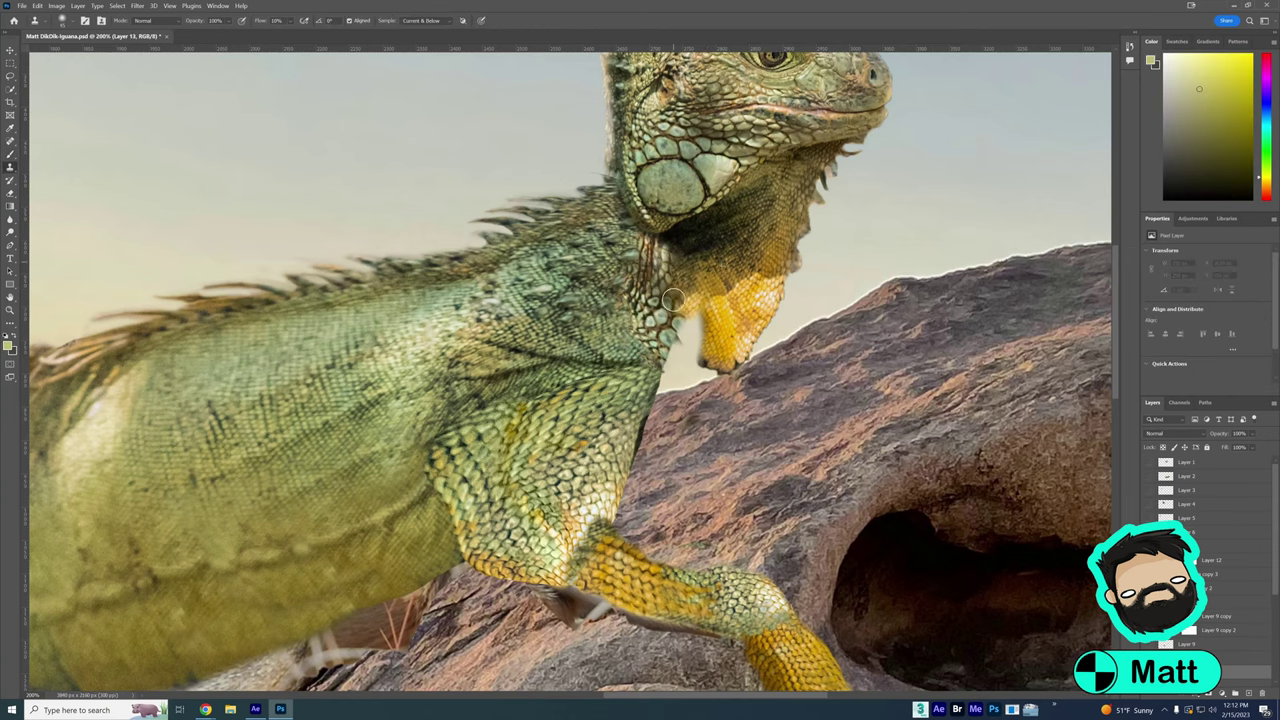
Clone texture over the neck, free-warp the neck patch, and mask away its ragged right edge
{"action": "mouse_move", "coordinate": [690, 300]}
{"action": "left_mouse_down"}
{"action": "mouse_move", "coordinate": [700, 340]}
{"action": "mouse_move", "coordinate": [725, 307]}
{"action": "mouse_move", "coordinate": [830, 415]}
{"action": "left_mouse_up"}
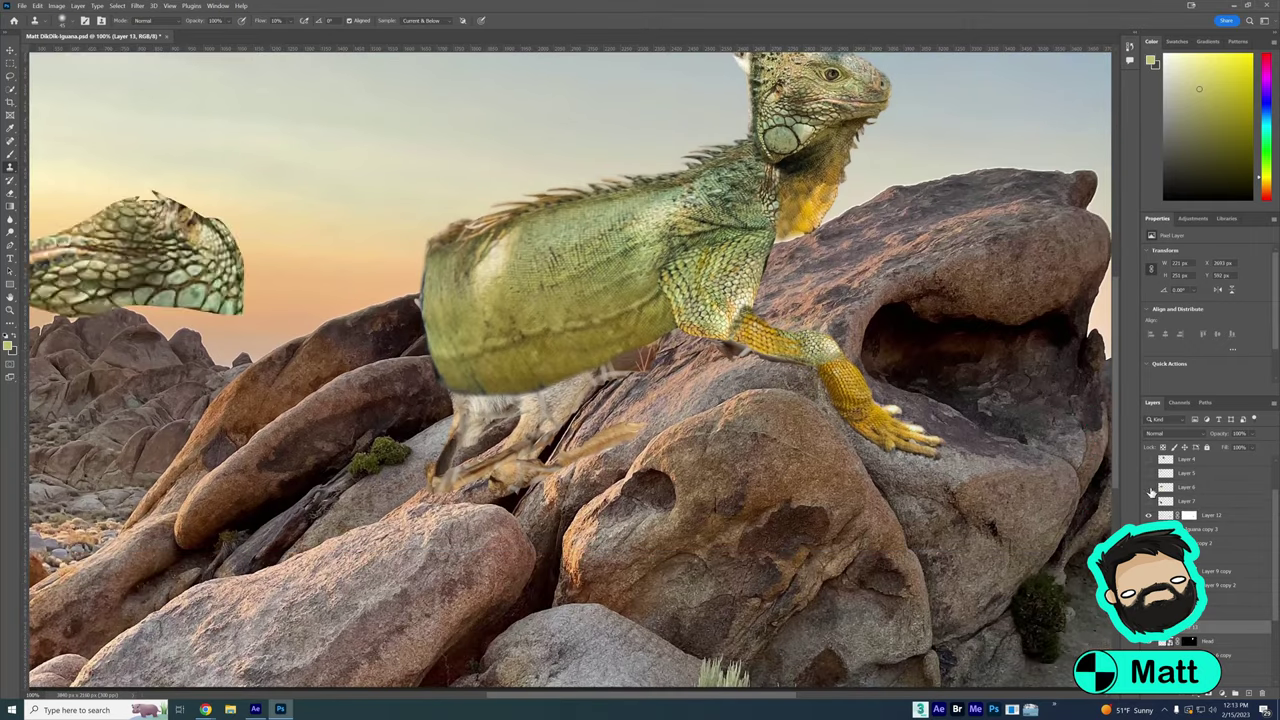
{"action": "right_click", "coordinate": [651, 386]}
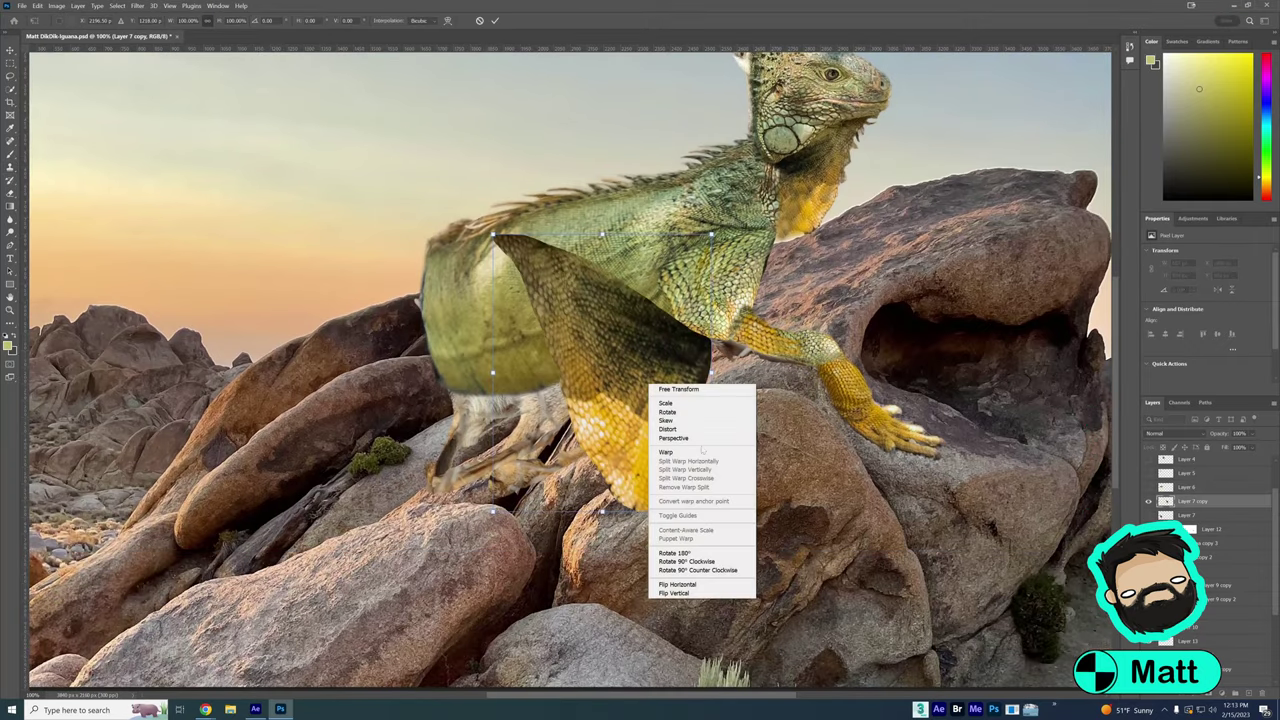
{"action": "left_click", "coordinate": [670, 395]}
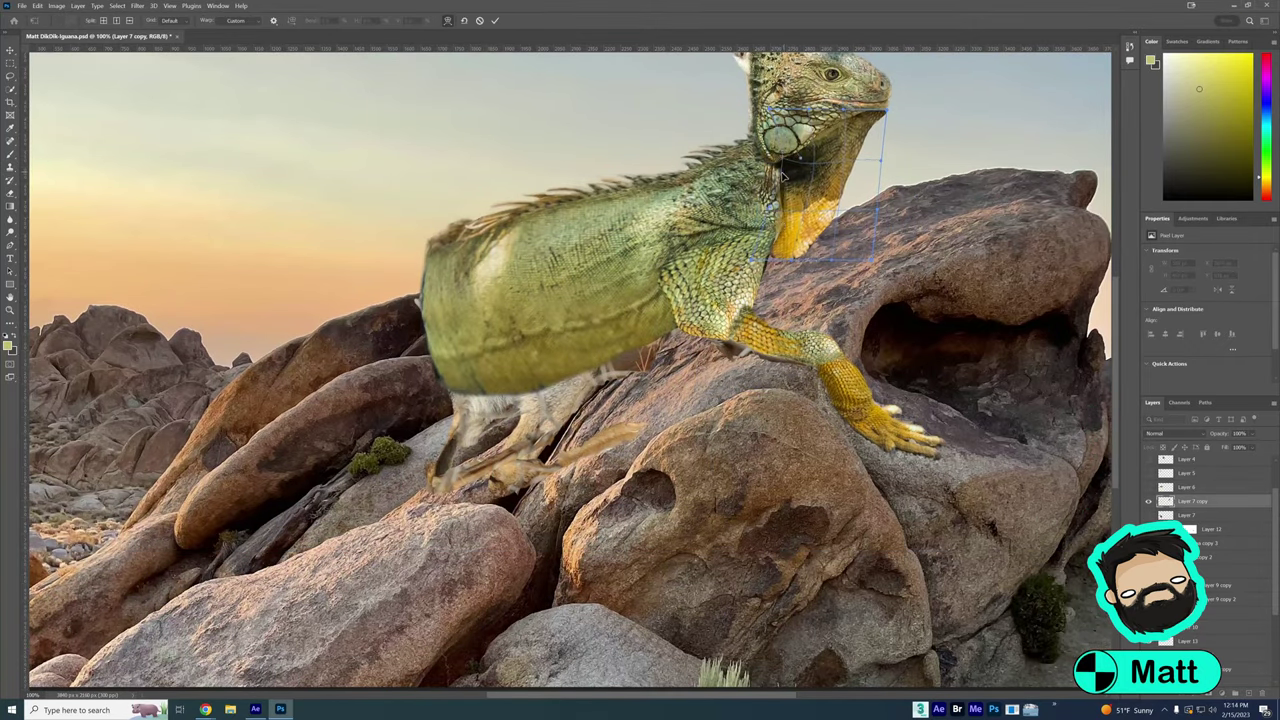
{"action": "key", "text": "Return"}
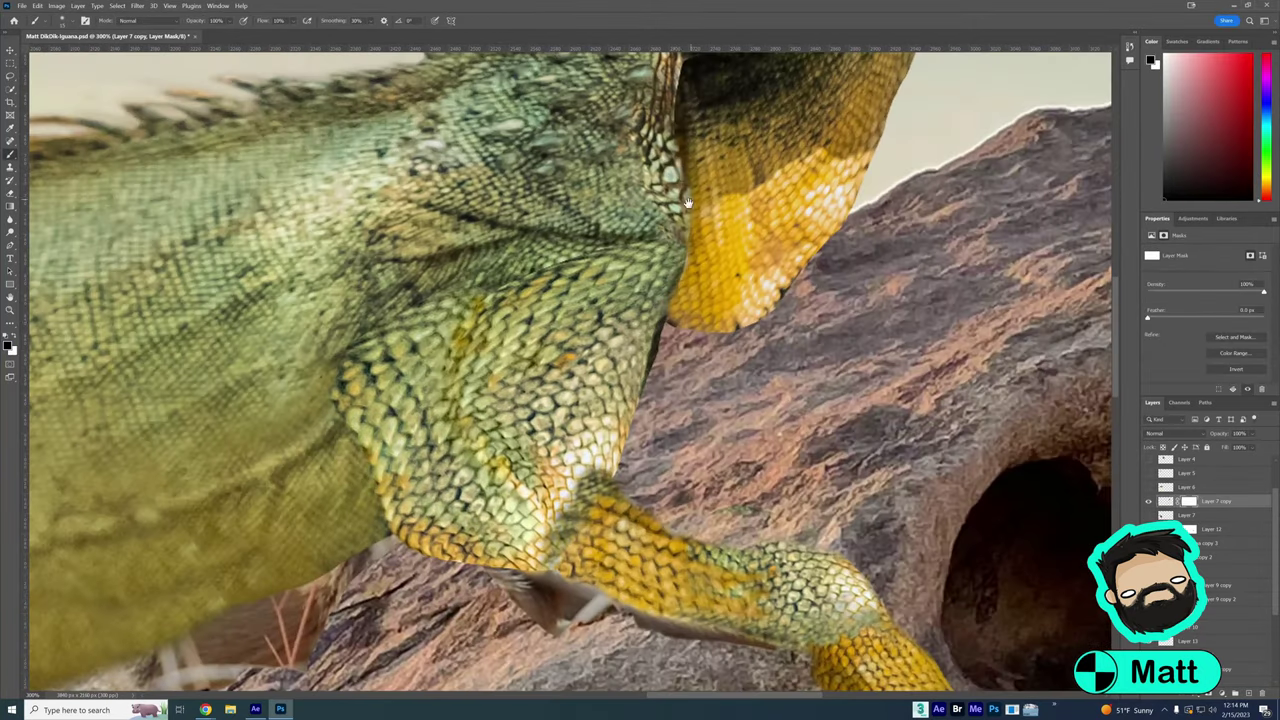
{"action": "left_click_drag", "start_coordinate": [687, 203], "coordinate": [667, 338]}
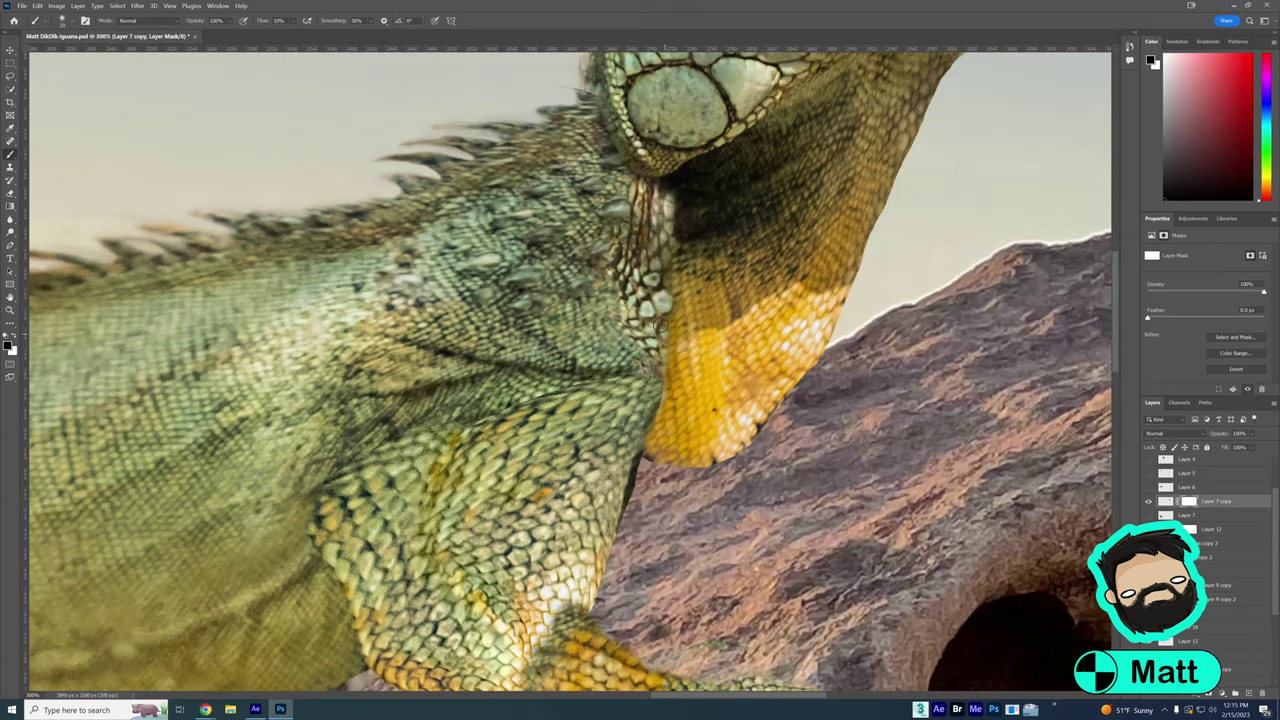
{"action": "left_click_drag", "start_coordinate": [667, 374], "coordinate": [617, 504]}
{"action": "mouse_move", "coordinate": [900, 150]}
{"action": "left_mouse_down"}
{"action": "mouse_move", "coordinate": [827, 330]}
{"action": "mouse_move", "coordinate": [807, 344]}
{"action": "mouse_move", "coordinate": [831, 318]}
{"action": "left_mouse_up"}
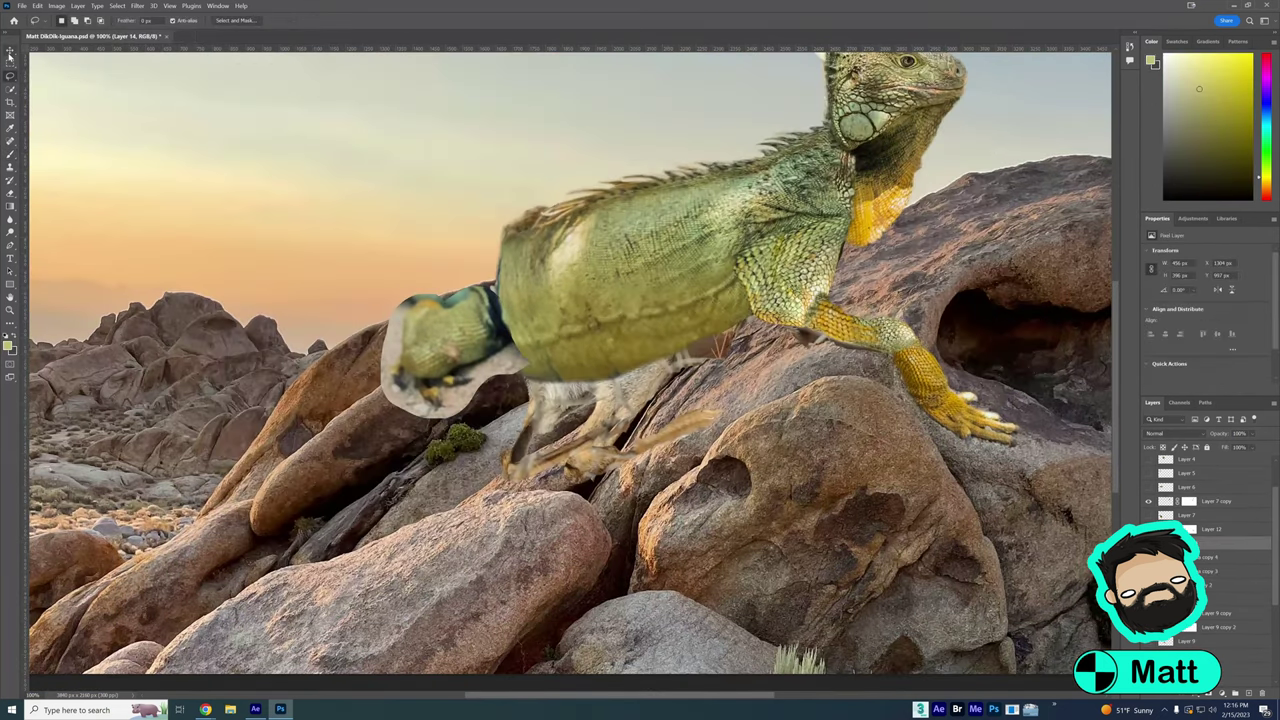
Move the cut-out leg piece into place and show the new hind-leg layer
{"action": "mouse_move", "coordinate": [500, 320]}
{"action": "left_mouse_down"}
{"action": "mouse_move", "coordinate": [600, 410]}
{"action": "mouse_move", "coordinate": [594, 398]}
{"action": "left_mouse_up"}
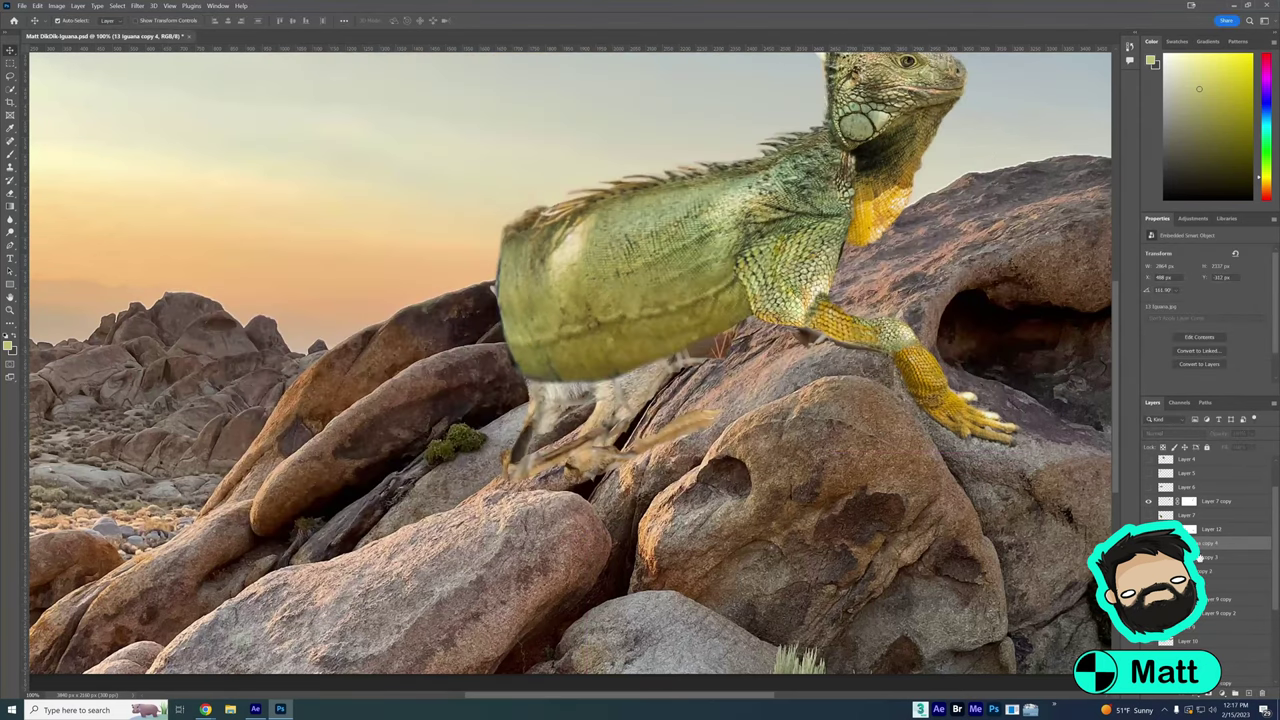
{"action": "left_click", "coordinate": [1212, 529]}
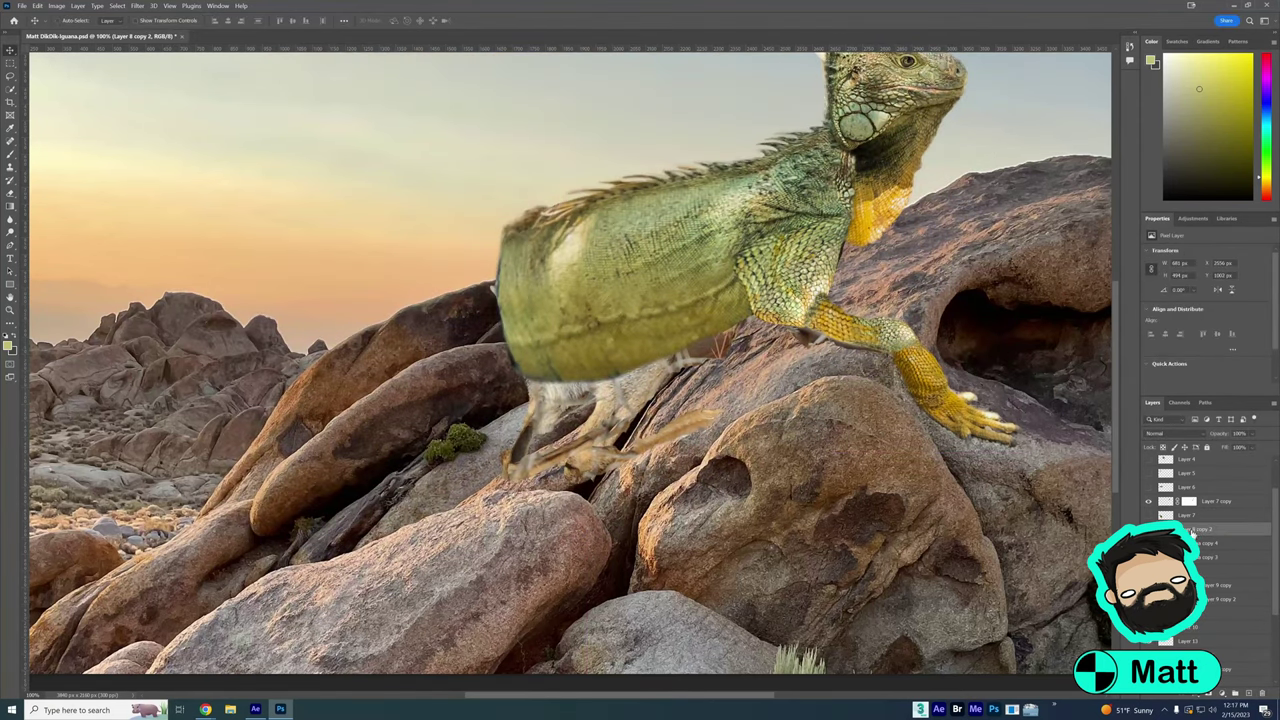
{"action": "left_click", "coordinate": [1148, 529]}
{"action": "left_click", "coordinate": [1148, 529]}
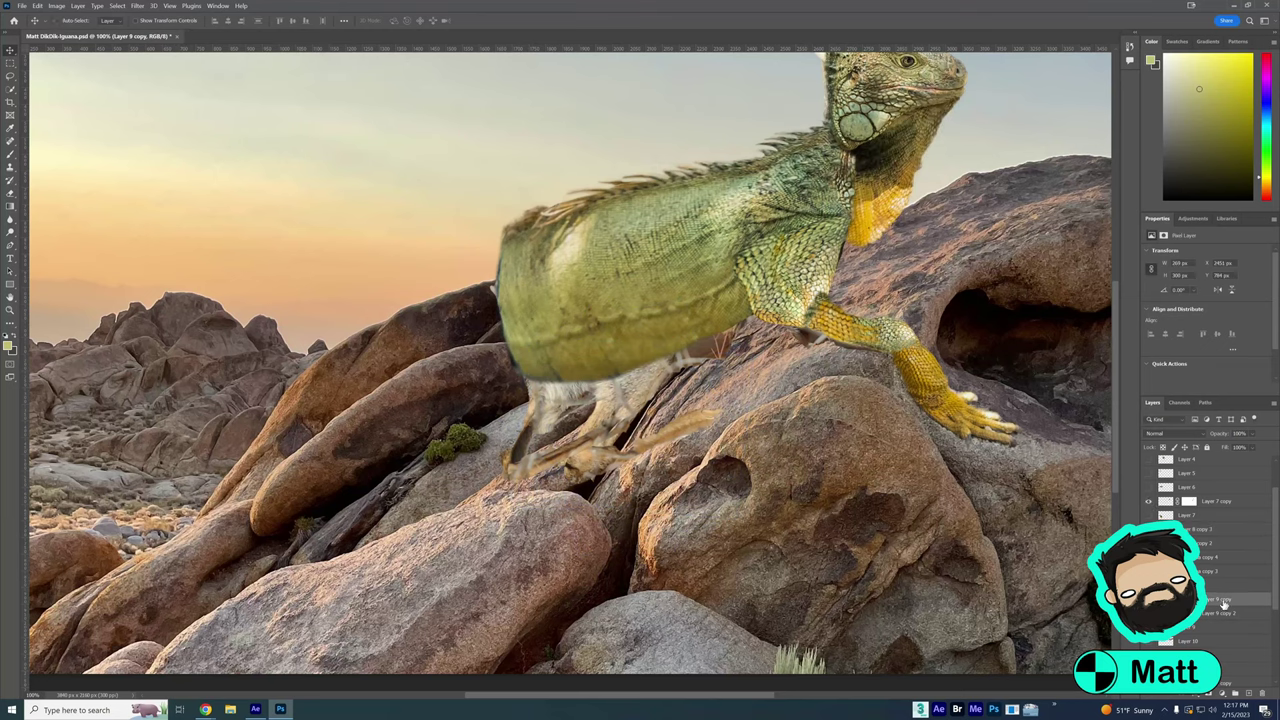
{"action": "left_click", "coordinate": [1148, 543]}
Rotate and reposition the front leg under the body, moving it up and left
{"action": "key", "text": "ctrl+t"}
{"action": "left_click_drag", "start_coordinate": [520, 308], "coordinate": [506, 320]}
{"action": "key", "text": "Return"}
{"action": "left_click_drag", "start_coordinate": [736, 474], "coordinate": [600, 400]}
{"action": "key", "text": "ctrl+t"}
{"action": "mouse_move", "coordinate": [505, 440]}
{"action": "left_mouse_down"}
{"action": "mouse_move", "coordinate": [514, 470]}
{"action": "mouse_move", "coordinate": [590, 445]}
{"action": "left_mouse_up"}
Step through Layer 9 copy 3, Layer 13 and Body, ending on the Legs layer
{"action": "left_click", "coordinate": [1230, 546]}
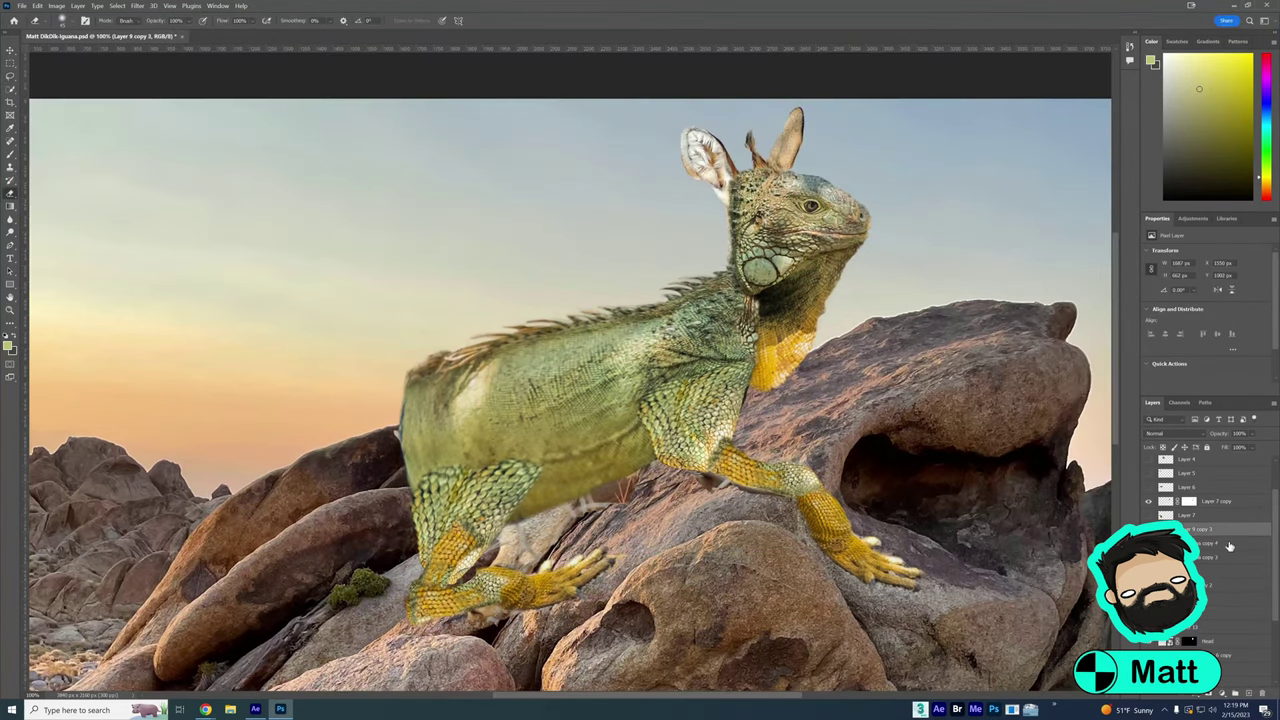
{"action": "scroll", "coordinate": [1215, 540], "scroll_direction": "down", "scroll_amount": 1}
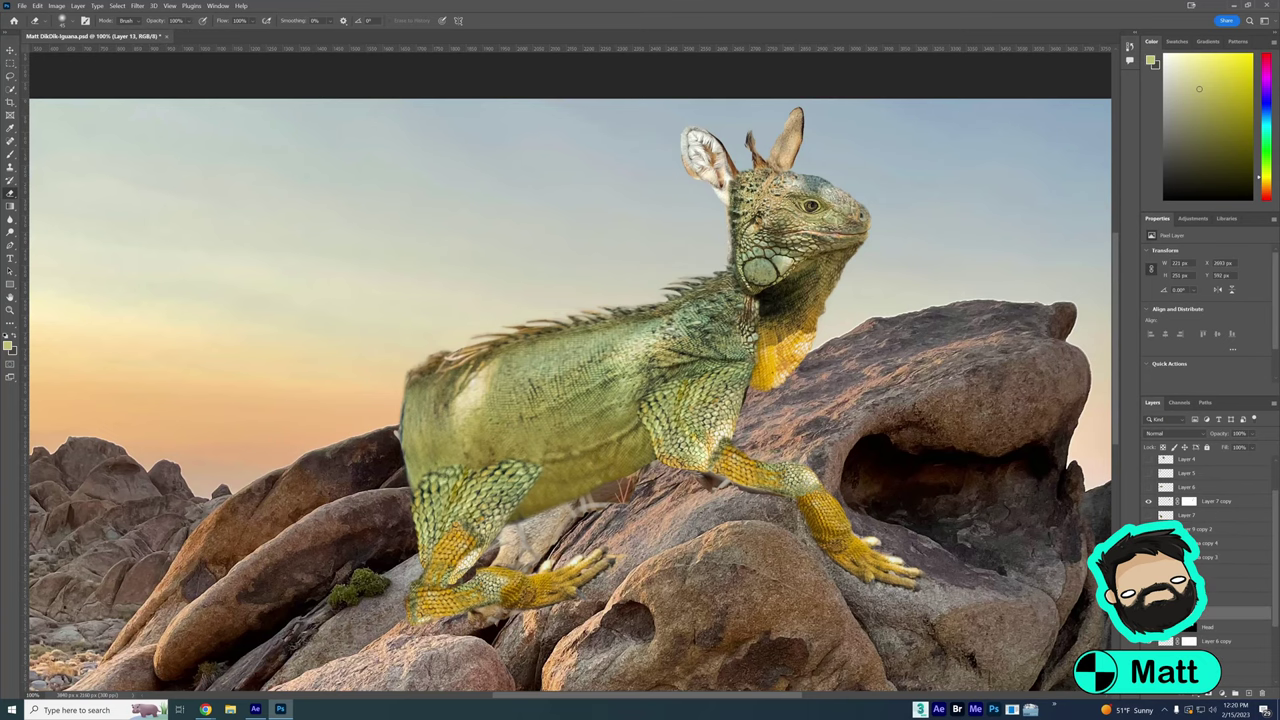
{"action": "left_click", "coordinate": [1232, 592]}
{"action": "scroll", "coordinate": [1210, 600], "scroll_direction": "down", "scroll_amount": 1}
{"action": "left_click", "coordinate": [1205, 627]}
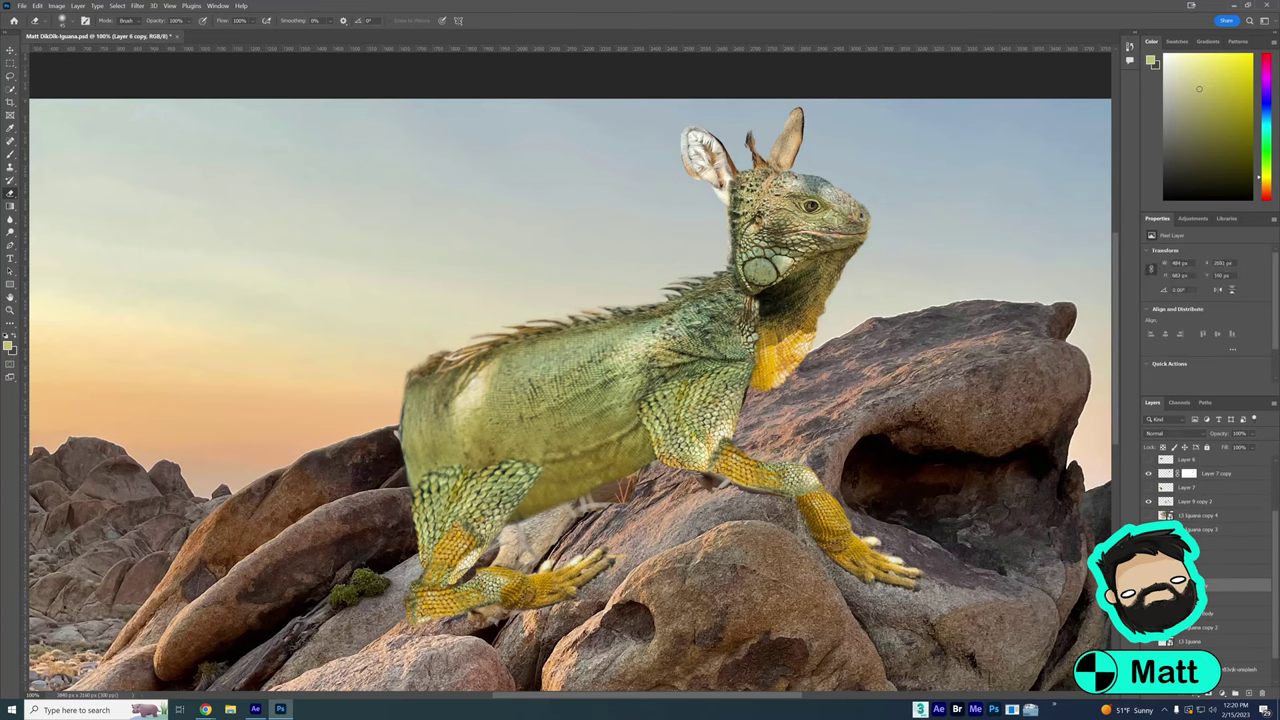
{"action": "left_click", "coordinate": [1210, 592]}
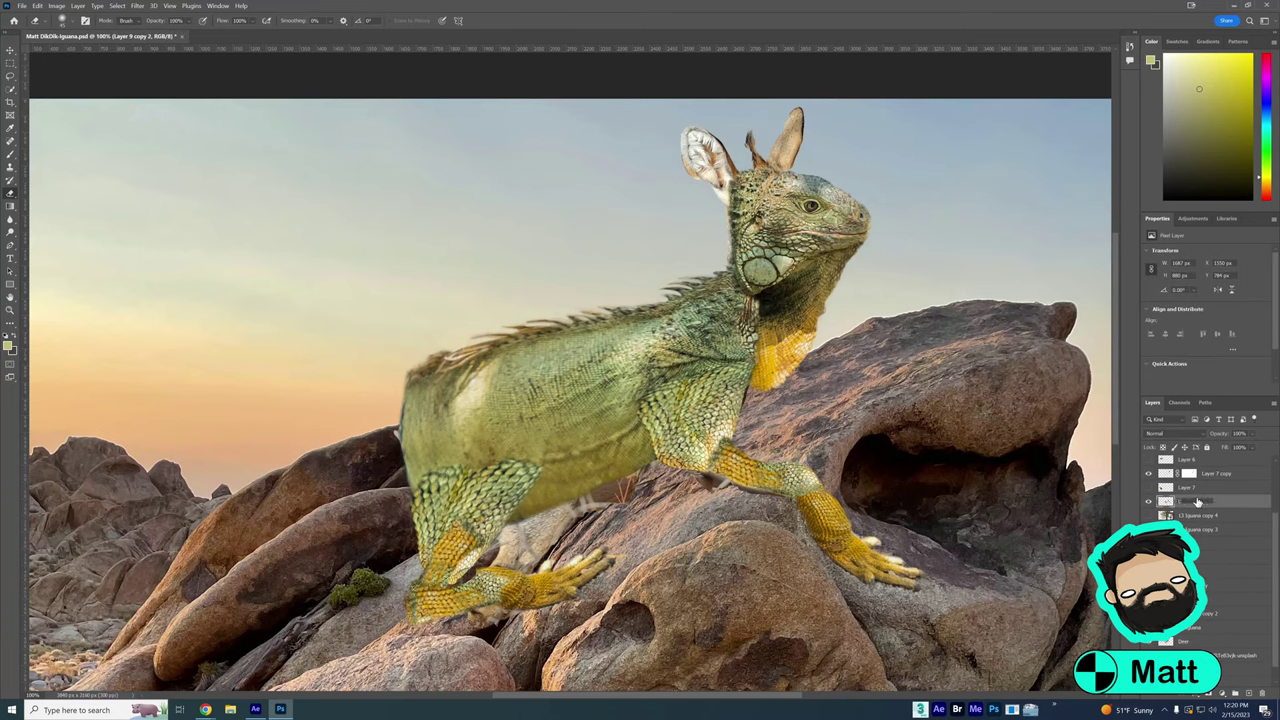
{"action": "scroll", "coordinate": [1210, 592], "scroll_direction": "down", "scroll_amount": 1}
Enlarge the striped tail on Layer 10 toward the body and bend its end onto the rocks
{"action": "left_click", "coordinate": [1210, 575]}
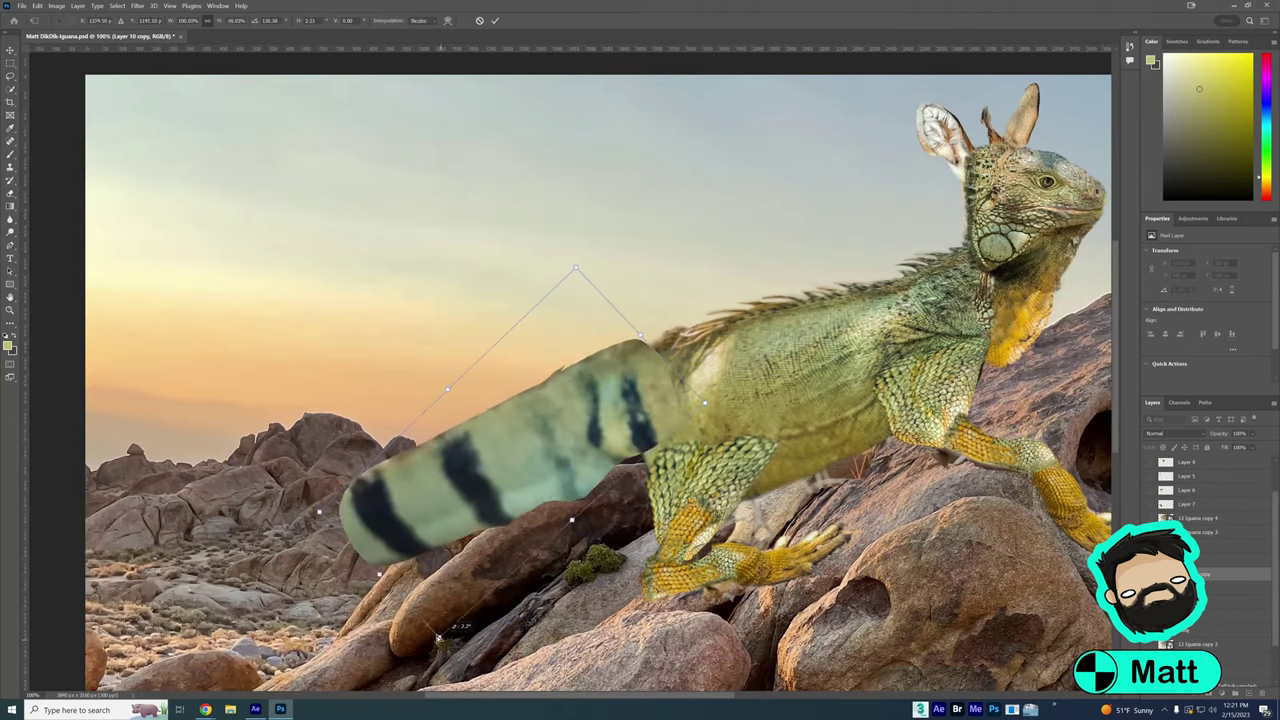
{"action": "left_click_drag", "start_coordinate": [587, 285], "coordinate": [625, 323]}
{"action": "left_click_drag", "start_coordinate": [451, 573], "coordinate": [531, 633]}
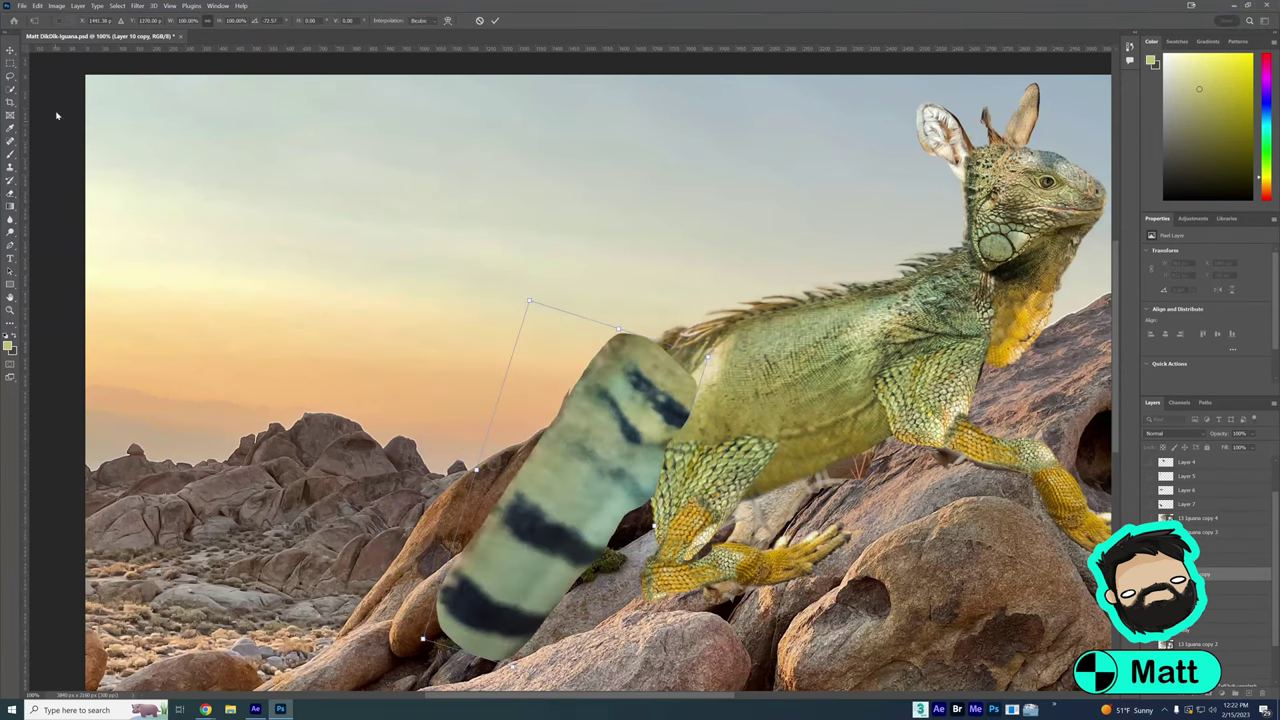
{"action": "left_click_drag", "start_coordinate": [520, 480], "coordinate": [660, 600]}
{"action": "scroll", "coordinate": [600, 450], "scroll_direction": "down", "scroll_amount": 2}
Rotate the selected tail section into position and deselect it
{"action": "key", "text": "ctrl+t"}
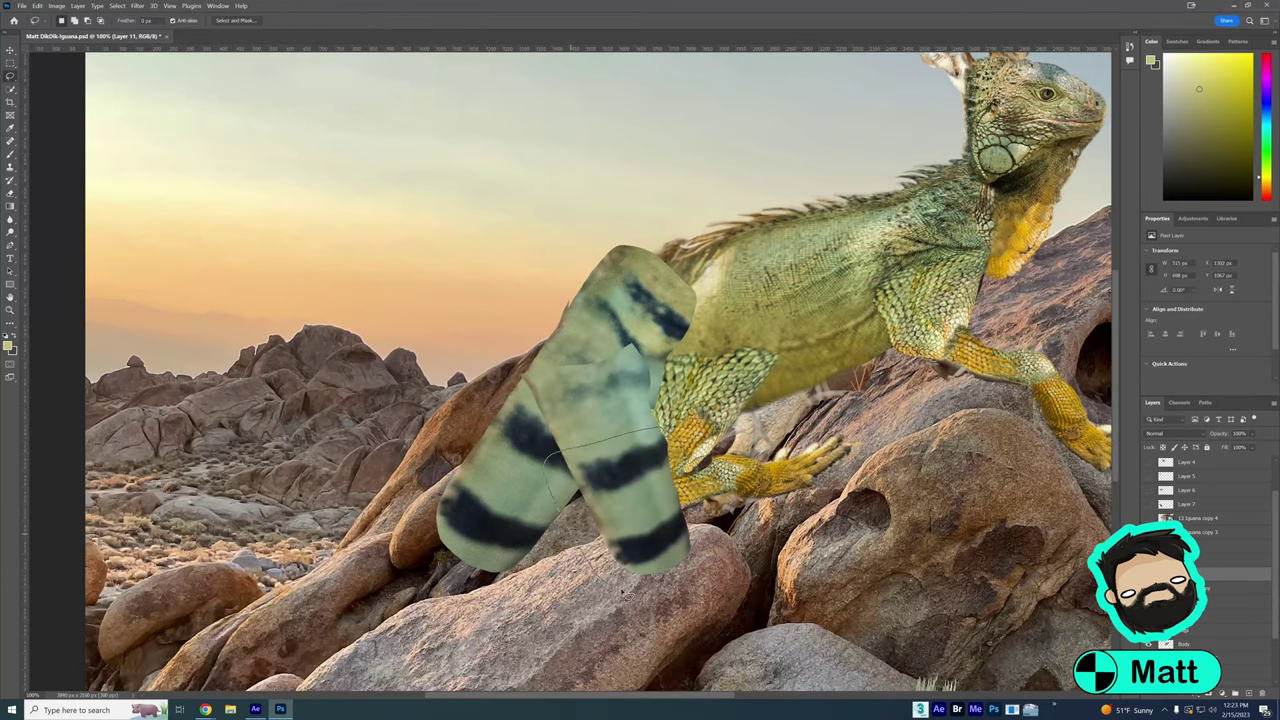
{"action": "left_click_drag", "start_coordinate": [715, 525], "coordinate": [663, 449]}
{"action": "key", "text": "Return"}
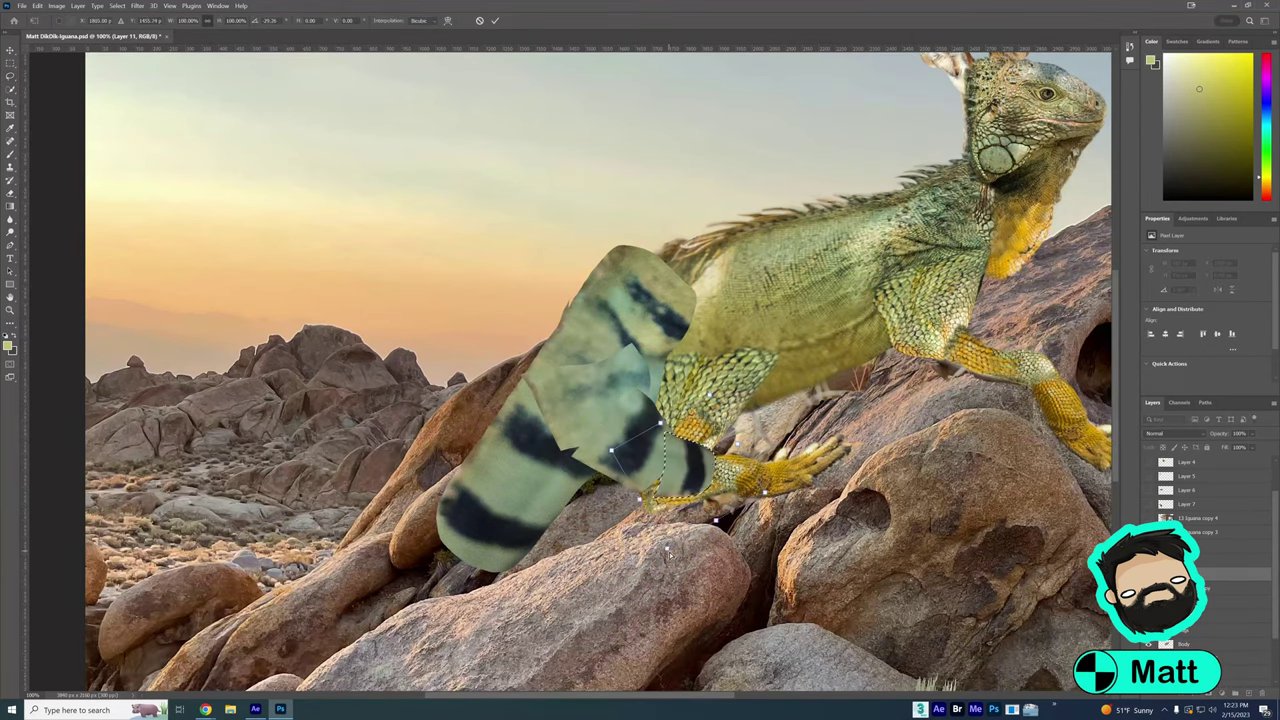
{"action": "key", "text": "ctrl+d"}
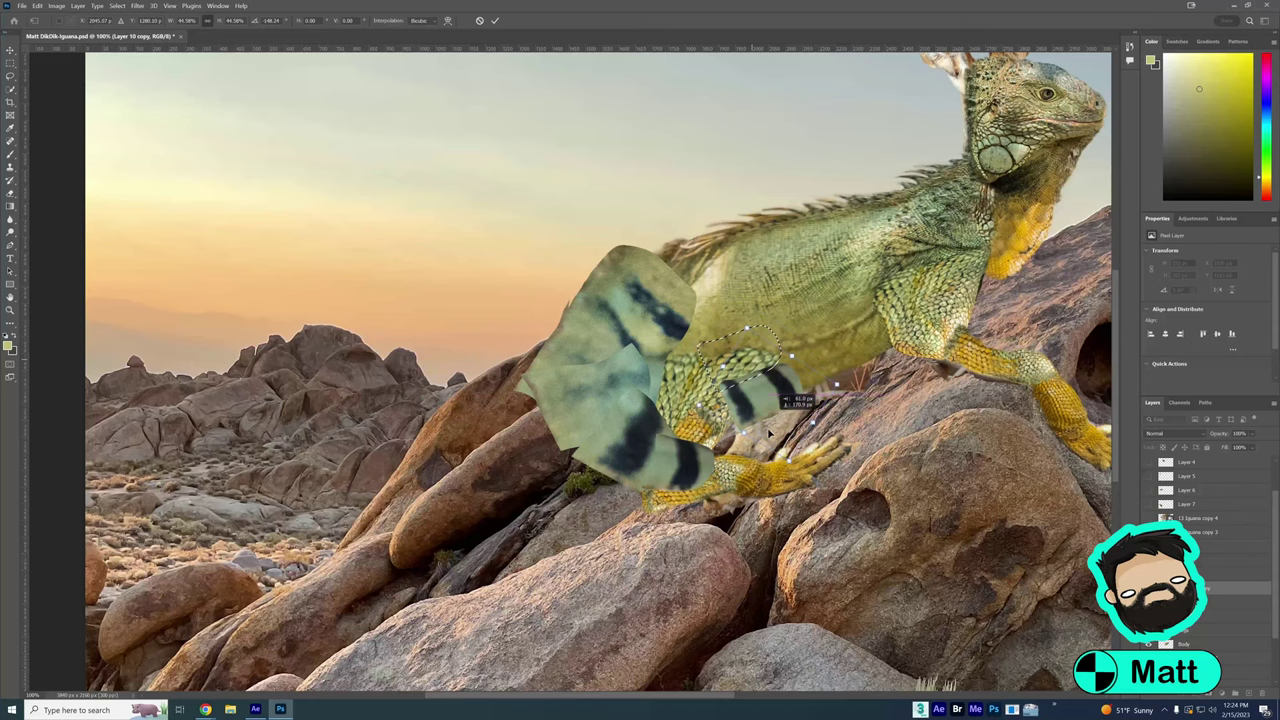
Shift the lower tail piece right and mask its edge and tip into a rounded shape
{"action": "left_click_drag", "start_coordinate": [760, 450], "coordinate": [880, 400]}
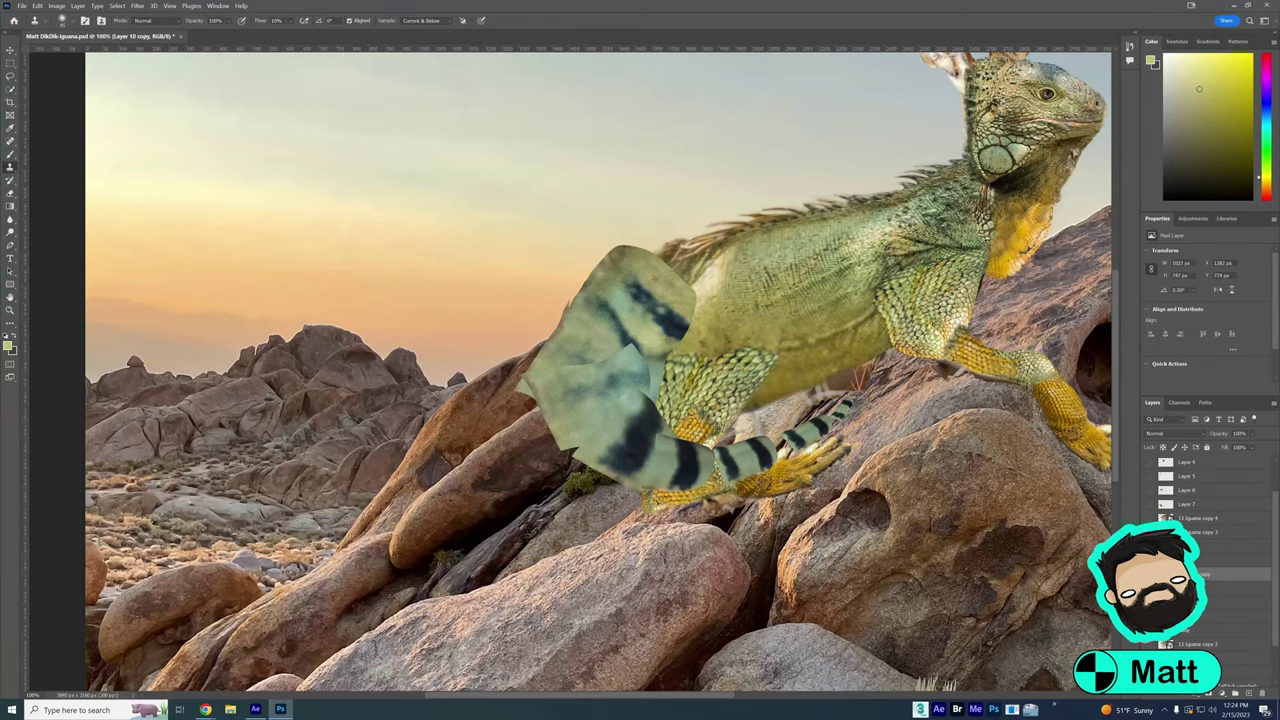
{"action": "mouse_move", "coordinate": [650, 300]}
{"action": "left_mouse_down"}
{"action": "mouse_move", "coordinate": [602, 235]}
{"action": "mouse_move", "coordinate": [590, 285]}
{"action": "mouse_move", "coordinate": [605, 265]}
{"action": "left_mouse_up"}
{"action": "mouse_move", "coordinate": [574, 331]}
{"action": "left_mouse_down"}
{"action": "mouse_move", "coordinate": [605, 262]}
{"action": "mouse_move", "coordinate": [540, 365]}
{"action": "mouse_move", "coordinate": [620, 480]}
{"action": "left_mouse_up"}
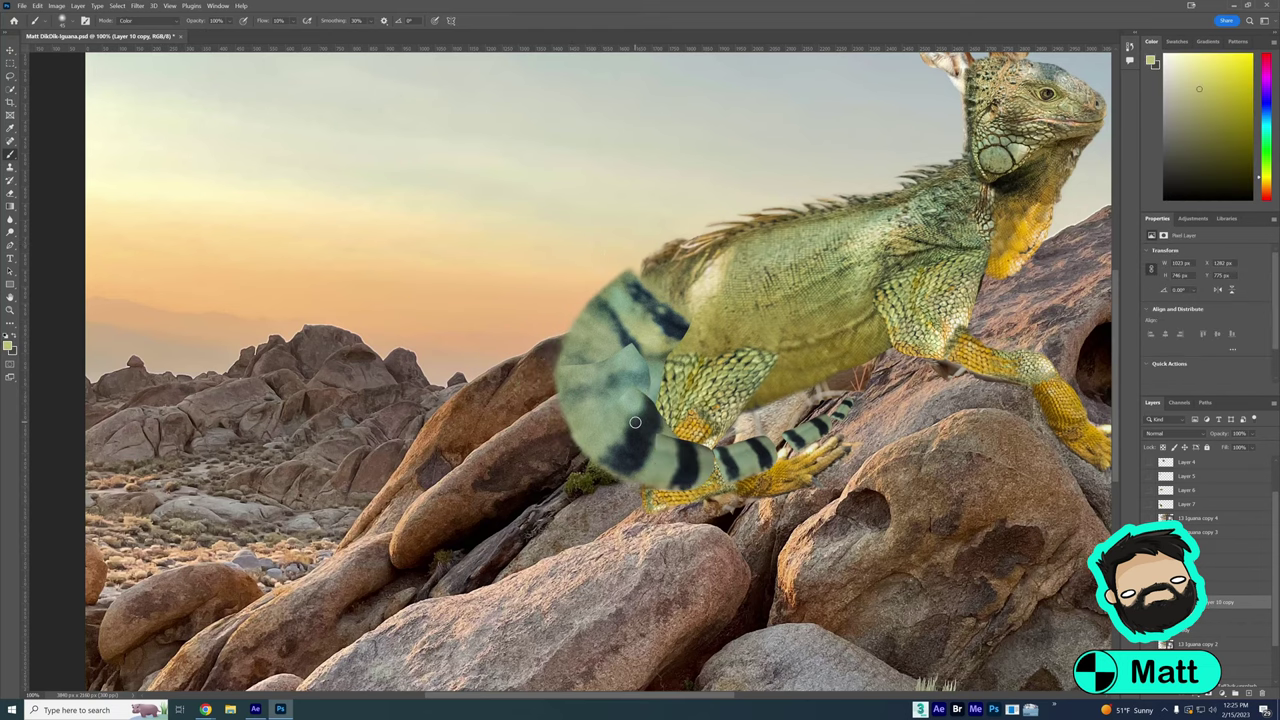
{"action": "key", "text": "ctrl+0"}
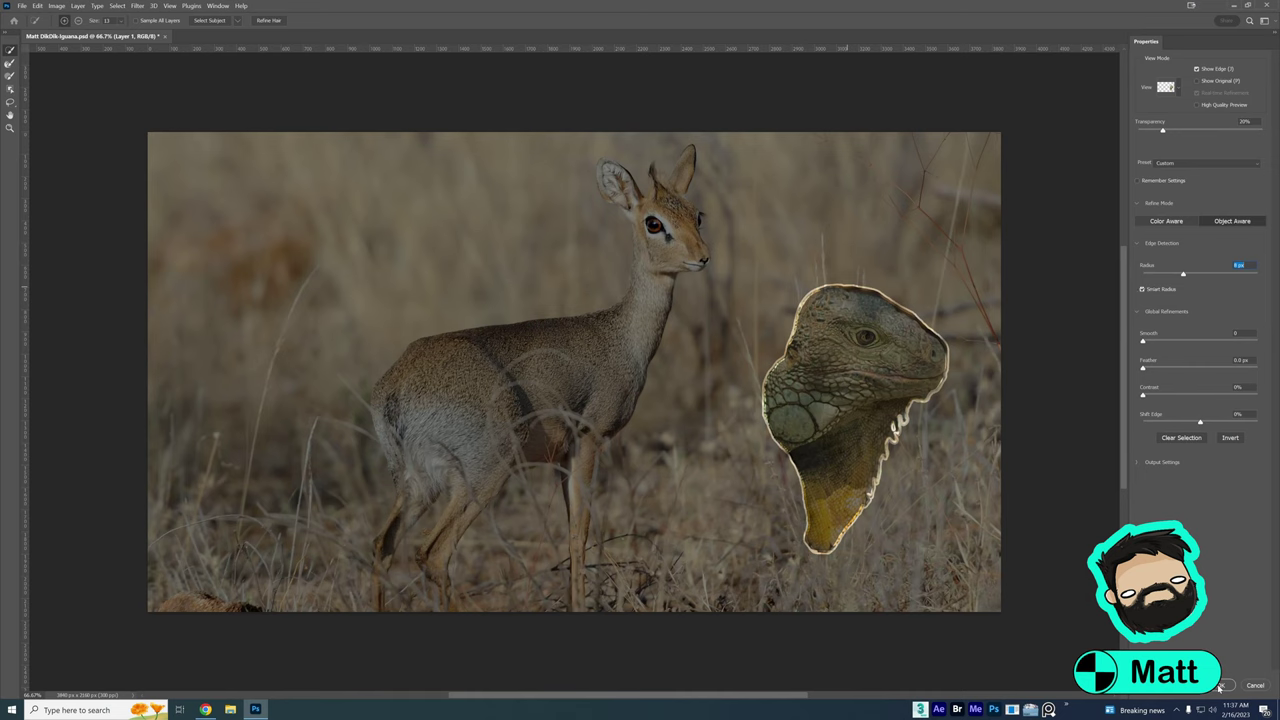
Accept the iguana head cutout and erase the dark fringe along its top and snout
{"action": "left_click", "coordinate": [1219, 687]}
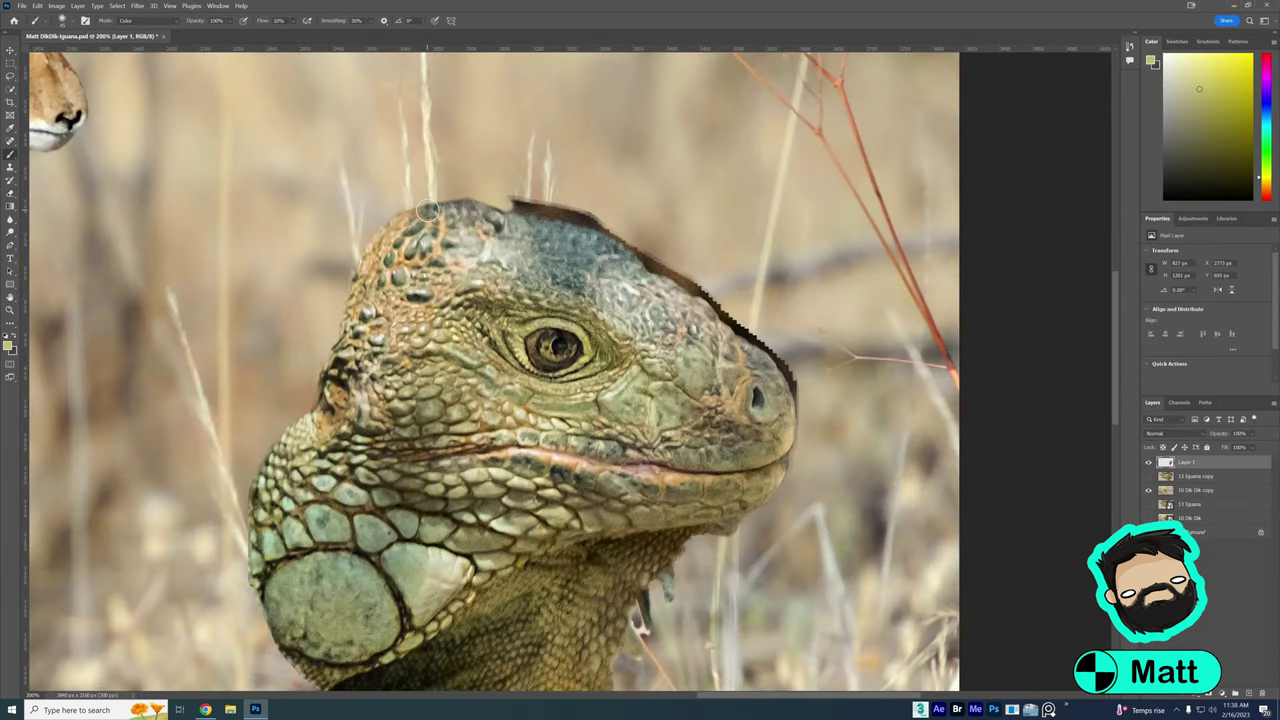
{"action": "key", "text": "e"}
{"action": "mouse_move", "coordinate": [517, 179]}
{"action": "left_mouse_down"}
{"action": "mouse_move", "coordinate": [713, 295]}
{"action": "mouse_move", "coordinate": [790, 400]}
{"action": "left_mouse_up"}
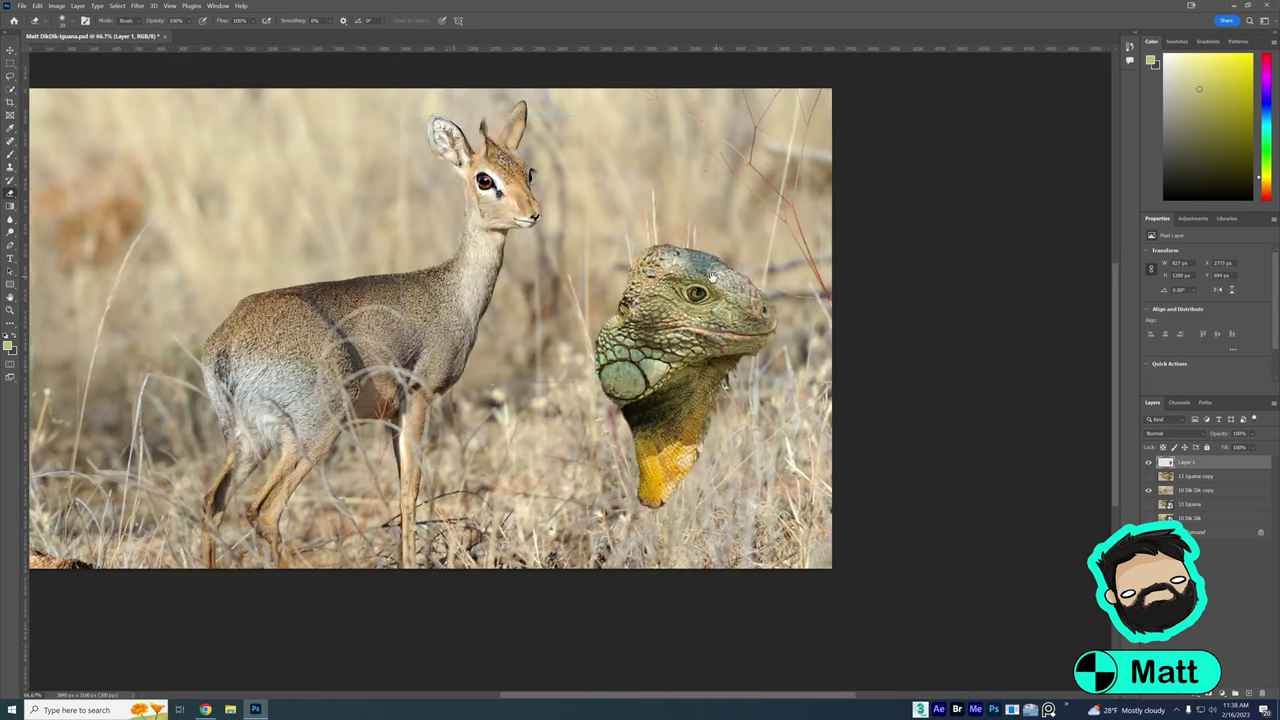
{"action": "key", "text": "ctrl+t"}
{"action": "mouse_move", "coordinate": [606, 459]}
{"action": "left_mouse_down"}
{"action": "mouse_move", "coordinate": [413, 330]}
{"action": "mouse_move", "coordinate": [500, 190]}
{"action": "mouse_move", "coordinate": [515, 200]}
{"action": "left_mouse_up"}
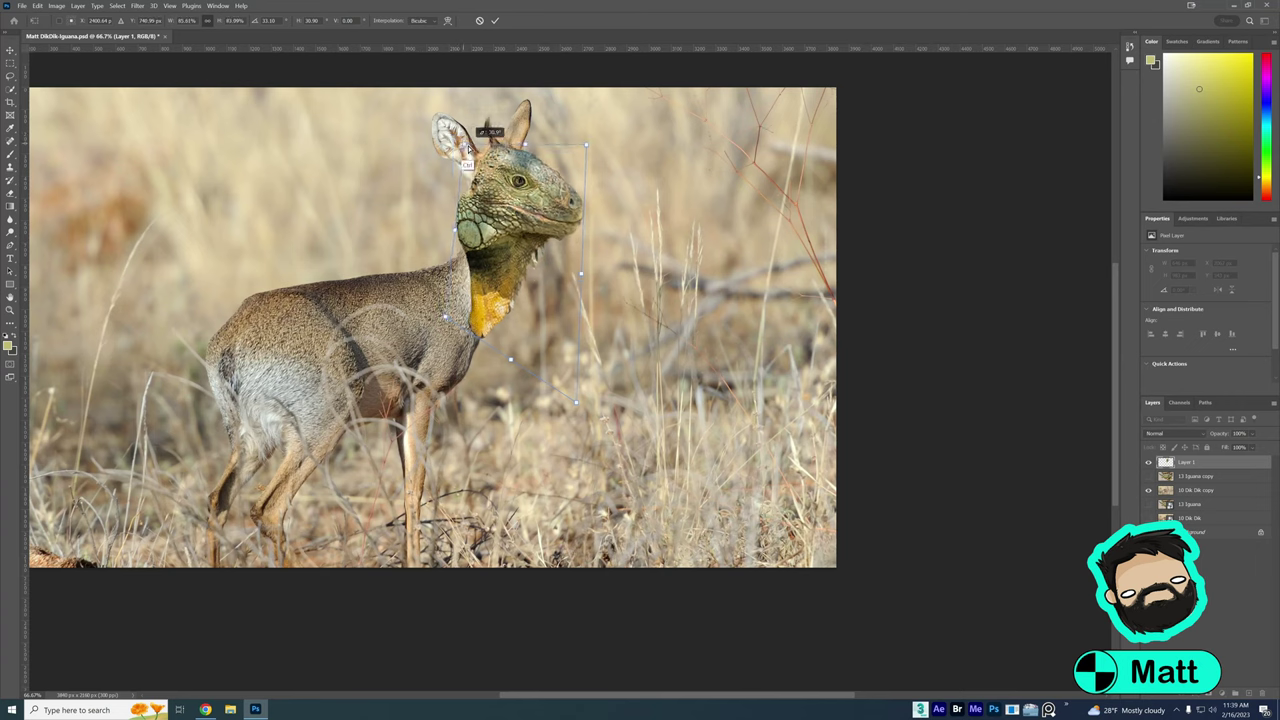
Fit the head onto the dik-dik's neck, then show and select the iguana copy layer
{"action": "key", "text": "Return"}
{"action": "key", "text": "b"}
{"action": "left_click", "coordinate": [1148, 476]}
{"action": "left_click", "coordinate": [1195, 476]}
Lasso the iguana body and place the copy onto the dik-dik's neck
{"action": "key", "text": "l"}
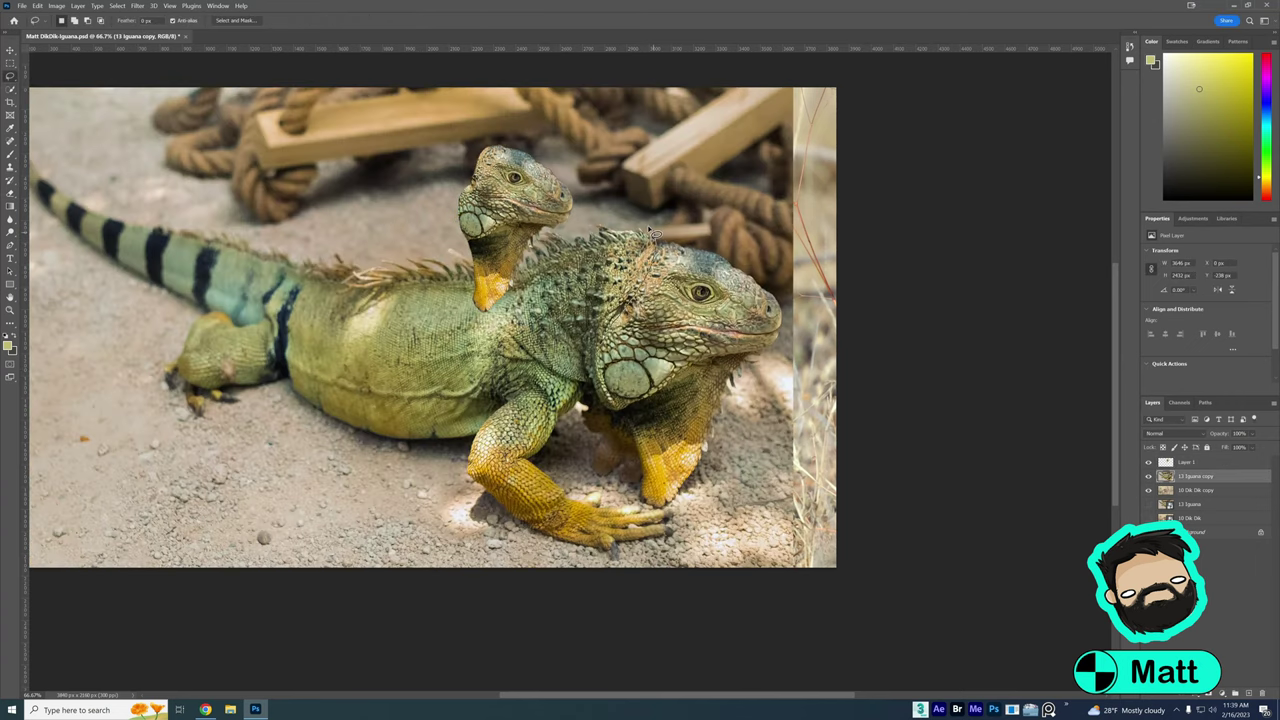
{"action": "mouse_move", "coordinate": [655, 235]}
{"action": "left_mouse_down"}
{"action": "mouse_move", "coordinate": [331, 378]}
{"action": "mouse_move", "coordinate": [617, 290]}
{"action": "left_mouse_up"}
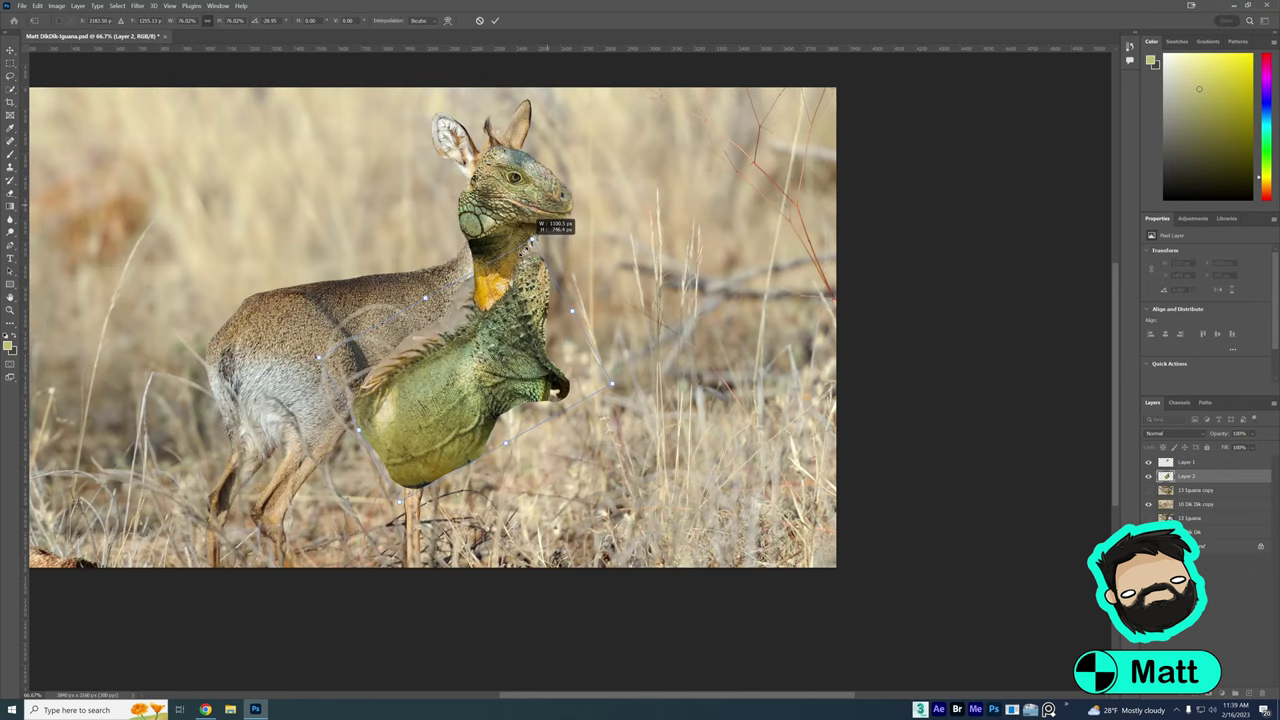
{"action": "mouse_move", "coordinate": [551, 223]}
{"action": "left_mouse_down"}
{"action": "mouse_move", "coordinate": [540, 290]}
{"action": "mouse_move", "coordinate": [412, 285]}
{"action": "left_mouse_up"}
{"action": "key", "text": "Return"}
Clean the grey edge beside the iguana's crest and soften it with blur
{"action": "key", "text": "b"}
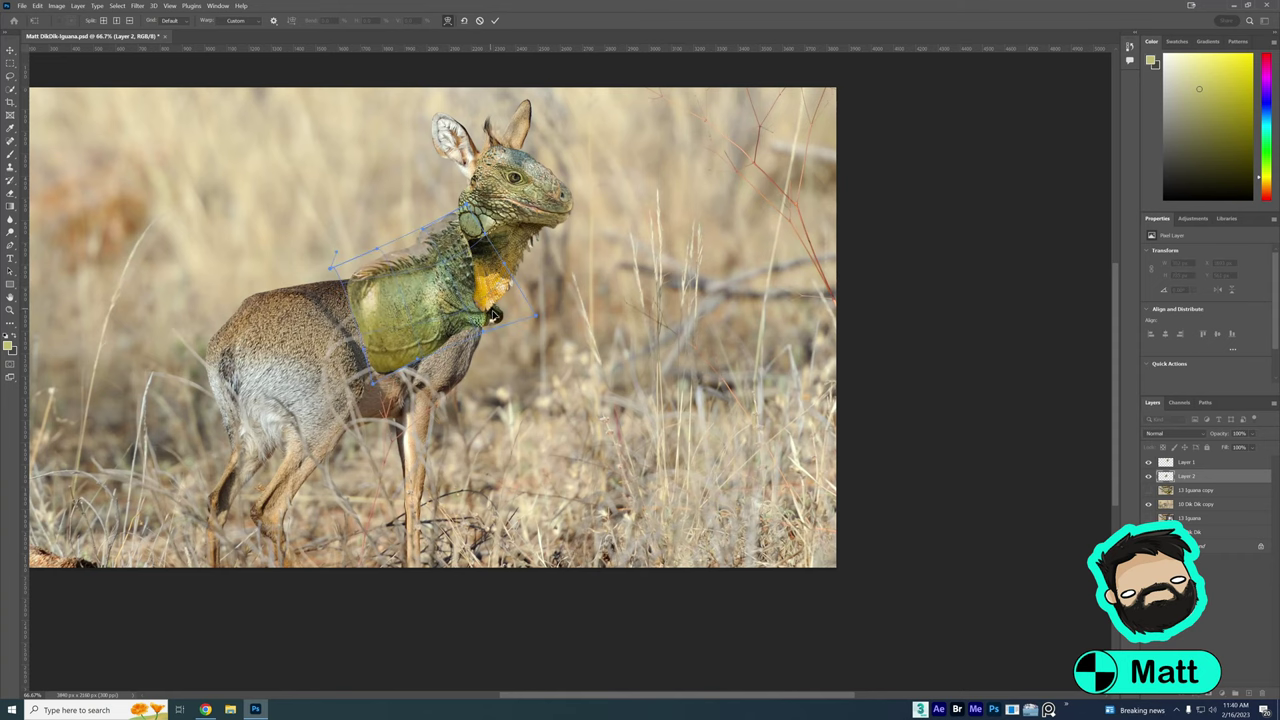
{"action": "scroll", "coordinate": [490, 290], "scroll_direction": "up", "scroll_amount": 2}
{"action": "left_click_drag", "start_coordinate": [497, 250], "coordinate": [747, 420]}
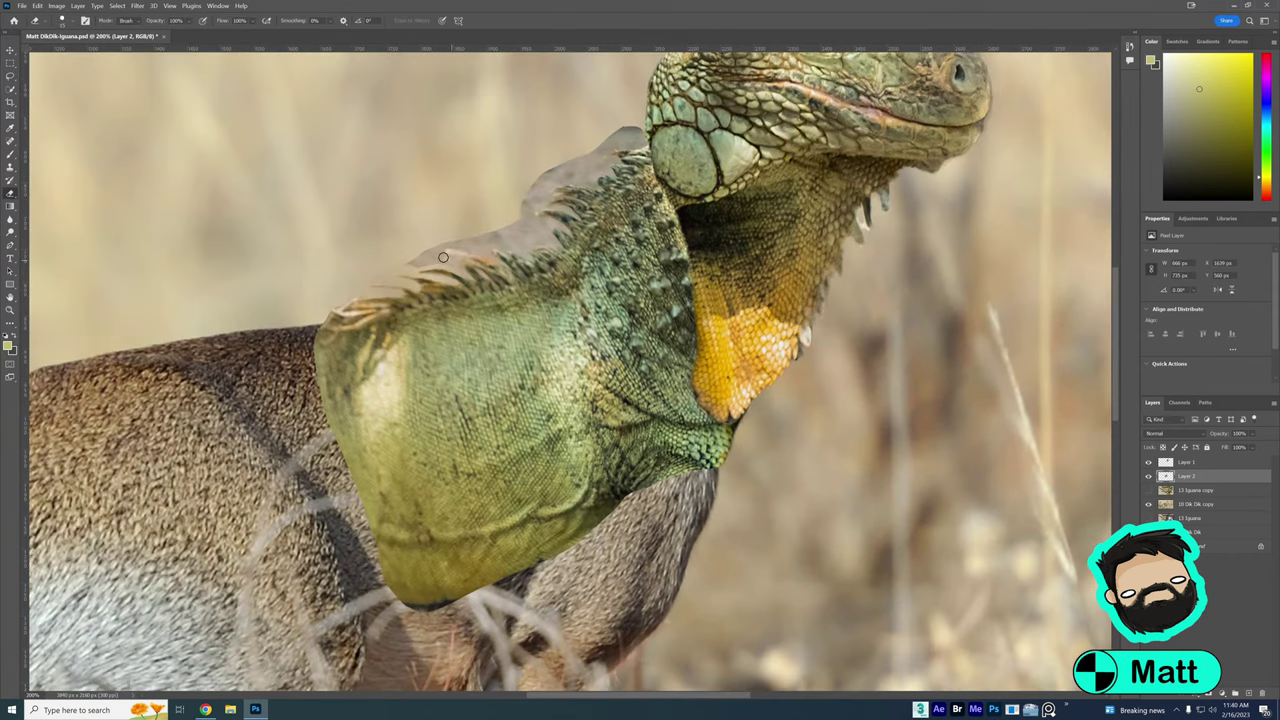
{"action": "left_click_drag", "start_coordinate": [443, 257], "coordinate": [432, 250]}
{"action": "mouse_move", "coordinate": [509, 268]}
{"action": "left_mouse_down"}
{"action": "mouse_move", "coordinate": [566, 232]}
{"action": "mouse_move", "coordinate": [534, 201]}
{"action": "mouse_move", "coordinate": [512, 230]}
{"action": "mouse_move", "coordinate": [522, 248]}
{"action": "mouse_move", "coordinate": [551, 209]}
{"action": "mouse_move", "coordinate": [587, 170]}
{"action": "left_mouse_up"}
{"action": "key", "text": "r"}
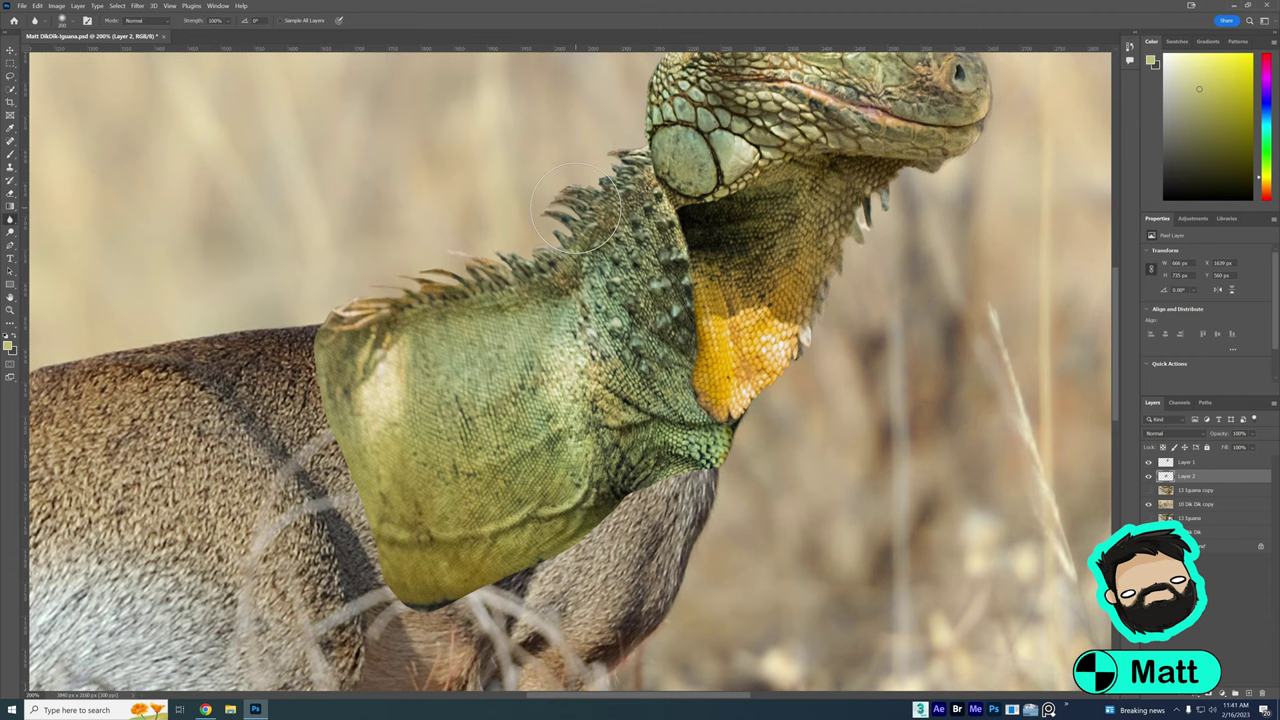
{"action": "key", "text": "ctrl+0"}
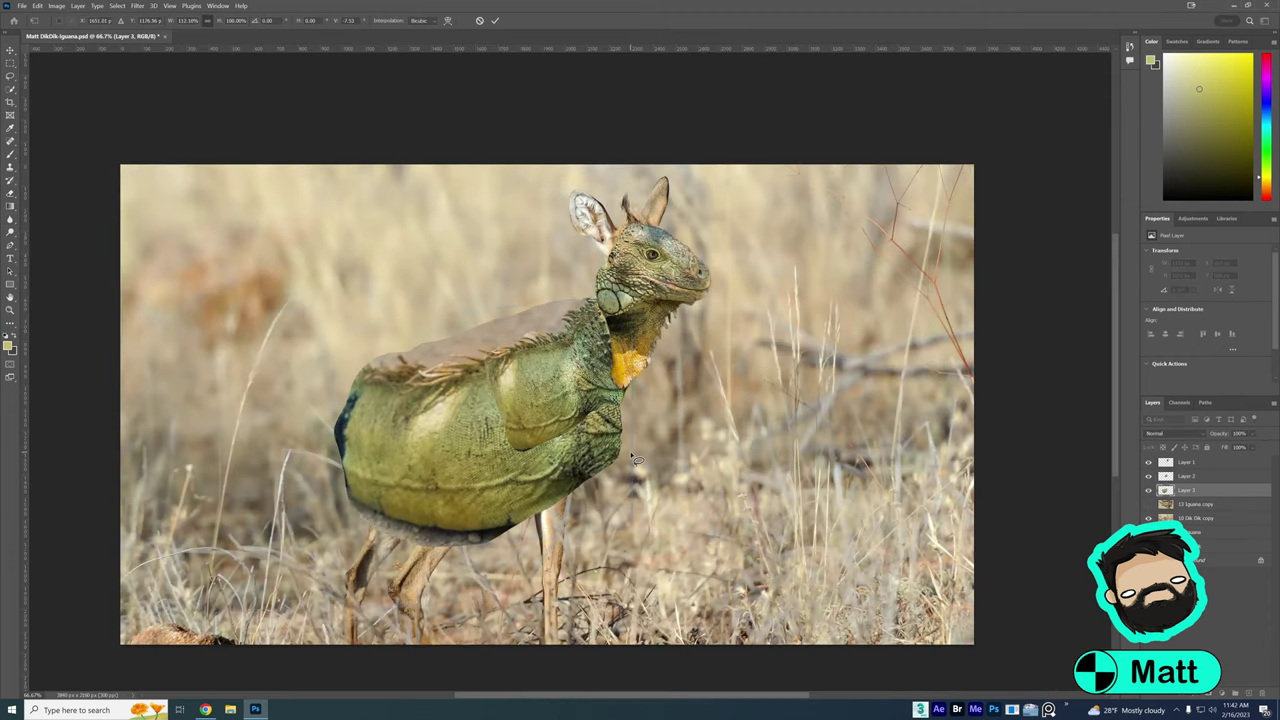
Mask away the belly's lower edge and brown back strip, keeping the body's left end
{"action": "key", "text": "d"}
{"action": "mouse_move", "coordinate": [620, 405]}
{"action": "left_mouse_down"}
{"action": "mouse_move", "coordinate": [470, 530]}
{"action": "mouse_move", "coordinate": [330, 430]}
{"action": "mouse_move", "coordinate": [547, 312]}
{"action": "left_mouse_up"}
{"action": "key", "text": "ctrl+z"}
{"action": "key", "text": "bracketleft"}
{"action": "key", "text": "bracketleft"}
{"action": "key", "text": "bracketleft"}
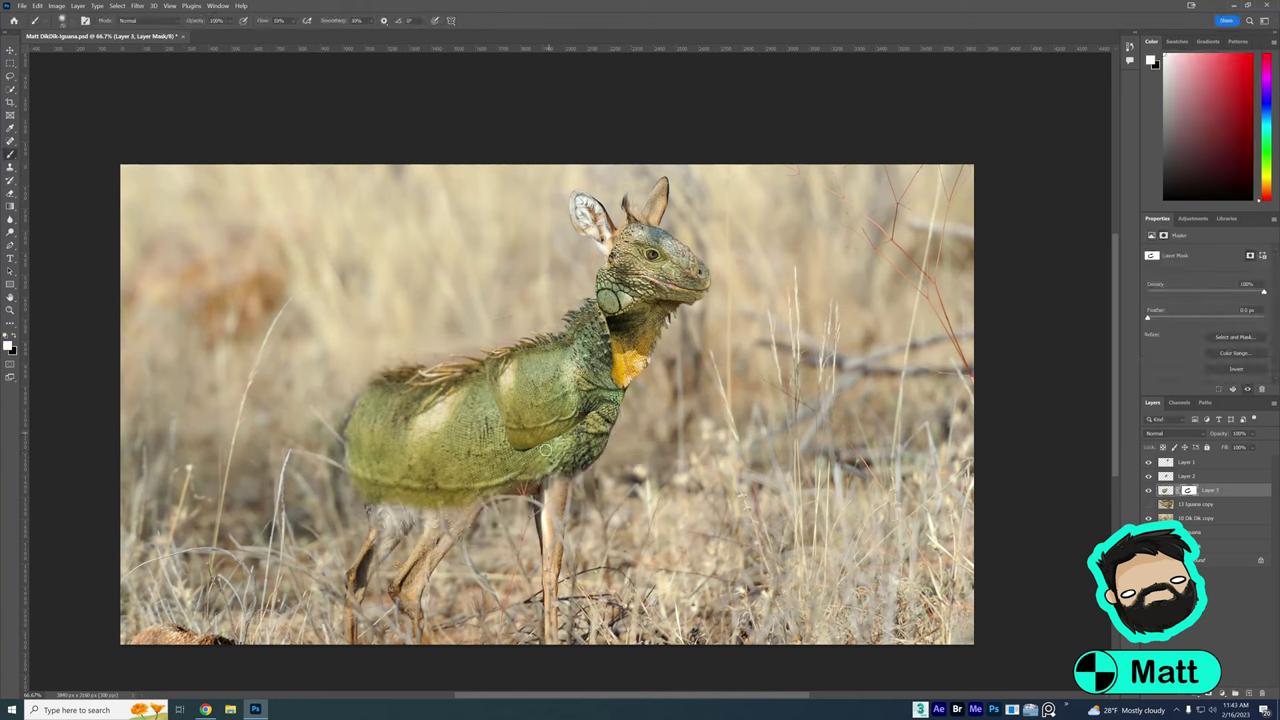
{"action": "key", "text": "e"}
{"action": "key", "text": "b"}
Erase the Layer 2 strip along the neck and back
{"action": "key", "text": "alt+bracketright"}
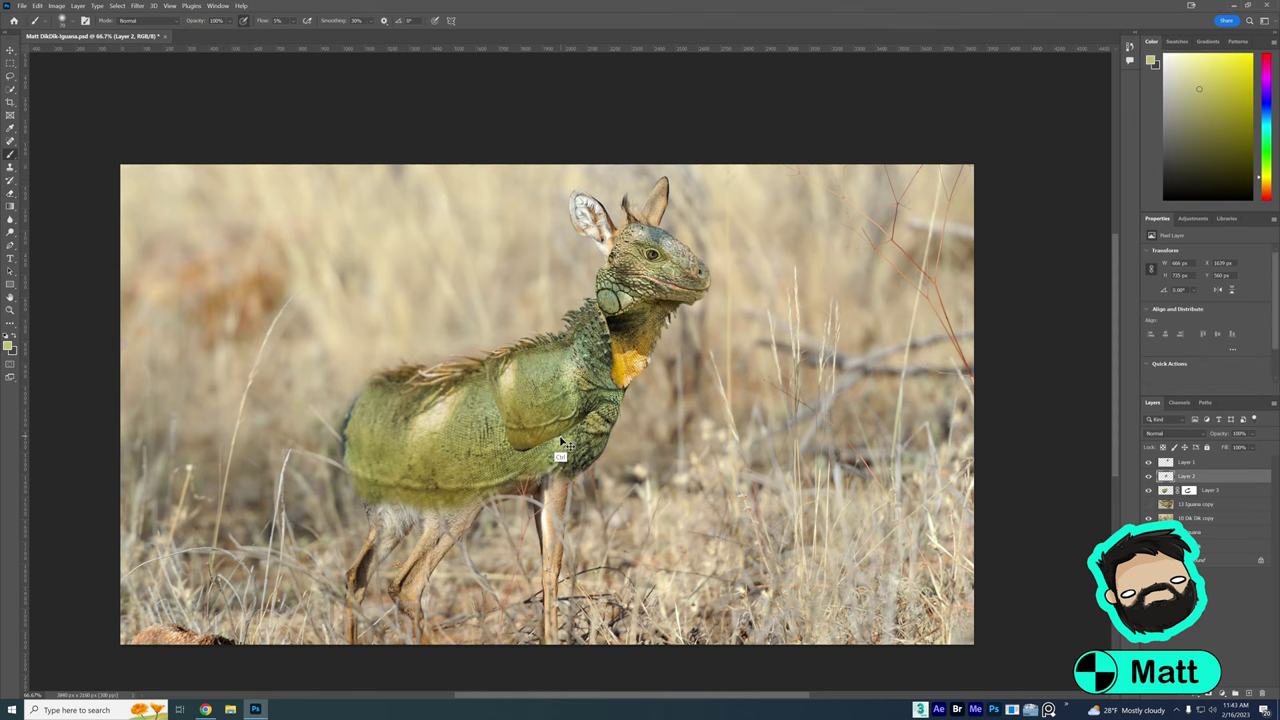
{"action": "key", "text": "e"}
{"action": "key", "text": "ctrl+plus"}
{"action": "key", "text": "ctrl+plus"}
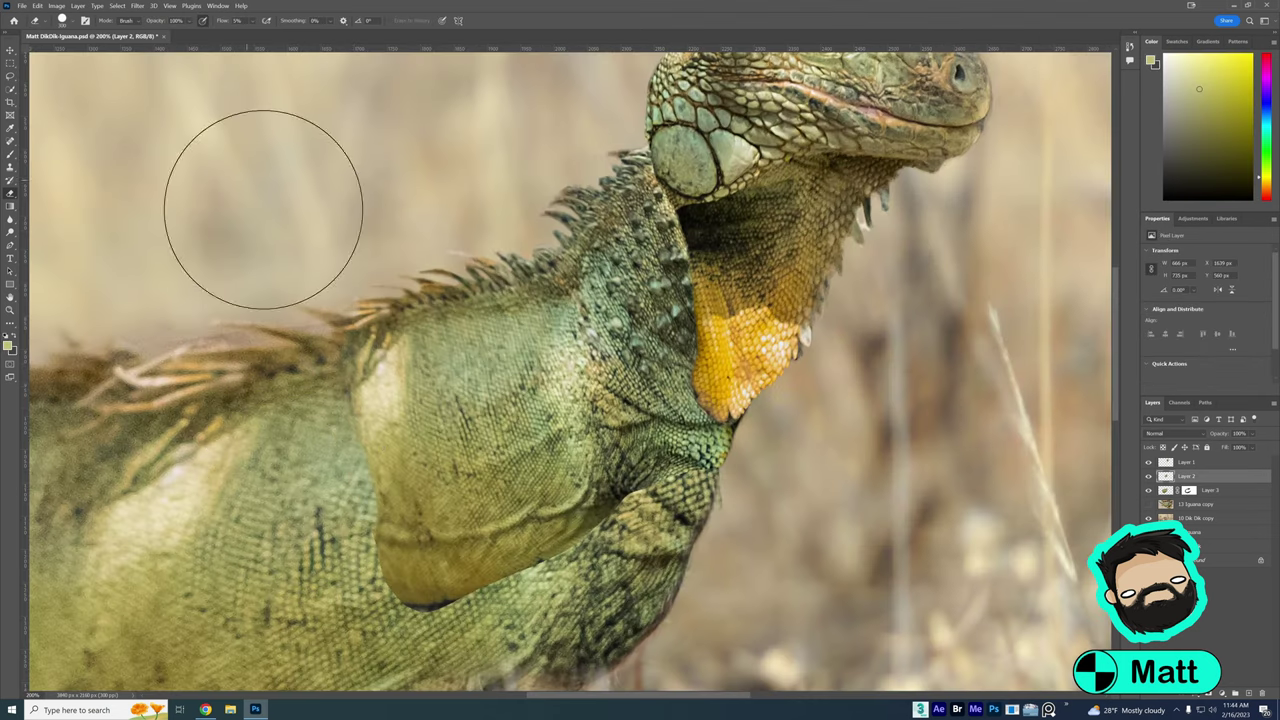
{"action": "key", "text": "ctrl+minus"}
{"action": "left_click_drag", "start_coordinate": [505, 515], "coordinate": [550, 384]}
{"action": "key", "text": "alt+bracketright"}
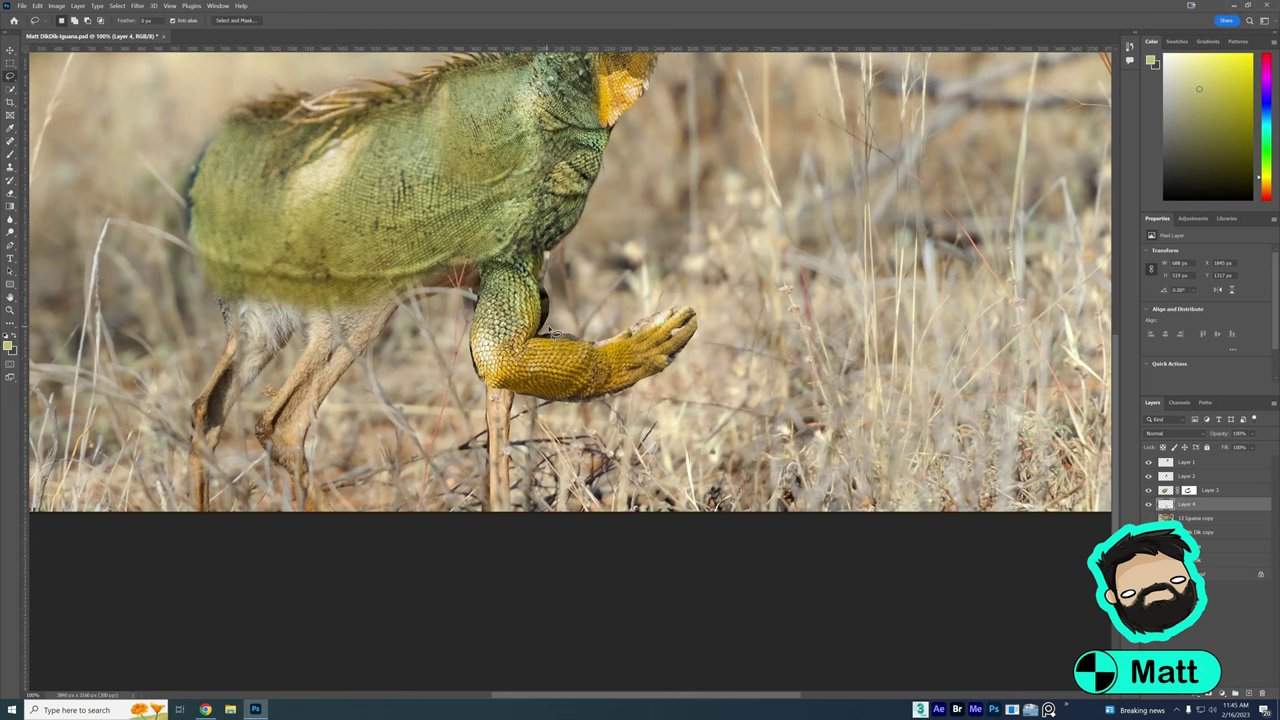
Rotate and stretch the pasted iguana arm downward into an upright front leg
{"action": "key", "text": "ctrl+t"}
{"action": "left_click_drag", "start_coordinate": [553, 333], "coordinate": [507, 468]}
{"action": "key", "text": "Return"}
Mask the leg's rough edges with black and white brush strokes, restoring its bottom on the ground
{"action": "key", "text": "s"}
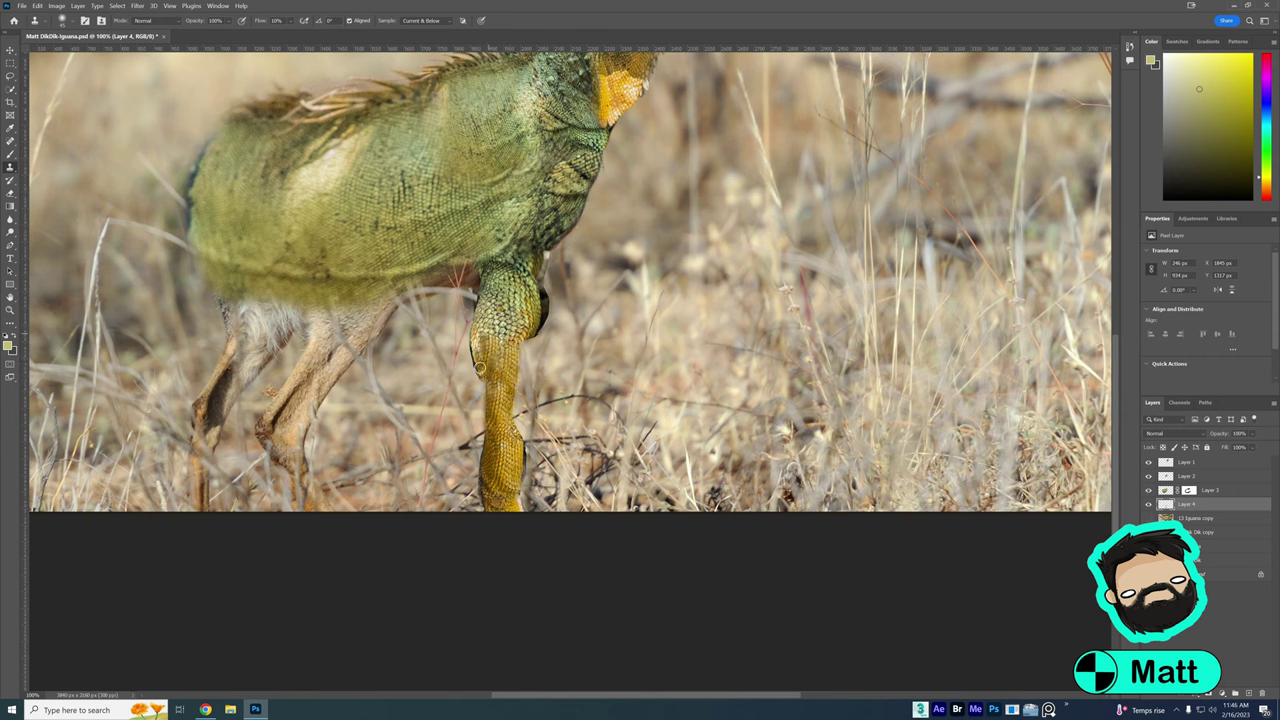
{"action": "key", "text": "d"}
{"action": "key", "text": "x"}
{"action": "key", "text": "b"}
{"action": "mouse_move", "coordinate": [480, 368]}
{"action": "left_mouse_down"}
{"action": "mouse_move", "coordinate": [480, 310]}
{"action": "mouse_move", "coordinate": [540, 300]}
{"action": "mouse_move", "coordinate": [534, 340]}
{"action": "mouse_move", "coordinate": [493, 400]}
{"action": "left_mouse_up"}
{"action": "key", "text": "x"}
{"action": "mouse_move", "coordinate": [500, 460]}
{"action": "left_mouse_down"}
{"action": "mouse_move", "coordinate": [527, 507]}
{"action": "mouse_move", "coordinate": [480, 450]}
{"action": "mouse_move", "coordinate": [490, 480]}
{"action": "left_mouse_up"}
{"action": "key", "text": "x"}
{"action": "key", "text": "x"}
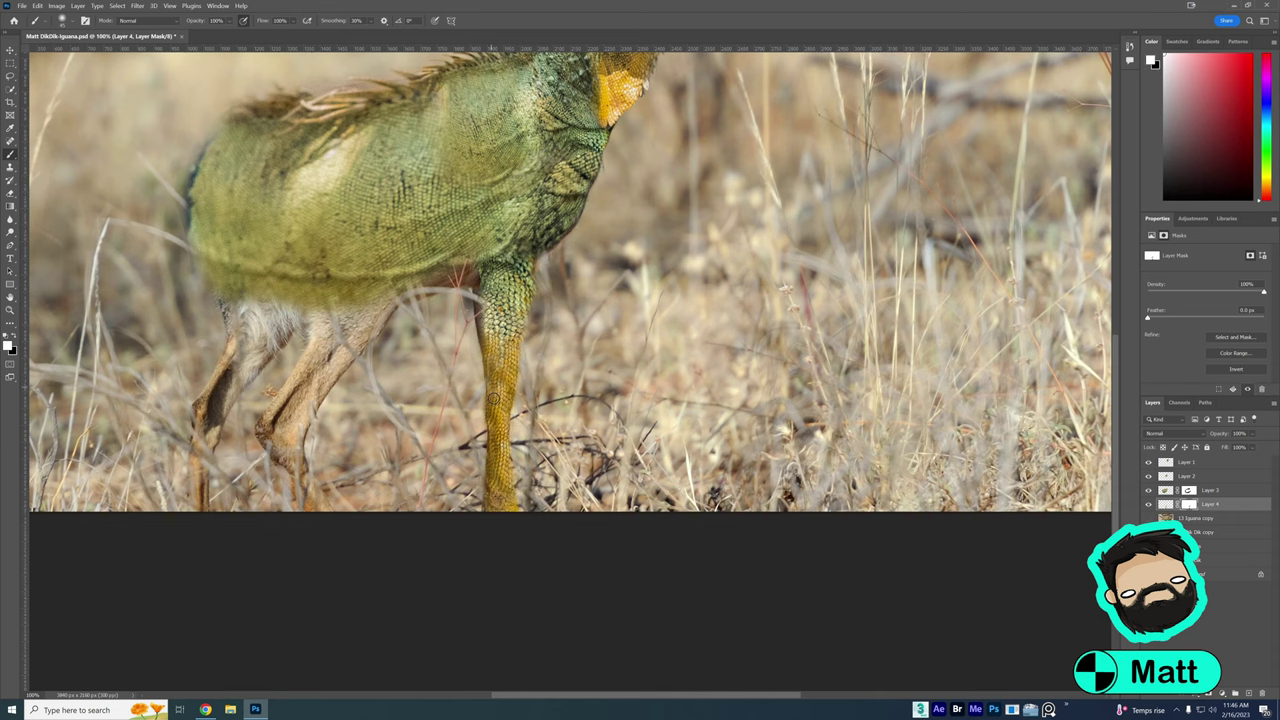
{"action": "key", "text": "x"}
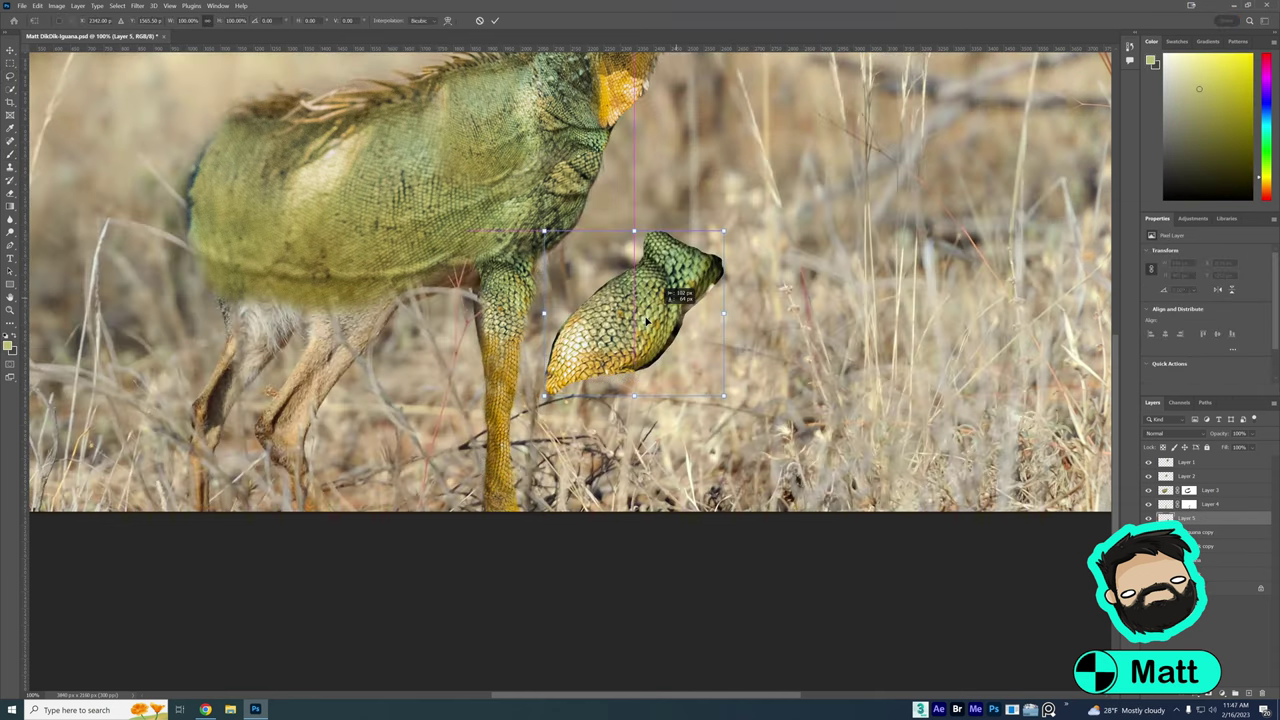
Move the pasted leg under the body and try masking its top where it joins
{"action": "left_click_drag", "start_coordinate": [577, 392], "coordinate": [287, 440]}
{"action": "key", "text": "Return"}
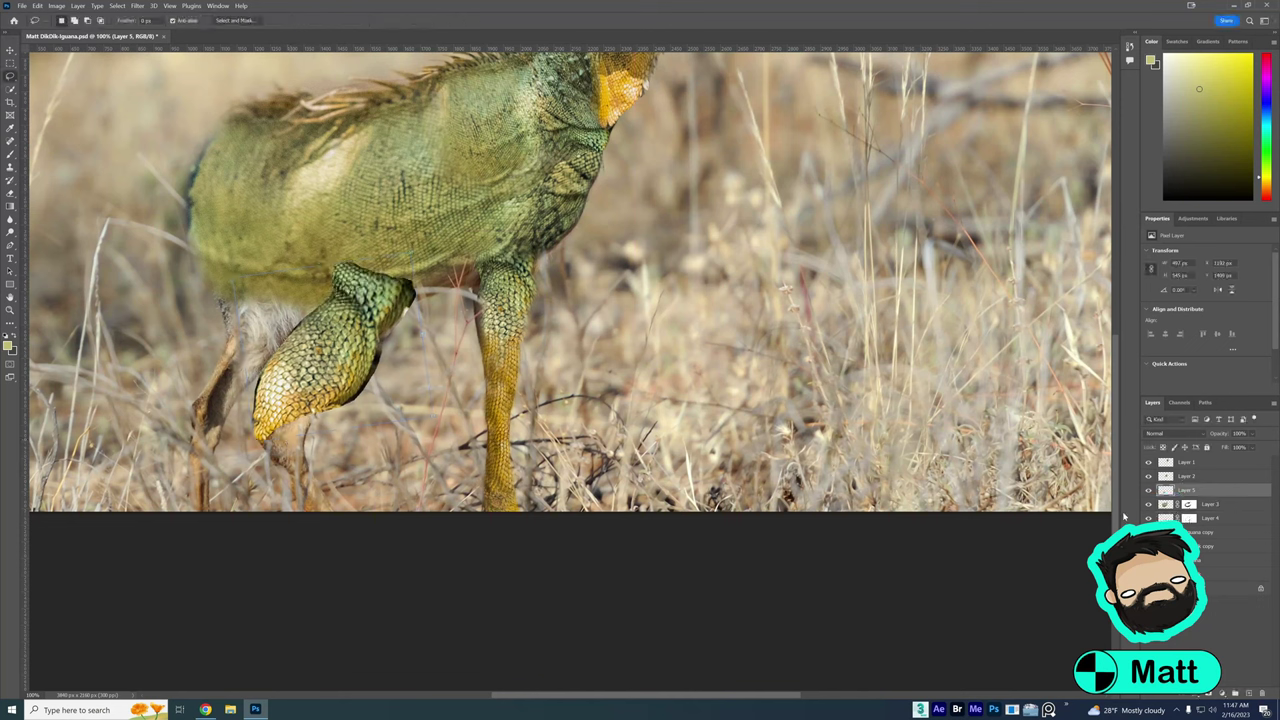
{"action": "left_click", "coordinate": [1213, 694]}
{"action": "key", "text": "b"}
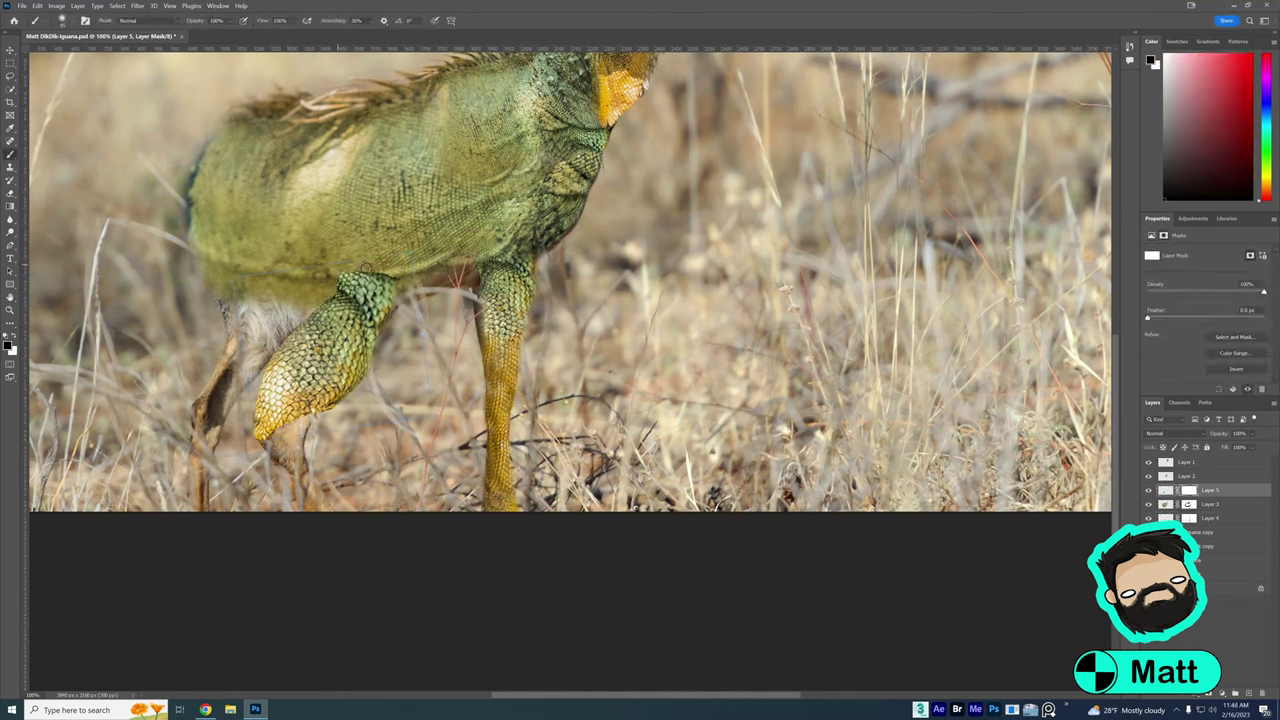
{"action": "left_click_drag", "start_coordinate": [366, 268], "coordinate": [375, 305]}
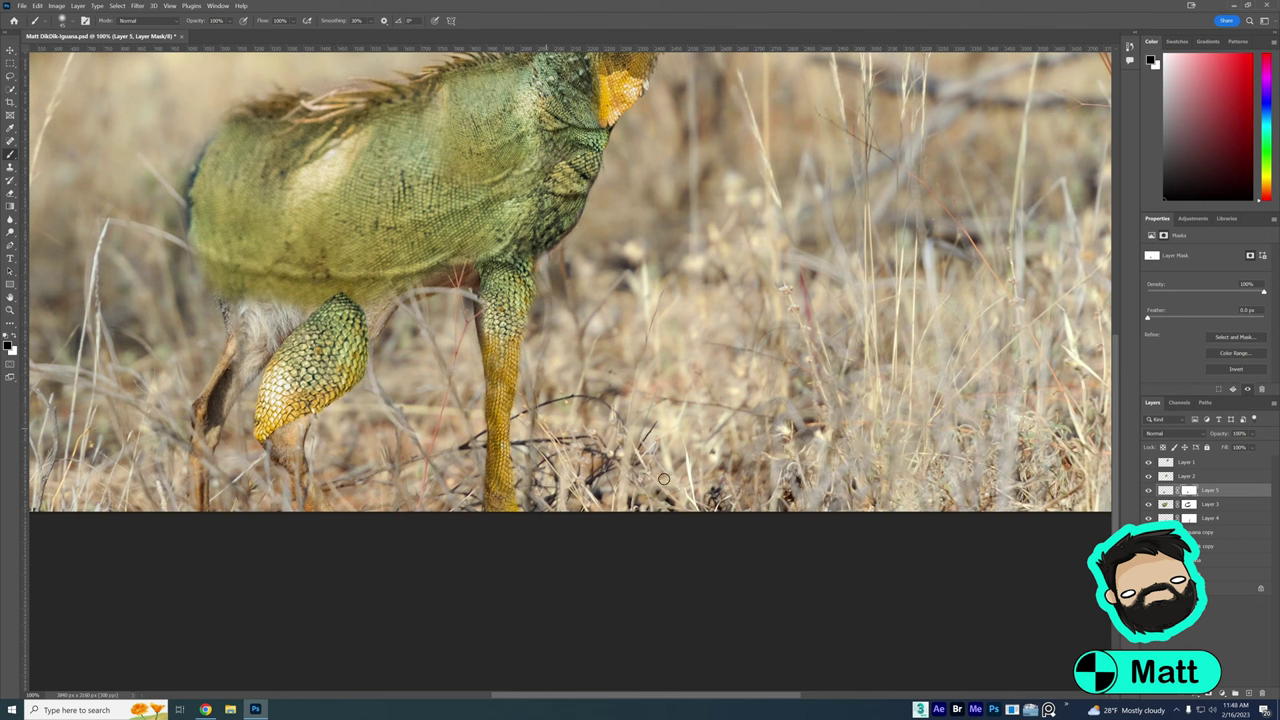
{"action": "left_click", "coordinate": [1166, 490]}
{"action": "key", "text": "s"}
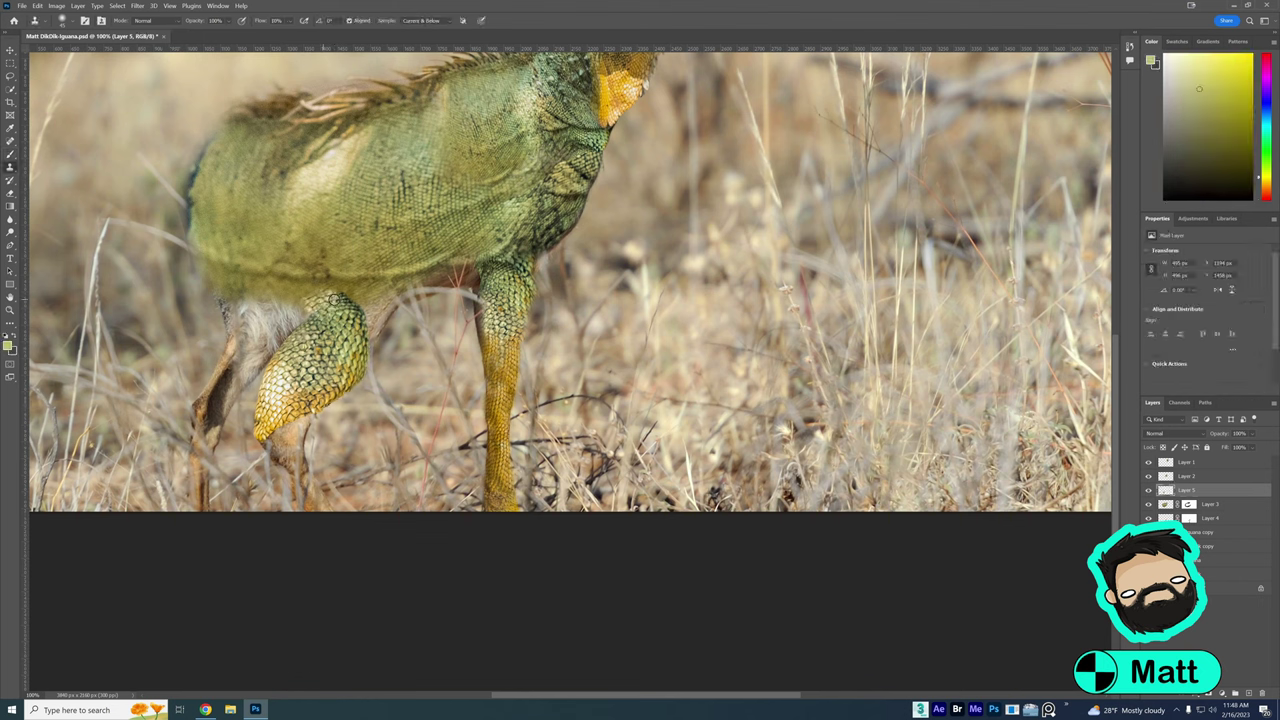
{"action": "key", "text": "ctrl+z"}
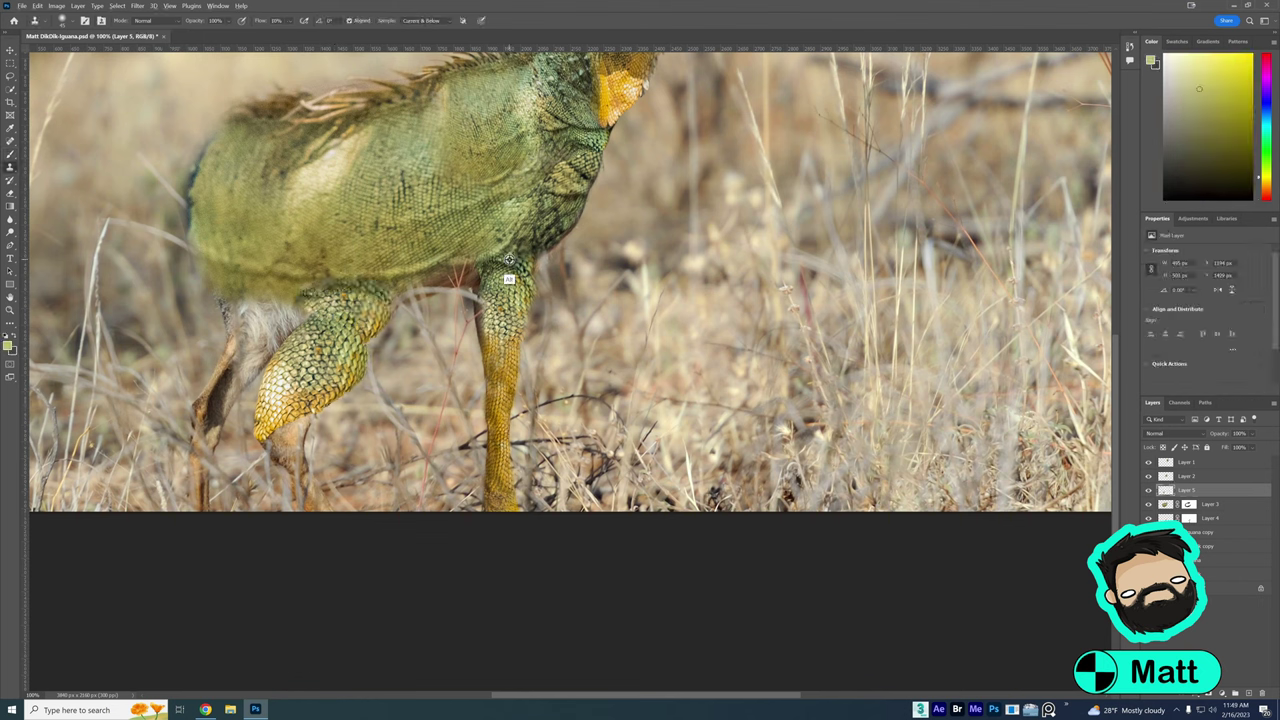
Lasso another foreleg from the iguana photo, fit it under the body and mask the foot edge
{"action": "left_click", "coordinate": [1148, 532]}
{"action": "left_click", "coordinate": [1205, 532]}
{"action": "key", "text": "l"}
{"action": "left_click_drag", "start_coordinate": [683, 365], "coordinate": [678, 470]}
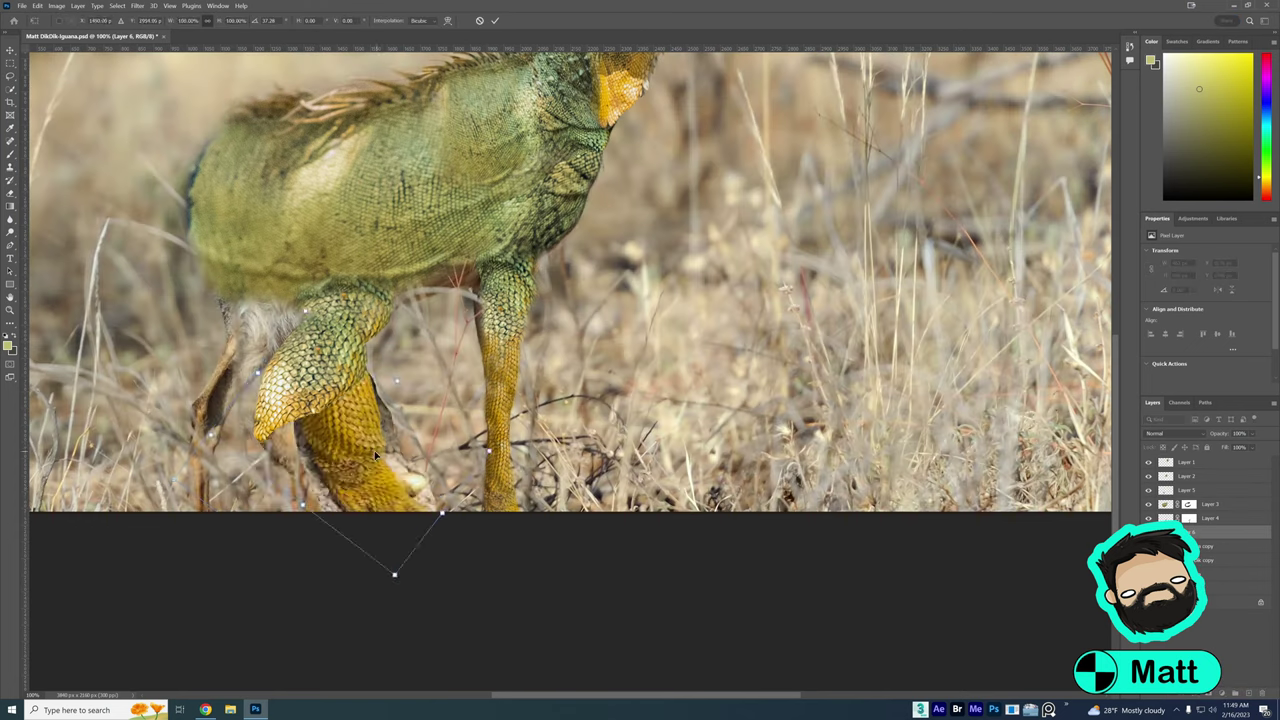
{"action": "mouse_move", "coordinate": [394, 571]}
{"action": "left_mouse_down"}
{"action": "mouse_move", "coordinate": [426, 483]}
{"action": "mouse_move", "coordinate": [405, 460]}
{"action": "left_mouse_up"}
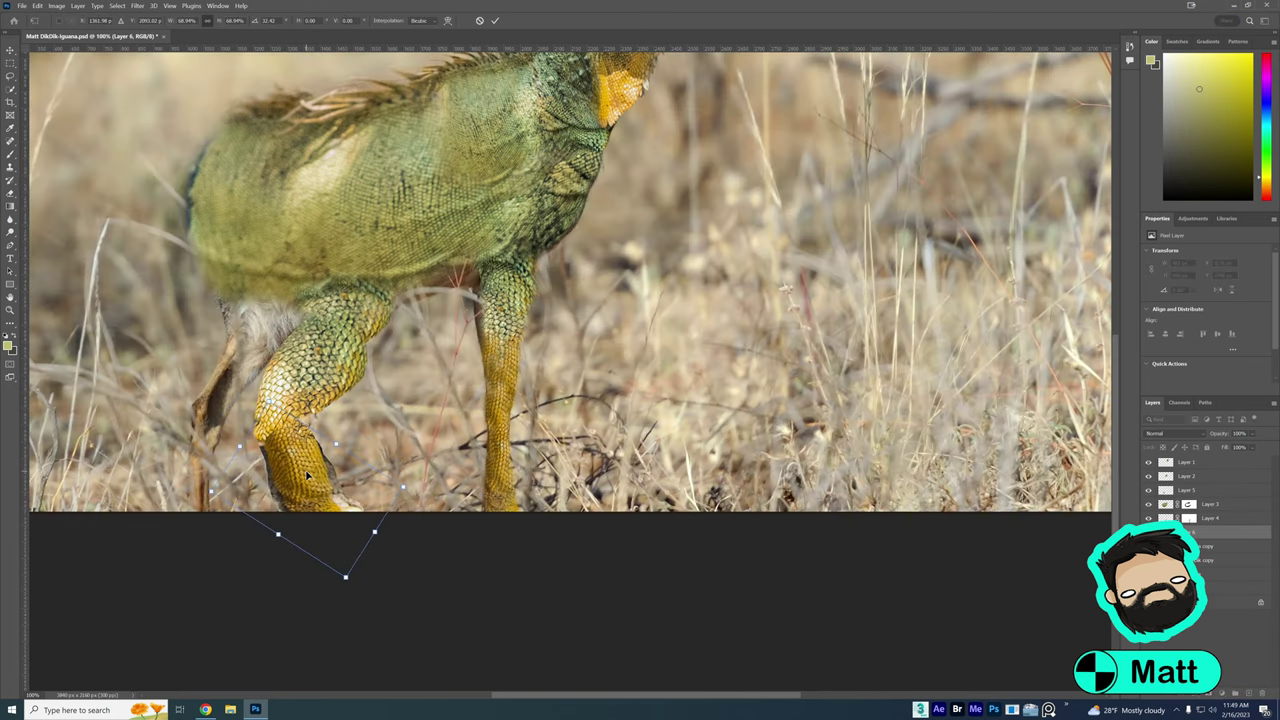
{"action": "key", "text": "Return"}
{"action": "left_click", "coordinate": [1219, 692]}
{"action": "key", "text": "b"}
{"action": "key", "text": "d"}
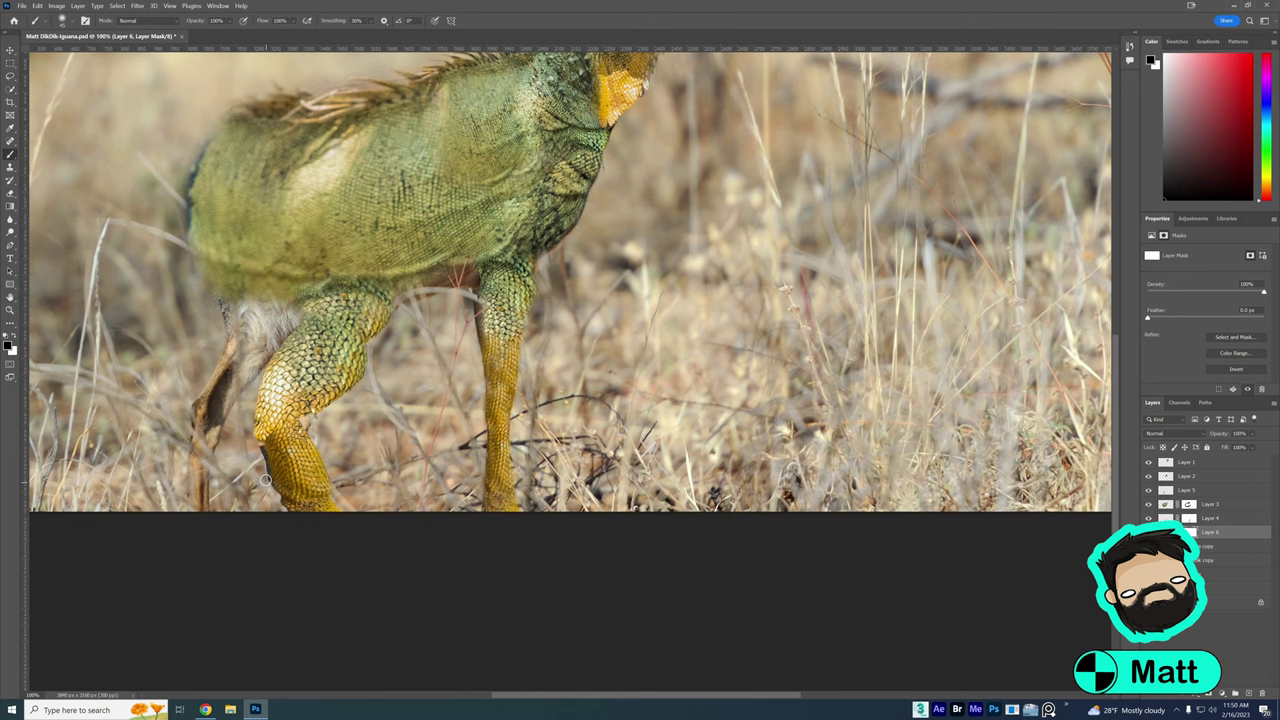
{"action": "key", "text": "x"}
{"action": "left_click_drag", "start_coordinate": [265, 480], "coordinate": [268, 455]}
Clone leg texture over the upper-leg join and add a more upright duplicate of the leg
{"action": "key", "text": "s"}
{"action": "left_click", "coordinate": [314, 409], "text": "alt"}
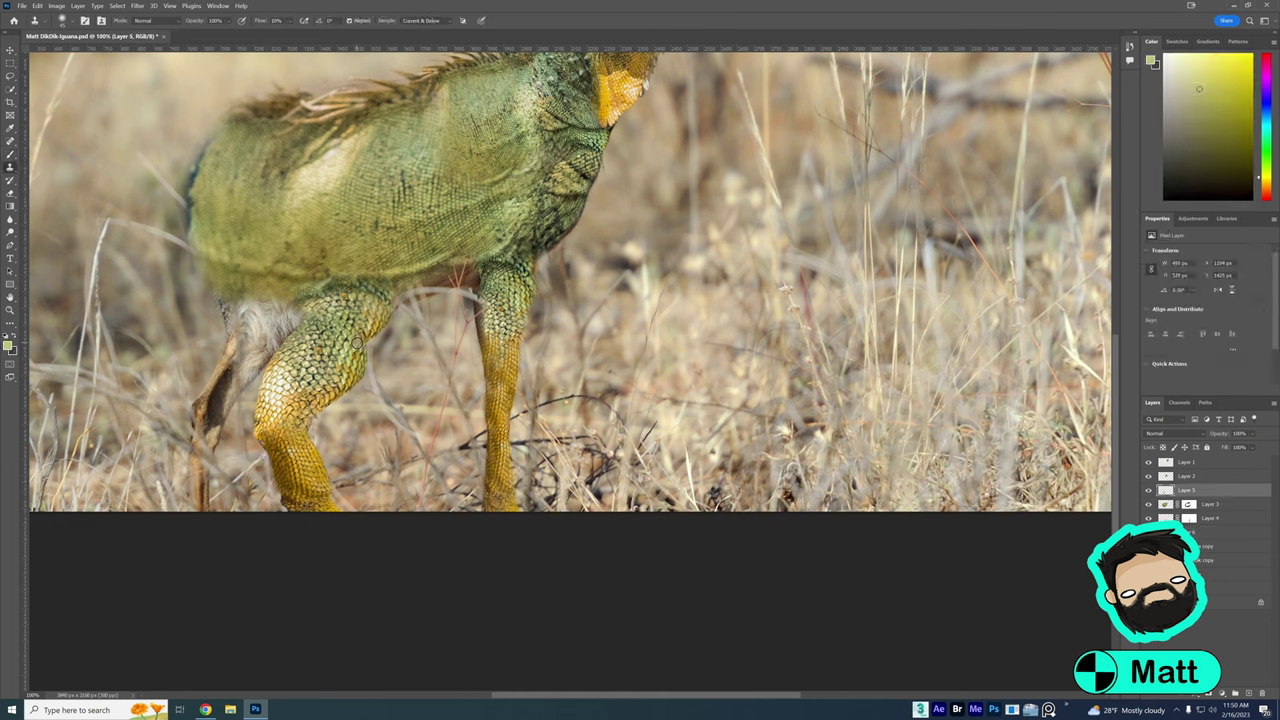
{"action": "left_click_drag", "start_coordinate": [357, 343], "coordinate": [412, 292]}
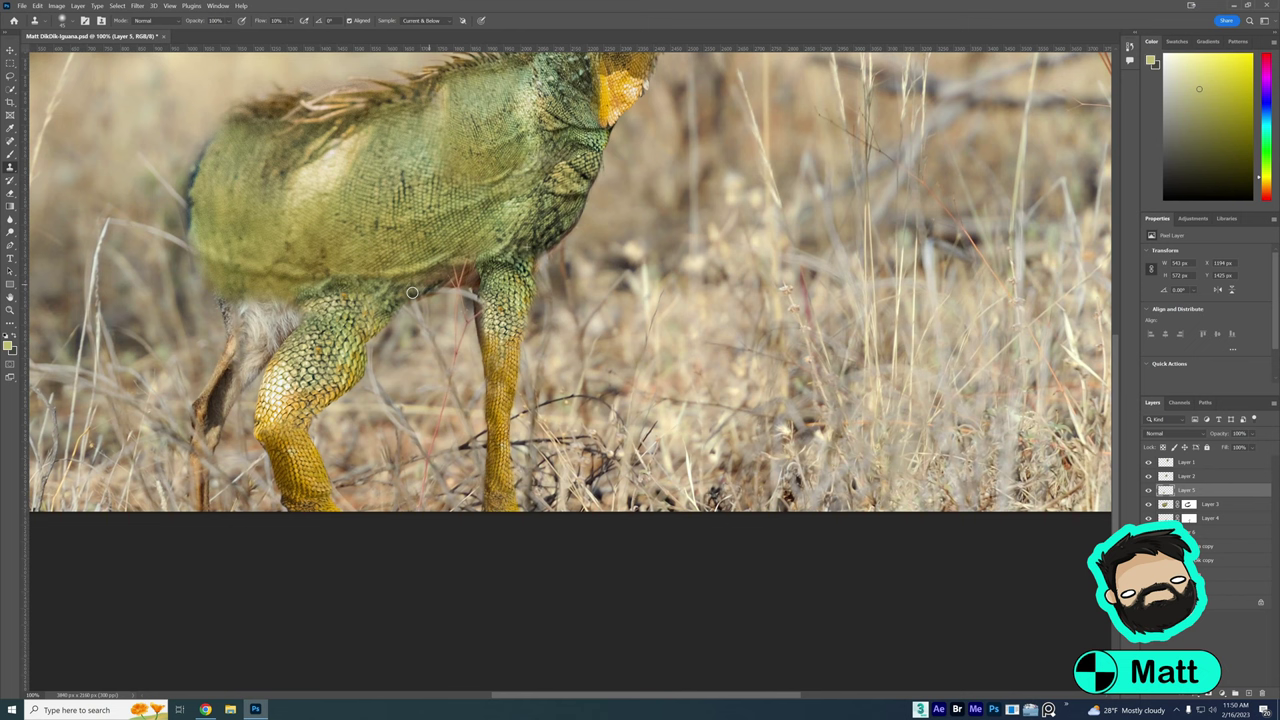
{"action": "key", "text": "ctrl+j"}
{"action": "key", "text": "ctrl+t"}
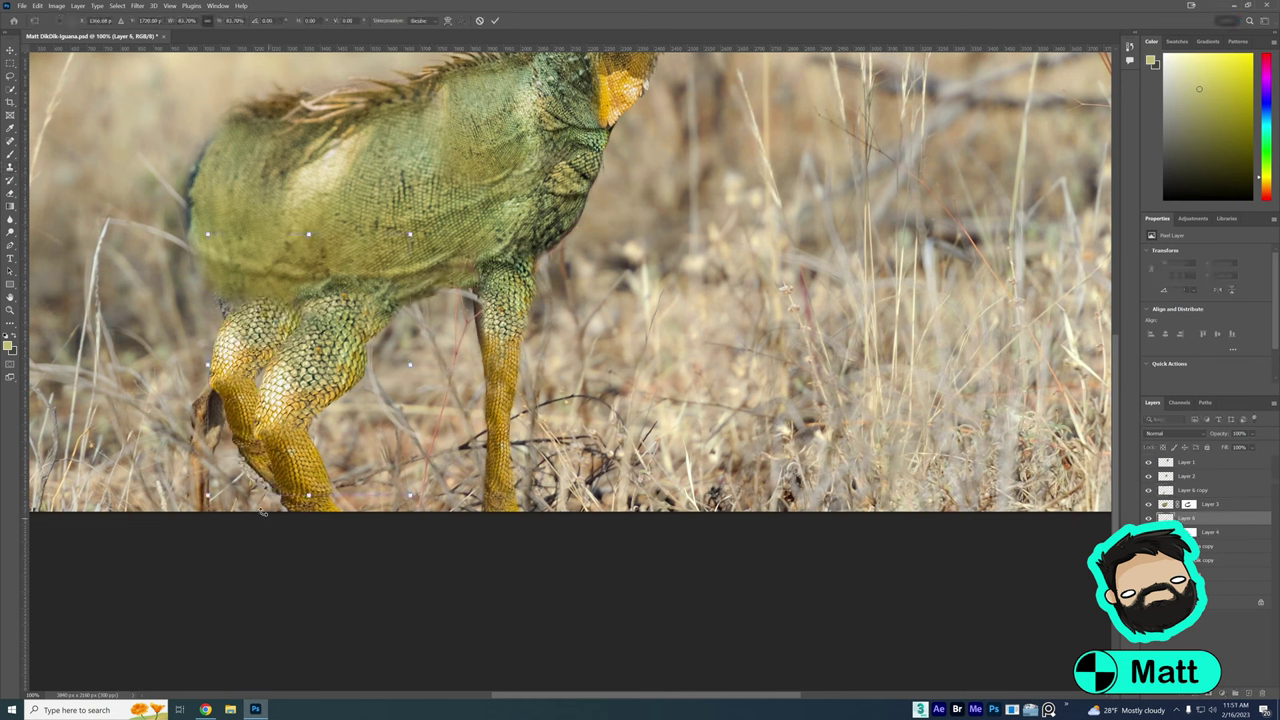
{"action": "key", "text": "Return"}
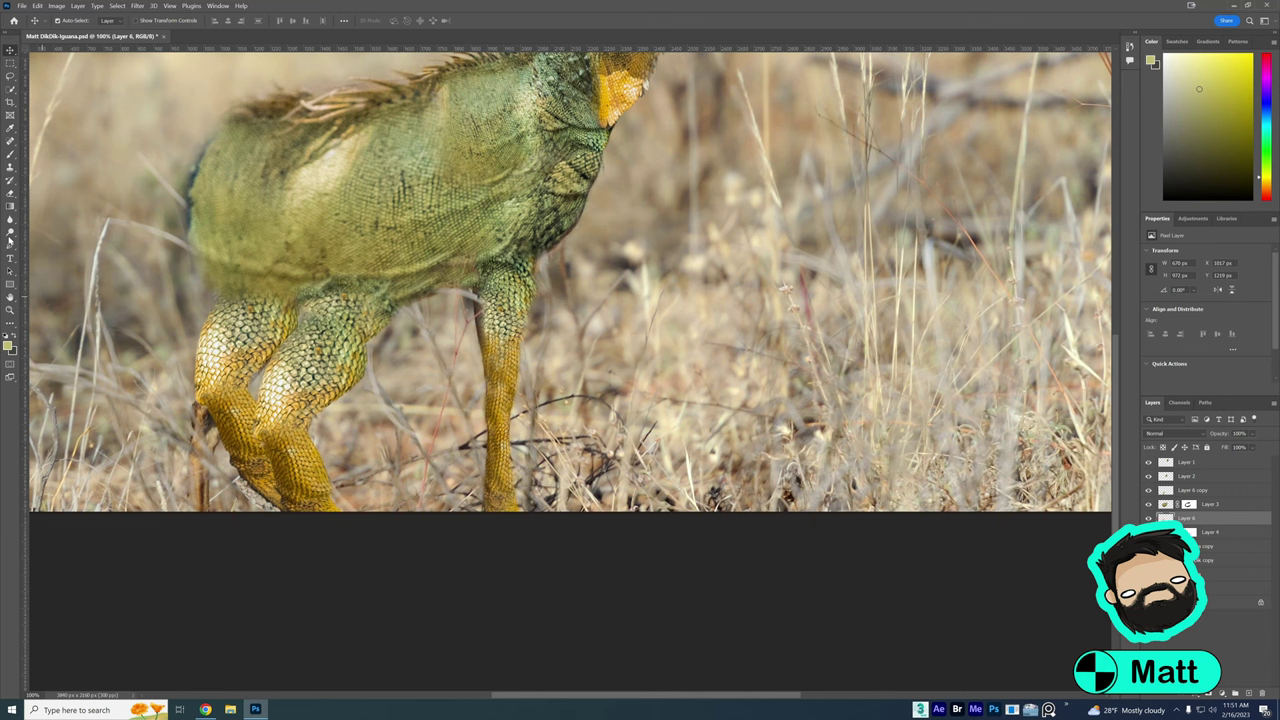
Sample a tan colour from the image and ready the Clone Stamp on body Layer 3
{"action": "key", "text": "b"}
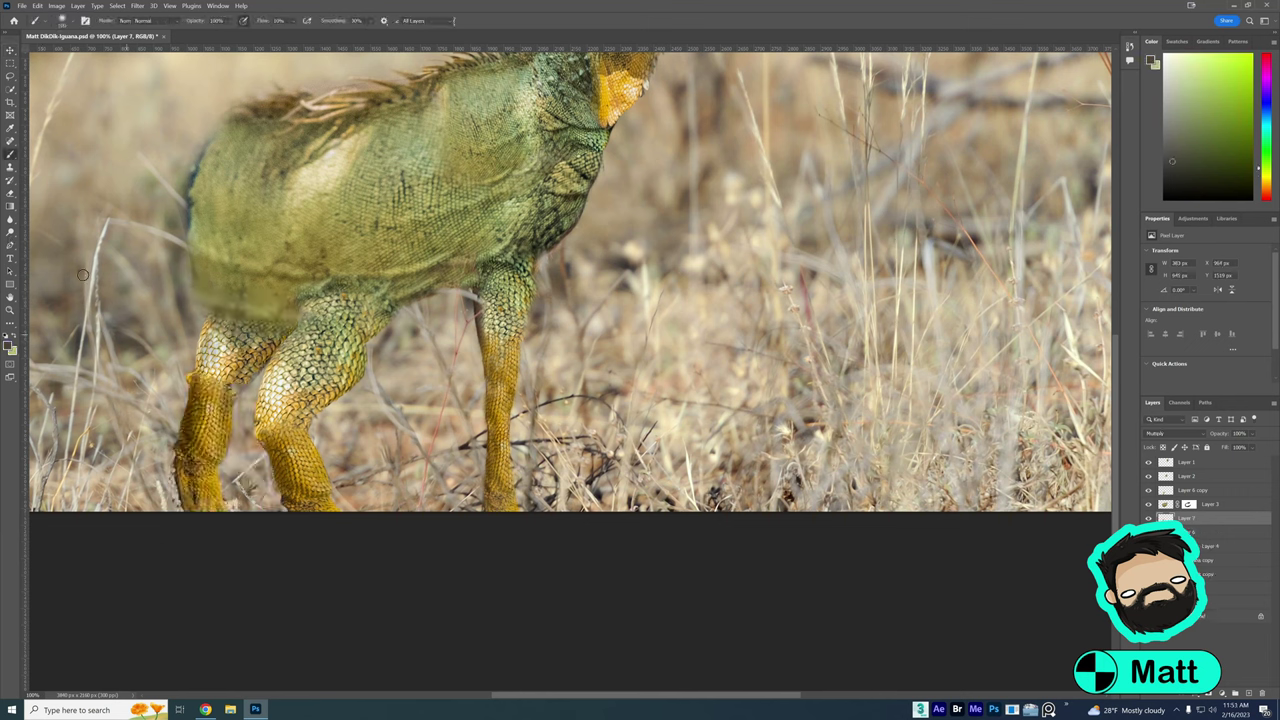
{"action": "left_click", "coordinate": [83, 274], "text": "alt"}
{"action": "key", "text": "alt+bracketright"}
{"action": "key", "text": "s"}
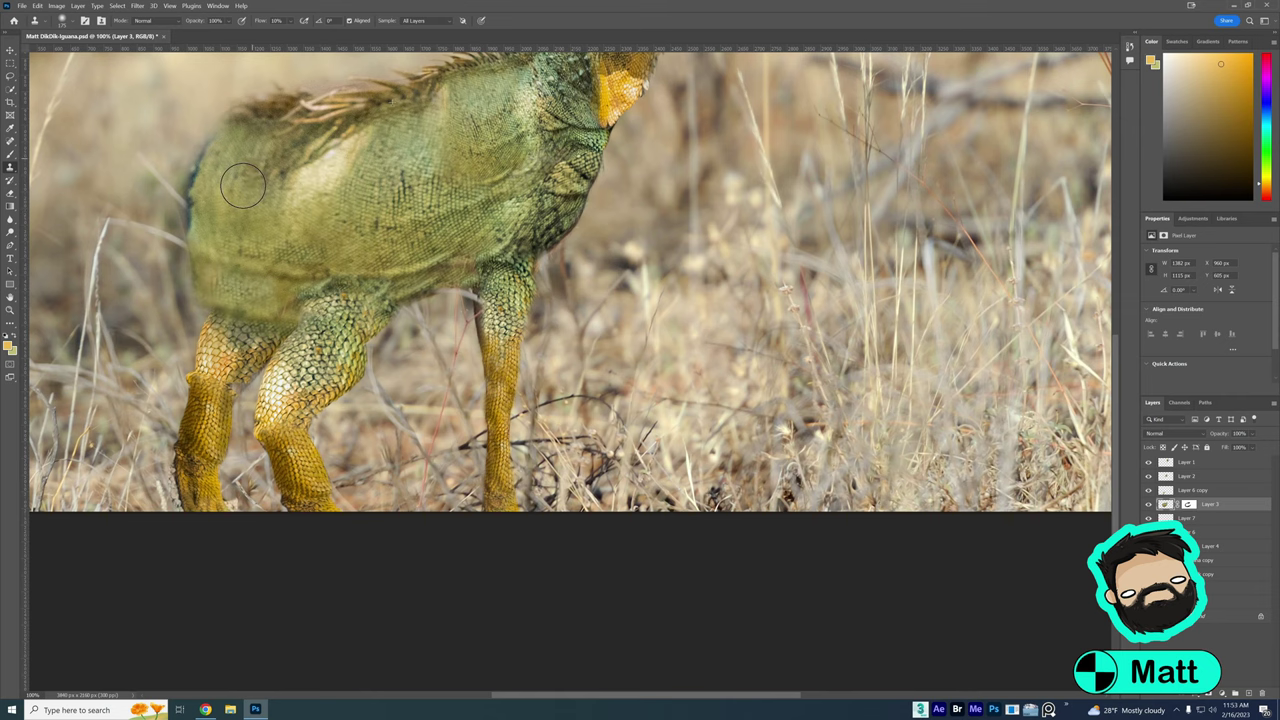
Curve the tail upward and paint away its grey halo, touching up the underside at 10% flow
{"action": "key", "text": "l"}
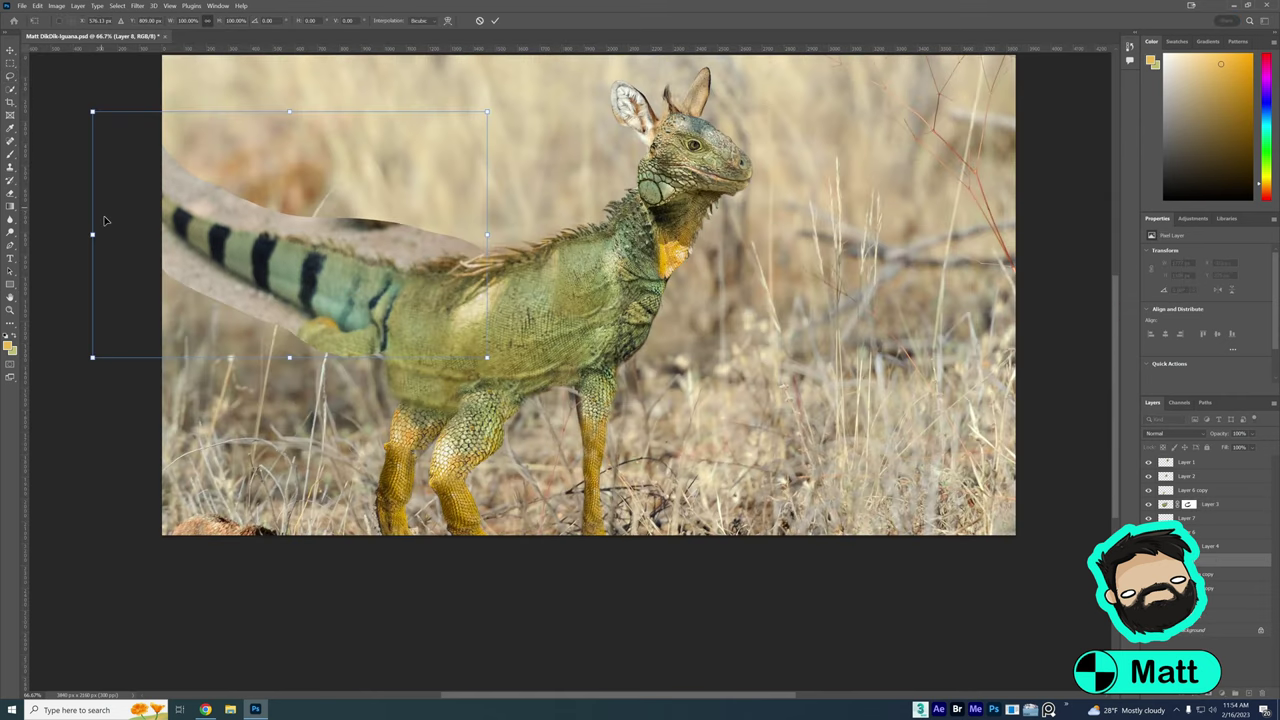
{"action": "left_click_drag", "start_coordinate": [103, 223], "coordinate": [272, 97]}
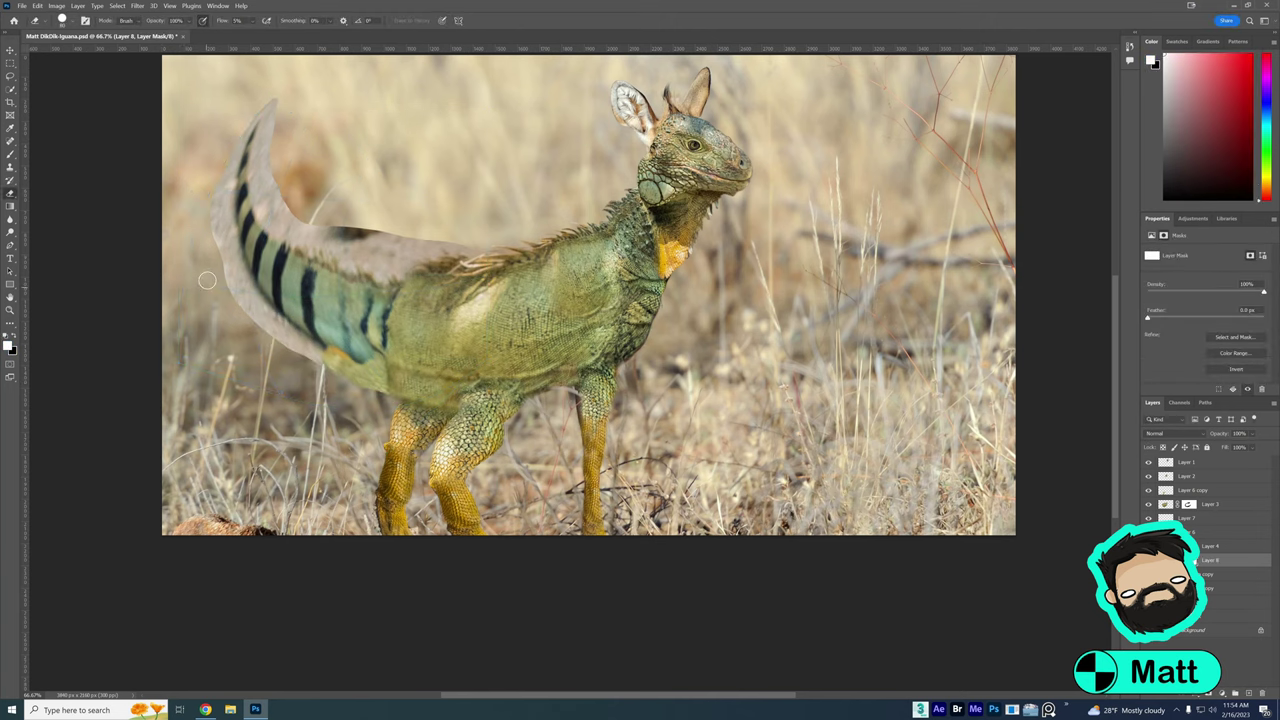
{"action": "key", "text": "b"}
{"action": "left_click_drag", "start_coordinate": [207, 280], "coordinate": [370, 388]}
{"action": "mouse_move", "coordinate": [240, 165]}
{"action": "left_mouse_down"}
{"action": "mouse_move", "coordinate": [374, 266]}
{"action": "mouse_move", "coordinate": [423, 243]}
{"action": "left_mouse_up"}
{"action": "key", "text": "shift+1"}
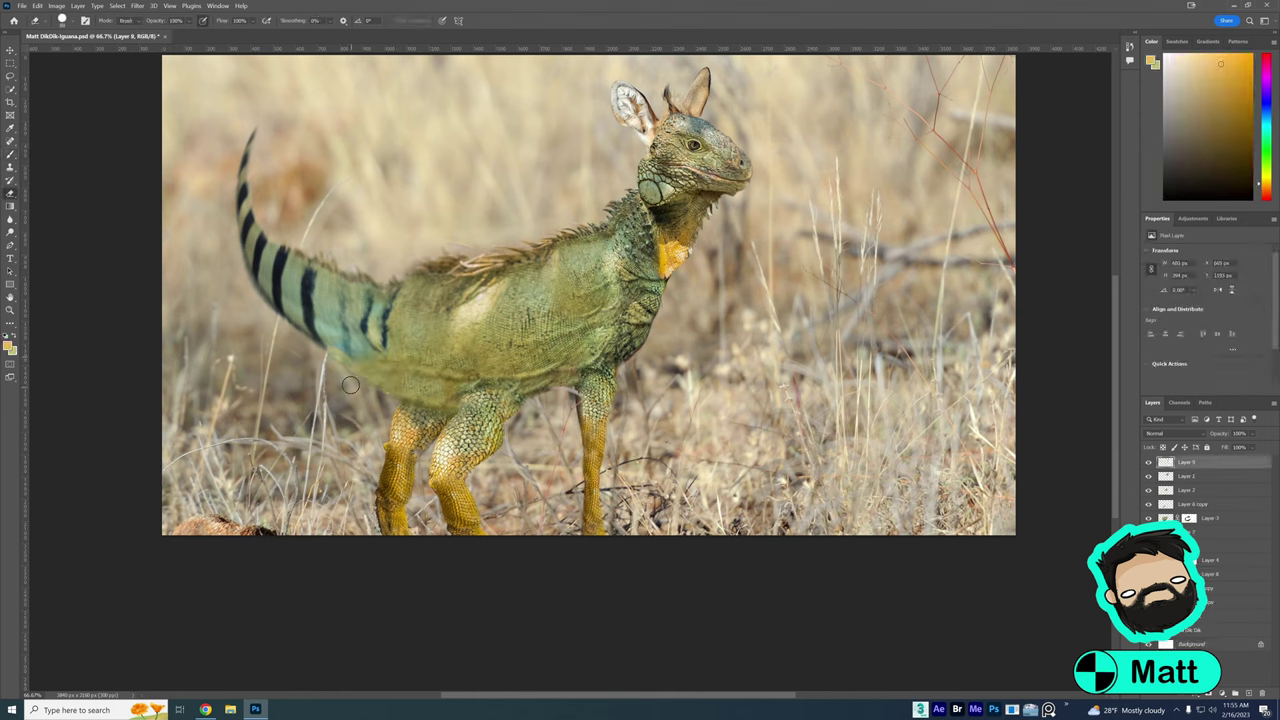
{"action": "left_click_drag", "start_coordinate": [350, 385], "coordinate": [365, 345]}
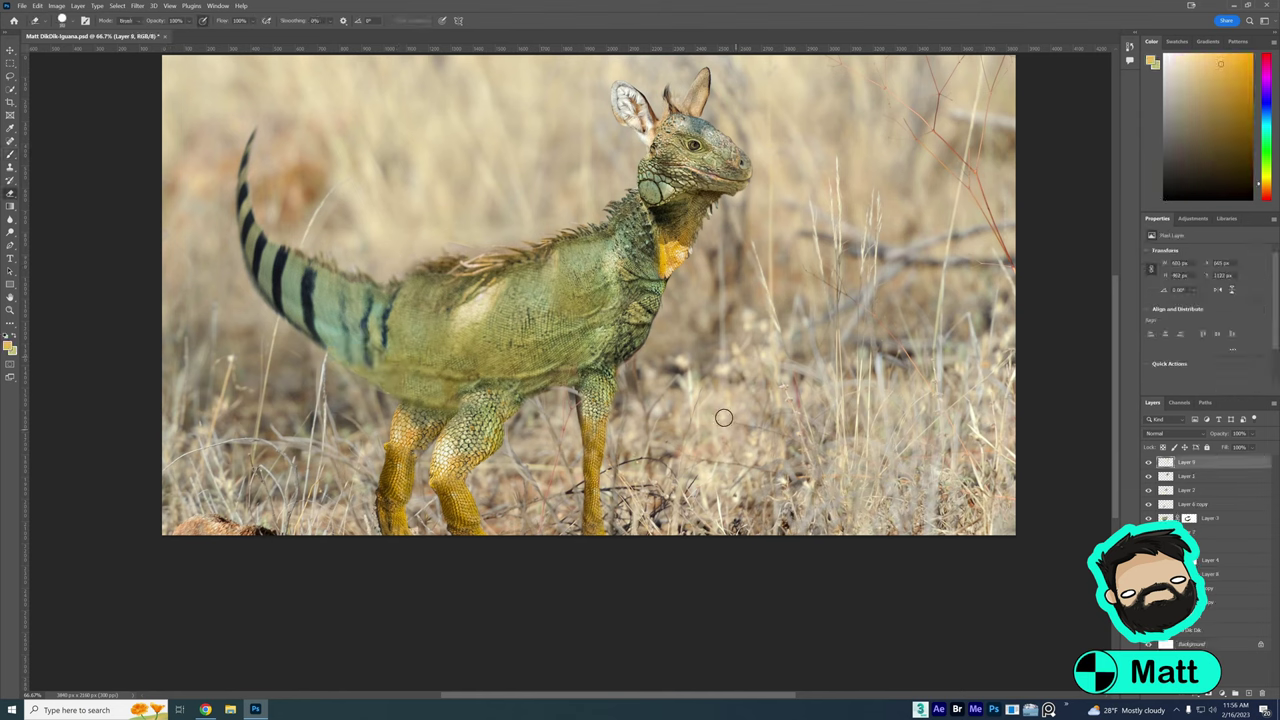
Select the Layer 6 leg layers and hide the Dik Dik layer to reveal the iguana body
{"action": "left_click", "coordinate": [292, 310], "text": "ctrl"}
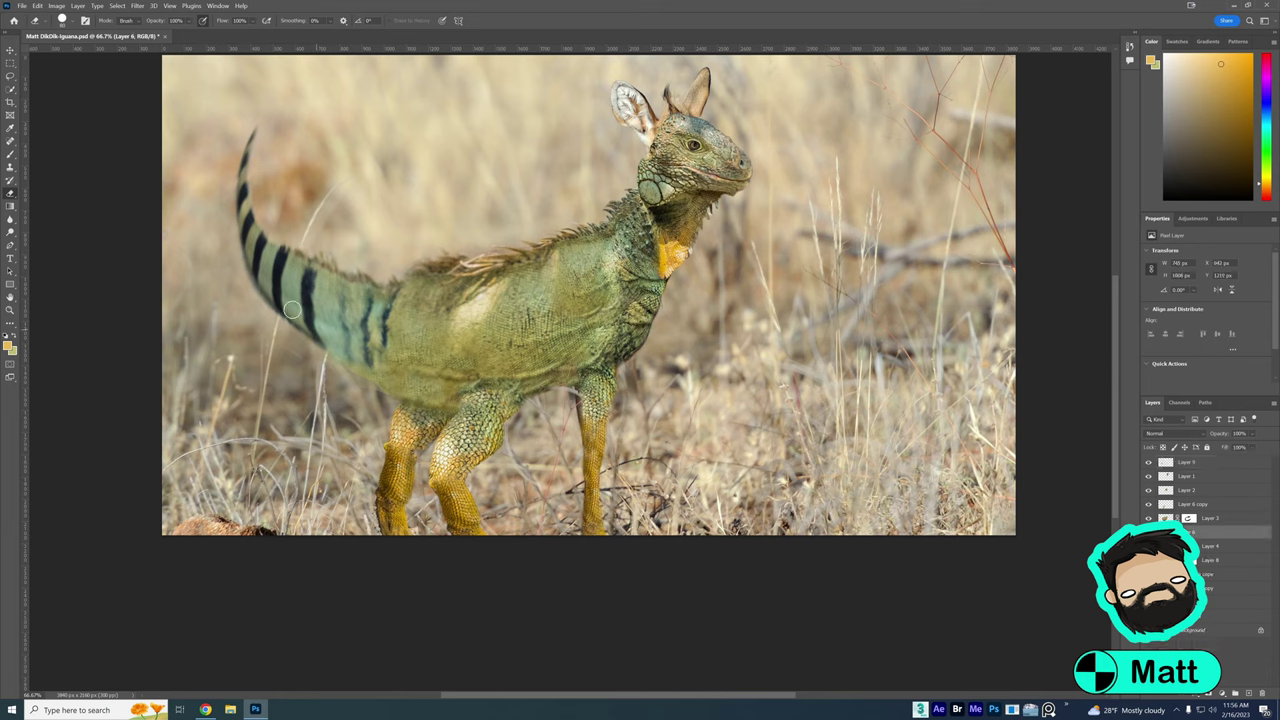
{"action": "key", "text": "r"}
{"action": "left_click", "coordinate": [1163, 504]}
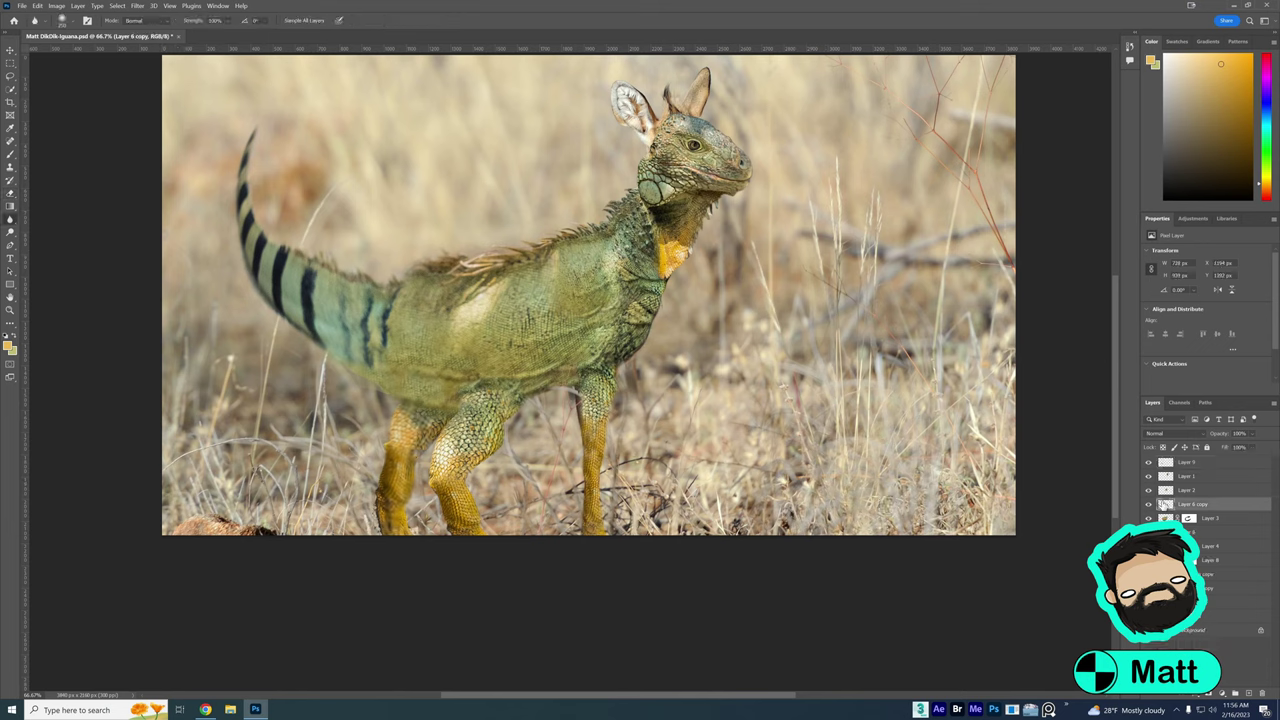
{"action": "key", "text": "l"}
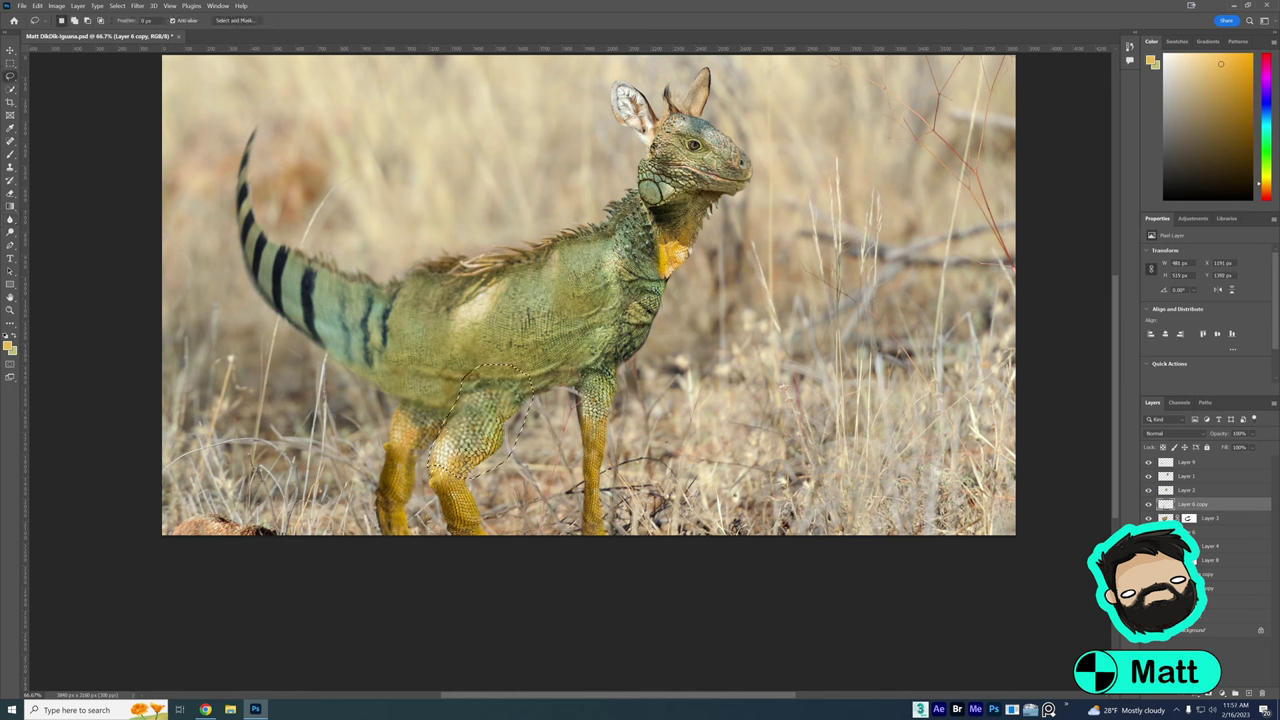
{"action": "left_click", "coordinate": [1148, 464]}
{"action": "left_click", "coordinate": [1148, 464]}
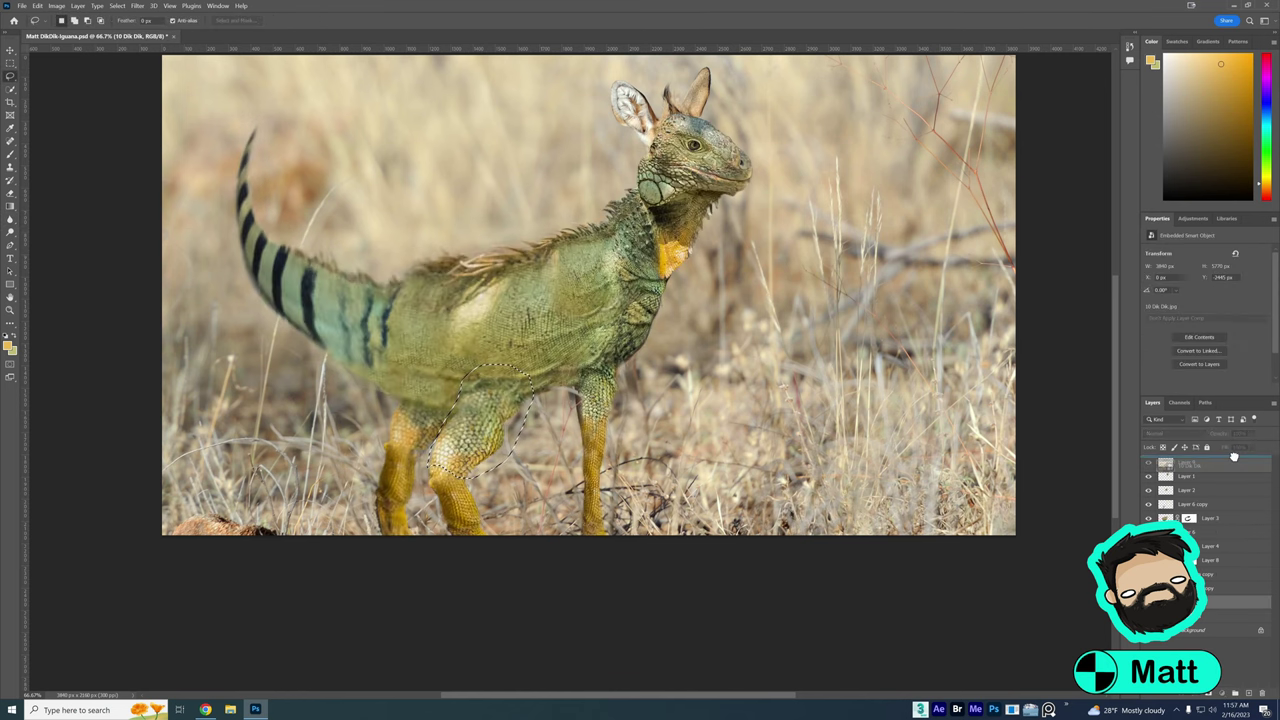
{"action": "key", "text": "v"}
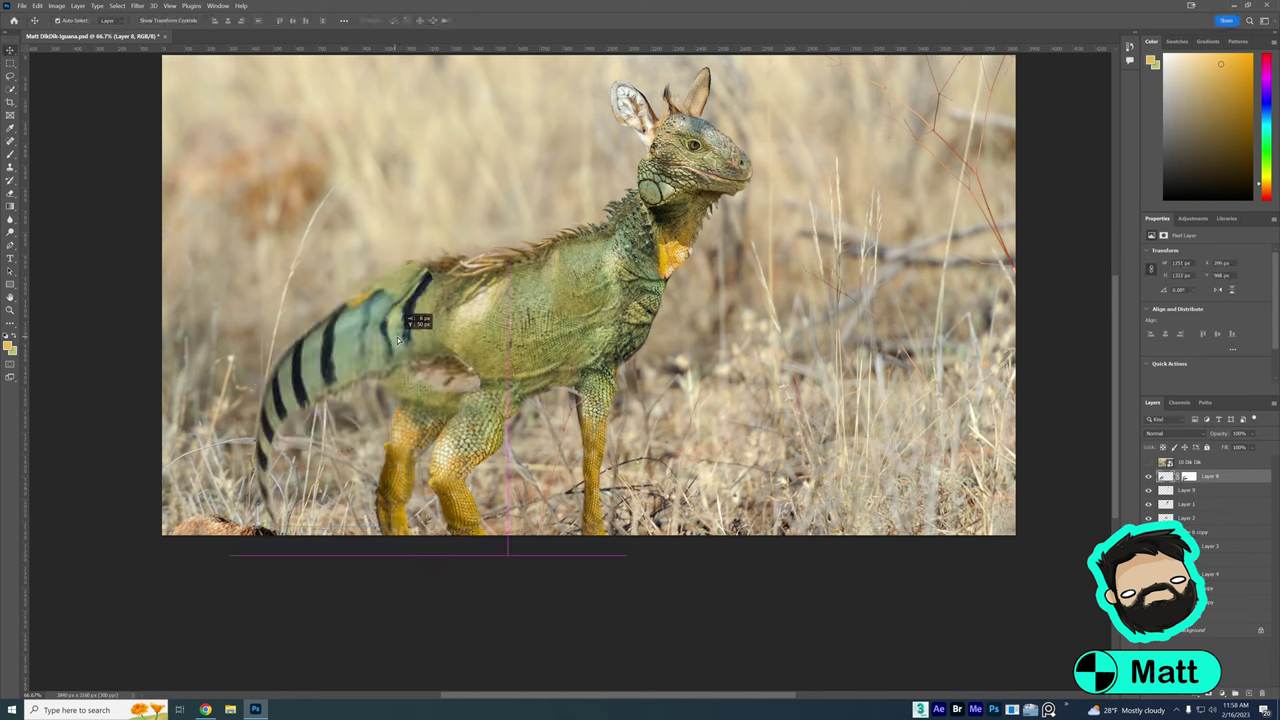
Scale Layer 8's tail out from the body and paint its mask black to blend the seam
{"action": "key", "text": "Return"}
{"action": "key", "text": "b"}
{"action": "key", "text": "b"}
{"action": "key", "text": "d"}
{"action": "key", "text": "ctrl+backslash"}
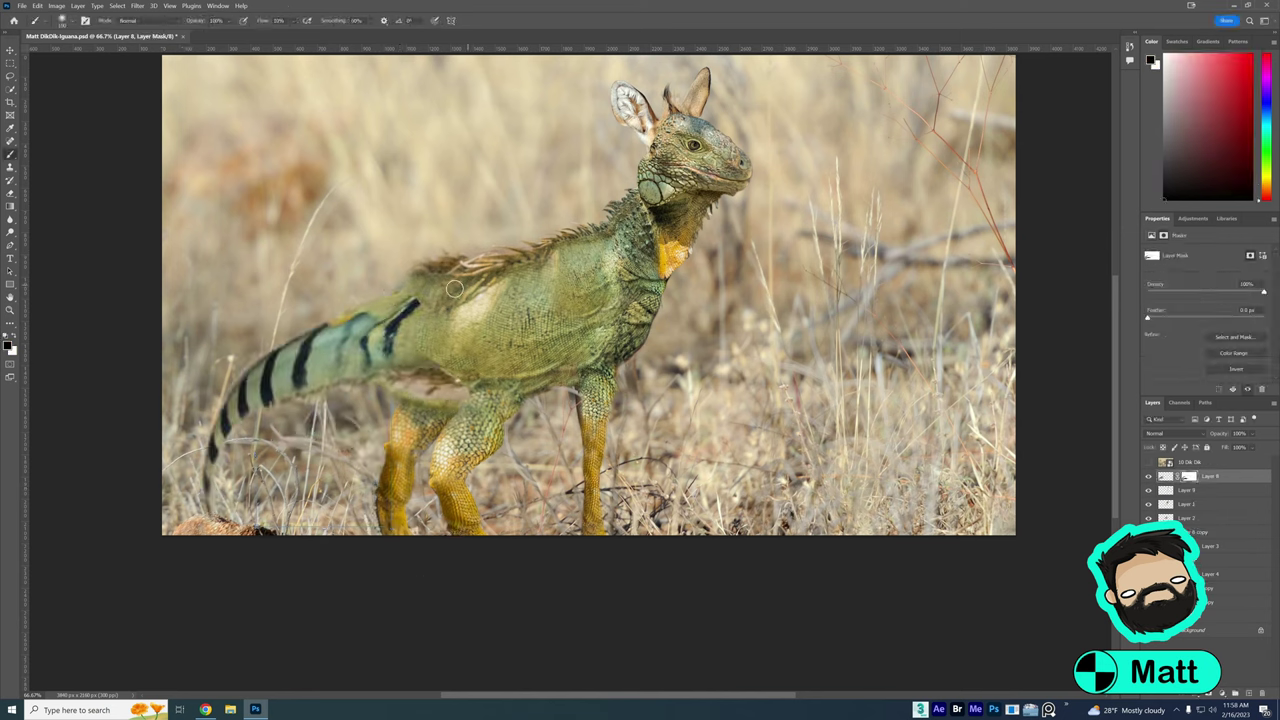
{"action": "mouse_move", "coordinate": [454, 289]}
{"action": "left_mouse_down"}
{"action": "mouse_move", "coordinate": [333, 315]}
{"action": "mouse_move", "coordinate": [300, 350]}
{"action": "left_mouse_up"}
{"action": "left_click", "coordinate": [1263, 631]}
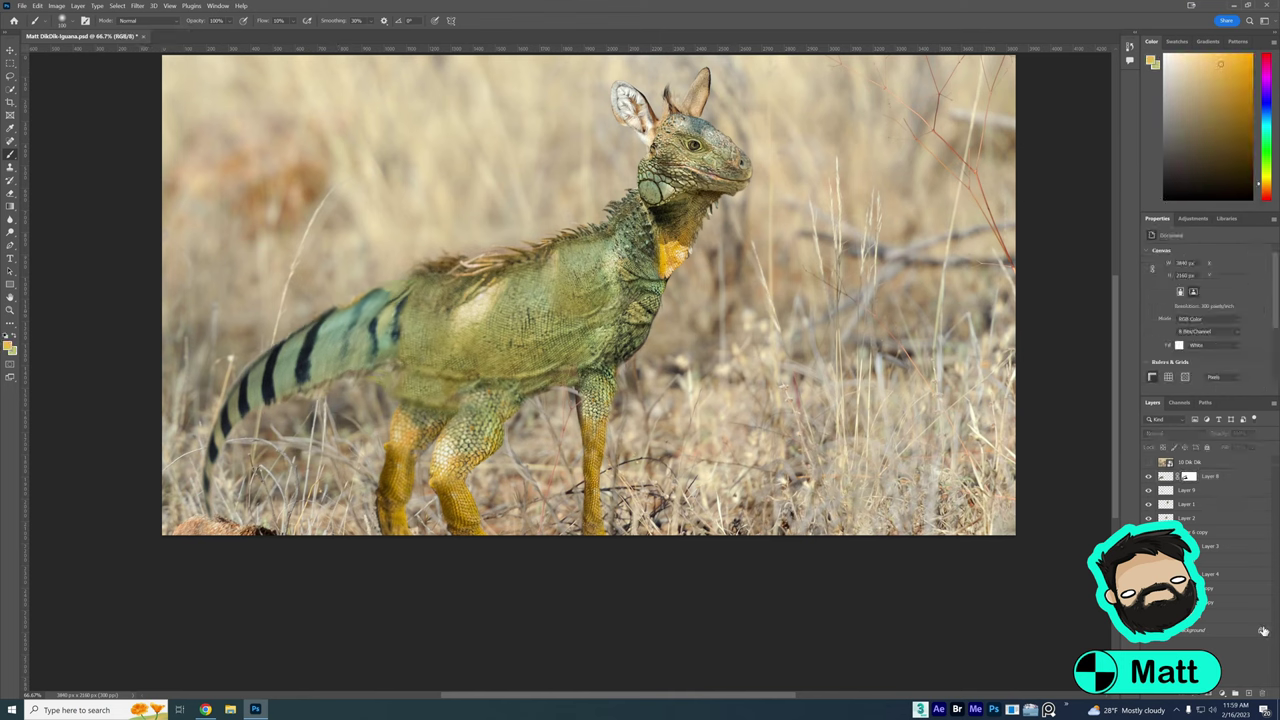
Add a new empty layer and set a Clone Stamp source on the iguana's body
{"action": "left_click", "coordinate": [1248, 693]}
{"action": "key", "text": "s"}
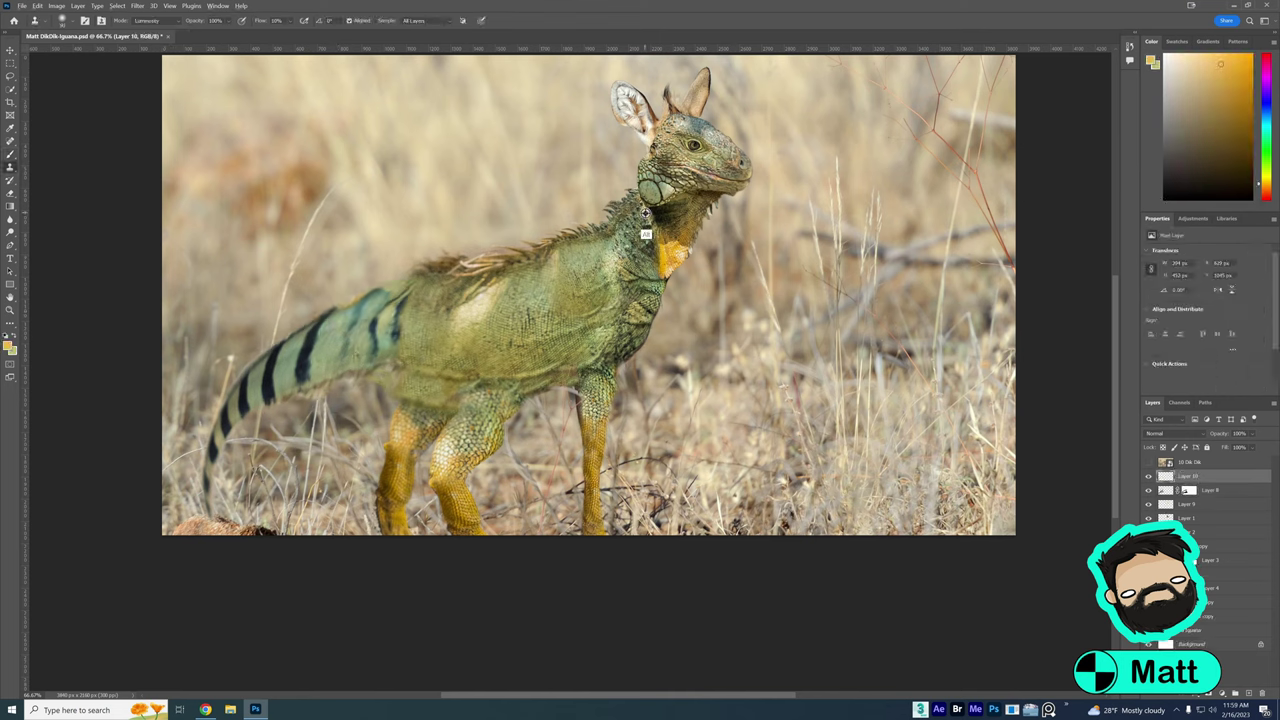
{"action": "left_click", "coordinate": [428, 328], "text": "alt"}
{"action": "left_click", "coordinate": [355, 361]}
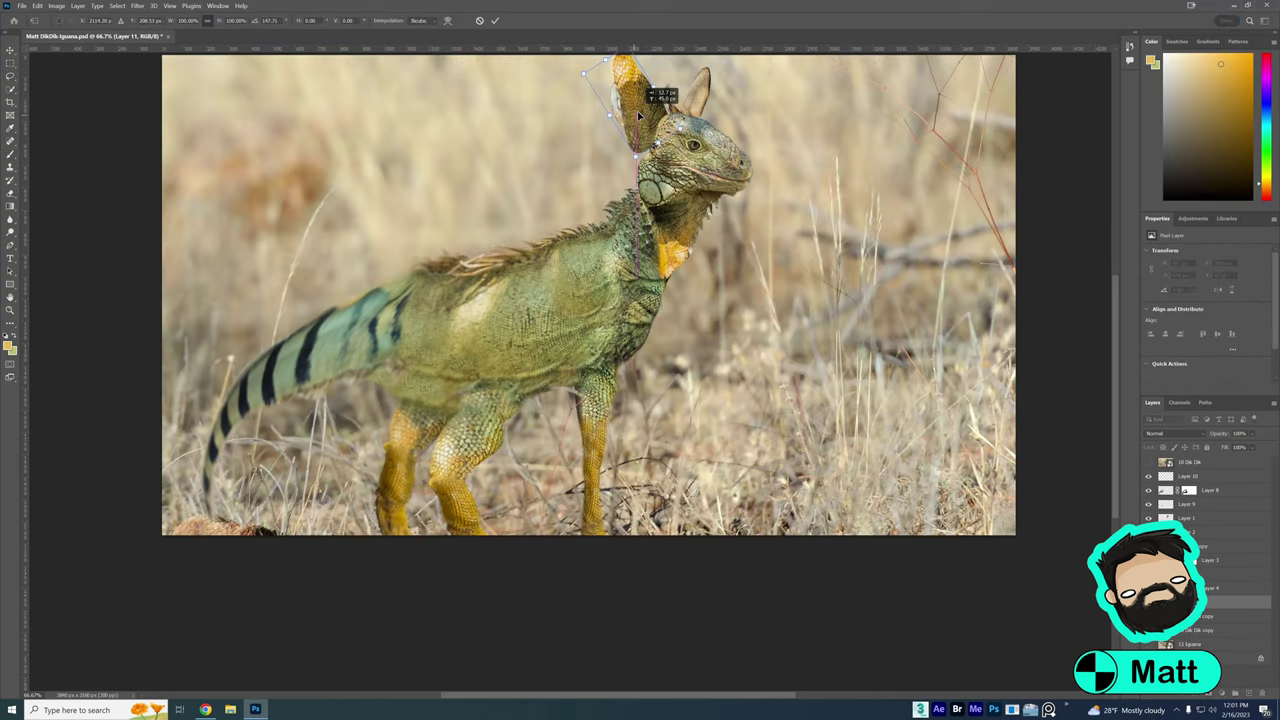
Position the crest piece over the head and distort and warp it to fit
{"action": "left_click_drag", "start_coordinate": [633, 118], "coordinate": [648, 130]}
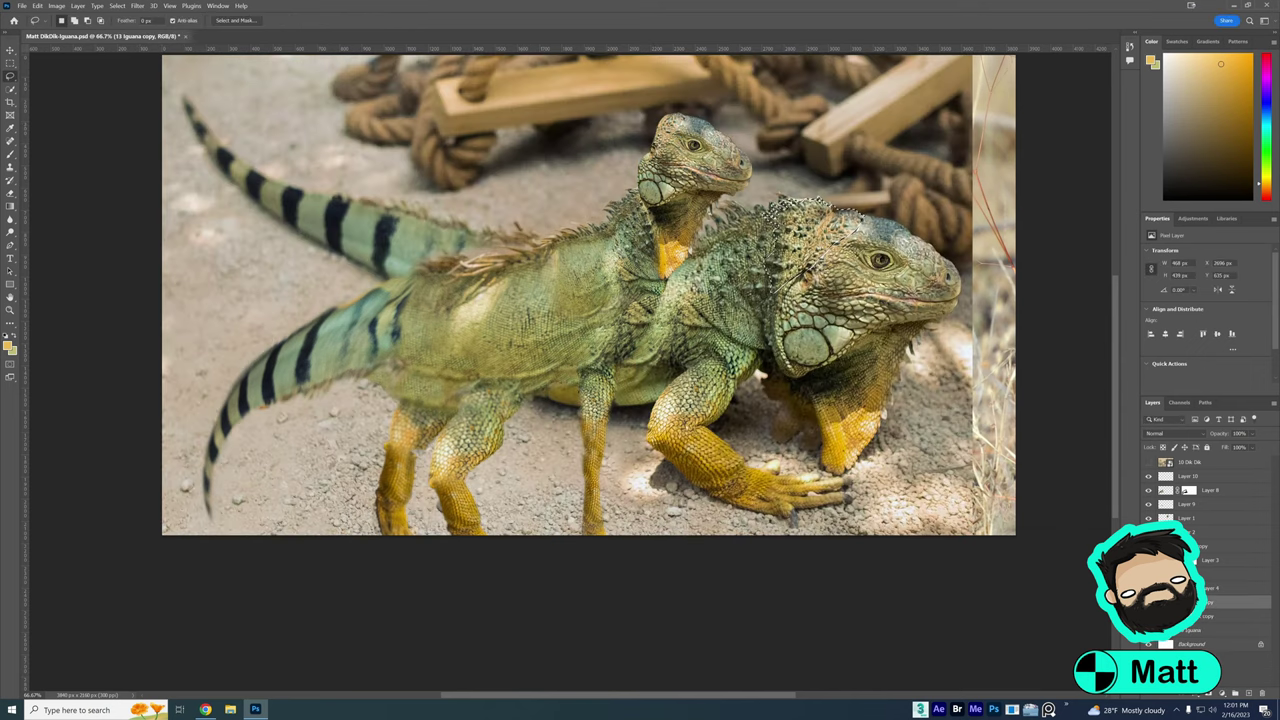
{"action": "right_click", "coordinate": [658, 159]}
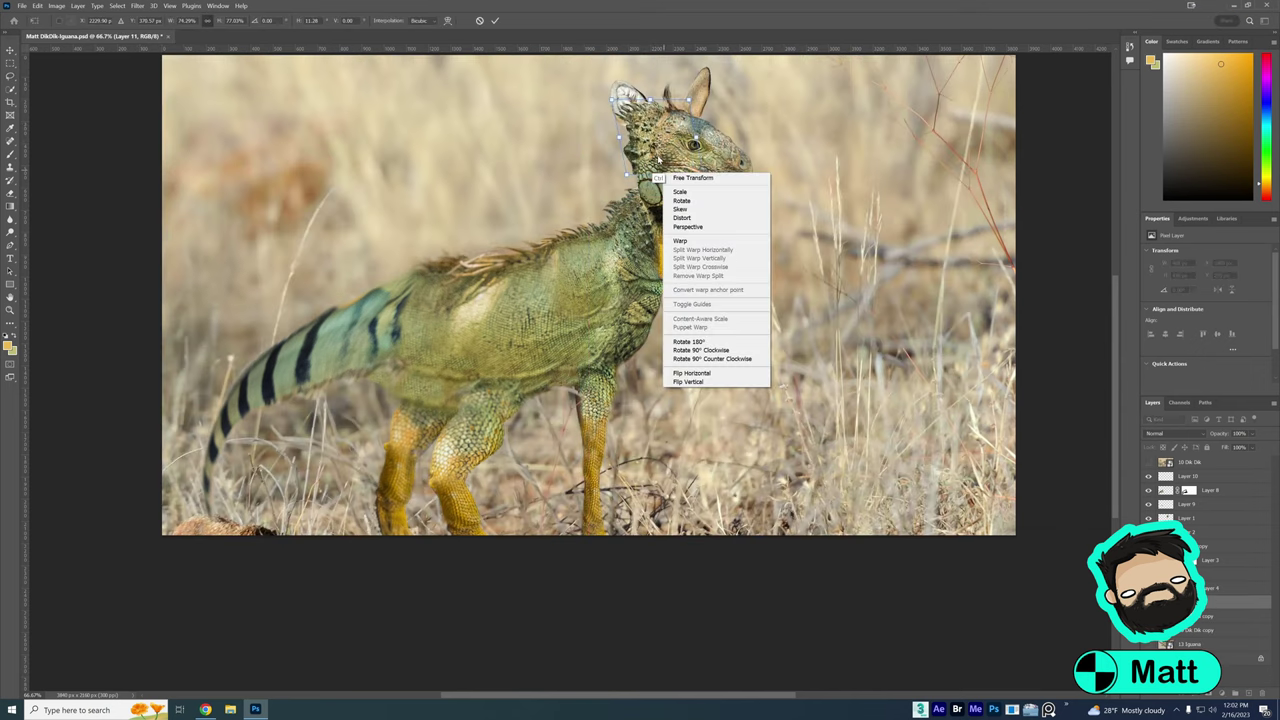
{"action": "left_click_drag", "start_coordinate": [658, 159], "coordinate": [666, 199]}
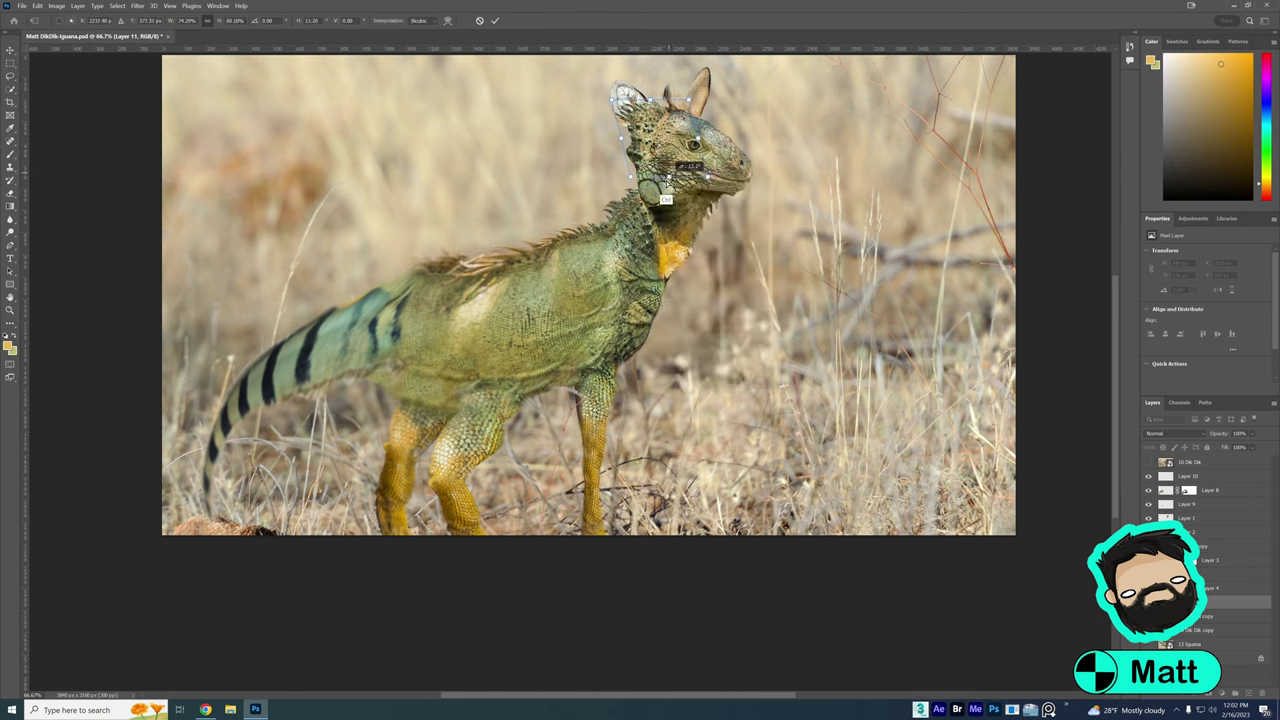
{"action": "right_click", "coordinate": [666, 199]}
{"action": "left_click", "coordinate": [700, 300]}
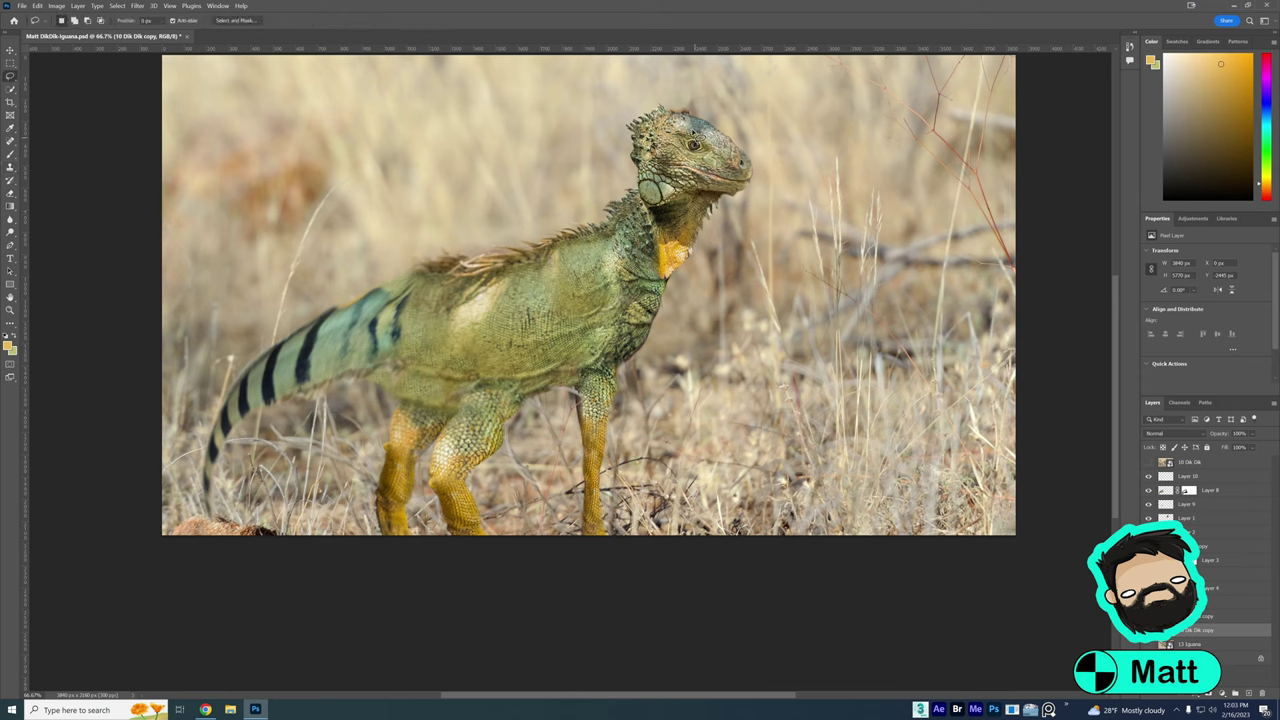
Add a new empty Layer 11 and pick a smaller Blur brush
{"action": "key", "text": "ctrl+shift+alt+n"}
{"action": "key", "text": "r"}
{"action": "key", "text": "bracketleft"}
{"action": "key", "text": "bracketleft"}
{"action": "key", "text": "bracketleft"}
{"action": "key", "text": "bracketleft"}
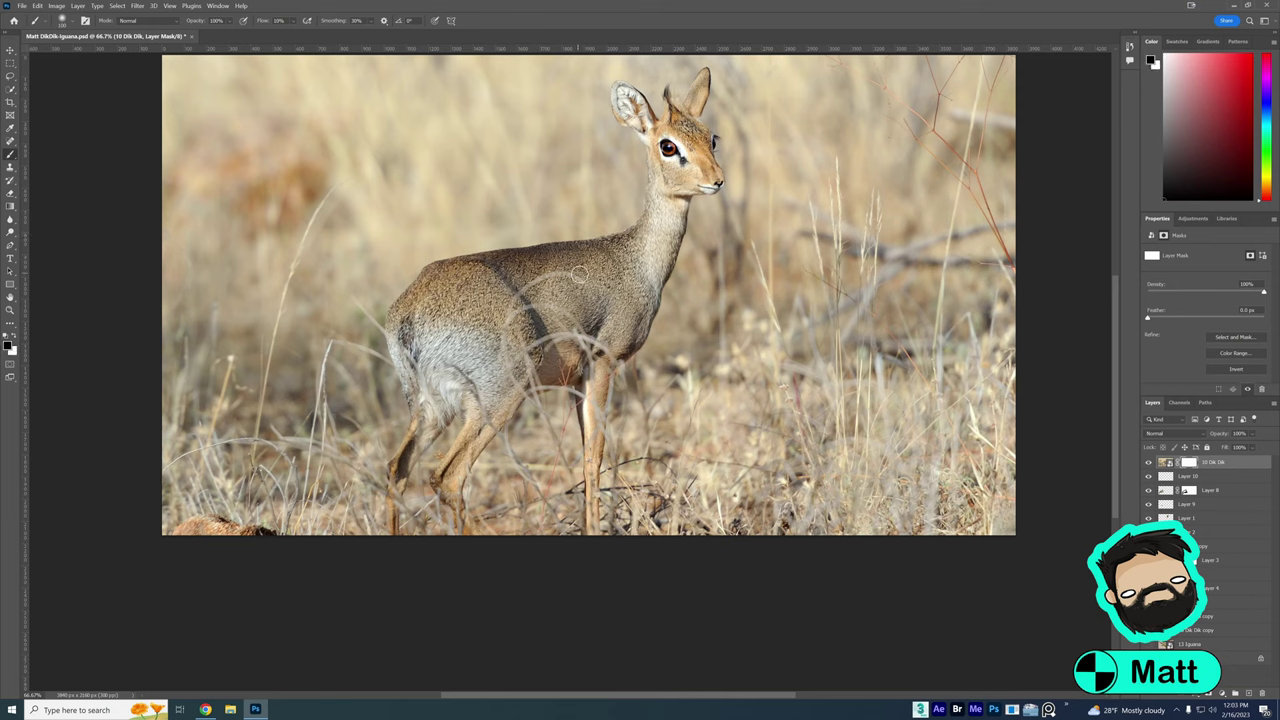
Mask strips of the dik-dik's front leg and reveal grass blades across its body
{"action": "mouse_move", "coordinate": [592, 356]}
{"action": "left_mouse_down"}
{"action": "mouse_move", "coordinate": [593, 400]}
{"action": "mouse_move", "coordinate": [565, 335]}
{"action": "left_mouse_up"}
{"action": "left_click_drag", "start_coordinate": [390, 330], "coordinate": [459, 479]}
{"action": "left_click_drag", "start_coordinate": [590, 428], "coordinate": [596, 460]}
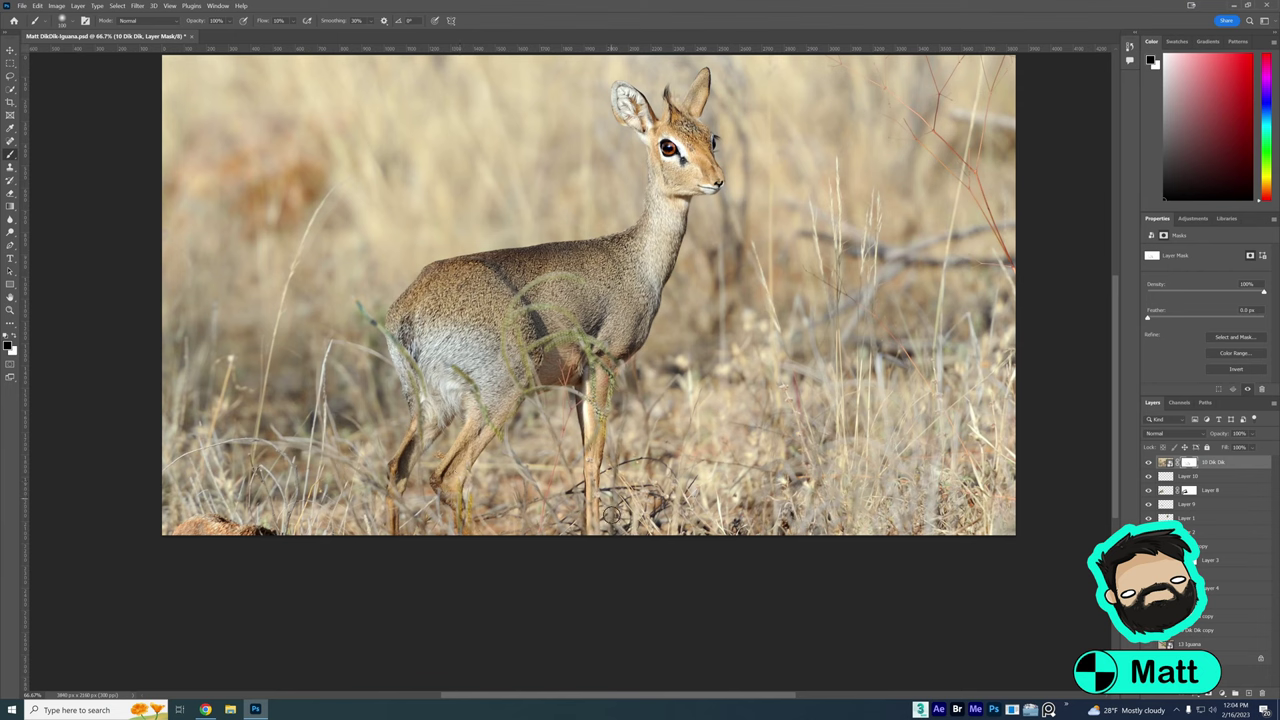
Invert the 10 Dik Dik mask to hide the large dik-dik, then target its pixels and mask
{"action": "key", "text": "x"}
{"action": "key", "text": "ctrl+i"}
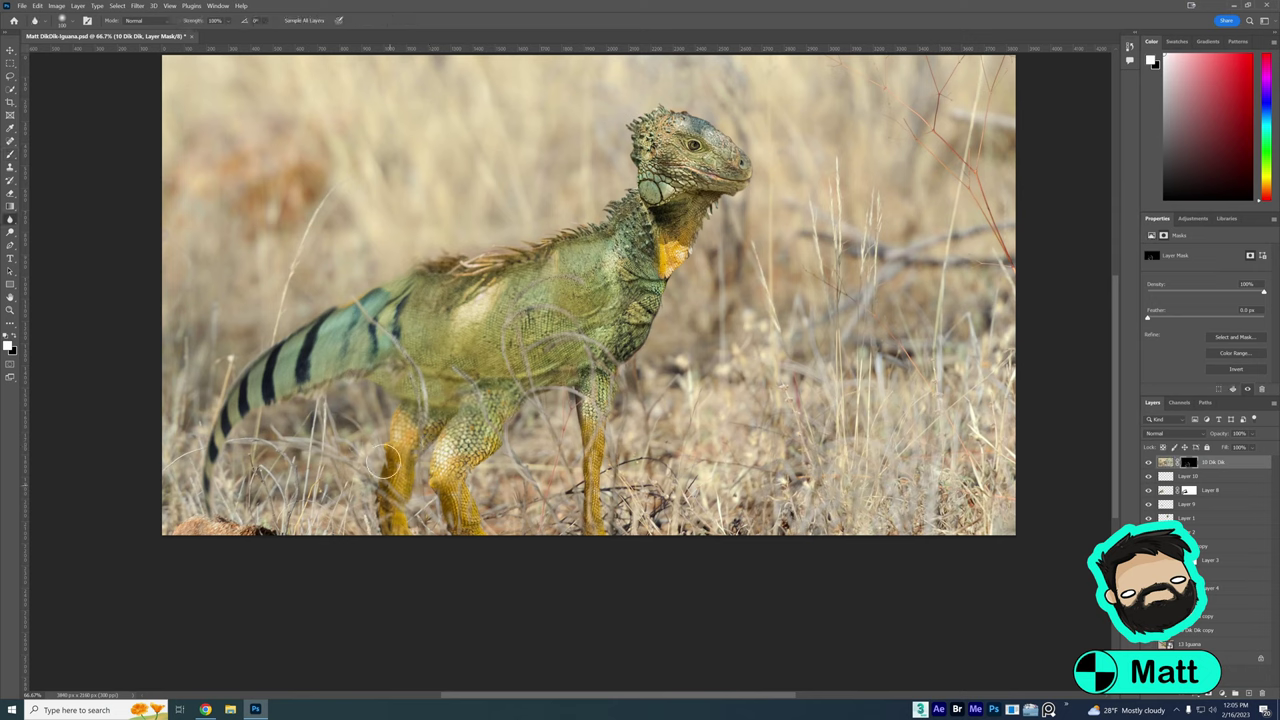
{"action": "key", "text": "ctrl+2"}
{"action": "key", "text": "r"}
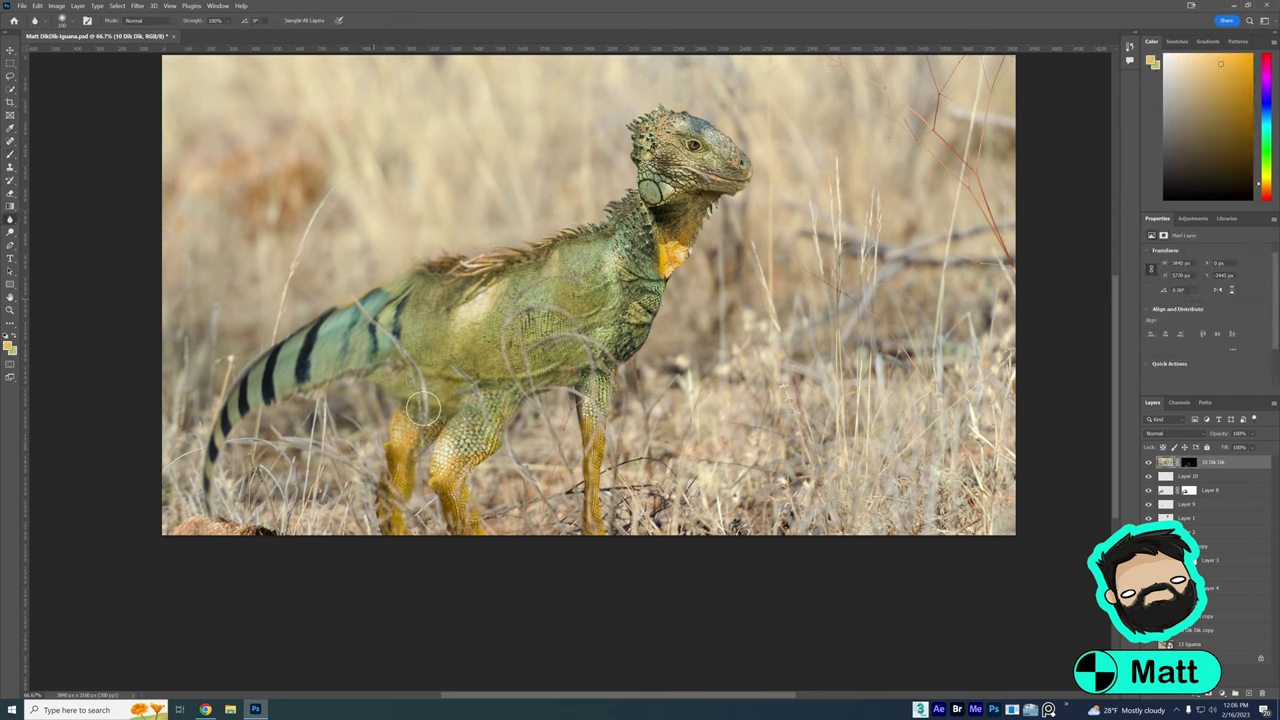
{"action": "left_click", "coordinate": [1188, 462]}
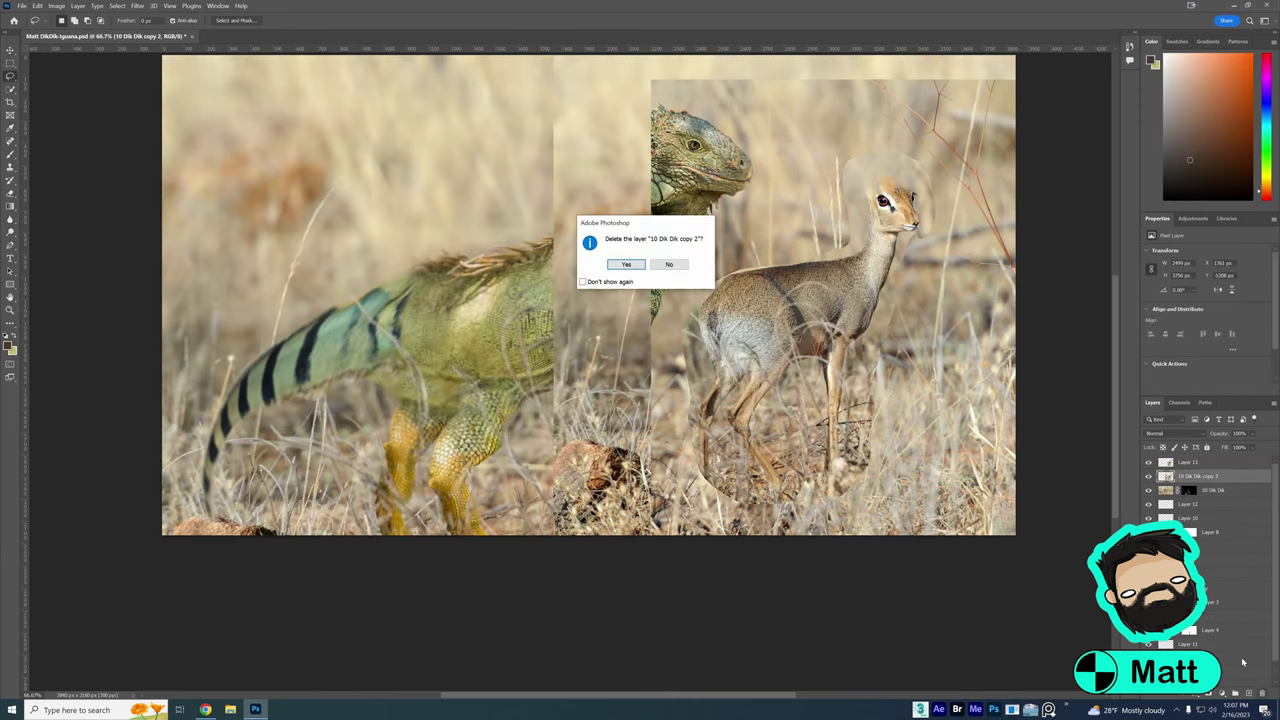
Set Layer 12 to Color, group Layer 10 through Layer 11, and brush sampled beige over the iguana
{"action": "left_click", "coordinate": [1165, 433]}
{"action": "left_click", "coordinate": [1180, 652]}
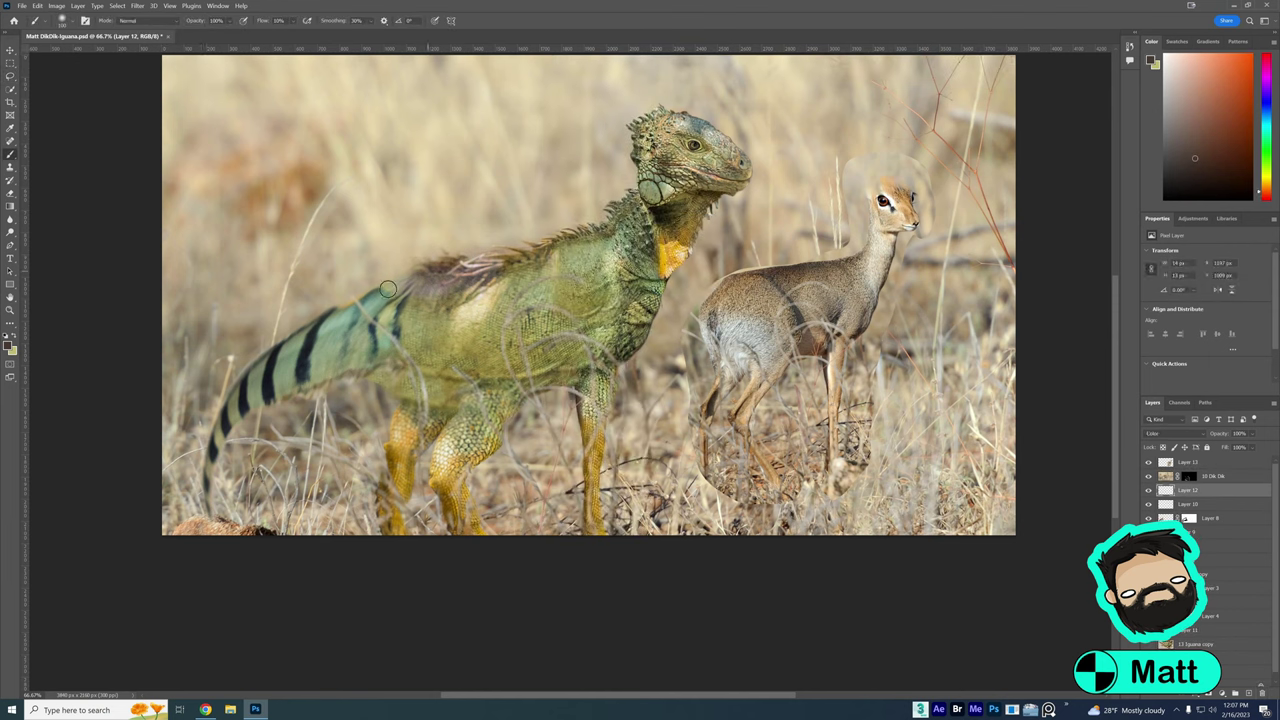
{"action": "left_click", "coordinate": [1187, 504]}
{"action": "left_click", "coordinate": [1213, 630], "text": "shift"}
{"action": "key", "text": "ctrl+g"}
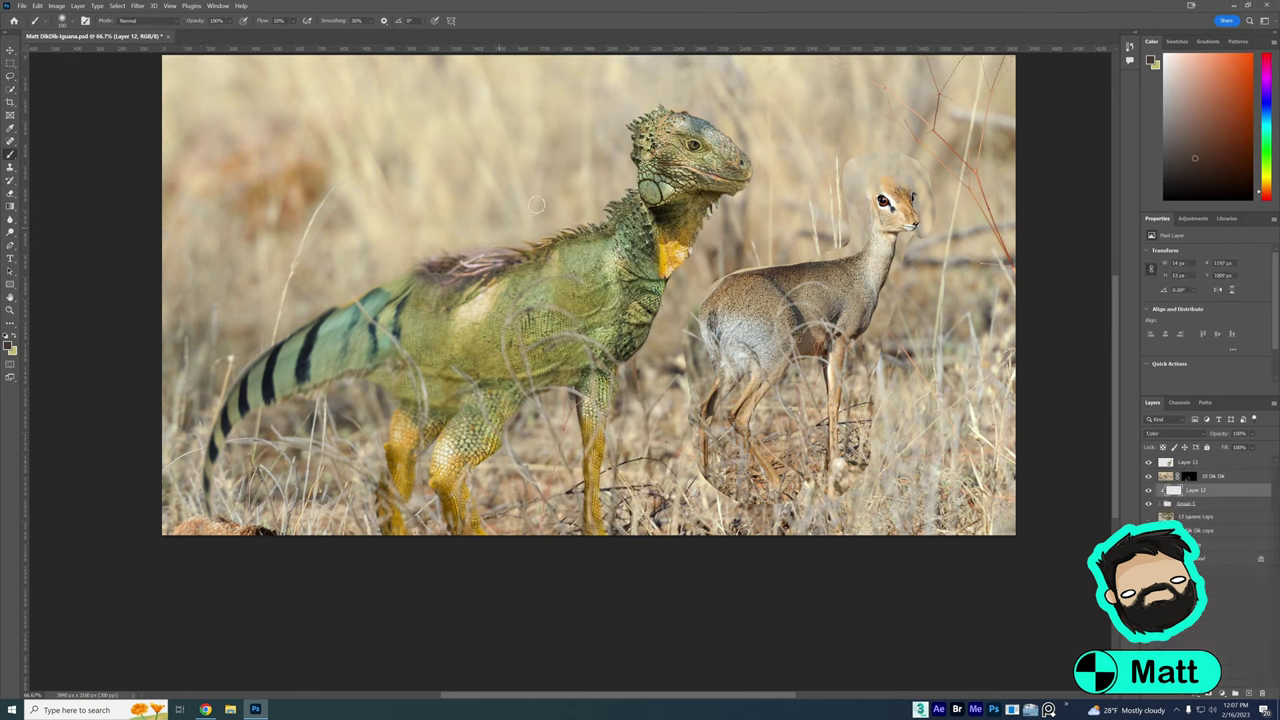
{"action": "left_click", "coordinate": [389, 446], "text": "alt"}
{"action": "left_click_drag", "start_coordinate": [389, 446], "coordinate": [471, 378]}
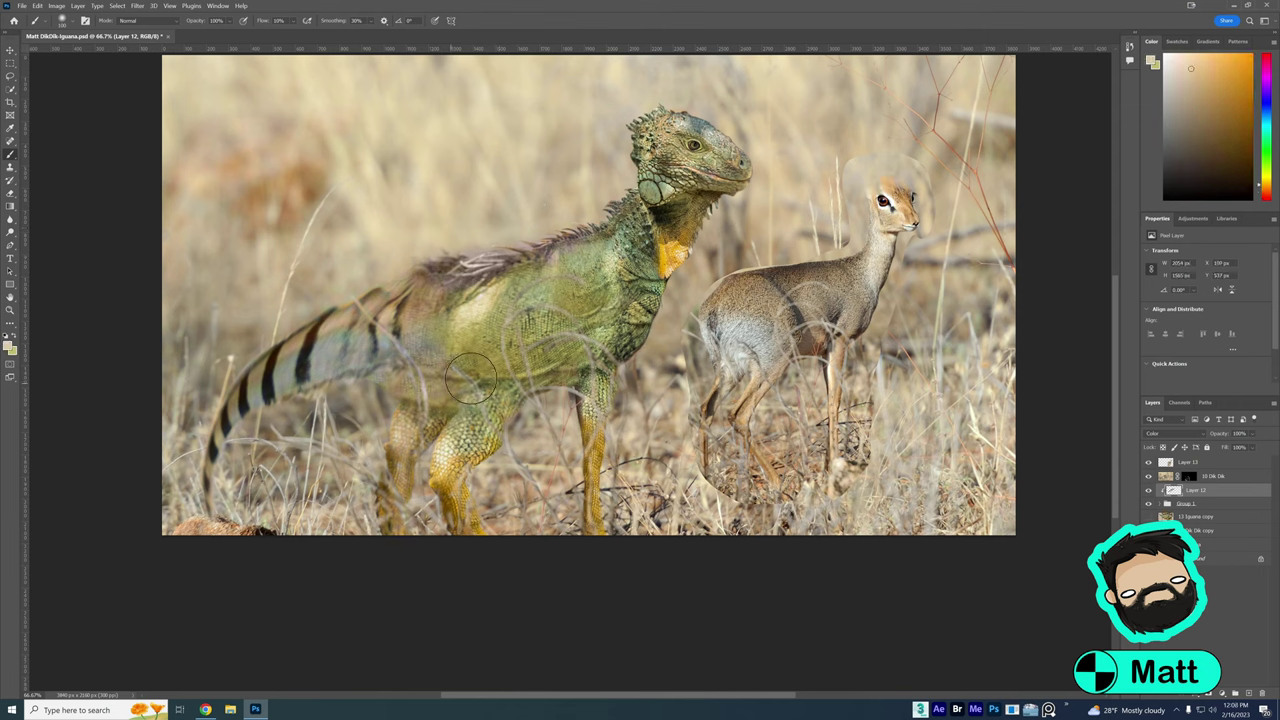
Fill the Color layer with a sampled tan and drop its opacity to about 51%
{"action": "left_click", "coordinate": [62, 20]}
{"action": "left_click", "coordinate": [479, 419], "text": "alt"}
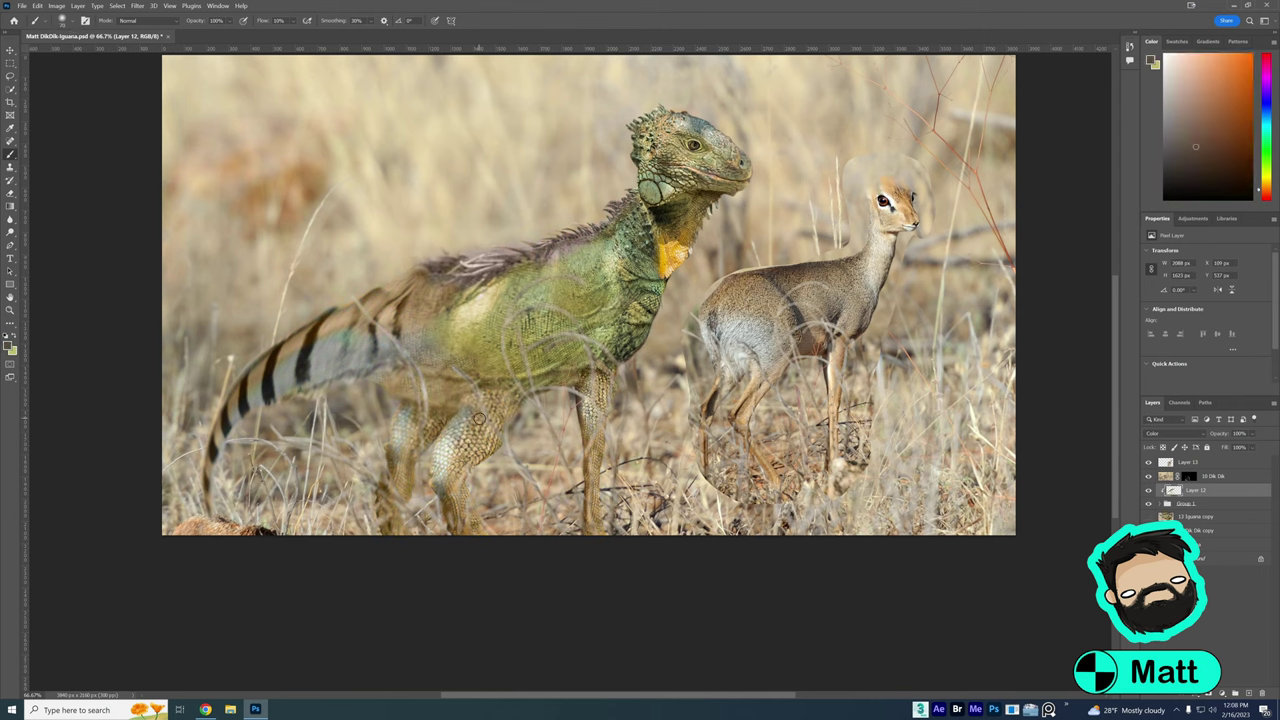
{"action": "left_click", "coordinate": [479, 419], "text": "alt"}
{"action": "key", "text": "alt+BackSpace"}
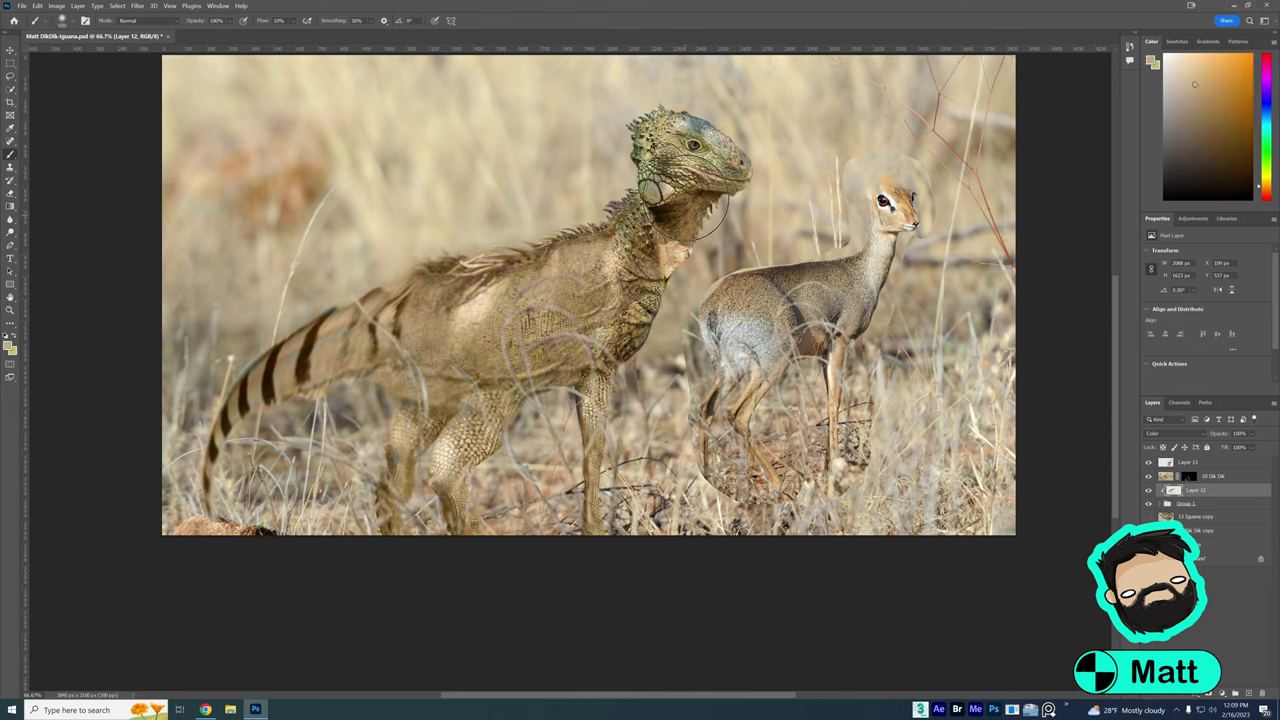
{"action": "left_click_drag", "start_coordinate": [1217, 433], "coordinate": [1219, 449]}
Add Layer 14 clipped to the layer below at 50% opacity, sampling tan shades from the image
{"action": "key", "text": "ctrl+shift+alt+n"}
{"action": "left_click", "coordinate": [720, 355], "text": "alt"}
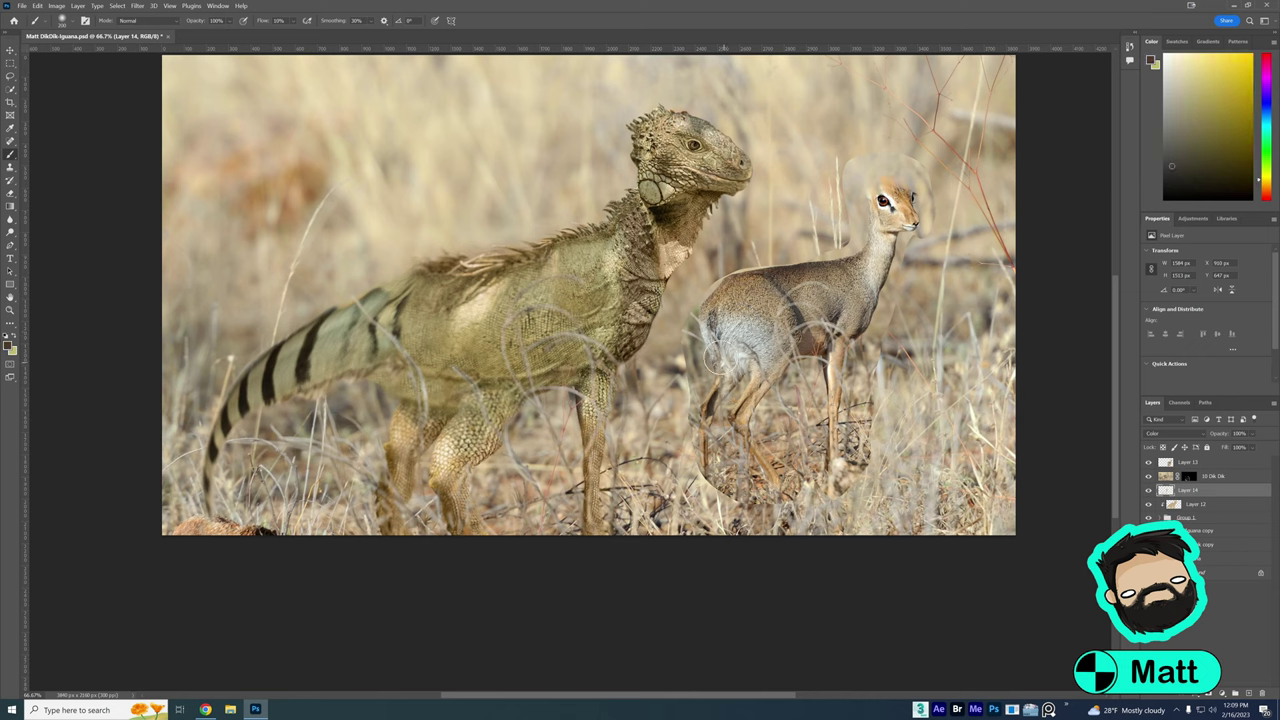
{"action": "key", "text": "ctrl+alt+g"}
{"action": "left_click", "coordinate": [900, 300], "text": "alt"}
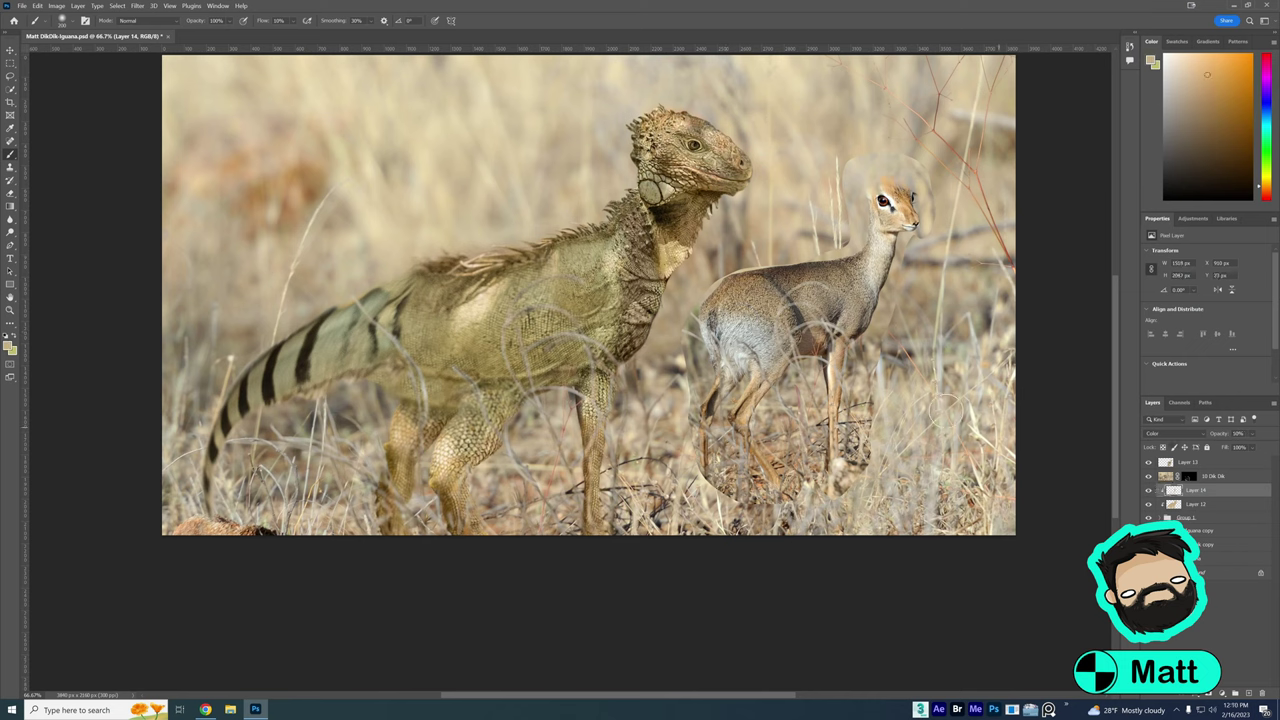
{"action": "left_click", "coordinate": [691, 143], "text": "alt"}
{"action": "key", "text": "5"}
{"action": "left_click", "coordinate": [328, 327], "text": "alt"}
{"action": "left_click", "coordinate": [764, 334], "text": "alt"}
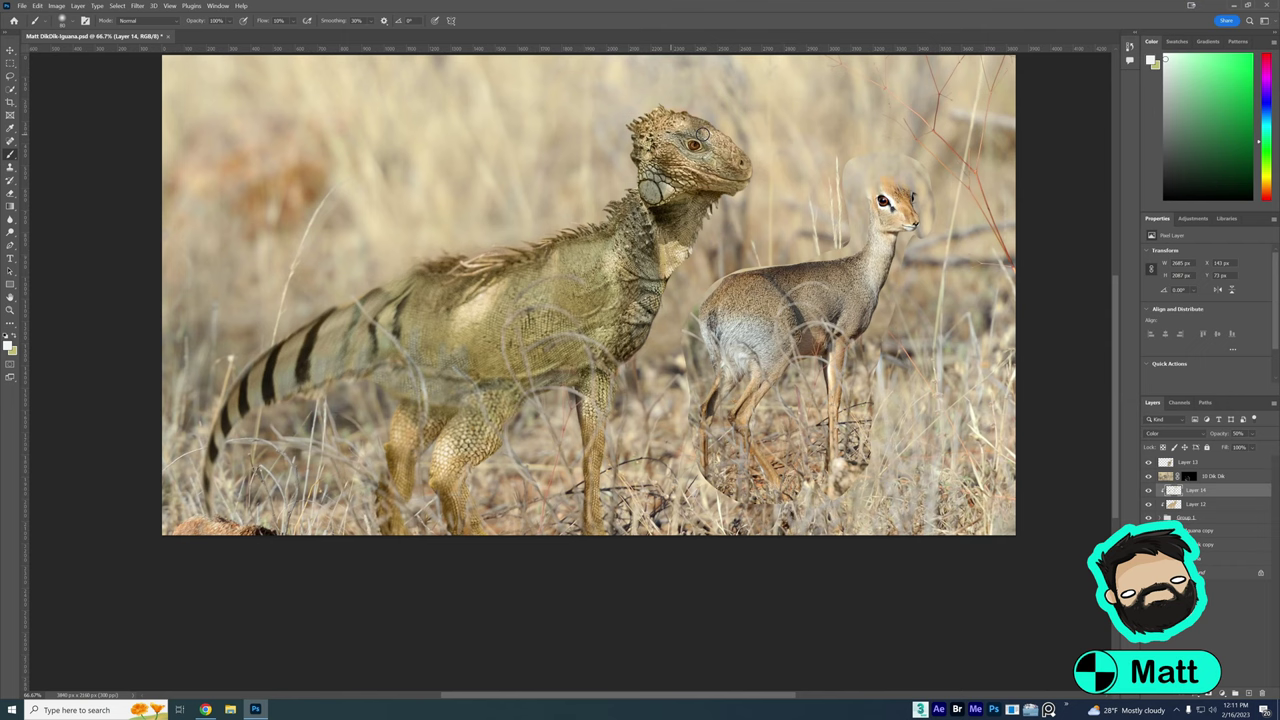
Add a clipped Soft Light Layer 15 and paint black shading on the eye, snout, body and tail
{"action": "key", "text": "d"}
{"action": "key", "text": "ctrl+shift+alt+n"}
{"action": "key", "text": "shift+alt+f"}
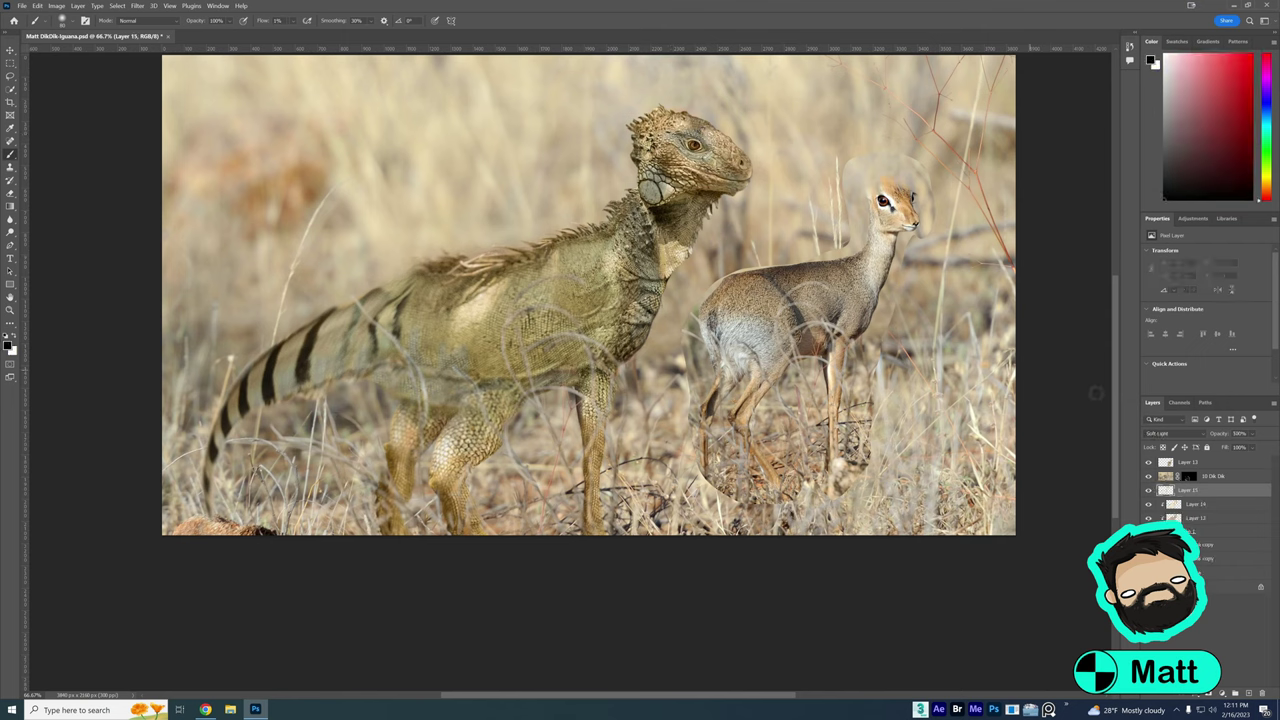
{"action": "left_click_drag", "start_coordinate": [690, 143], "coordinate": [712, 152]}
{"action": "left_click", "coordinate": [740, 162]}
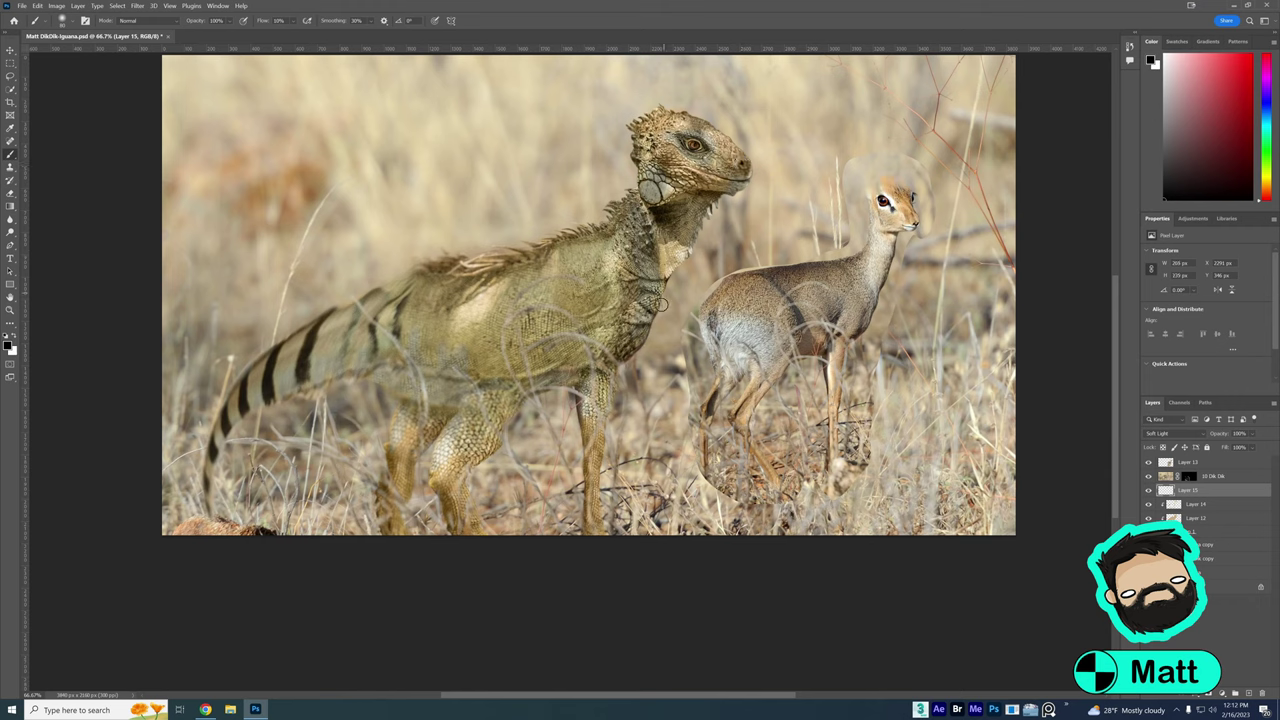
{"action": "key", "text": "ctrl+alt+g"}
{"action": "left_click_drag", "start_coordinate": [450, 385], "coordinate": [410, 480]}
{"action": "mouse_move", "coordinate": [390, 375]}
{"action": "left_mouse_down"}
{"action": "mouse_move", "coordinate": [240, 425]}
{"action": "mouse_move", "coordinate": [210, 480]}
{"action": "left_mouse_up"}
Return to the Brush and lower its flow to 1% for subtler shading
{"action": "key", "text": "r"}
{"action": "key", "text": "b"}
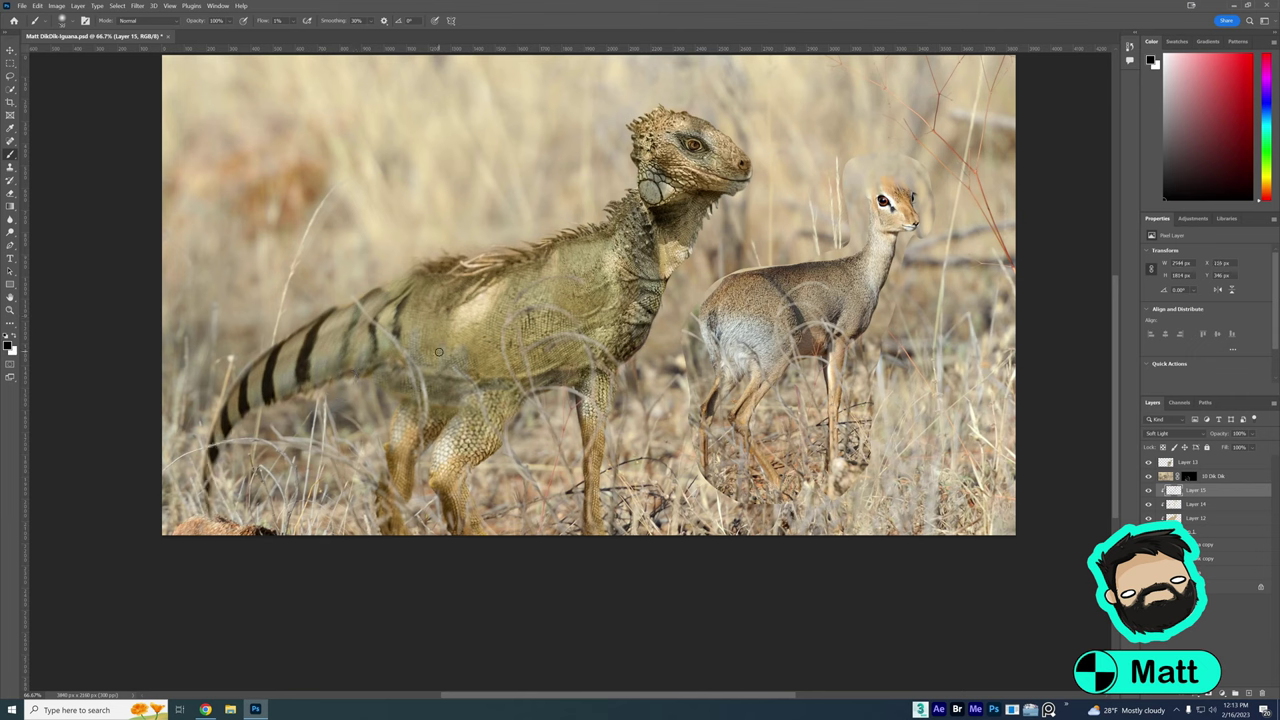
{"action": "key", "text": "shift+0"}
{"action": "key", "text": "shift+1"}
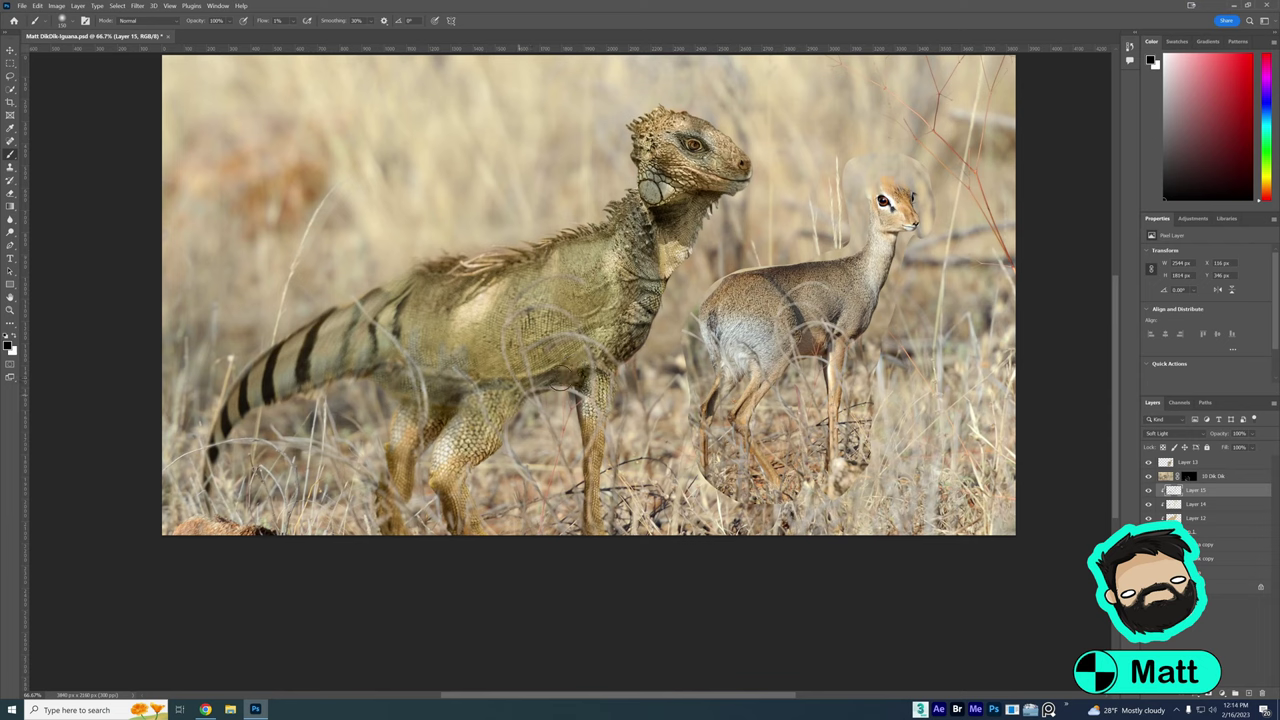